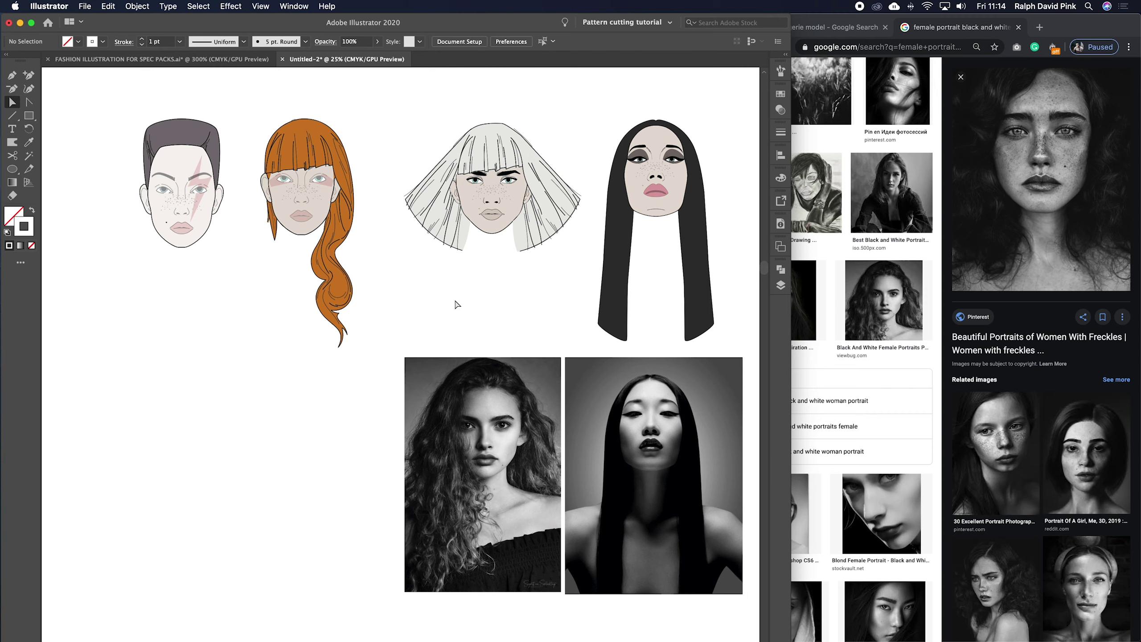
{"action": "left_click_drag", "start_coordinate": [500, 300], "coordinate": [492, 301]}
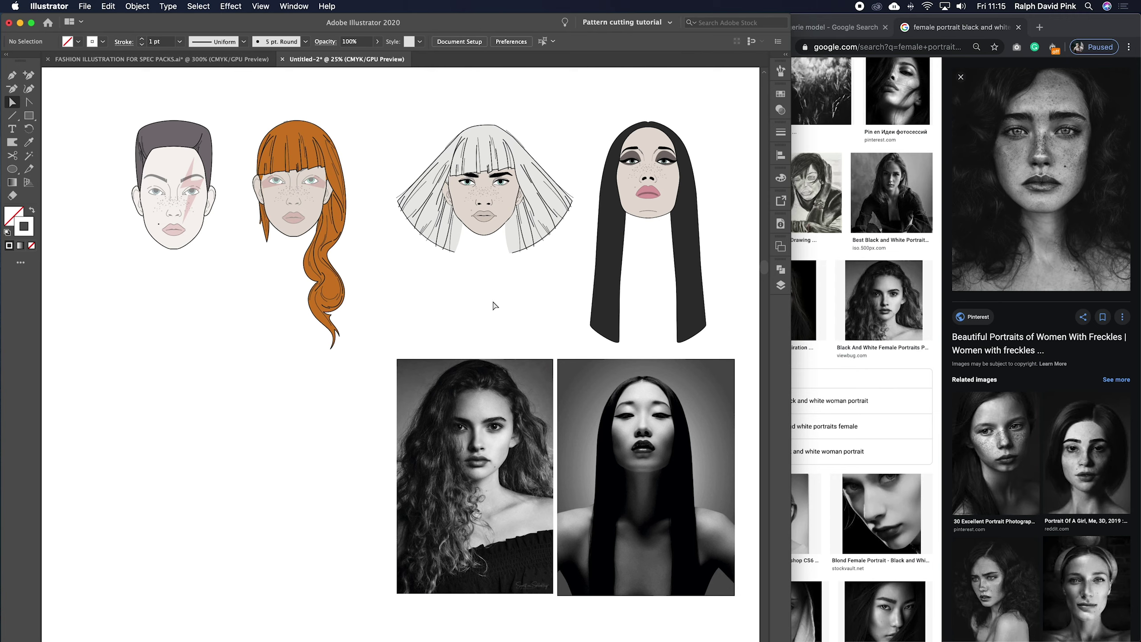
{"action": "left_click_drag", "start_coordinate": [555, 107], "coordinate": [395, 303]}
{"action": "left_click_drag", "start_coordinate": [495, 195], "coordinate": [218, 392]}
{"action": "key", "text": "super+z"}
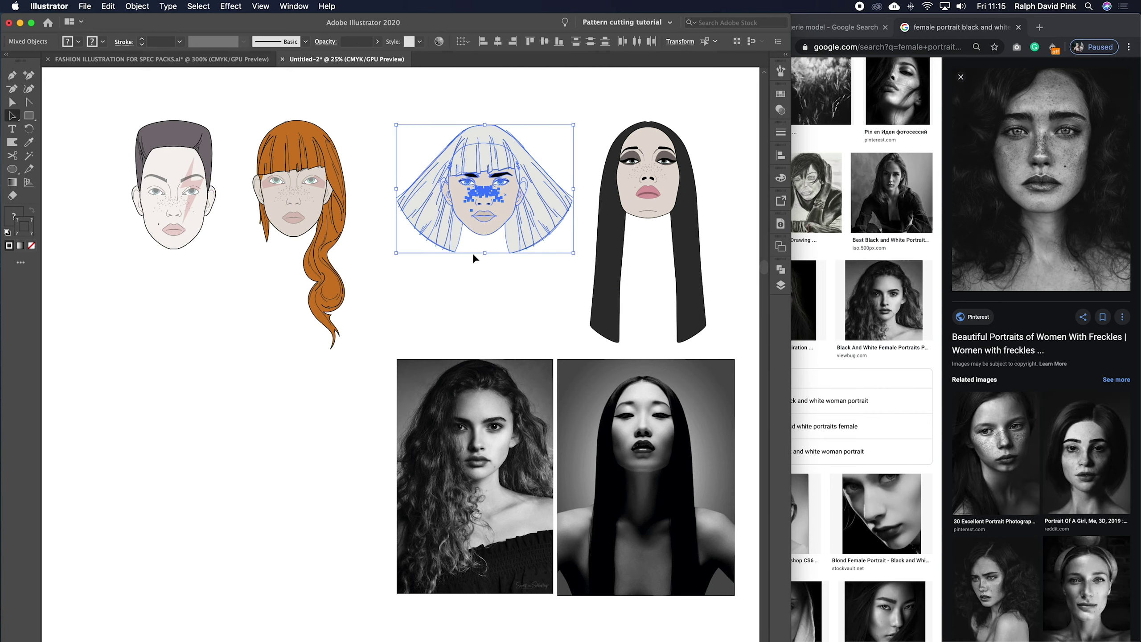
{"action": "left_click", "coordinate": [500, 301]}
{"action": "left_click_drag", "start_coordinate": [507, 305], "coordinate": [501, 308]}
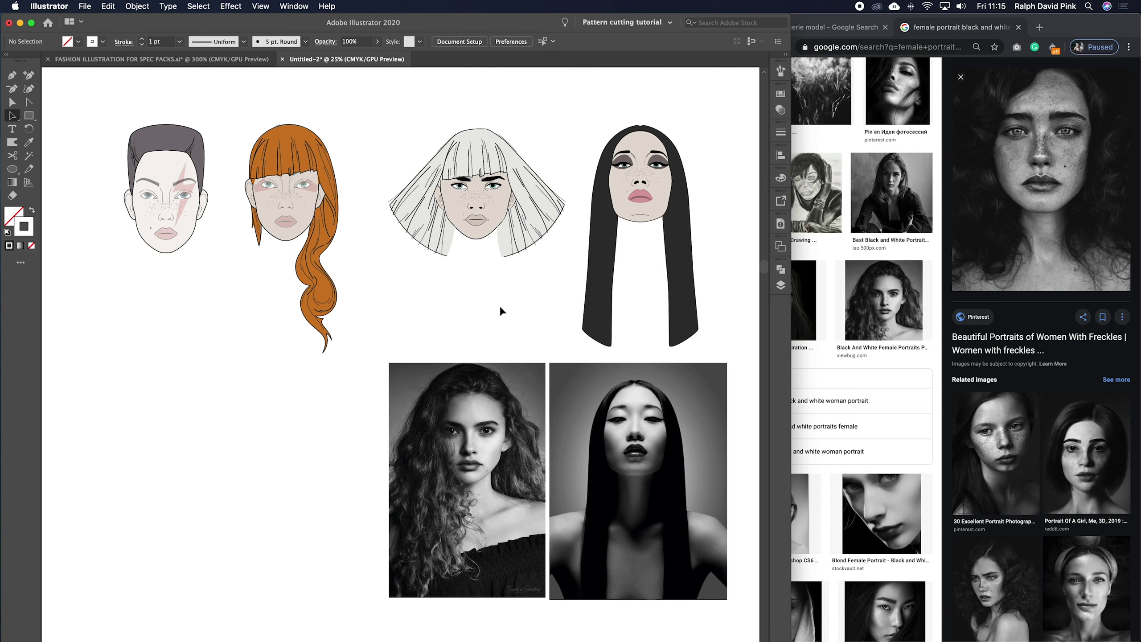
Look over the finished fashion face illustrations and the two black-and-white reference portraits beneath them
{"action": "key", "text": "super+equal"}
{"action": "left_click_drag", "start_coordinate": [498, 309], "coordinate": [402, 384]}
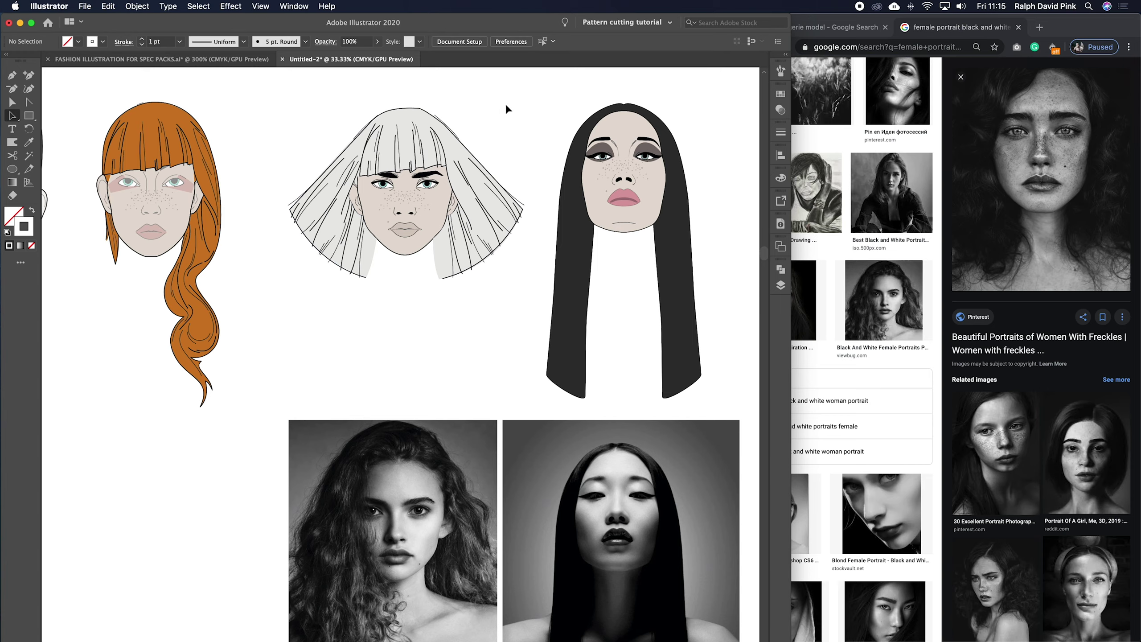
{"action": "left_click", "coordinate": [362, 250]}
{"action": "left_click", "coordinate": [282, 309]}
{"action": "left_click_drag", "start_coordinate": [271, 330], "coordinate": [369, 344]}
{"action": "left_click_drag", "start_coordinate": [522, 352], "coordinate": [495, 337]}
{"action": "key", "text": "super+minus"}
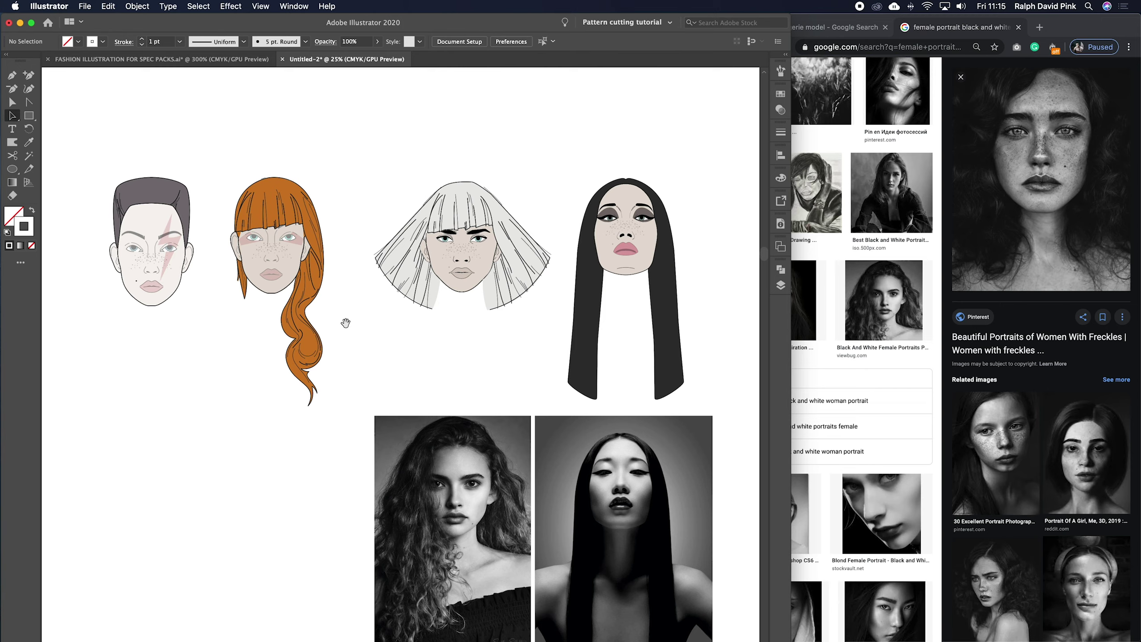
{"action": "scroll", "coordinate": [339, 308], "scroll_direction": "down", "scroll_amount": 3}
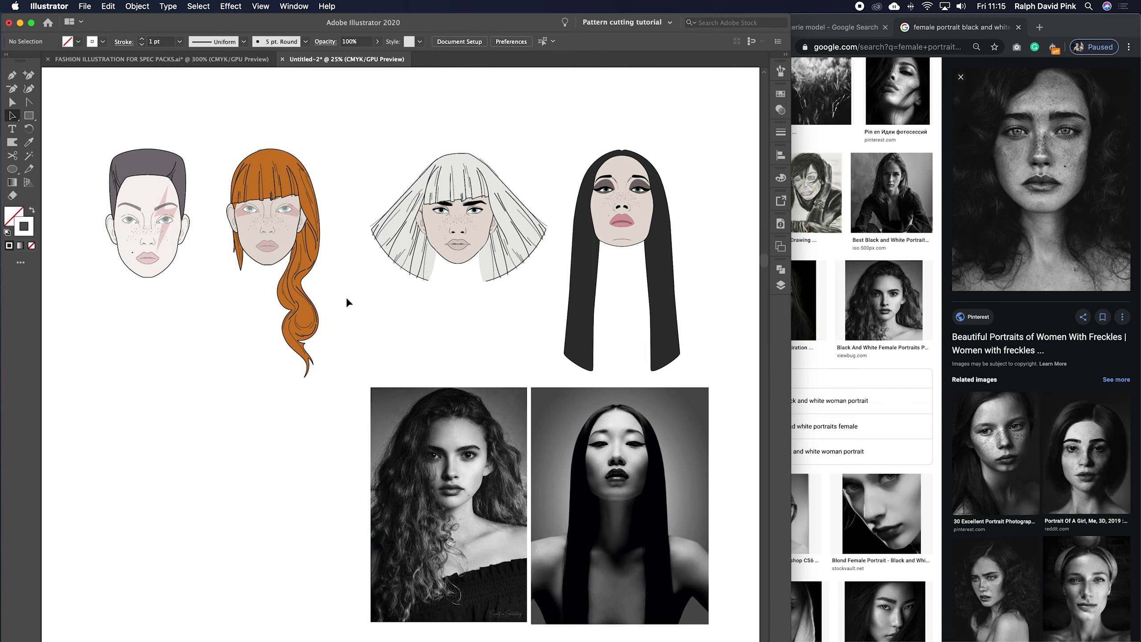
{"action": "scroll", "coordinate": [344, 296], "scroll_direction": "down", "scroll_amount": 2}
{"action": "scroll", "coordinate": [344, 297], "scroll_direction": "right", "scroll_amount": 1}
{"action": "scroll", "coordinate": [375, 294], "scroll_direction": "left", "scroll_amount": 1}
{"action": "scroll", "coordinate": [374, 294], "scroll_direction": "up", "scroll_amount": 1}
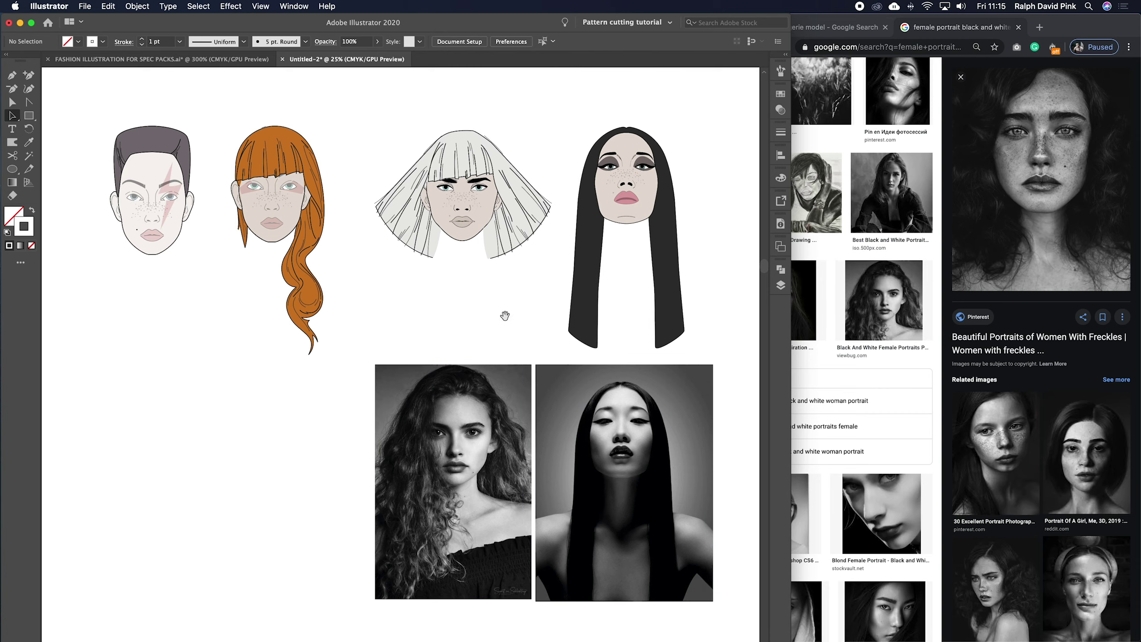
{"action": "scroll", "coordinate": [498, 323], "scroll_direction": "right", "scroll_amount": 1}
{"action": "scroll", "coordinate": [497, 322], "scroll_direction": "up", "scroll_amount": 1}
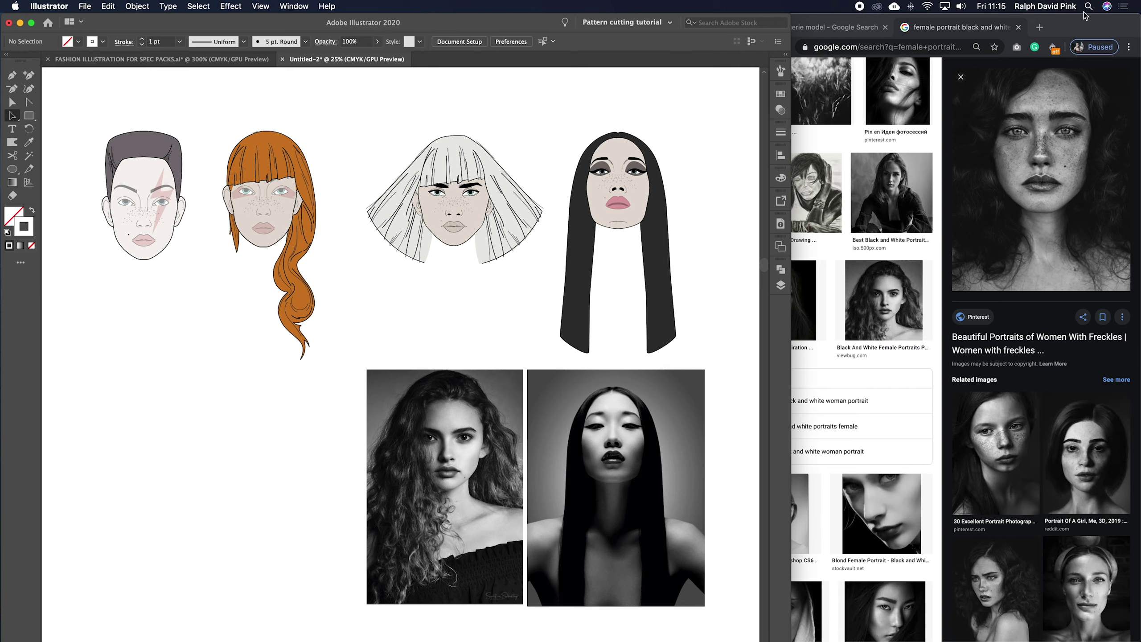
Switch to Chrome and browse the image results for black-and-white female portraits
{"action": "left_click", "coordinate": [1100, 22]}
{"action": "scroll", "coordinate": [924, 145], "scroll_direction": "up", "scroll_amount": 10}
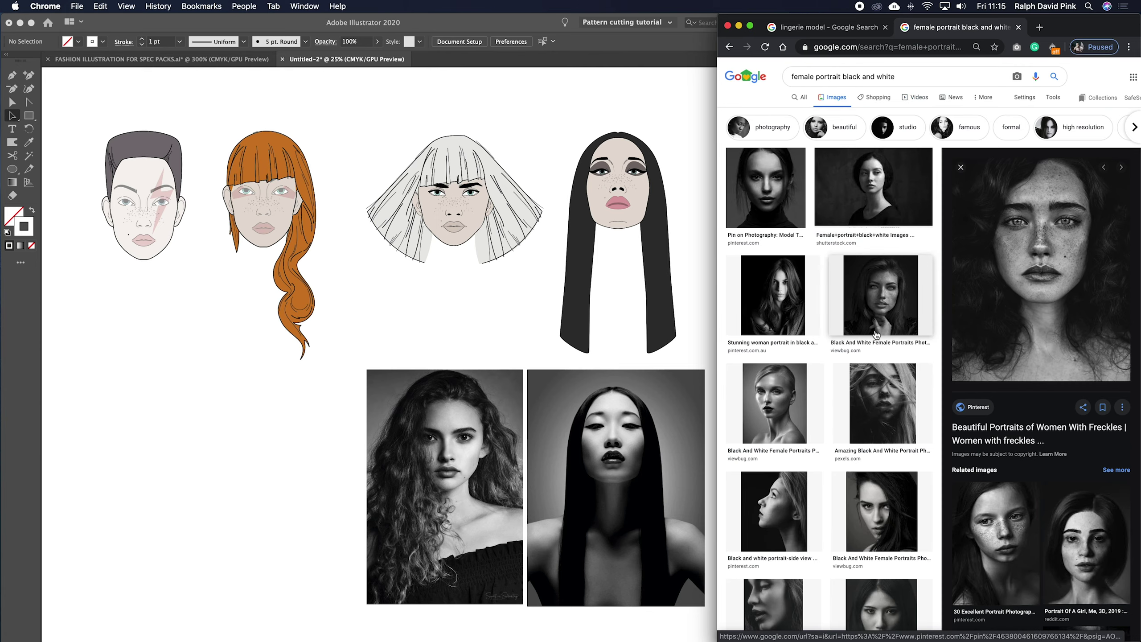
{"action": "scroll", "coordinate": [876, 334], "scroll_direction": "down", "scroll_amount": 3}
{"action": "scroll", "coordinate": [876, 335], "scroll_direction": "down", "scroll_amount": 10}
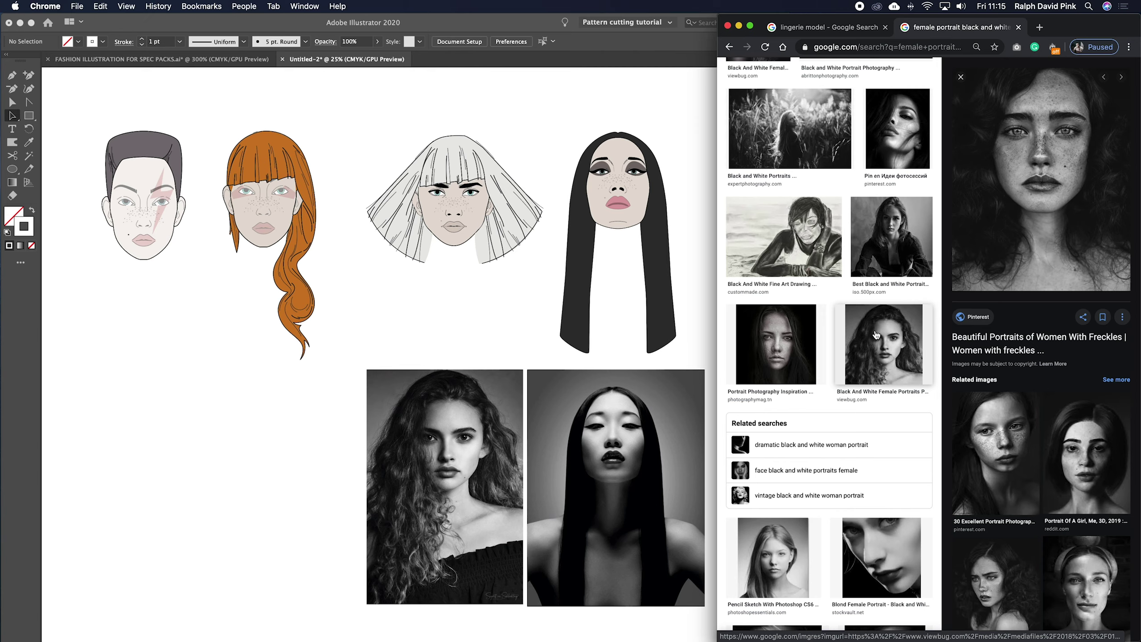
{"action": "scroll", "coordinate": [876, 335], "scroll_direction": "down", "scroll_amount": 3}
{"action": "scroll", "coordinate": [809, 333], "scroll_direction": "up", "scroll_amount": 1}
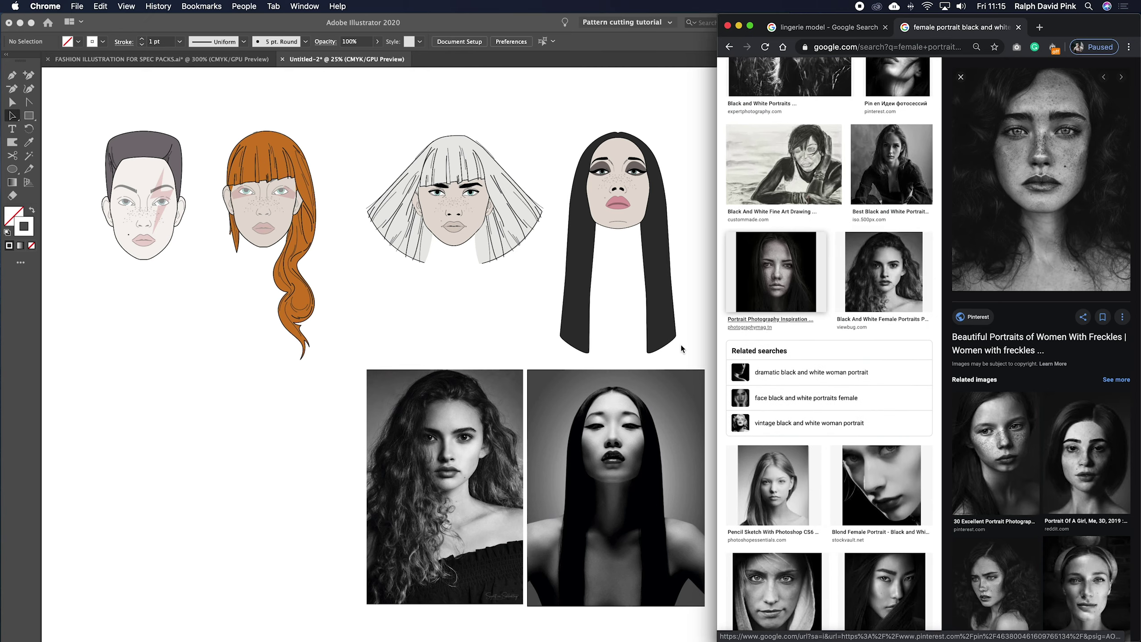
Switch back to Illustrator and examine the curly-haired woman's portrait up close, including the eyes, nose, mouth and jaw
{"action": "left_click", "coordinate": [486, 354]}
{"action": "scroll", "coordinate": [486, 354], "scroll_direction": "down", "scroll_amount": 3}
{"action": "key", "text": "super+equal"}
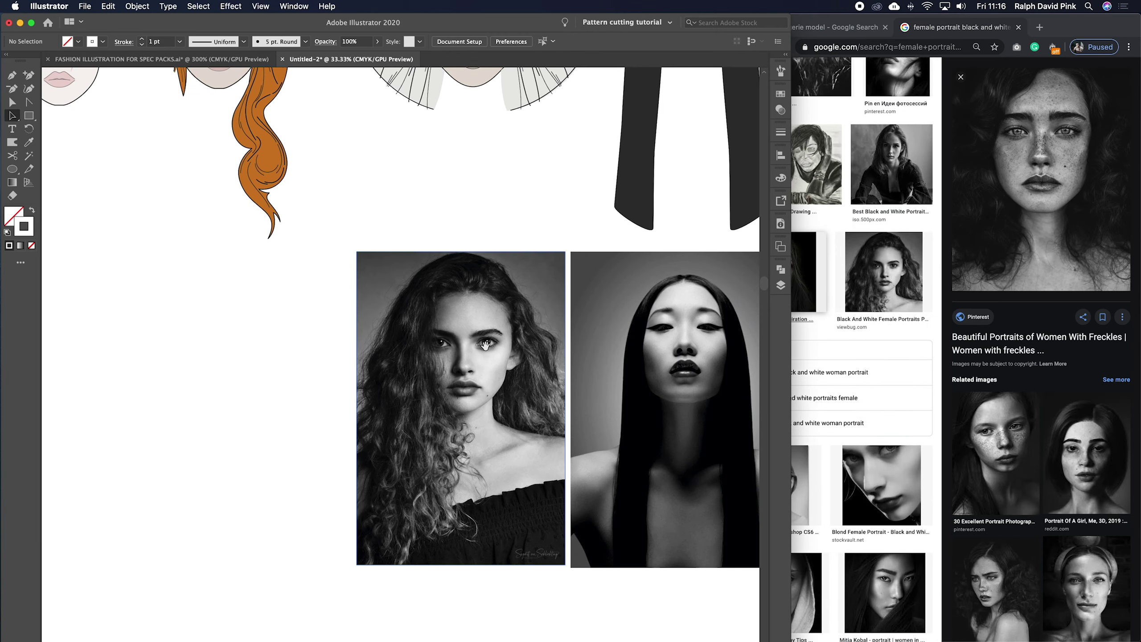
{"action": "left_click_drag", "start_coordinate": [486, 344], "coordinate": [445, 342]}
{"action": "key", "text": "super+equal"}
{"action": "key", "text": "super+equal"}
{"action": "key", "text": "super+equal"}
{"action": "key", "text": "super+equal"}
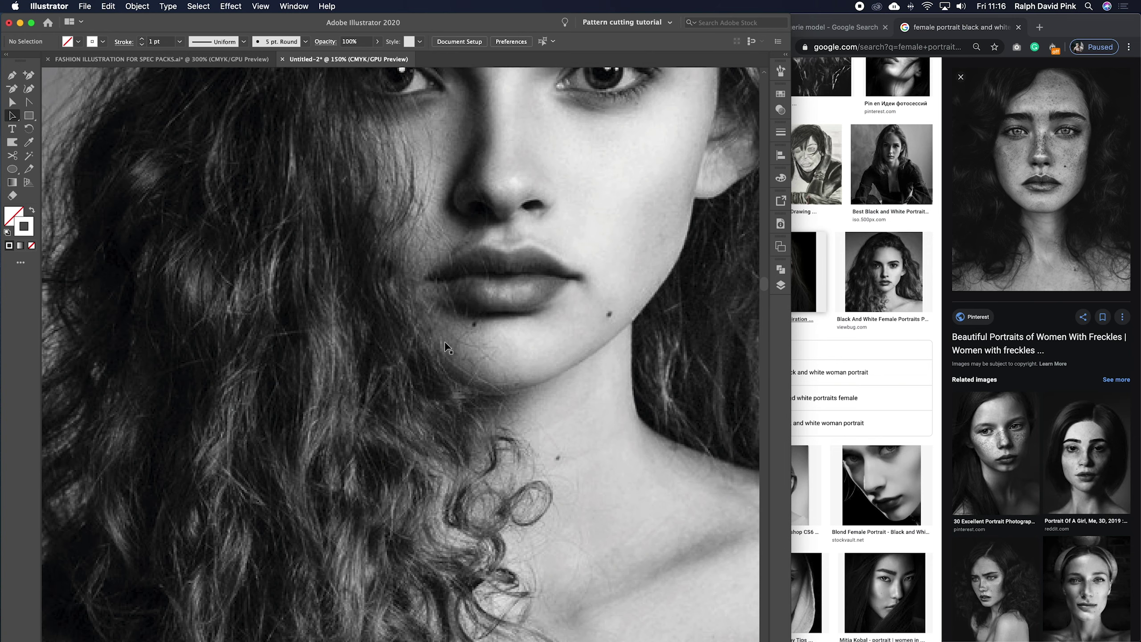
{"action": "scroll", "coordinate": [449, 347], "scroll_direction": "up", "scroll_amount": 5}
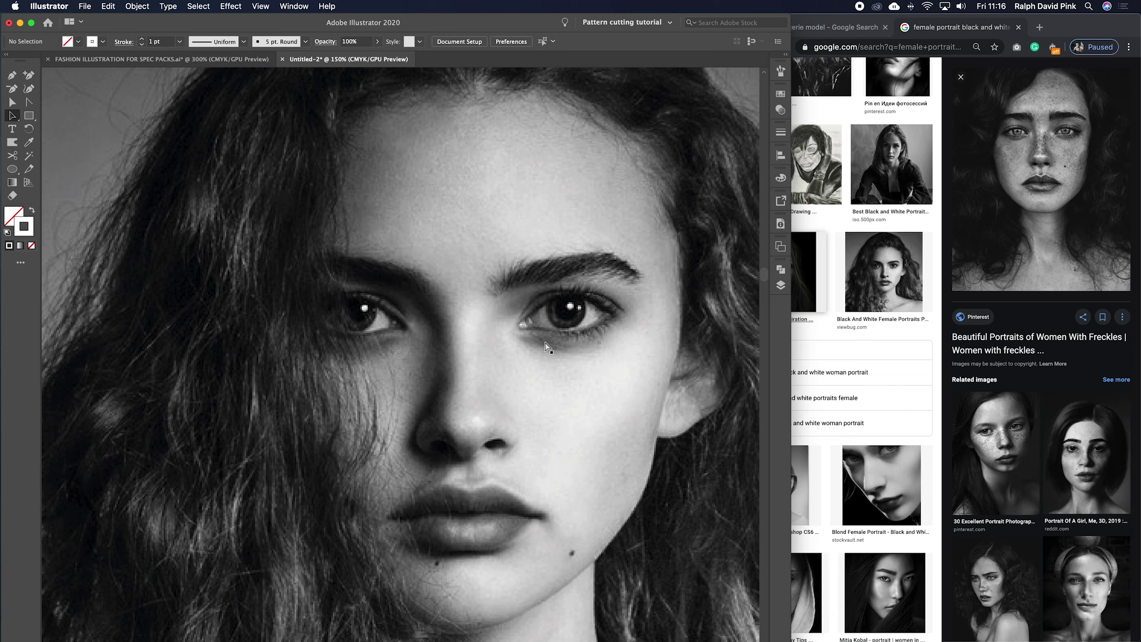
{"action": "key", "text": "super+minus"}
{"action": "key", "text": "super+minus"}
{"action": "left_click_drag", "start_coordinate": [546, 346], "coordinate": [357, 237]}
{"action": "key", "text": "super+minus"}
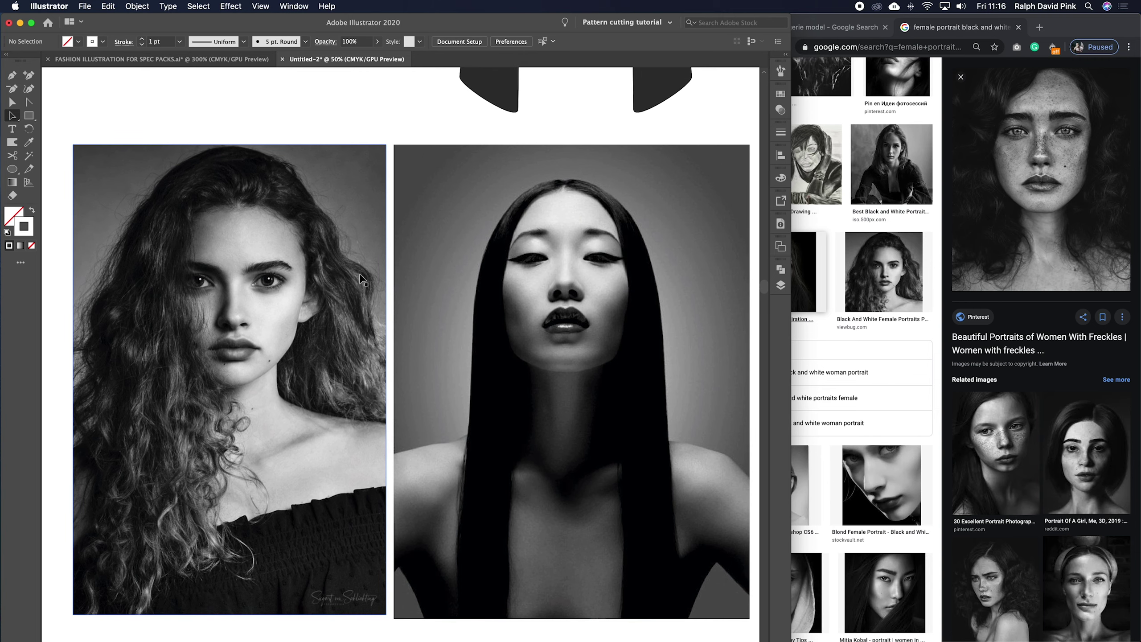
{"action": "scroll", "coordinate": [371, 285], "scroll_direction": "left", "scroll_amount": 3}
{"action": "scroll", "coordinate": [370, 285], "scroll_direction": "down", "scroll_amount": 1}
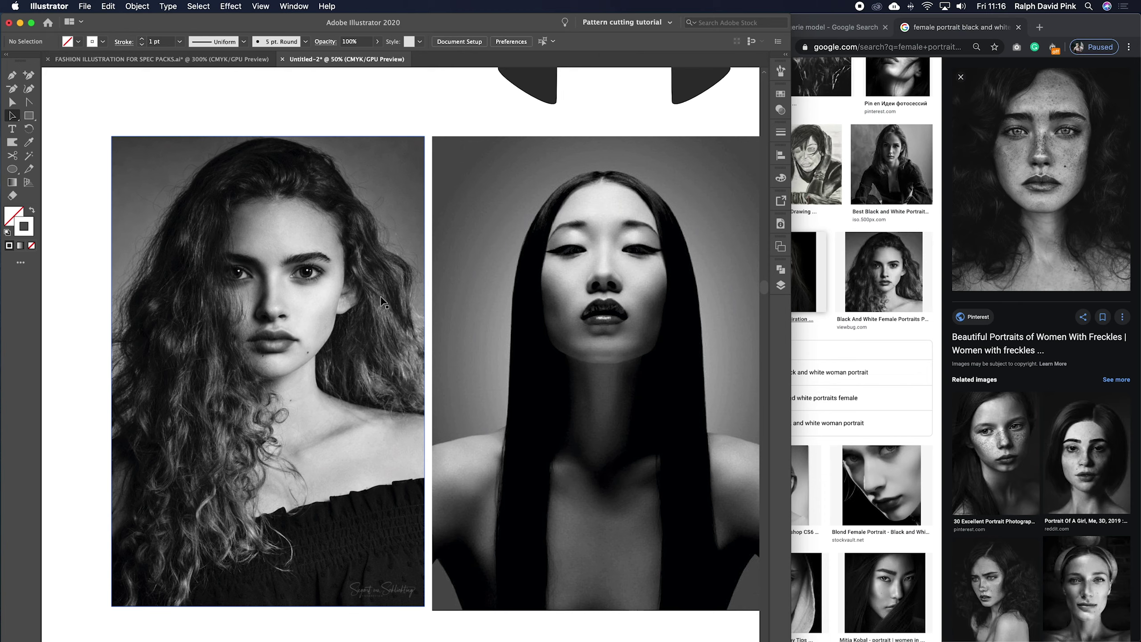
{"action": "scroll", "coordinate": [386, 318], "scroll_direction": "left", "scroll_amount": 6}
{"action": "key", "text": "super+="}
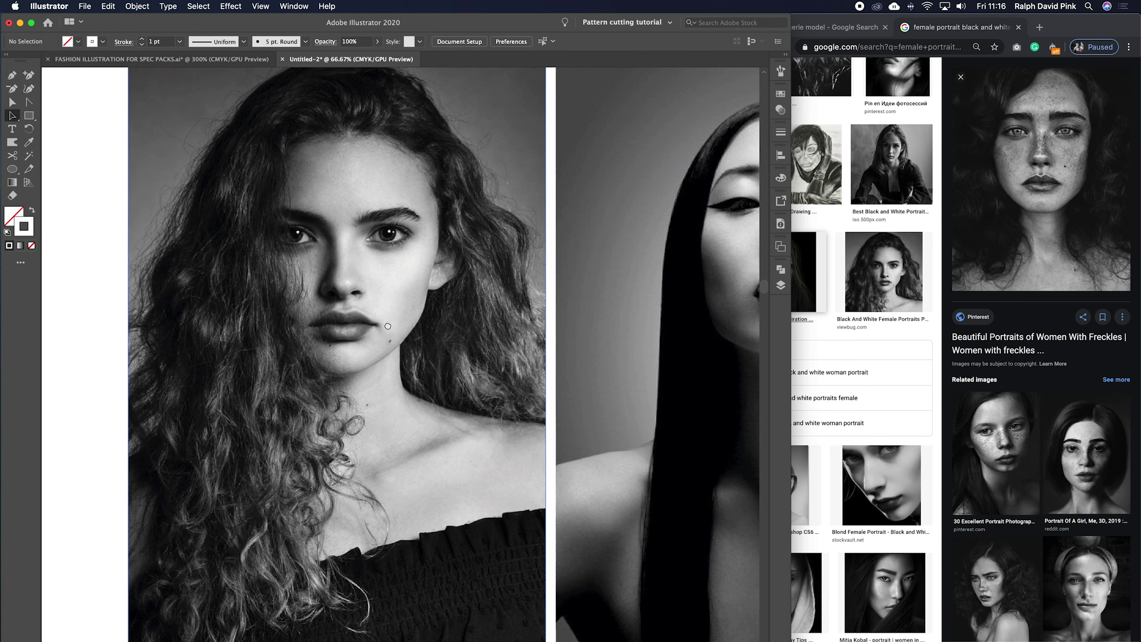
{"action": "left_click_drag", "start_coordinate": [381, 310], "coordinate": [417, 373]}
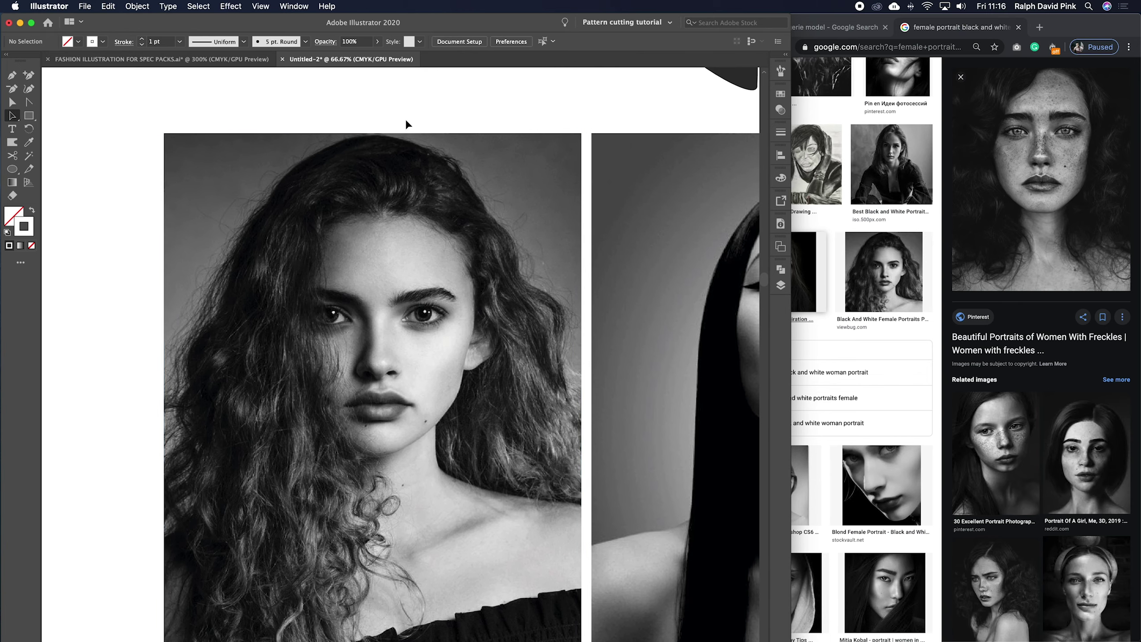
Draw a vertical white centre line through the curly-haired woman's face, from above her head down to her chest
{"action": "left_click", "coordinate": [400, 187]}
{"action": "key", "text": "super+shift+a"}
{"action": "key", "text": "backslash"}
{"action": "key", "text": "i"}
{"action": "left_click", "coordinate": [91, 223]}
{"action": "key", "text": "backslash"}
{"action": "left_click_drag", "start_coordinate": [376, 127], "coordinate": [377, 603]}
{"action": "key", "text": "v"}
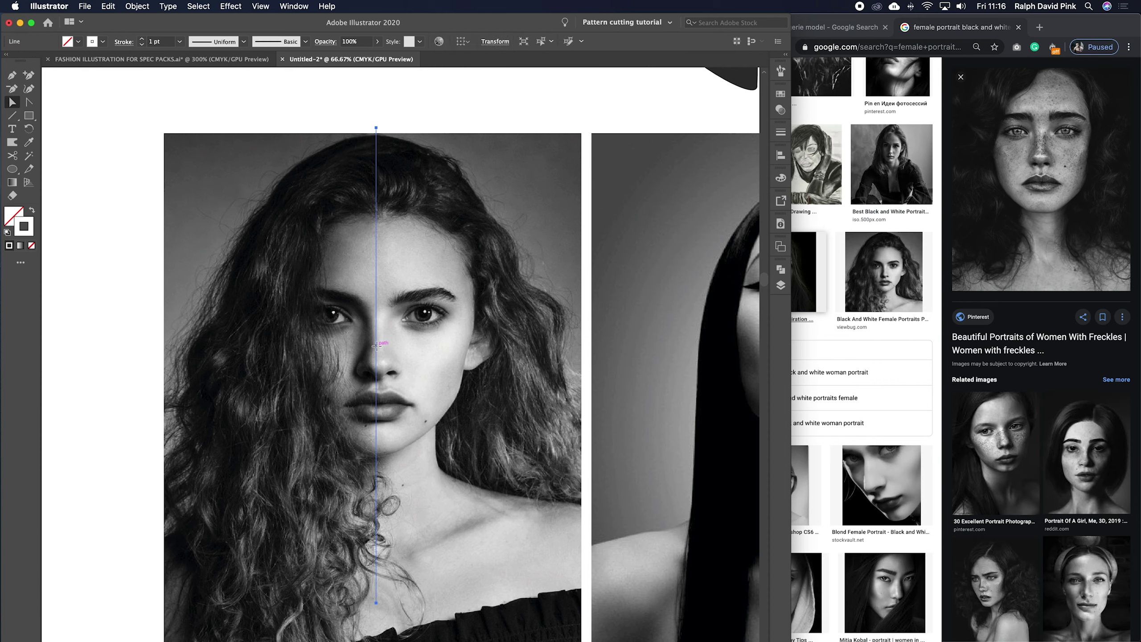
Set the vertical centre line's stroke weight to 3 pt and close the stroke settings
{"action": "left_click", "coordinate": [781, 132]}
{"action": "left_click", "coordinate": [681, 142]}
{"action": "left_click", "coordinate": [681, 142]}
{"action": "left_click", "coordinate": [438, 104]}
{"action": "scroll", "coordinate": [436, 341], "scroll_direction": "down", "scroll_amount": 1}
{"action": "scroll", "coordinate": [436, 341], "scroll_direction": "left", "scroll_amount": 1}
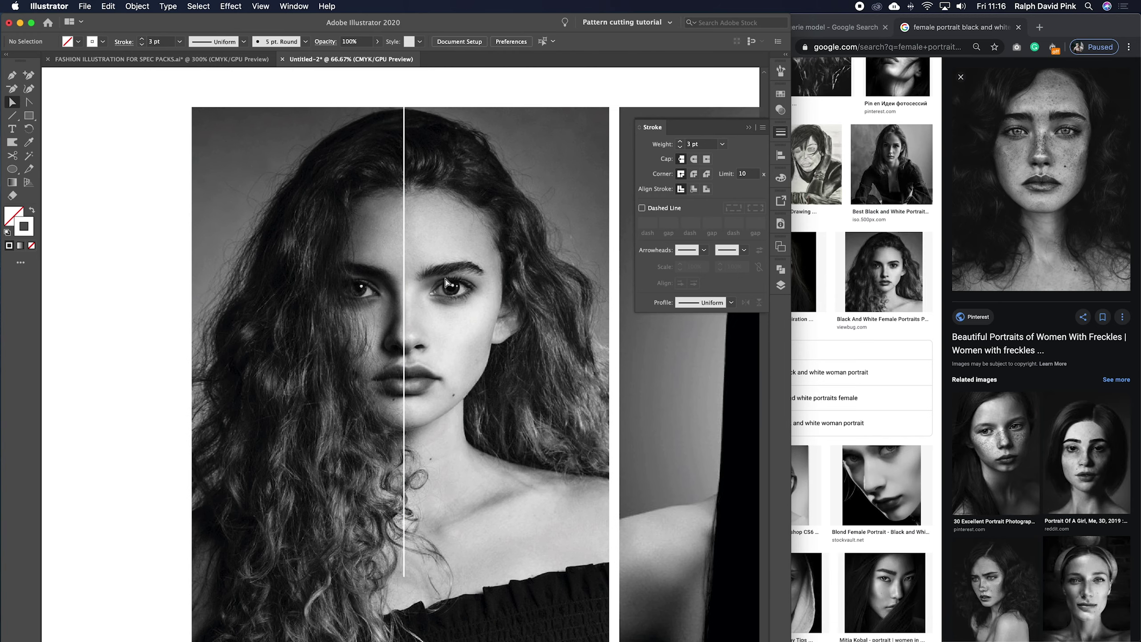
{"action": "left_click_drag", "start_coordinate": [460, 136], "coordinate": [442, 467]}
{"action": "left_click_drag", "start_coordinate": [437, 265], "coordinate": [474, 135]}
{"action": "key", "text": "super+minus"}
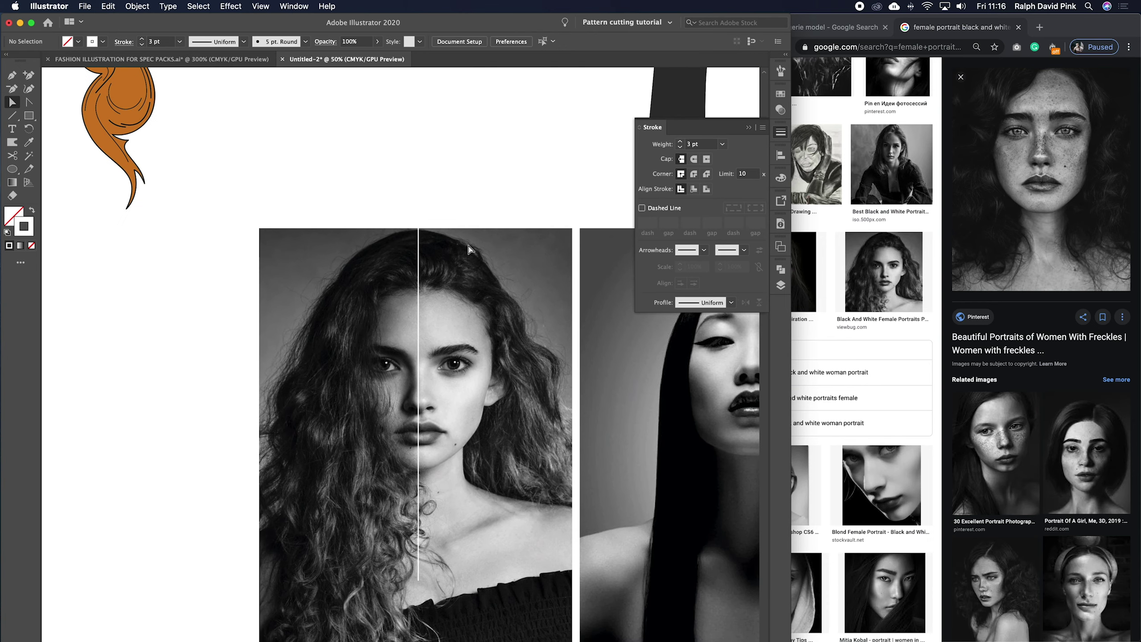
{"action": "left_click_drag", "start_coordinate": [470, 255], "coordinate": [437, 195]}
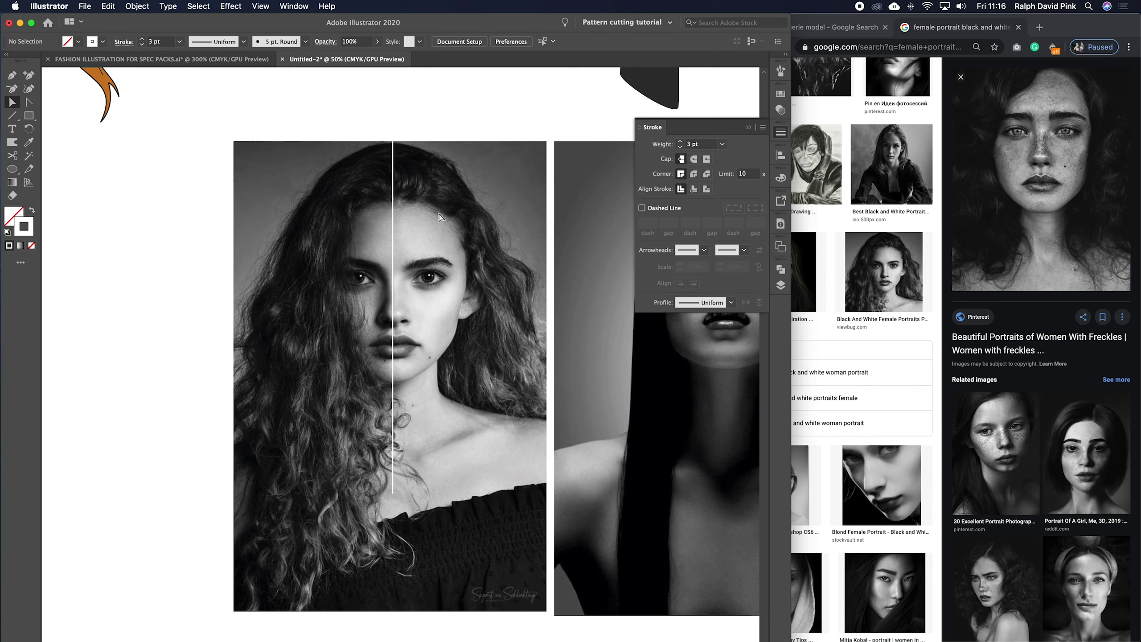
{"action": "left_click", "coordinate": [584, 168]}
{"action": "left_click", "coordinate": [749, 127]}
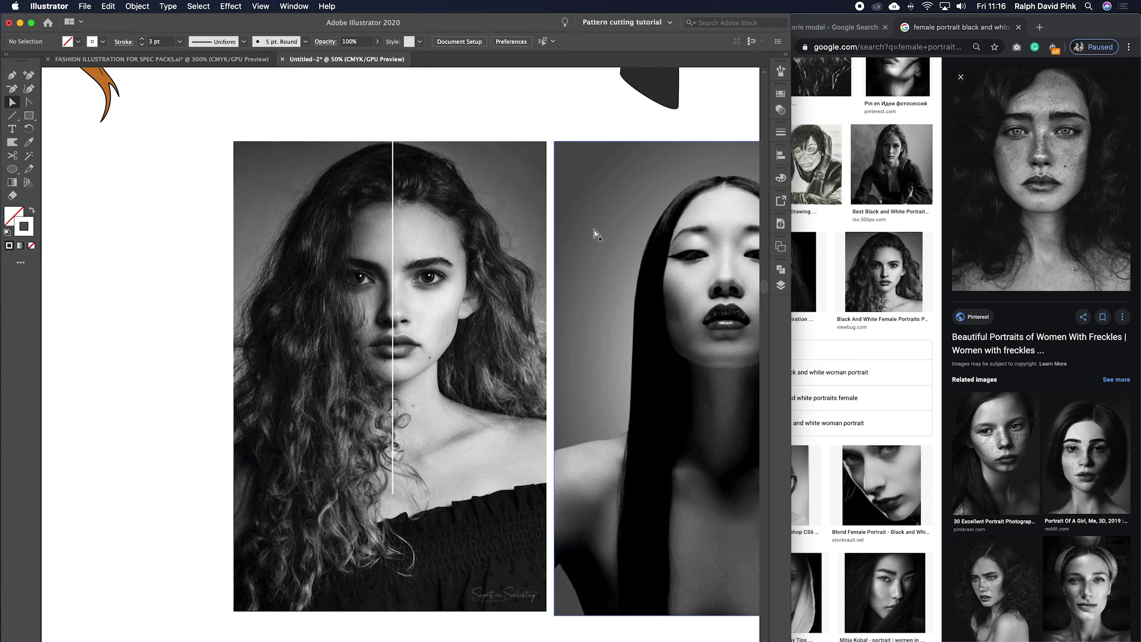
Compare both sides of the curly-haired woman's face across the centre line and view the neighbouring long-haired portrait
{"action": "key", "text": "super+equal"}
{"action": "scroll", "coordinate": [422, 317], "scroll_direction": "up", "scroll_amount": 2}
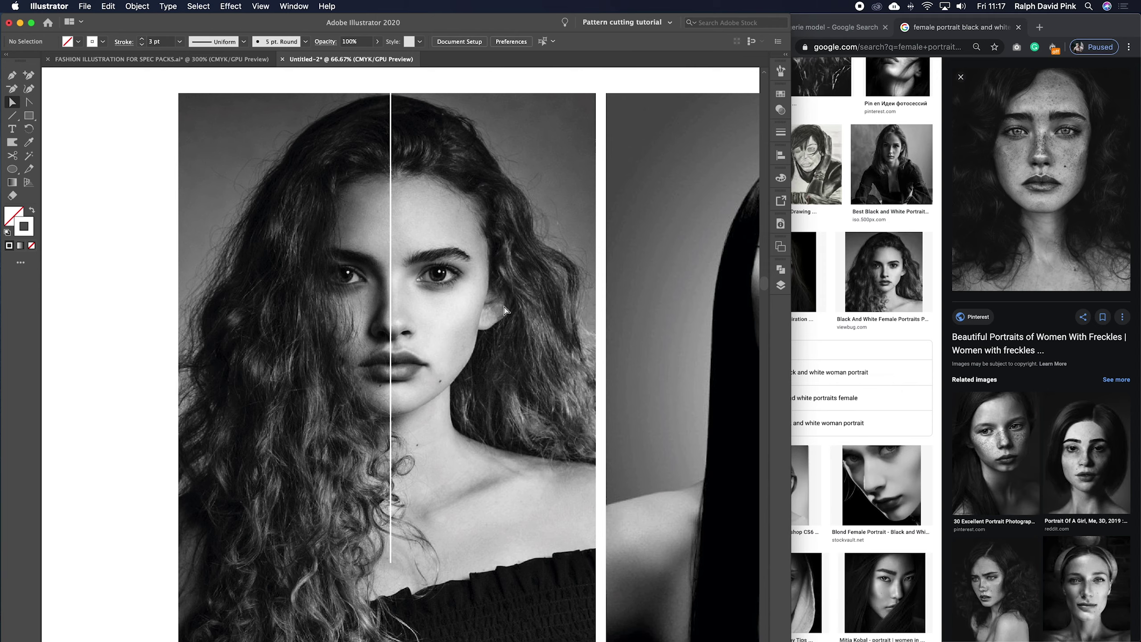
{"action": "key", "text": "super+minus"}
{"action": "left_click_drag", "start_coordinate": [535, 326], "coordinate": [500, 371]}
{"action": "key", "text": "super+minus"}
{"action": "left_click_drag", "start_coordinate": [504, 154], "coordinate": [381, 204]}
{"action": "scroll", "coordinate": [381, 205], "scroll_direction": "down", "scroll_amount": 2}
{"action": "scroll", "coordinate": [380, 204], "scroll_direction": "right", "scroll_amount": 1}
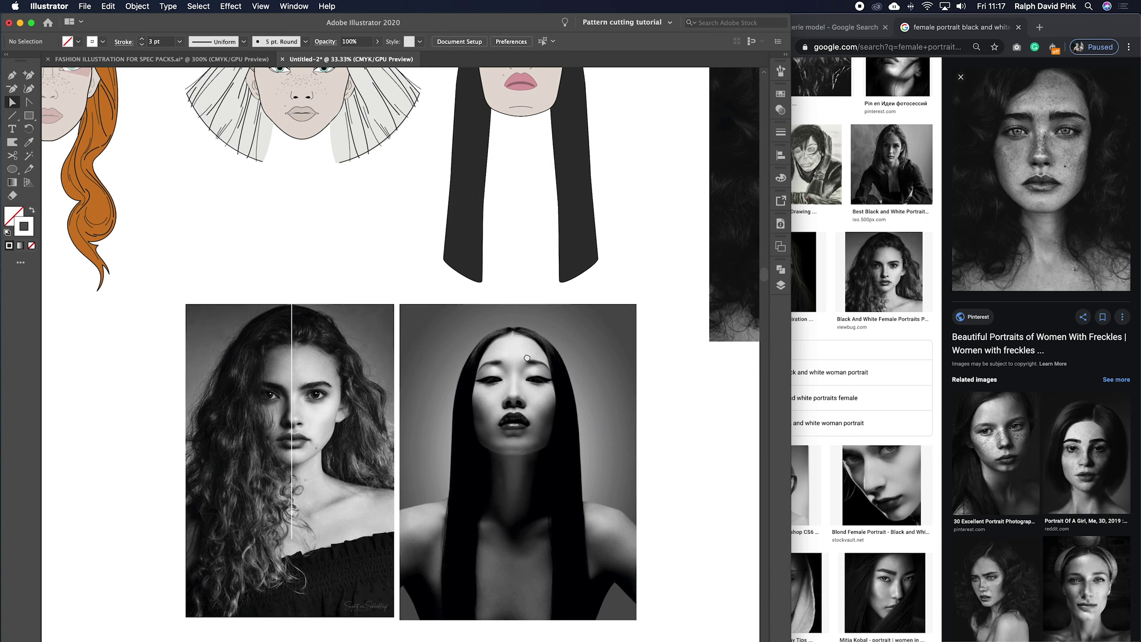
{"action": "scroll", "coordinate": [494, 476], "scroll_direction": "up", "scroll_amount": 5}
{"action": "scroll", "coordinate": [495, 477], "scroll_direction": "right", "scroll_amount": 2}
{"action": "scroll", "coordinate": [496, 480], "scroll_direction": "down", "scroll_amount": 4}
{"action": "scroll", "coordinate": [496, 480], "scroll_direction": "right", "scroll_amount": 1}
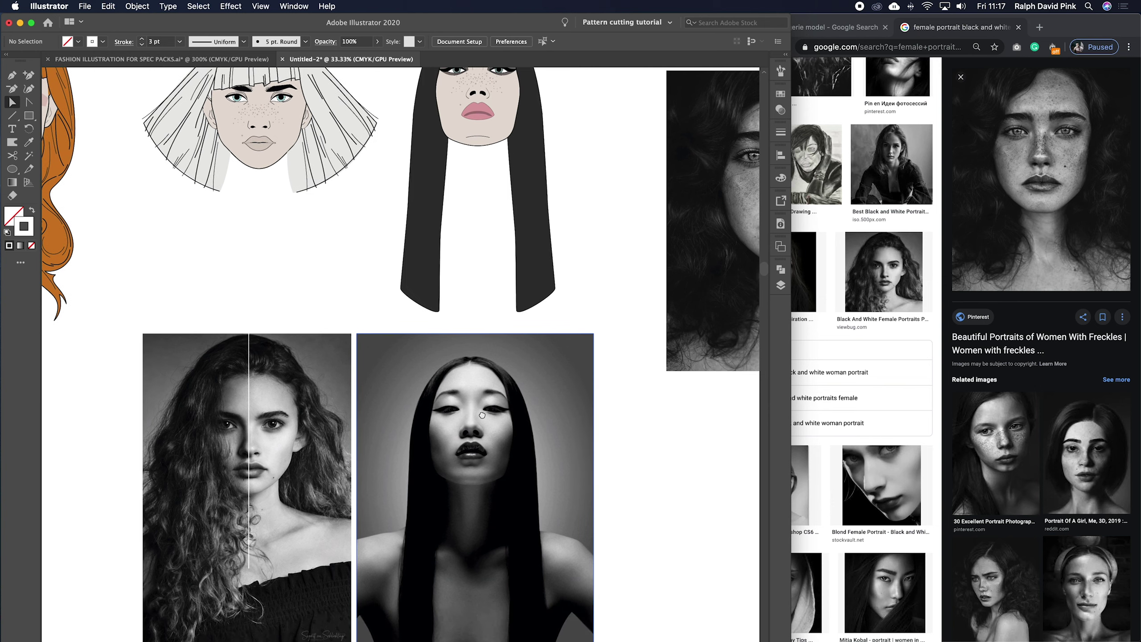
{"action": "scroll", "coordinate": [585, 405], "scroll_direction": "up", "scroll_amount": 2}
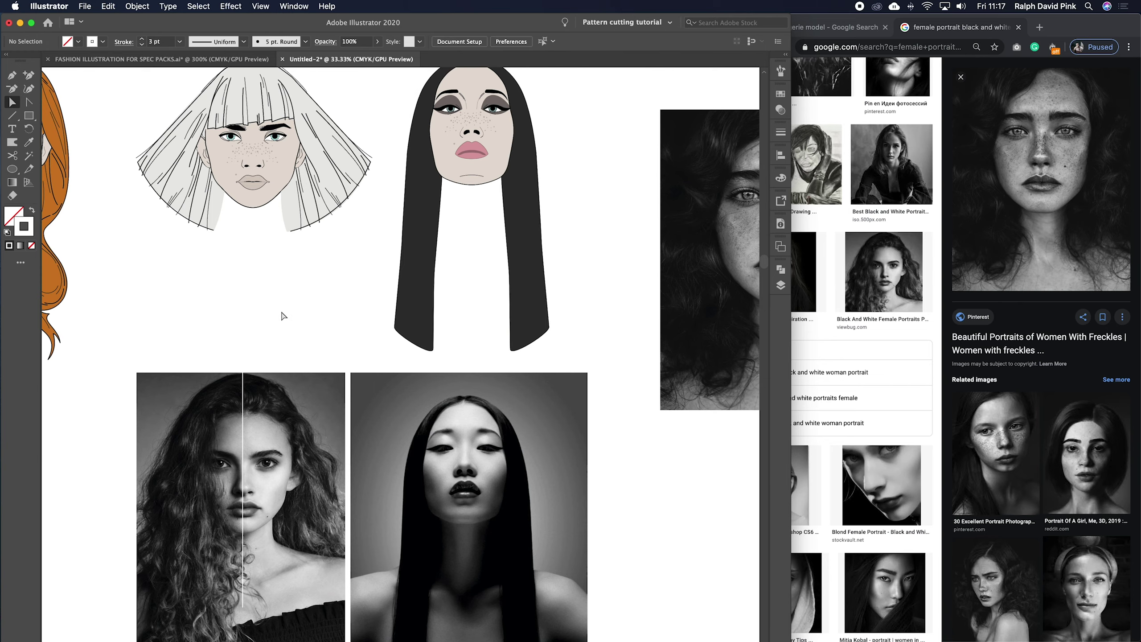
Delete the vertical centre line from the curly-haired woman's portrait
{"action": "left_click", "coordinate": [242, 396]}
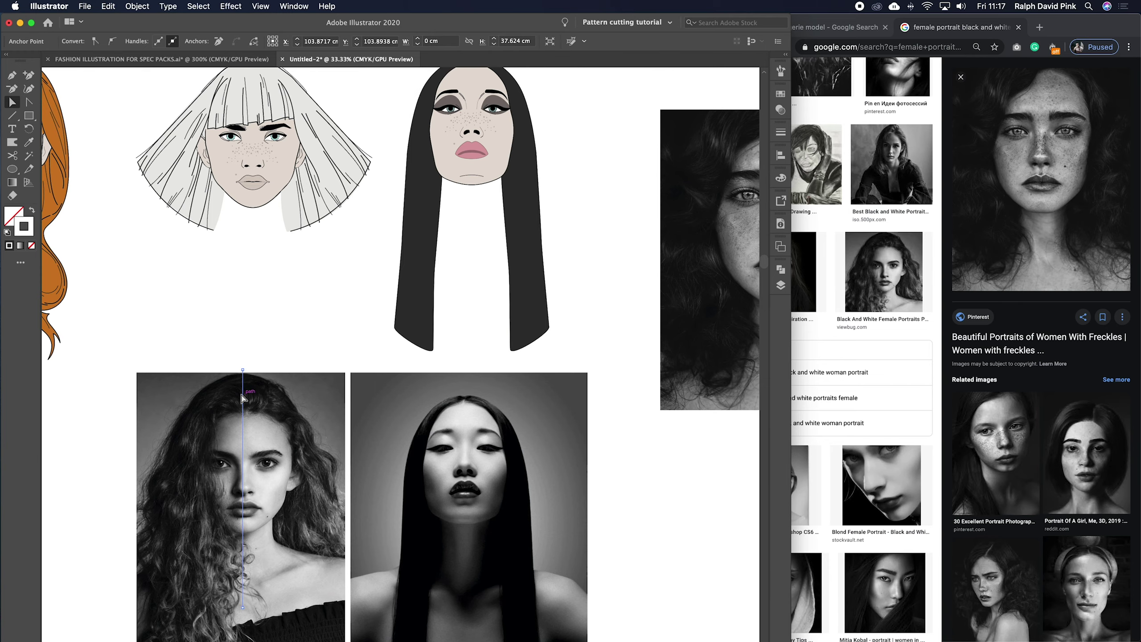
{"action": "key", "text": "BackSpace"}
{"action": "left_click_drag", "start_coordinate": [549, 257], "coordinate": [355, 332]}
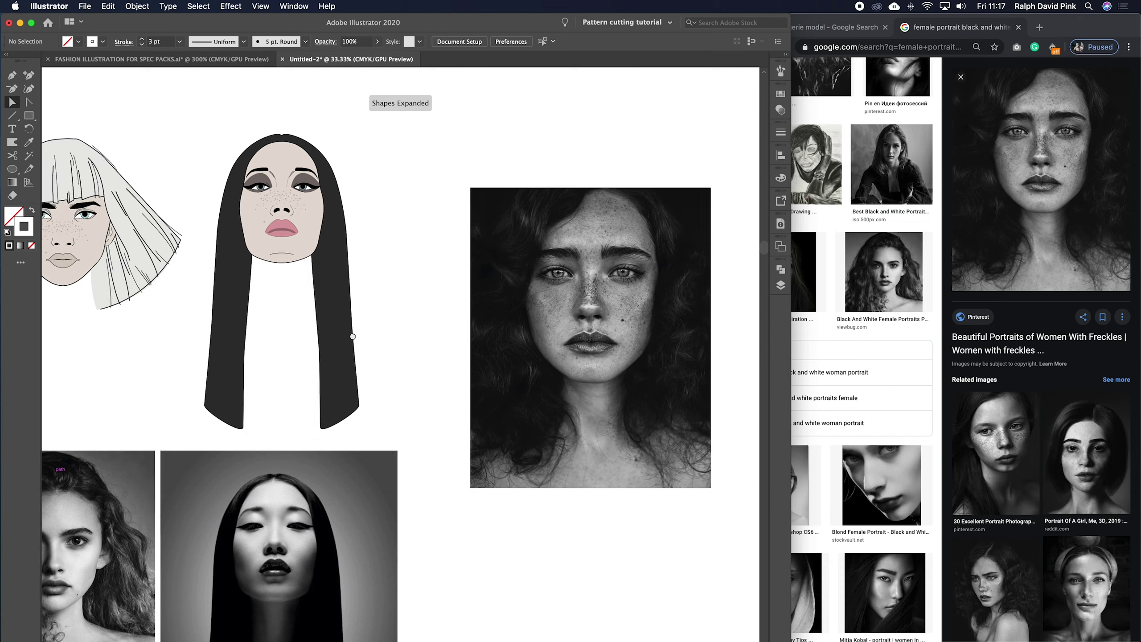
{"action": "left_click_drag", "start_coordinate": [631, 133], "coordinate": [456, 168]}
{"action": "left_click_drag", "start_coordinate": [481, 283], "coordinate": [566, 270]}
Switch to Chrome and review the search results around the freckled woman's portrait
{"action": "left_click", "coordinate": [974, 214]}
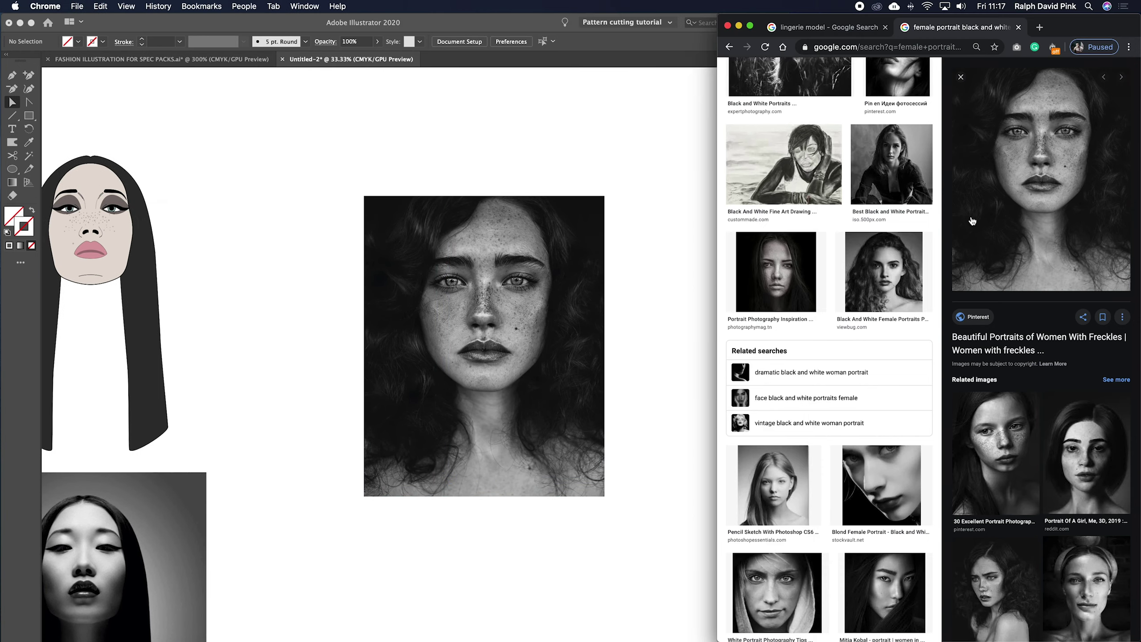
{"action": "scroll", "coordinate": [899, 180], "scroll_direction": "up", "scroll_amount": 5}
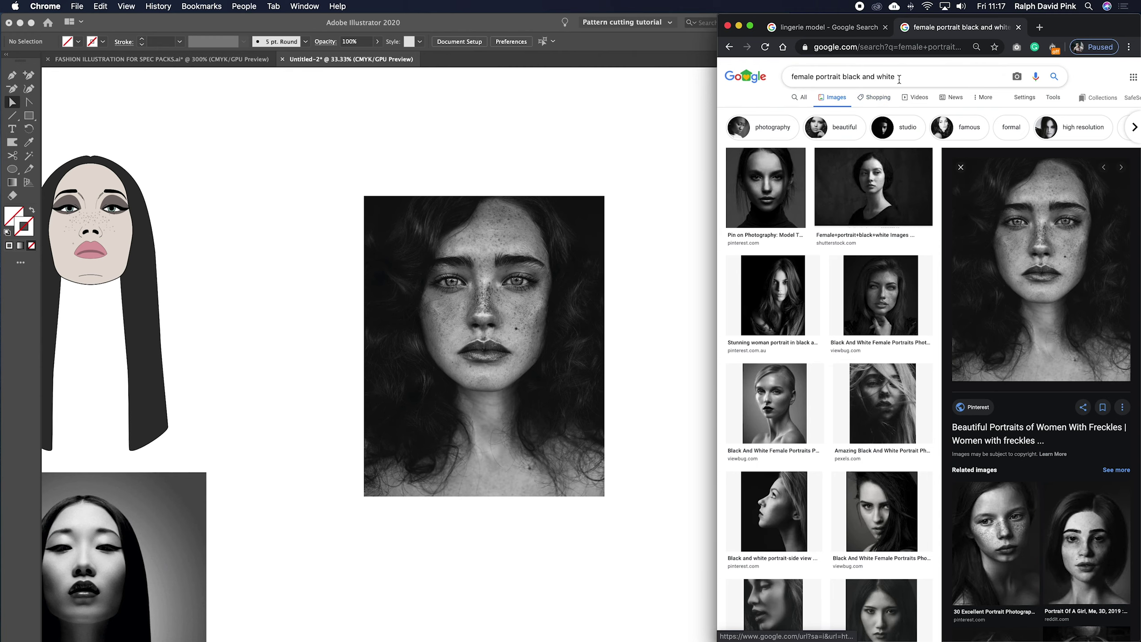
{"action": "scroll", "coordinate": [1006, 182], "scroll_direction": "down", "scroll_amount": 5}
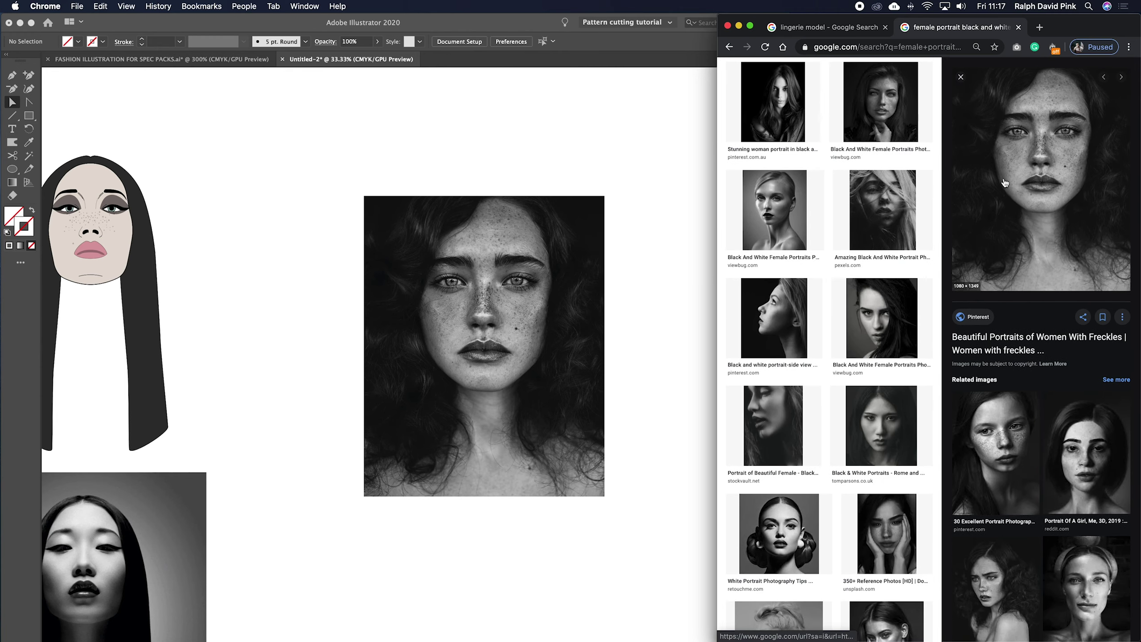
Return to the freckled woman's portrait in Illustrator and detach the Line Segment and Group Selection tool group as a floating palette
{"action": "left_click", "coordinate": [629, 316]}
{"action": "scroll", "coordinate": [612, 318], "scroll_direction": "right", "scroll_amount": 2}
{"action": "scroll", "coordinate": [612, 318], "scroll_direction": "down", "scroll_amount": 1}
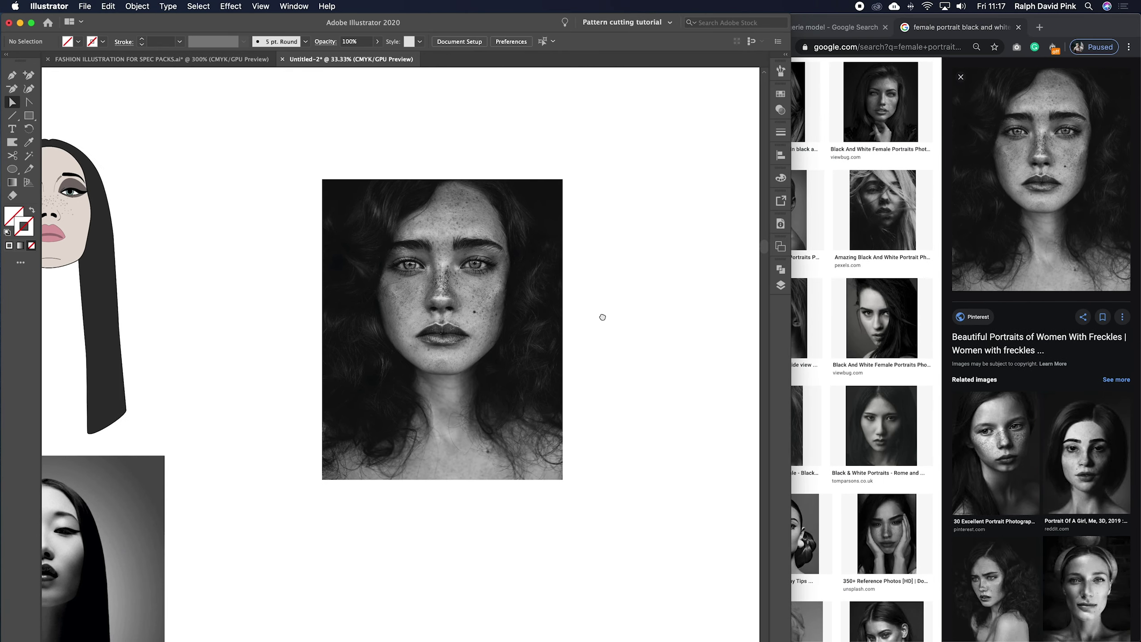
{"action": "key", "text": "super+equal"}
{"action": "left_click_drag", "start_coordinate": [614, 279], "coordinate": [604, 360]}
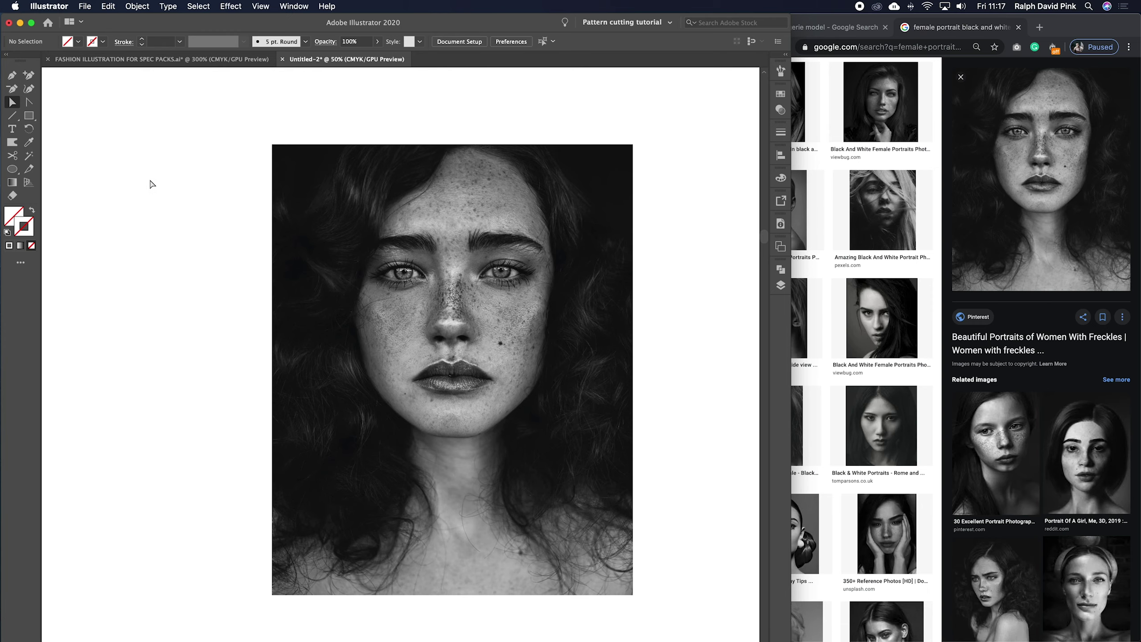
{"action": "left_click_drag", "start_coordinate": [17, 120], "coordinate": [121, 125]}
{"action": "left_click", "coordinate": [129, 119]}
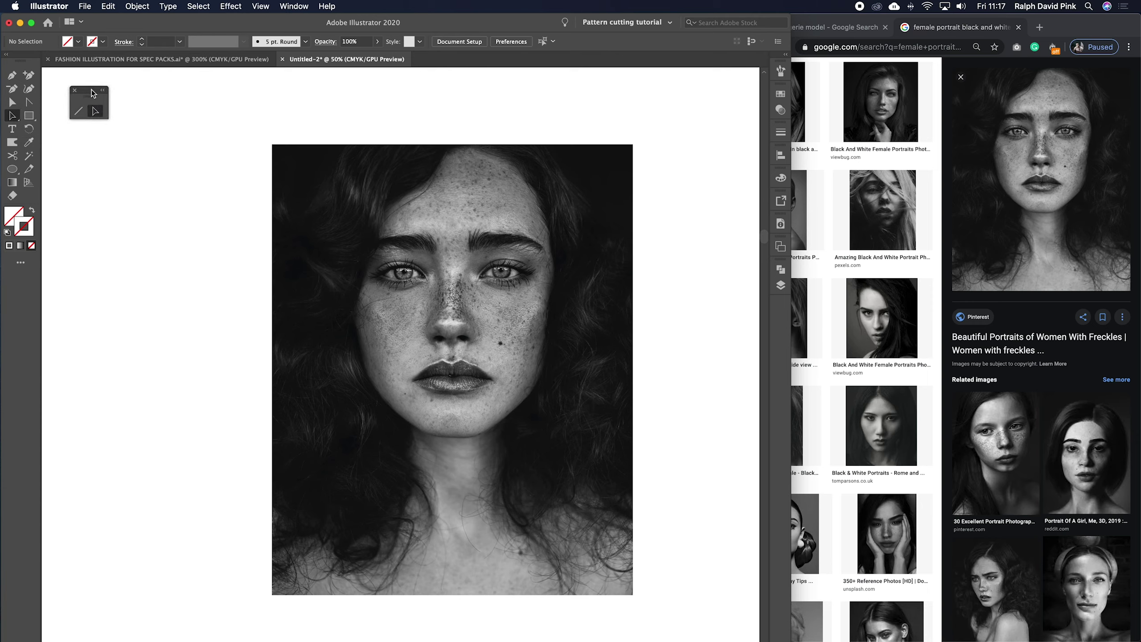
Look over the selection and drawing tools, the available panels and the complete list of toolbar tools
{"action": "left_click", "coordinate": [14, 104]}
{"action": "left_click", "coordinate": [12, 117]}
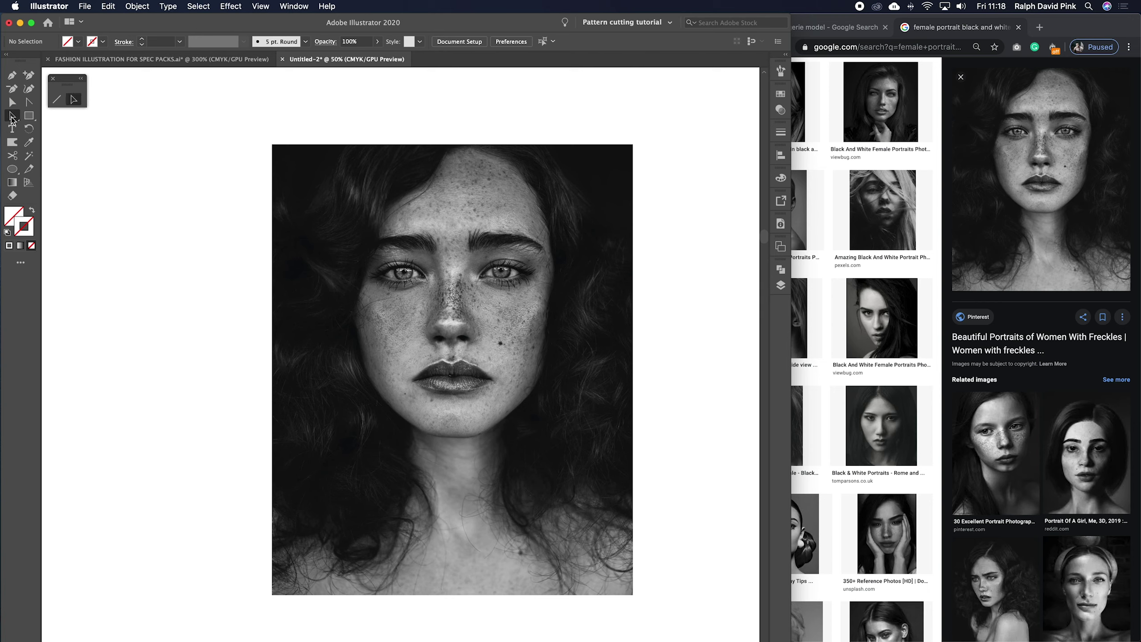
{"action": "left_click", "coordinate": [12, 75]}
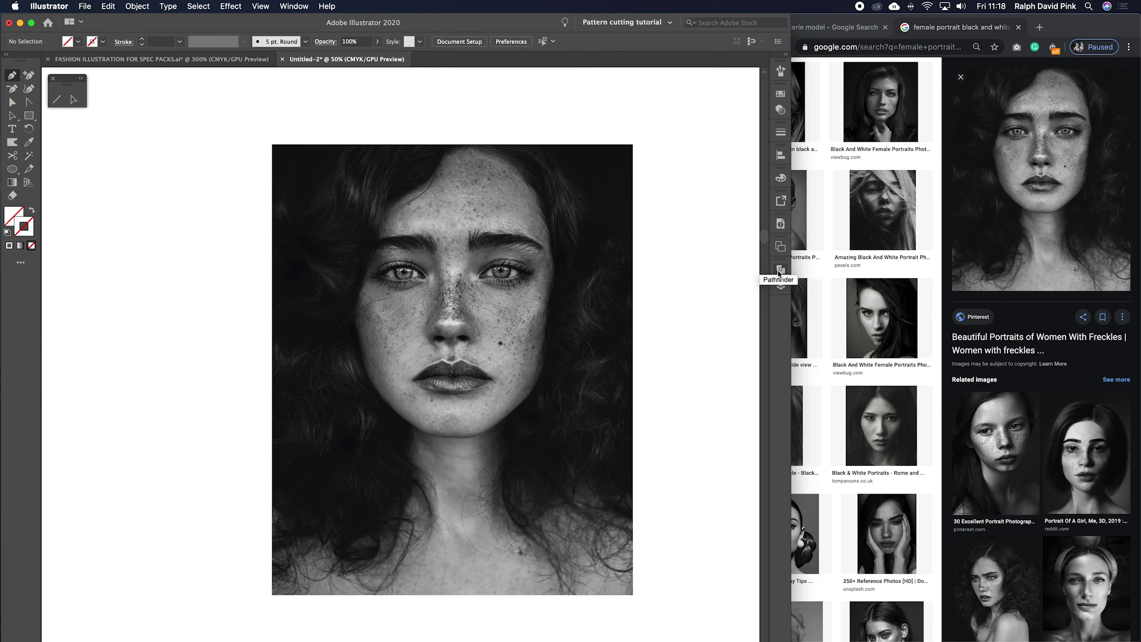
{"action": "left_click", "coordinate": [292, 6]}
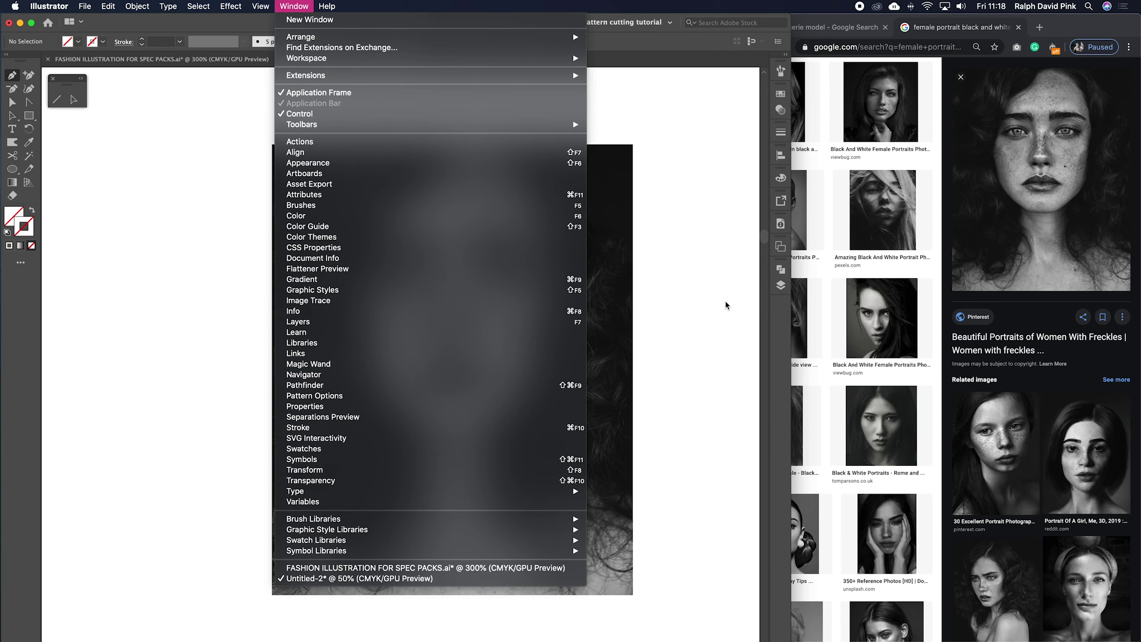
{"action": "left_click", "coordinate": [782, 273]}
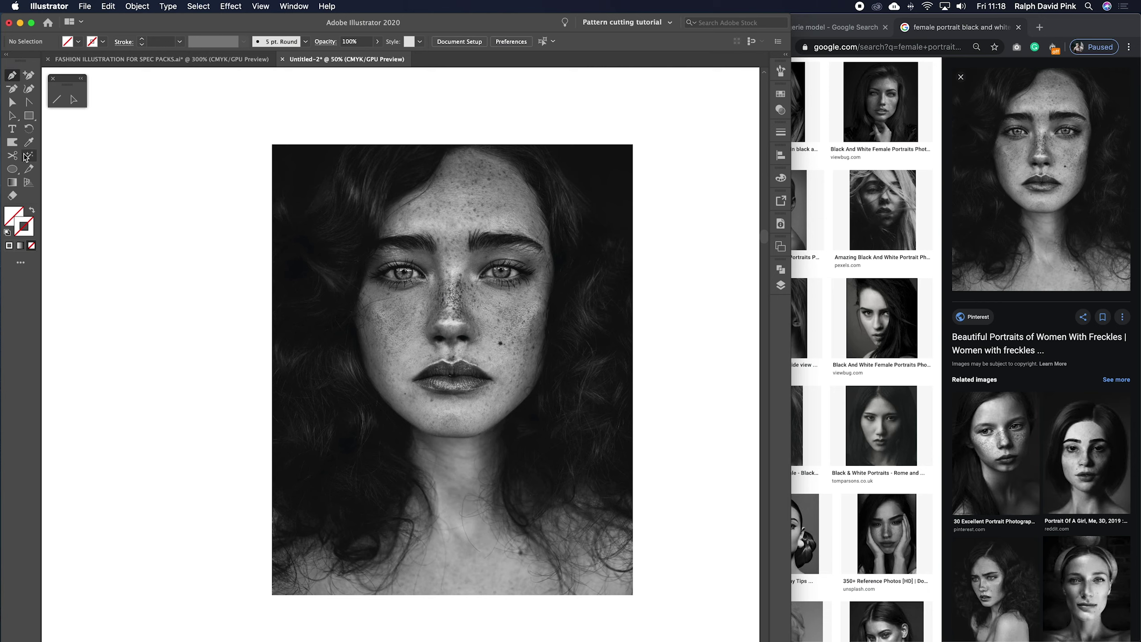
{"action": "left_click", "coordinate": [21, 265]}
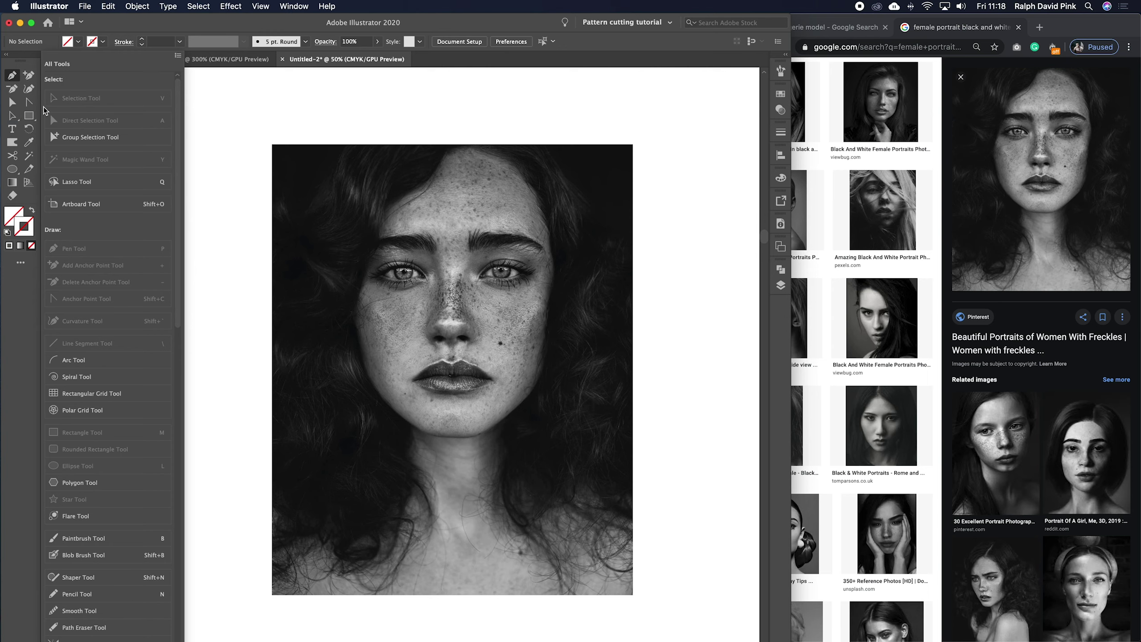
{"action": "left_click", "coordinate": [199, 118]}
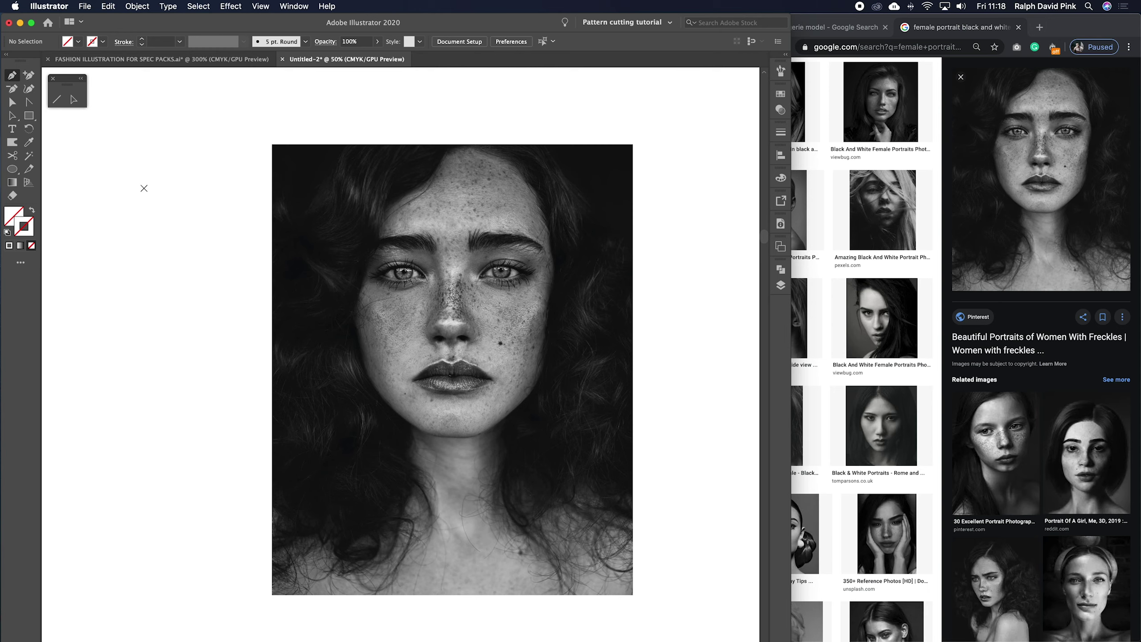
Try rescaling the freckled woman's portrait from its upper corner with the Group Selection tool
{"action": "left_click", "coordinate": [73, 99]}
{"action": "left_click", "coordinate": [331, 199]}
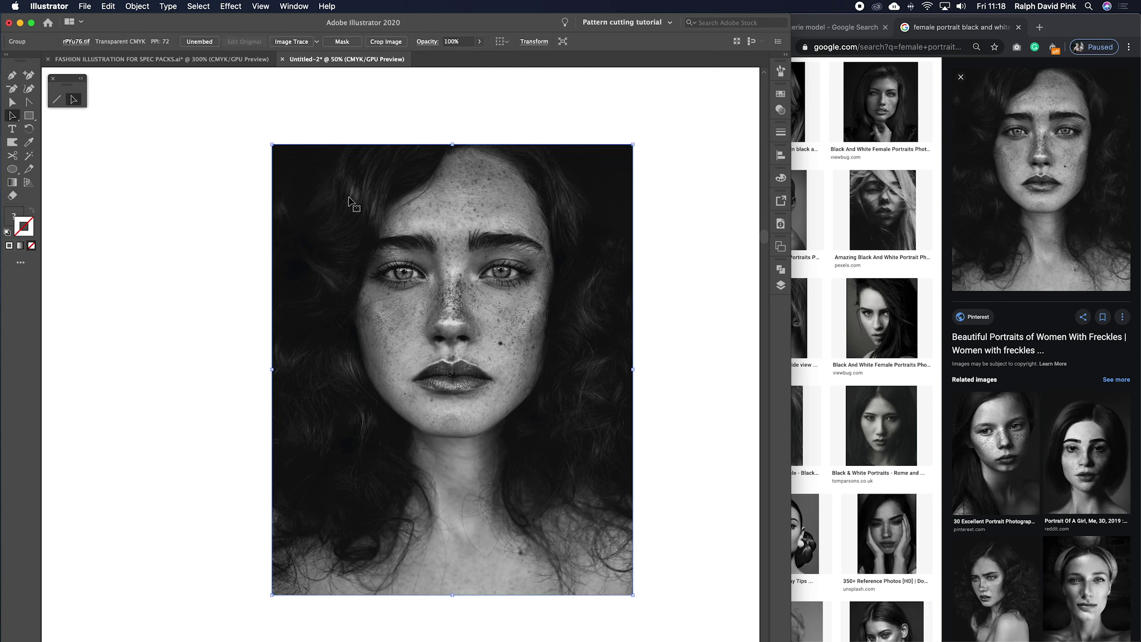
{"action": "left_click", "coordinate": [130, 6]}
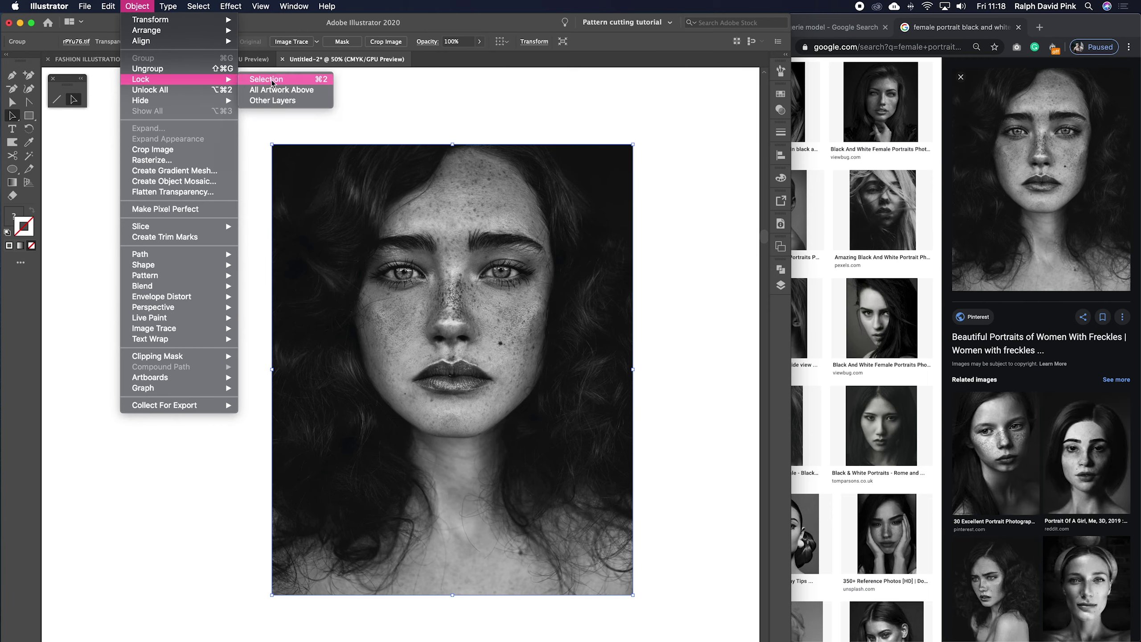
{"action": "left_click", "coordinate": [399, 118]}
{"action": "left_click_drag", "start_coordinate": [633, 144], "coordinate": [673, 95]}
{"action": "key", "text": "super+z"}
{"action": "left_click", "coordinate": [467, 370]}
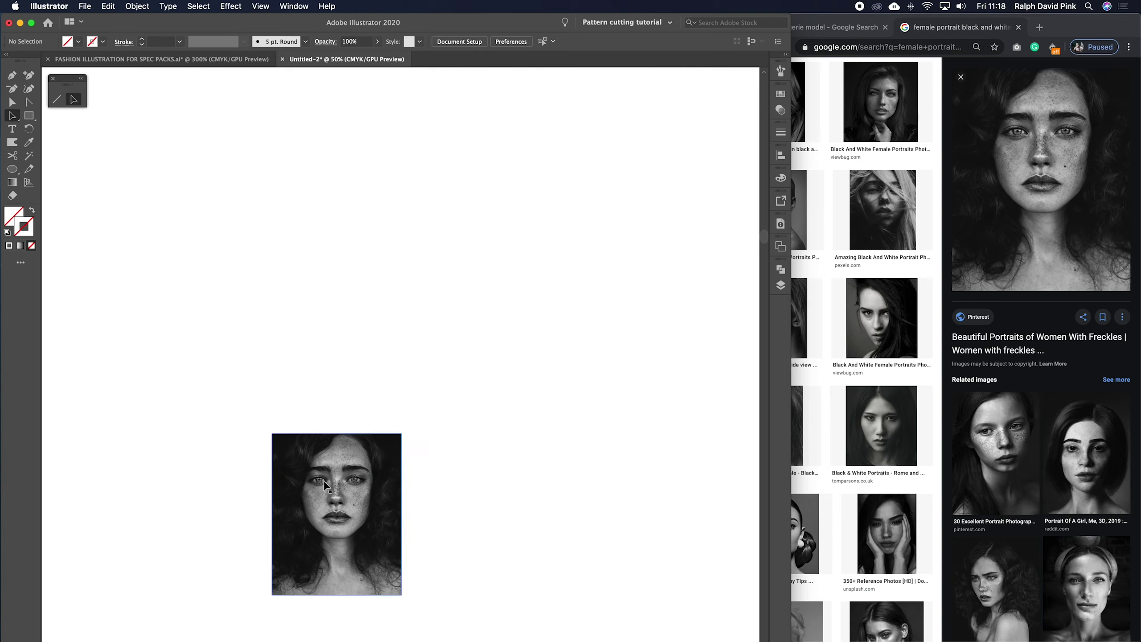
Select the freckled woman's portrait and enlarge it proportionally until it fills most of the canvas height
{"action": "left_click", "coordinate": [308, 473]}
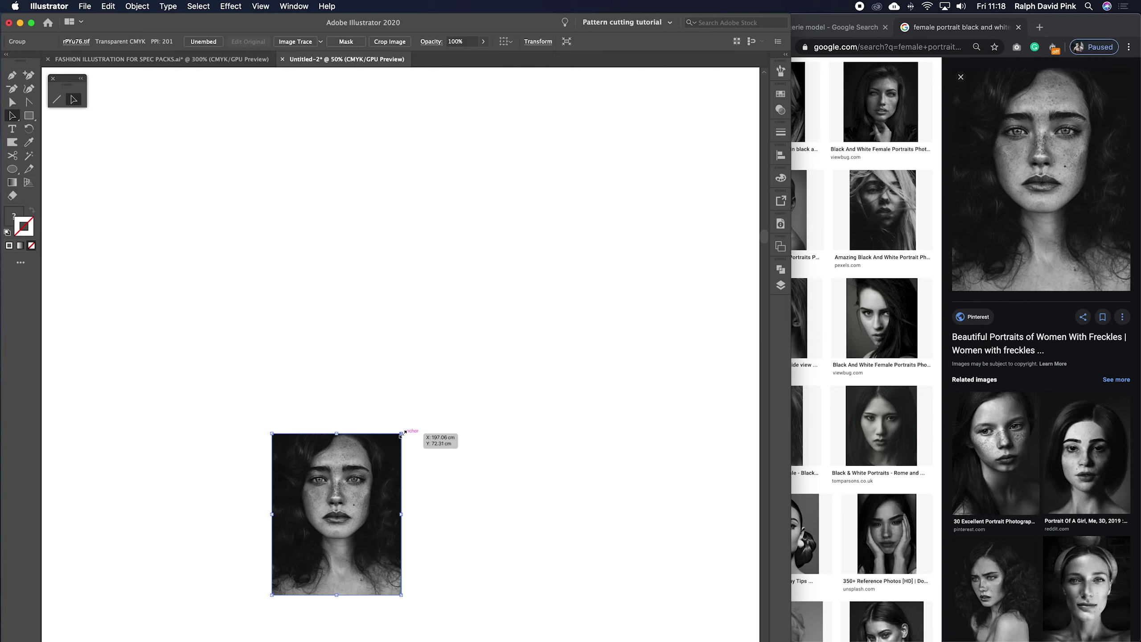
{"action": "left_click_drag", "start_coordinate": [402, 433], "coordinate": [593, 105]}
{"action": "key", "text": "super+z"}
{"action": "left_click_drag", "start_coordinate": [401, 434], "coordinate": [596, 148]}
{"action": "left_click_drag", "start_coordinate": [592, 201], "coordinate": [686, 101]}
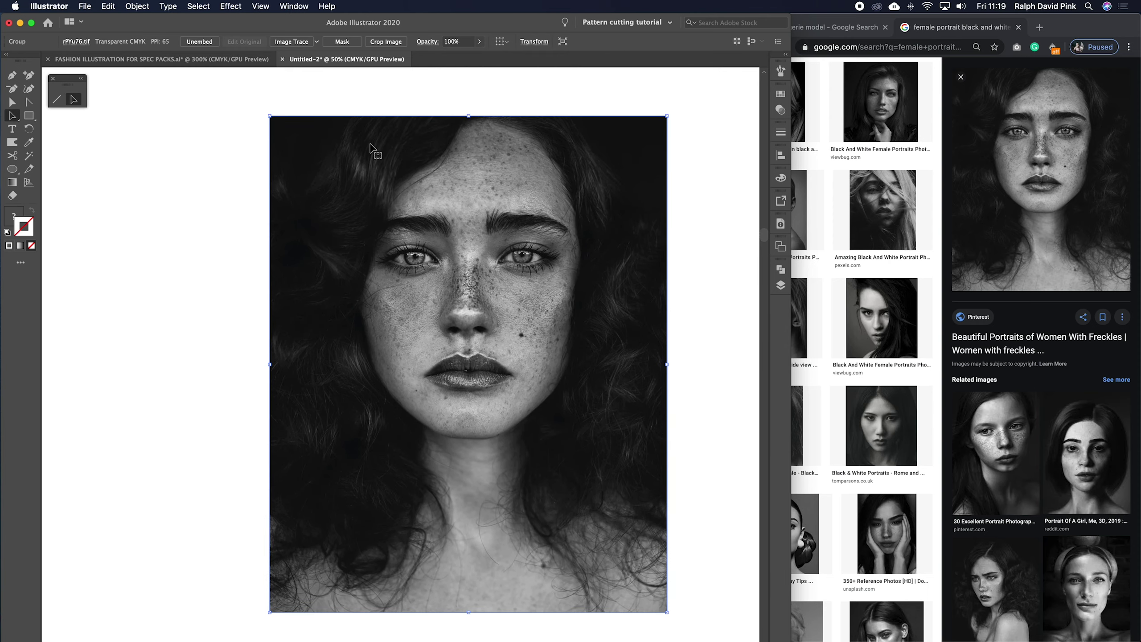
Lock the enlarged portrait in place
{"action": "left_click", "coordinate": [137, 6]}
{"action": "mouse_move", "coordinate": [142, 80]}
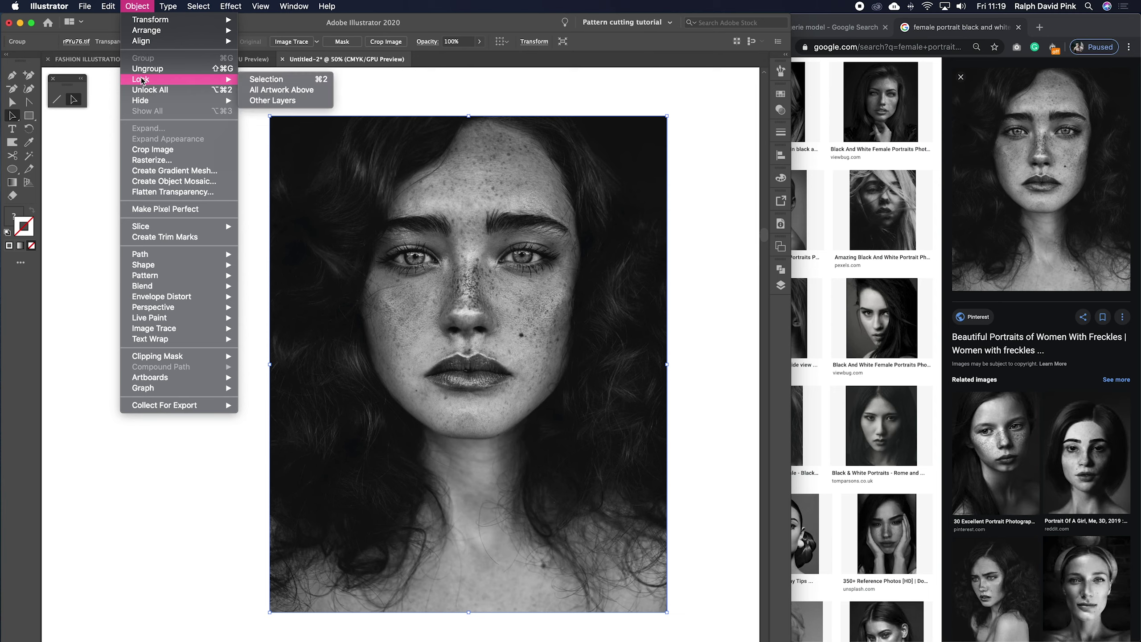
{"action": "left_click", "coordinate": [267, 79]}
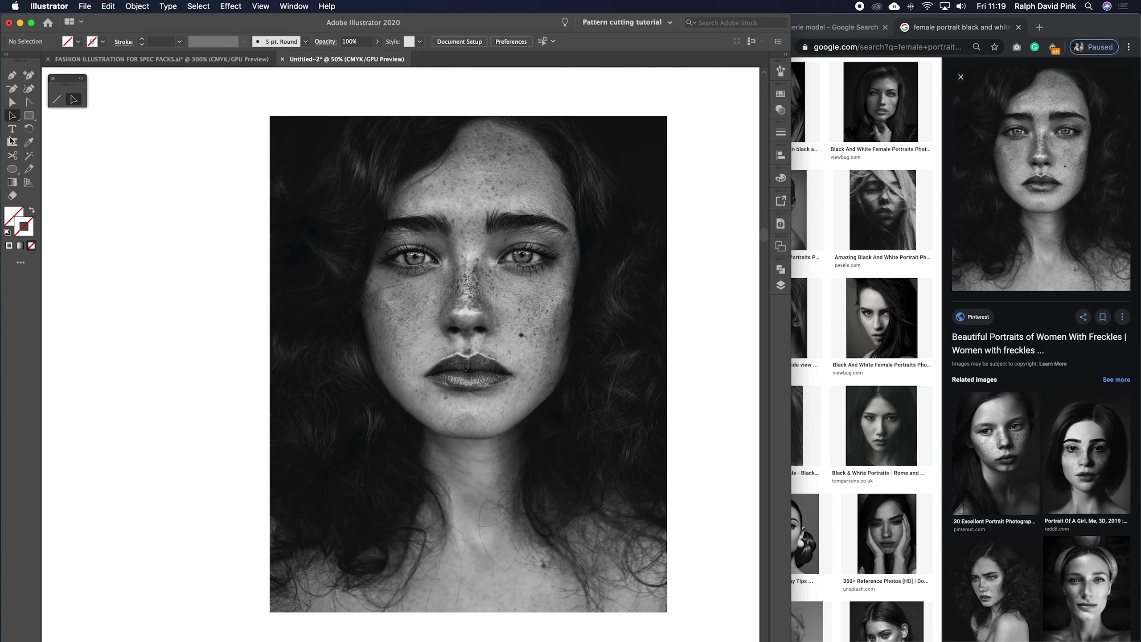
Draw a vertical white line through the centre of the face, from the portrait's upper edge to just below its lower edge
{"action": "left_click", "coordinate": [58, 99]}
{"action": "double_click", "coordinate": [26, 227]}
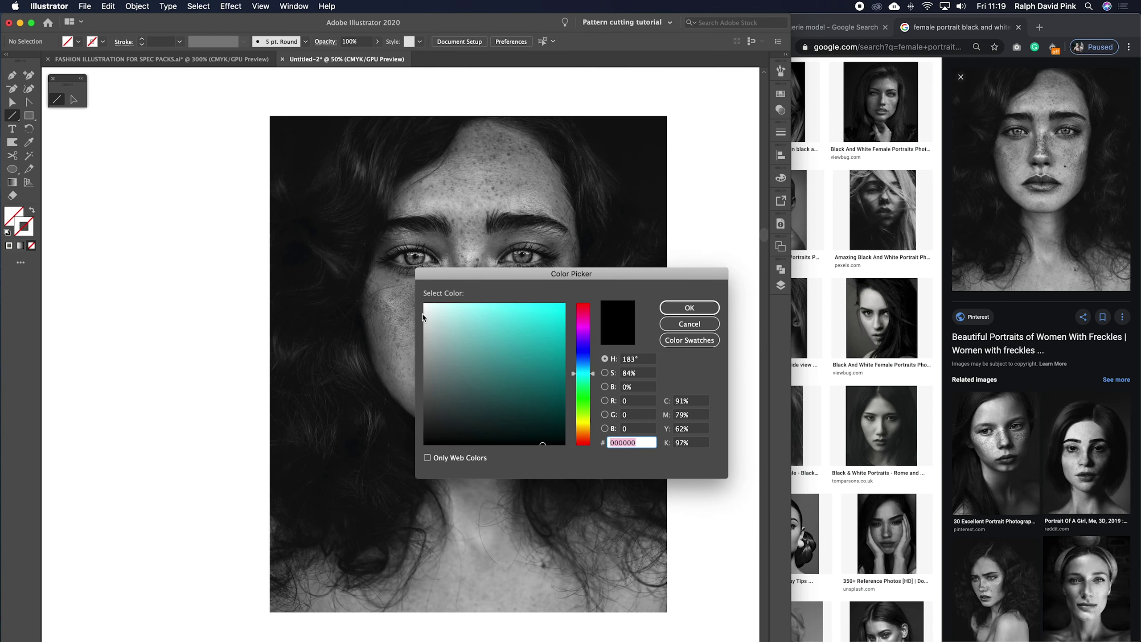
{"action": "left_click", "coordinate": [422, 303]}
{"action": "left_click", "coordinate": [681, 308]}
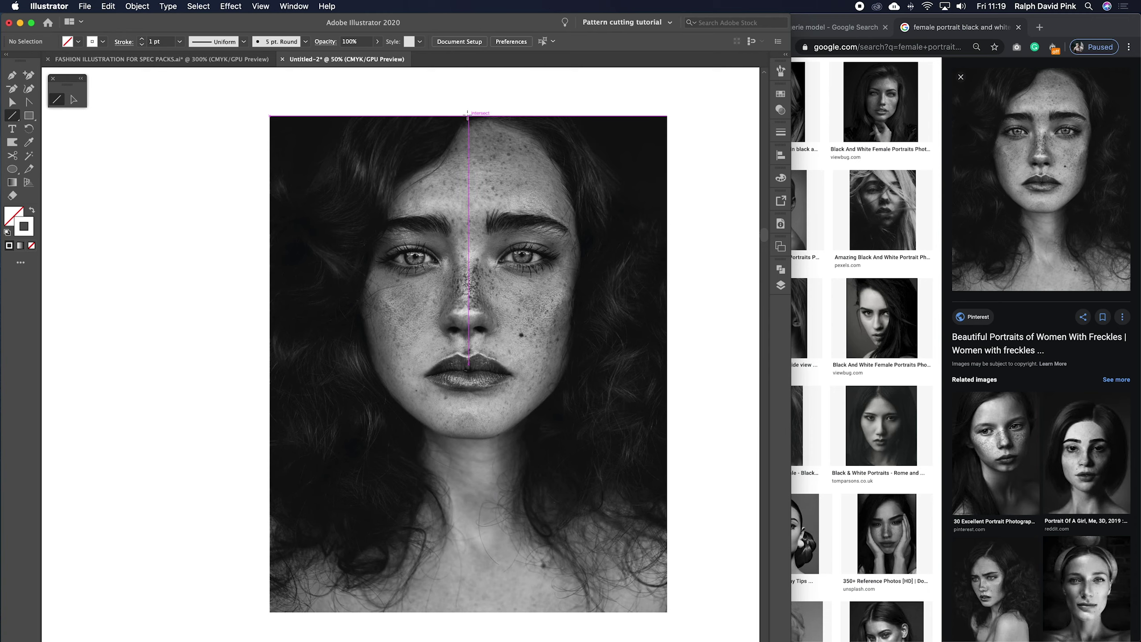
{"action": "left_click_drag", "start_coordinate": [468, 116], "coordinate": [468, 626]}
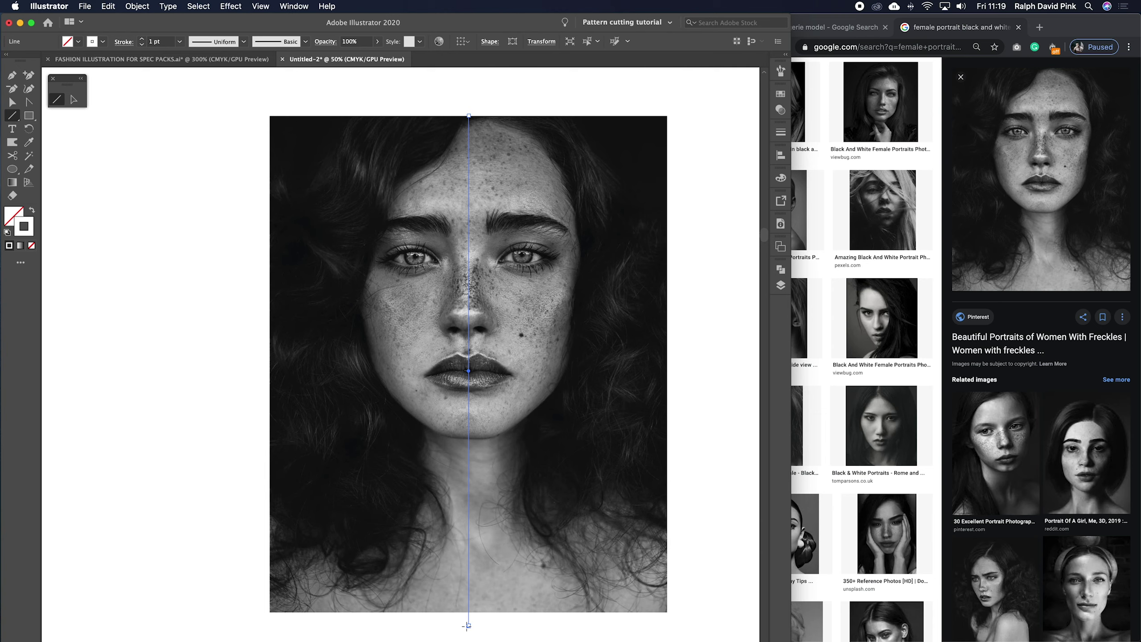
Set the white centre line's stroke weight to 2 pt
{"action": "left_click", "coordinate": [782, 133]}
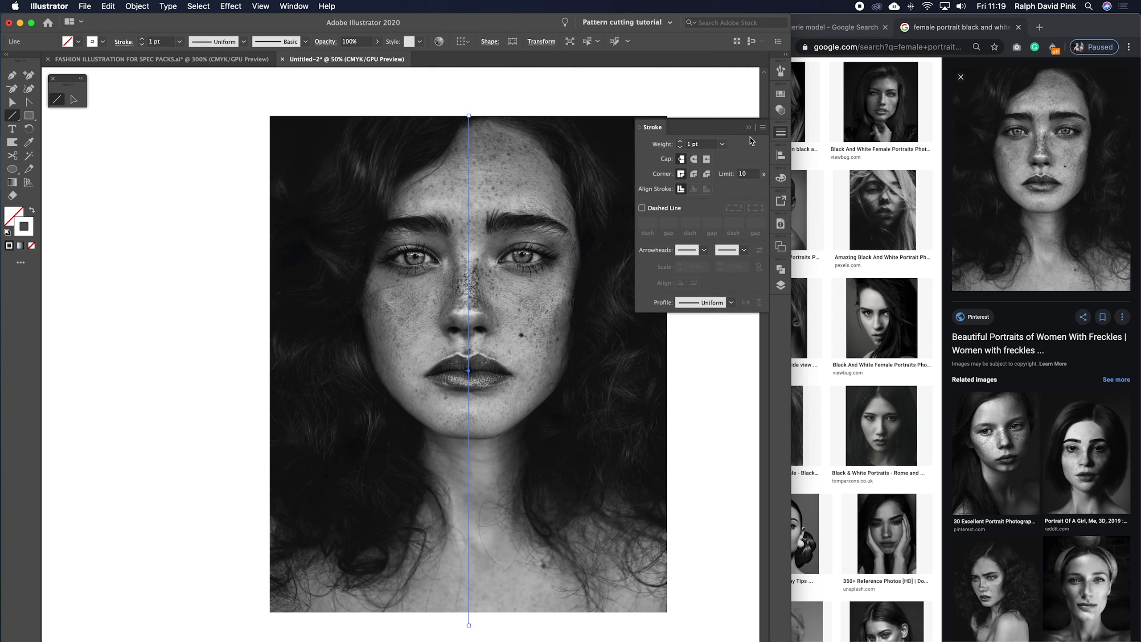
{"action": "left_click", "coordinate": [680, 142]}
{"action": "left_click", "coordinate": [680, 142]}
{"action": "left_click", "coordinate": [681, 142]}
{"action": "left_click", "coordinate": [680, 141]}
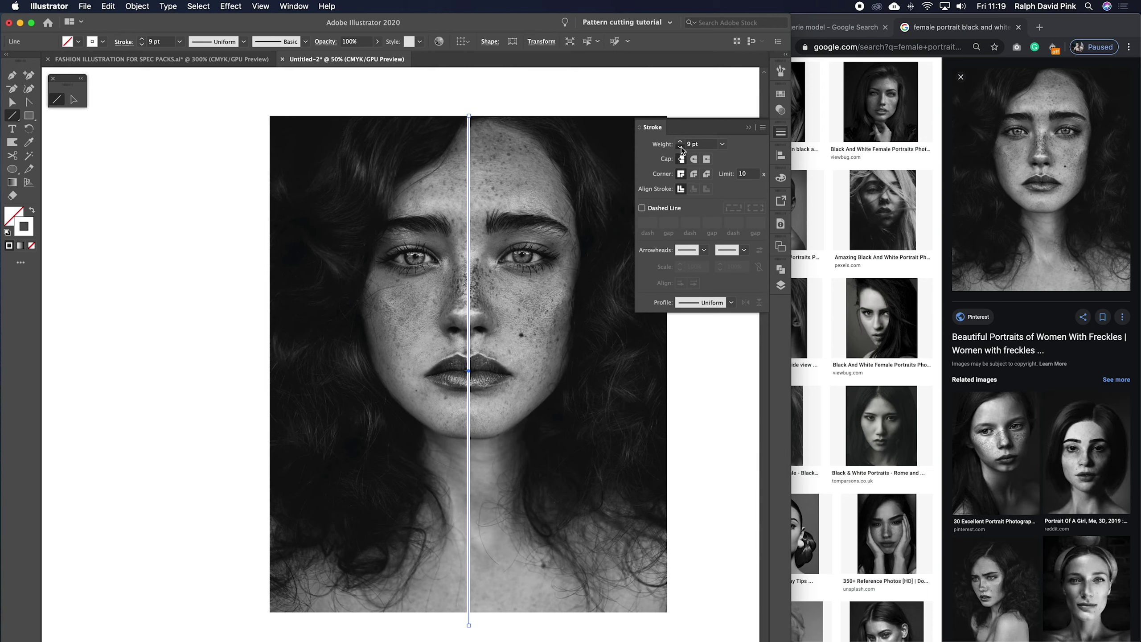
{"action": "left_click", "coordinate": [680, 147]}
{"action": "left_click", "coordinate": [680, 147]}
{"action": "left_click", "coordinate": [680, 148]}
{"action": "left_click", "coordinate": [680, 148]}
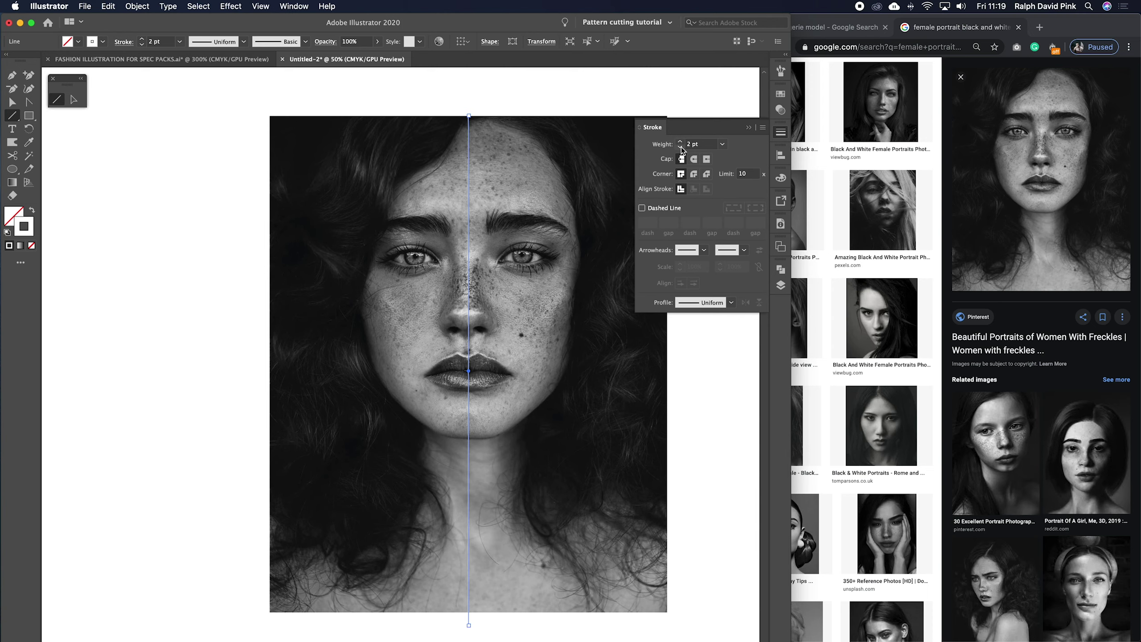
{"action": "left_click", "coordinate": [749, 127]}
Lock the white centre line over the portrait
{"action": "key", "text": "v"}
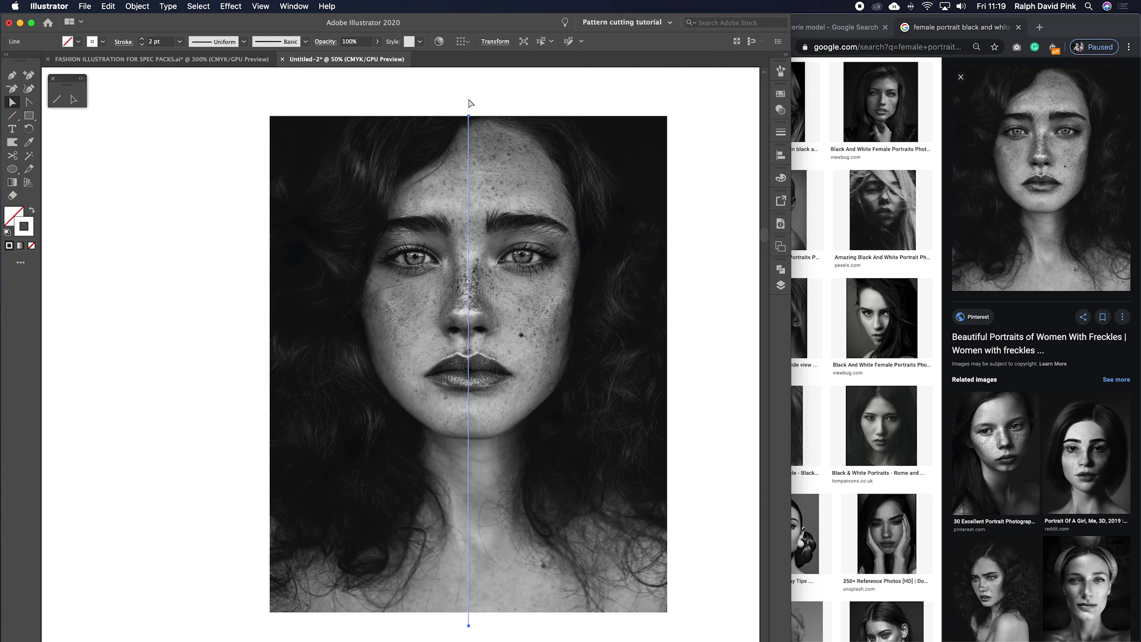
{"action": "left_click", "coordinate": [135, 8]}
{"action": "mouse_move", "coordinate": [146, 81]}
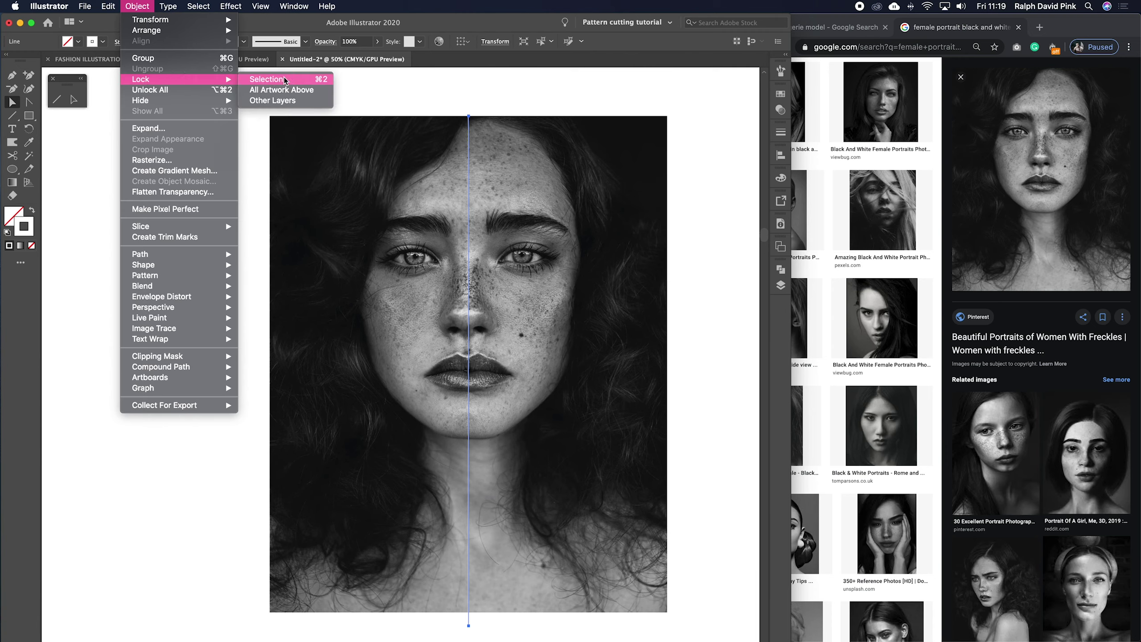
{"action": "left_click", "coordinate": [252, 80]}
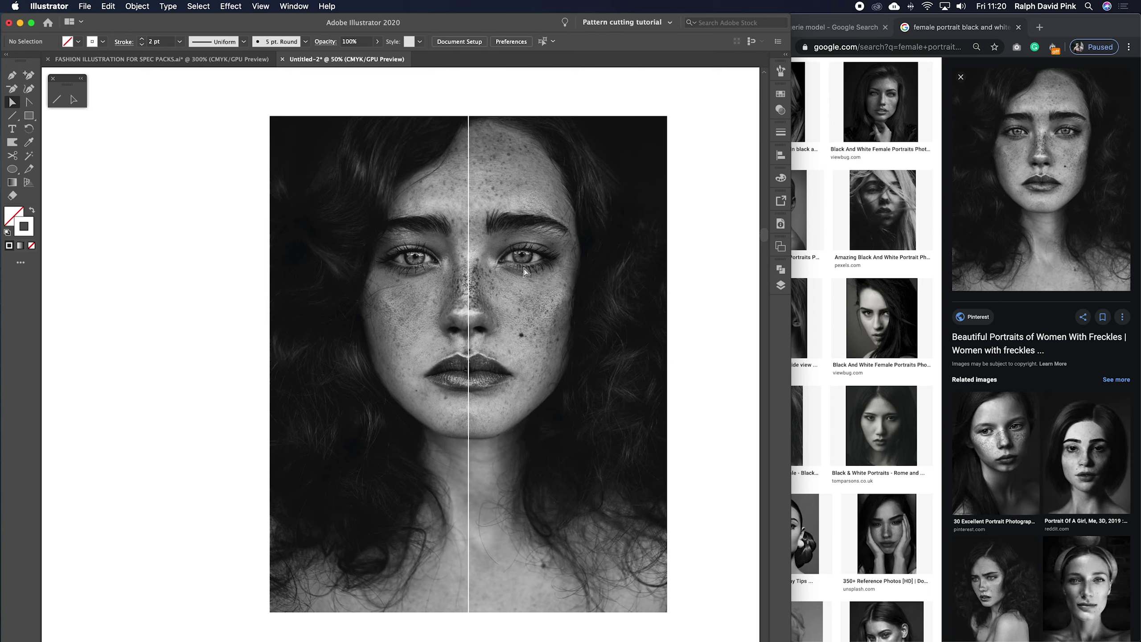
Ready the Pen tool with a 1 pt white stroke and widen the application window across the whole screen
{"action": "left_click", "coordinate": [12, 75]}
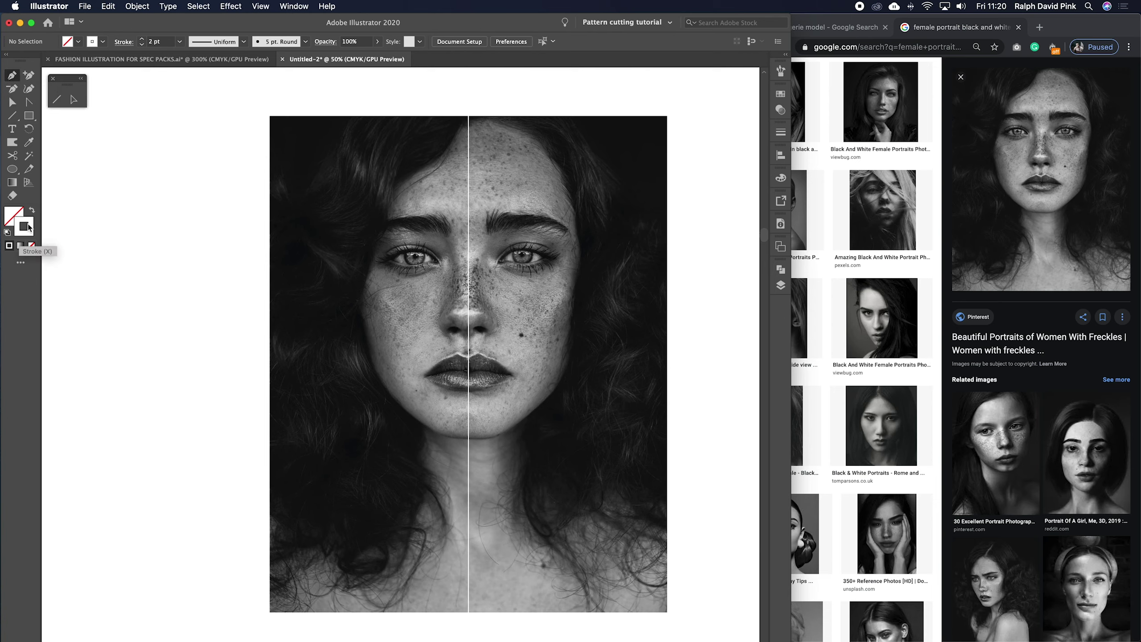
{"action": "left_click", "coordinate": [781, 133]}
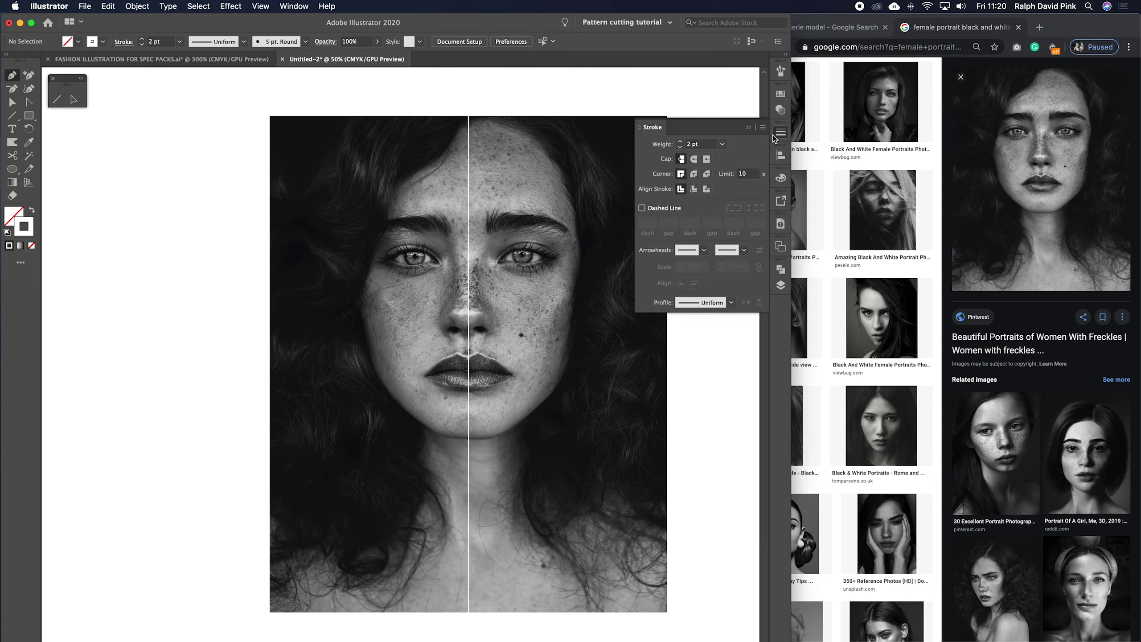
{"action": "left_click", "coordinate": [681, 148]}
{"action": "left_click_drag", "start_coordinate": [792, 16], "coordinate": [1140, 11]}
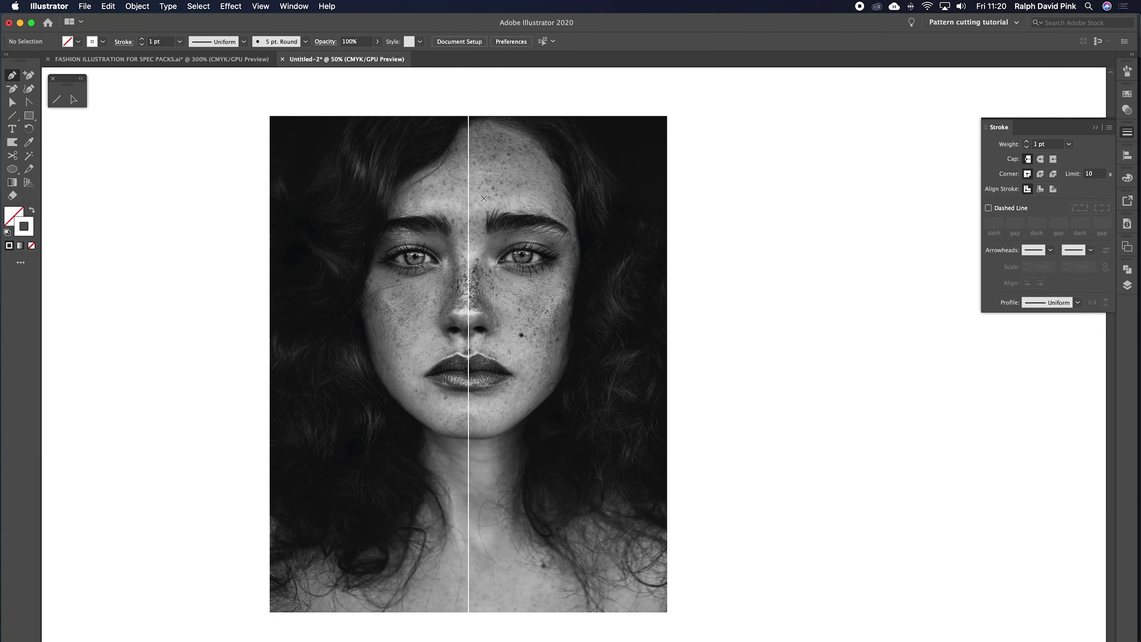
View the freckled woman's portrait alongside the finished face illustrations and other reference photos on the artboard
{"action": "left_click", "coordinate": [12, 104]}
{"action": "left_click_drag", "start_coordinate": [434, 262], "coordinate": [483, 266]}
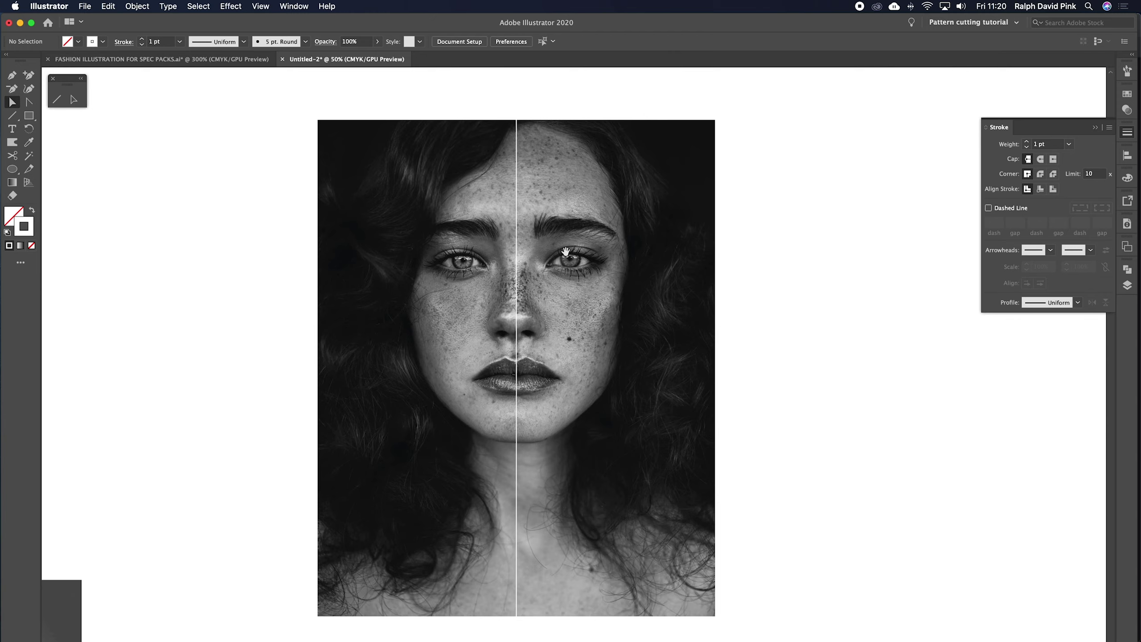
{"action": "scroll", "coordinate": [584, 227], "scroll_direction": "right", "scroll_amount": 3}
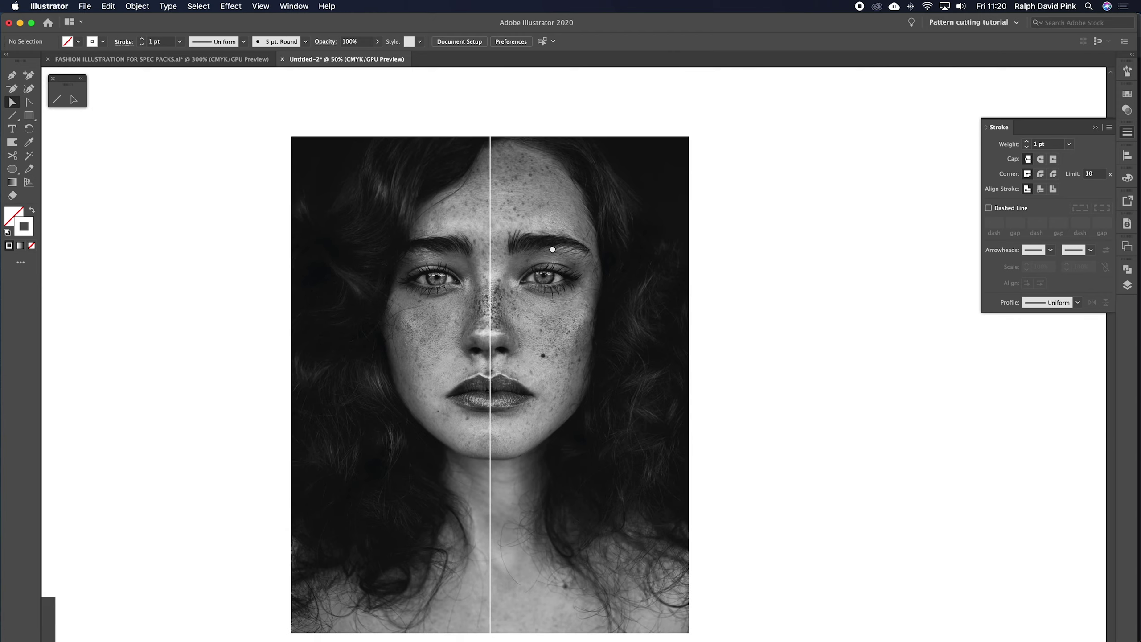
{"action": "scroll", "coordinate": [477, 239], "scroll_direction": "right", "scroll_amount": 5}
{"action": "scroll", "coordinate": [548, 319], "scroll_direction": "left", "scroll_amount": 10}
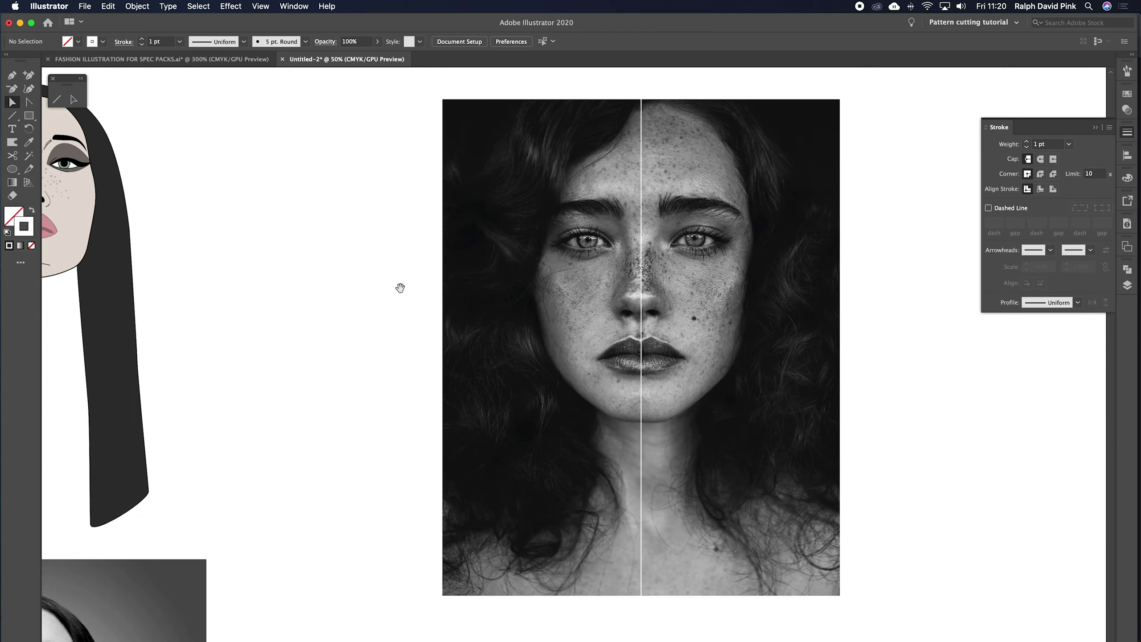
{"action": "scroll", "coordinate": [744, 293], "scroll_direction": "right", "scroll_amount": 8}
{"action": "scroll", "coordinate": [539, 261], "scroll_direction": "right", "scroll_amount": 5}
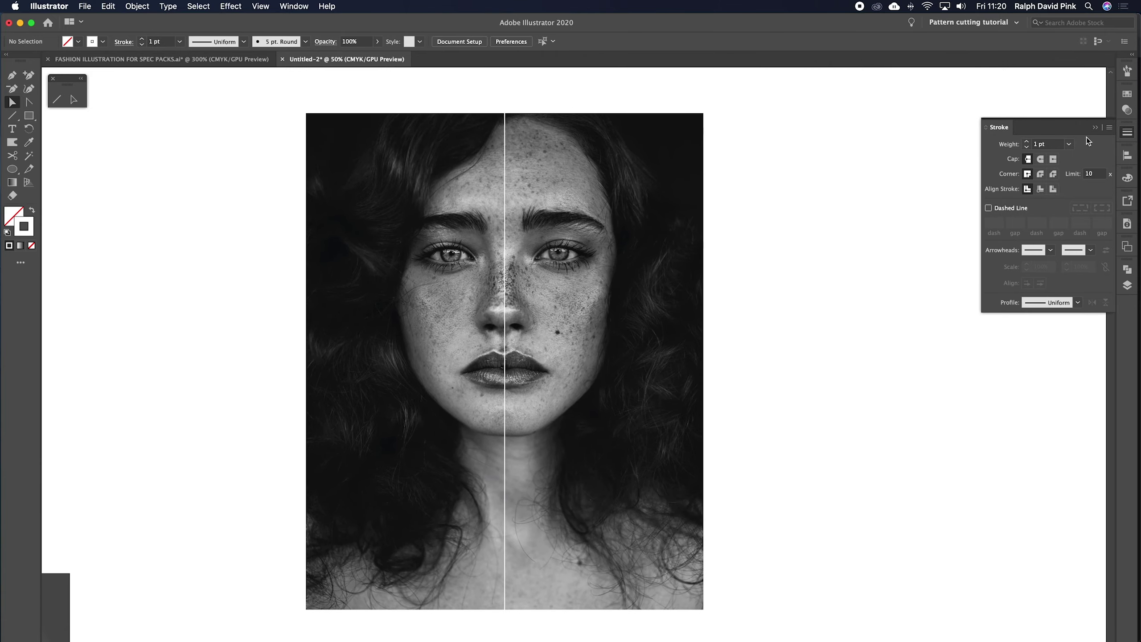
{"action": "scroll", "coordinate": [1113, 102], "scroll_direction": "up", "scroll_amount": 10}
{"action": "left_click_drag", "start_coordinate": [1112, 102], "coordinate": [1112, 86]}
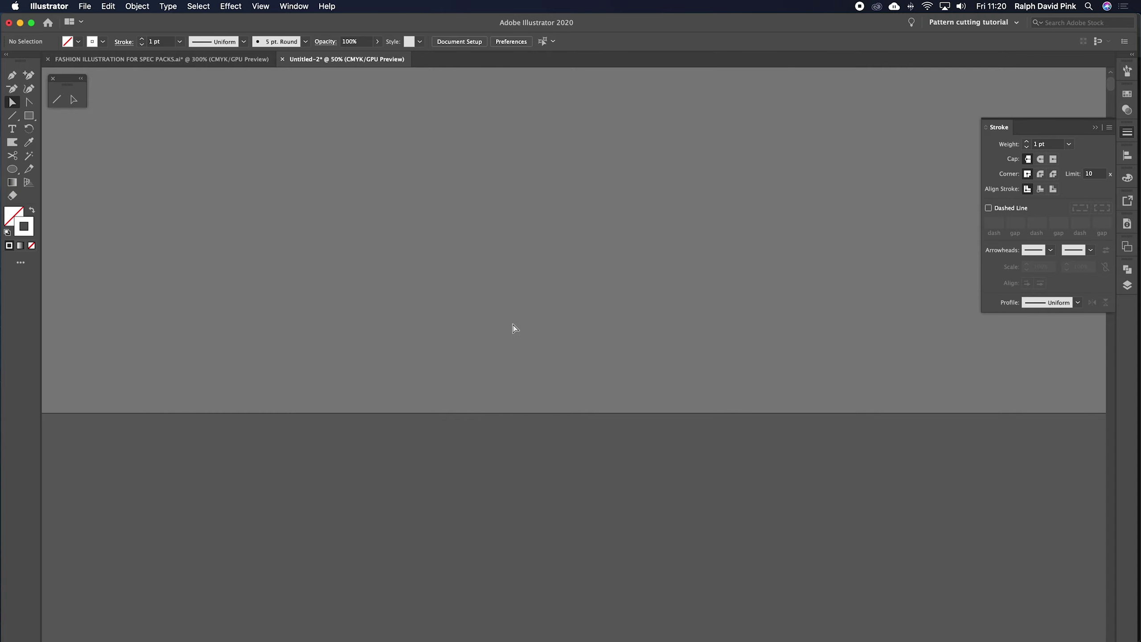
{"action": "scroll", "coordinate": [513, 324], "scroll_direction": "down", "scroll_amount": 2}
{"action": "scroll", "coordinate": [584, 351], "scroll_direction": "down", "scroll_amount": 5}
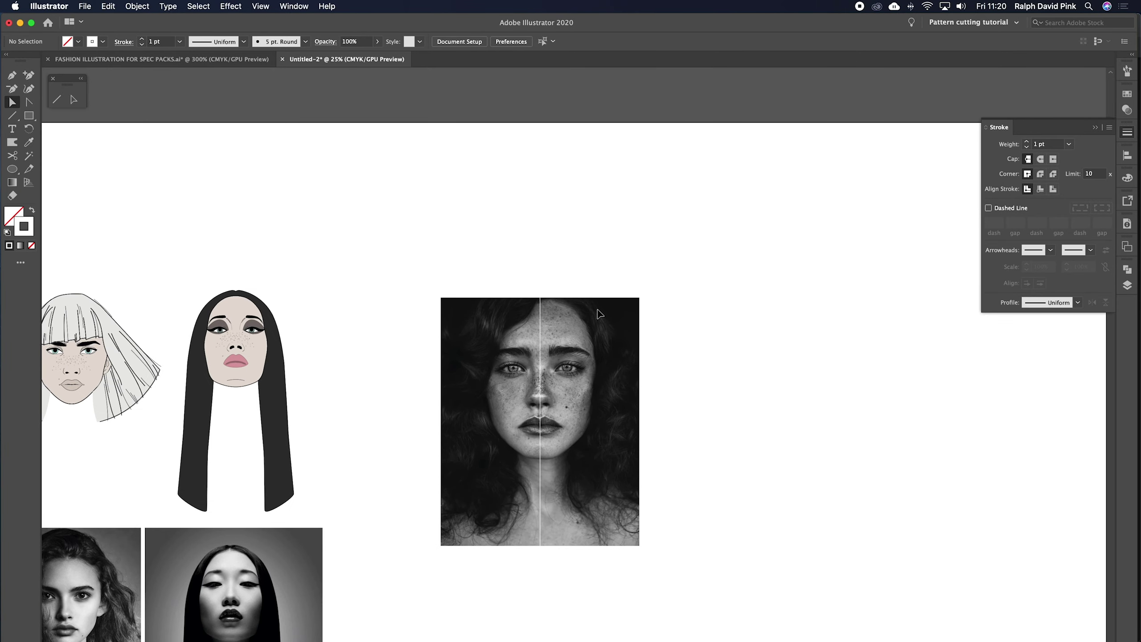
Examine the freckled woman's eyes, nose and lips up close on both sides of the centre line
{"action": "scroll", "coordinate": [600, 309], "scroll_direction": "up", "scroll_amount": 4}
{"action": "scroll", "coordinate": [602, 315], "scroll_direction": "down", "scroll_amount": 2}
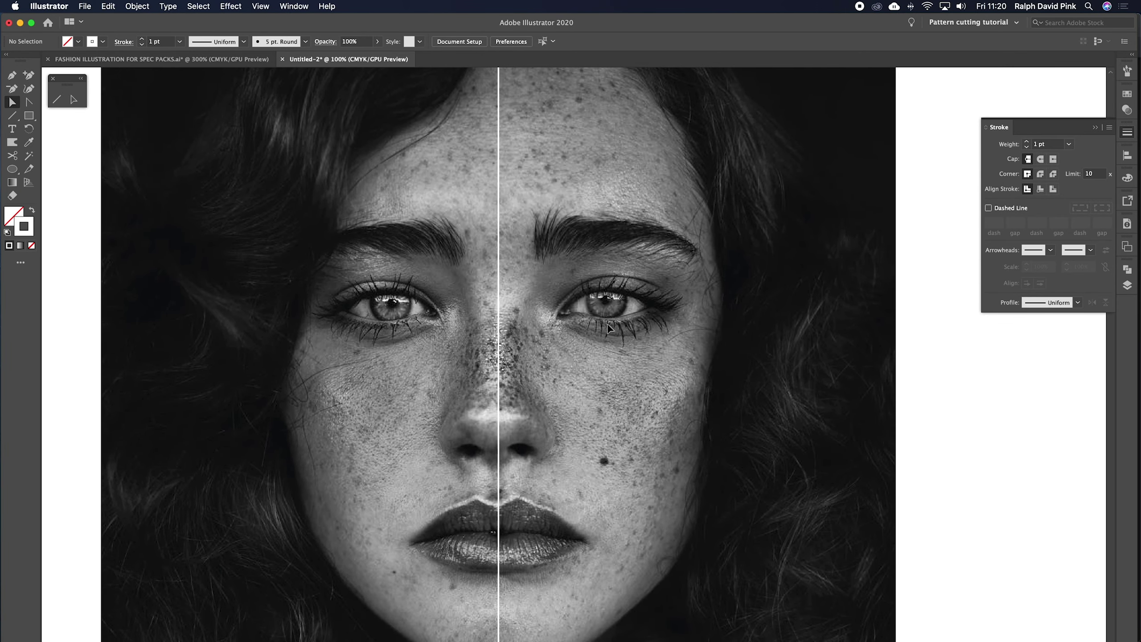
{"action": "scroll", "coordinate": [608, 328], "scroll_direction": "up", "scroll_amount": 5}
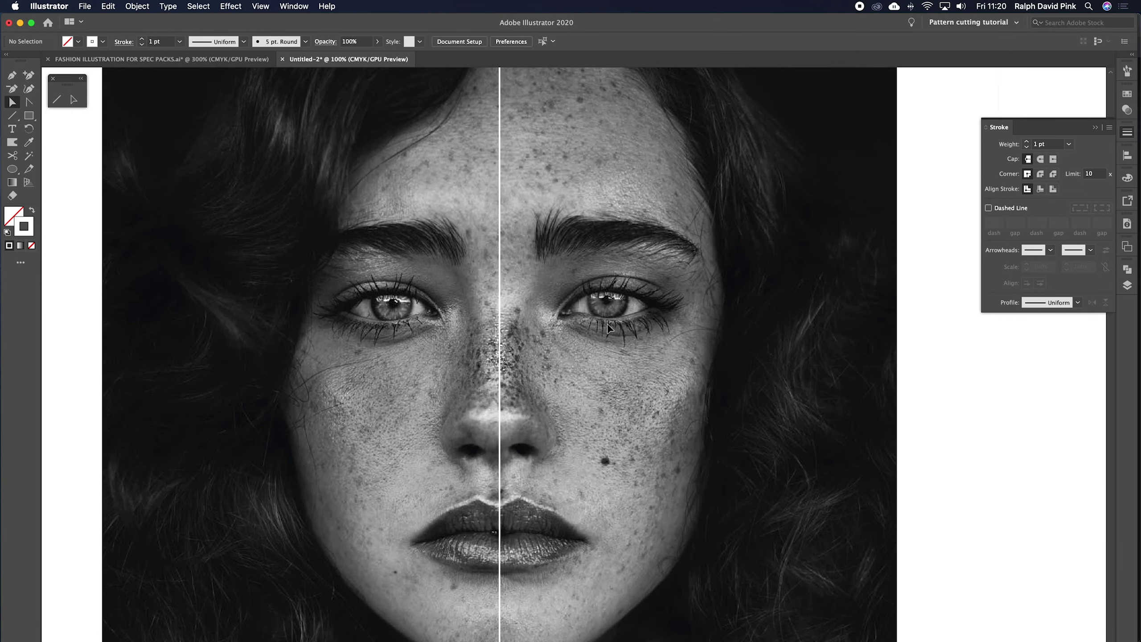
{"action": "scroll", "coordinate": [607, 328], "scroll_direction": "down", "scroll_amount": 7}
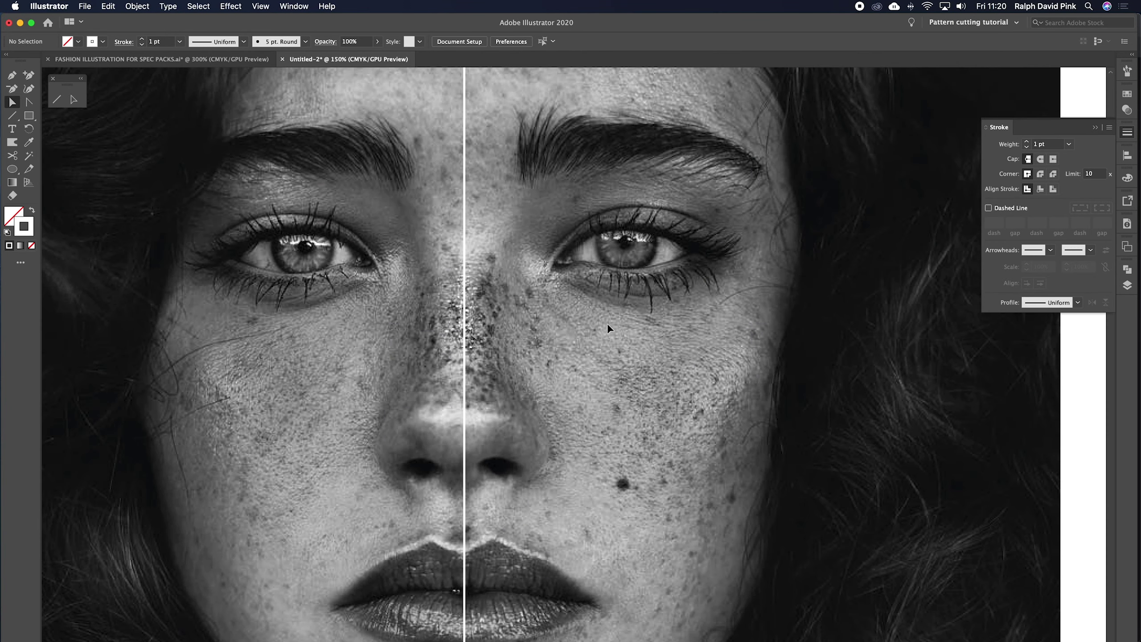
{"action": "scroll", "coordinate": [608, 327], "scroll_direction": "up", "scroll_amount": 4}
{"action": "left_click_drag", "start_coordinate": [608, 326], "coordinate": [683, 273]}
{"action": "scroll", "coordinate": [622, 388], "scroll_direction": "down", "scroll_amount": 4}
{"action": "key", "text": "super+plus"}
{"action": "left_click_drag", "start_coordinate": [715, 231], "coordinate": [697, 279]}
{"action": "key", "text": "super+minus"}
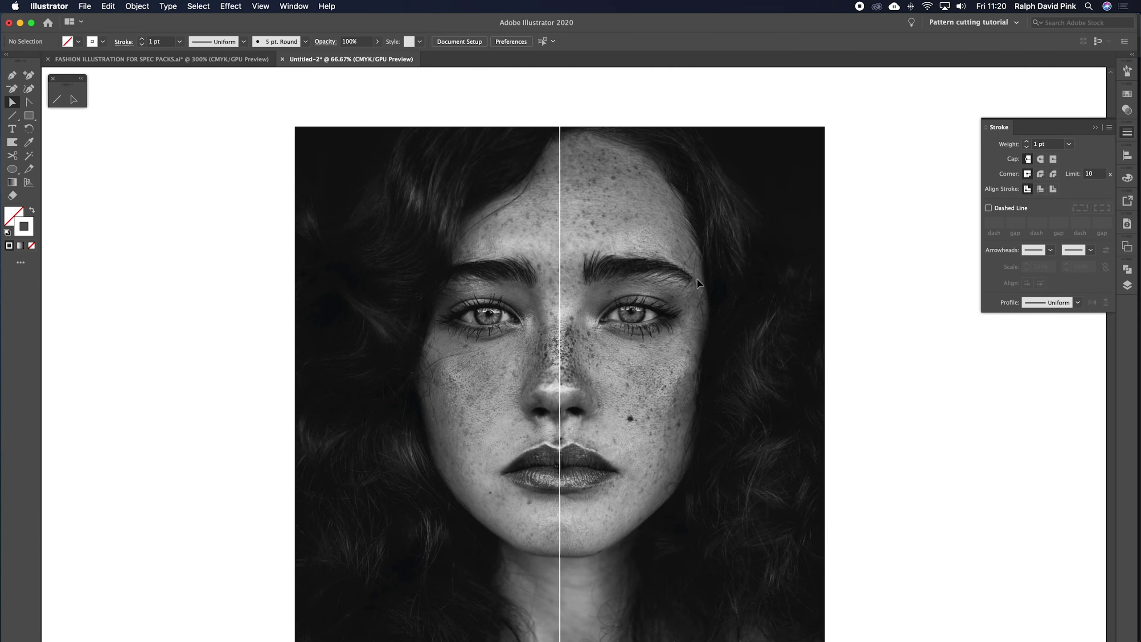
Trace the right half of the face outline with the Pen tool, from the hairline on the centre line around cheek and jaw to the chin
{"action": "left_click", "coordinate": [11, 75]}
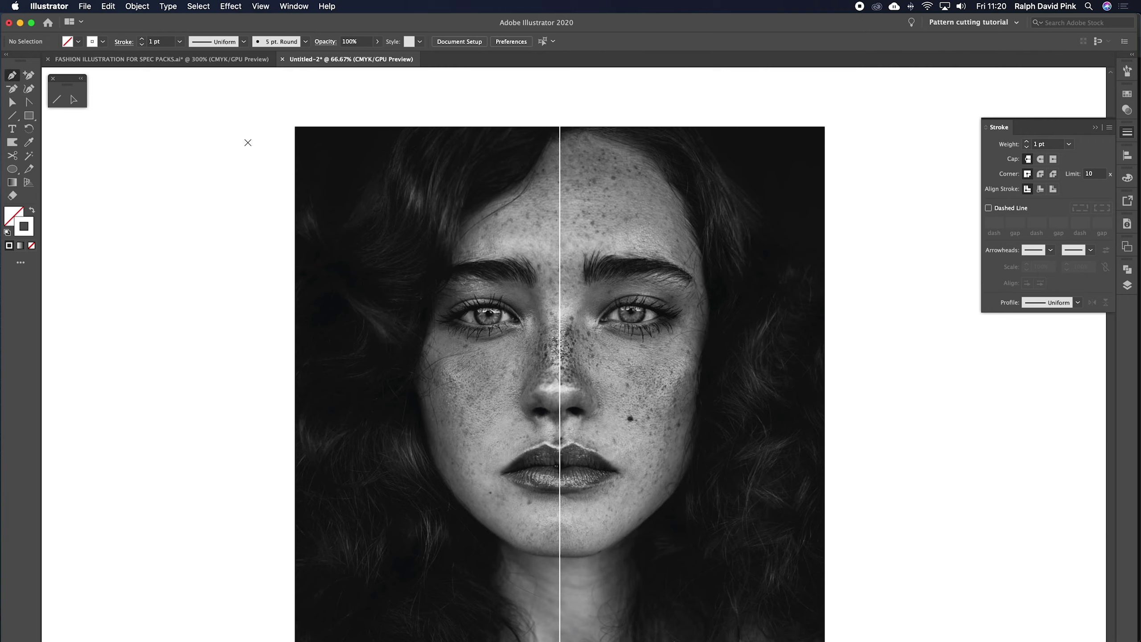
{"action": "left_click", "coordinate": [560, 132]}
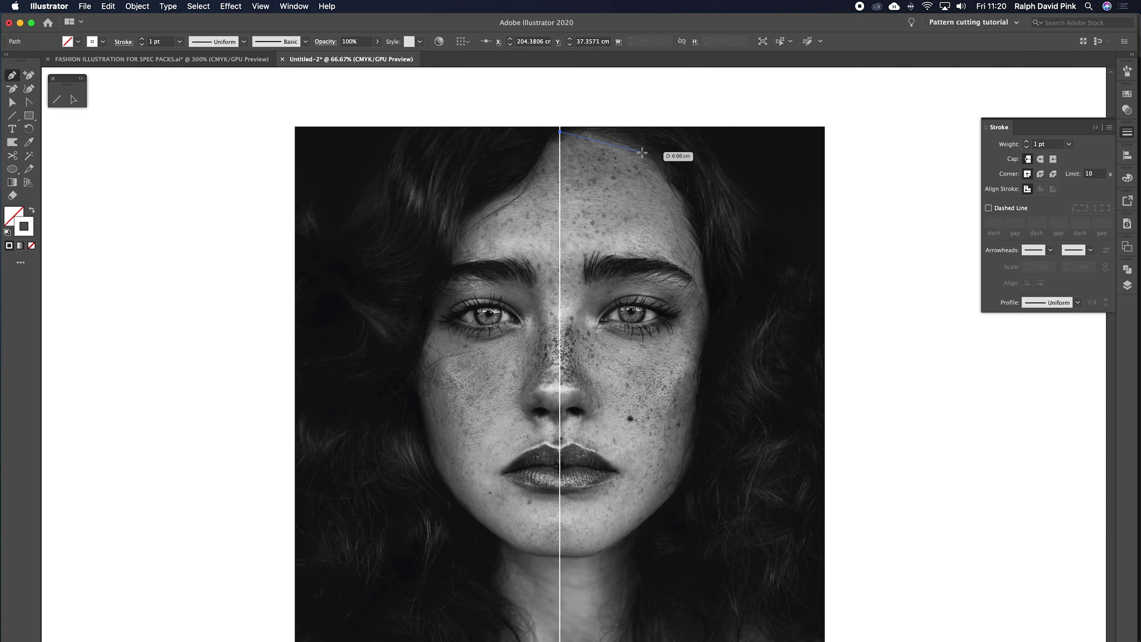
{"action": "left_click_drag", "start_coordinate": [645, 154], "coordinate": [670, 179]}
{"action": "left_click_drag", "start_coordinate": [670, 175], "coordinate": [672, 177]}
{"action": "left_click_drag", "start_coordinate": [702, 254], "coordinate": [708, 328]}
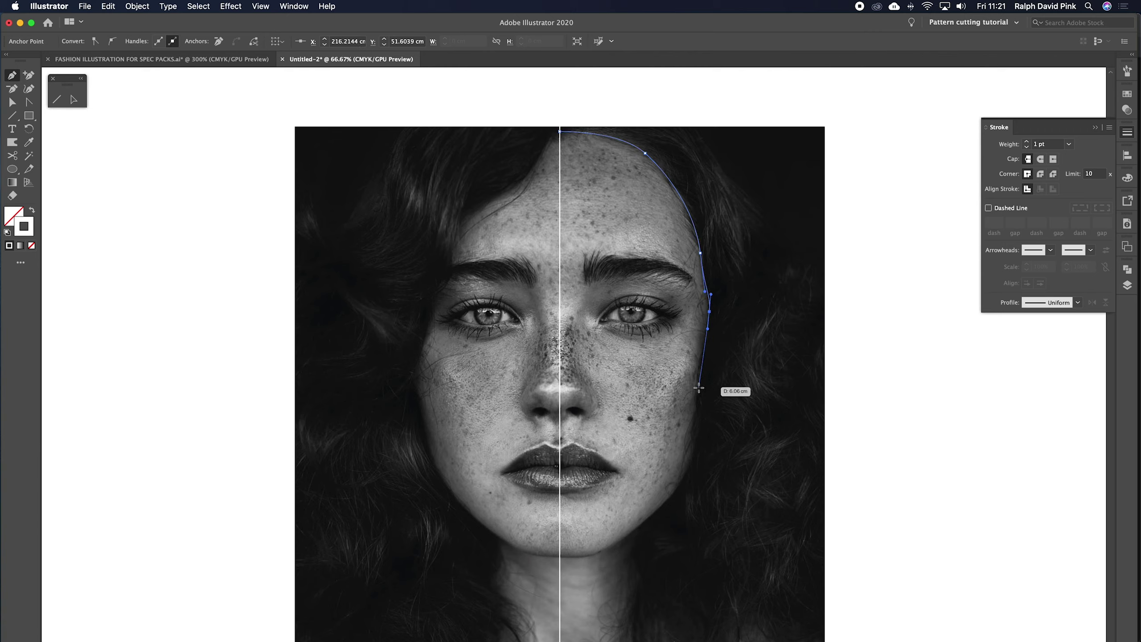
{"action": "left_click_drag", "start_coordinate": [702, 400], "coordinate": [701, 421]}
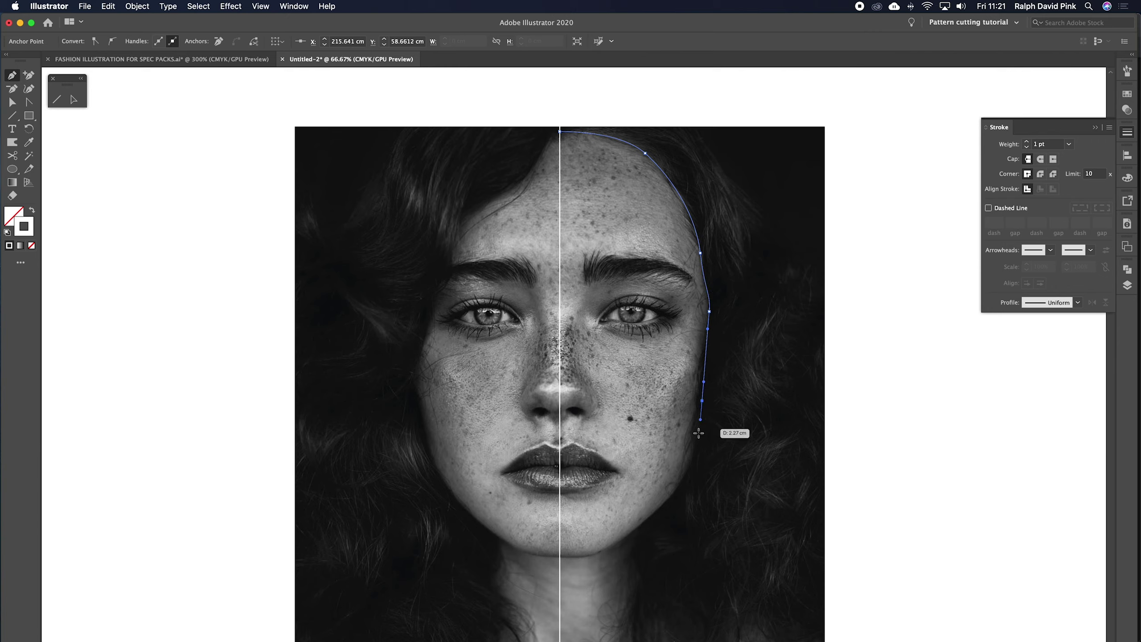
{"action": "left_click_drag", "start_coordinate": [684, 477], "coordinate": [679, 488]}
{"action": "left_click_drag", "start_coordinate": [628, 536], "coordinate": [532, 548]}
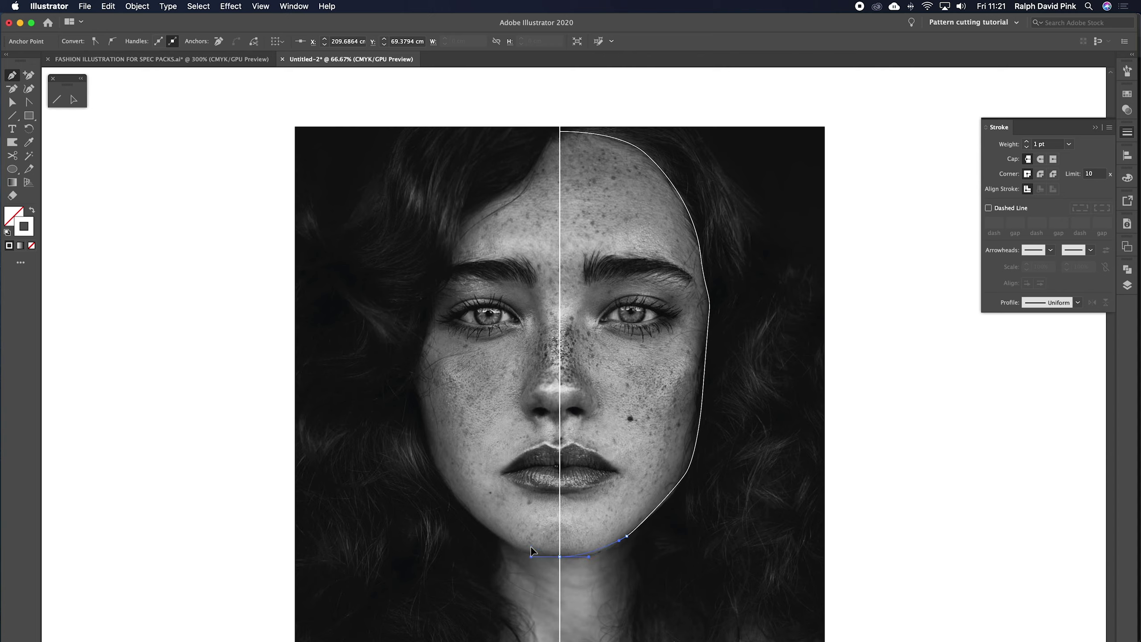
{"action": "left_click_drag", "start_coordinate": [531, 547], "coordinate": [520, 556]}
{"action": "key", "text": "super+equal"}
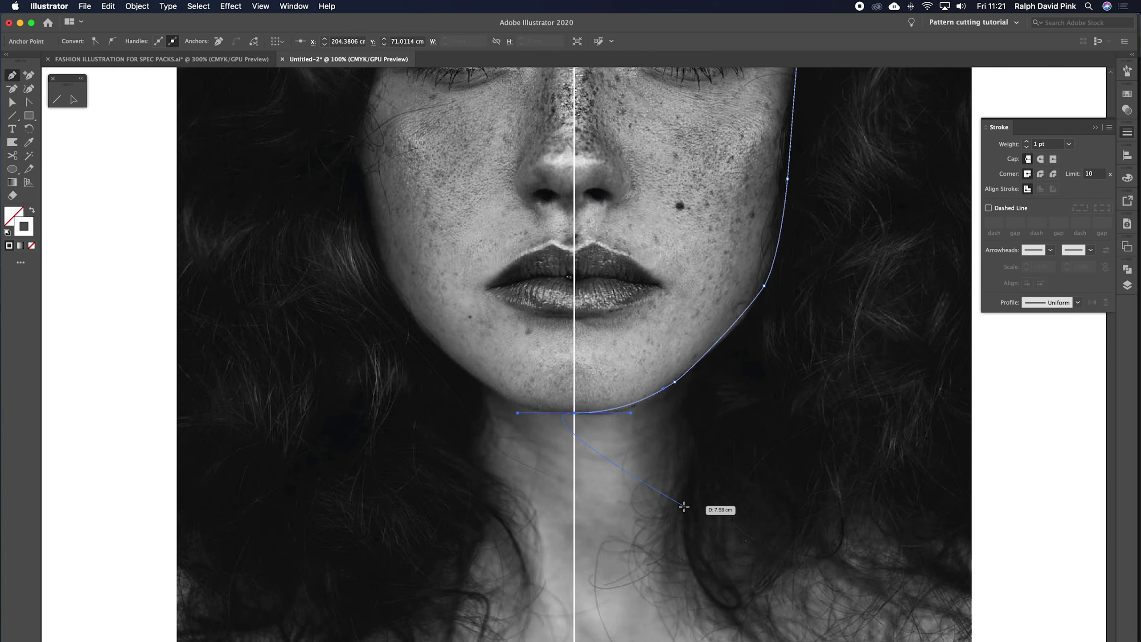
{"action": "left_click", "coordinate": [12, 104]}
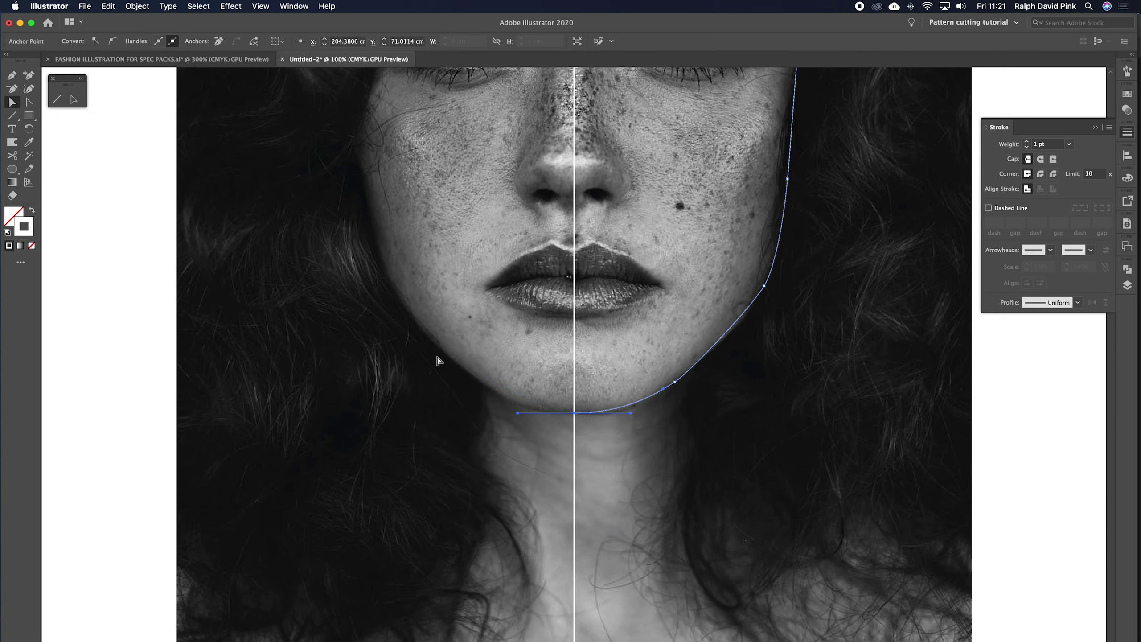
{"action": "left_click", "coordinate": [601, 384]}
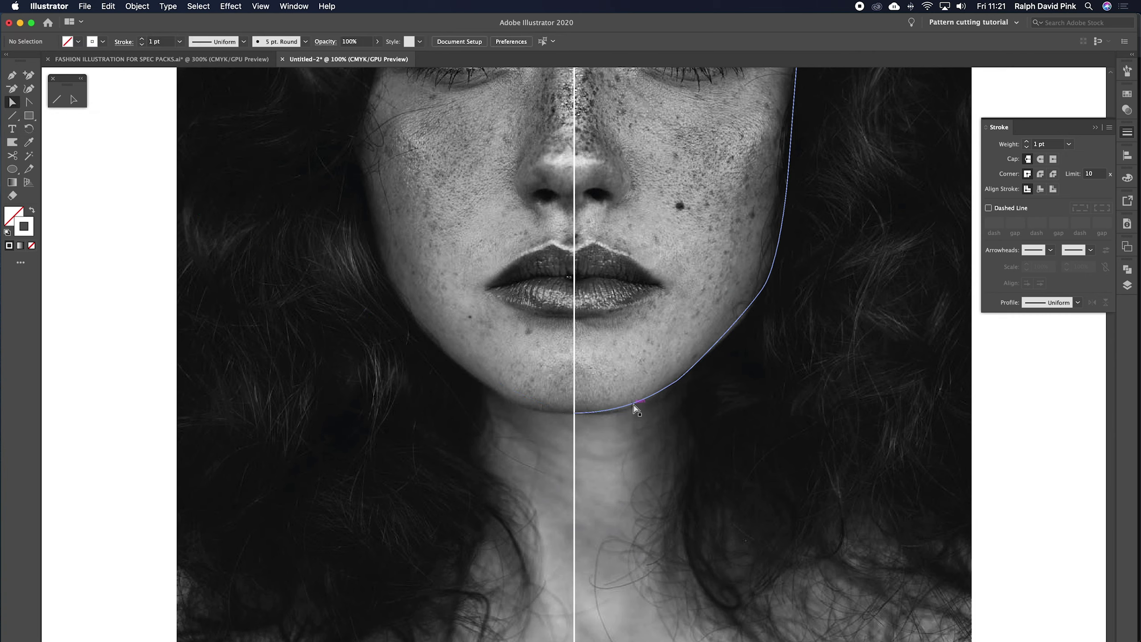
Shift the lower jaw anchor towards the chin and adjust its curve handles to follow the jawline
{"action": "left_click", "coordinate": [676, 383]}
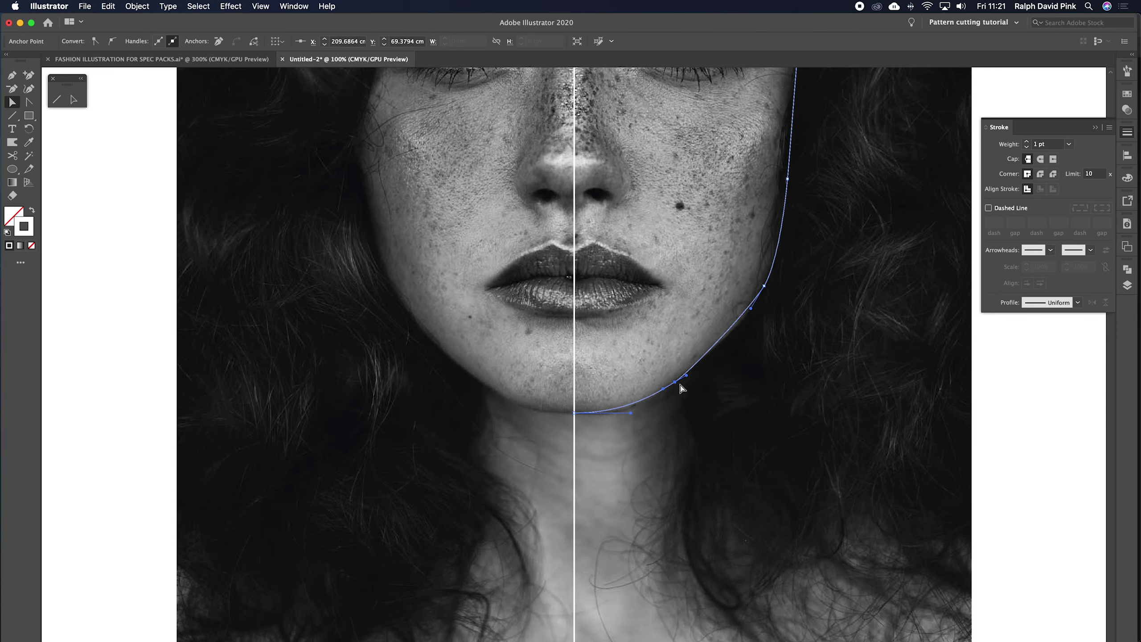
{"action": "left_click", "coordinate": [766, 334]}
{"action": "left_click_drag", "start_coordinate": [807, 283], "coordinate": [781, 305]}
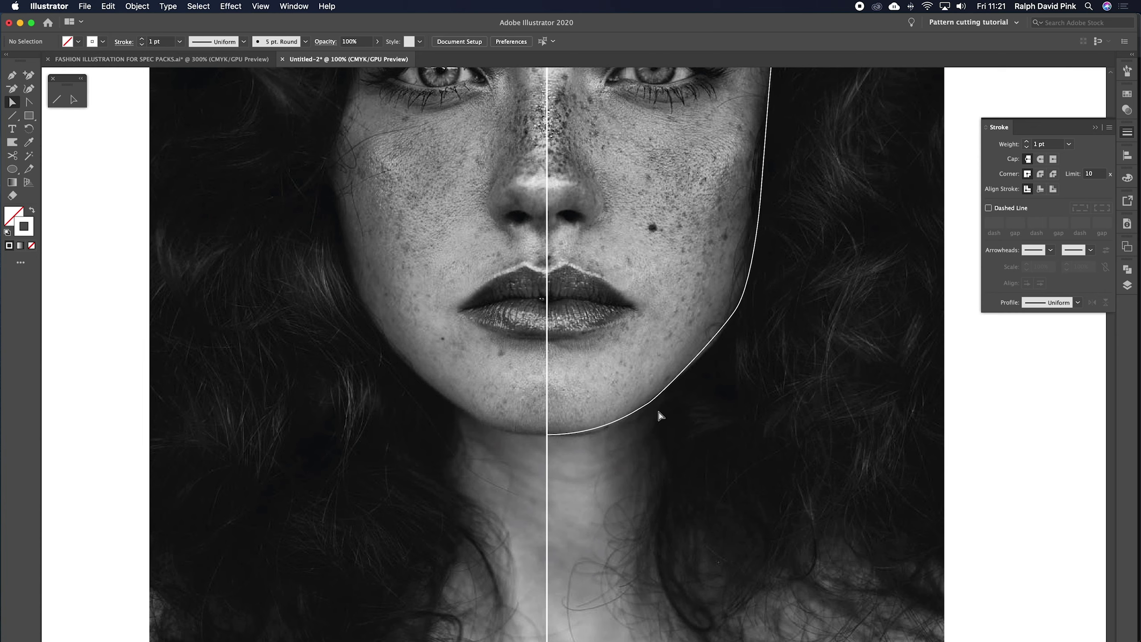
{"action": "mouse_move", "coordinate": [650, 400]}
{"action": "left_mouse_down"}
{"action": "mouse_move", "coordinate": [708, 453]}
{"action": "mouse_move", "coordinate": [653, 403]}
{"action": "mouse_move", "coordinate": [627, 419]}
{"action": "mouse_move", "coordinate": [669, 398]}
{"action": "left_mouse_up"}
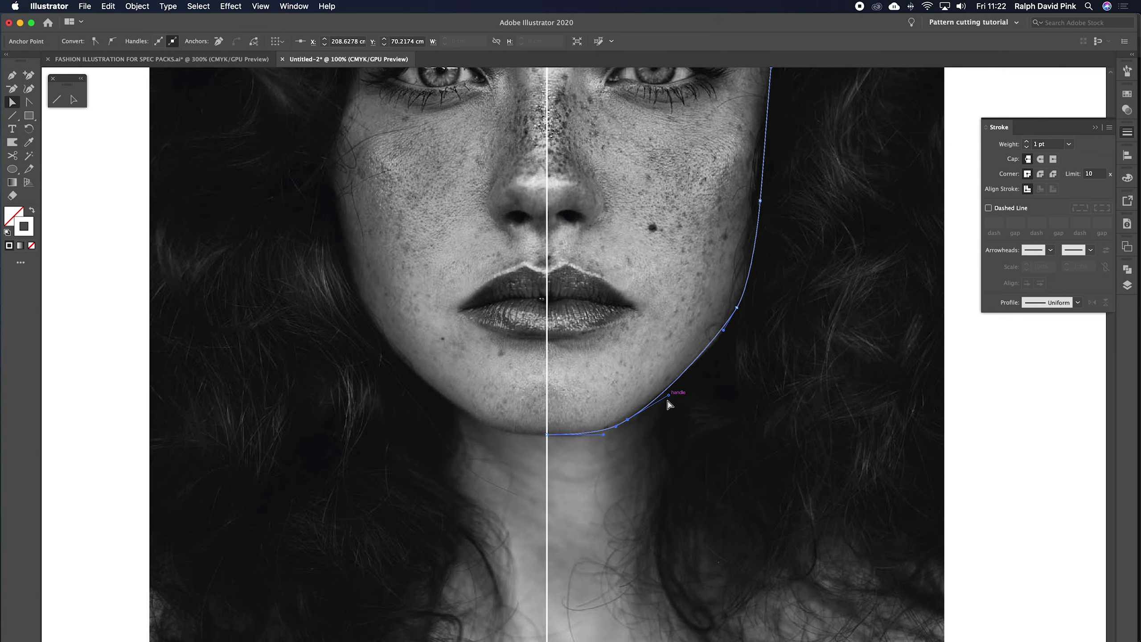
{"action": "left_click_drag", "start_coordinate": [603, 434], "coordinate": [601, 435]}
Move the face outline's topmost anchor slightly down the centre line to refine the forehead curve
{"action": "scroll", "coordinate": [739, 360], "scroll_direction": "up", "scroll_amount": 5}
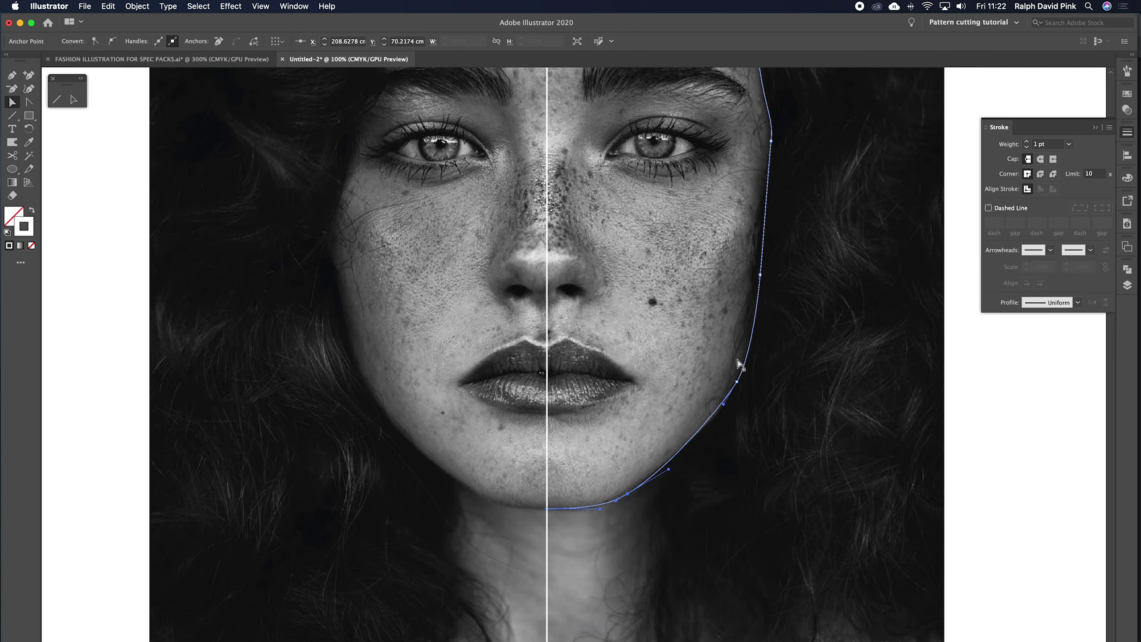
{"action": "scroll", "coordinate": [740, 364], "scroll_direction": "up", "scroll_amount": 15}
{"action": "scroll", "coordinate": [762, 380], "scroll_direction": "down", "scroll_amount": 5}
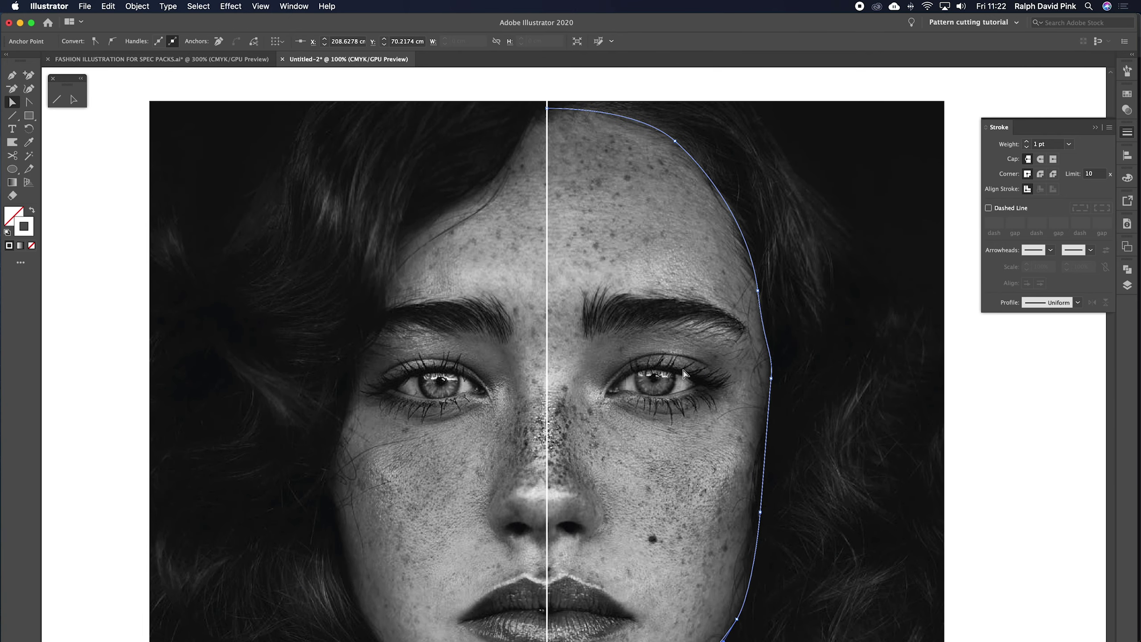
{"action": "key", "text": "super+minus"}
{"action": "scroll", "coordinate": [742, 270], "scroll_direction": "up", "scroll_amount": 5}
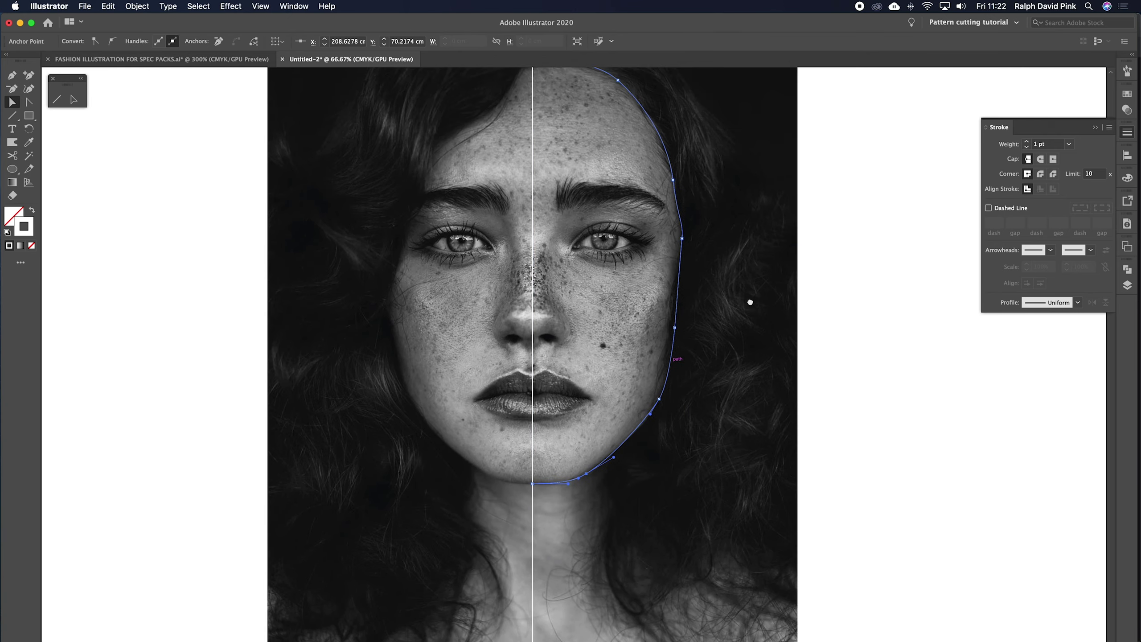
{"action": "left_click", "coordinate": [729, 206]}
{"action": "left_click", "coordinate": [536, 84]}
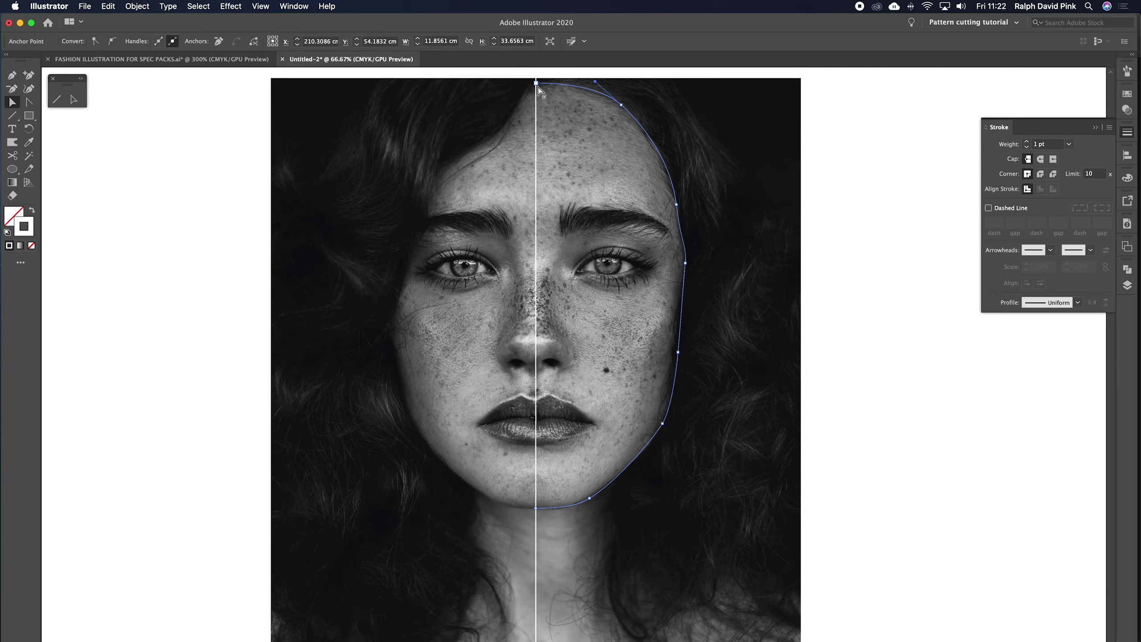
{"action": "left_click", "coordinate": [559, 100]}
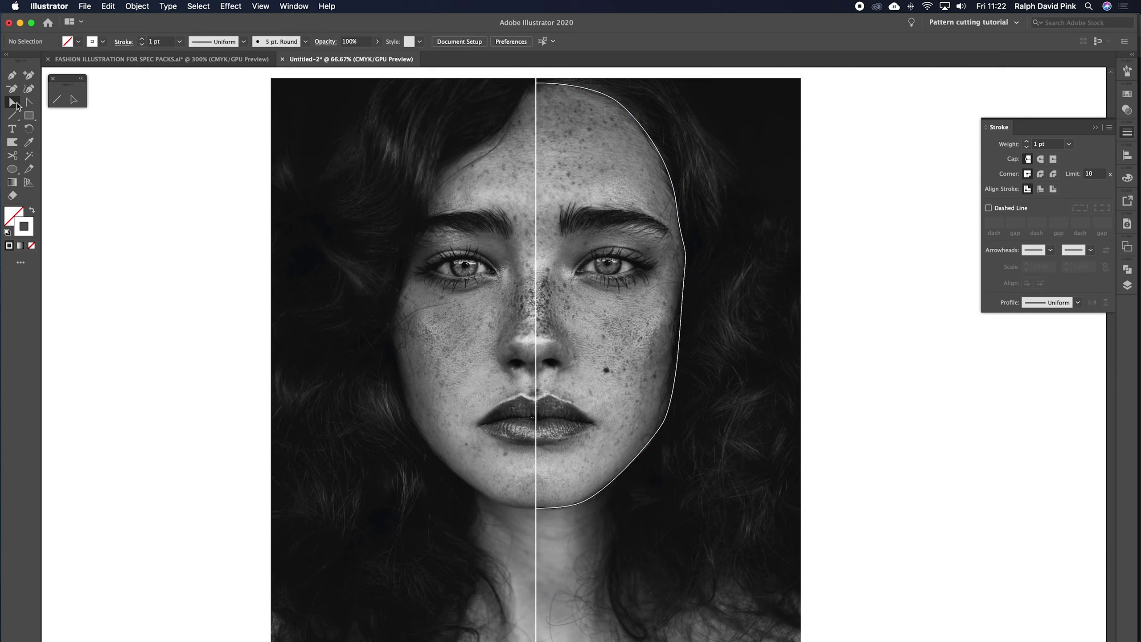
{"action": "left_click", "coordinate": [537, 84]}
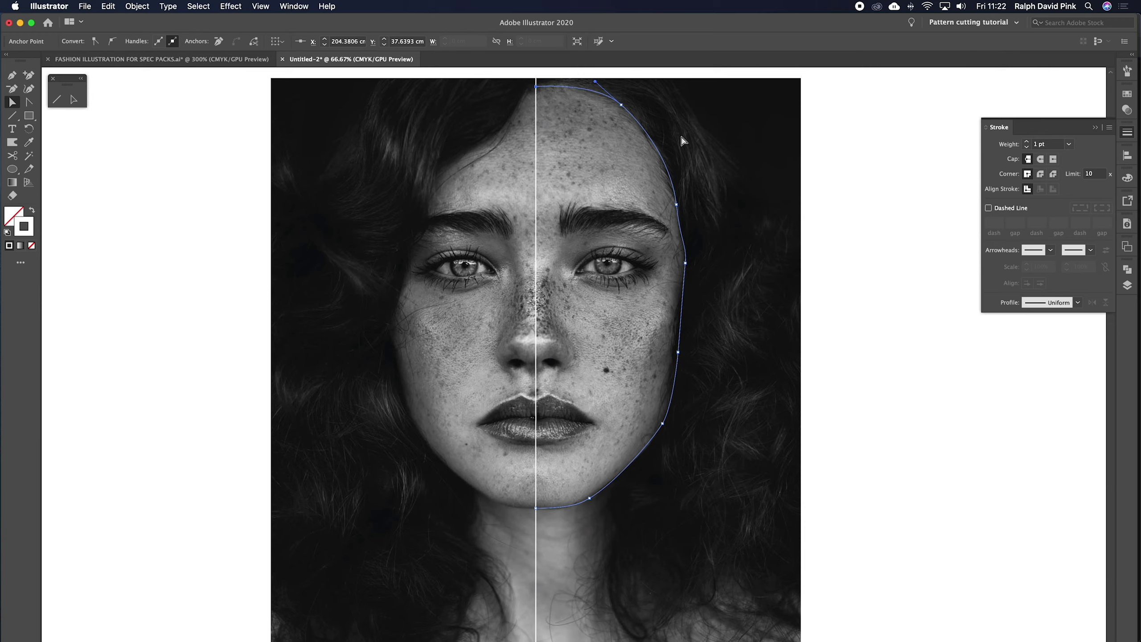
{"action": "left_click", "coordinate": [689, 166]}
{"action": "left_click", "coordinate": [675, 179]}
{"action": "left_click", "coordinate": [723, 198]}
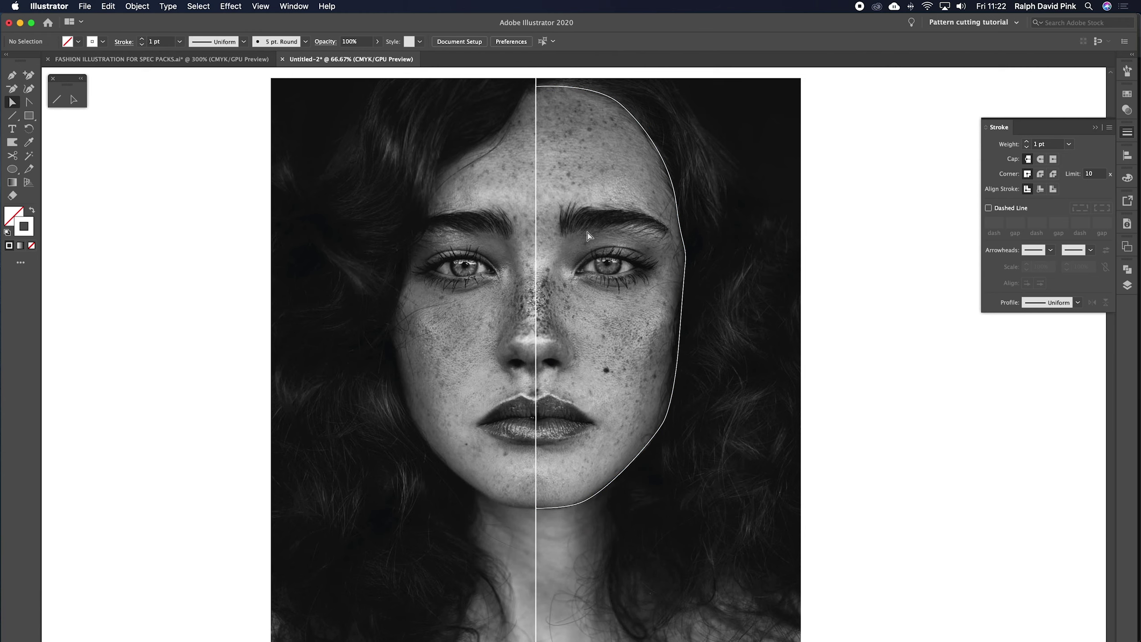
Trace the right eyebrow as a closed Pen path with a few pointed hair spikes at its inner end
{"action": "key", "text": "super+equal"}
{"action": "scroll", "coordinate": [616, 248], "scroll_direction": "up", "scroll_amount": 3}
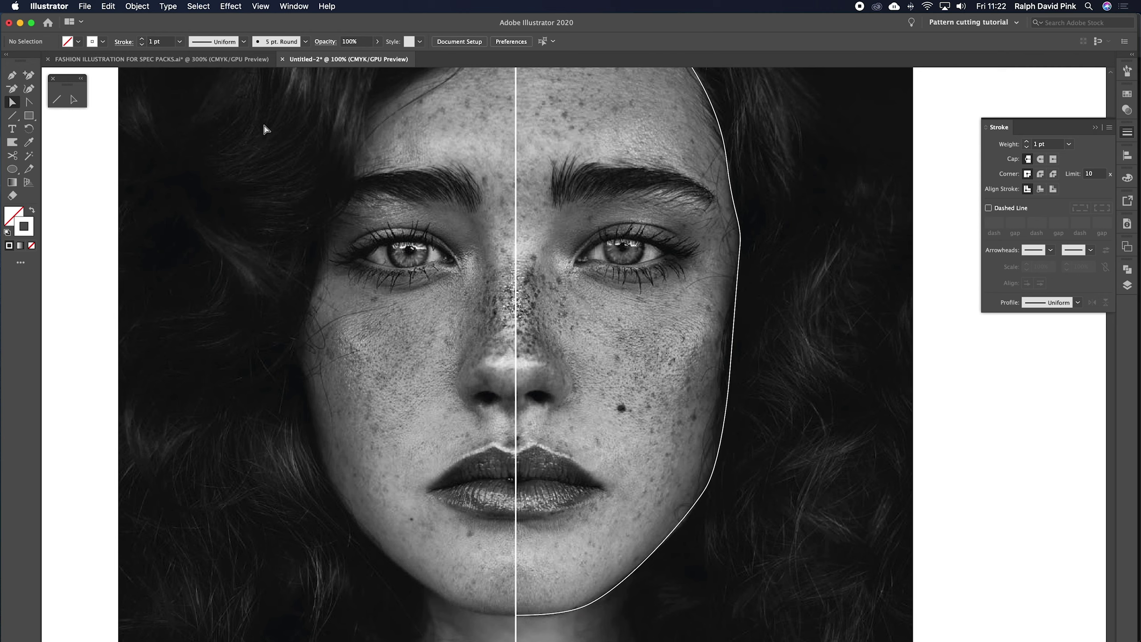
{"action": "left_click", "coordinate": [11, 77]}
{"action": "left_click_drag", "start_coordinate": [553, 205], "coordinate": [616, 195]}
{"action": "left_click", "coordinate": [603, 164]}
{"action": "left_click", "coordinate": [607, 196]}
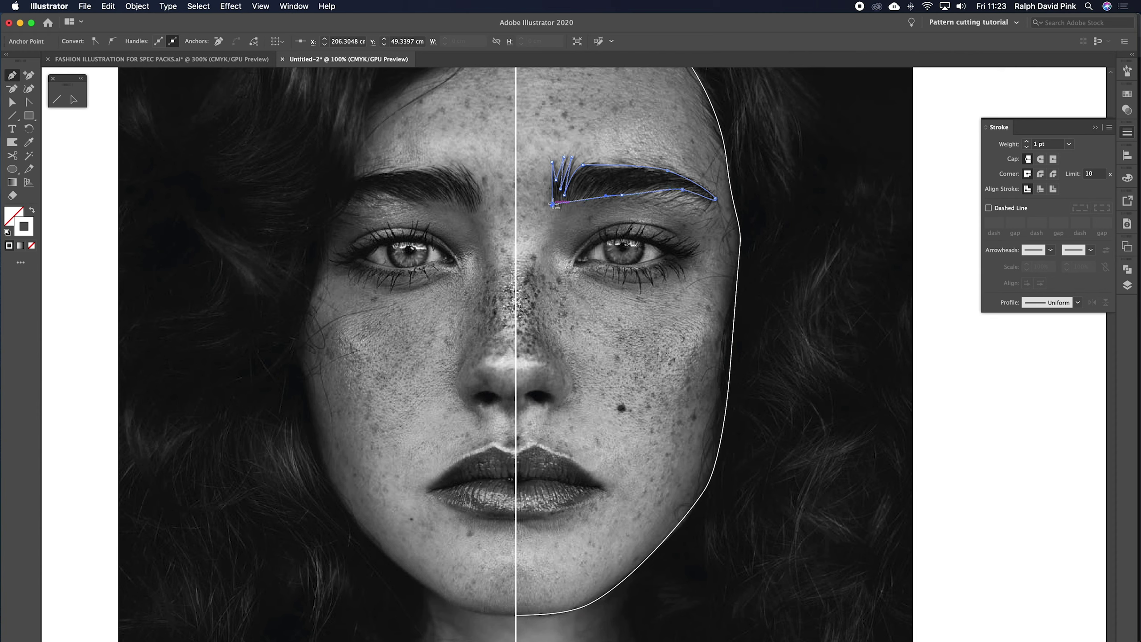
{"action": "left_click_drag", "start_coordinate": [554, 204], "coordinate": [556, 210]}
{"action": "left_click_drag", "start_coordinate": [558, 209], "coordinate": [558, 209]}
Reshape the curve along the eyebrow's lower edge with the Anchor Point tool
{"action": "left_click", "coordinate": [29, 103]}
{"action": "left_click", "coordinate": [644, 209]}
{"action": "left_click", "coordinate": [598, 198]}
{"action": "left_click_drag", "start_coordinate": [596, 195], "coordinate": [596, 195]}
{"action": "key", "text": "super+equal"}
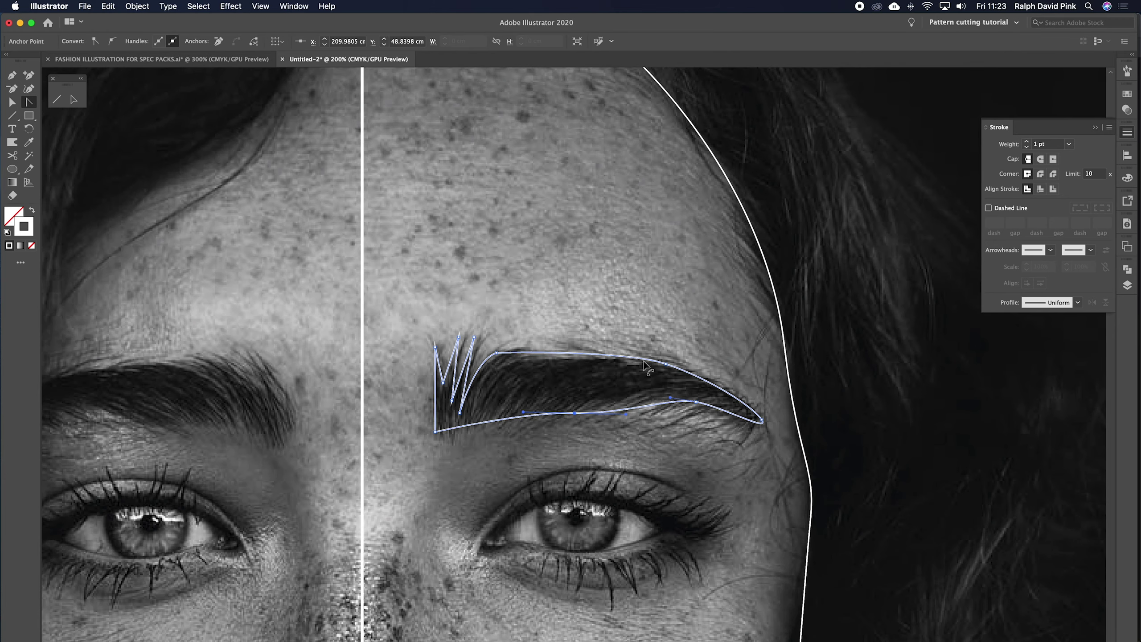
{"action": "left_click", "coordinate": [574, 413]}
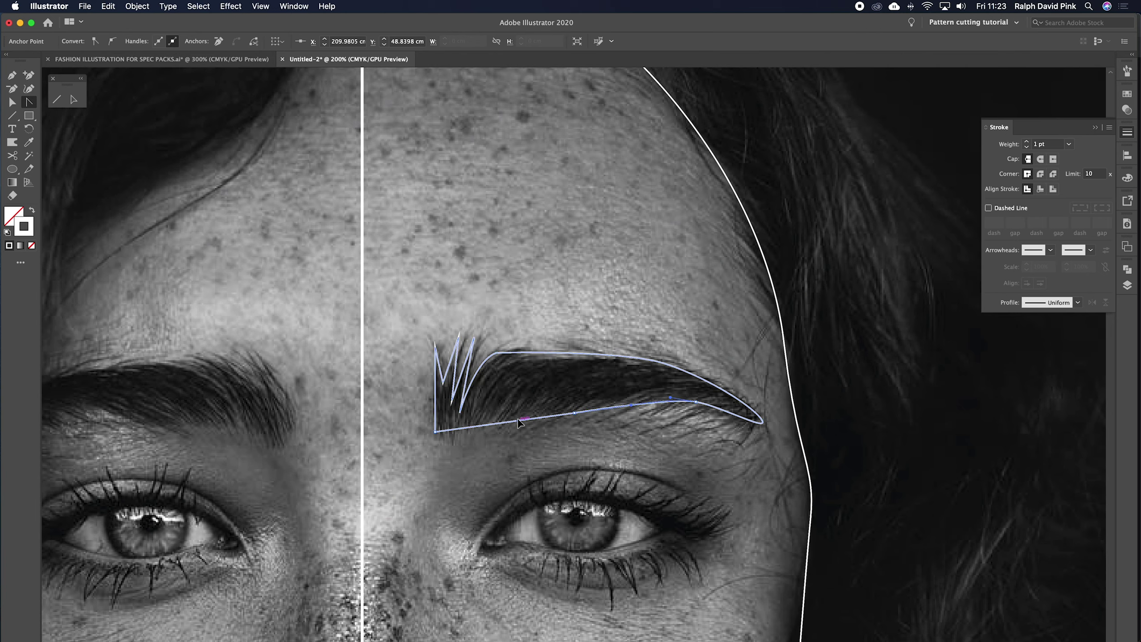
{"action": "left_click_drag", "start_coordinate": [670, 397], "coordinate": [651, 395]}
{"action": "left_click", "coordinate": [633, 407], "text": "alt"}
{"action": "left_click", "coordinate": [610, 409]}
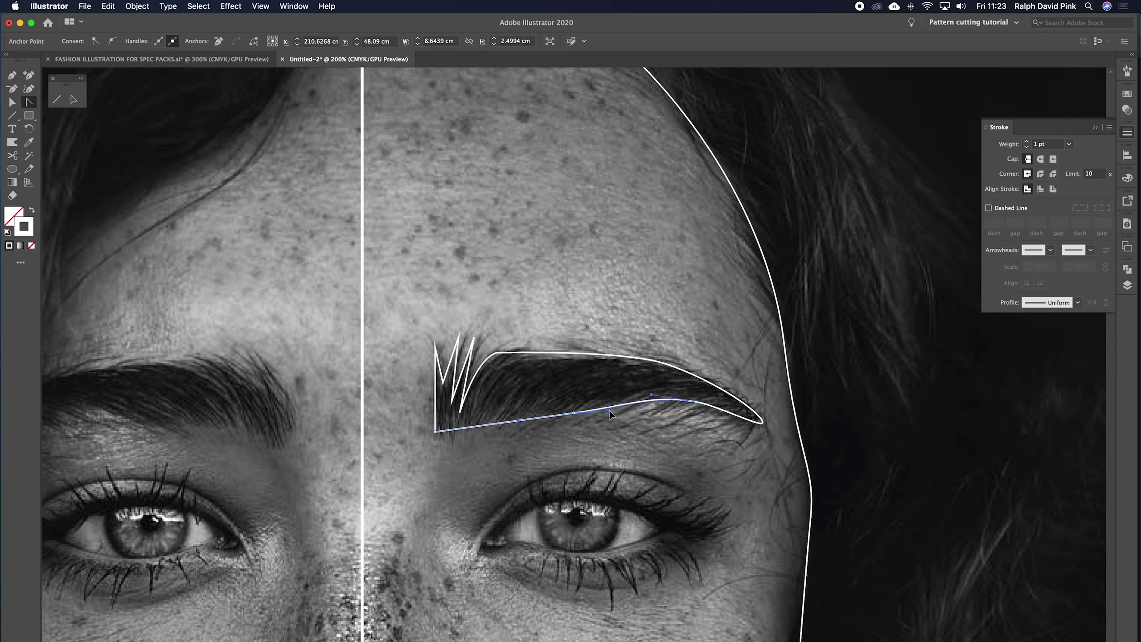
{"action": "left_click", "coordinate": [610, 410], "text": "alt"}
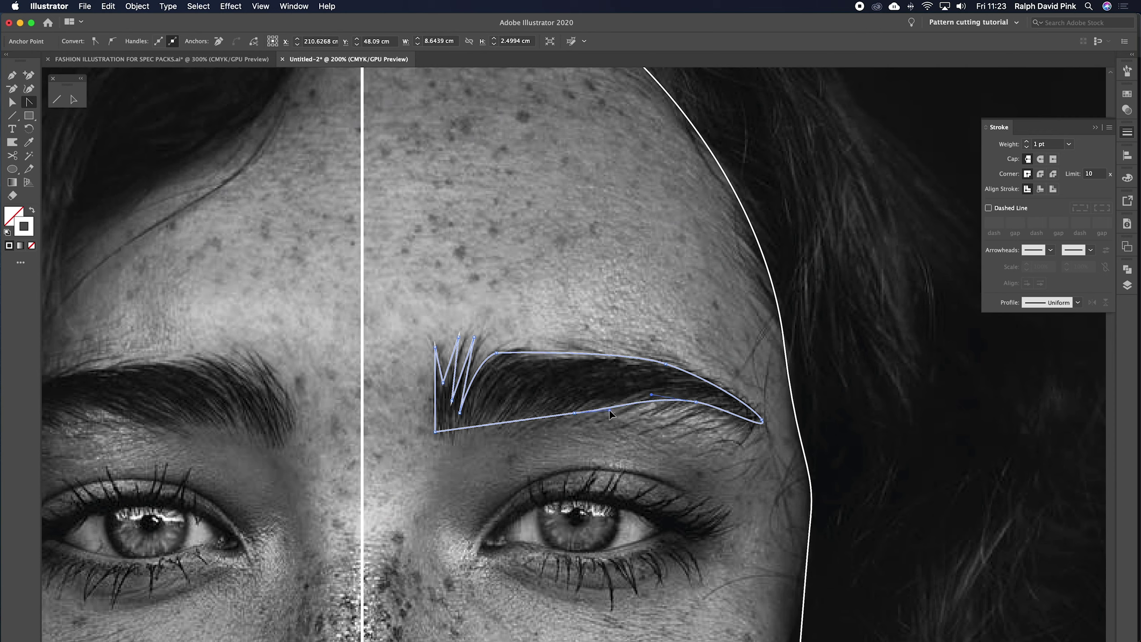
Move the eyebrow's lower-edge anchor towards the nose and adjust the curve at the outer tip
{"action": "left_click", "coordinate": [573, 414]}
{"action": "left_click", "coordinate": [646, 392]}
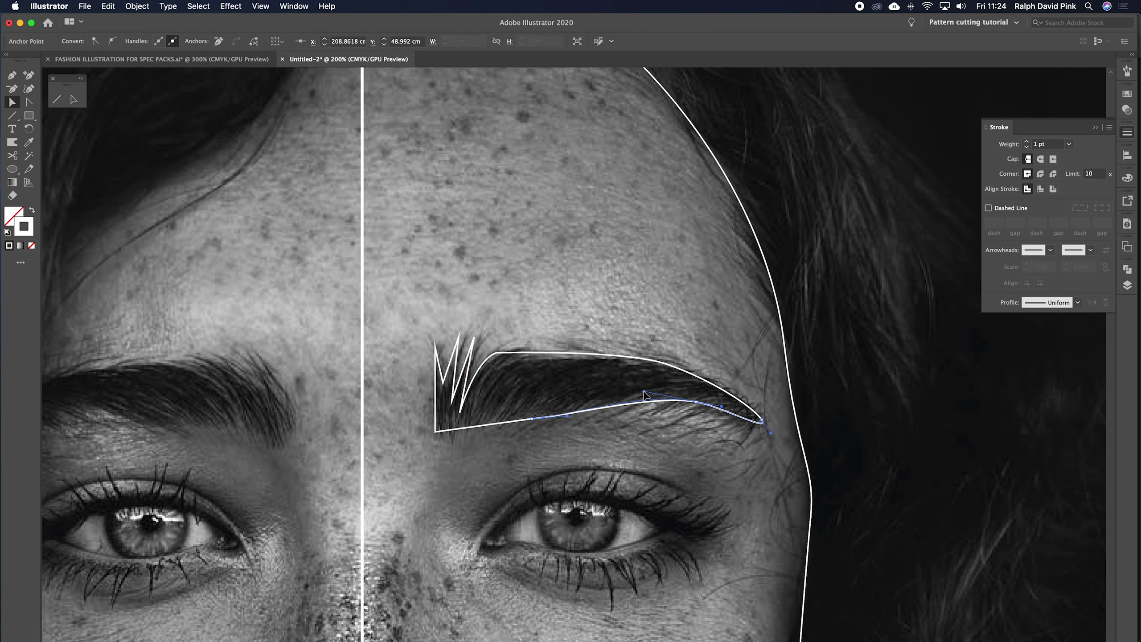
{"action": "left_click", "coordinate": [768, 430]}
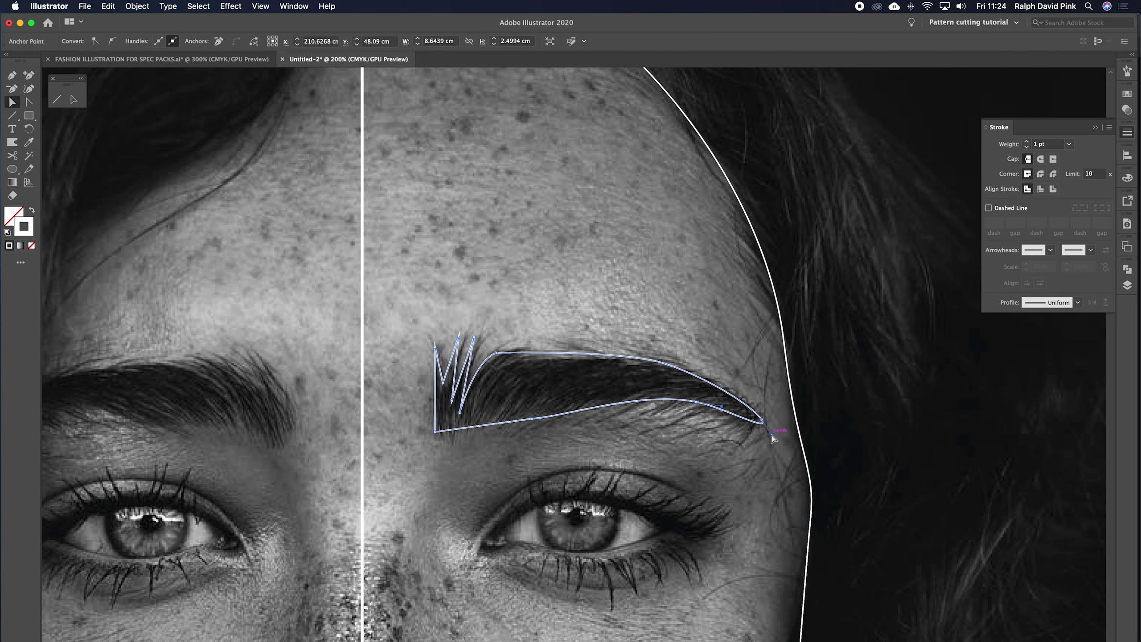
{"action": "left_click", "coordinate": [765, 427]}
Add an anchor point midway along the eyebrow's upper edge and nudge it down
{"action": "left_click", "coordinate": [28, 75]}
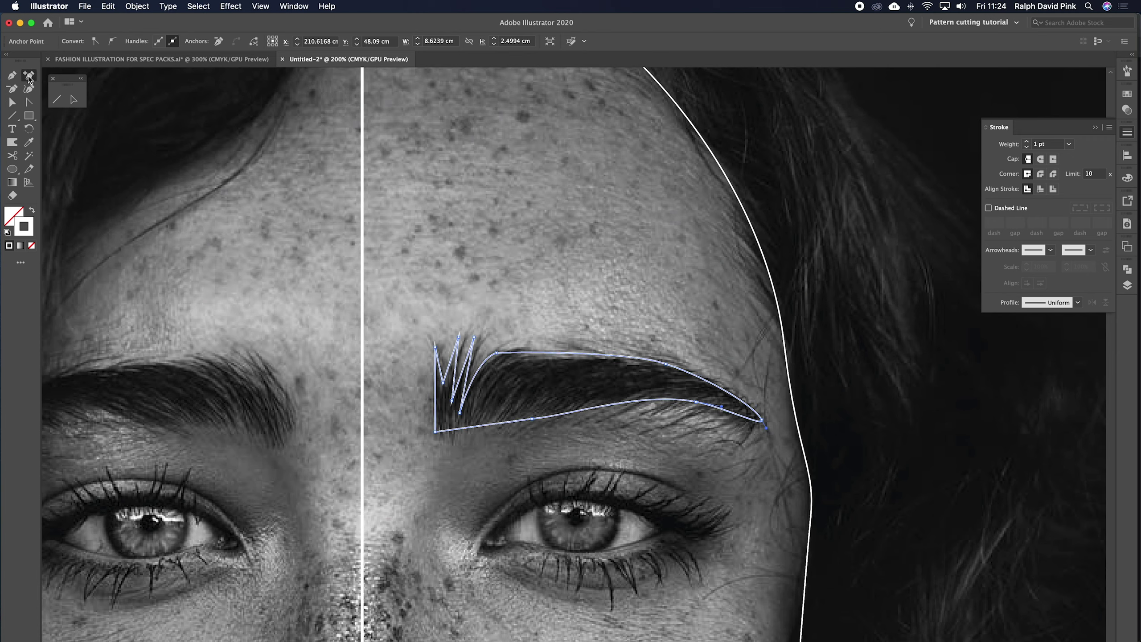
{"action": "left_click", "coordinate": [557, 353]}
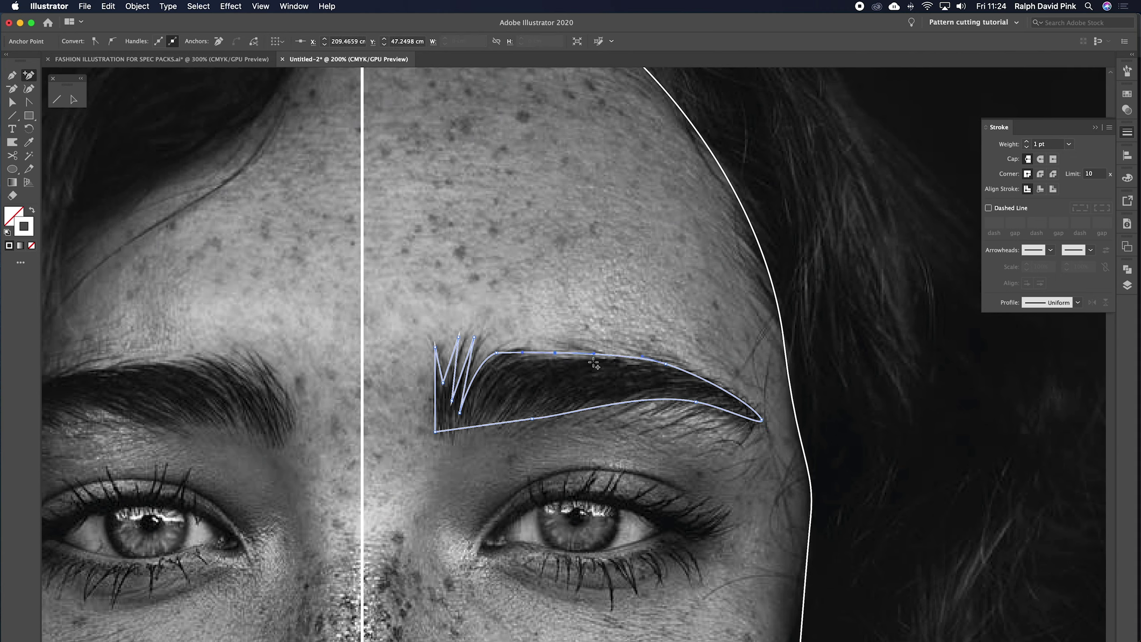
{"action": "key", "text": "Down"}
{"action": "key", "text": "Down"}
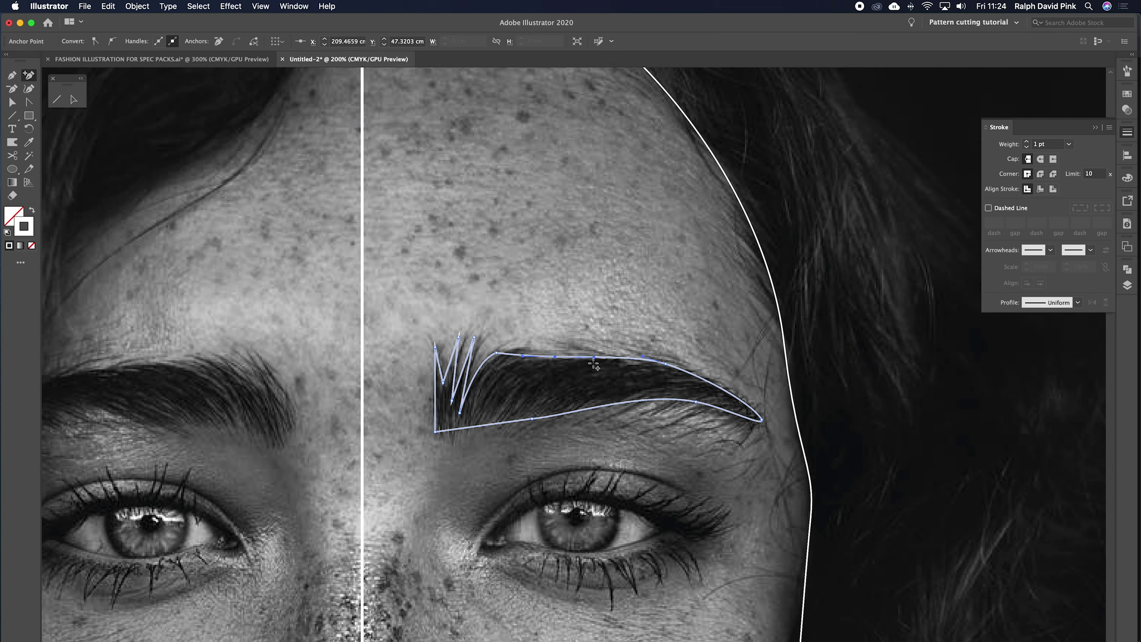
Shorten the three hair spikes at the eyebrow's inner end by moving their tips down
{"action": "left_click", "coordinate": [11, 103]}
{"action": "left_click", "coordinate": [492, 318]}
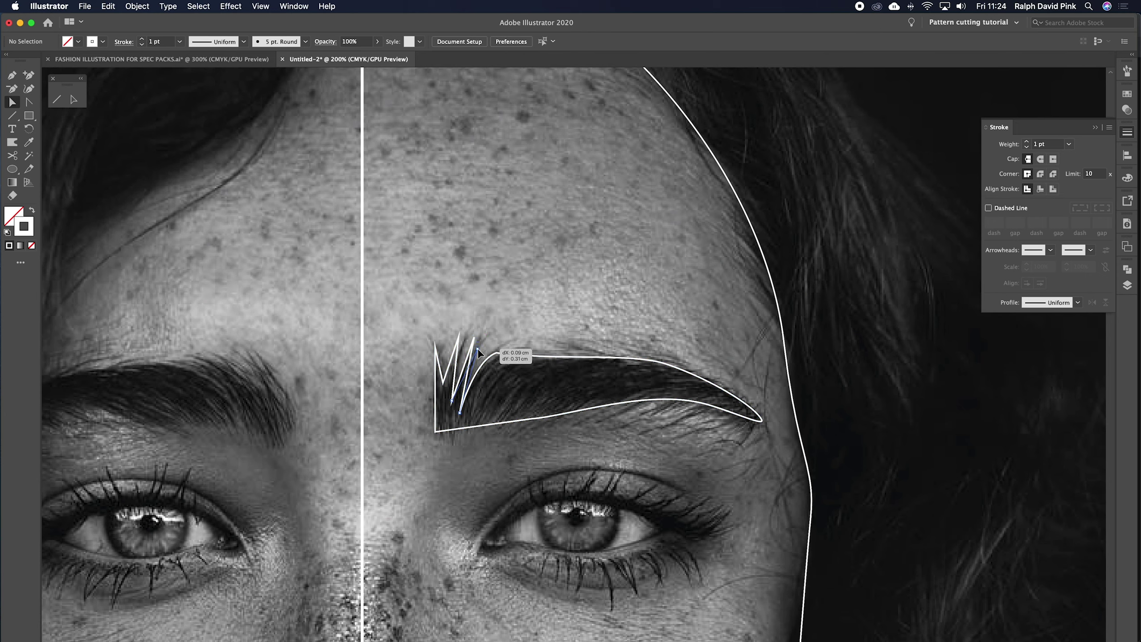
{"action": "left_click", "coordinate": [460, 337]}
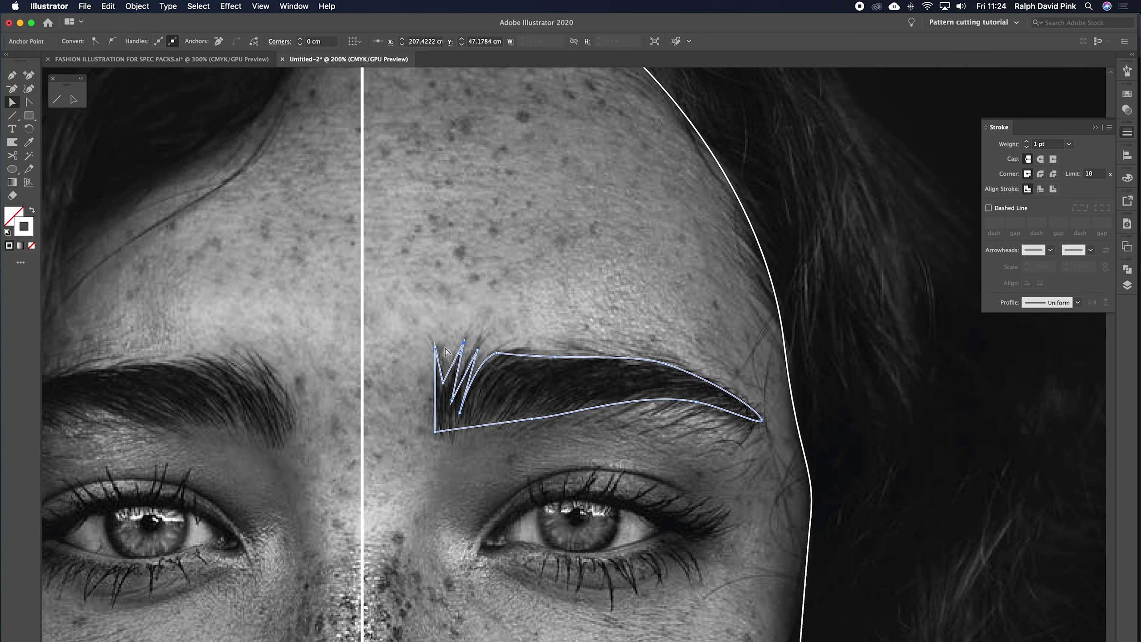
{"action": "left_click_drag", "start_coordinate": [436, 347], "coordinate": [436, 358]}
Add an anchor on the eyebrow's inner edge, nudge it outwards towards the centre line, and pull the lower inner corner slightly in
{"action": "left_click", "coordinate": [28, 75]}
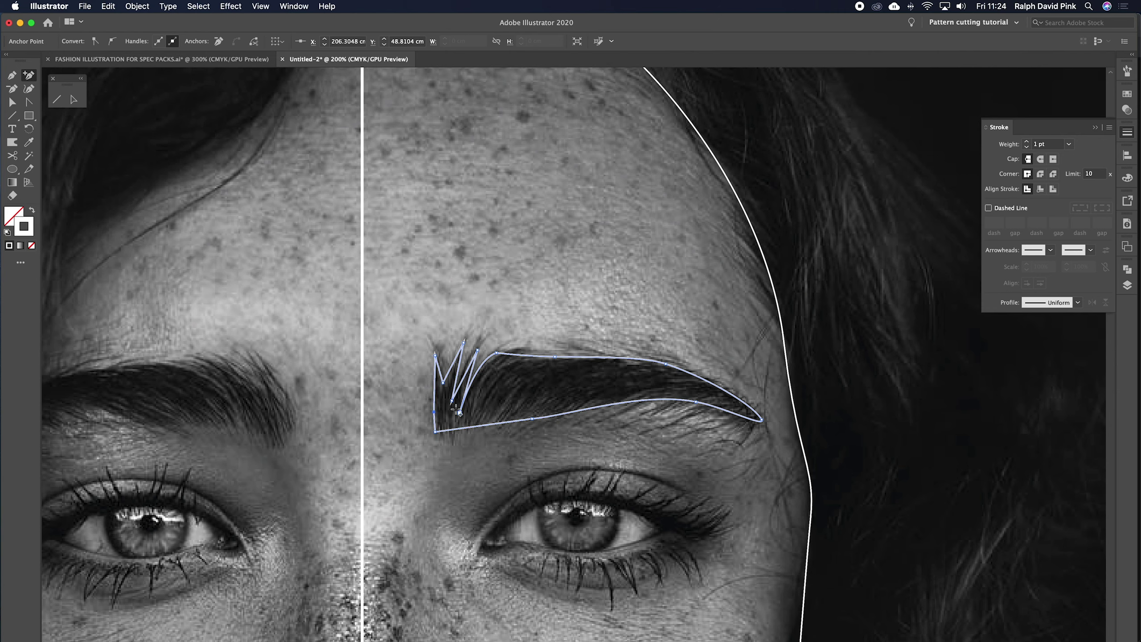
{"action": "key", "text": "Left"}
{"action": "key", "text": "Left"}
{"action": "key", "text": "Left"}
{"action": "key", "text": "Left"}
{"action": "left_click", "coordinate": [12, 102]}
{"action": "left_click_drag", "start_coordinate": [436, 433], "coordinate": [440, 430]}
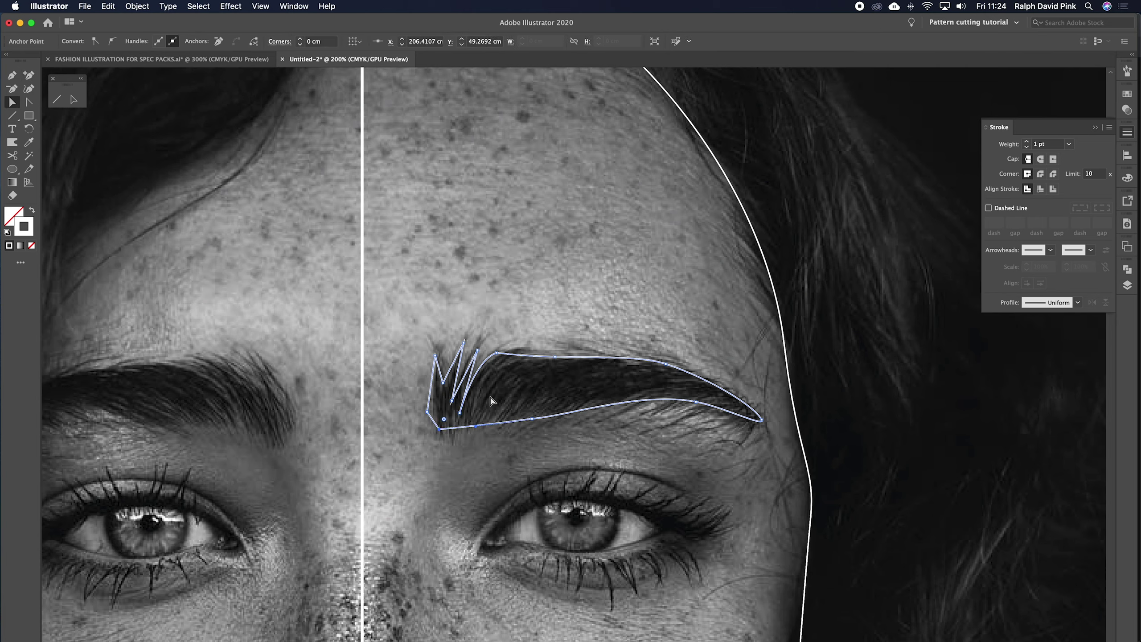
Round the eyebrow's lower inner corner with the Anchor Point tool
{"action": "left_click", "coordinate": [29, 103]}
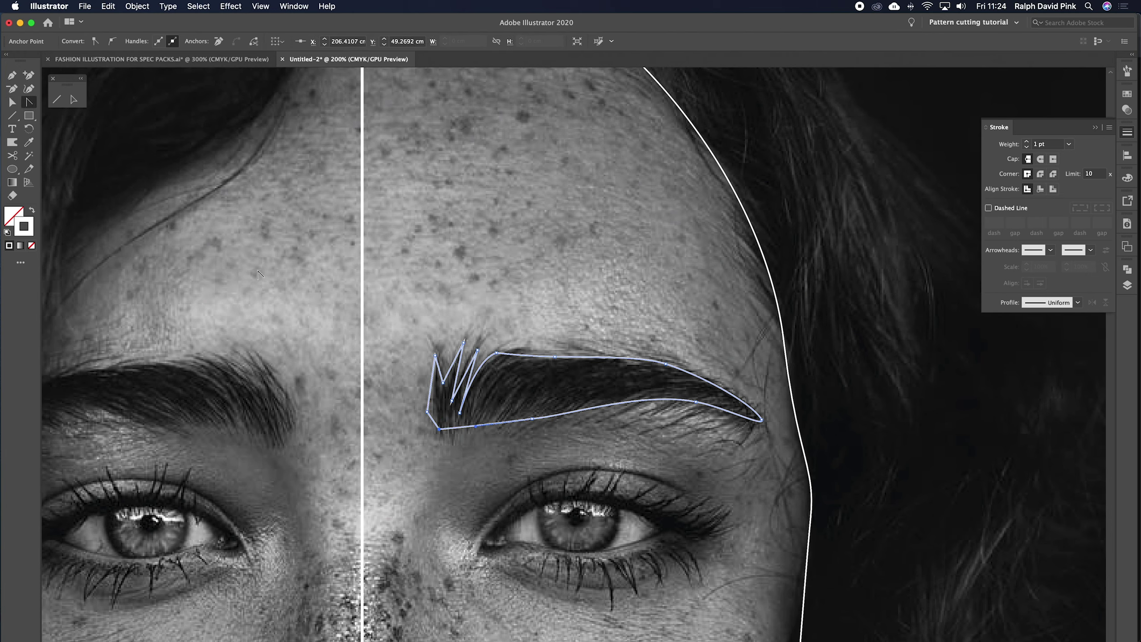
{"action": "left_click", "coordinate": [440, 430]}
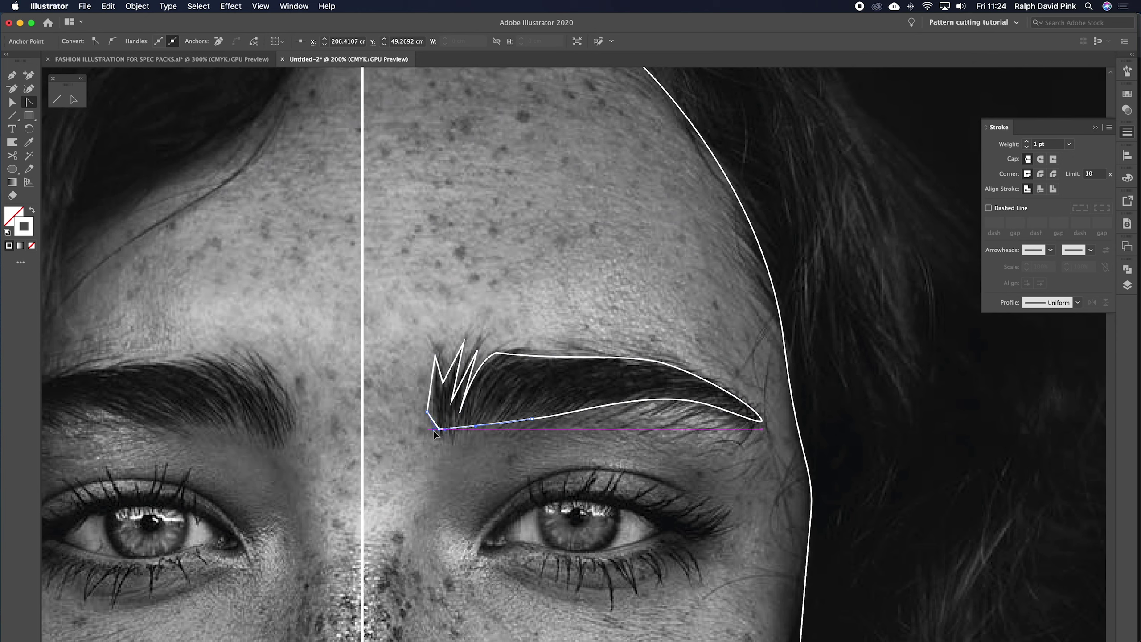
{"action": "left_click", "coordinate": [432, 430]}
Shift the notch between the hair spikes at the eyebrow's inner end slightly inwards and lower the middle spike's tip
{"action": "left_click", "coordinate": [452, 405]}
{"action": "left_click_drag", "start_coordinate": [451, 412], "coordinate": [463, 373]}
{"action": "left_click", "coordinate": [450, 429]}
{"action": "left_click", "coordinate": [455, 388]}
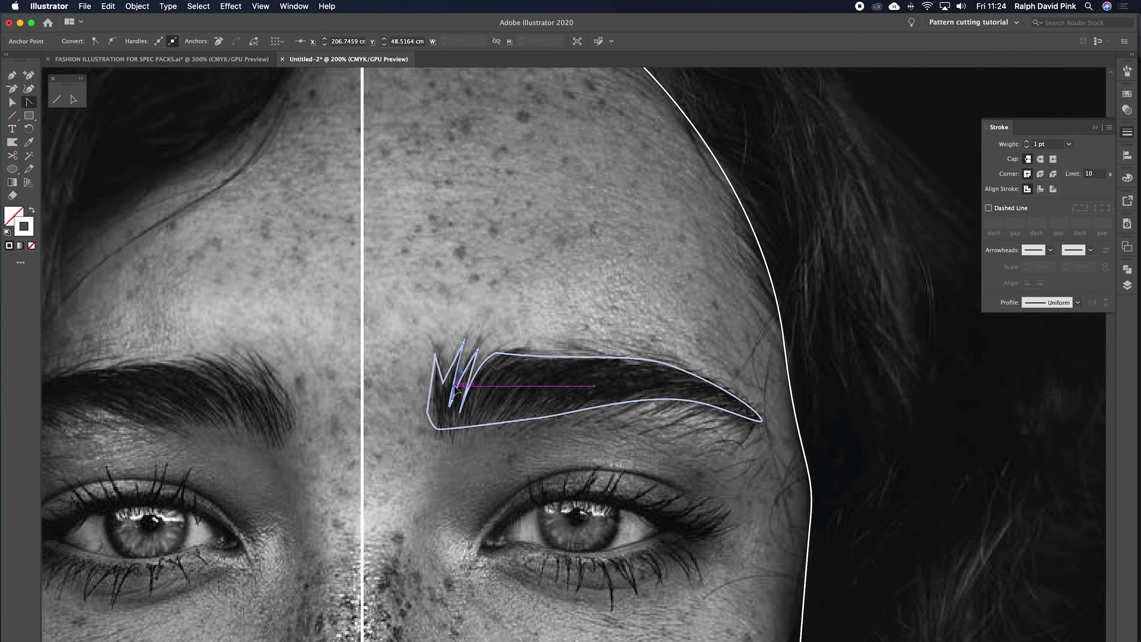
{"action": "left_click_drag", "start_coordinate": [454, 386], "coordinate": [451, 386]}
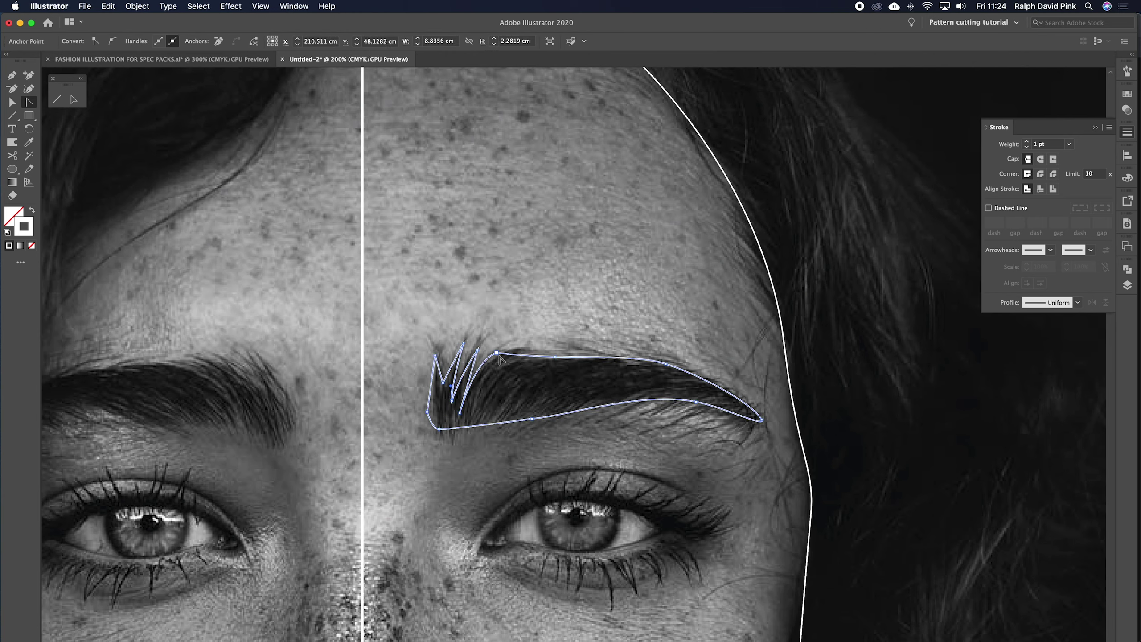
{"action": "left_click", "coordinate": [12, 103]}
{"action": "left_click_drag", "start_coordinate": [464, 342], "coordinate": [462, 350]}
Add anchors to the eyebrow's innermost hair notch and move the points to form four narrow, deeply cut spikes
{"action": "key", "text": "plus"}
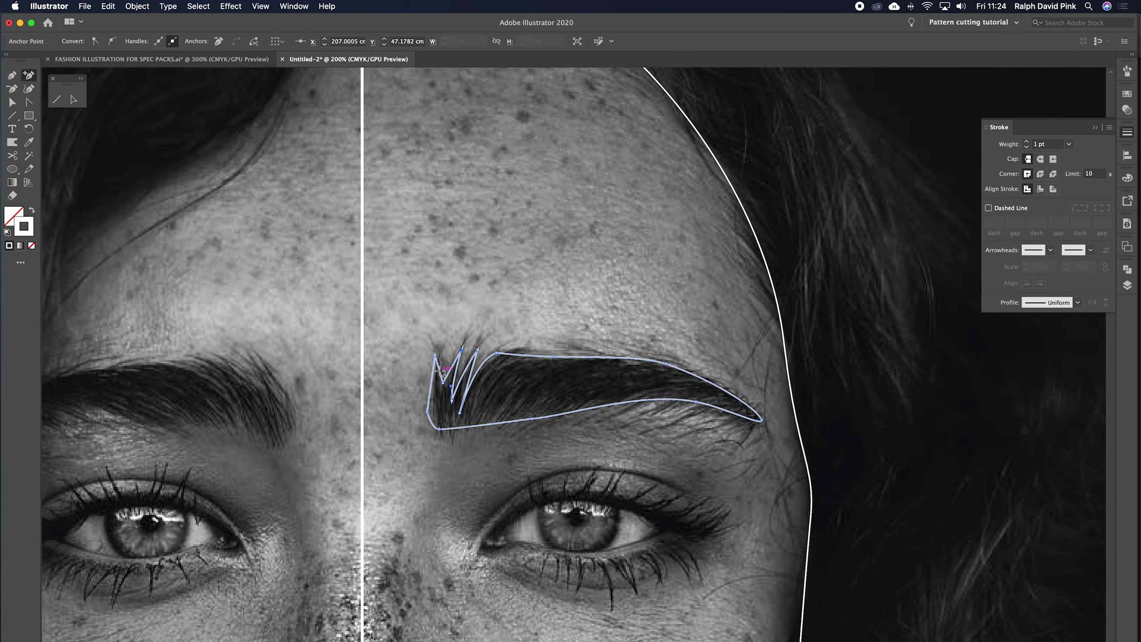
{"action": "left_click_drag", "start_coordinate": [444, 373], "coordinate": [443, 380]}
{"action": "left_click", "coordinate": [439, 365]}
{"action": "left_click", "coordinate": [9, 103]}
{"action": "mouse_move", "coordinate": [441, 367]}
{"action": "left_mouse_down"}
{"action": "mouse_move", "coordinate": [452, 344]}
{"action": "mouse_move", "coordinate": [440, 387]}
{"action": "left_mouse_up"}
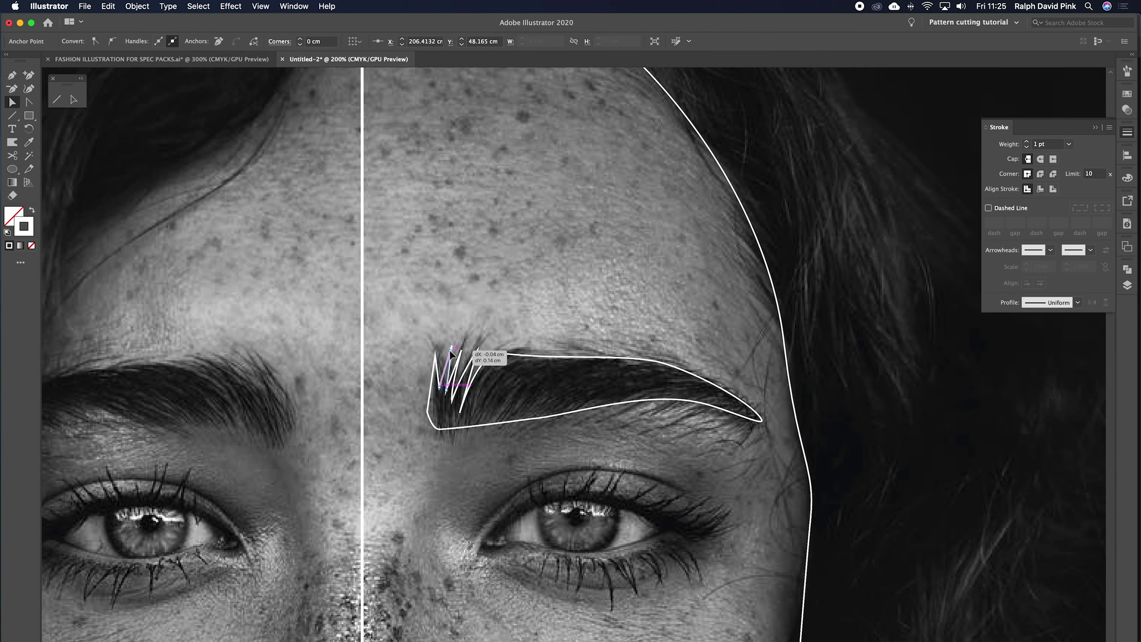
{"action": "left_click", "coordinate": [480, 272]}
Preview the eyebrow shape with a solid white fill by swapping its fill and stroke, and swap them back
{"action": "key", "text": "super+minus"}
{"action": "key", "text": "super+minus"}
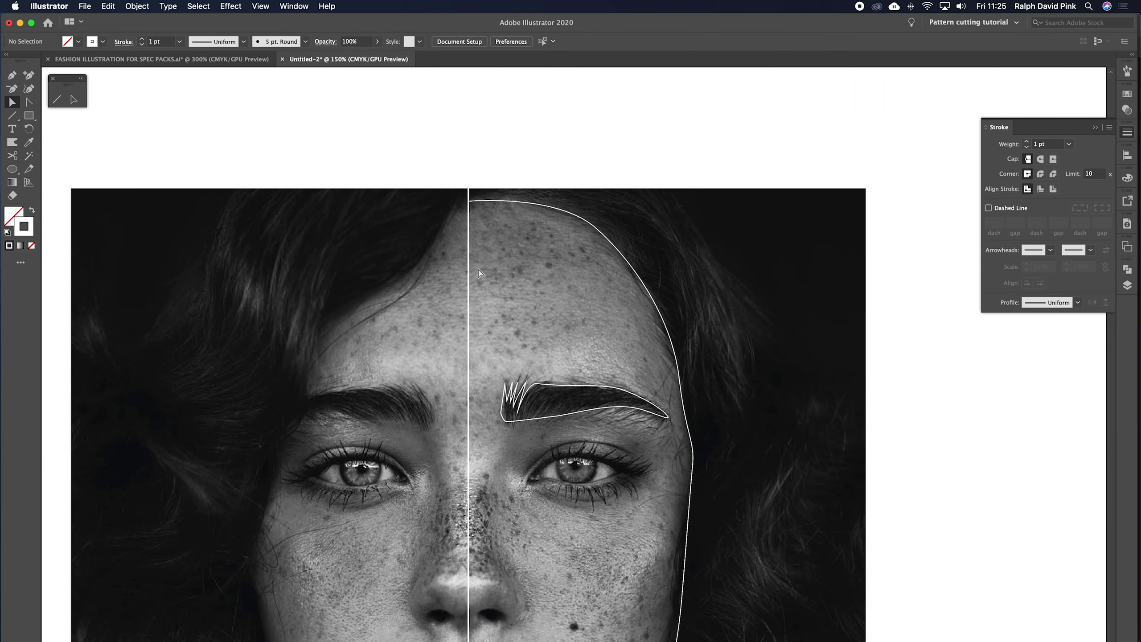
{"action": "left_click_drag", "start_coordinate": [552, 374], "coordinate": [540, 199]}
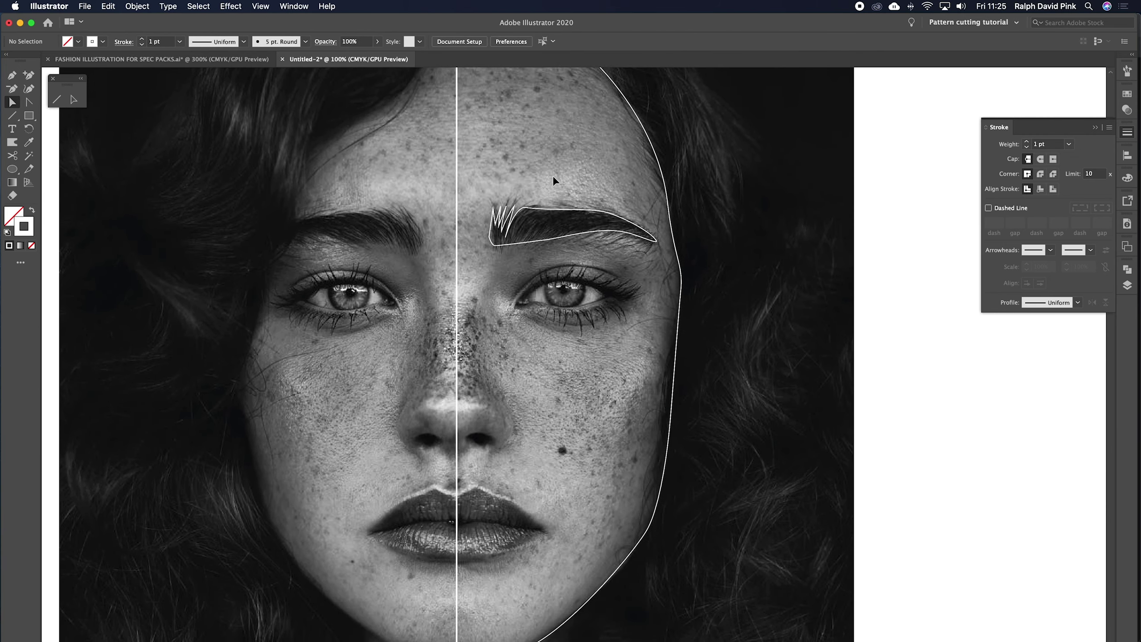
{"action": "key", "text": "super+equal"}
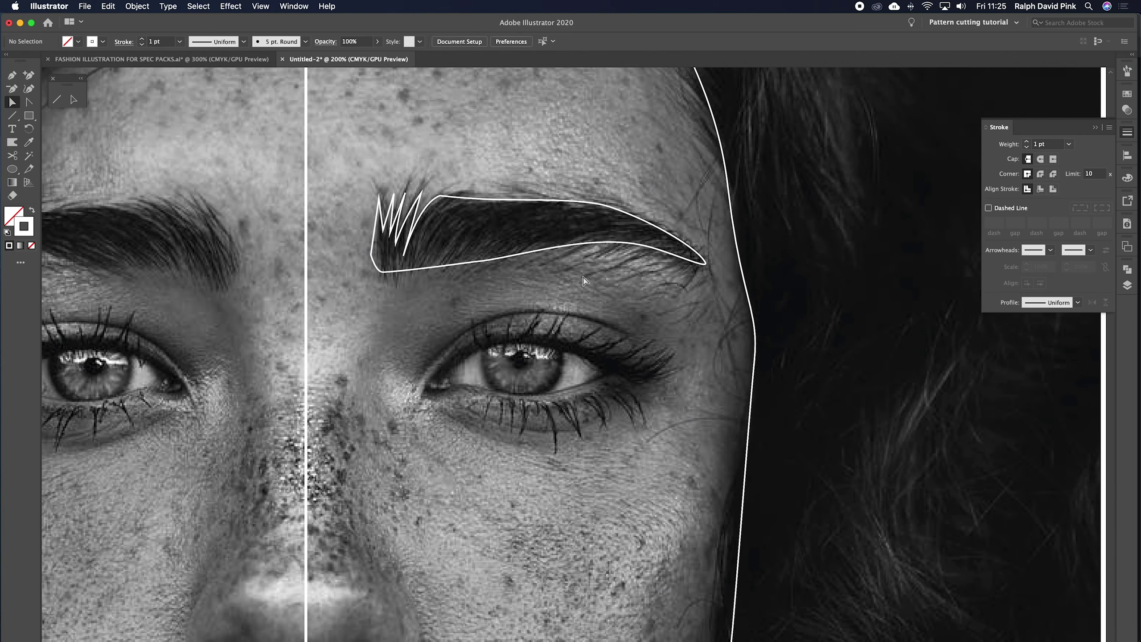
{"action": "left_click_drag", "start_coordinate": [581, 290], "coordinate": [609, 250]}
{"action": "left_click", "coordinate": [8, 75]}
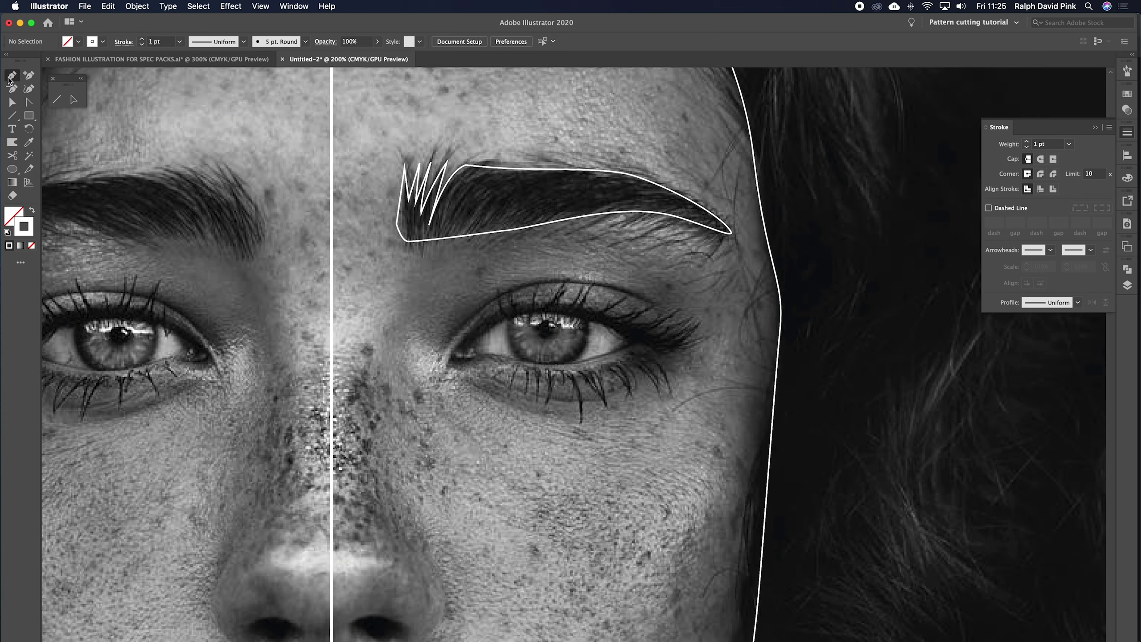
{"action": "left_click", "coordinate": [12, 102]}
{"action": "left_click", "coordinate": [508, 168]}
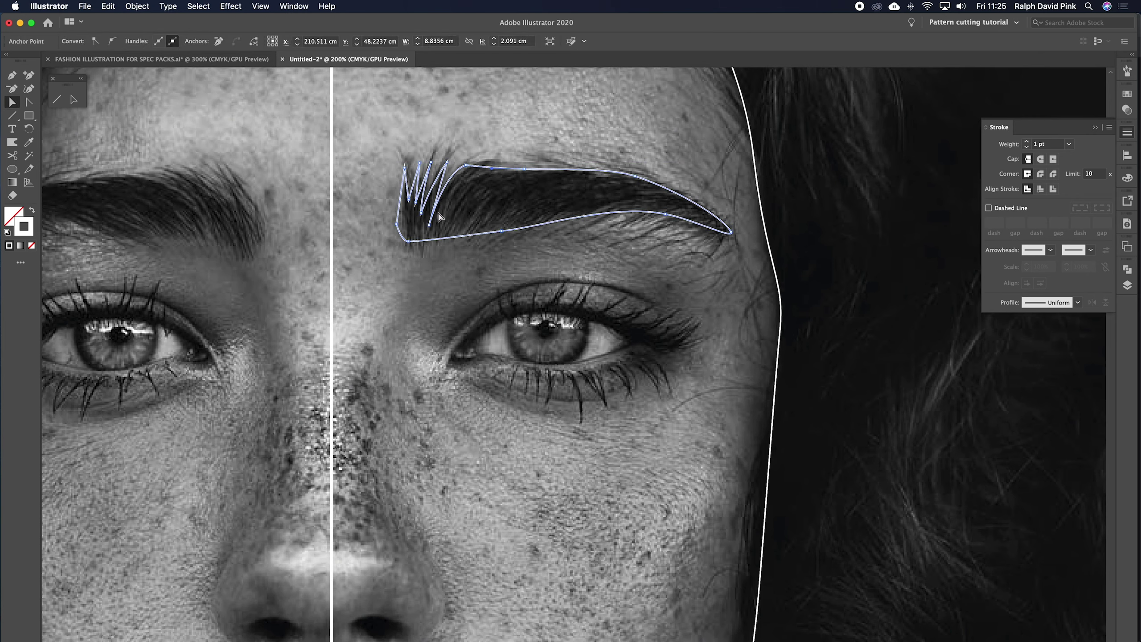
{"action": "left_click", "coordinate": [31, 211]}
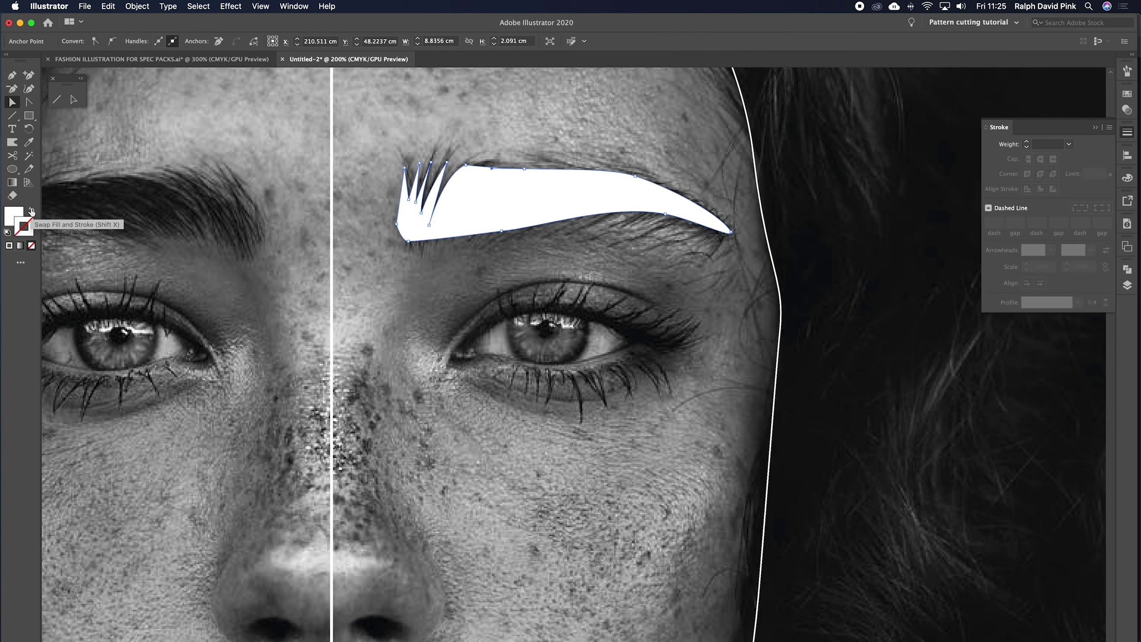
{"action": "left_click", "coordinate": [32, 211]}
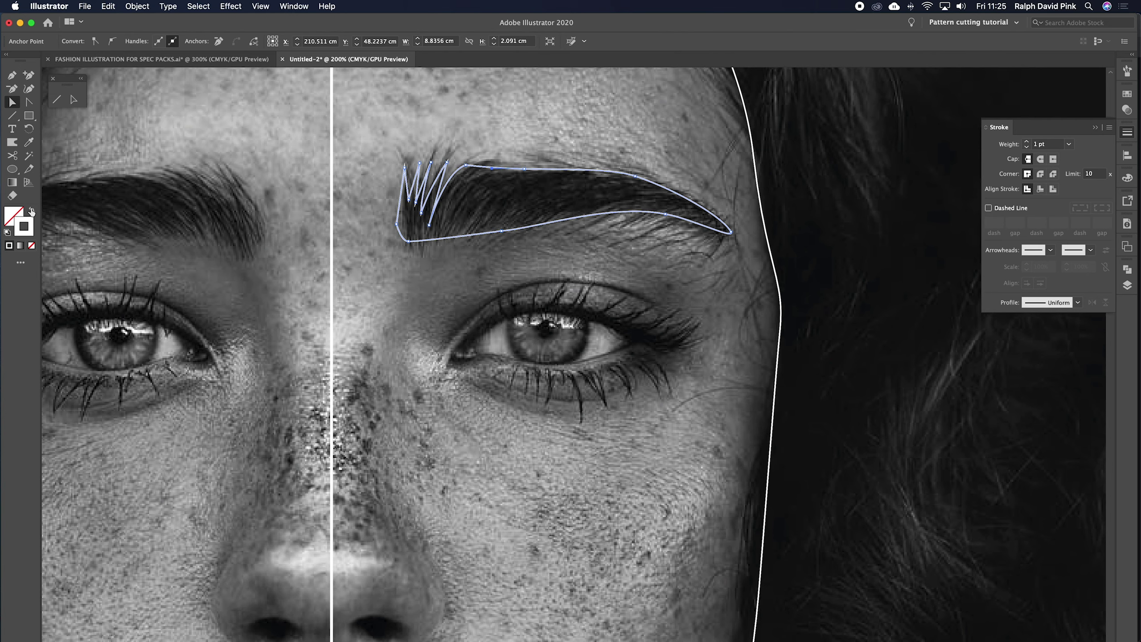
Try a white fill on the eyebrow with a segment of its lower edge cut out, and restore the closed outline
{"action": "key", "text": "c"}
{"action": "left_click", "coordinate": [410, 242]}
{"action": "left_click", "coordinate": [508, 230]}
{"action": "key", "text": "a"}
{"action": "left_click", "coordinate": [486, 234]}
{"action": "key", "text": "Delete"}
{"action": "left_click", "coordinate": [508, 230]}
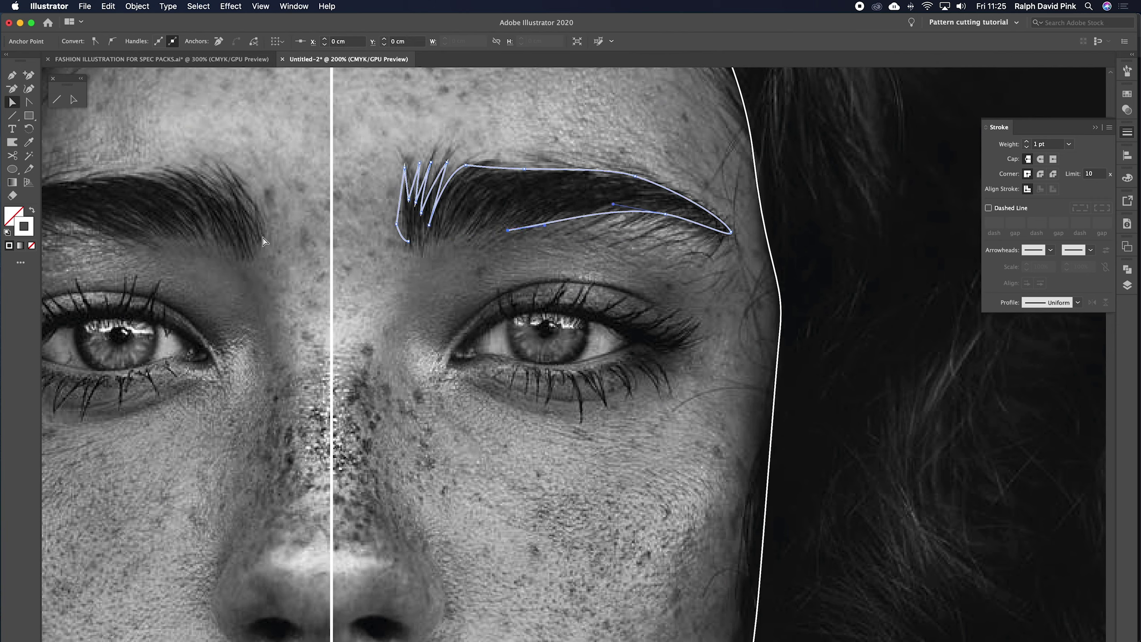
{"action": "left_click", "coordinate": [32, 210]}
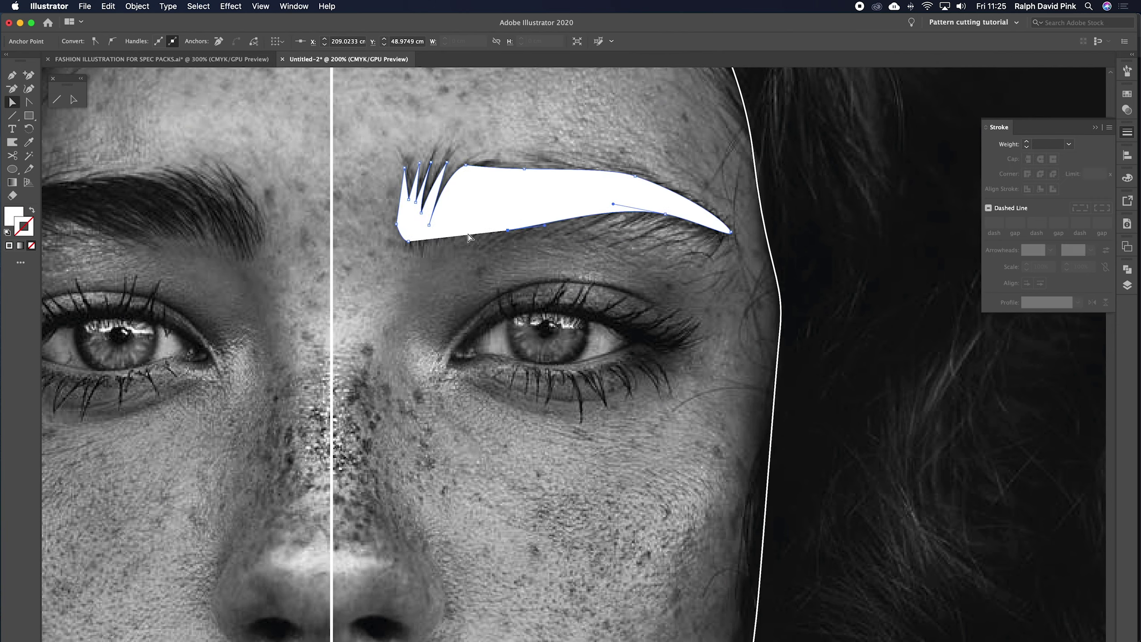
{"action": "key", "text": "shift+x"}
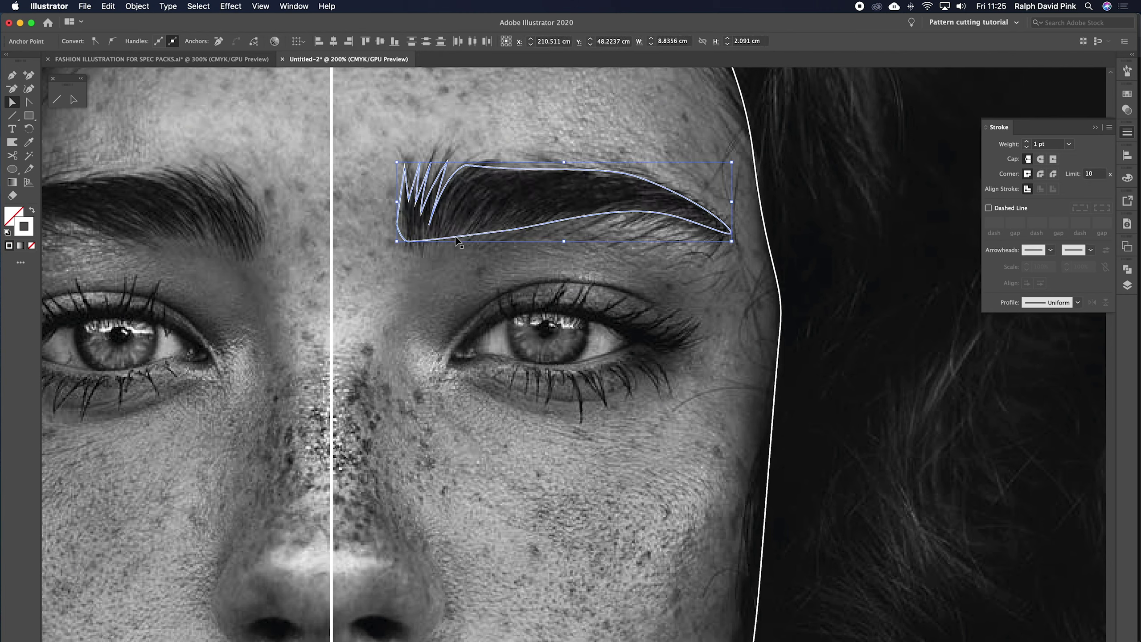
{"action": "left_click", "coordinate": [515, 264]}
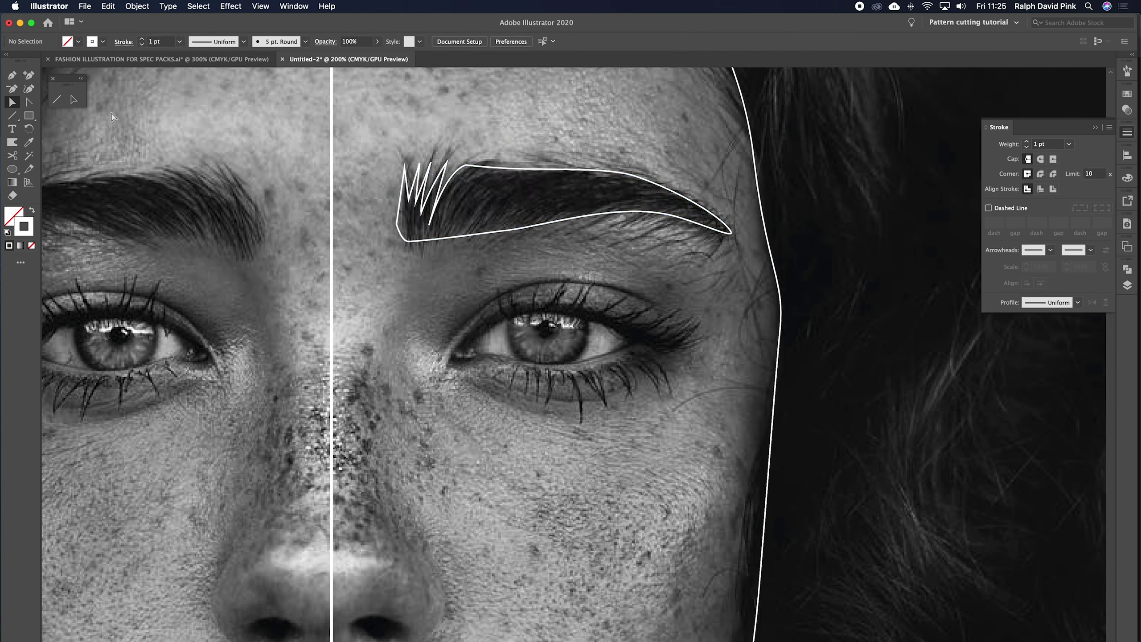
Trace the eye opening beneath the eyebrow as a closed Pen path with a short straight inner edge, and deselect it
{"action": "left_click", "coordinate": [11, 75]}
{"action": "left_click", "coordinate": [470, 340]}
{"action": "left_click_drag", "start_coordinate": [544, 313], "coordinate": [589, 314]}
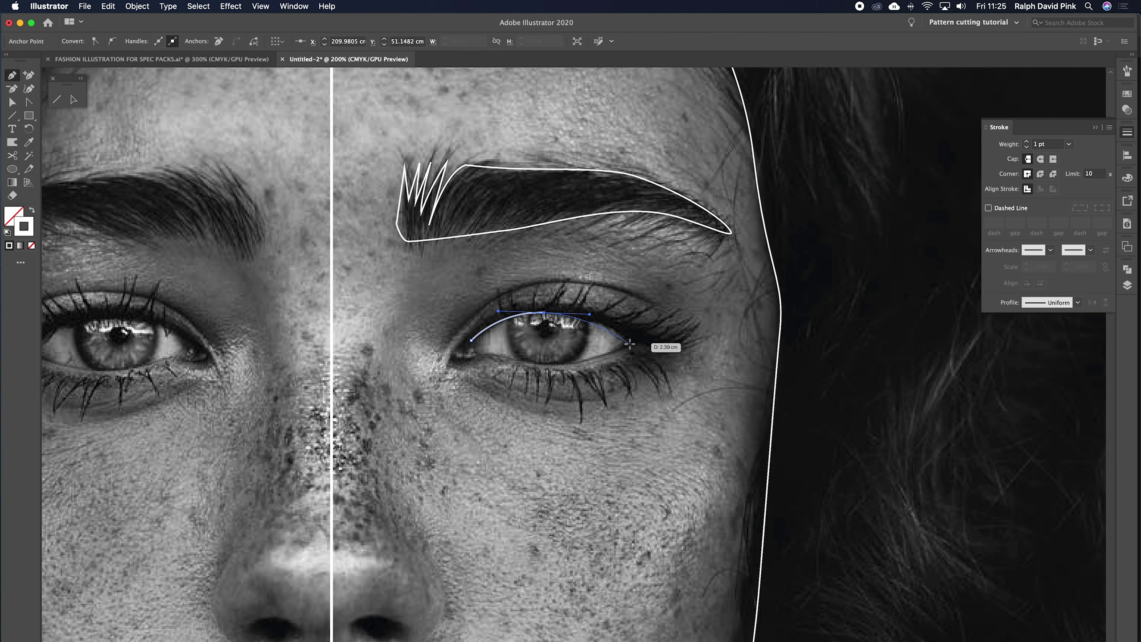
{"action": "left_click_drag", "start_coordinate": [632, 345], "coordinate": [646, 362]}
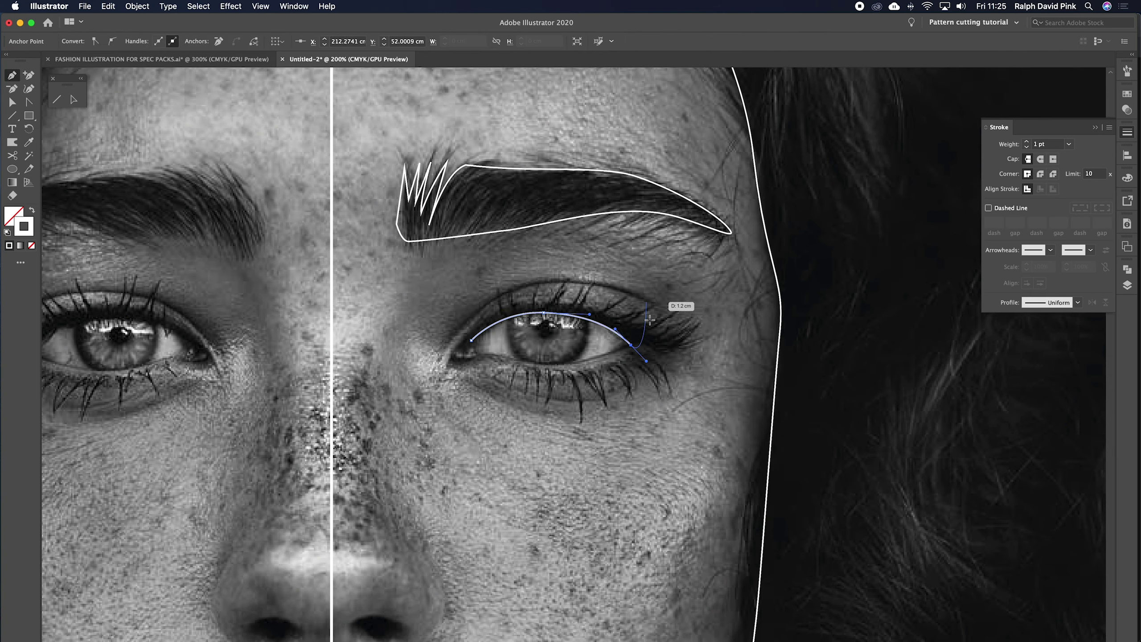
{"action": "left_click", "coordinate": [631, 345]}
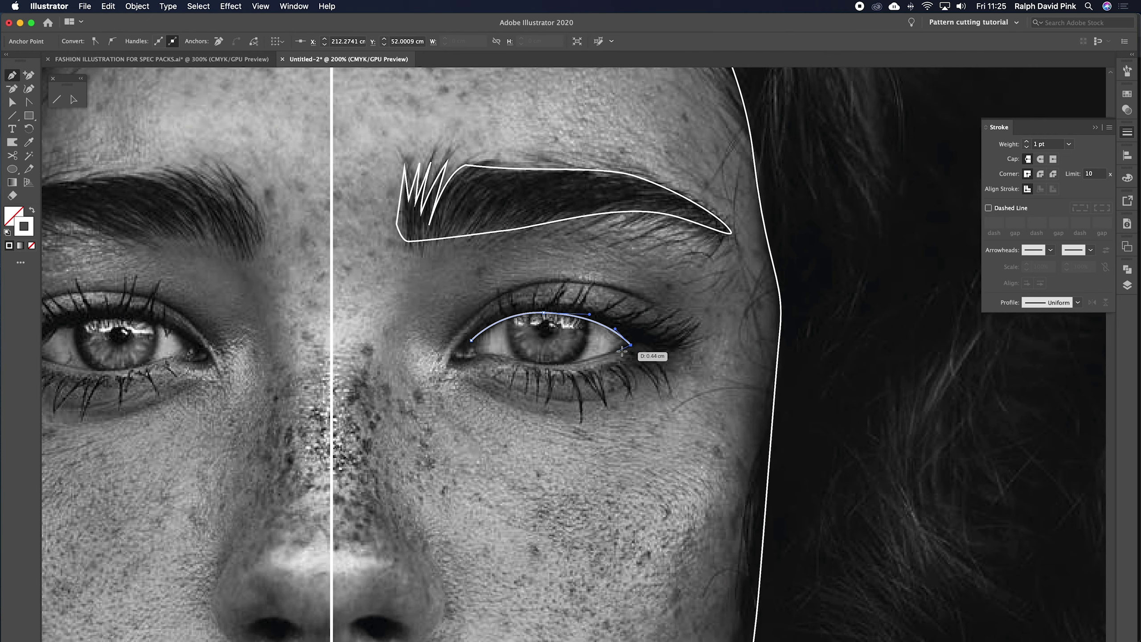
{"action": "left_click_drag", "start_coordinate": [552, 363], "coordinate": [459, 361]}
{"action": "left_click", "coordinate": [477, 356]}
{"action": "left_click", "coordinate": [471, 341]}
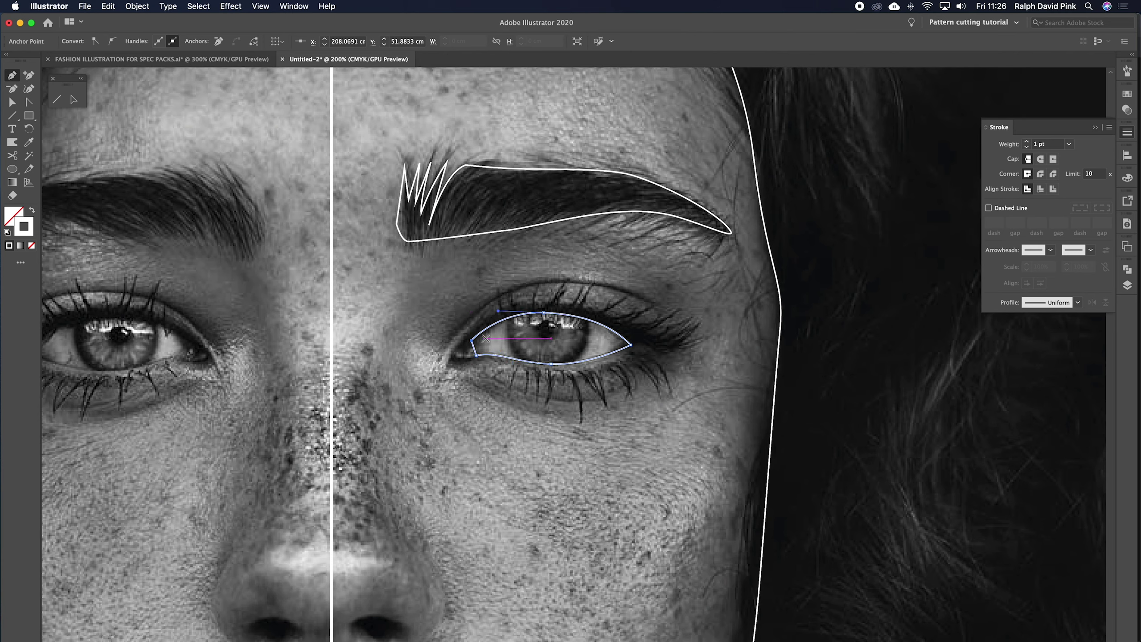
{"action": "left_click", "coordinate": [12, 102]}
{"action": "left_click", "coordinate": [502, 290]}
Trace the tear duct as a small closed shape against the eye opening's inner edge
{"action": "left_click", "coordinate": [9, 76]}
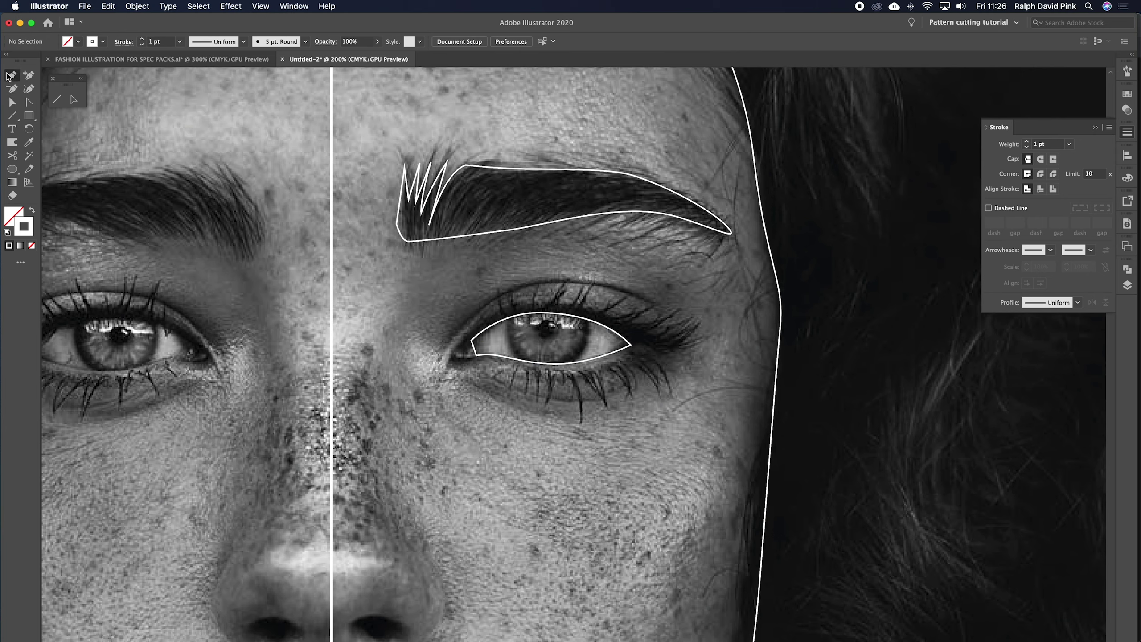
{"action": "left_click_drag", "start_coordinate": [469, 356], "coordinate": [455, 356]}
{"action": "left_click", "coordinate": [471, 341]}
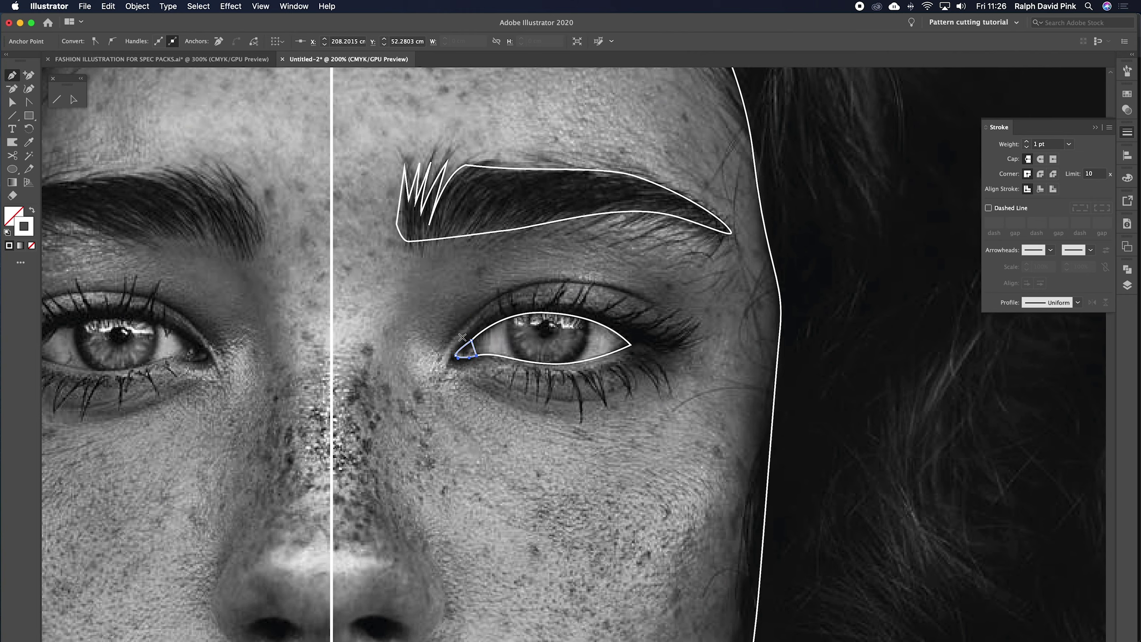
Trace the upper lash line from the eye's inner corner over the lid and into pointed lash spikes at the outer corner
{"action": "left_click_drag", "start_coordinate": [461, 344], "coordinate": [531, 299]}
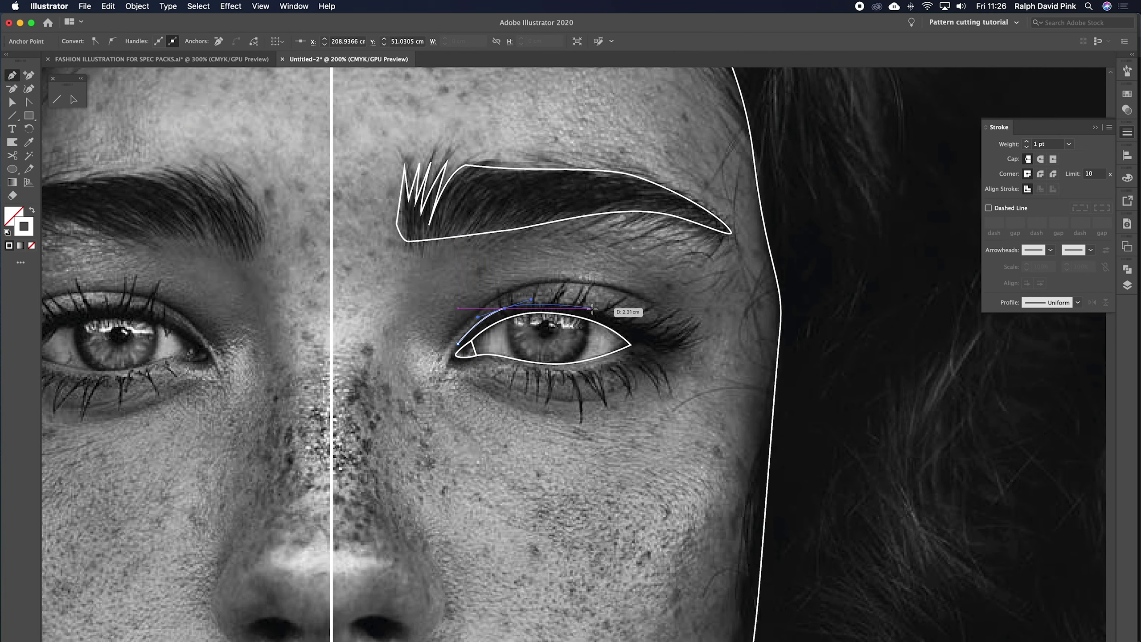
{"action": "left_click_drag", "start_coordinate": [620, 319], "coordinate": [661, 339]}
{"action": "left_click", "coordinate": [650, 333]}
{"action": "left_click_drag", "start_coordinate": [661, 339], "coordinate": [711, 334]}
{"action": "left_click", "coordinate": [665, 353], "text": "super"}
{"action": "left_click", "coordinate": [700, 340]}
Continue the lash path with two downward-curving lash spikes below the eye's outer corner
{"action": "left_click_drag", "start_coordinate": [649, 354], "coordinate": [613, 352]}
{"action": "left_click", "coordinate": [649, 354]}
{"action": "left_click_drag", "start_coordinate": [669, 381], "coordinate": [672, 399]}
{"action": "left_click", "coordinate": [669, 382]}
{"action": "left_click_drag", "start_coordinate": [645, 359], "coordinate": [663, 399]}
{"action": "left_click", "coordinate": [641, 357]}
{"action": "left_click", "coordinate": [660, 386]}
{"action": "left_click_drag", "start_coordinate": [631, 363], "coordinate": [617, 358]}
{"action": "left_click", "coordinate": [631, 361]}
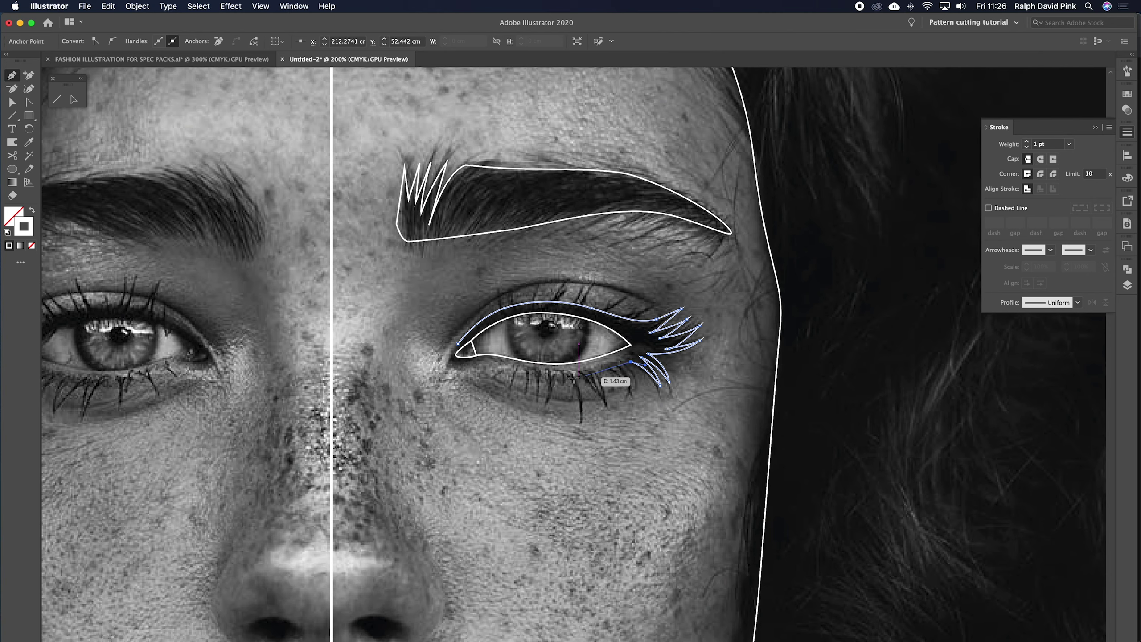
Extend the lash path along the lower lid to below the iris, and close it back along the eye opening's edge
{"action": "left_click_drag", "start_coordinate": [544, 373], "coordinate": [544, 374]}
{"action": "left_click", "coordinate": [523, 372]}
{"action": "left_click", "coordinate": [496, 366]}
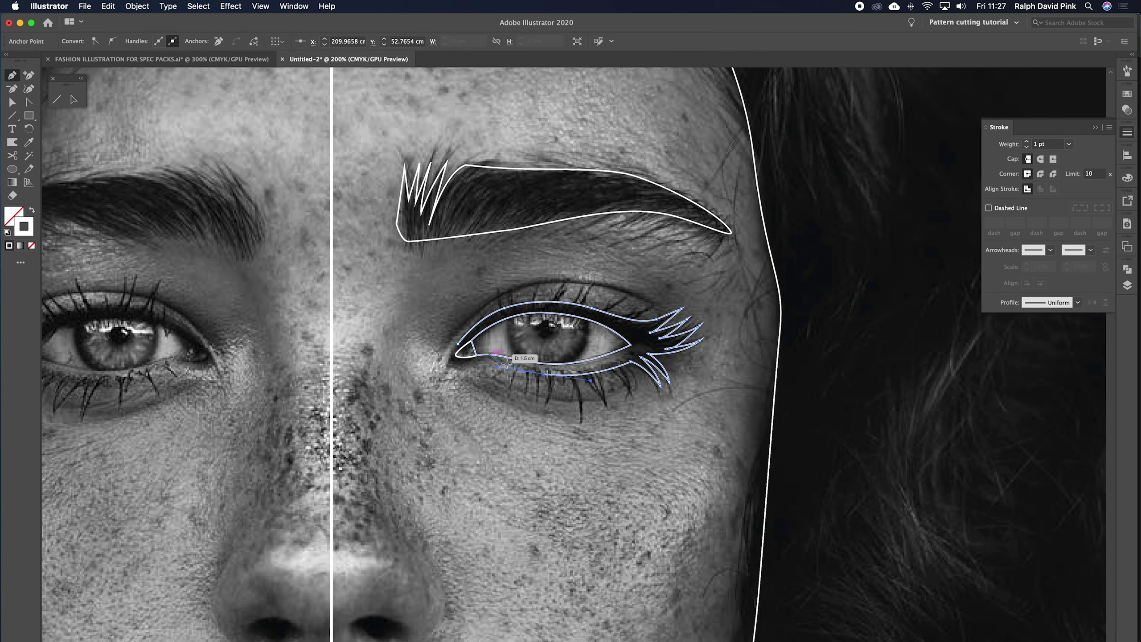
{"action": "left_click", "coordinate": [544, 364]}
{"action": "left_click_drag", "start_coordinate": [630, 345], "coordinate": [669, 331]}
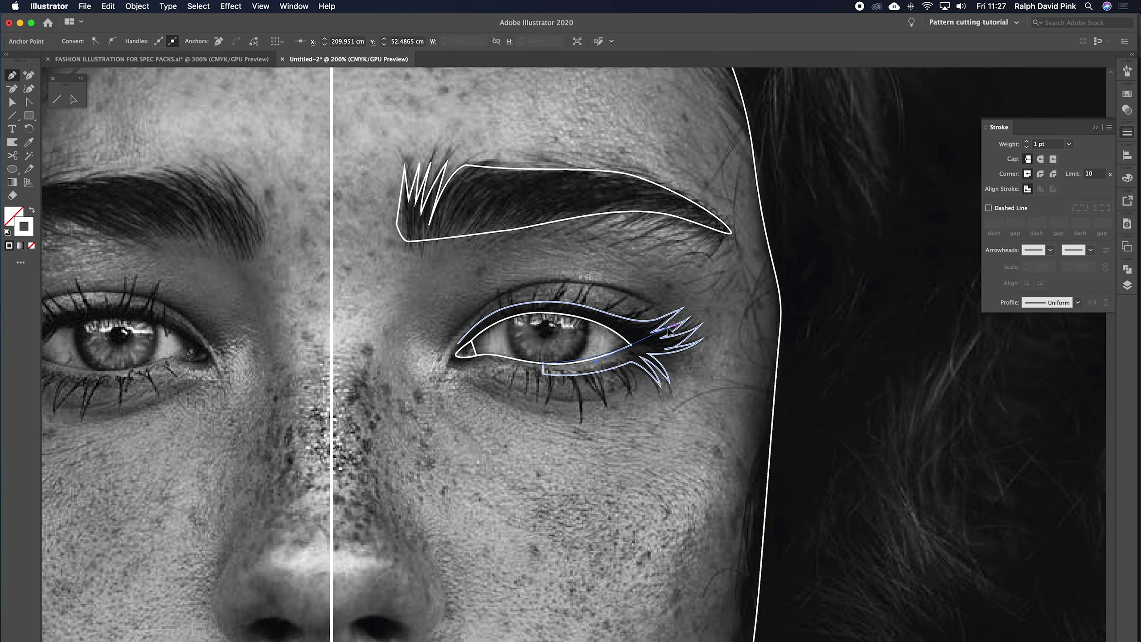
{"action": "left_click_drag", "start_coordinate": [659, 339], "coordinate": [648, 340]}
{"action": "left_click", "coordinate": [631, 344]}
{"action": "left_click_drag", "start_coordinate": [544, 313], "coordinate": [461, 350]}
Adjust the inner end of the lash-line shape, pulling its corner point slightly in towards the eye
{"action": "key", "text": "v"}
{"action": "left_click", "coordinate": [503, 320]}
{"action": "left_click_drag", "start_coordinate": [483, 312], "coordinate": [496, 313]}
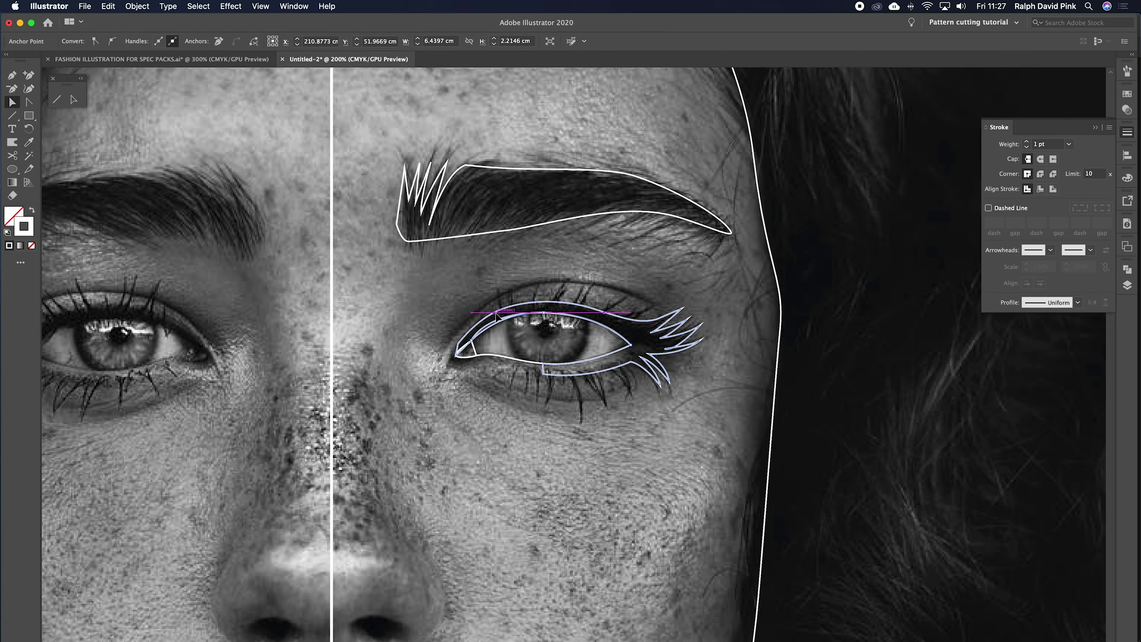
{"action": "left_click", "coordinate": [499, 317]}
{"action": "left_click_drag", "start_coordinate": [458, 354], "coordinate": [430, 356]}
{"action": "left_click_drag", "start_coordinate": [431, 355], "coordinate": [463, 357]}
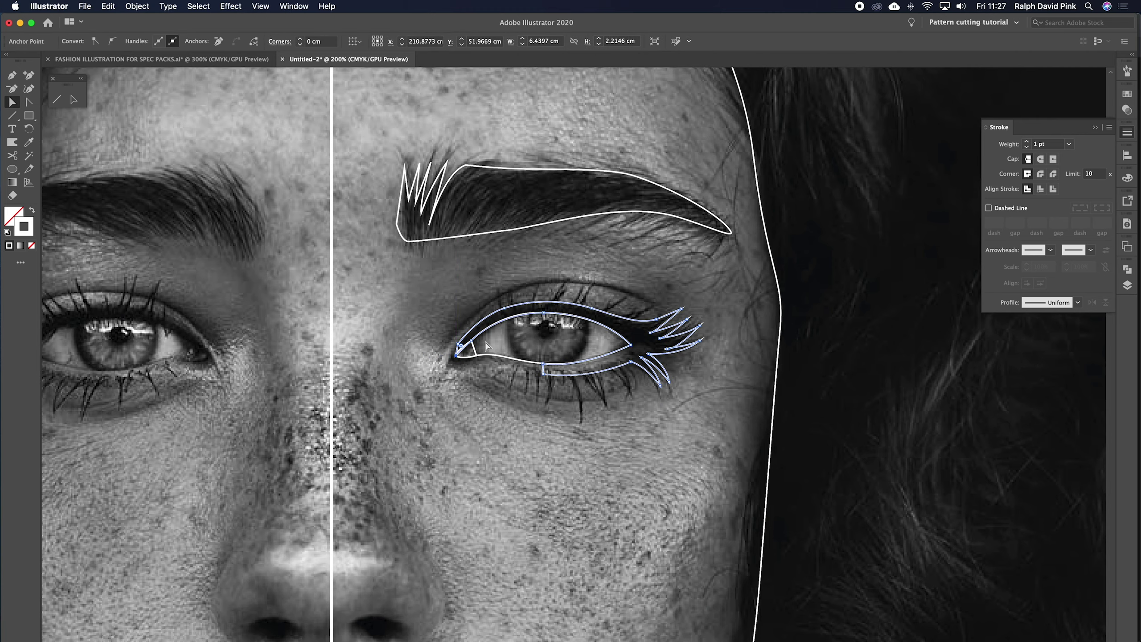
{"action": "key", "text": "super+plus"}
{"action": "key", "text": "super+plus"}
{"action": "mouse_move", "coordinate": [575, 413]}
{"action": "left_mouse_down"}
{"action": "mouse_move", "coordinate": [592, 398]}
{"action": "mouse_move", "coordinate": [583, 405]}
{"action": "left_mouse_up"}
{"action": "key", "text": "super+minus"}
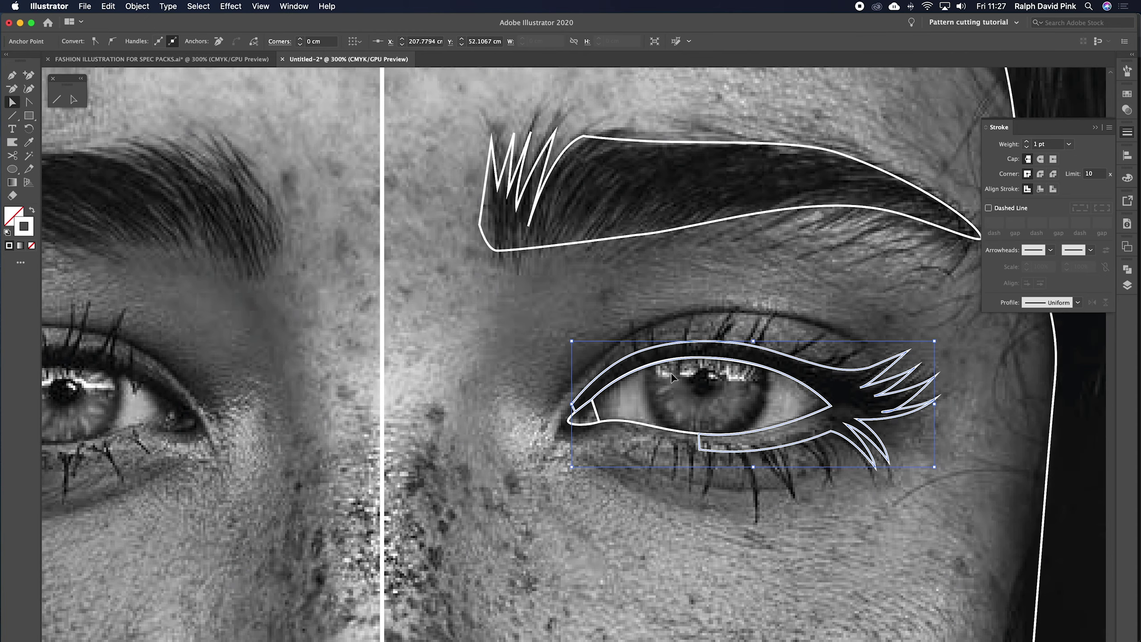
Select the two anchors on the lash line's upper edge and nudge them slightly up and outwards to thicken the lid line
{"action": "left_click_drag", "start_coordinate": [689, 370], "coordinate": [661, 362]}
{"action": "left_click", "coordinate": [729, 331]}
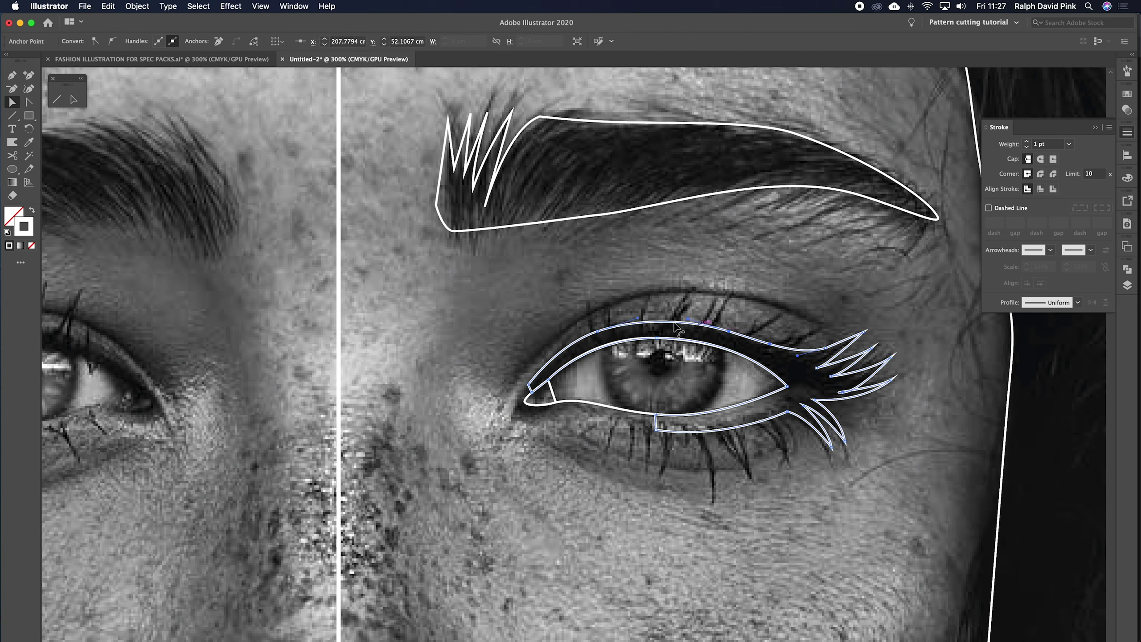
{"action": "left_click", "coordinate": [599, 331], "text": "shift"}
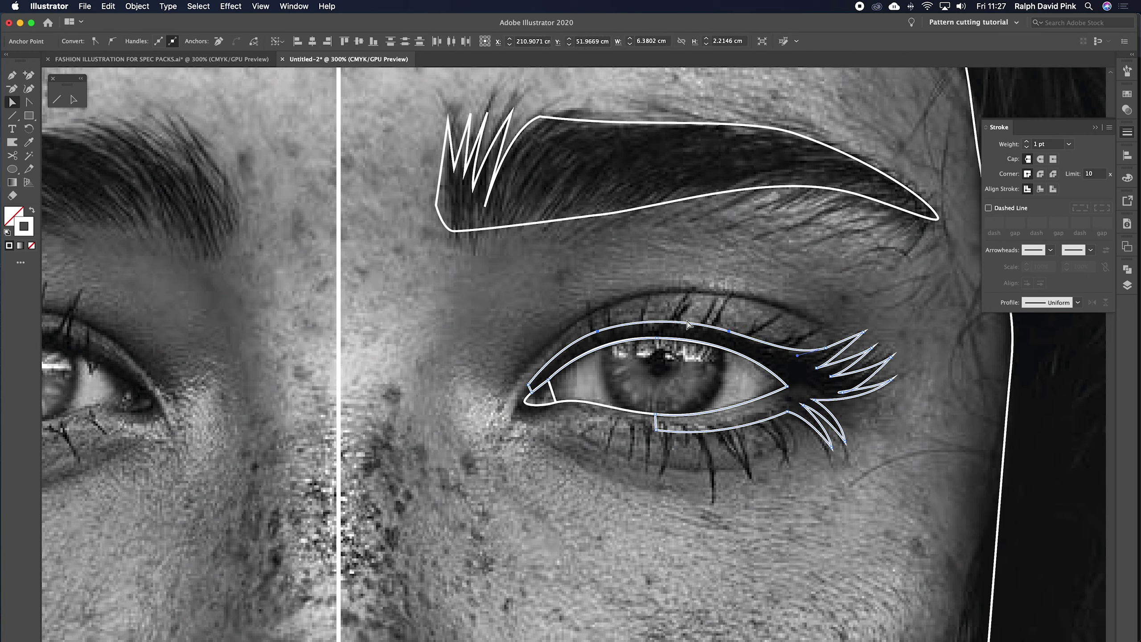
{"action": "left_click", "coordinate": [779, 311]}
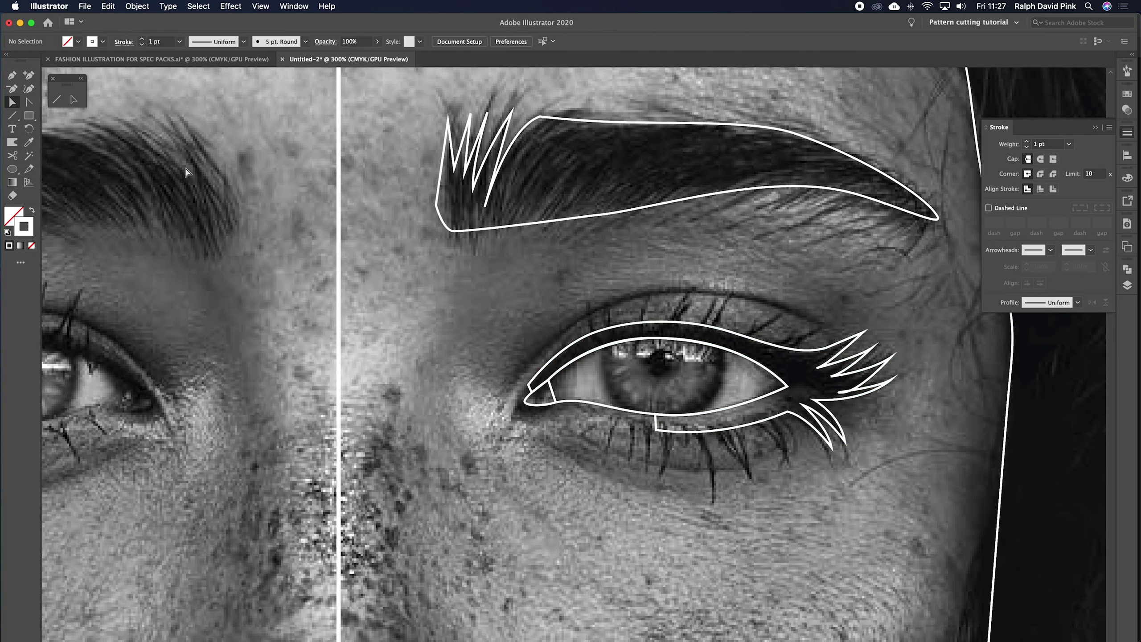
{"action": "left_click", "coordinate": [730, 333]}
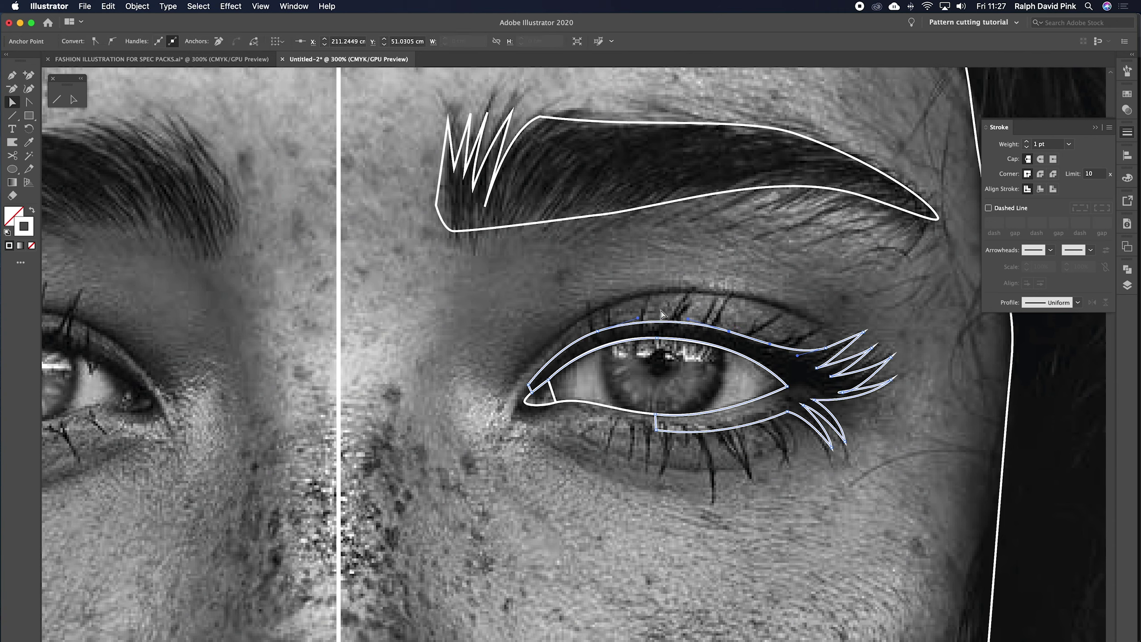
{"action": "left_click", "coordinate": [598, 332], "text": "shift"}
{"action": "key", "text": "Up"}
{"action": "key", "text": "Up"}
{"action": "key", "text": "Up"}
{"action": "key", "text": "Up"}
{"action": "key", "text": "Up"}
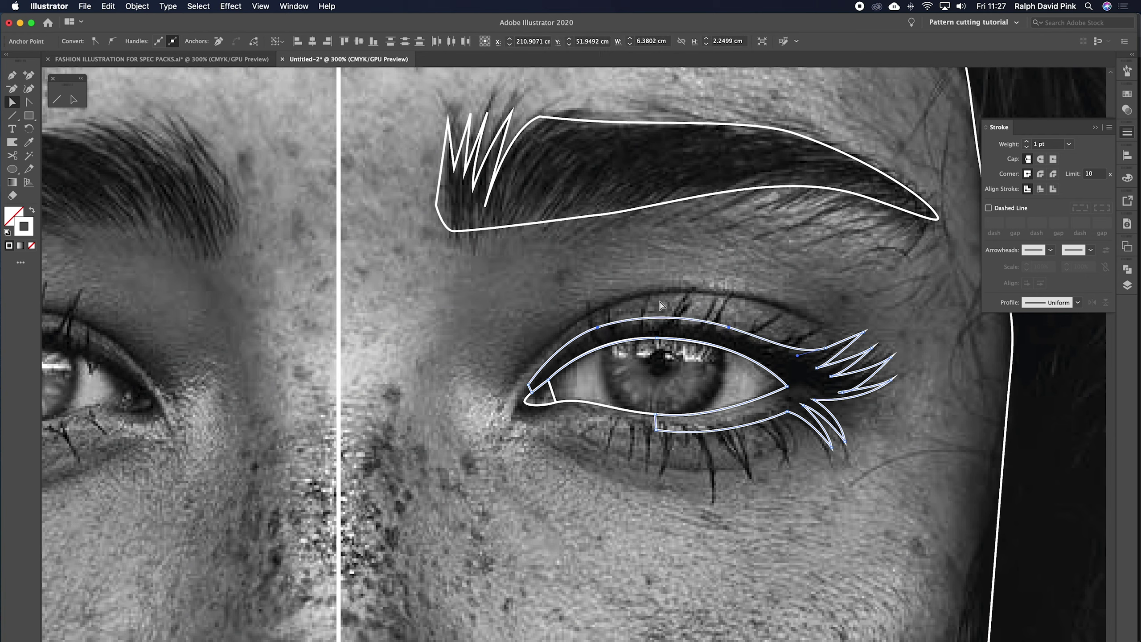
{"action": "key", "text": "Right"}
{"action": "key", "text": "Right"}
{"action": "key", "text": "Right"}
{"action": "key", "text": "Right"}
{"action": "key", "text": "Right"}
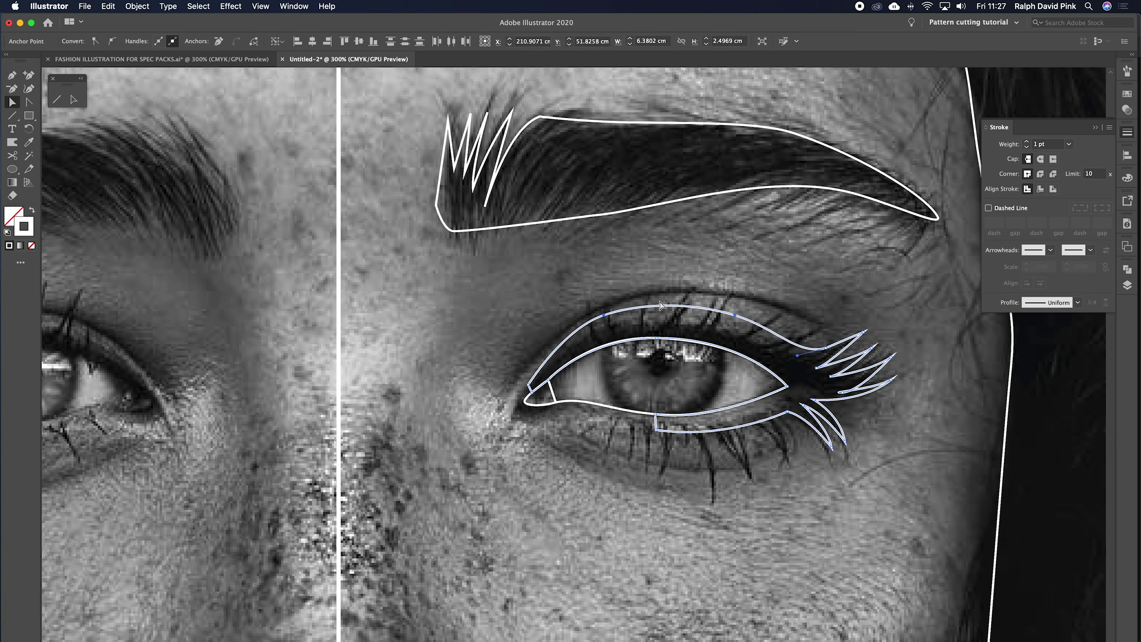
{"action": "key", "text": "Down"}
{"action": "key", "text": "Down"}
{"action": "key", "text": "Down"}
{"action": "key", "text": "Down"}
{"action": "key", "text": "Down"}
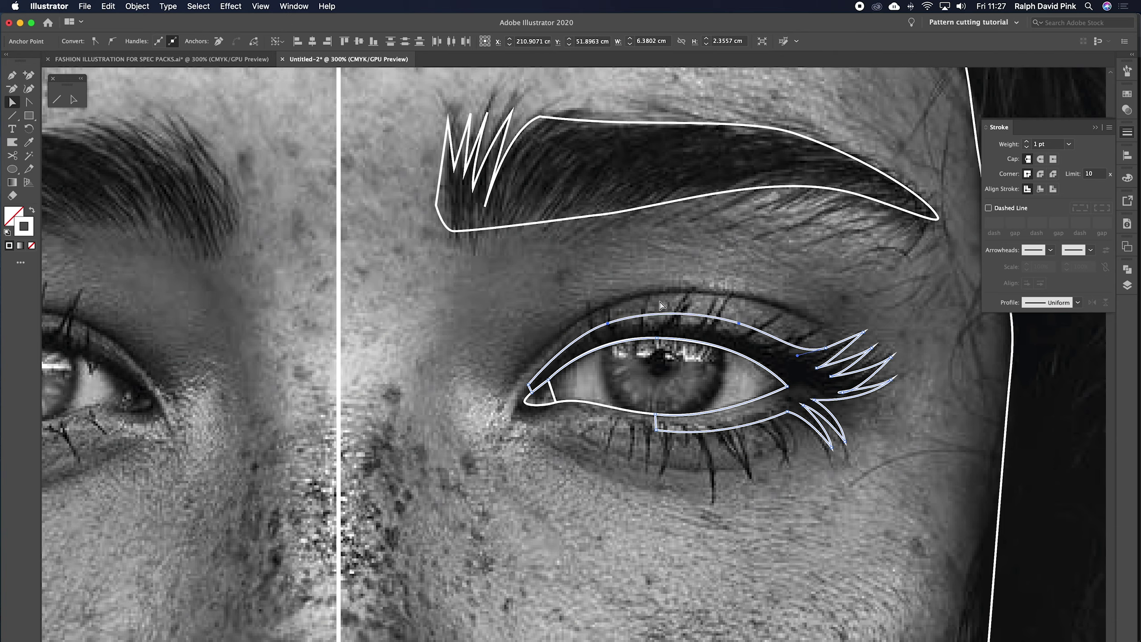
Draw the upper eyelid crease as an open curve from the inner eye corner over the lid to above the outer lashes
{"action": "left_click", "coordinate": [668, 281]}
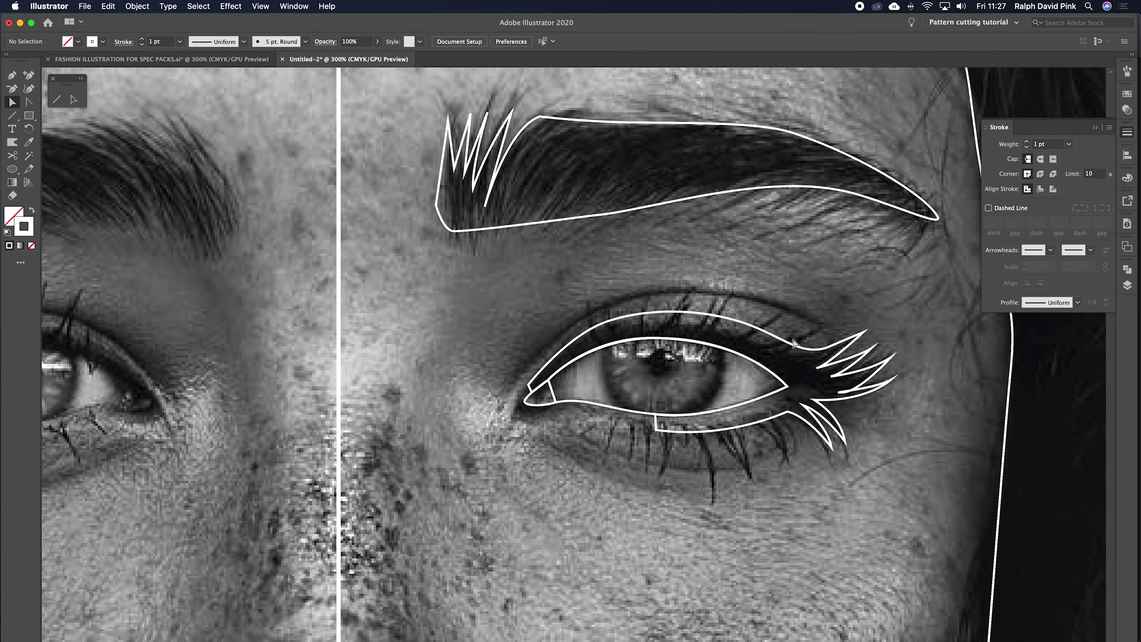
{"action": "key", "text": "p"}
{"action": "left_click", "coordinate": [509, 385]}
{"action": "left_click_drag", "start_coordinate": [532, 367], "coordinate": [540, 359]}
{"action": "left_click_drag", "start_coordinate": [675, 295], "coordinate": [760, 295]}
{"action": "left_click_drag", "start_coordinate": [835, 328], "coordinate": [847, 330]}
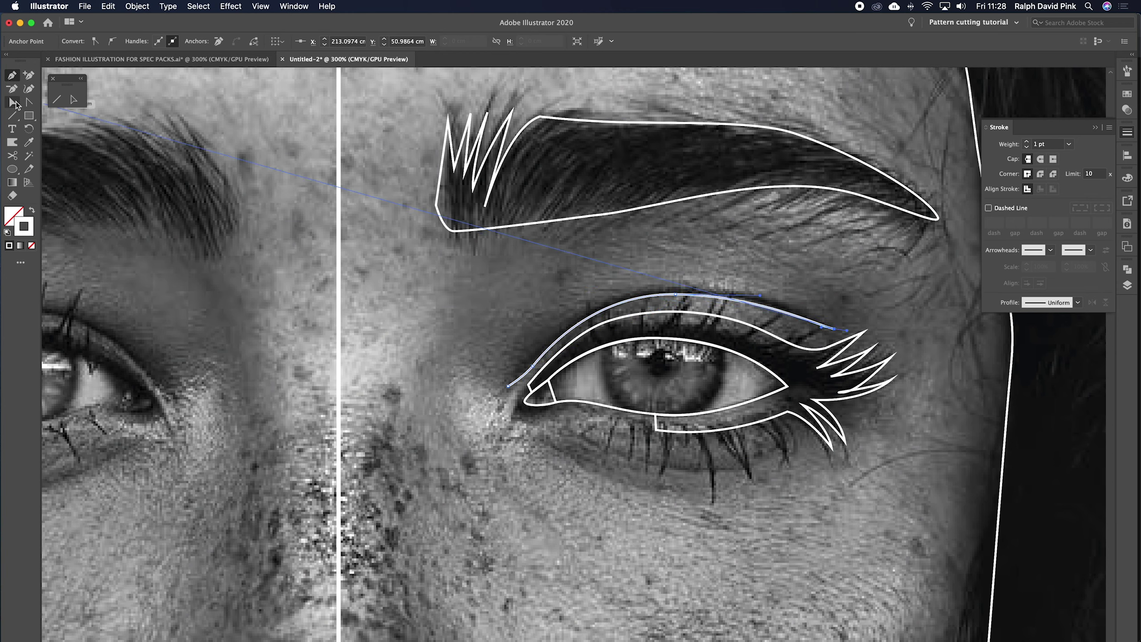
Add a short second crease line just above the inner end of the eyelid crease curve
{"action": "left_click", "coordinate": [11, 75]}
{"action": "left_click_drag", "start_coordinate": [582, 316], "coordinate": [620, 296]}
{"action": "key", "text": "v"}
{"action": "left_click", "coordinate": [691, 261]}
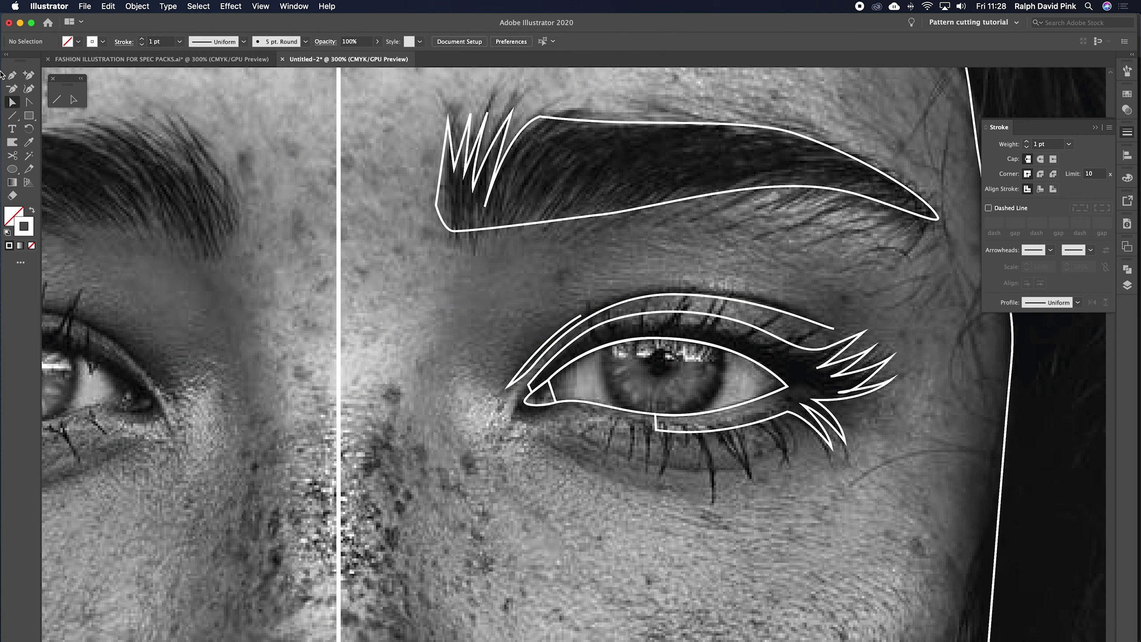
Draw an open curved crease line below the lower lid, running from under the inner eye to below the iris
{"action": "key", "text": "p"}
{"action": "left_click", "coordinate": [582, 437]}
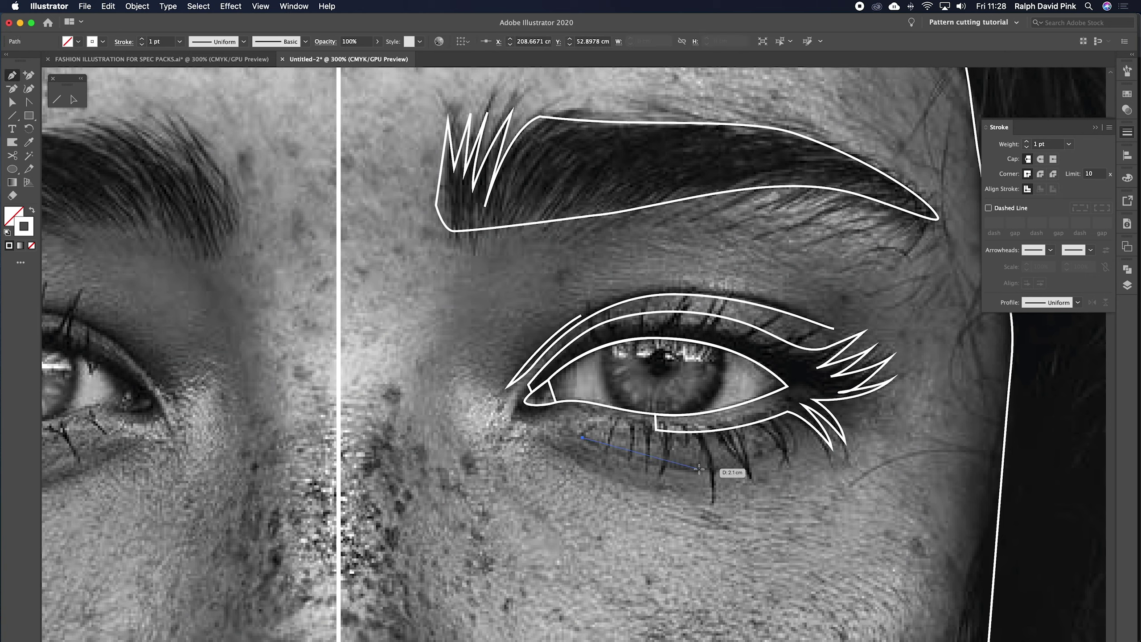
{"action": "left_click_drag", "start_coordinate": [720, 468], "coordinate": [795, 464]}
{"action": "key", "text": "v"}
{"action": "left_click", "coordinate": [575, 487]}
Draw a second curved line just beneath the under-eye crease, starting slightly nearer the nose
{"action": "key", "text": "p"}
{"action": "left_click", "coordinate": [548, 435]}
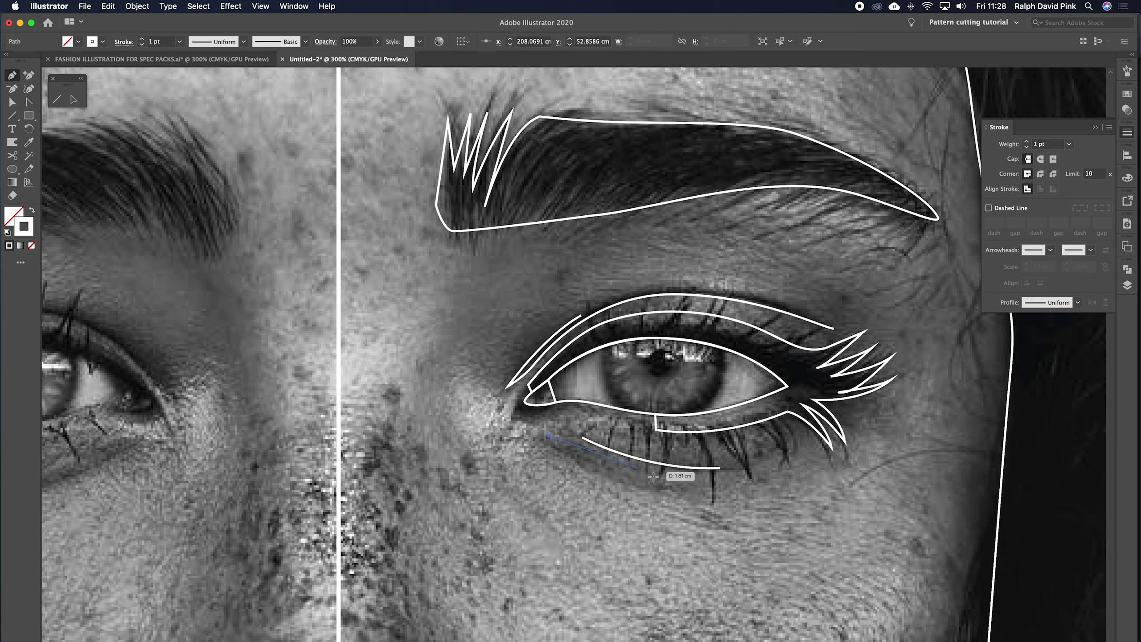
{"action": "left_click_drag", "start_coordinate": [674, 482], "coordinate": [742, 481]}
{"action": "key", "text": "super+shift+a"}
{"action": "key", "text": "v"}
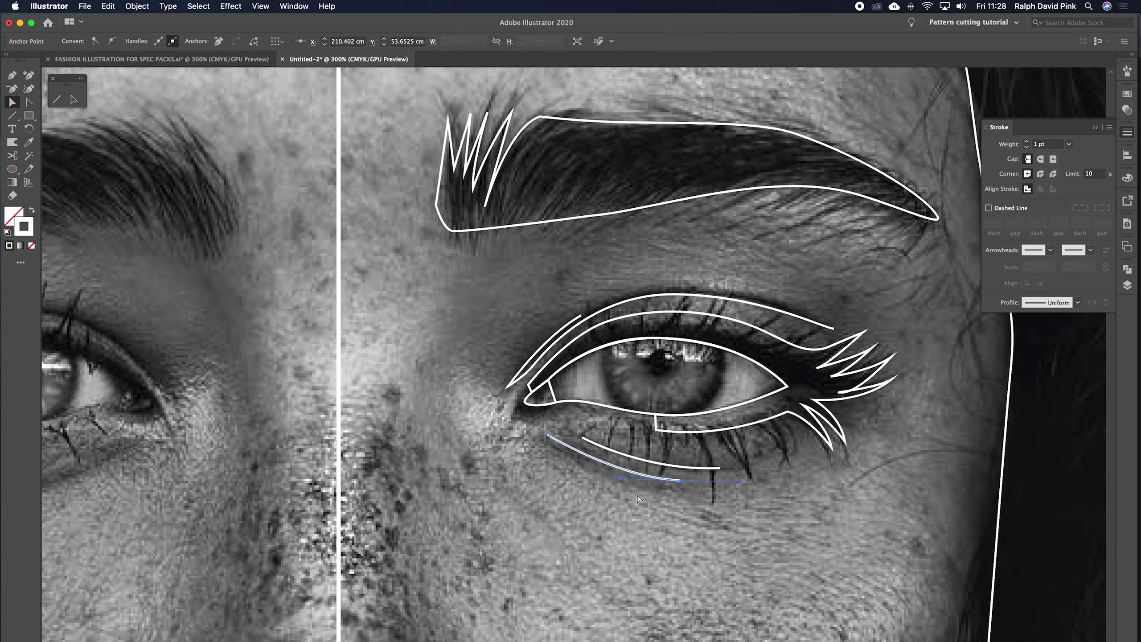
Draw a third, shorter curved line below the other two under-eye lines, ending before them
{"action": "key", "text": "p"}
{"action": "left_click", "coordinate": [536, 437]}
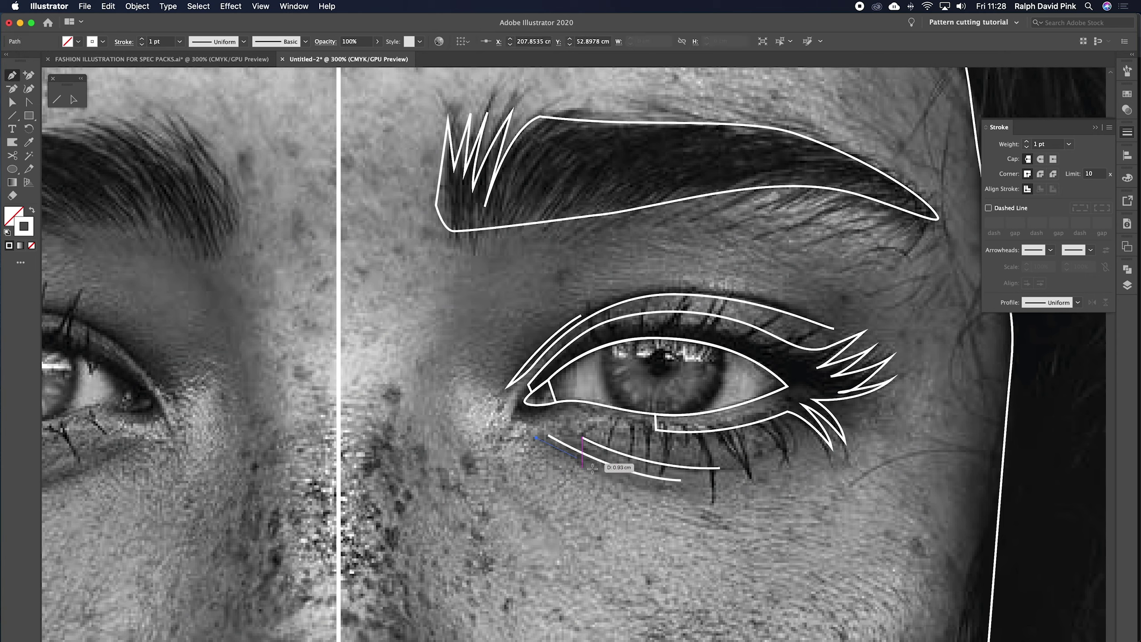
{"action": "left_click_drag", "start_coordinate": [644, 482], "coordinate": [648, 482]}
{"action": "key", "text": "super+shift+a"}
{"action": "key", "text": "v"}
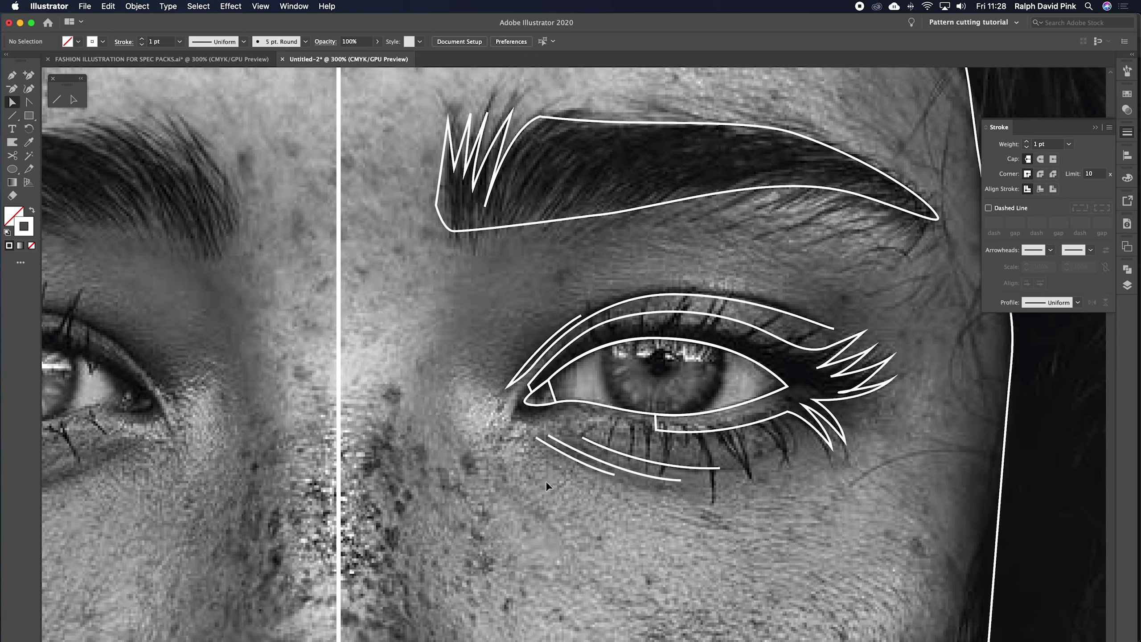
Delete the closed lash-line shape with the lash spikes around the eye
{"action": "key", "text": "super+minus"}
{"action": "key", "text": "super+minus"}
{"action": "left_click_drag", "start_coordinate": [546, 481], "coordinate": [565, 326]}
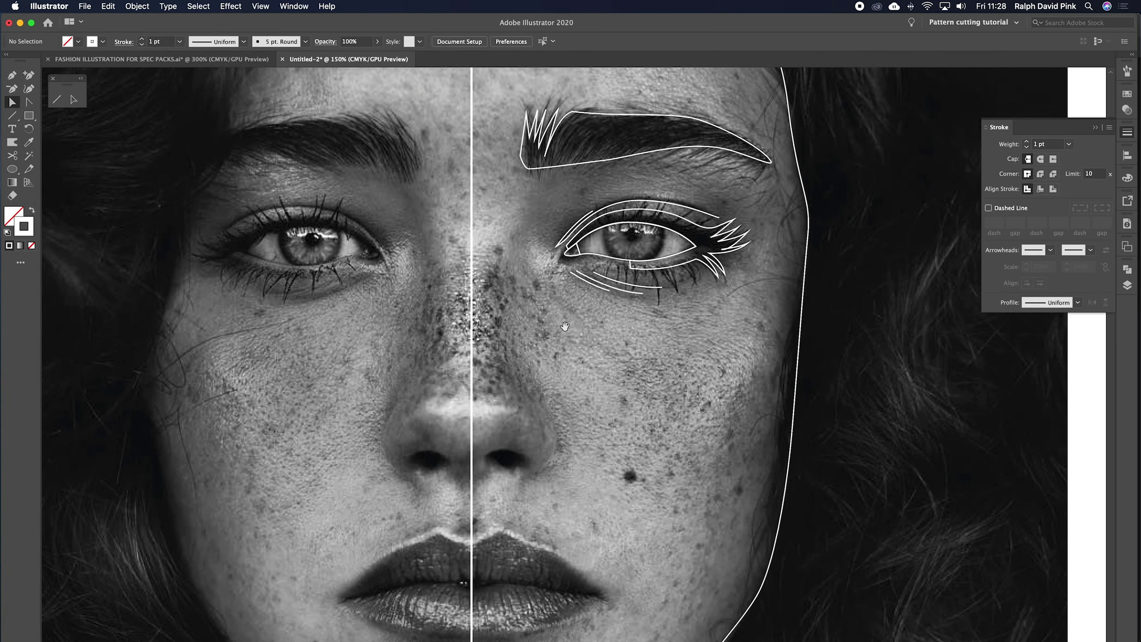
{"action": "left_click", "coordinate": [739, 246]}
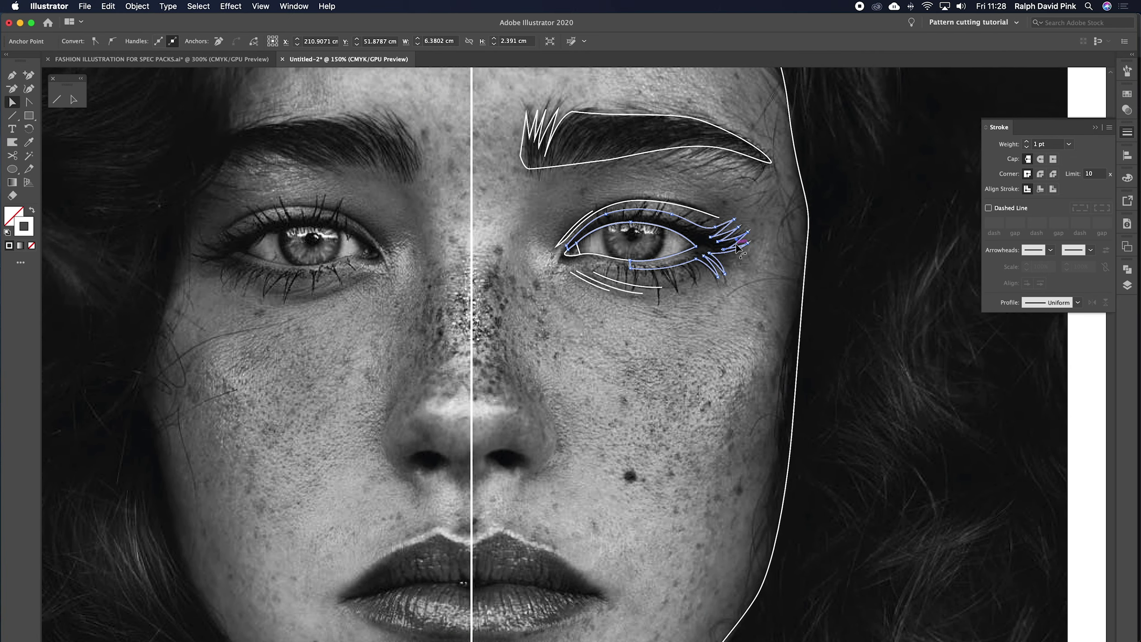
{"action": "key", "text": "Delete"}
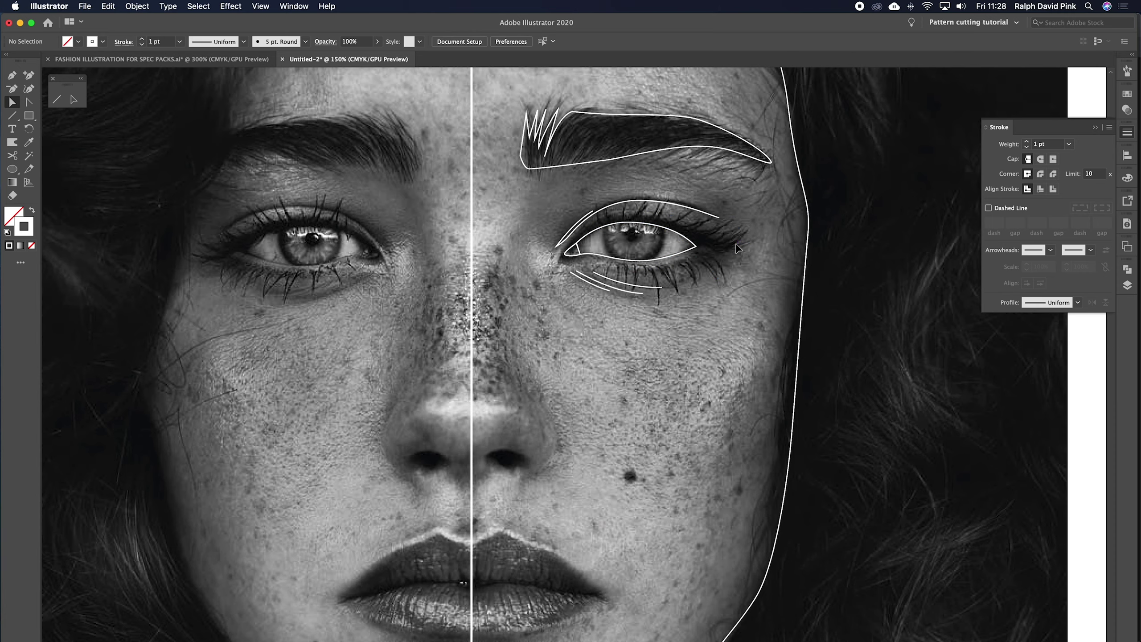
Start a simpler lash-line shape, curving round the inner eye corner and along the upper lid to a sharp point beyond the outer corner
{"action": "key", "text": "super+equal"}
{"action": "left_click_drag", "start_coordinate": [739, 248], "coordinate": [672, 339]}
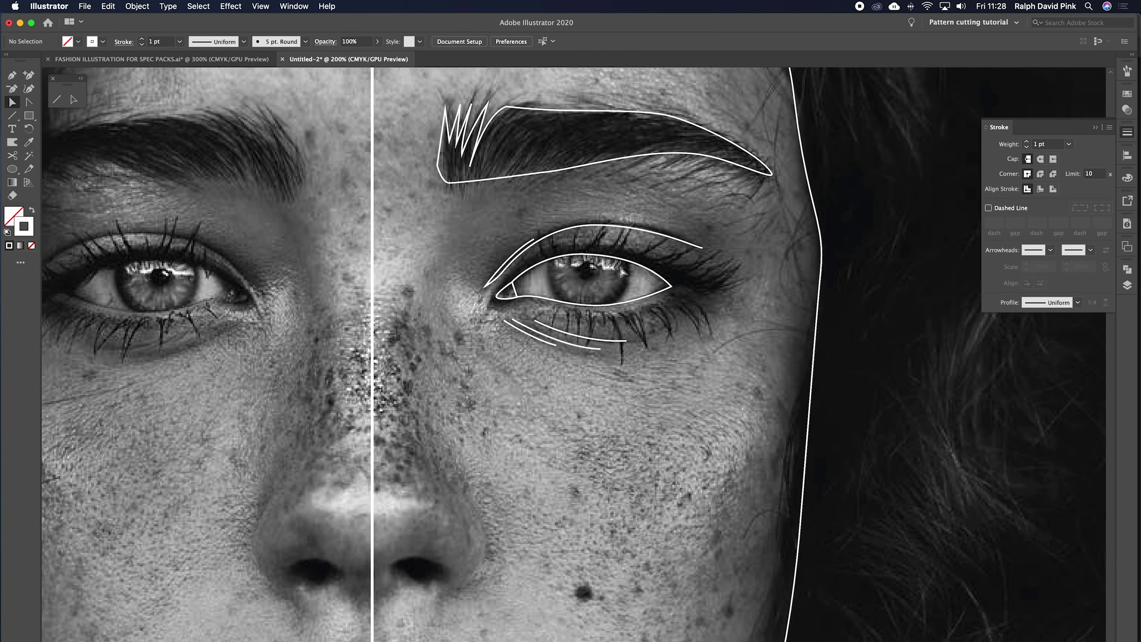
{"action": "key", "text": "p"}
{"action": "left_click", "coordinate": [498, 303]}
{"action": "left_click", "coordinate": [482, 303]}
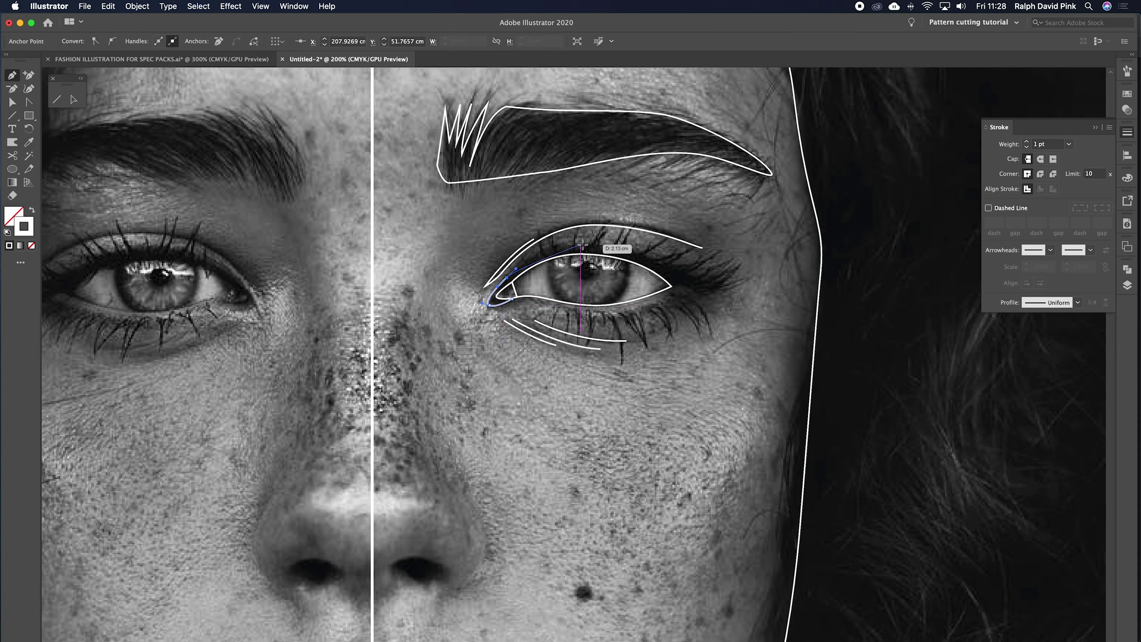
{"action": "left_click_drag", "start_coordinate": [581, 245], "coordinate": [623, 246]}
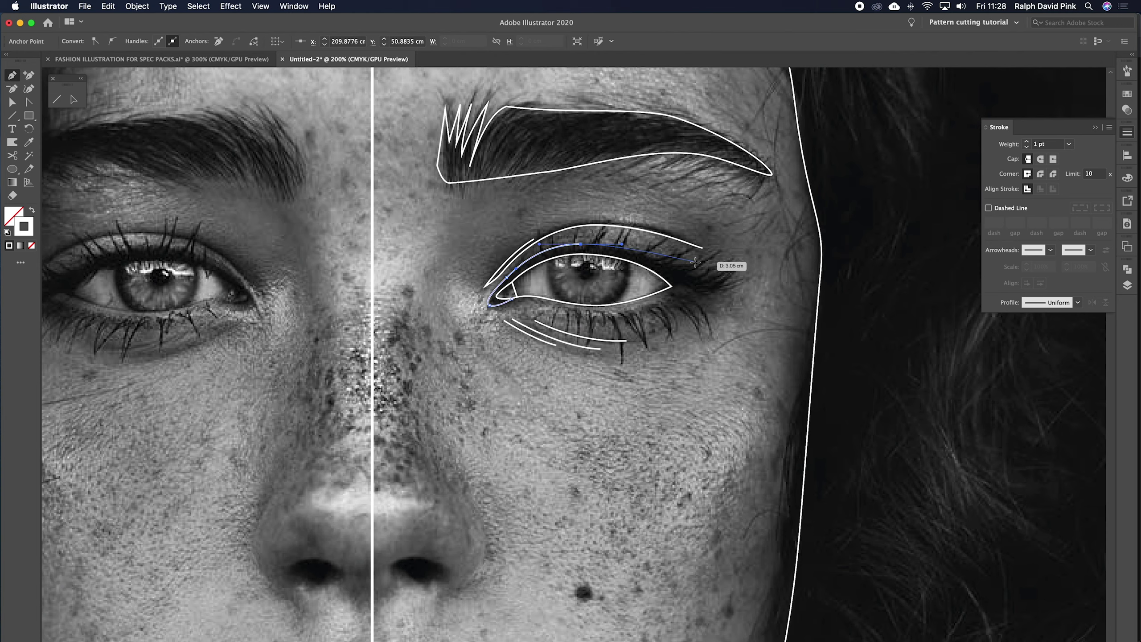
{"action": "left_click_drag", "start_coordinate": [731, 280], "coordinate": [788, 305]}
{"action": "left_click", "coordinate": [730, 280]}
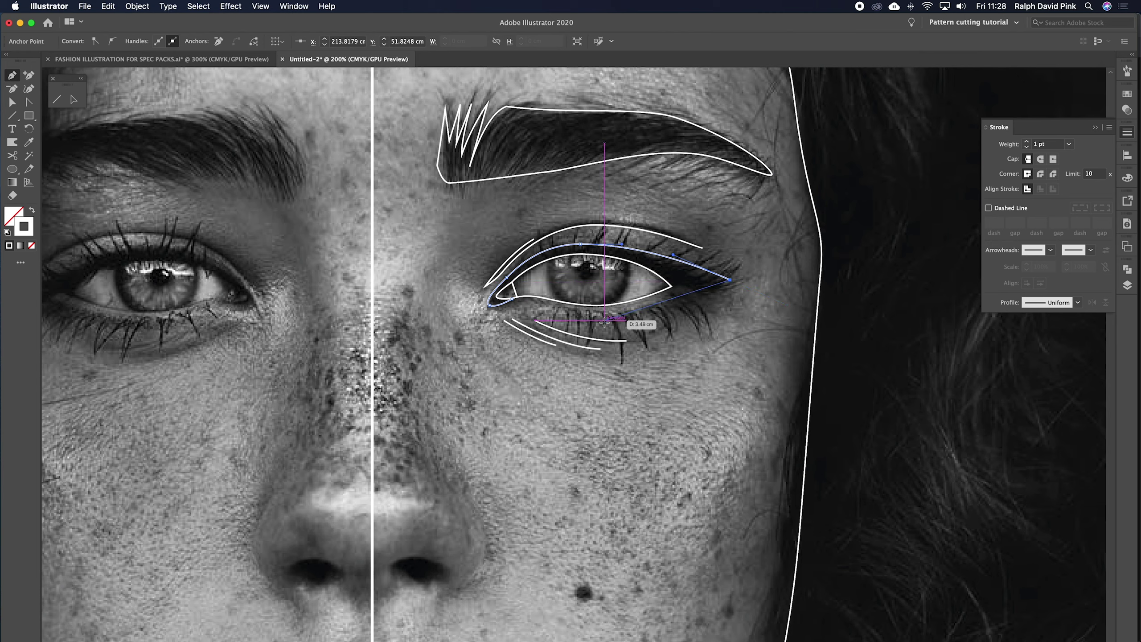
Run the lash-line shape under the lower lid, back along the eye opening's upper edge to the inner corner, and adjust its curve there
{"action": "left_click_drag", "start_coordinate": [605, 321], "coordinate": [575, 313]}
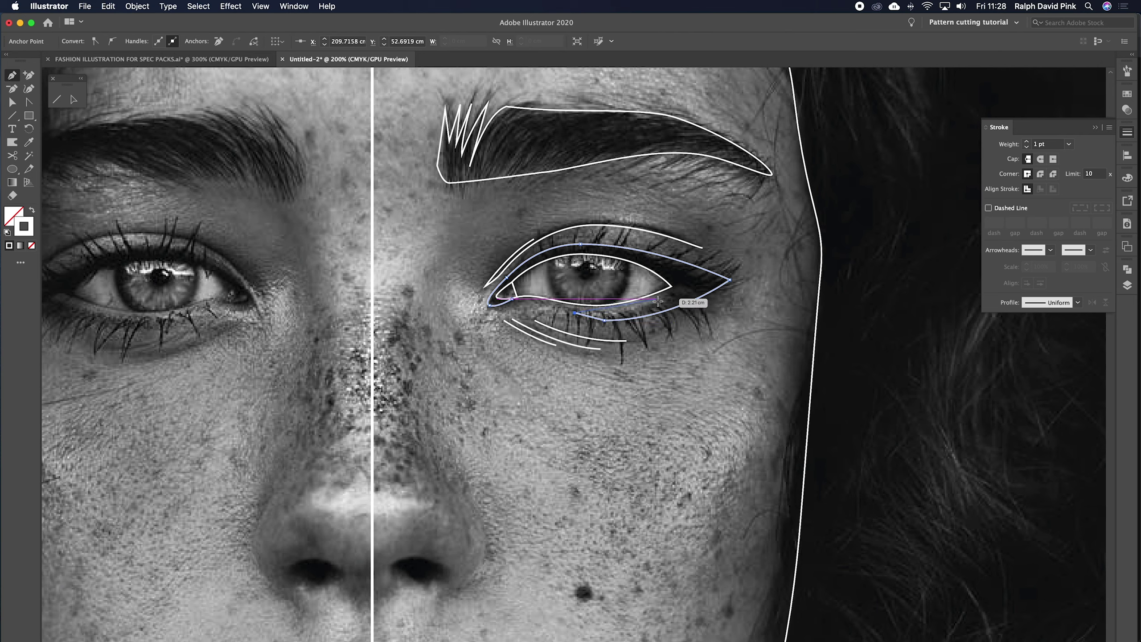
{"action": "left_click_drag", "start_coordinate": [672, 287], "coordinate": [706, 258]}
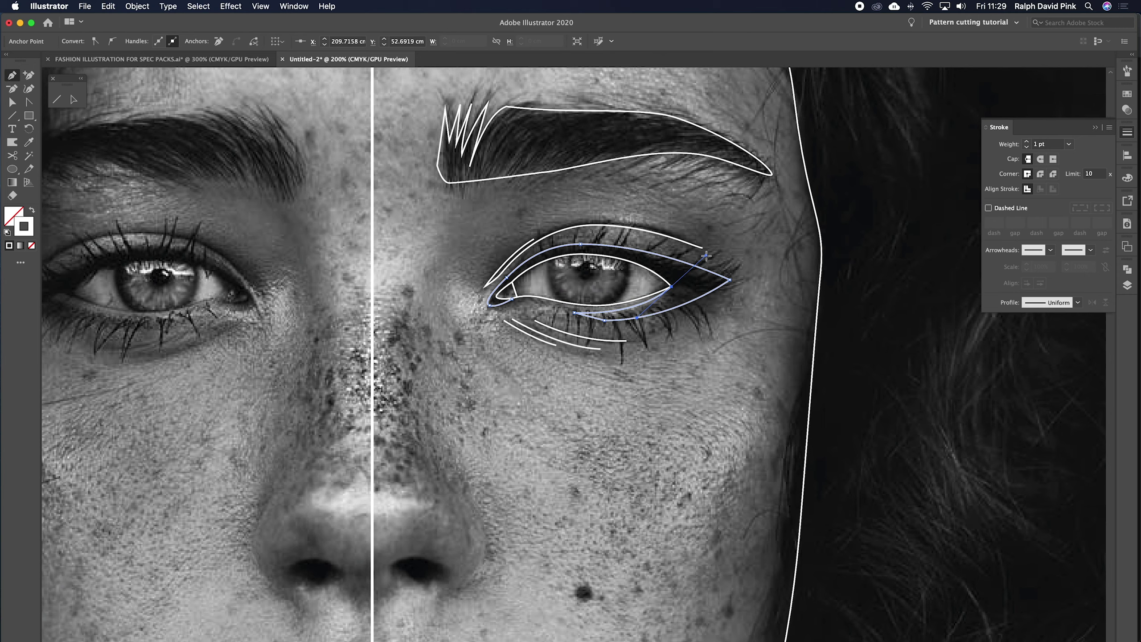
{"action": "left_click_drag", "start_coordinate": [584, 255], "coordinate": [522, 255]}
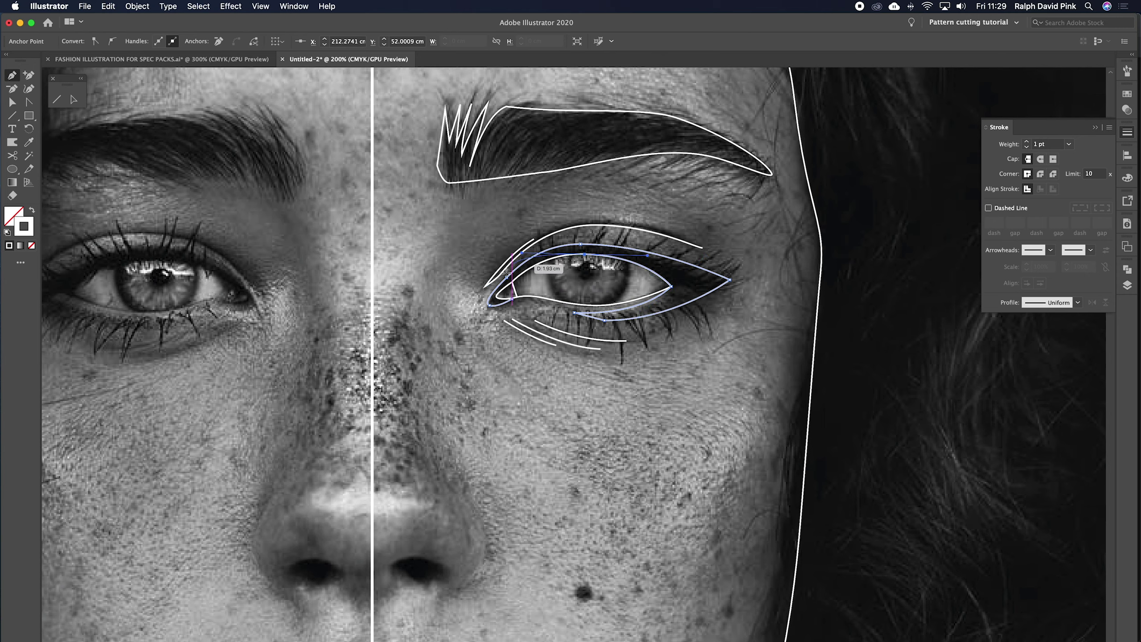
{"action": "left_click", "coordinate": [497, 297]}
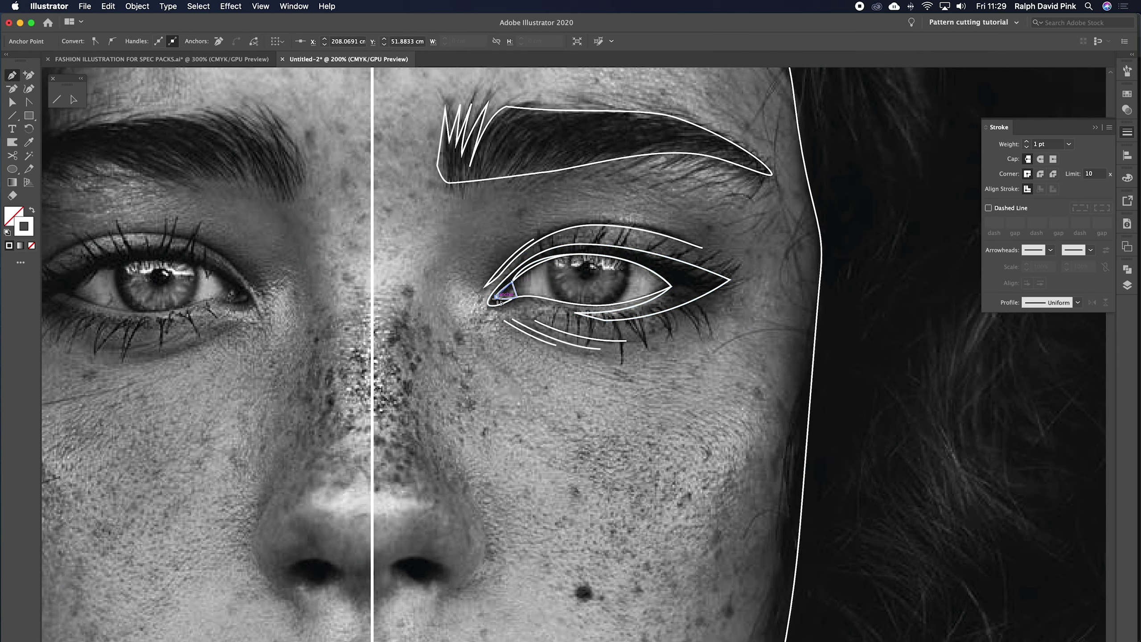
{"action": "left_click_drag", "start_coordinate": [498, 302], "coordinate": [497, 302]}
{"action": "left_click", "coordinate": [513, 299]}
{"action": "key", "text": "v"}
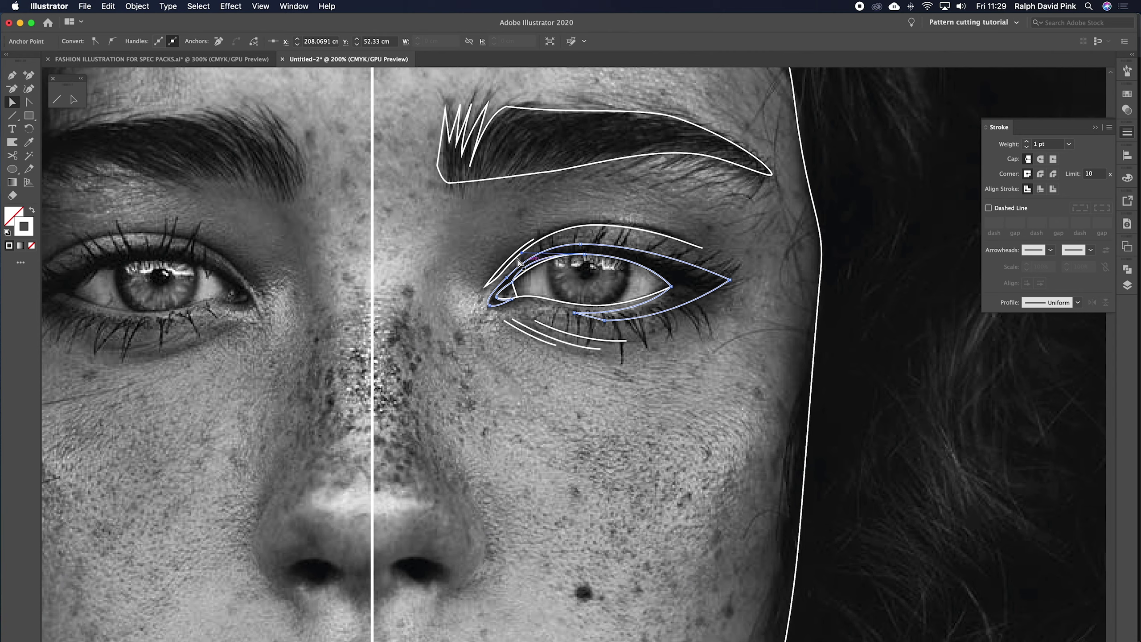
{"action": "left_click_drag", "start_coordinate": [521, 253], "coordinate": [534, 254]}
{"action": "left_click", "coordinate": [673, 336]}
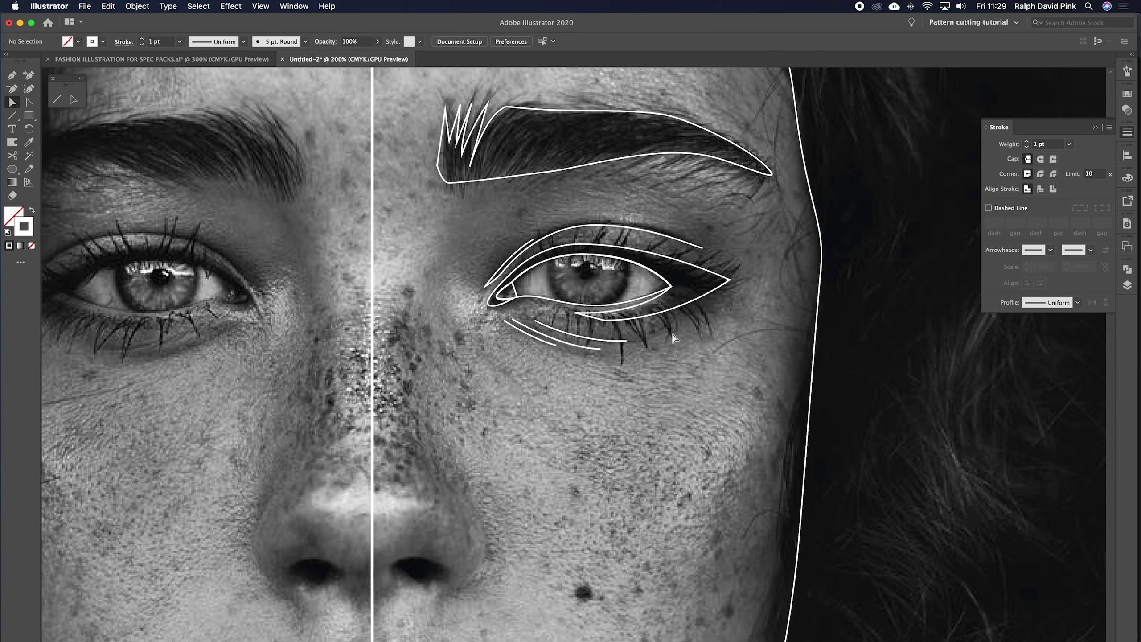
Move the lash-line point at the eye opening's outer corner slightly outwards and down, and refine the curve running to the lower lid
{"action": "key", "text": "super+minus"}
{"action": "key", "text": "super+minus"}
{"action": "left_click_drag", "start_coordinate": [674, 342], "coordinate": [729, 277]}
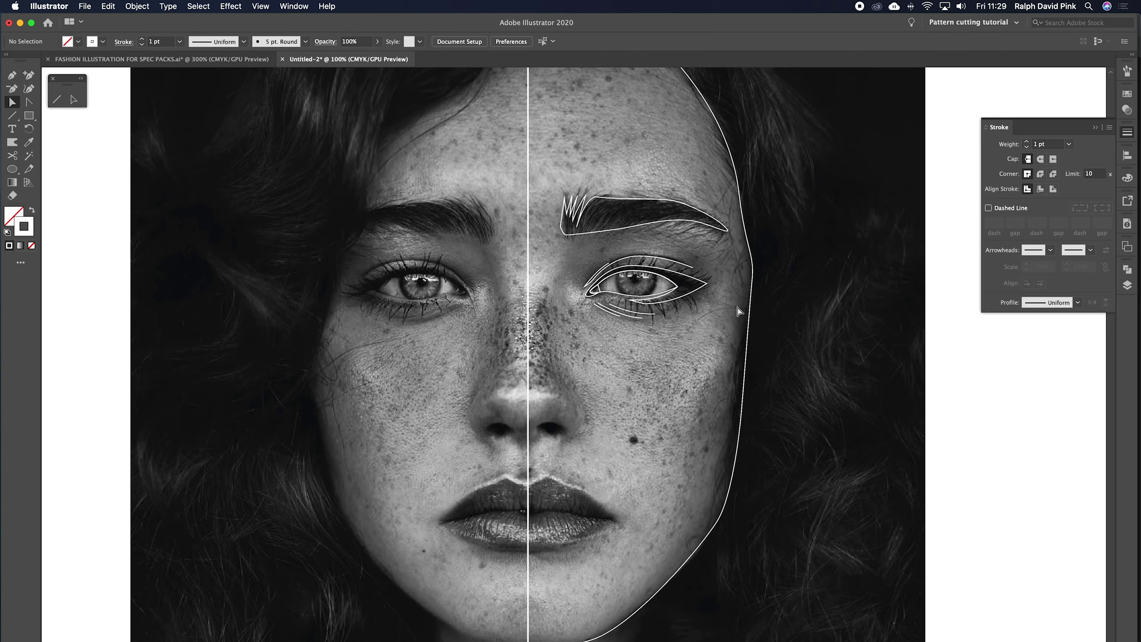
{"action": "key", "text": "super+equal"}
{"action": "key", "text": "super+equal"}
{"action": "key", "text": "super+equal"}
{"action": "scroll", "coordinate": [695, 291], "scroll_direction": "up", "scroll_amount": 5}
{"action": "scroll", "coordinate": [696, 291], "scroll_direction": "right", "scroll_amount": 3}
{"action": "left_click", "coordinate": [653, 350]}
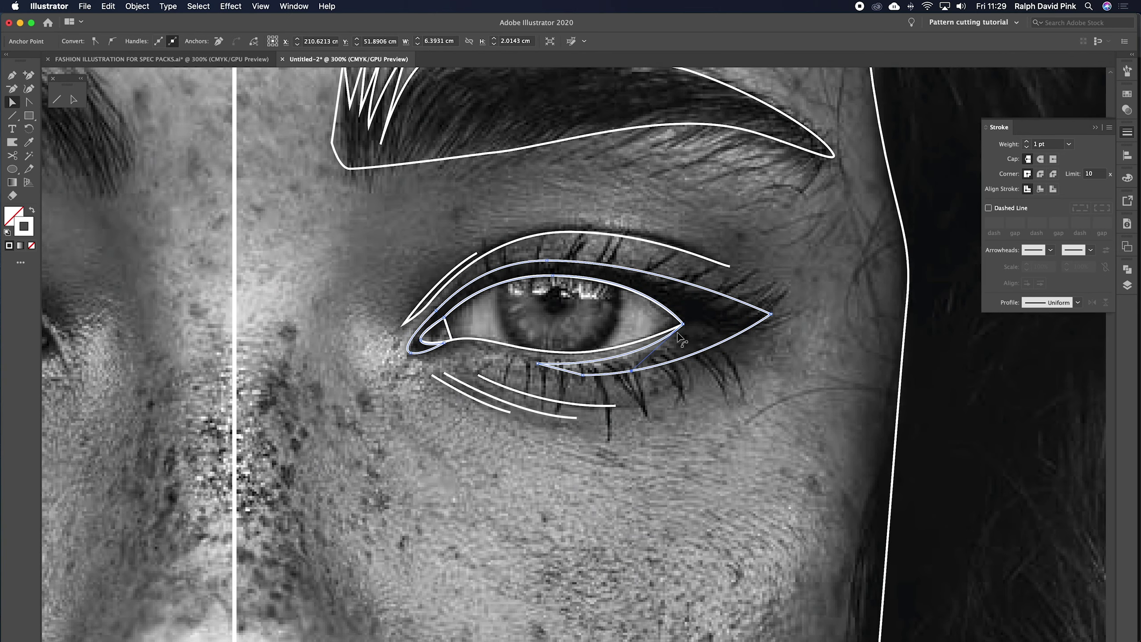
{"action": "left_click_drag", "start_coordinate": [685, 327], "coordinate": [690, 331]}
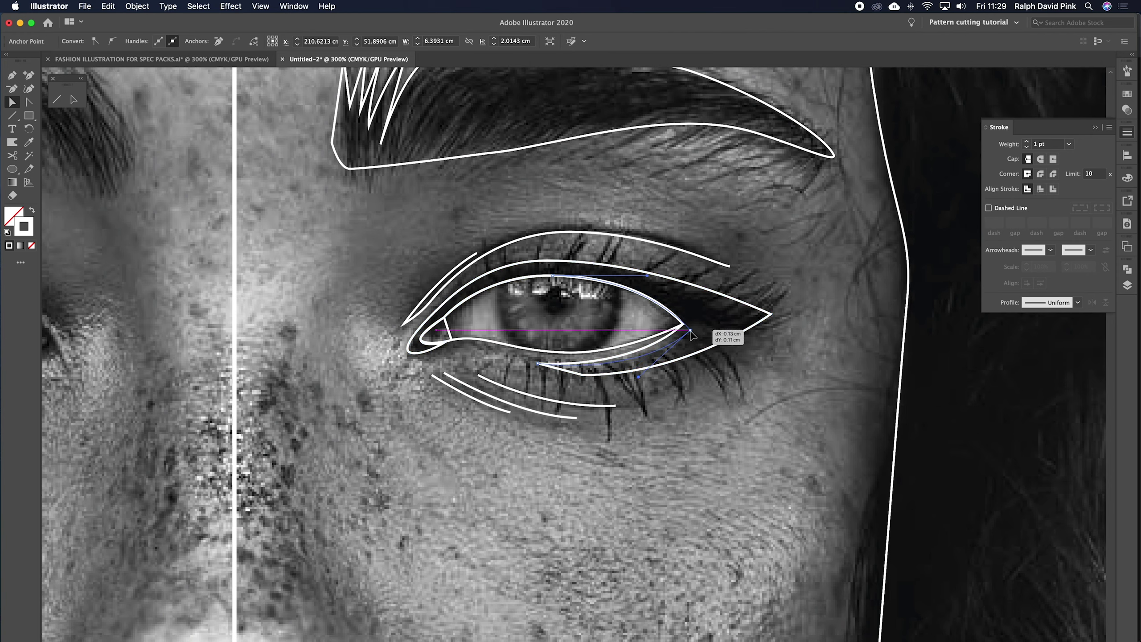
{"action": "left_click", "coordinate": [664, 371]}
{"action": "left_click_drag", "start_coordinate": [639, 378], "coordinate": [632, 371]}
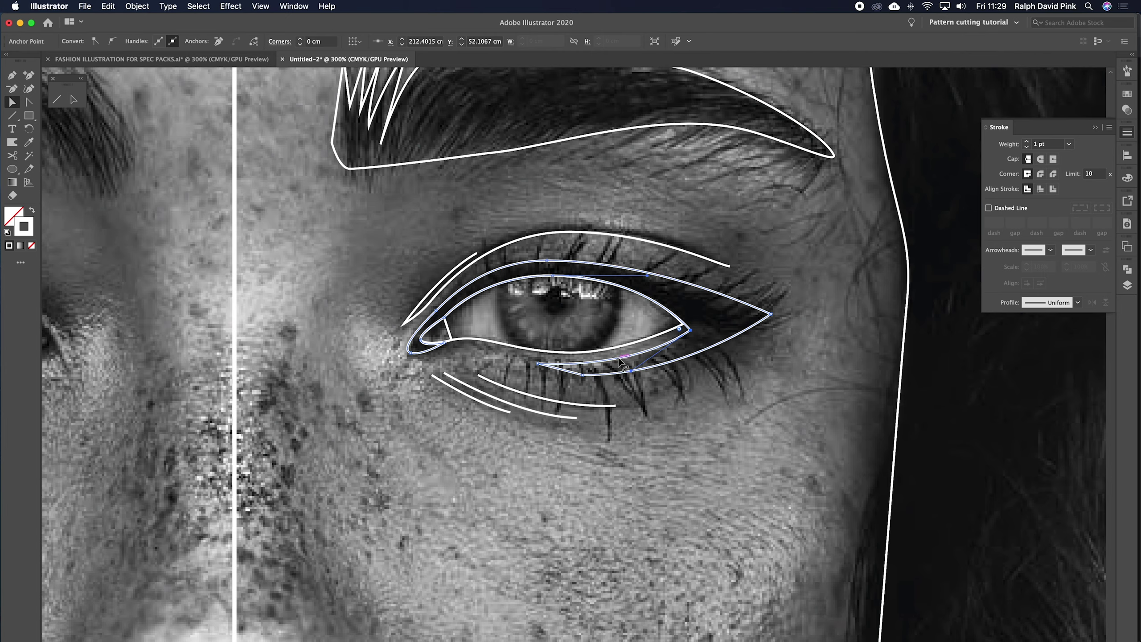
{"action": "left_click_drag", "start_coordinate": [632, 371], "coordinate": [623, 372]}
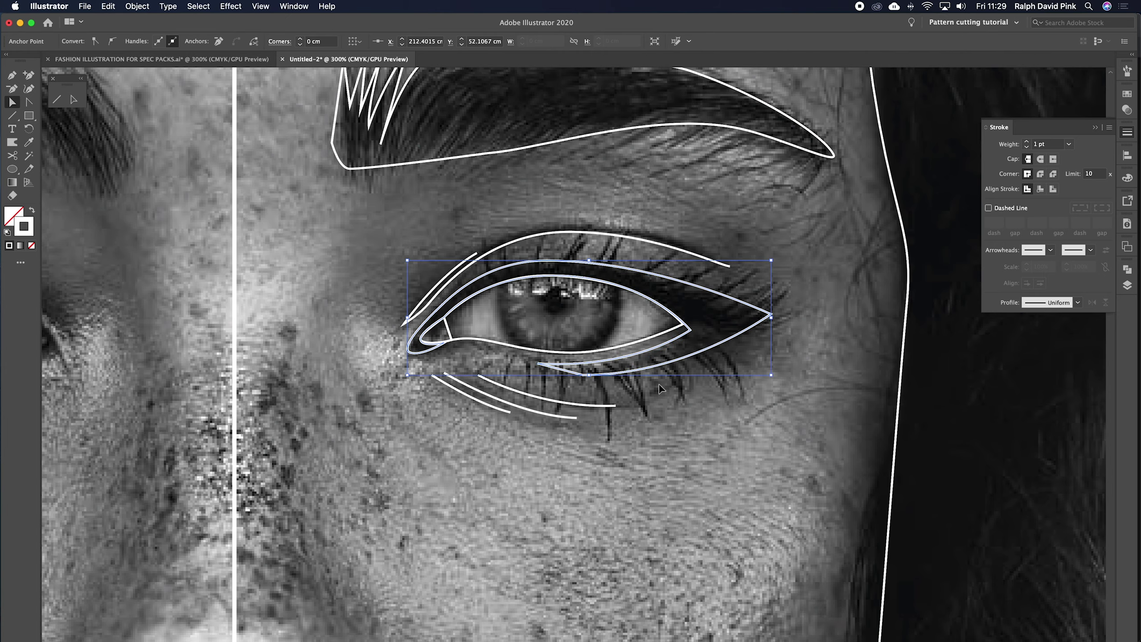
Trace the nostril on the outlined half of the face as a small closed curved shape
{"action": "key", "text": "super+minus"}
{"action": "key", "text": "super+minus"}
{"action": "key", "text": "super+minus"}
{"action": "left_click", "coordinate": [662, 355]}
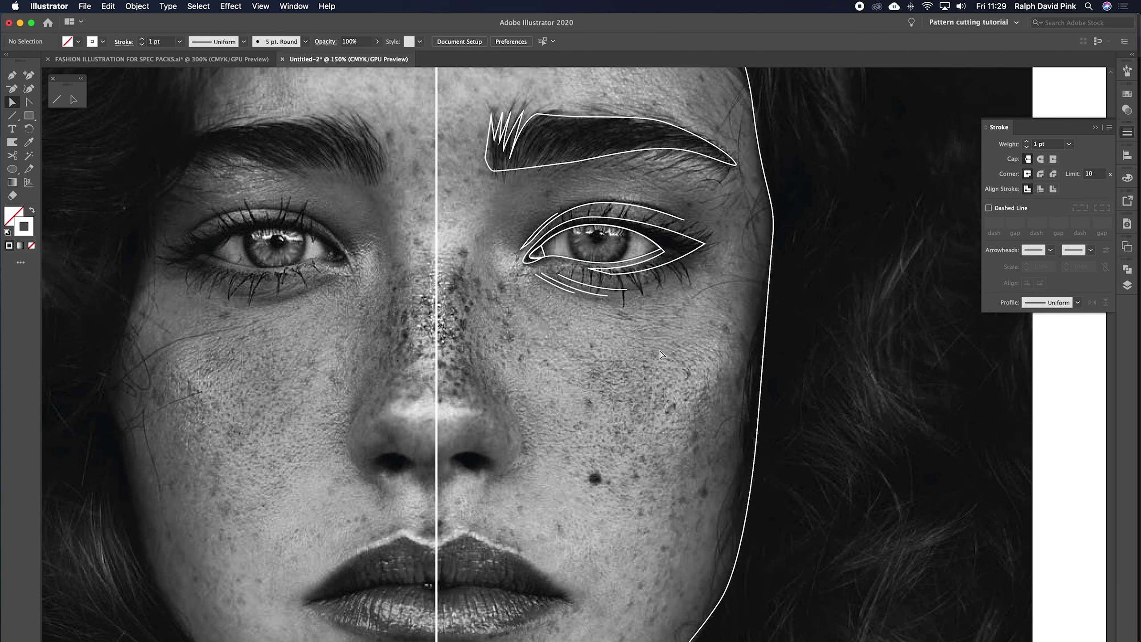
{"action": "left_click", "coordinate": [12, 75]}
{"action": "scroll", "coordinate": [508, 336], "scroll_direction": "down", "scroll_amount": 5}
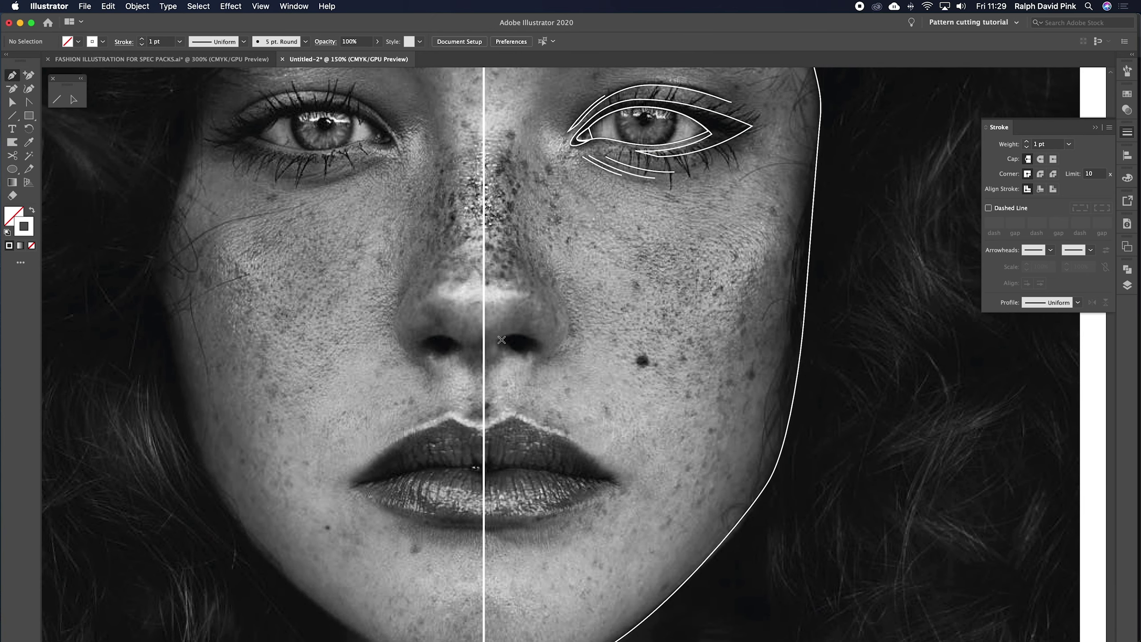
{"action": "left_click_drag", "start_coordinate": [499, 346], "coordinate": [540, 348]}
{"action": "left_click", "coordinate": [533, 349]}
{"action": "left_click_drag", "start_coordinate": [524, 354], "coordinate": [521, 352]}
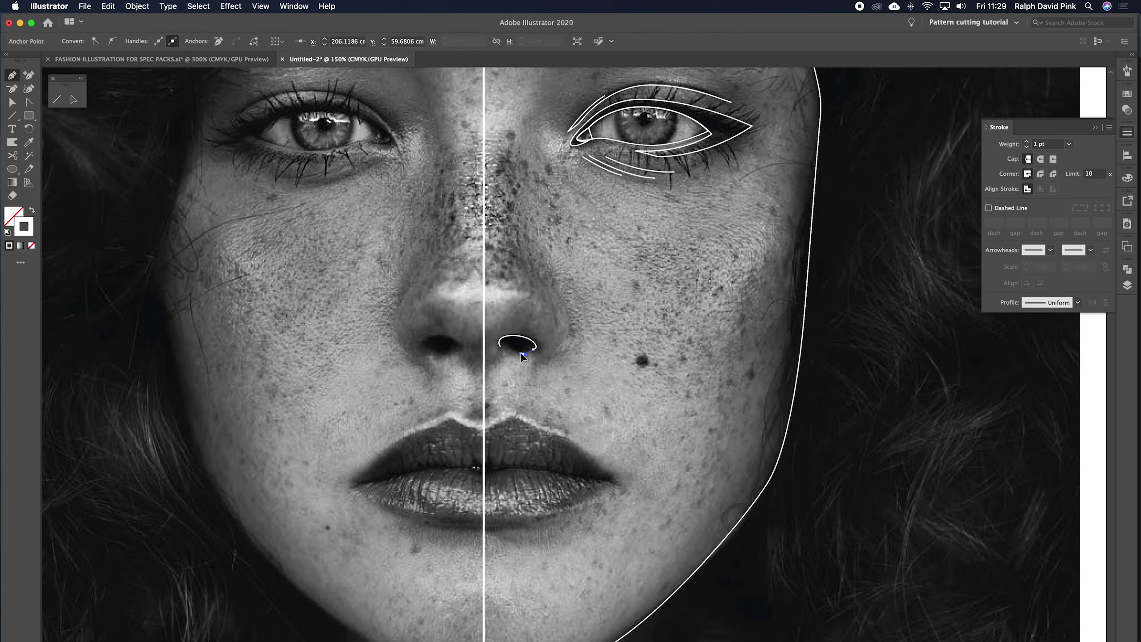
{"action": "left_click", "coordinate": [501, 345]}
{"action": "left_click", "coordinate": [13, 102]}
Draw an open curve around the outer wing of the nose beside the nostril, without continuing it up the nose bridge
{"action": "left_click", "coordinate": [11, 75]}
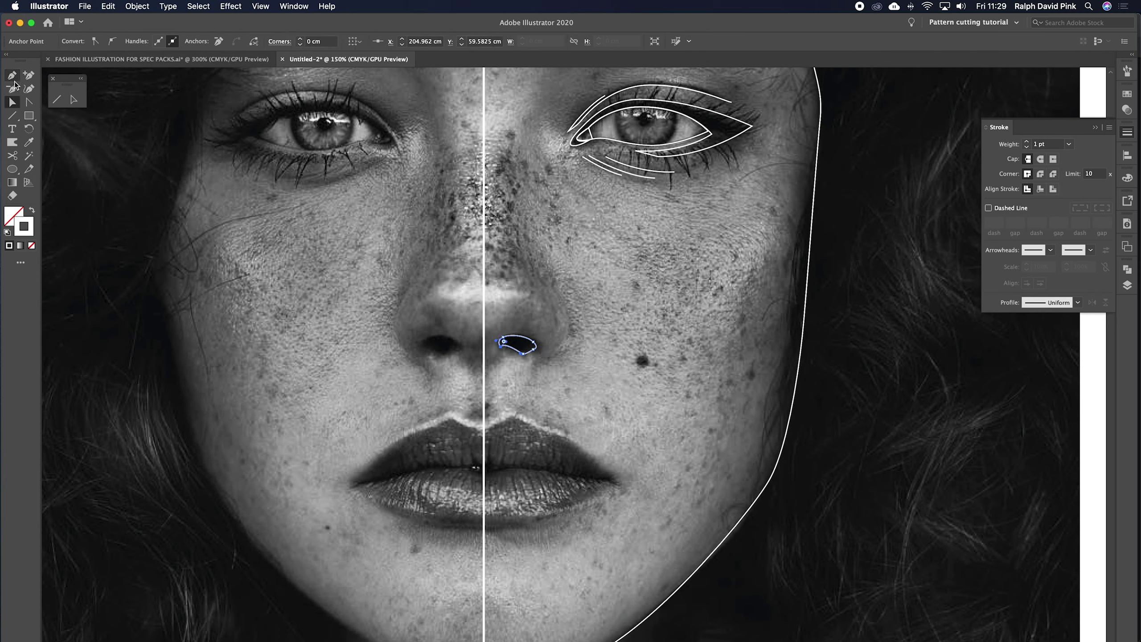
{"action": "mouse_move", "coordinate": [548, 358]}
{"action": "left_mouse_down"}
{"action": "mouse_move", "coordinate": [568, 321]}
{"action": "mouse_move", "coordinate": [546, 280]}
{"action": "left_mouse_up"}
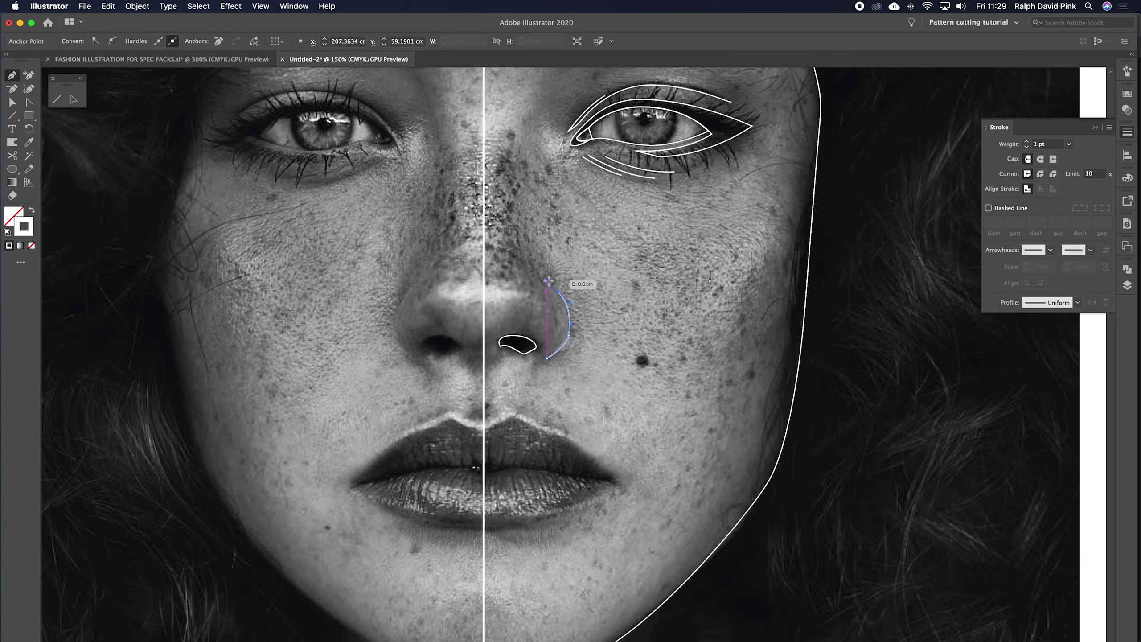
{"action": "left_click_drag", "start_coordinate": [522, 132], "coordinate": [523, 121]}
{"action": "left_click_drag", "start_coordinate": [535, 197], "coordinate": [559, 330]}
{"action": "key", "text": "super+z"}
{"action": "key", "text": "v"}
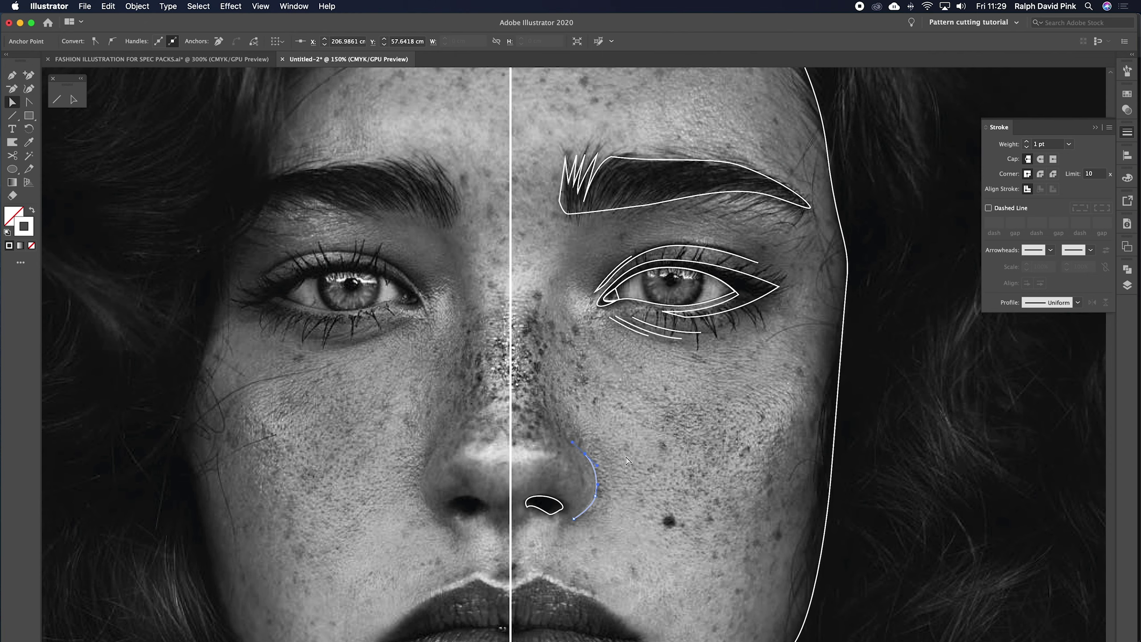
{"action": "left_click", "coordinate": [593, 511]}
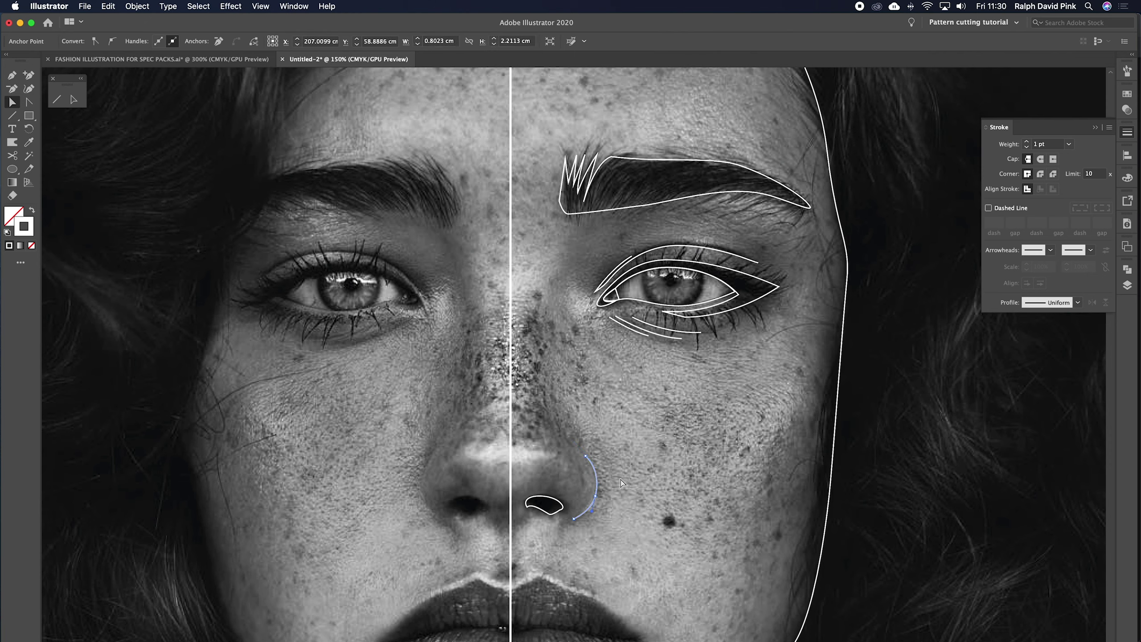
{"action": "left_click", "coordinate": [631, 459]}
Draw an open curve for the side of the nose bridge, from below the eyebrow's inner end down past the inner eye corner
{"action": "key", "text": "p"}
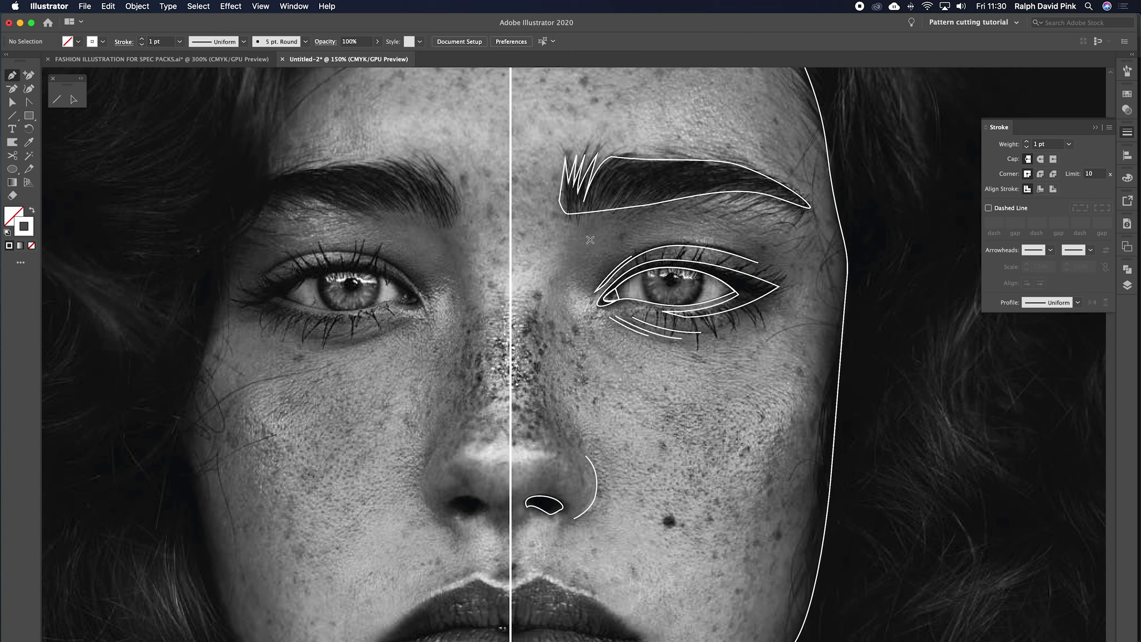
{"action": "left_click", "coordinate": [583, 225]}
{"action": "left_click", "coordinate": [545, 301]}
{"action": "left_click_drag", "start_coordinate": [534, 350], "coordinate": [546, 307]}
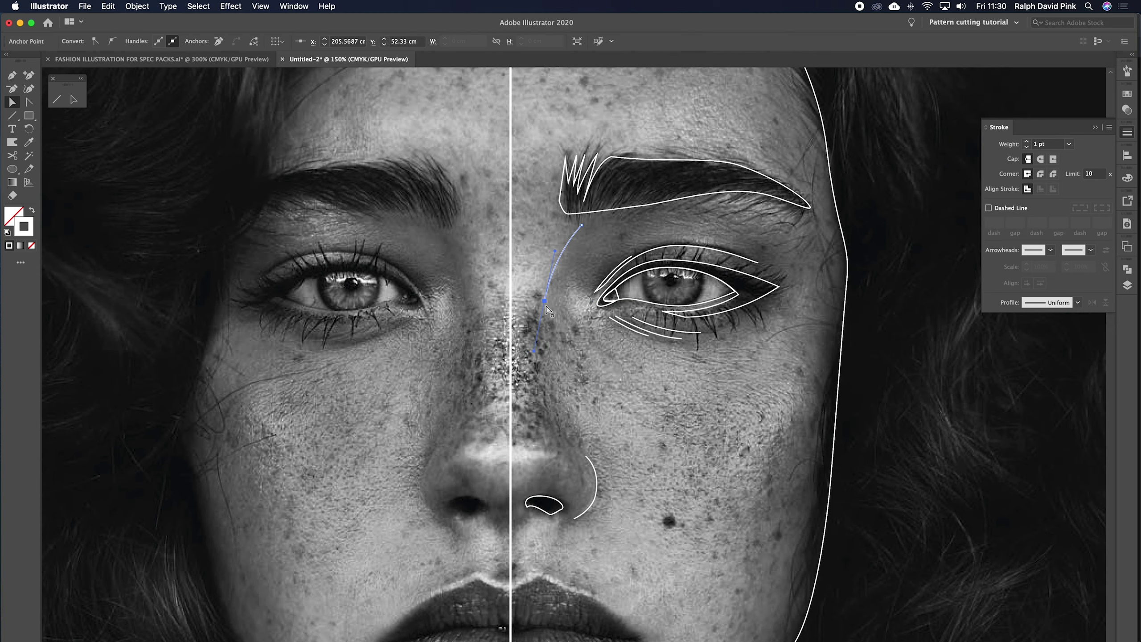
Double the nose-bridge curve back at its upper end into a narrow flared shape and refine its bend beside the inner eye corner
{"action": "left_click_drag", "start_coordinate": [583, 225], "coordinate": [544, 292]}
{"action": "key", "text": "super+equal"}
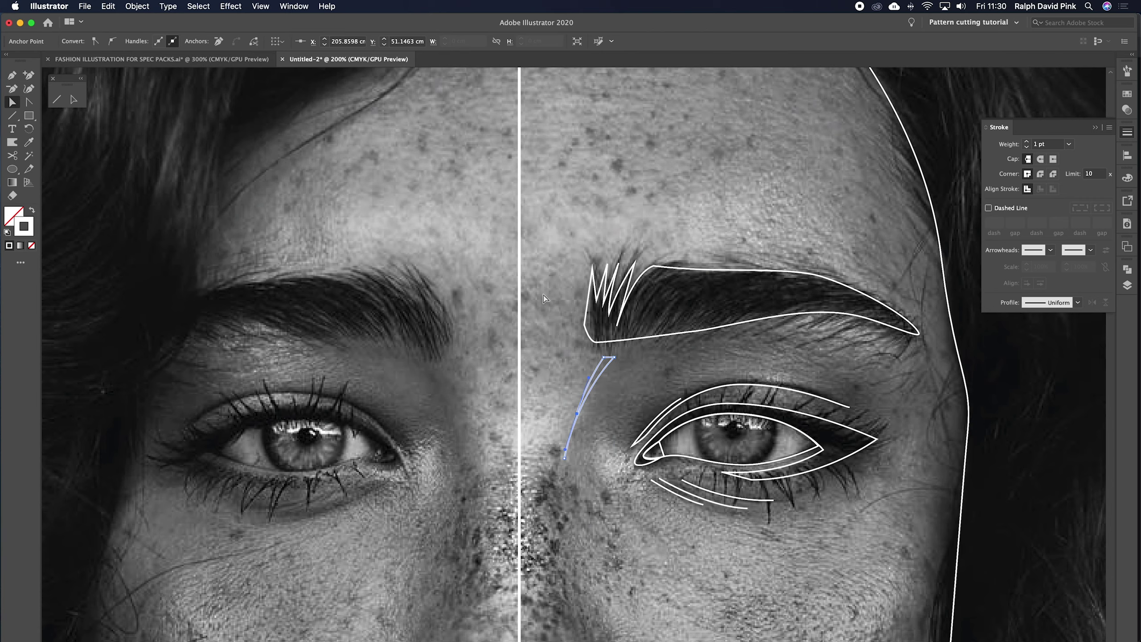
{"action": "left_click_drag", "start_coordinate": [543, 293], "coordinate": [543, 183]}
{"action": "left_click_drag", "start_coordinate": [563, 347], "coordinate": [560, 383]}
{"action": "left_click_drag", "start_coordinate": [573, 316], "coordinate": [572, 274]}
{"action": "left_click", "coordinate": [587, 315]}
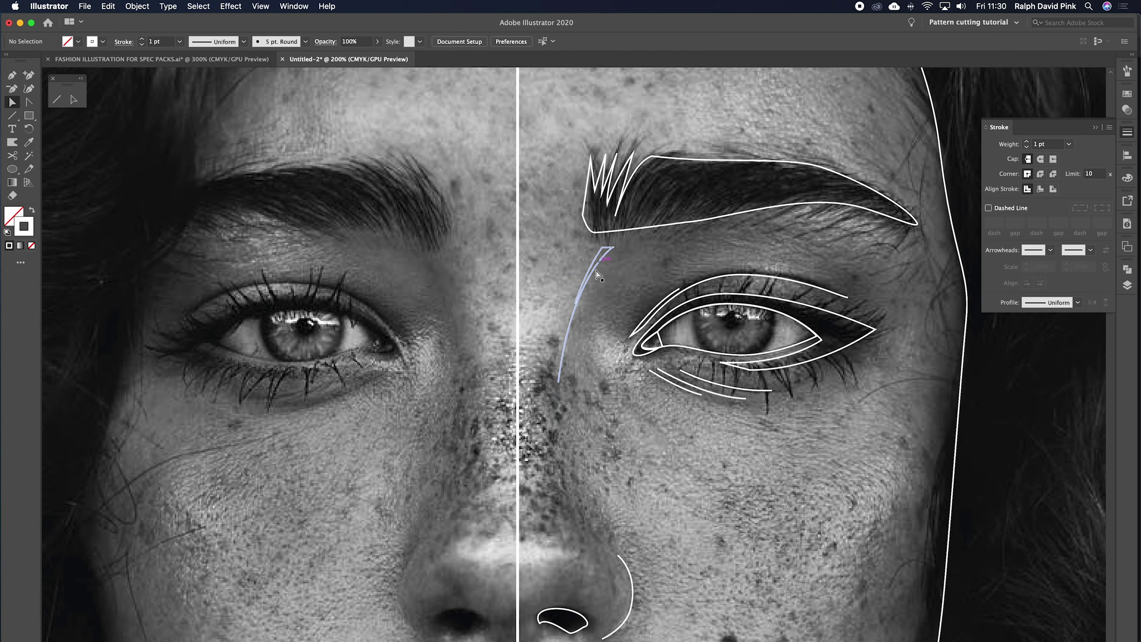
{"action": "key", "text": "super+minus"}
{"action": "key", "text": "super+minus"}
{"action": "scroll", "coordinate": [607, 344], "scroll_direction": "down", "scroll_amount": 2}
{"action": "left_click", "coordinate": [583, 348]}
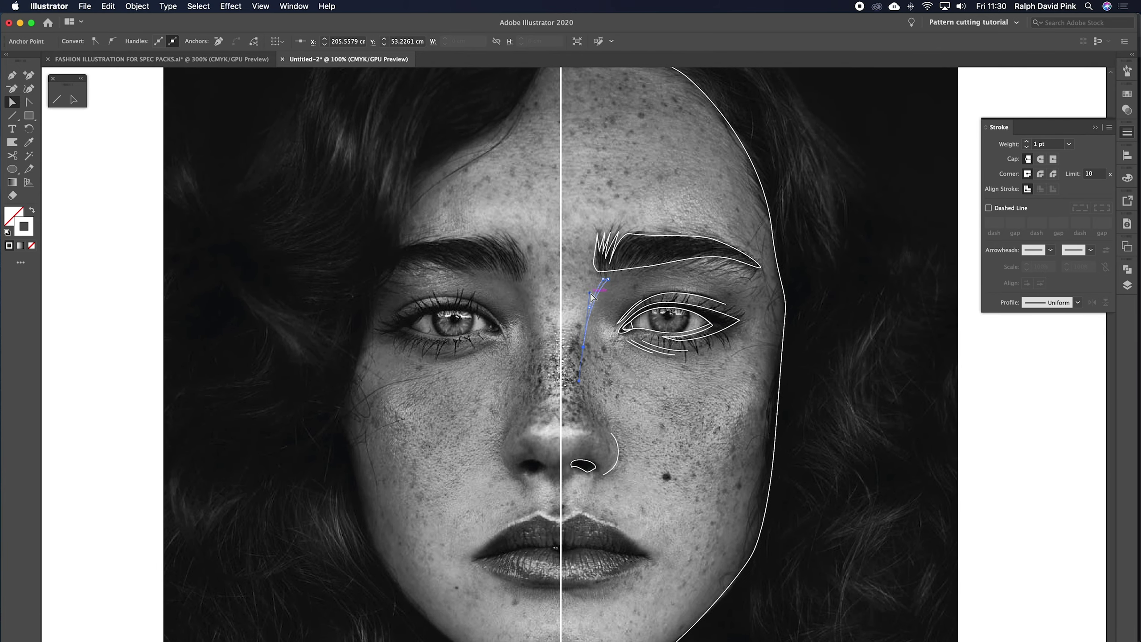
{"action": "key", "text": "Delete"}
{"action": "left_click", "coordinate": [617, 380]}
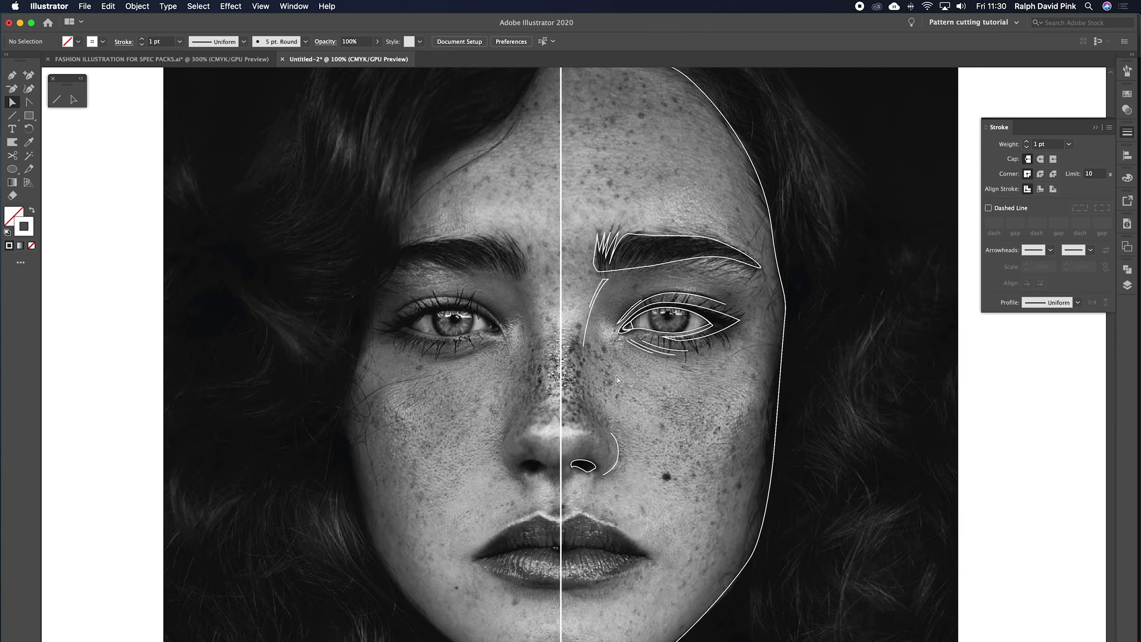
Trace the outlined half of the mouth from the centre of the upper lip over its peak, around the mouth corner to the lower lip's centre
{"action": "left_click_drag", "start_coordinate": [633, 427], "coordinate": [631, 261]}
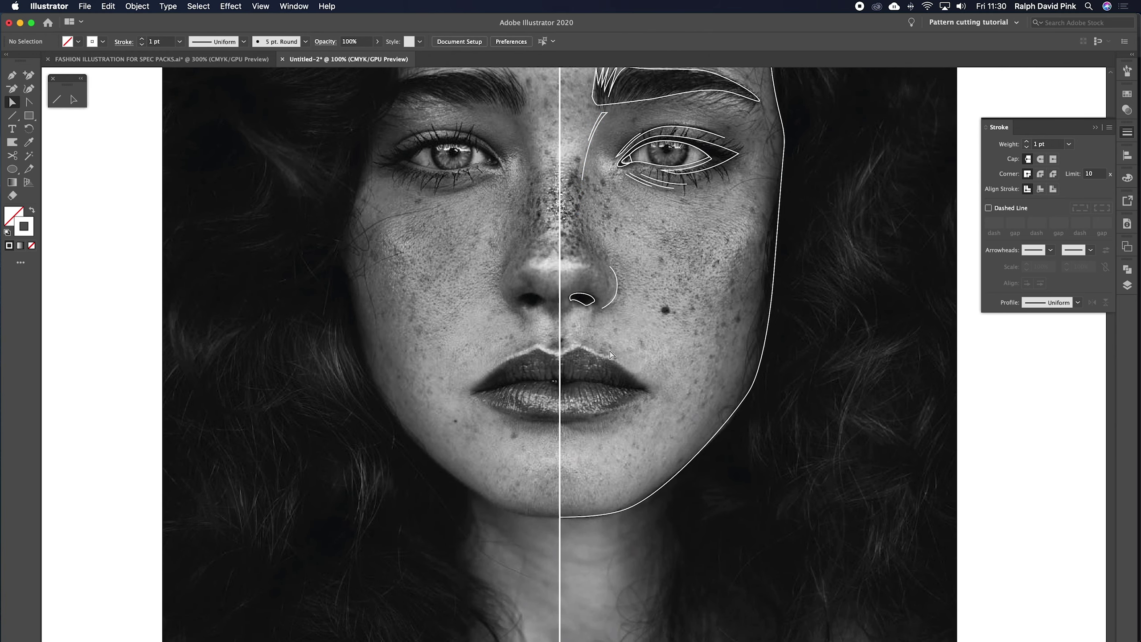
{"action": "key", "text": "p"}
{"action": "key", "text": "super+equal"}
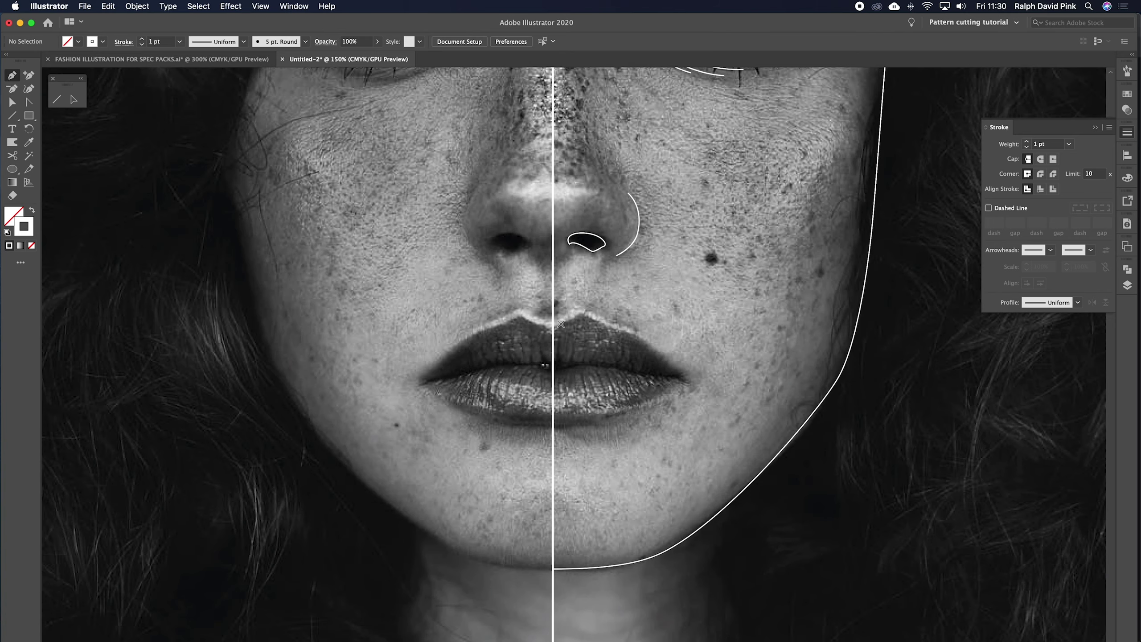
{"action": "left_click_drag", "start_coordinate": [564, 330], "coordinate": [585, 318]}
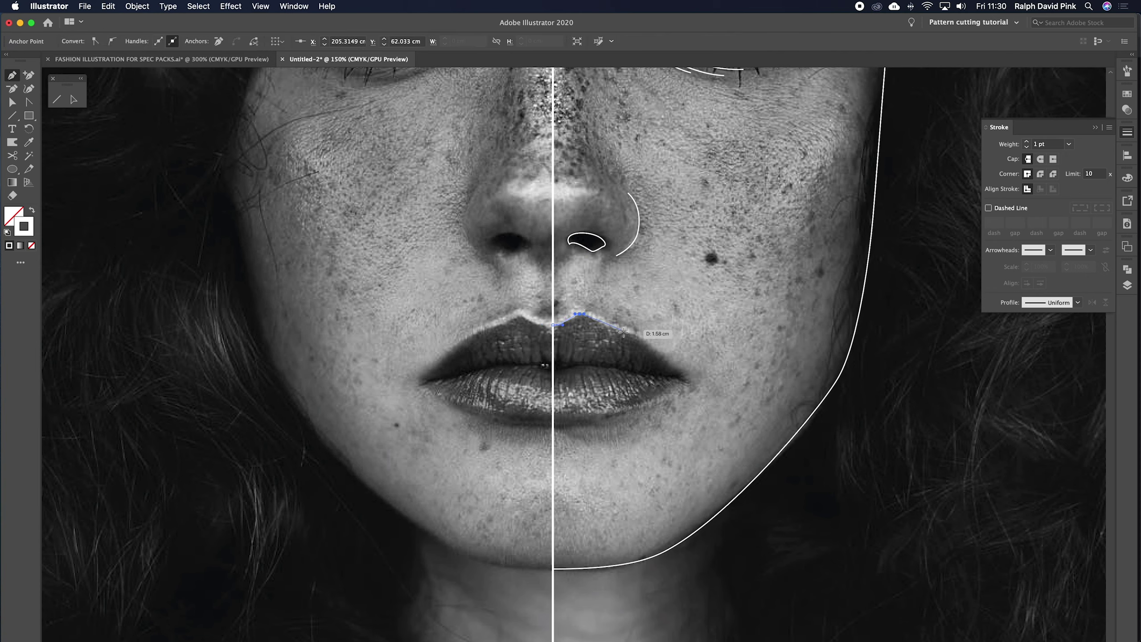
{"action": "left_click_drag", "start_coordinate": [680, 373], "coordinate": [723, 414]}
{"action": "left_click", "coordinate": [679, 373]}
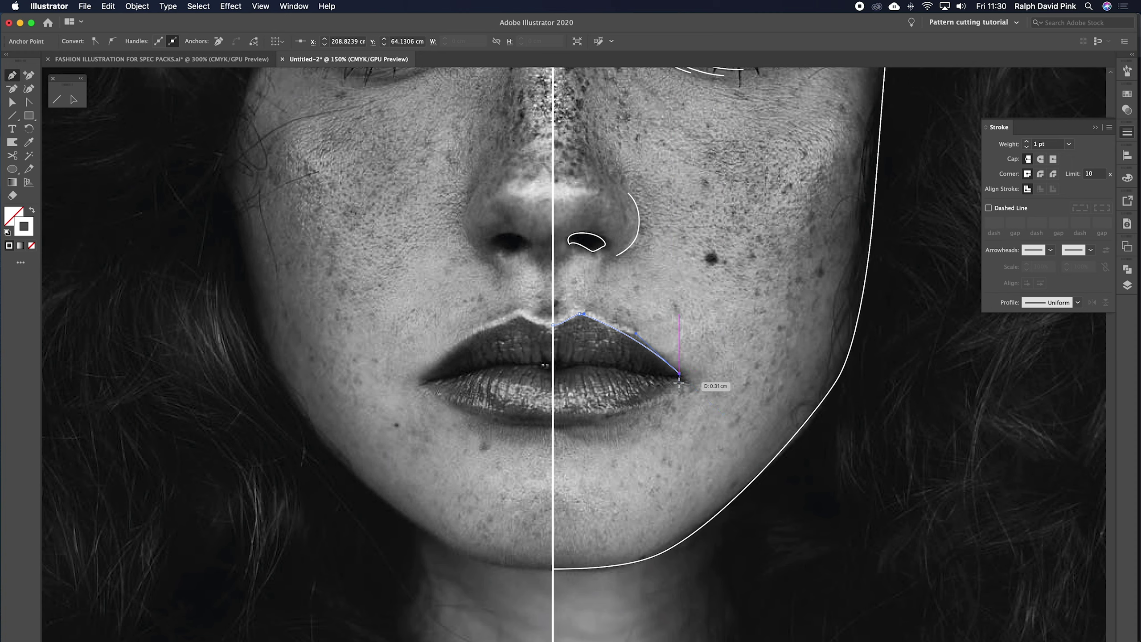
{"action": "left_click", "coordinate": [680, 381]}
{"action": "left_click", "coordinate": [672, 381]}
{"action": "left_click_drag", "start_coordinate": [553, 424], "coordinate": [486, 433]}
{"action": "key", "text": "v"}
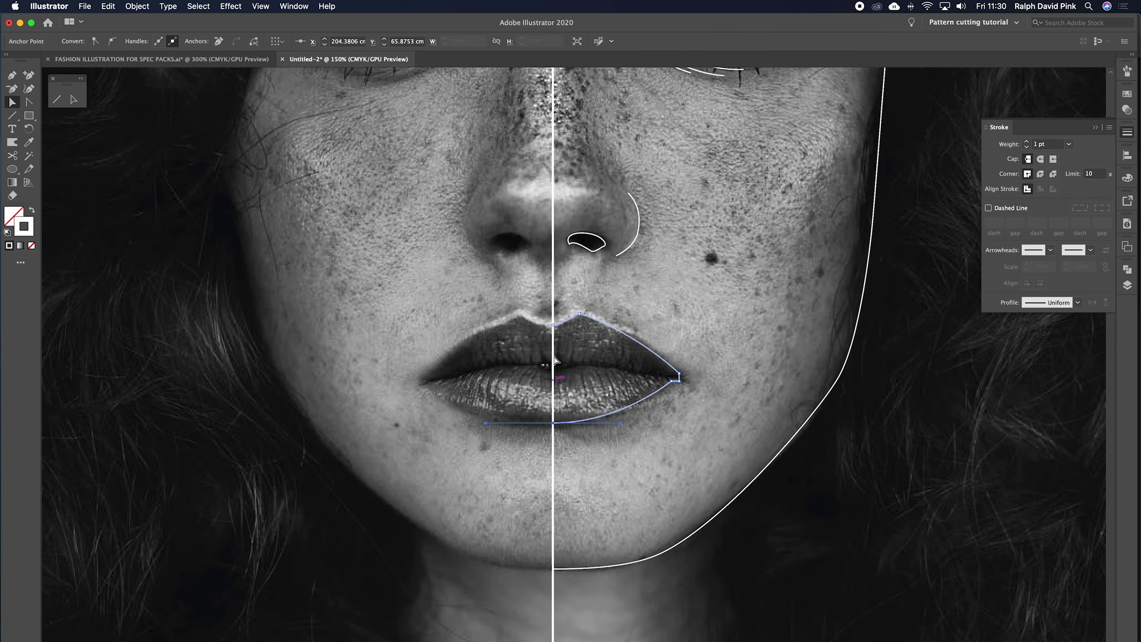
Soften the squared end of the lip outline at the mouth corner into a small rounded tip
{"action": "scroll", "coordinate": [555, 360], "scroll_direction": "up", "scroll_amount": 5}
{"action": "scroll", "coordinate": [561, 346], "scroll_direction": "down", "scroll_amount": 5}
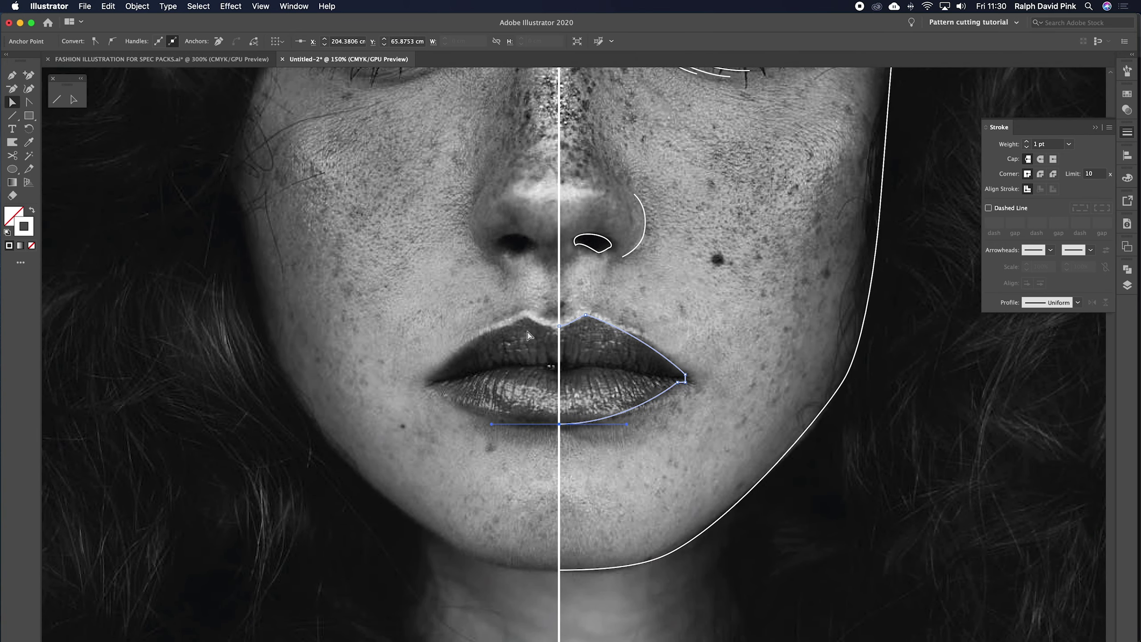
{"action": "scroll", "coordinate": [562, 359], "scroll_direction": "right", "scroll_amount": 3}
{"action": "scroll", "coordinate": [562, 360], "scroll_direction": "down", "scroll_amount": 2}
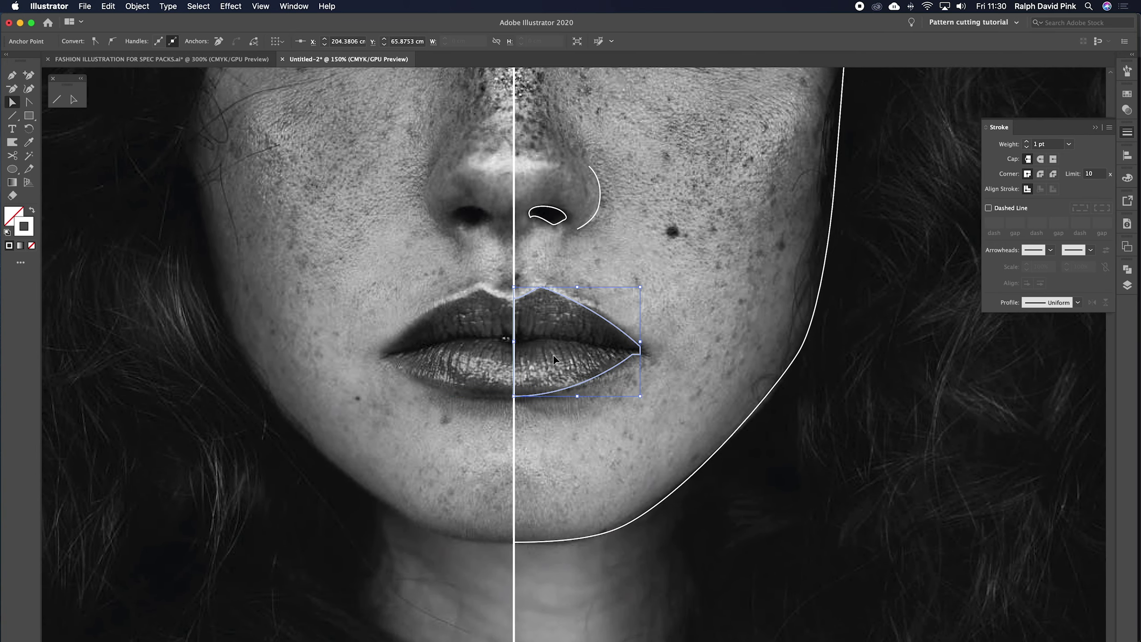
{"action": "key", "text": "super+plus"}
{"action": "left_click_drag", "start_coordinate": [687, 371], "coordinate": [614, 367]}
{"action": "left_click_drag", "start_coordinate": [592, 409], "coordinate": [604, 410]}
{"action": "key", "text": "a"}
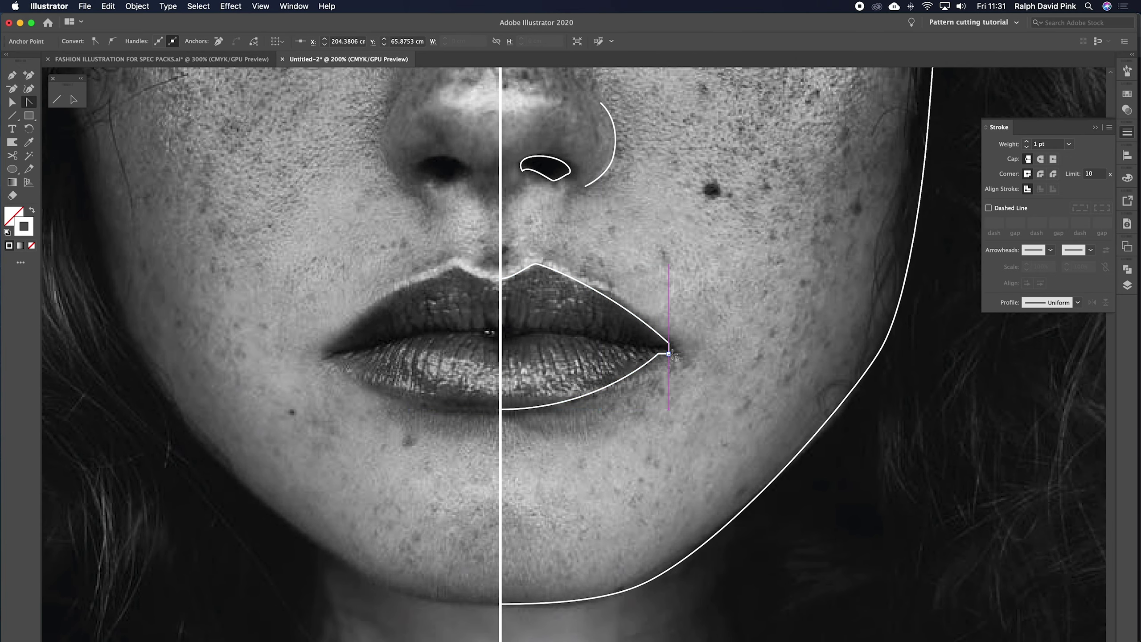
{"action": "left_click", "coordinate": [667, 359]}
{"action": "key", "text": "v"}
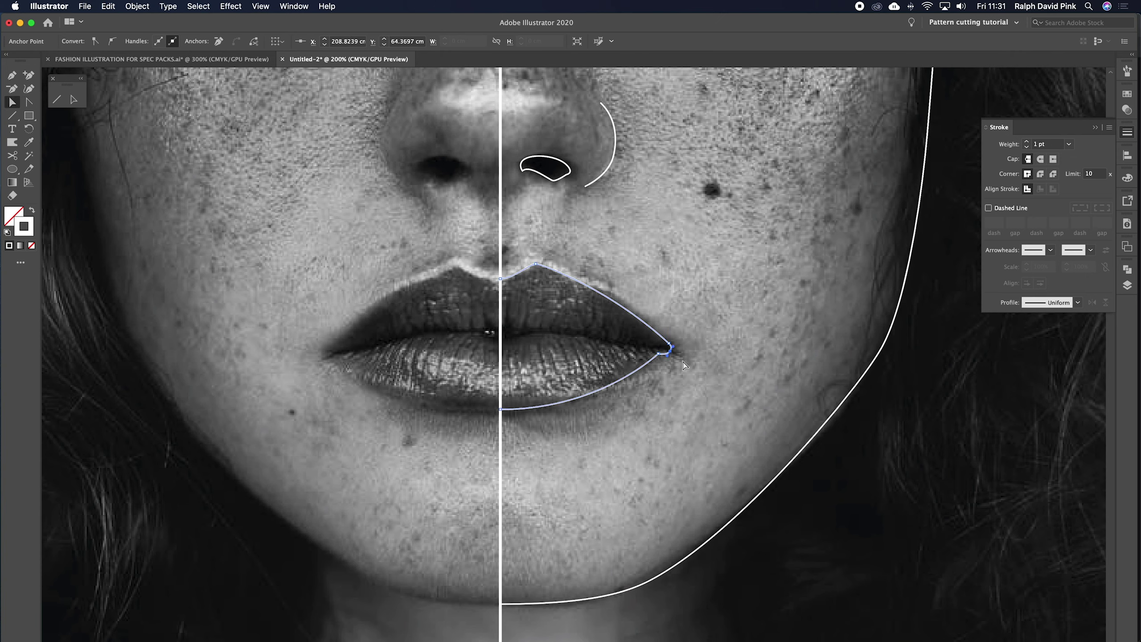
{"action": "left_click", "coordinate": [701, 312]}
Draw the parting line between the lips from the centre line to the mouth corner, with a short second stroke near the centre
{"action": "key", "text": "p"}
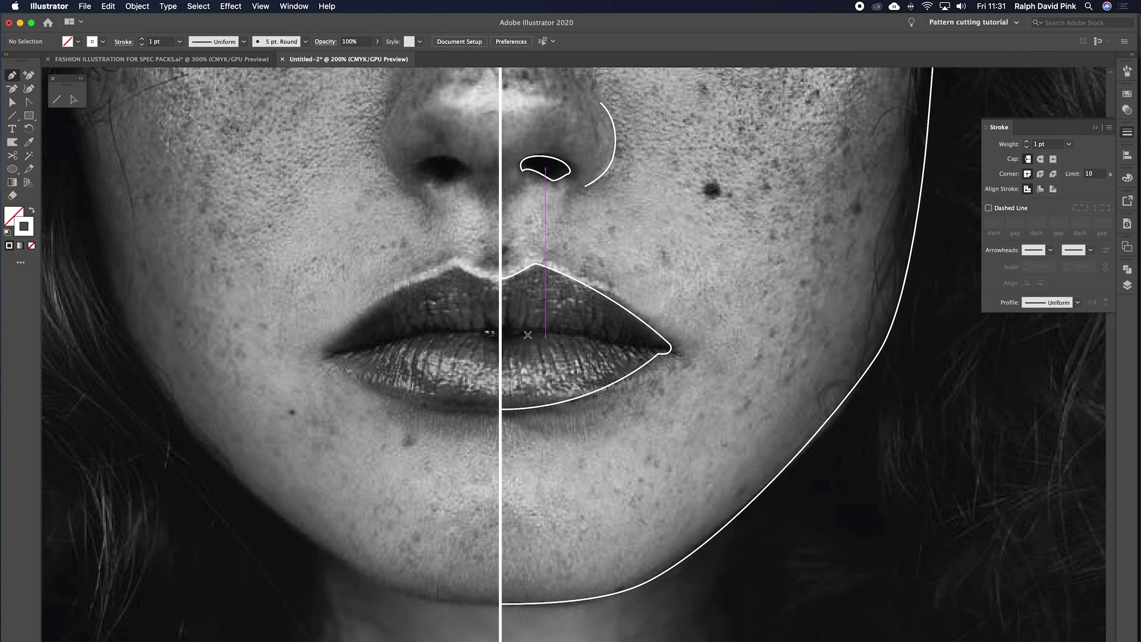
{"action": "left_click", "coordinate": [500, 335]}
{"action": "left_click_drag", "start_coordinate": [594, 340], "coordinate": [652, 351]}
{"action": "left_click", "coordinate": [629, 331], "text": "super"}
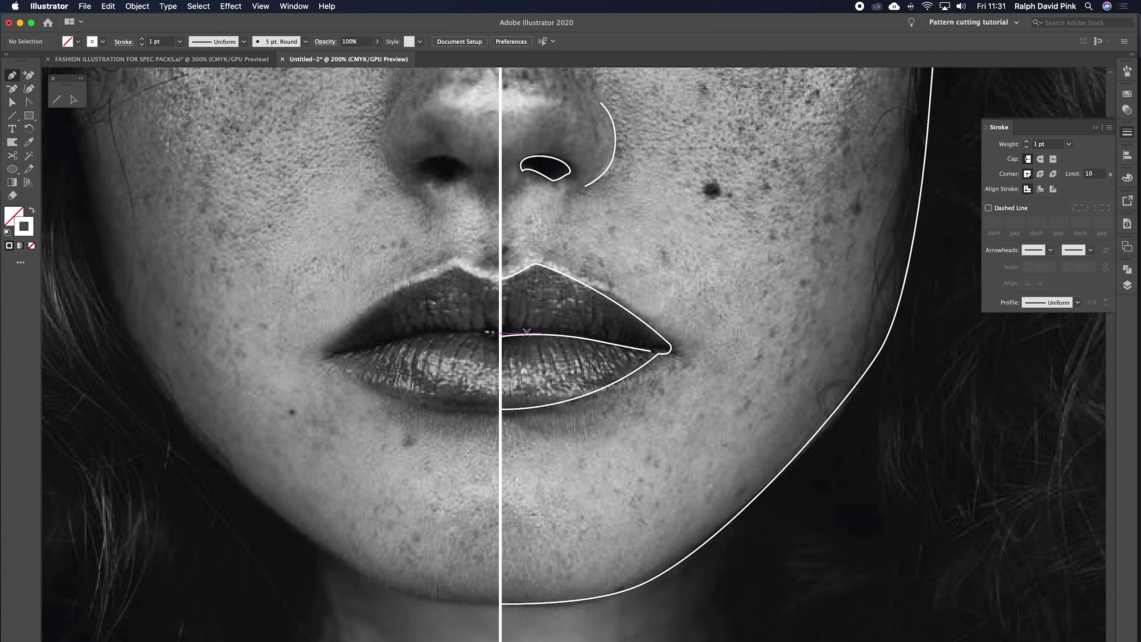
{"action": "left_click", "coordinate": [501, 334]}
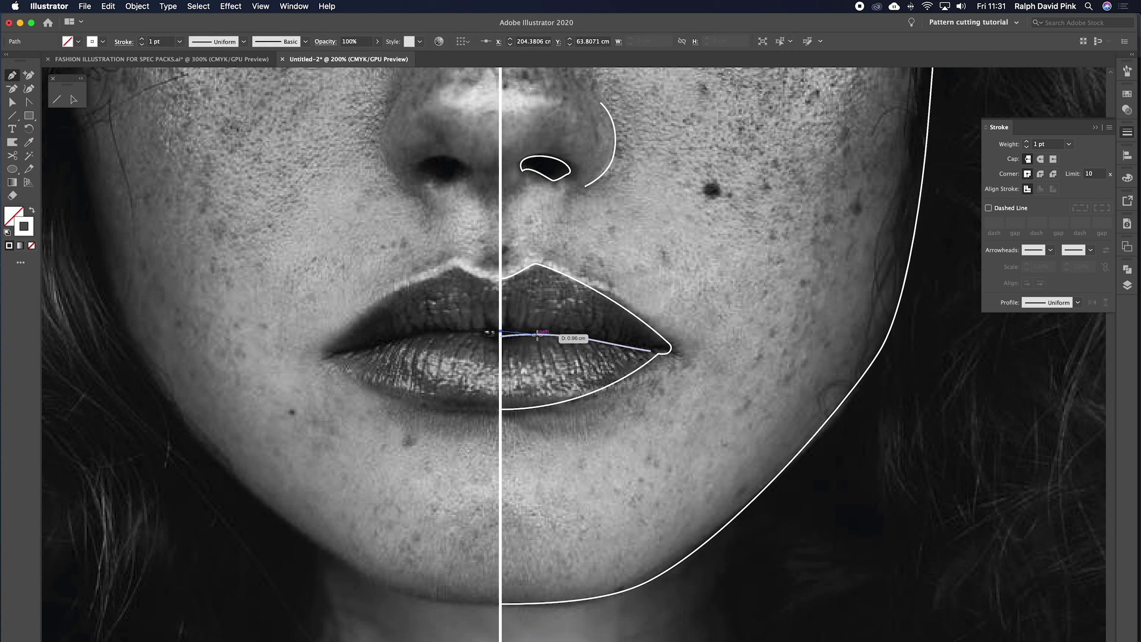
{"action": "left_click_drag", "start_coordinate": [539, 334], "coordinate": [560, 333]}
{"action": "key", "text": "a"}
{"action": "left_click", "coordinate": [558, 318]}
{"action": "left_click", "coordinate": [540, 333]}
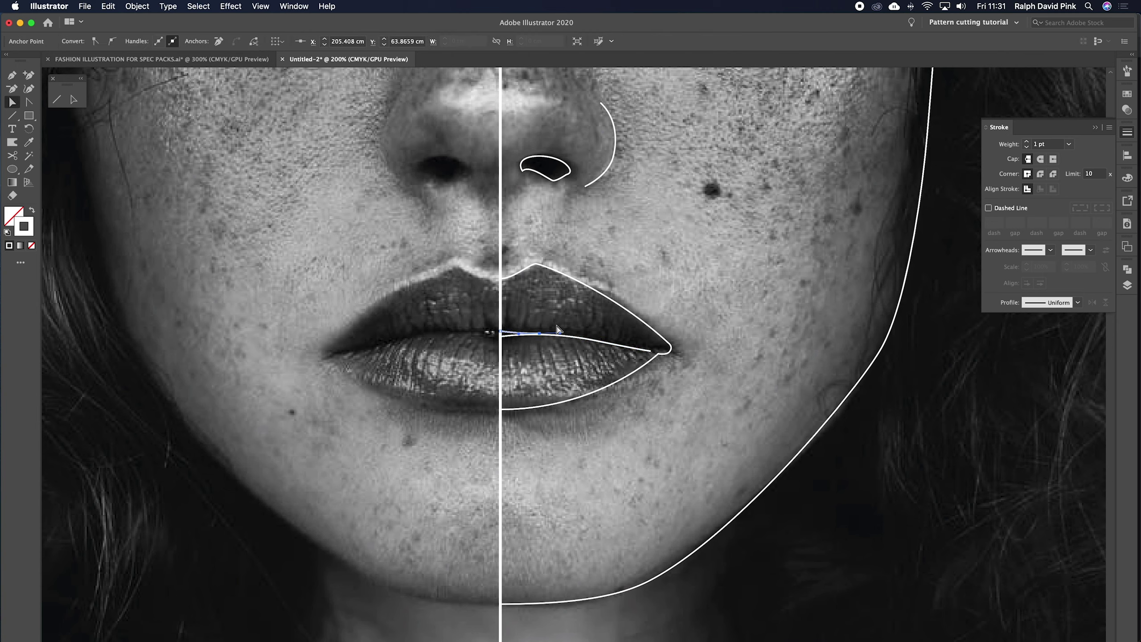
{"action": "left_click", "coordinate": [554, 316], "text": "super"}
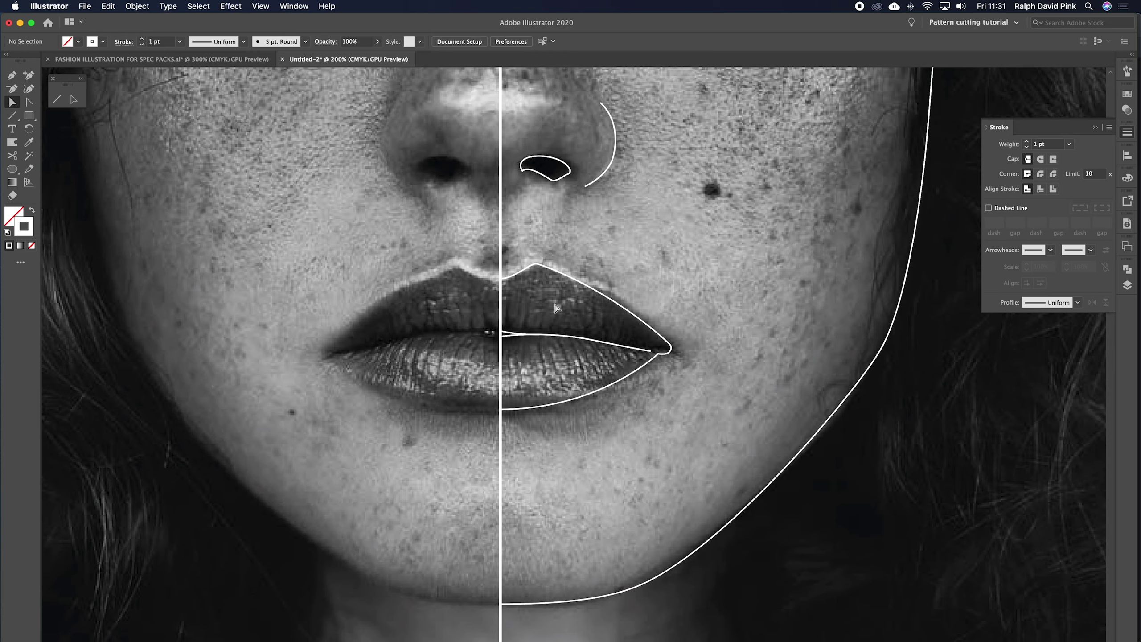
Review the traced half of the face against the whole portrait photo
{"action": "key", "text": "super+minus"}
{"action": "key", "text": "super+minus"}
{"action": "key", "text": "super+minus"}
{"action": "key", "text": "super+minus"}
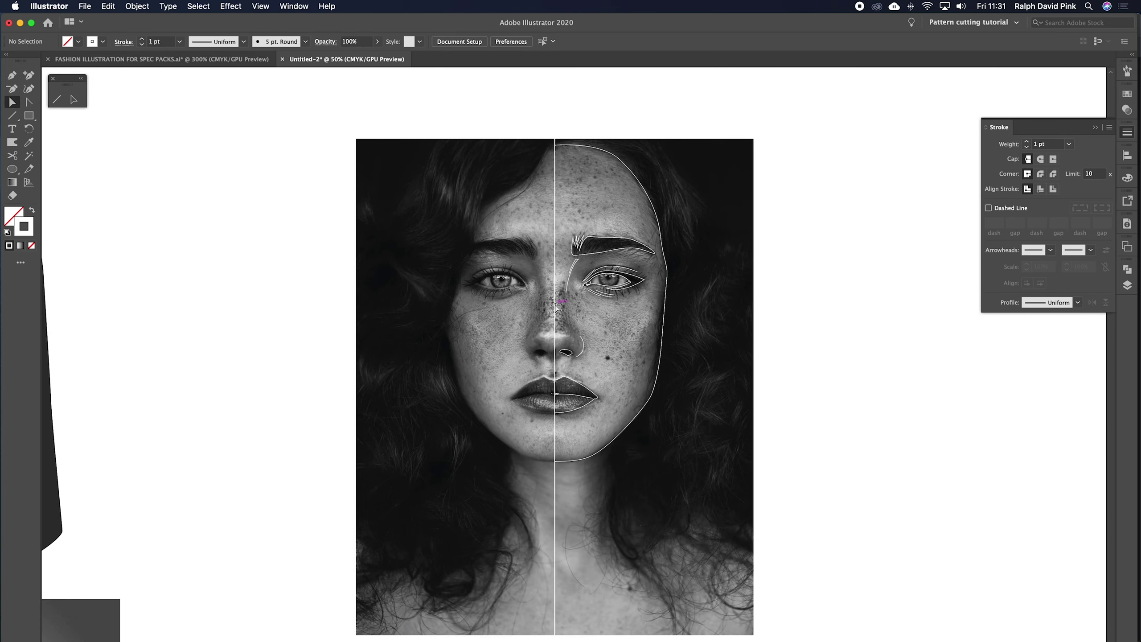
{"action": "key", "text": "super+equal"}
{"action": "left_click_drag", "start_coordinate": [629, 326], "coordinate": [645, 396]}
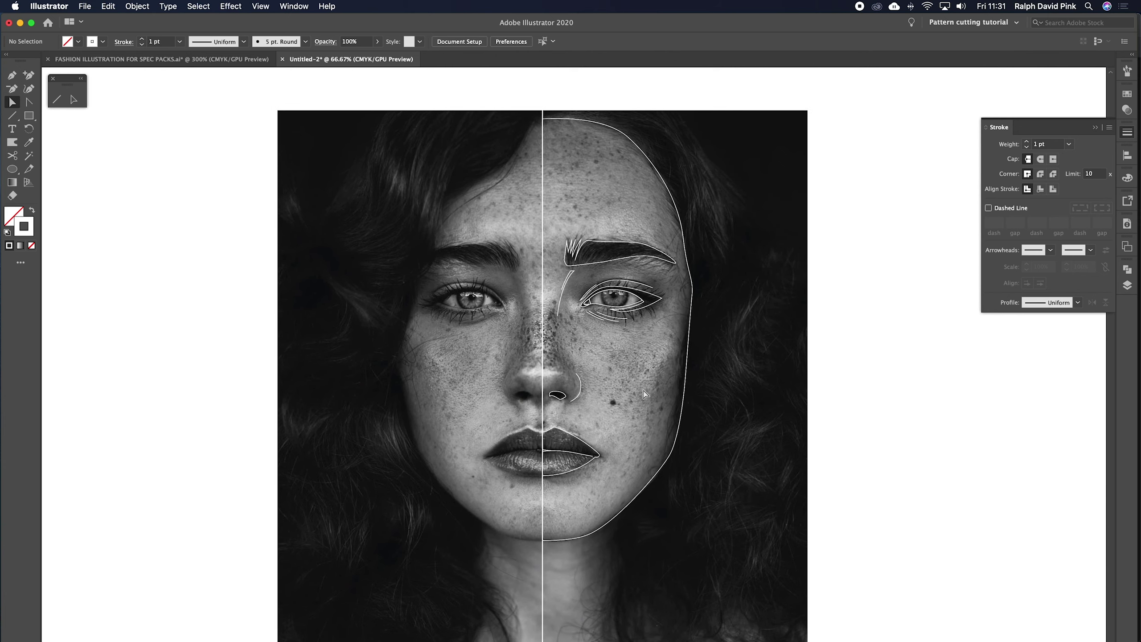
{"action": "scroll", "coordinate": [520, 311], "scroll_direction": "left", "scroll_amount": 5}
{"action": "scroll", "coordinate": [520, 311], "scroll_direction": "up", "scroll_amount": 1}
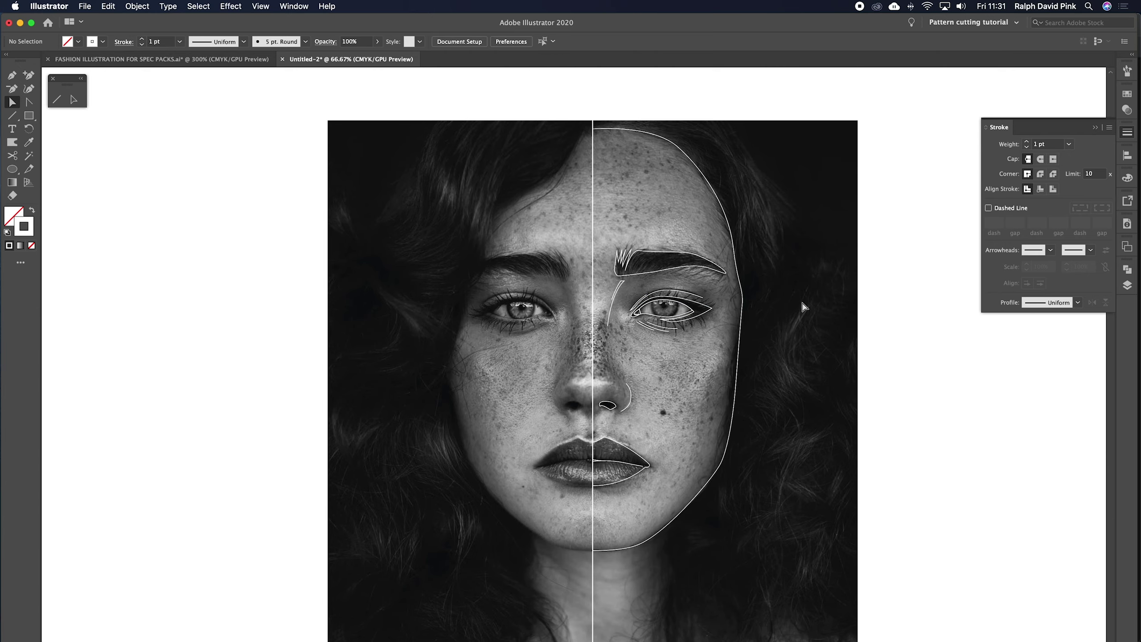
{"action": "key", "text": "super+minus"}
{"action": "scroll", "coordinate": [806, 309], "scroll_direction": "down", "scroll_amount": 2}
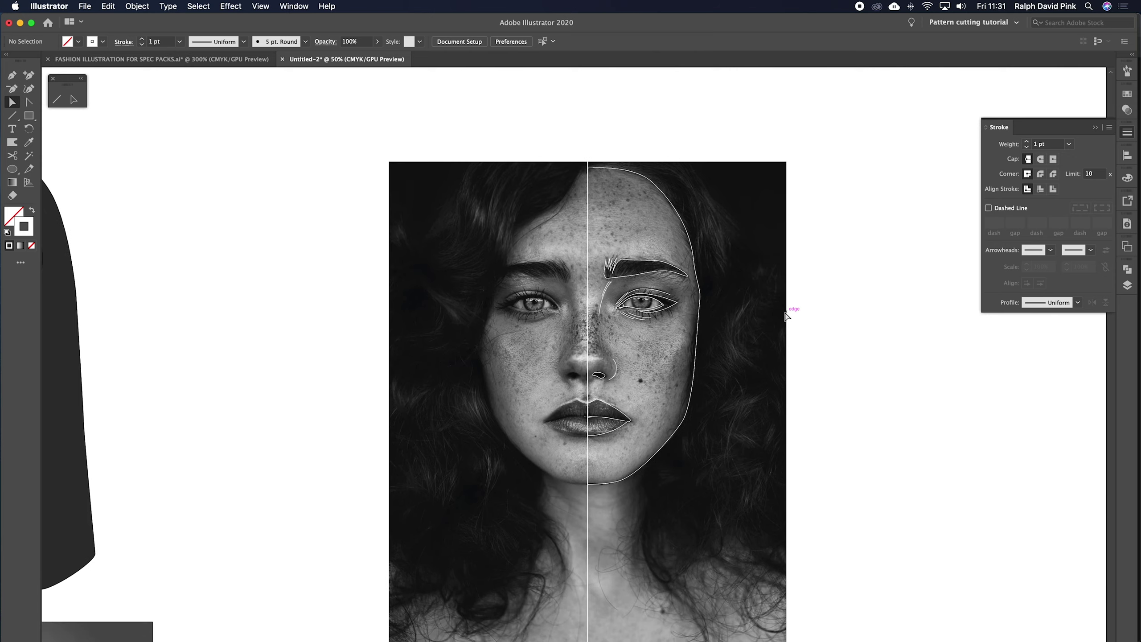
Unlock all locked objects in the document
{"action": "left_click", "coordinate": [74, 100]}
{"action": "left_click", "coordinate": [138, 7]}
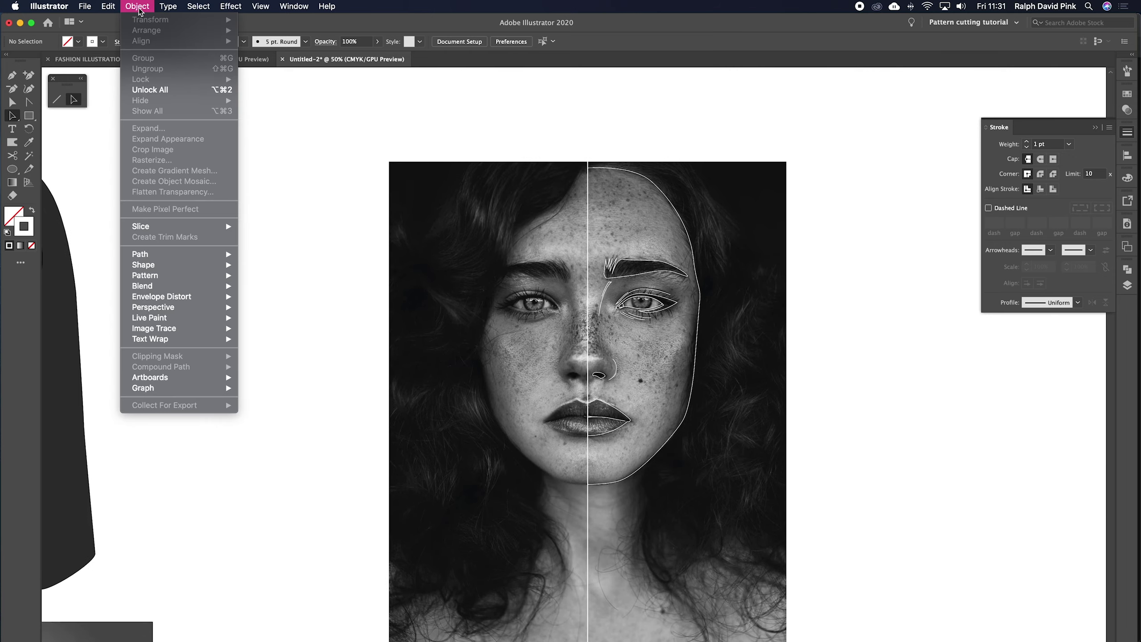
{"action": "left_click", "coordinate": [151, 90]}
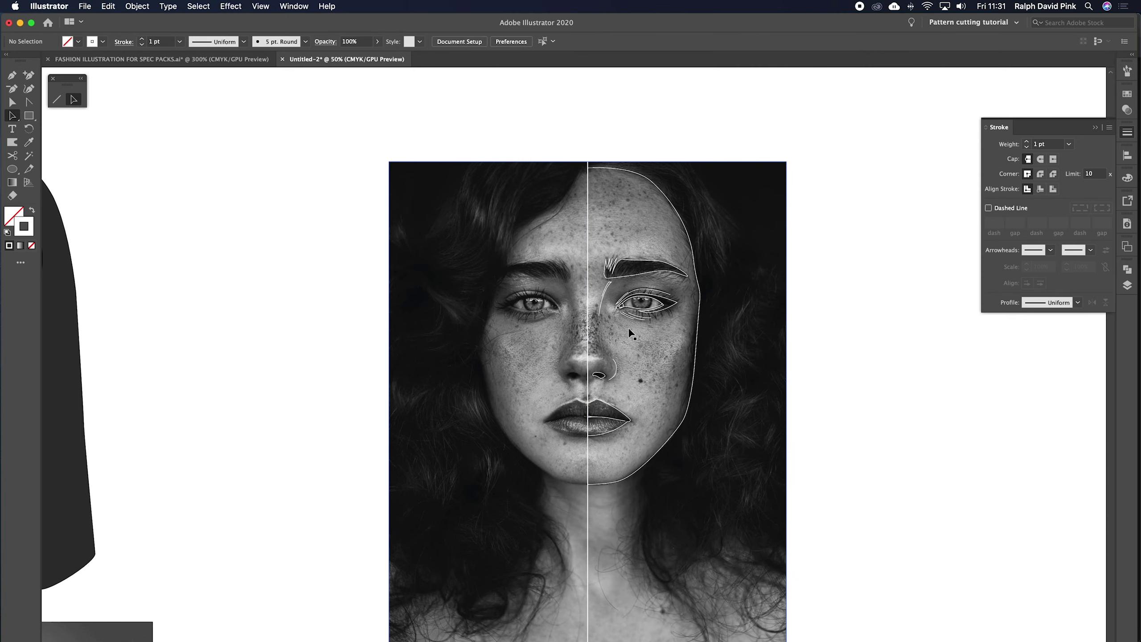
Try moving the portrait photo sideways and down from behind the traced lines, and undo the move
{"action": "mouse_move", "coordinate": [477, 331]}
{"action": "left_mouse_down"}
{"action": "mouse_move", "coordinate": [377, 392]}
{"action": "mouse_move", "coordinate": [444, 366]}
{"action": "left_mouse_up"}
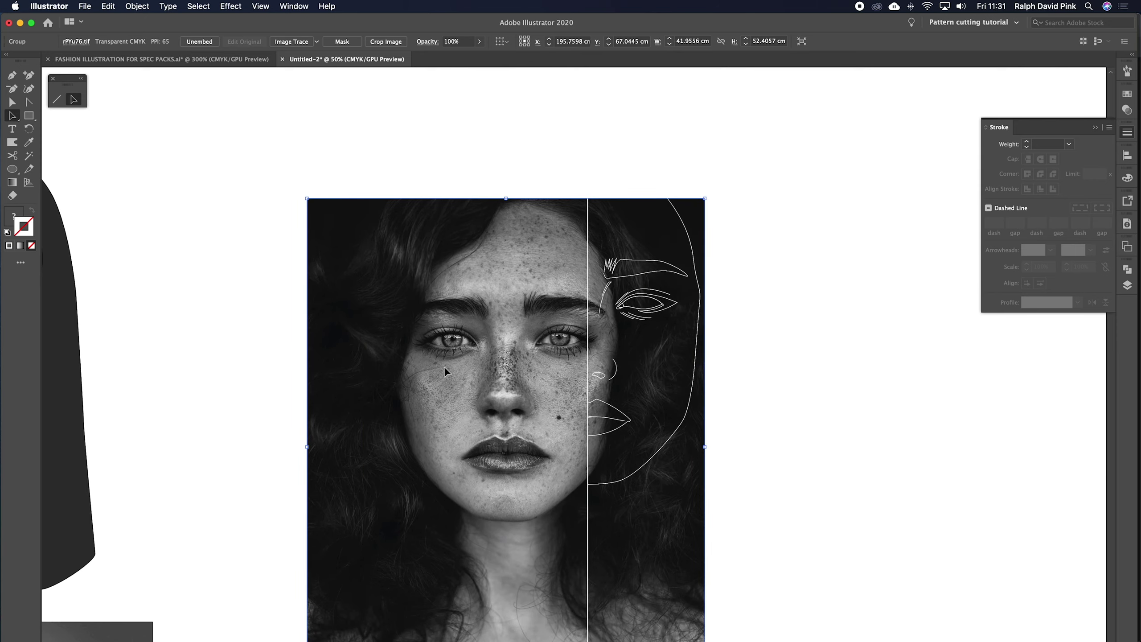
{"action": "key", "text": "super+z"}
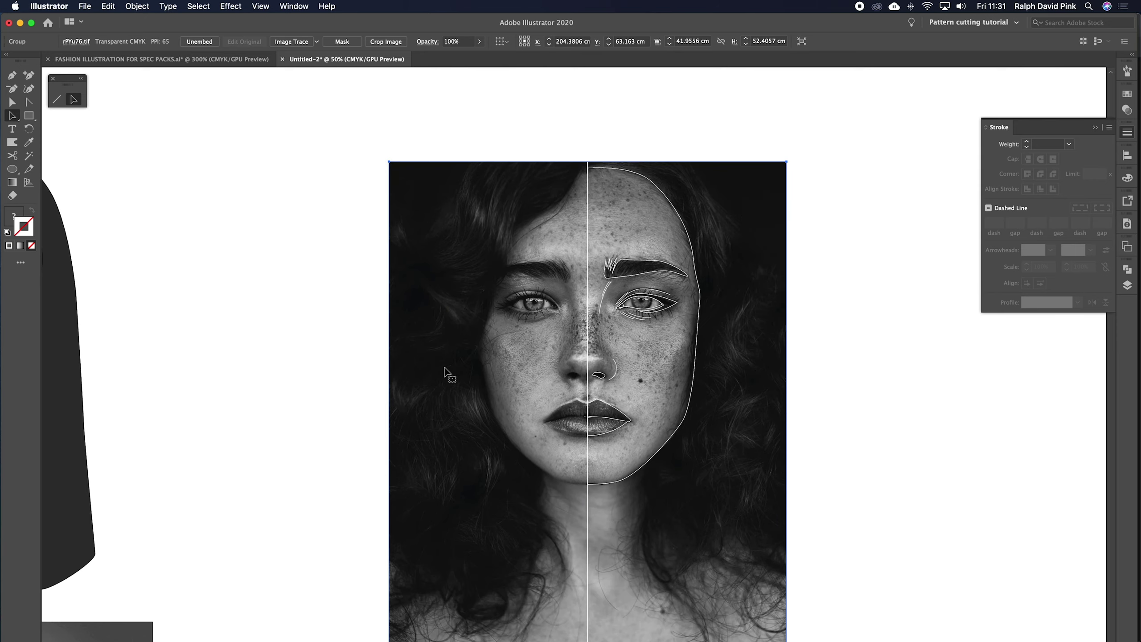
Draw an unstroked circle about 0.65 cm across over the pupil of the traced eye
{"action": "key", "text": "super+equal"}
{"action": "key", "text": "super+equal"}
{"action": "key", "text": "super+equal"}
{"action": "left_click_drag", "start_coordinate": [740, 221], "coordinate": [608, 468]}
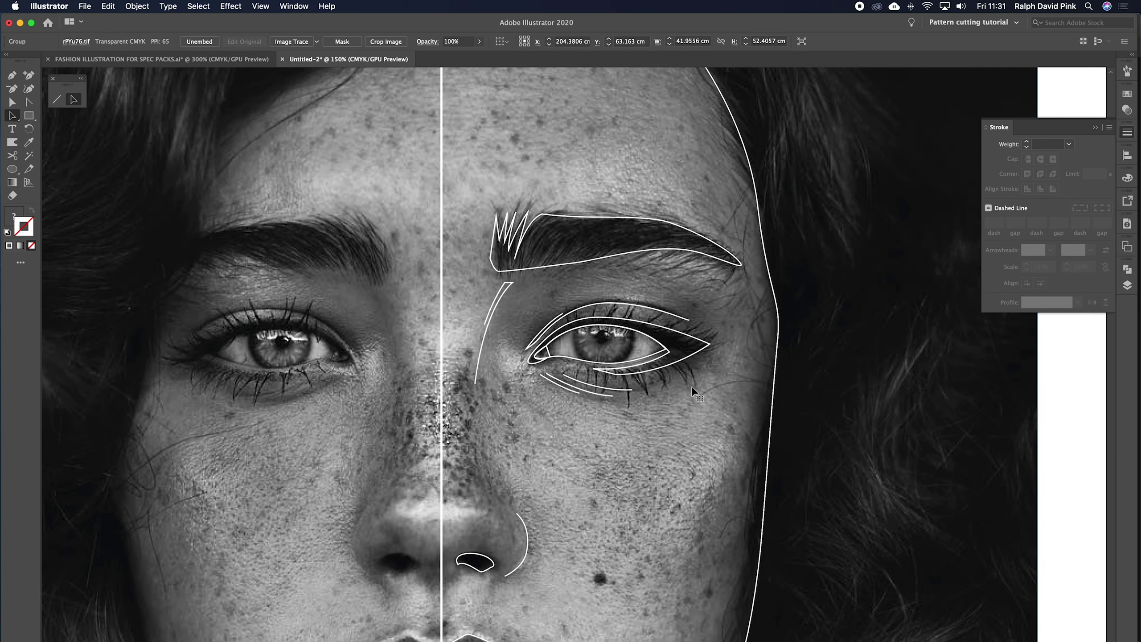
{"action": "key", "text": "super+shift+a"}
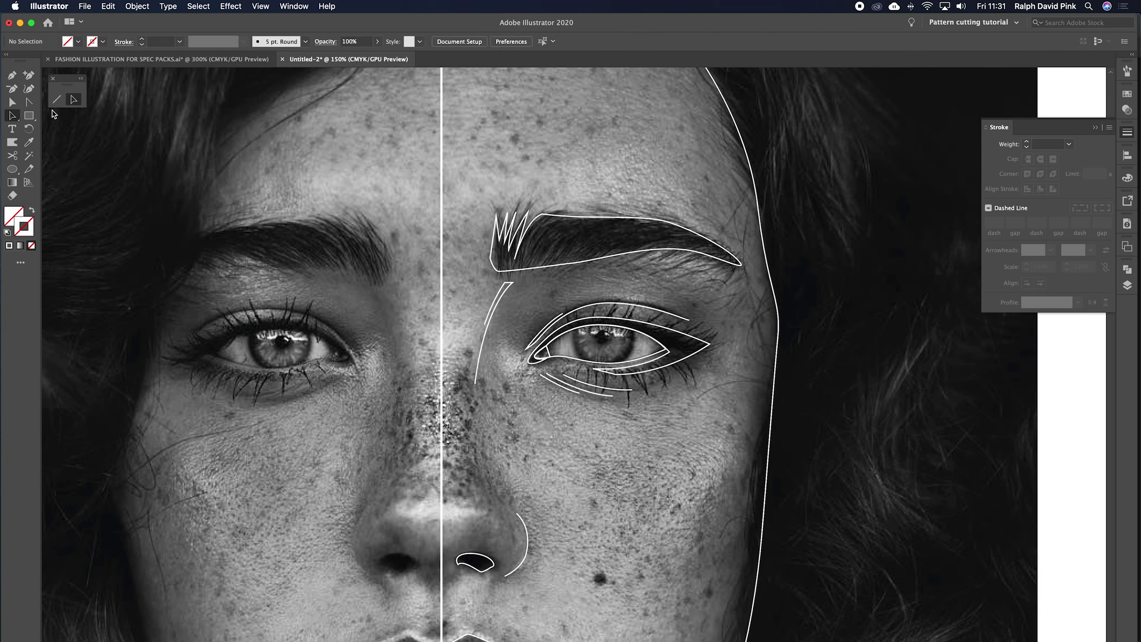
{"action": "left_click", "coordinate": [12, 172]}
{"action": "left_click_drag", "start_coordinate": [605, 336], "coordinate": [613, 347]}
{"action": "key", "text": "super+equal"}
{"action": "key", "text": "super+equal"}
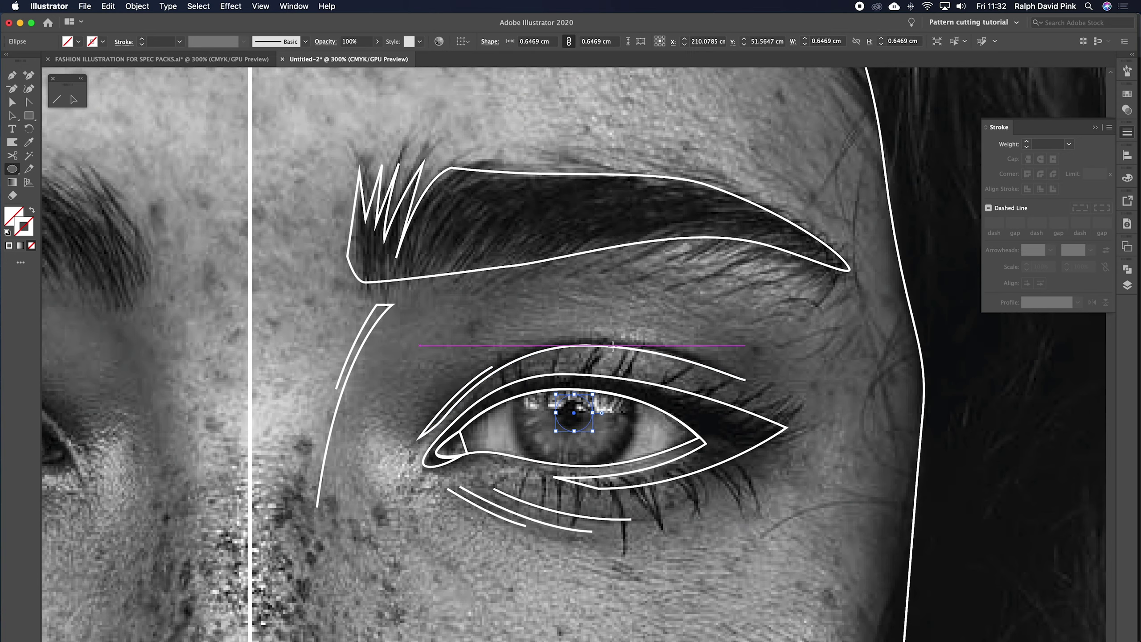
Sample the traced lines' white 1 pt stroke and draw a circle about 0.66 cm across around the pupil with it
{"action": "key", "text": "super+shift+a"}
{"action": "key", "text": "i"}
{"action": "left_click", "coordinate": [592, 392]}
{"action": "left_click", "coordinate": [12, 173]}
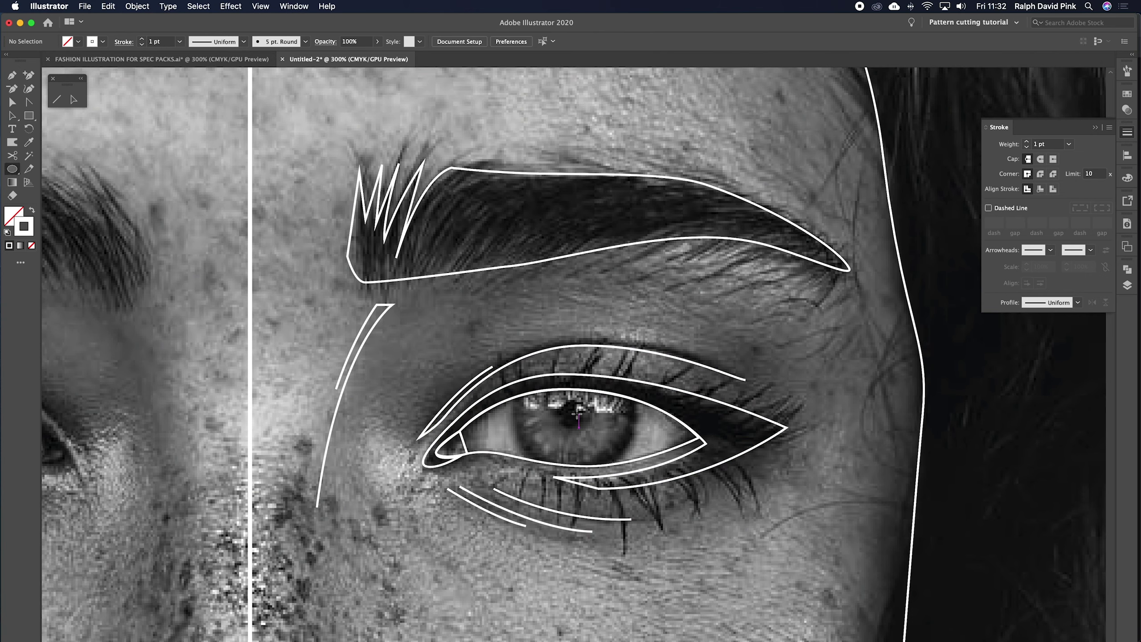
{"action": "mouse_move", "coordinate": [574, 414]}
{"action": "left_mouse_down"}
{"action": "mouse_move", "coordinate": [634, 442]}
{"action": "mouse_move", "coordinate": [588, 419]}
{"action": "left_mouse_up"}
{"action": "key", "text": "super+z"}
{"action": "left_click_drag", "start_coordinate": [571, 412], "coordinate": [590, 431]}
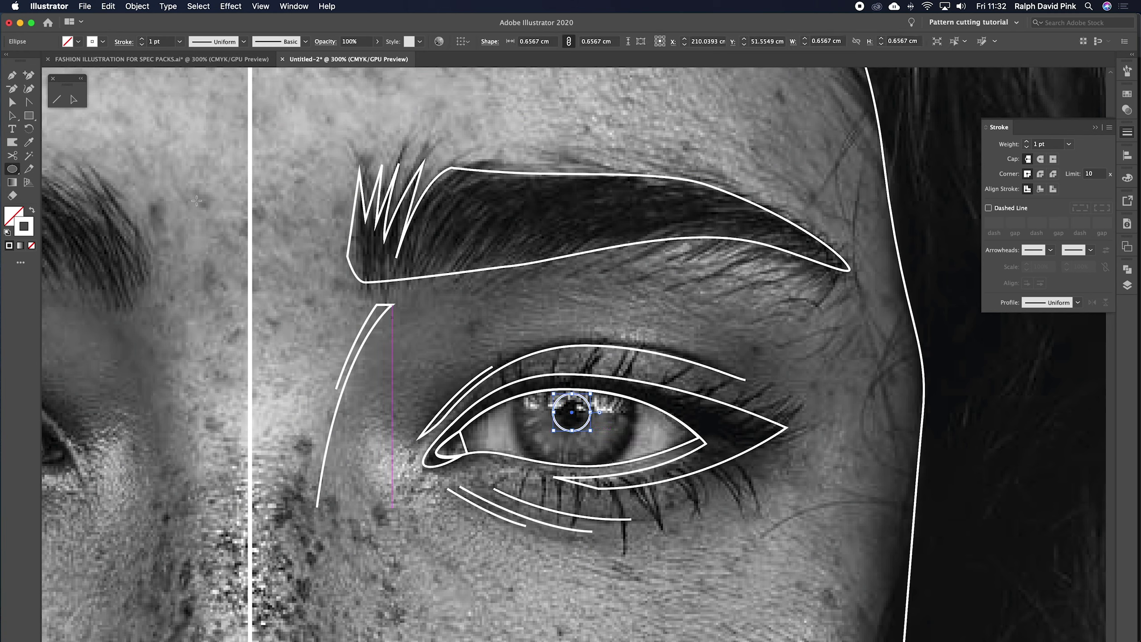
{"action": "left_click", "coordinate": [10, 101]}
{"action": "left_click", "coordinate": [323, 178]}
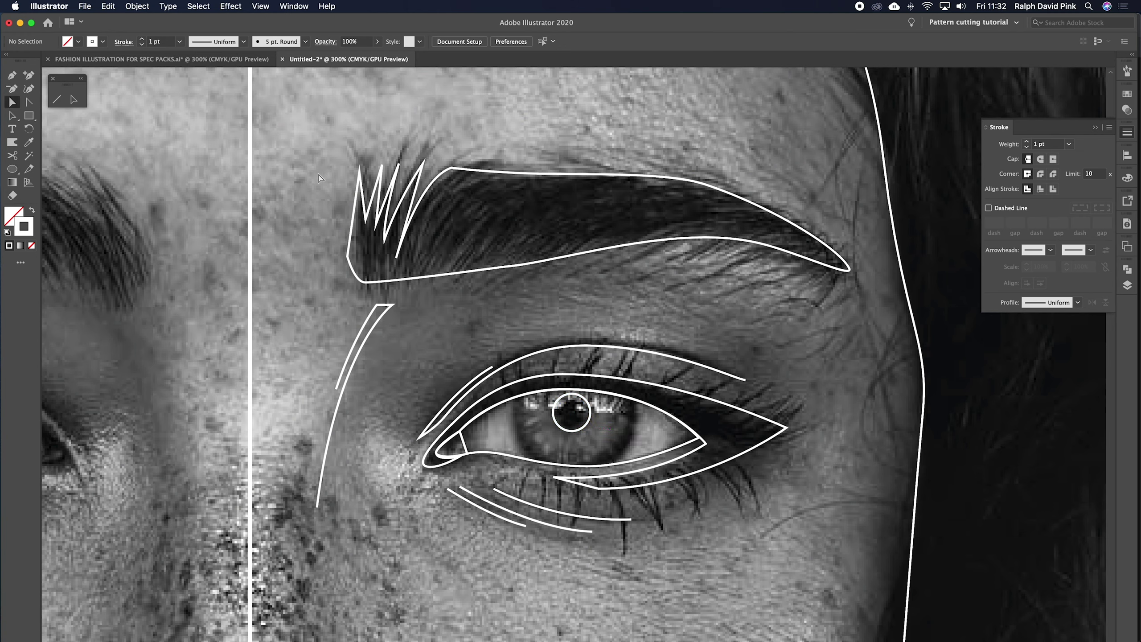
Draw a circle about 2.29 cm across around the iris, concentric with the pupil circle
{"action": "left_click", "coordinate": [12, 169]}
{"action": "left_click_drag", "start_coordinate": [571, 412], "coordinate": [637, 467]}
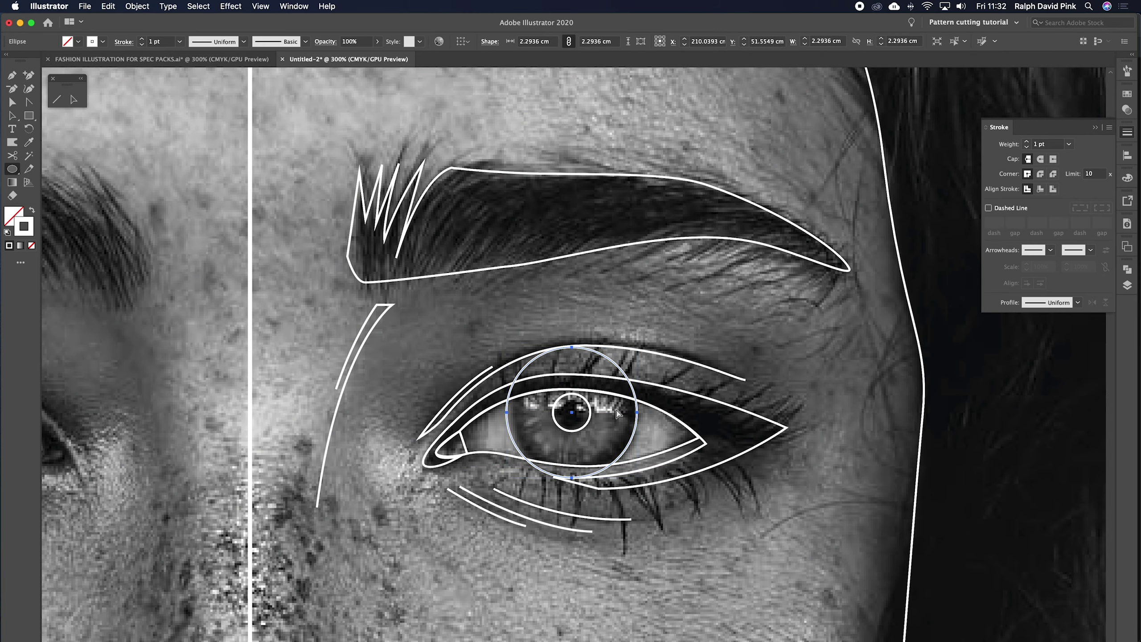
{"action": "key", "text": "super+equal"}
{"action": "key", "text": "v"}
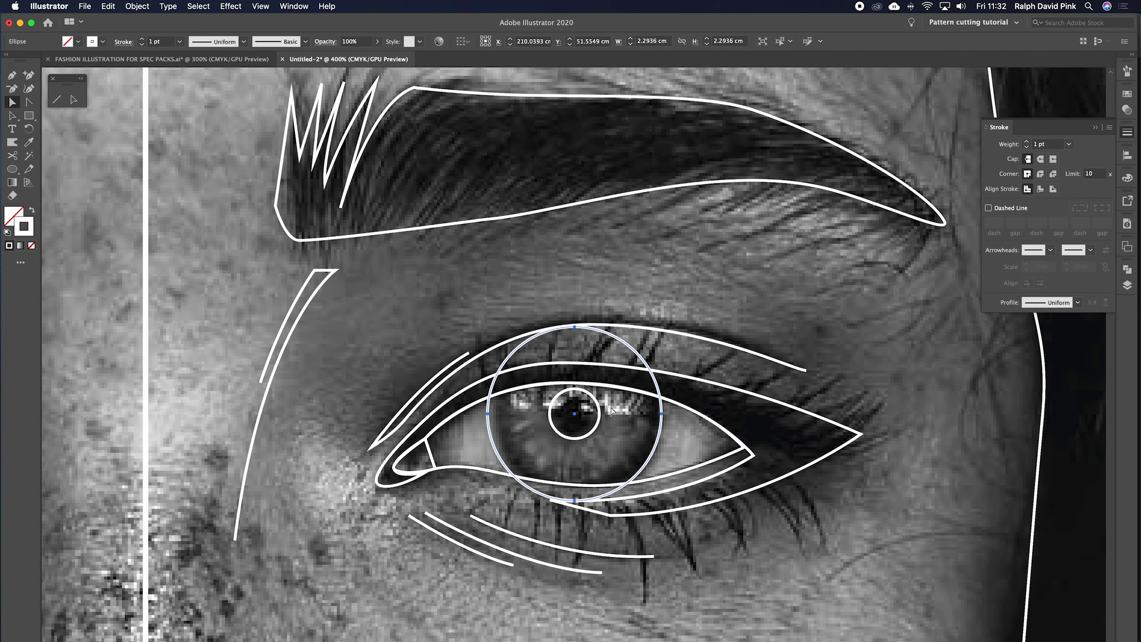
{"action": "left_click", "coordinate": [717, 403]}
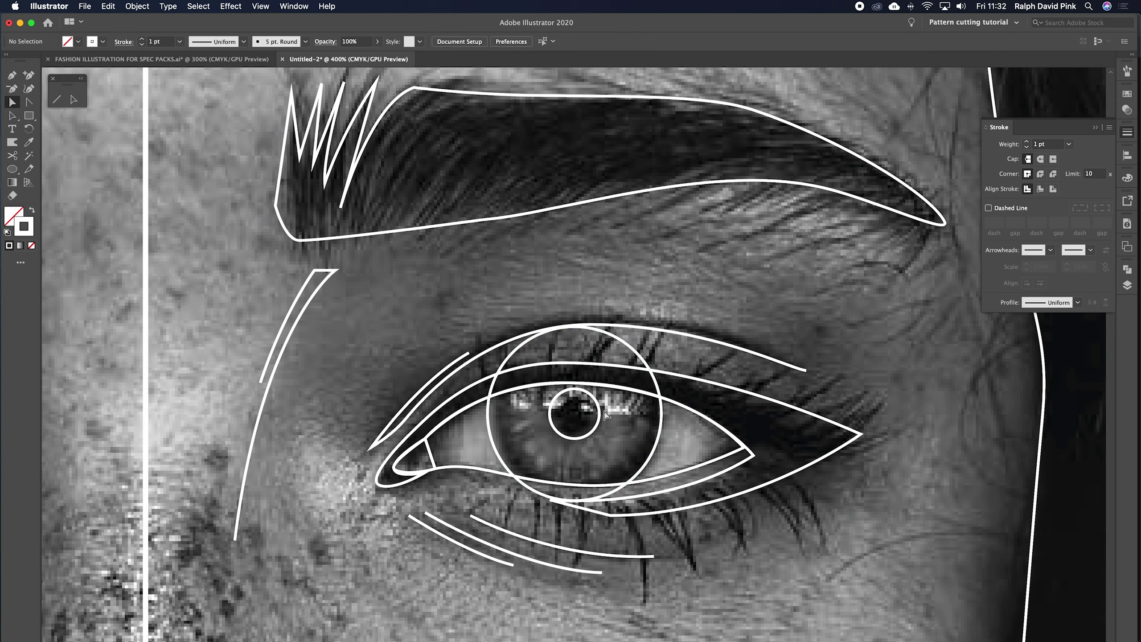
Enlarge the inner pupil circle about its centre to about 1.34 cm across, scaling its stroke along with it
{"action": "left_click", "coordinate": [12, 116]}
{"action": "left_click", "coordinate": [599, 402]}
{"action": "left_click_drag", "start_coordinate": [602, 390], "coordinate": [629, 356]}
{"action": "key", "text": "super+z"}
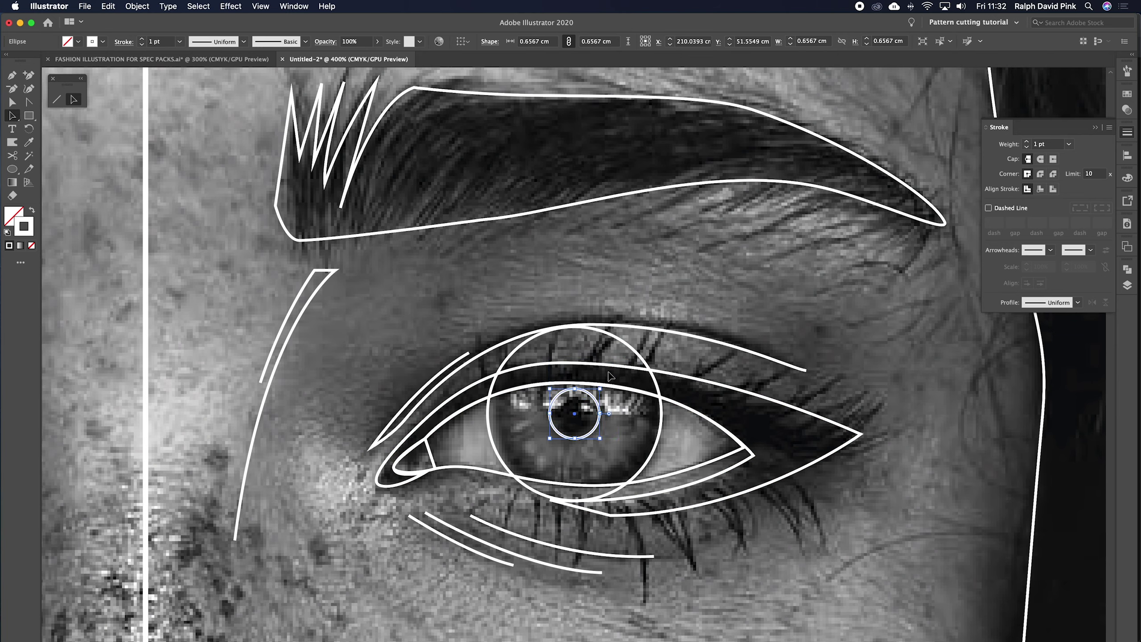
{"action": "mouse_move", "coordinate": [602, 389]}
{"action": "left_mouse_down"}
{"action": "mouse_move", "coordinate": [619, 388]}
{"action": "mouse_move", "coordinate": [641, 359]}
{"action": "mouse_move", "coordinate": [629, 365]}
{"action": "left_mouse_up"}
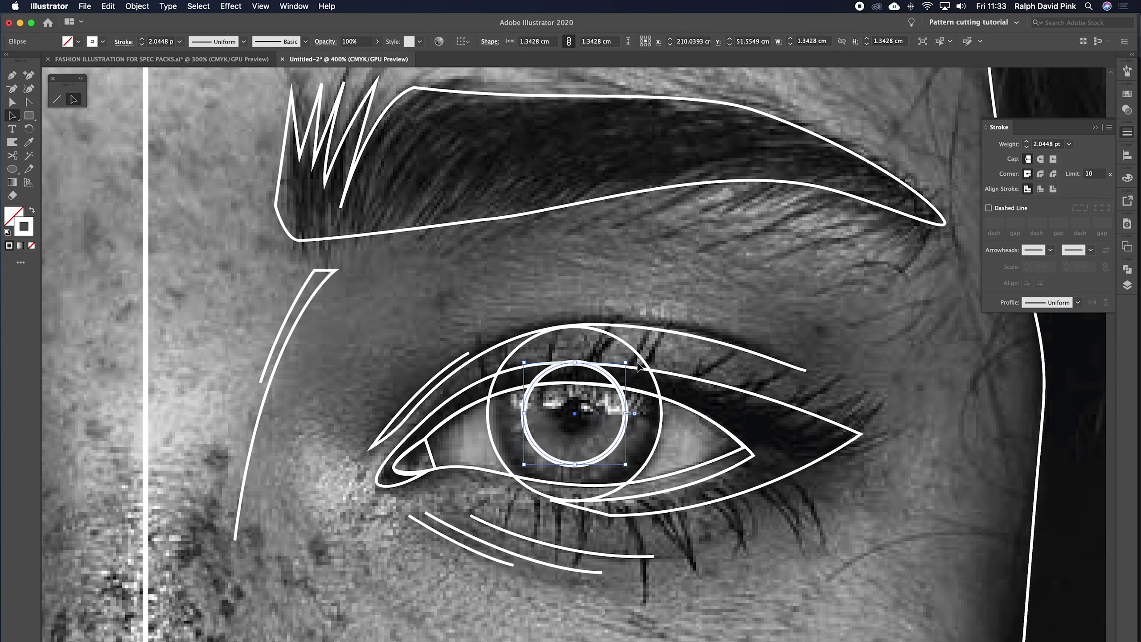
{"action": "scroll", "coordinate": [645, 397], "scroll_direction": "down", "scroll_amount": 2}
{"action": "scroll", "coordinate": [644, 397], "scroll_direction": "right", "scroll_amount": 1}
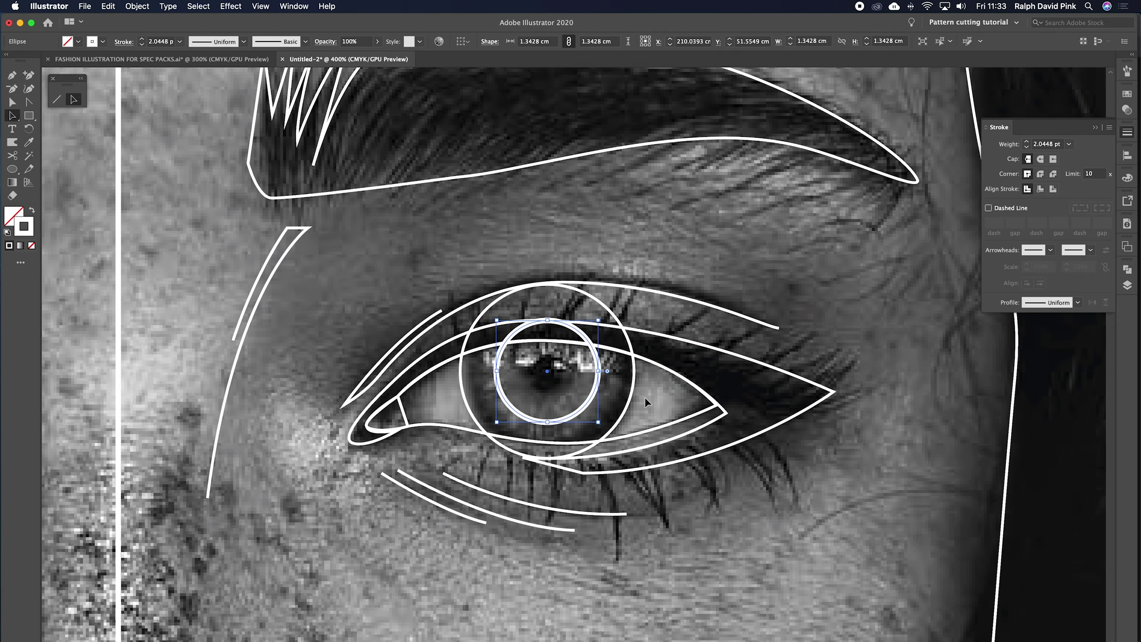
{"action": "left_click", "coordinate": [645, 397]}
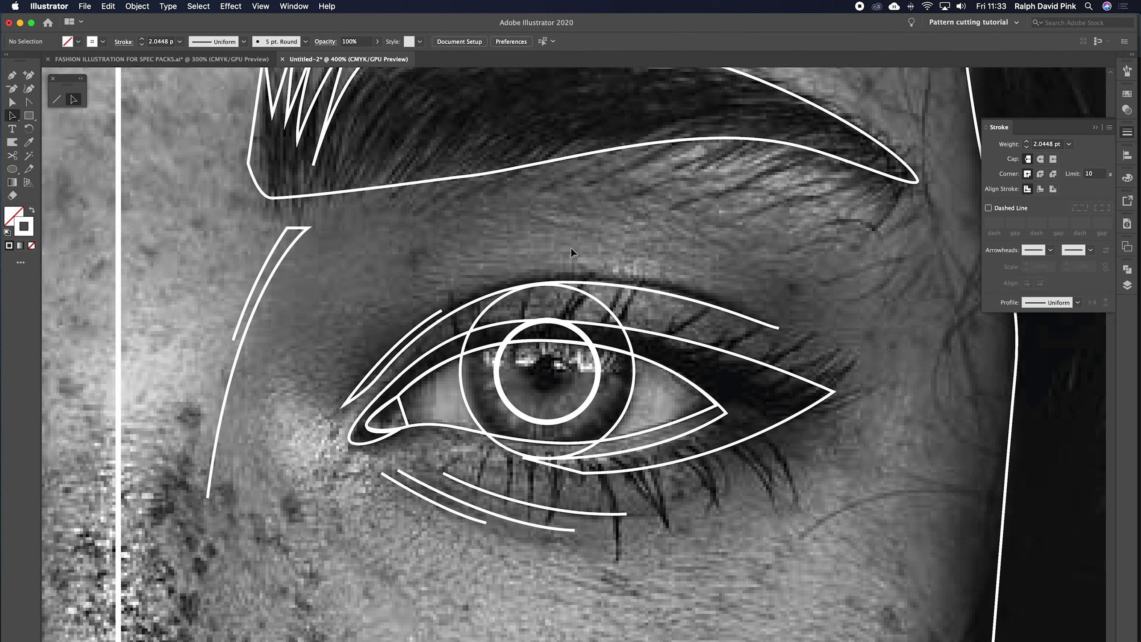
Cut the outer iris circle with the Scissors tool at the four points where it crosses the inner upper and lower eyelid lines
{"action": "left_click", "coordinate": [602, 305]}
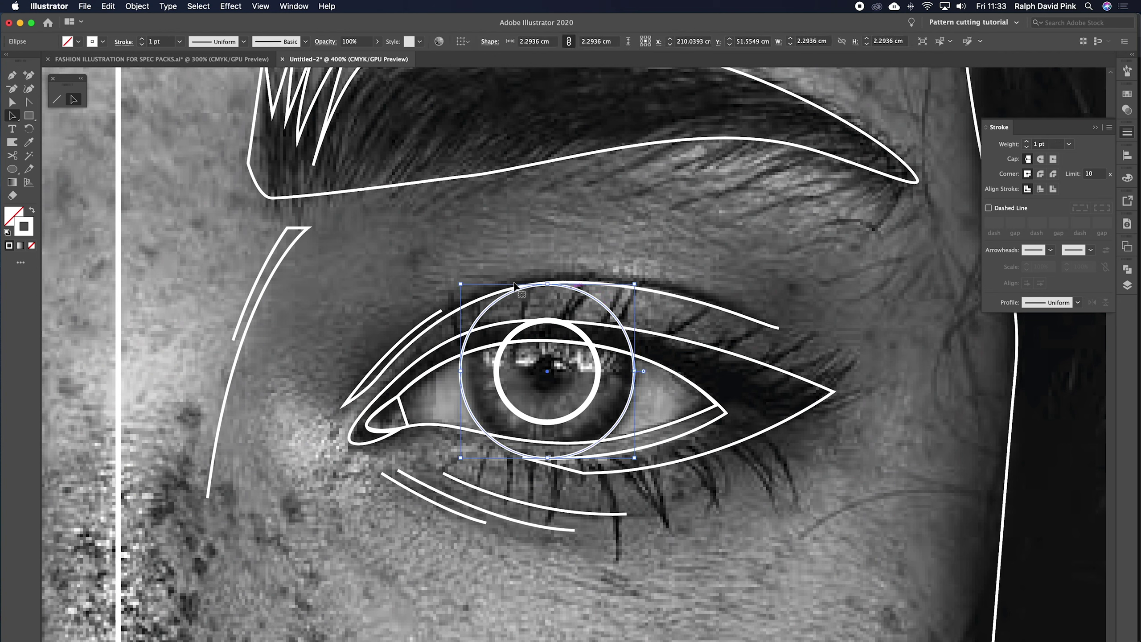
{"action": "left_click", "coordinate": [12, 157]}
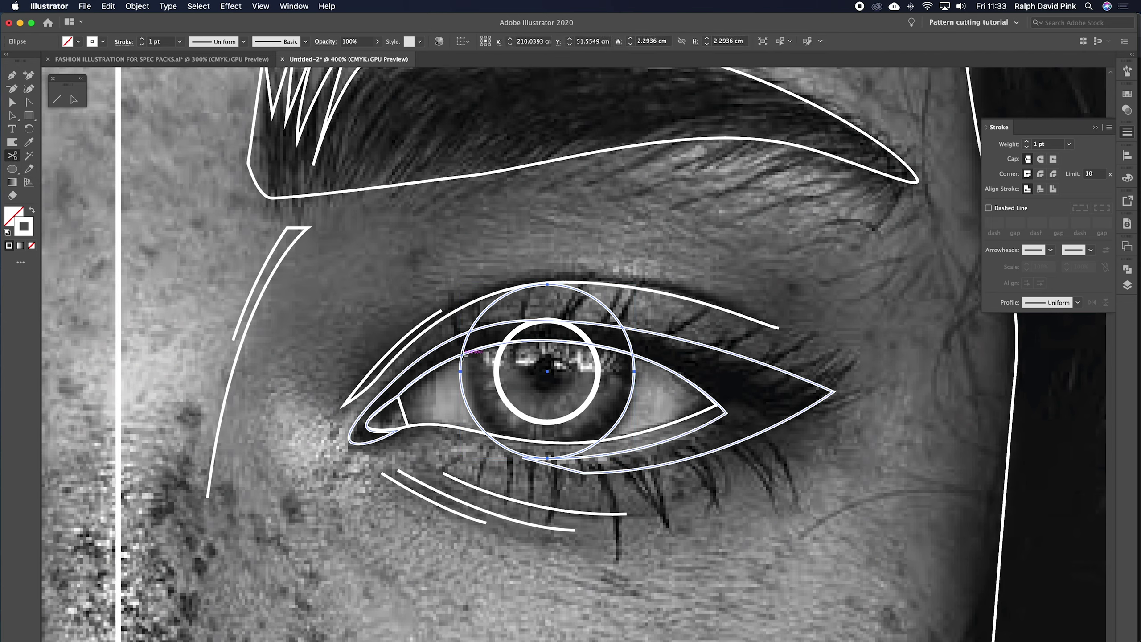
{"action": "left_click", "coordinate": [462, 351]}
{"action": "left_click", "coordinate": [633, 352]}
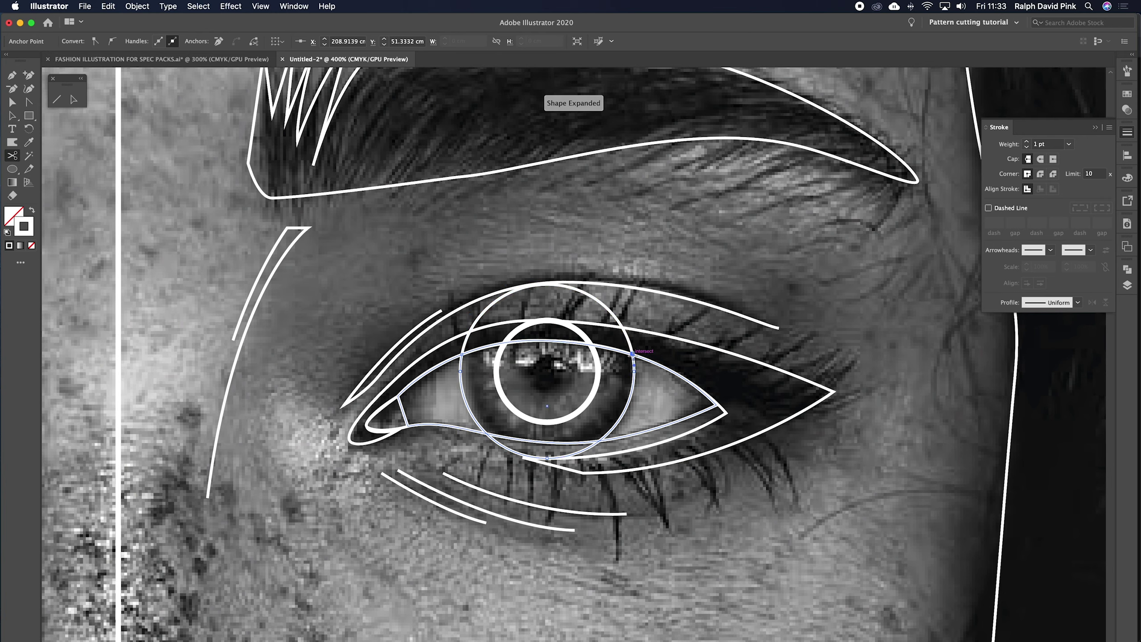
{"action": "left_click", "coordinate": [598, 442]}
{"action": "left_click", "coordinate": [488, 434]}
Delete the iris circle's cut-off arcs above the upper eyelid line and below the lower one
{"action": "left_click", "coordinate": [12, 103]}
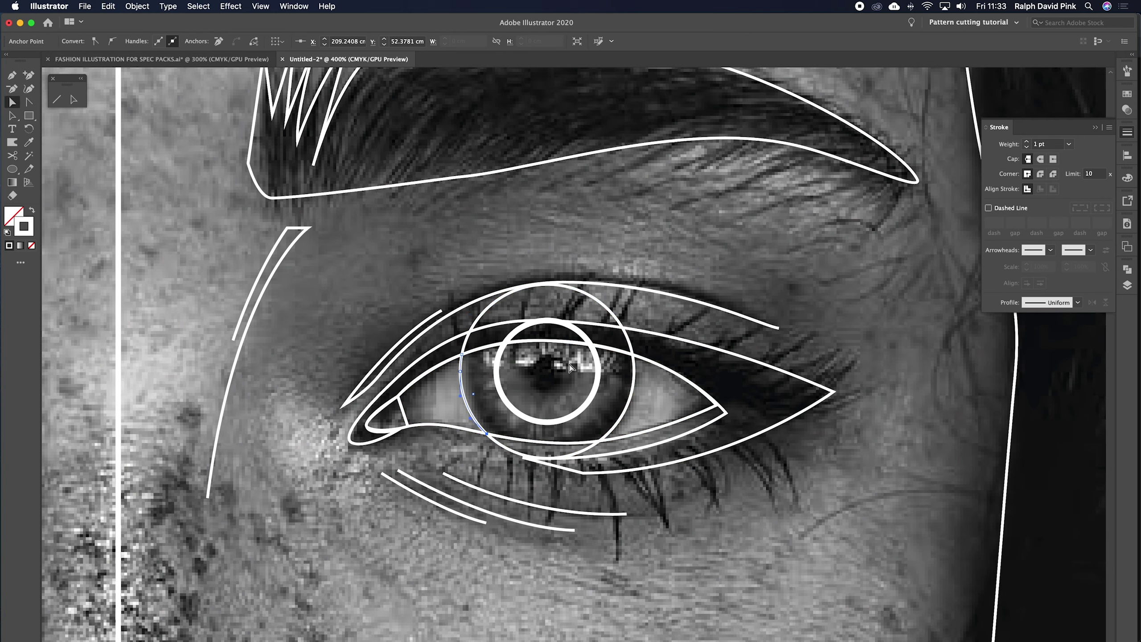
{"action": "left_click", "coordinate": [634, 346]}
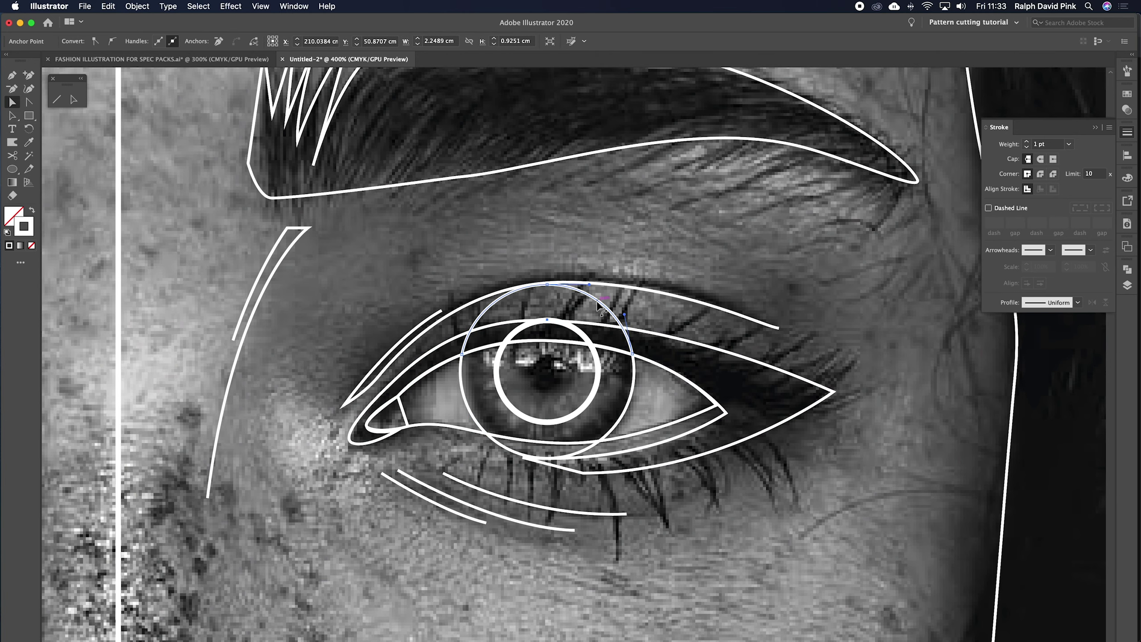
{"action": "key", "text": "Delete"}
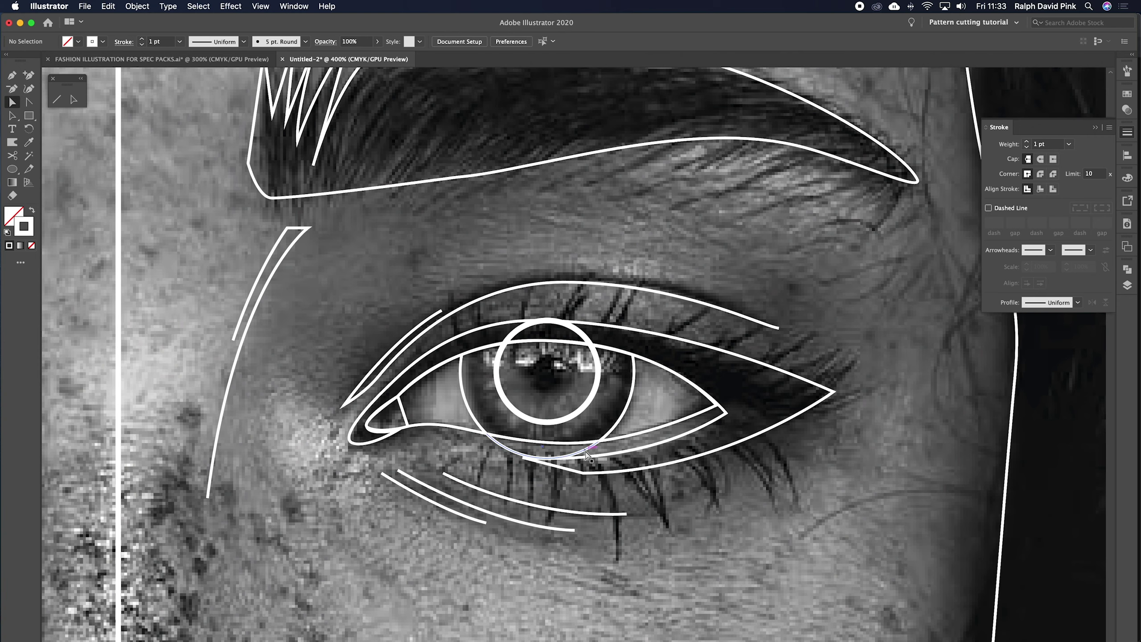
{"action": "left_click", "coordinate": [585, 454]}
{"action": "key", "text": "Delete"}
Cut the inner pupil circle at both crossings with the upper eyelid line and delete the arc above it
{"action": "left_click", "coordinate": [599, 349]}
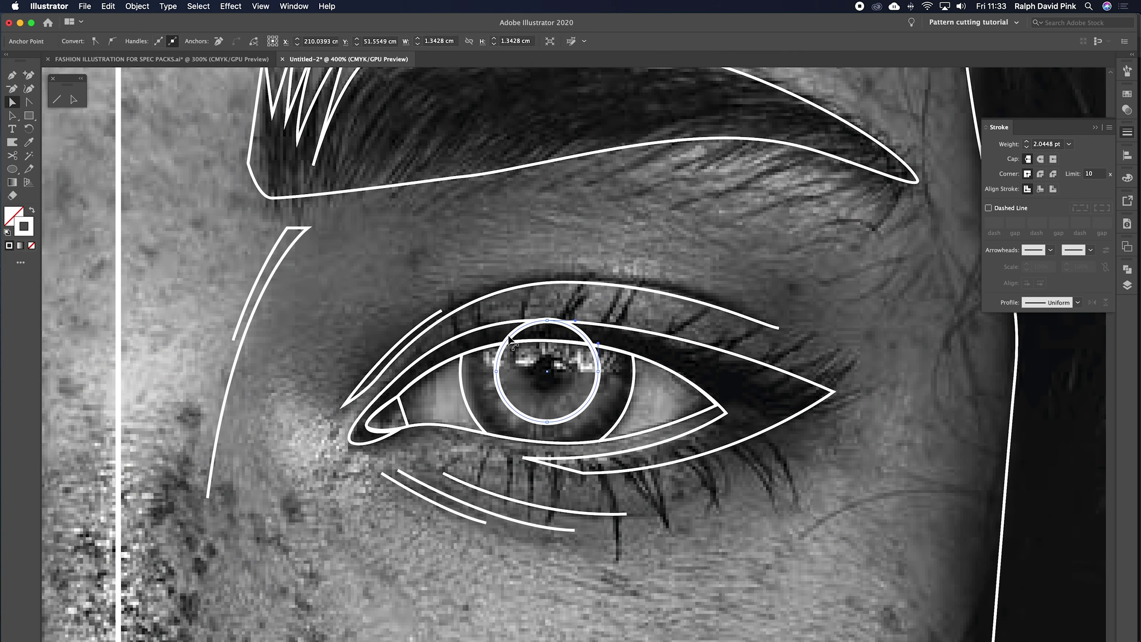
{"action": "left_click", "coordinate": [12, 155]}
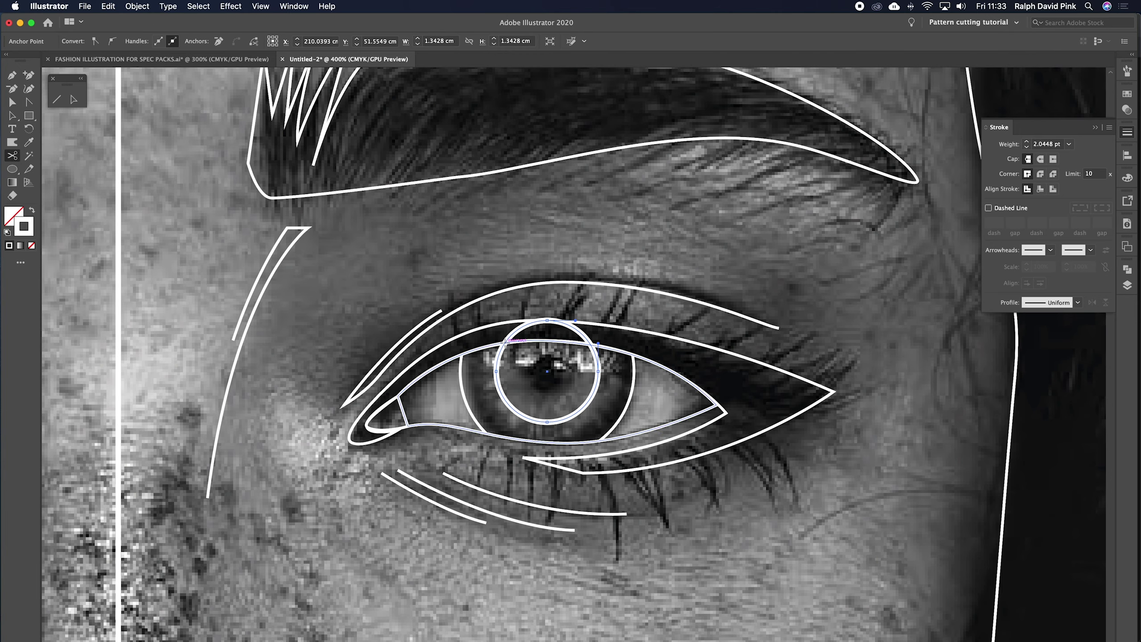
{"action": "left_click", "coordinate": [505, 343]}
{"action": "left_click", "coordinate": [590, 343]}
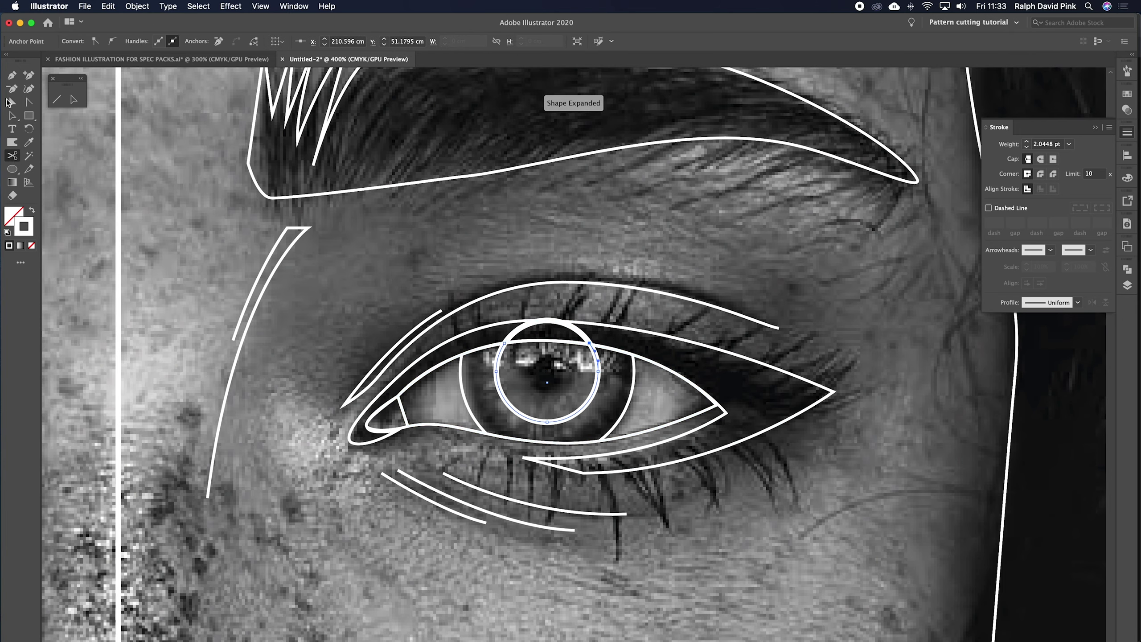
{"action": "left_click", "coordinate": [11, 103]}
{"action": "left_click", "coordinate": [586, 335]}
{"action": "key", "text": "Delete"}
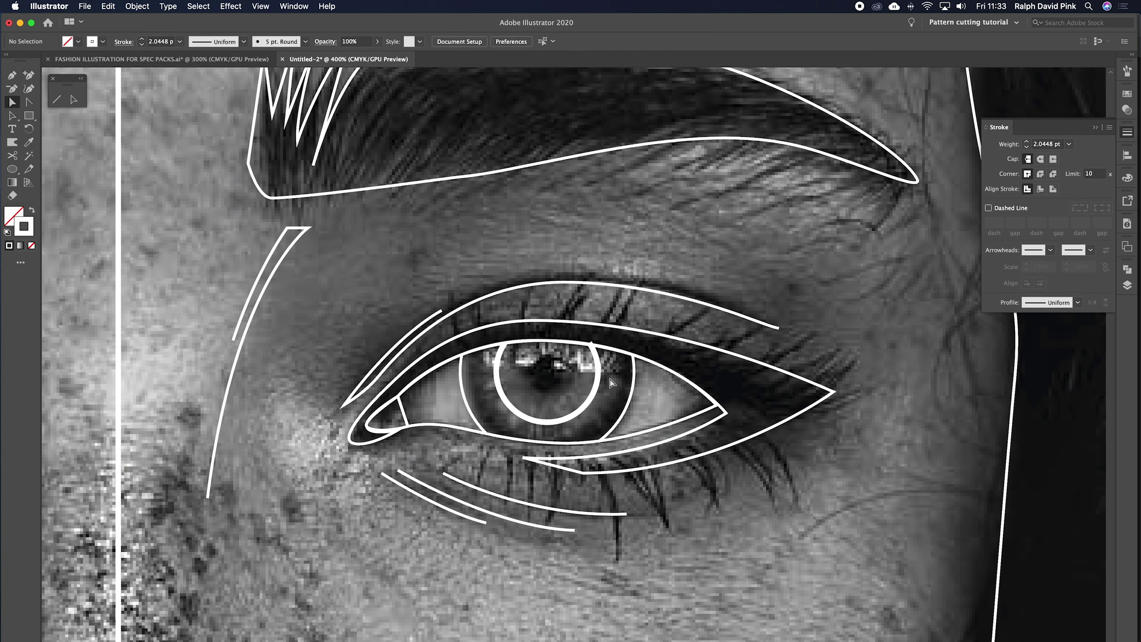
Join the upper ends of the two iris side arcs with a Pen curve that follows the upper eyelid line
{"action": "left_click", "coordinate": [638, 382]}
{"action": "left_click", "coordinate": [467, 398]}
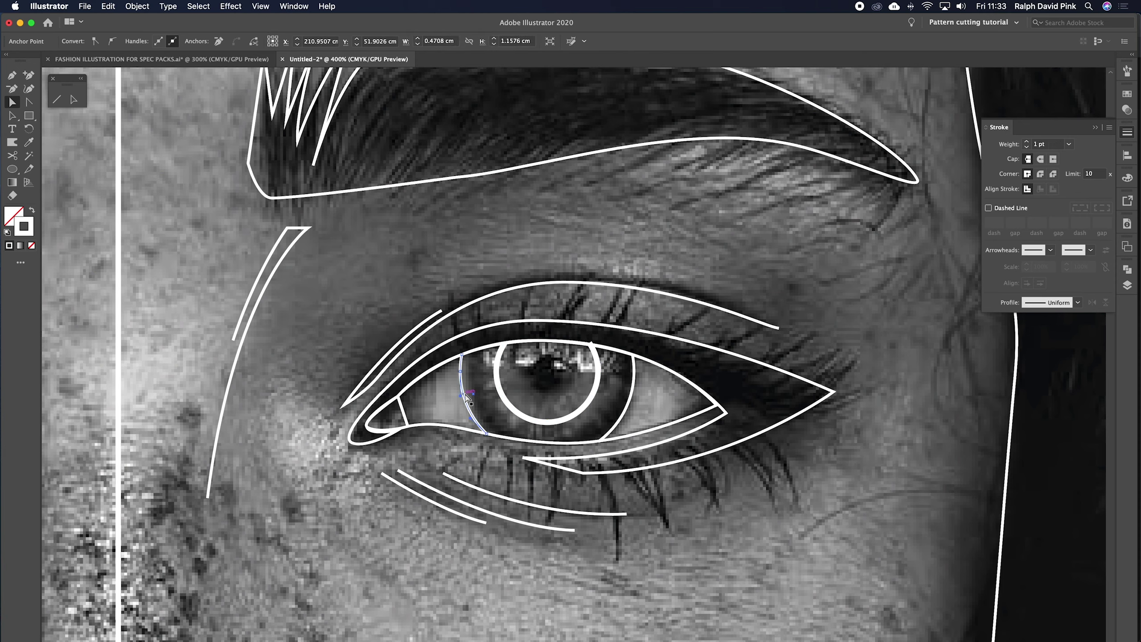
{"action": "left_click", "coordinate": [635, 386]}
{"action": "left_click", "coordinate": [11, 75]}
{"action": "left_click", "coordinate": [462, 355]}
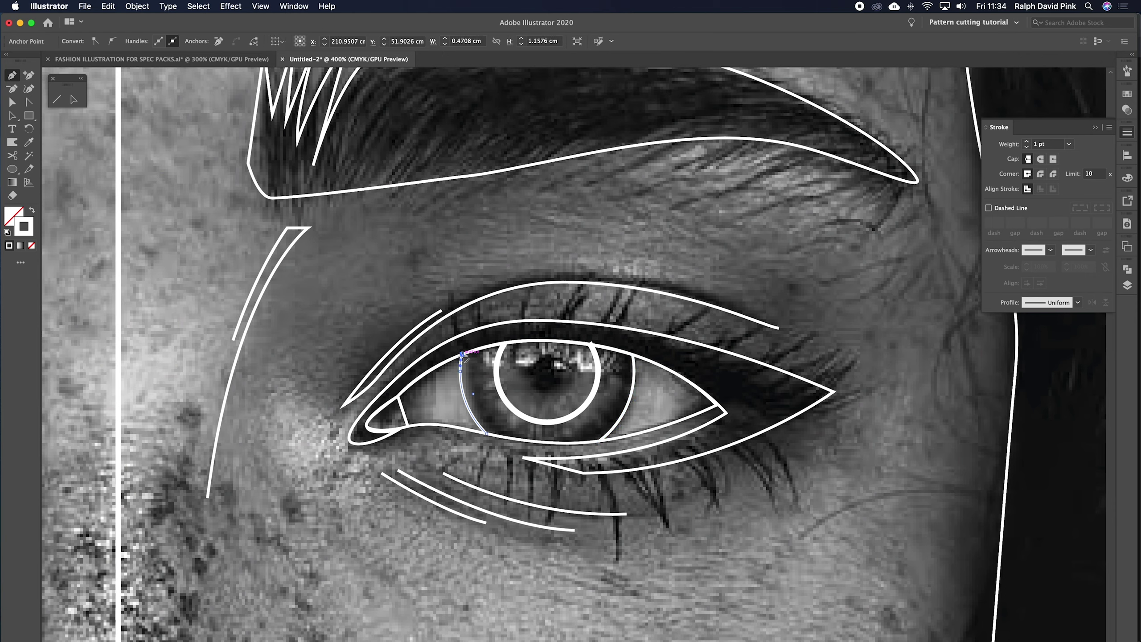
{"action": "left_click", "coordinate": [548, 342]}
{"action": "left_click_drag", "start_coordinate": [547, 344], "coordinate": [592, 343]}
{"action": "left_click", "coordinate": [633, 353]}
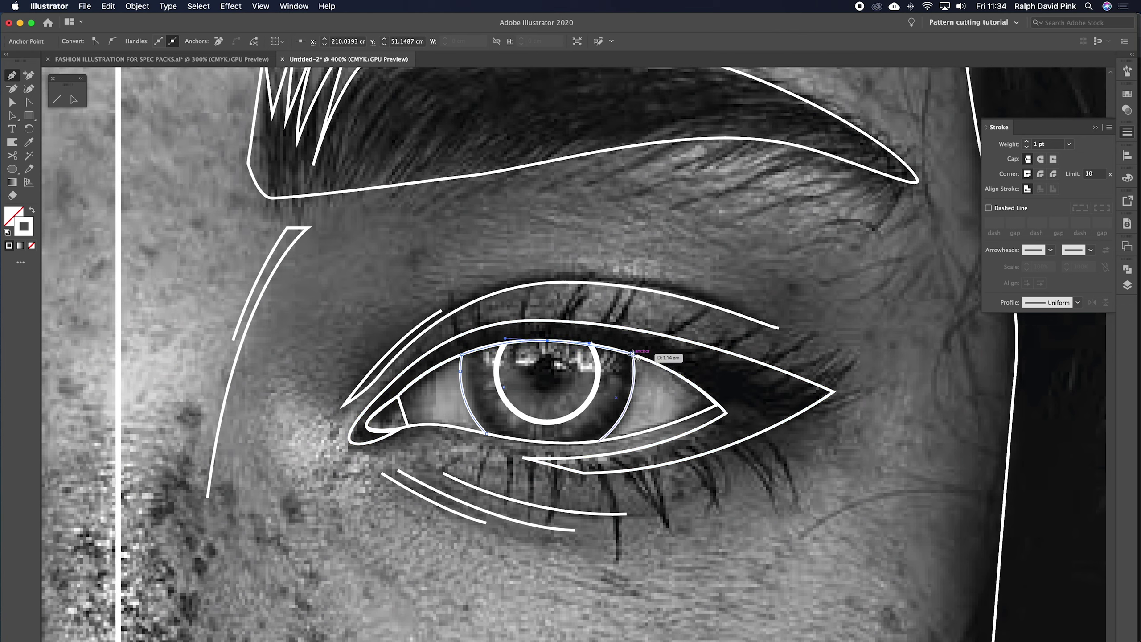
{"action": "left_click", "coordinate": [633, 355]}
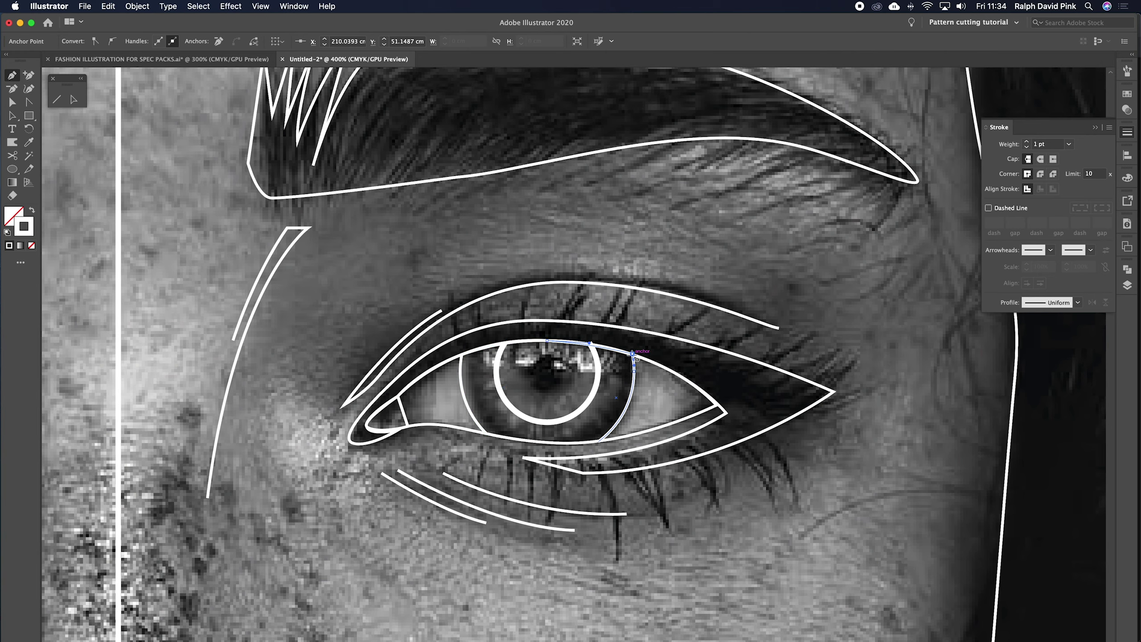
Close the iris outline between the lower ends of its side arcs with a Pen curve along the lower eyelid line
{"action": "left_click", "coordinate": [487, 433]}
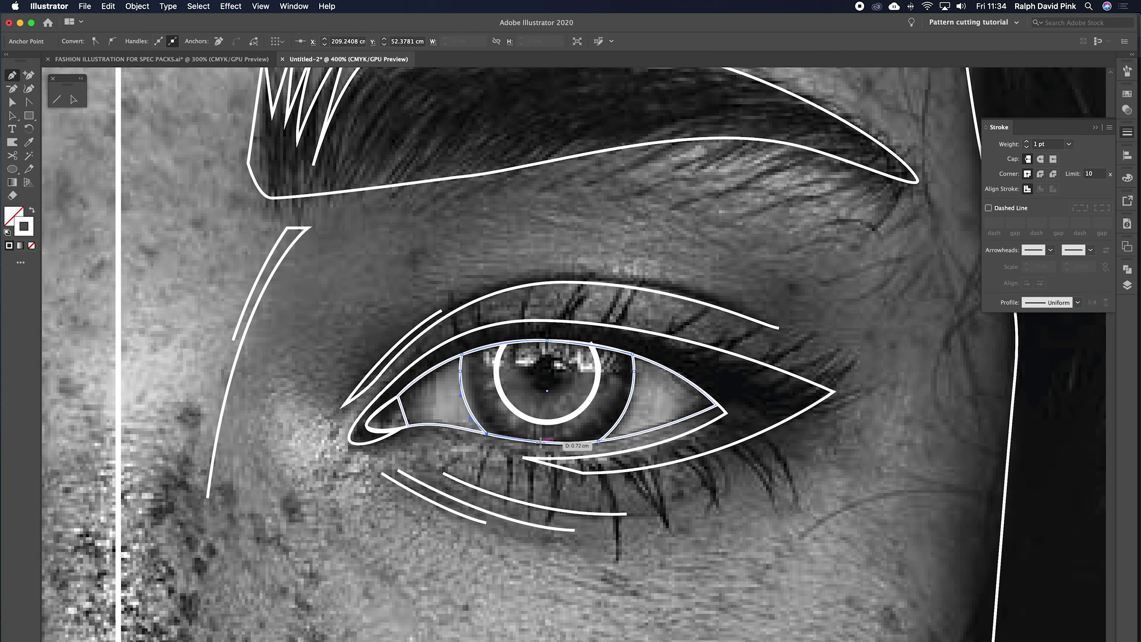
{"action": "left_click_drag", "start_coordinate": [562, 443], "coordinate": [558, 443]}
{"action": "left_click", "coordinate": [598, 442]}
{"action": "key", "text": "a"}
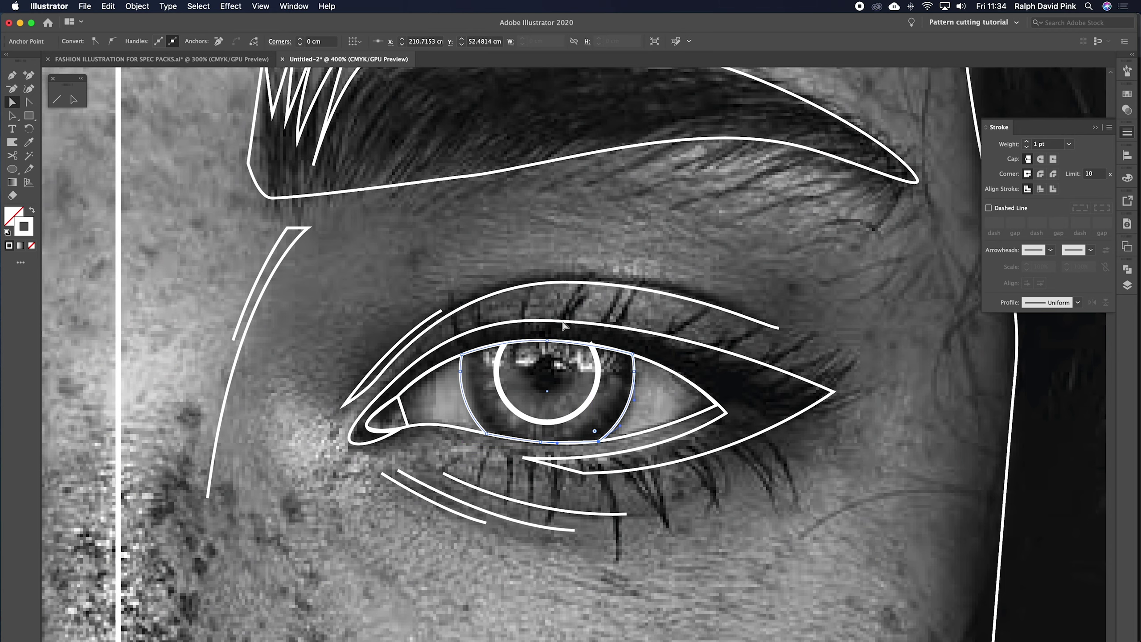
{"action": "left_click", "coordinate": [664, 399]}
Adjust the anchor point on the iris outline's lower edge so the curve fits the lower eyelid line
{"action": "left_click", "coordinate": [631, 407]}
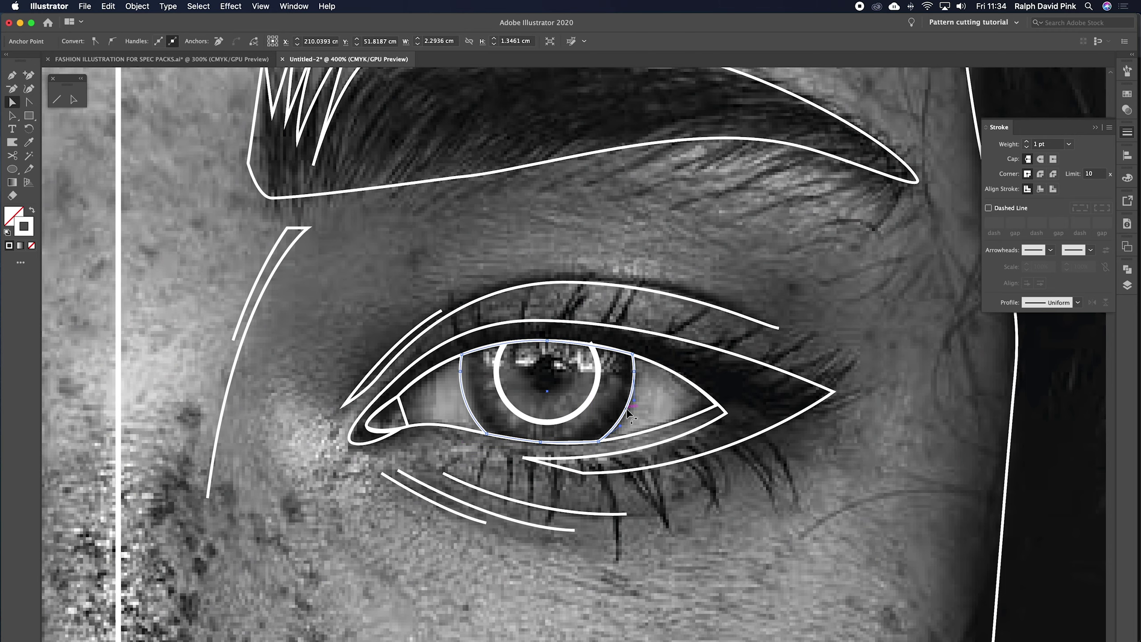
{"action": "key", "text": "super+="}
{"action": "scroll", "coordinate": [627, 413], "scroll_direction": "up", "scroll_amount": 2}
{"action": "left_click", "coordinate": [555, 435]}
{"action": "left_click_drag", "start_coordinate": [555, 435], "coordinate": [586, 437]}
Trim the outer-side end of the open pupil circle where it overshoots the upper eyelid line
{"action": "left_click", "coordinate": [634, 259]}
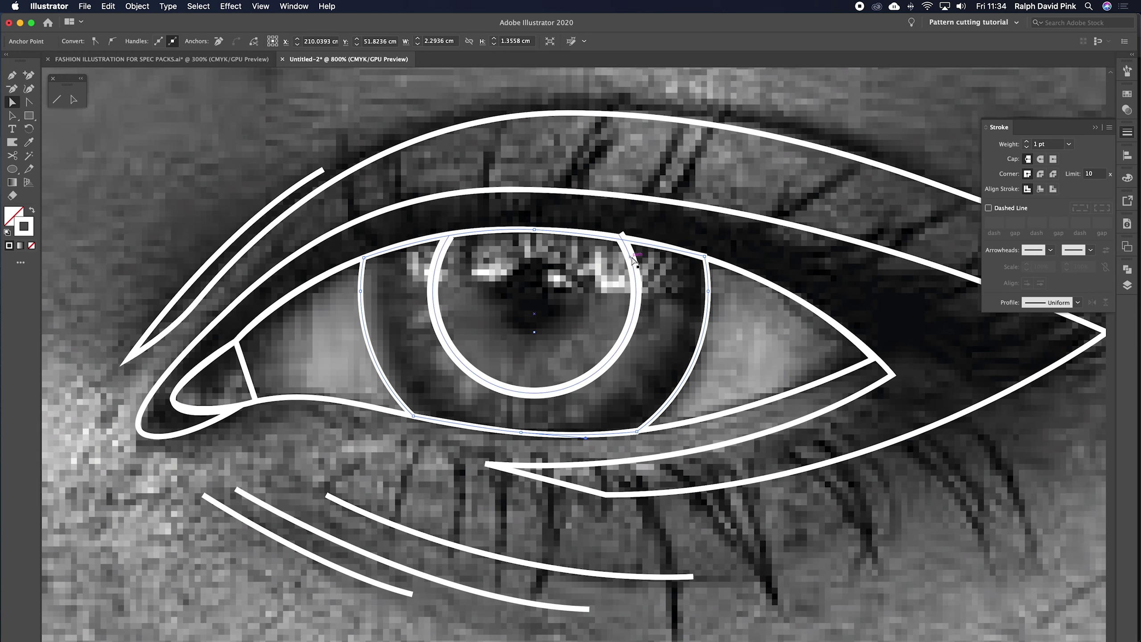
{"action": "key", "text": "c"}
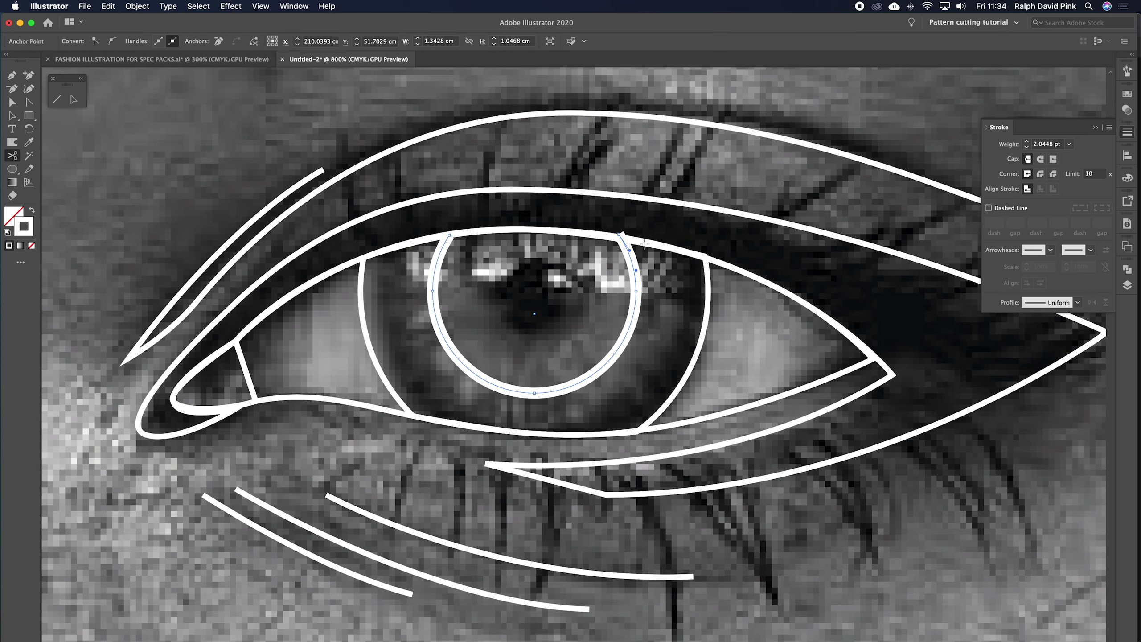
{"action": "left_click", "coordinate": [624, 242]}
{"action": "left_click", "coordinate": [12, 102]}
{"action": "left_click", "coordinate": [627, 239]}
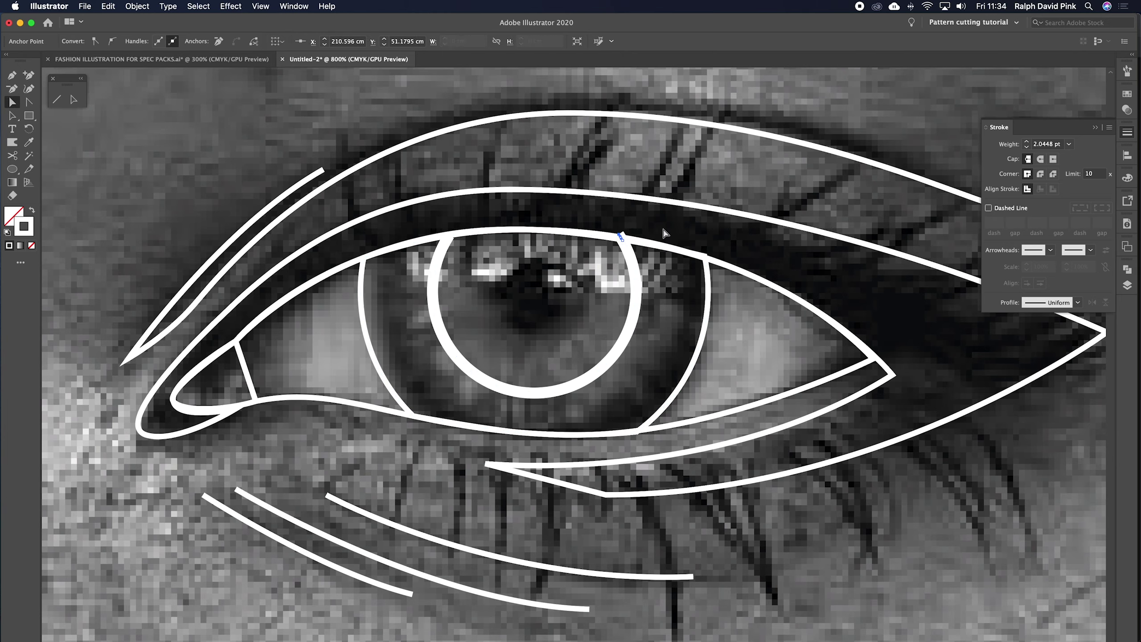
{"action": "left_click", "coordinate": [660, 236]}
Close the open pupil circle with a Pen curve along the upper eyelid line through the iris outline's top anchor
{"action": "left_click", "coordinate": [12, 75]}
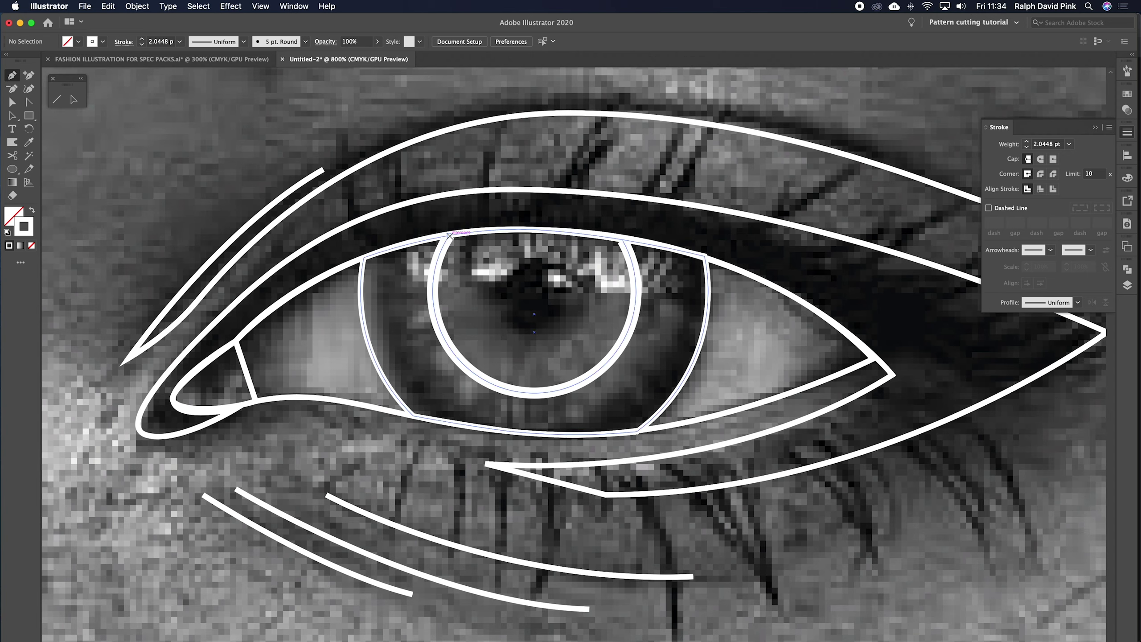
{"action": "key", "text": "v"}
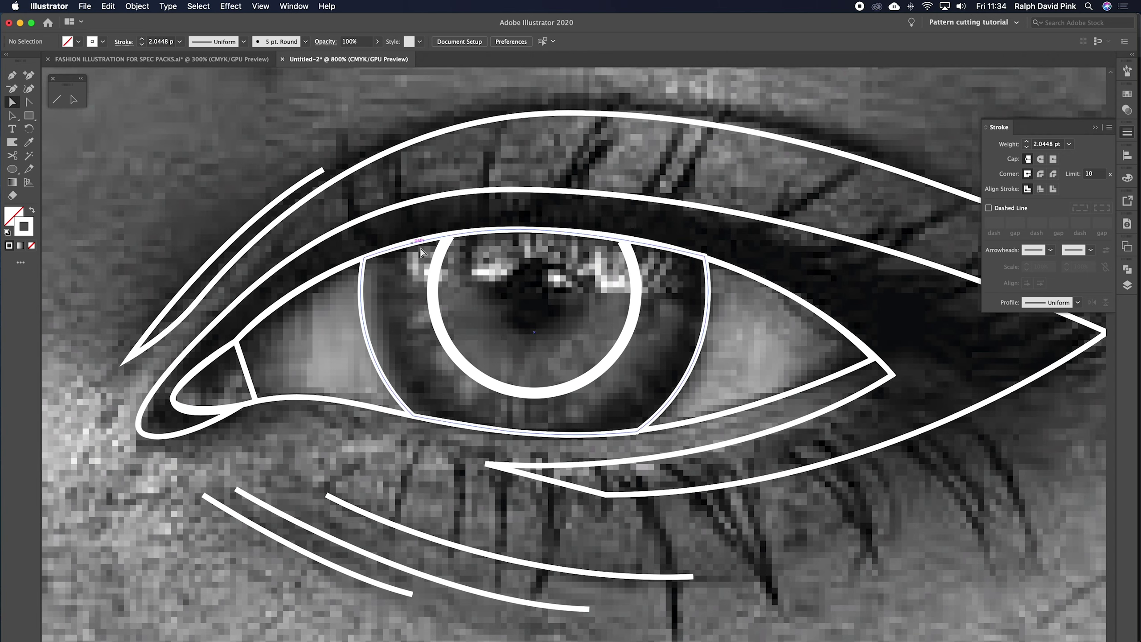
{"action": "left_click", "coordinate": [440, 254]}
{"action": "left_click", "coordinate": [12, 75]}
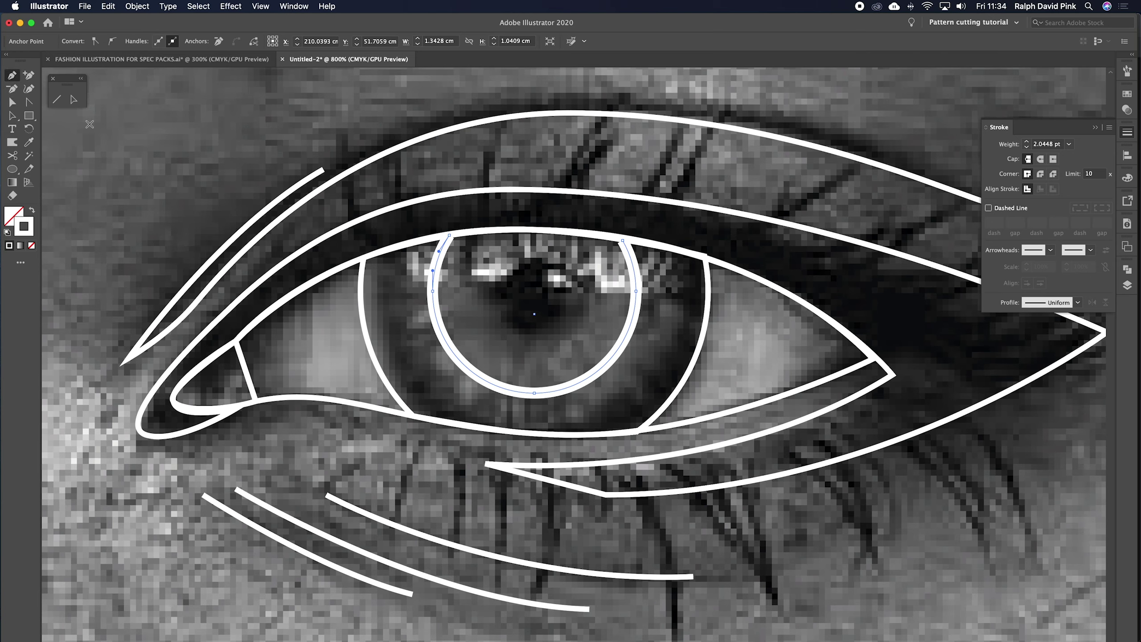
{"action": "left_click", "coordinate": [449, 235]}
{"action": "left_click", "coordinate": [534, 230]}
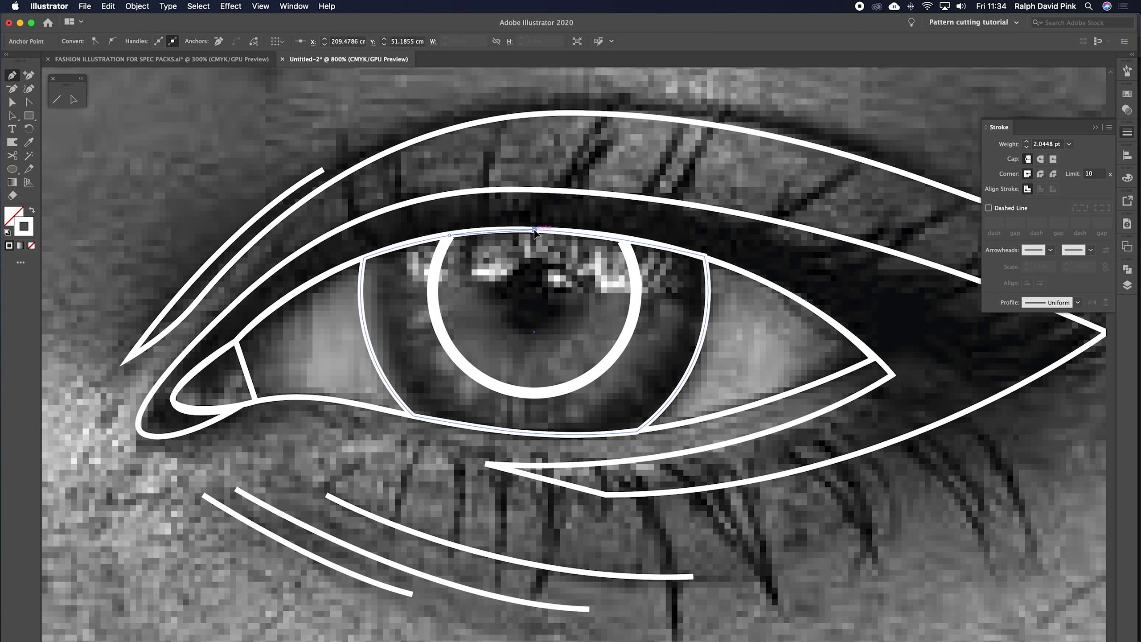
{"action": "left_click", "coordinate": [623, 240]}
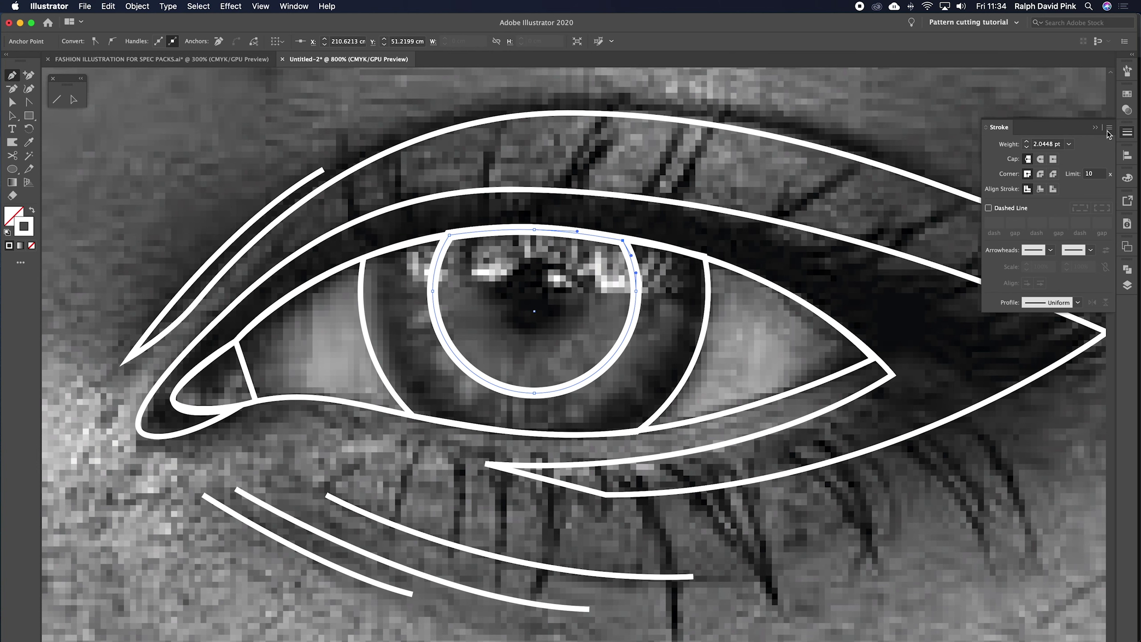
Set the closed pupil shape's stroke weight to 1 pt and deselect it
{"action": "left_click", "coordinate": [1128, 132]}
{"action": "left_click", "coordinate": [1128, 132]}
{"action": "left_click", "coordinate": [1028, 148]}
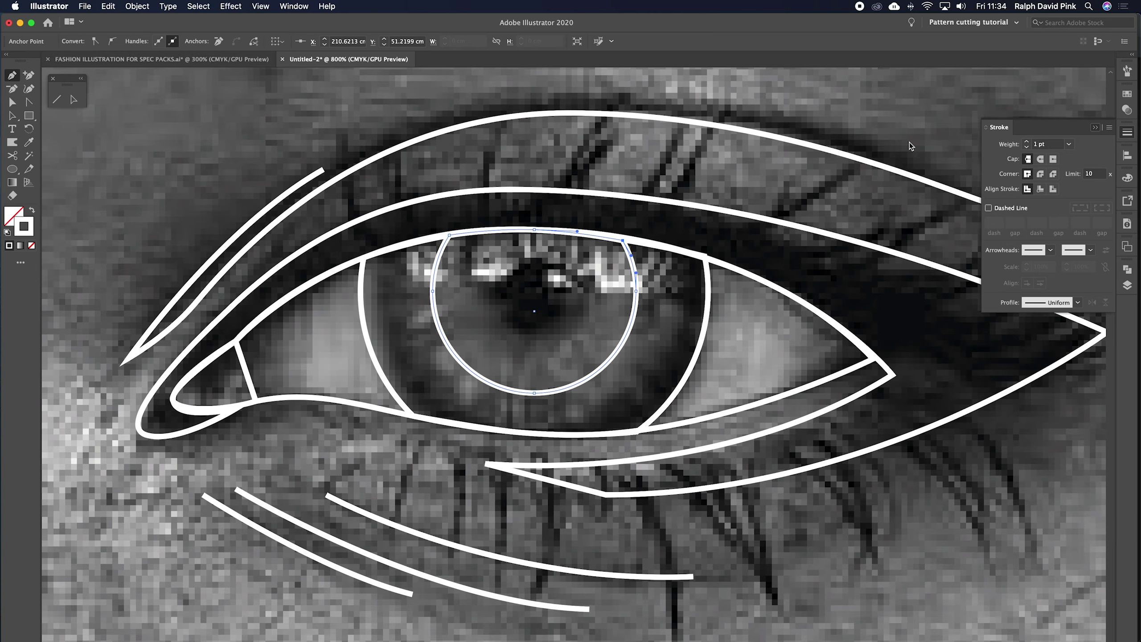
{"action": "left_click", "coordinate": [1000, 127]}
{"action": "left_click", "coordinate": [12, 102]}
{"action": "left_click", "coordinate": [341, 118]}
Unlock all locked objects so the portrait photo behind the tracing can be moved
{"action": "key", "text": "super+minus"}
{"action": "key", "text": "super+minus"}
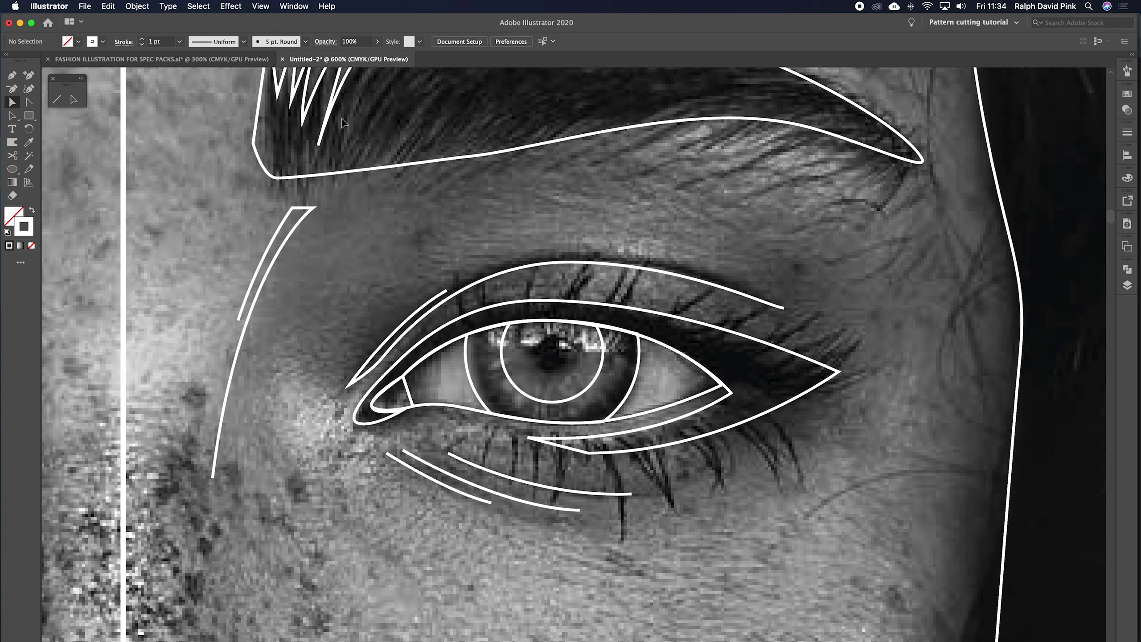
{"action": "key", "text": "super+minus"}
{"action": "key", "text": "super+minus"}
{"action": "key", "text": "super+minus"}
{"action": "left_click_drag", "start_coordinate": [399, 226], "coordinate": [435, 175]}
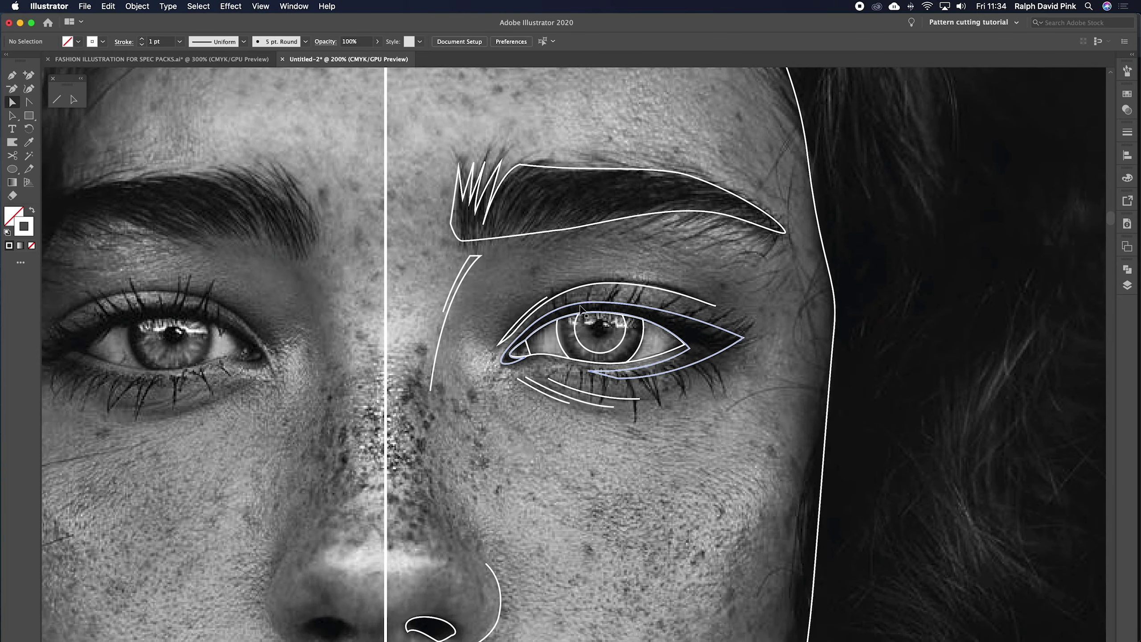
{"action": "key", "text": "super+minus"}
{"action": "key", "text": "super+minus"}
{"action": "key", "text": "super+minus"}
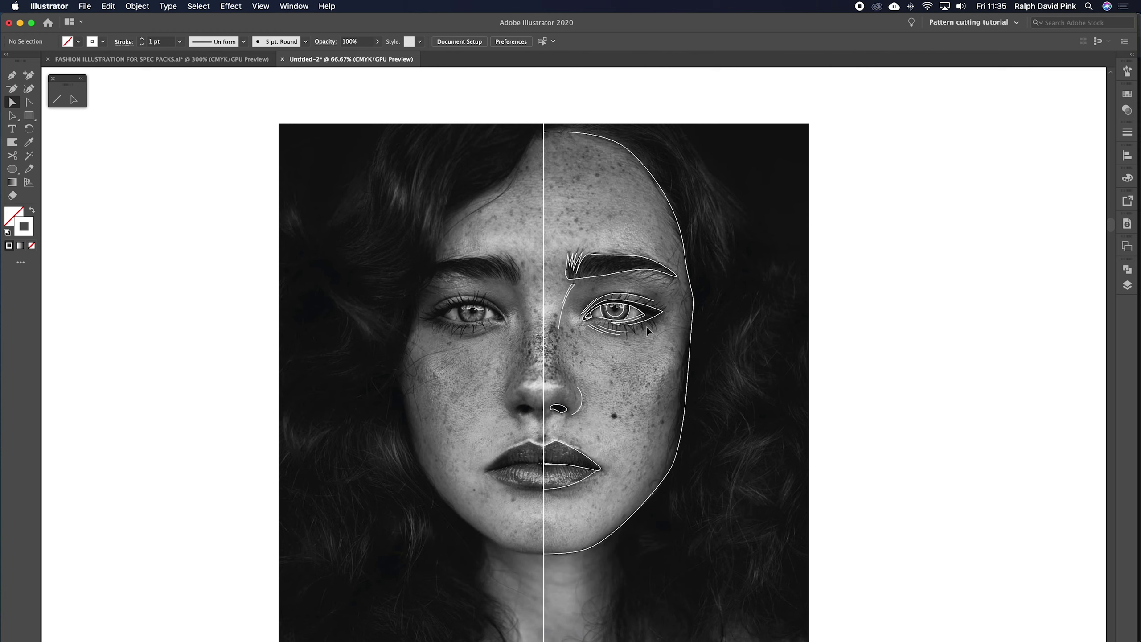
{"action": "key", "text": "super+minus"}
{"action": "key", "text": "a"}
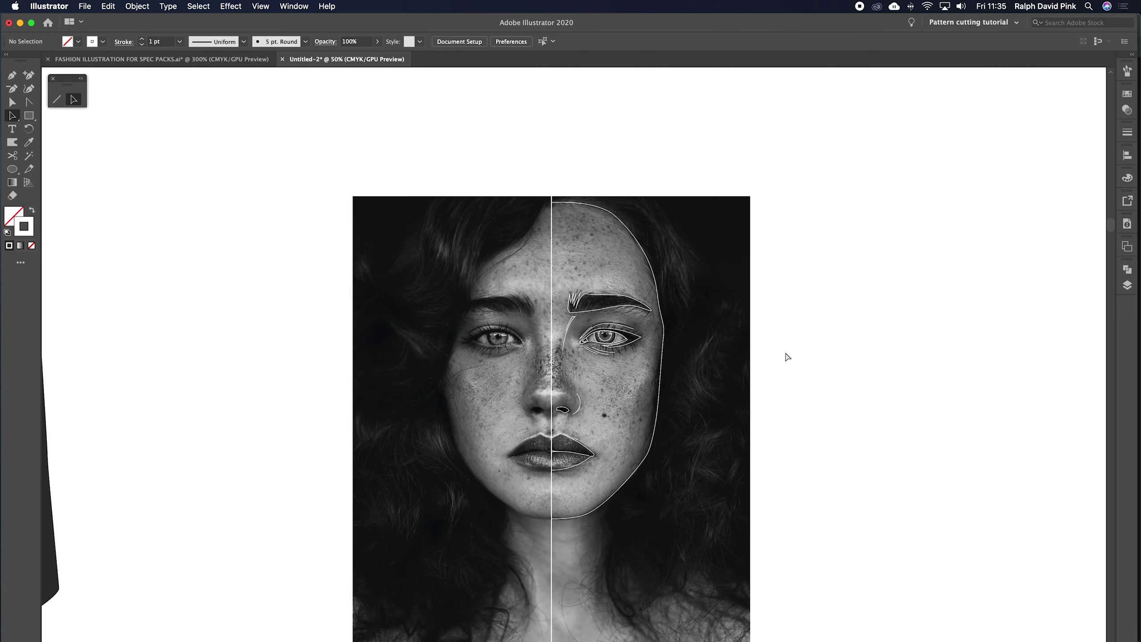
{"action": "key", "text": "super+minus"}
{"action": "left_click_drag", "start_coordinate": [784, 350], "coordinate": [822, 285]}
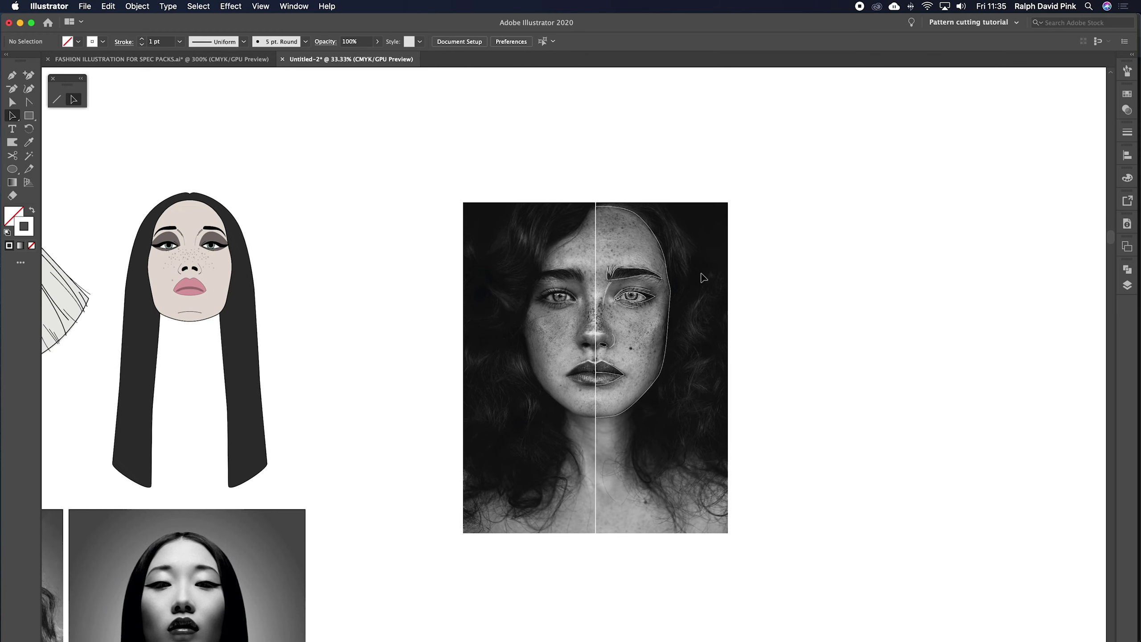
{"action": "left_click", "coordinate": [137, 5]}
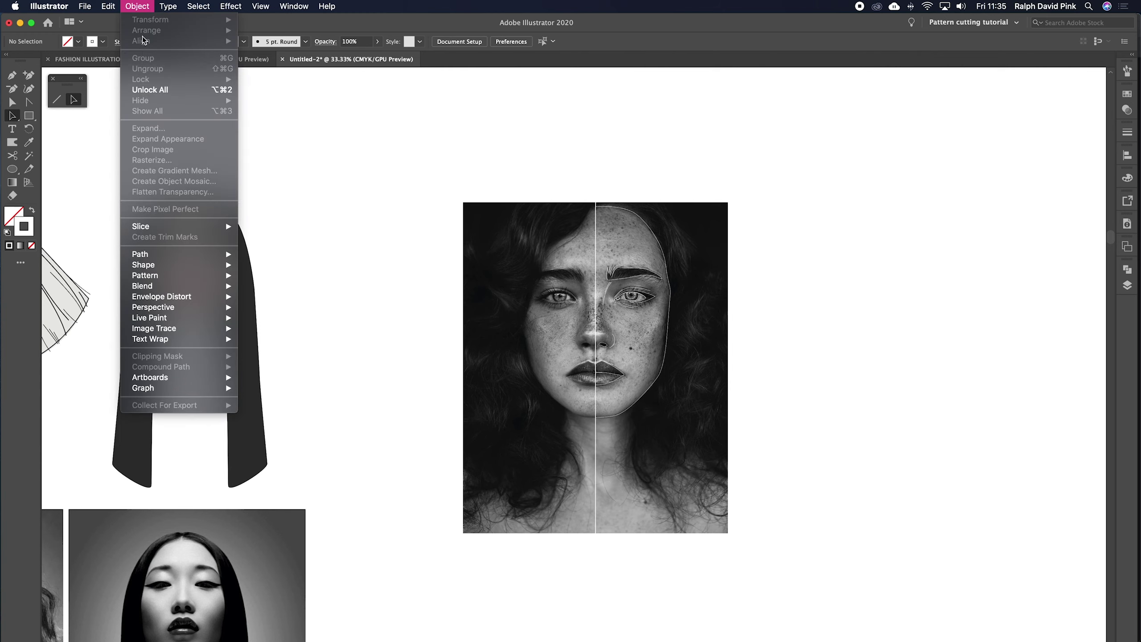
{"action": "left_click", "coordinate": [150, 91]}
Move the portrait photo horizontally to the right until it clears the traced half face
{"action": "left_click_drag", "start_coordinate": [515, 299], "coordinate": [798, 262]}
{"action": "key", "text": "super+z"}
{"action": "left_click_drag", "start_coordinate": [534, 312], "coordinate": [799, 312]}
{"action": "left_click", "coordinate": [701, 238]}
Select all the traced half-face lines and change their stroke colour from white to dark grey 545454
{"action": "key", "text": "v"}
{"action": "mouse_move", "coordinate": [699, 188]}
{"action": "left_mouse_down"}
{"action": "mouse_move", "coordinate": [454, 586]}
{"action": "mouse_move", "coordinate": [420, 607]}
{"action": "left_mouse_up"}
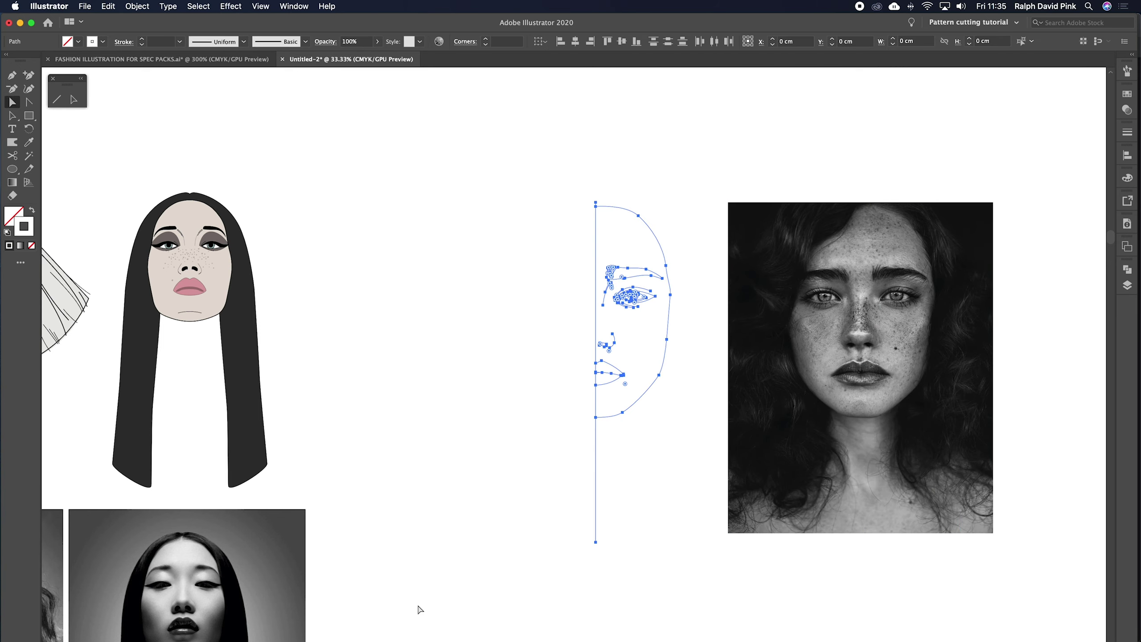
{"action": "left_click", "coordinate": [682, 194]}
{"action": "left_click", "coordinate": [16, 118]}
{"action": "left_click_drag", "start_coordinate": [699, 198], "coordinate": [427, 606]}
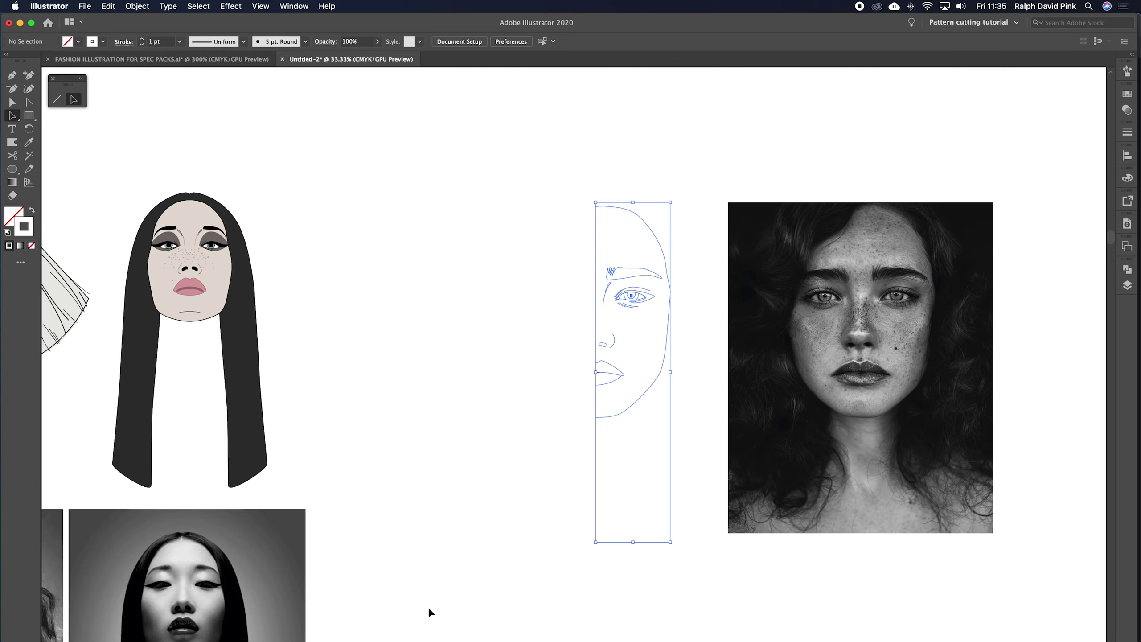
{"action": "double_click", "coordinate": [25, 227]}
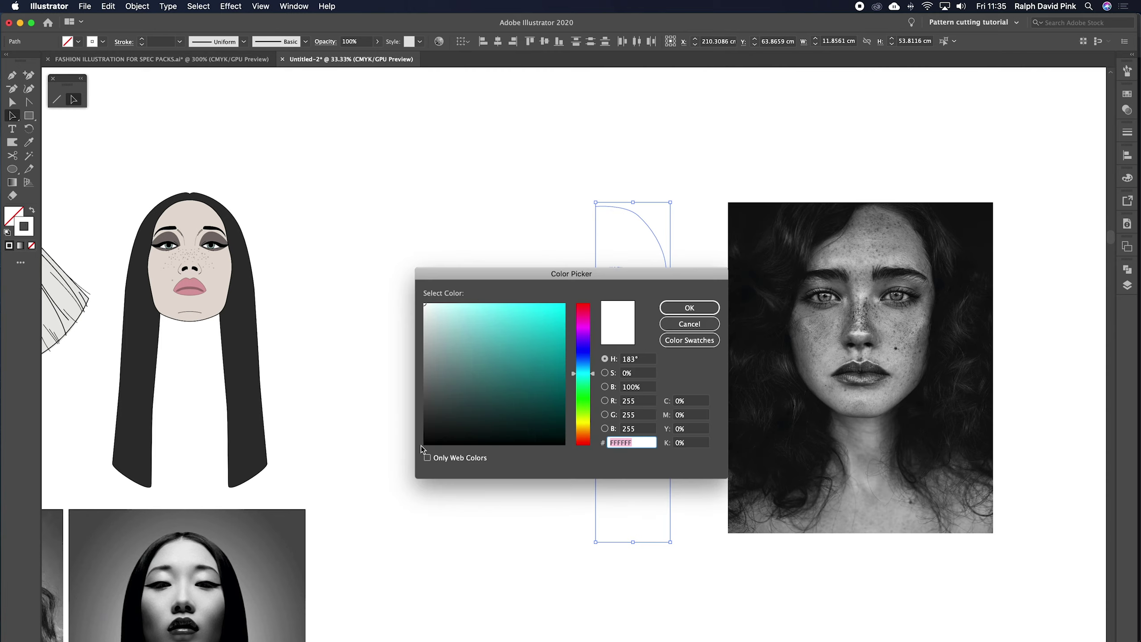
{"action": "left_click", "coordinate": [425, 399]}
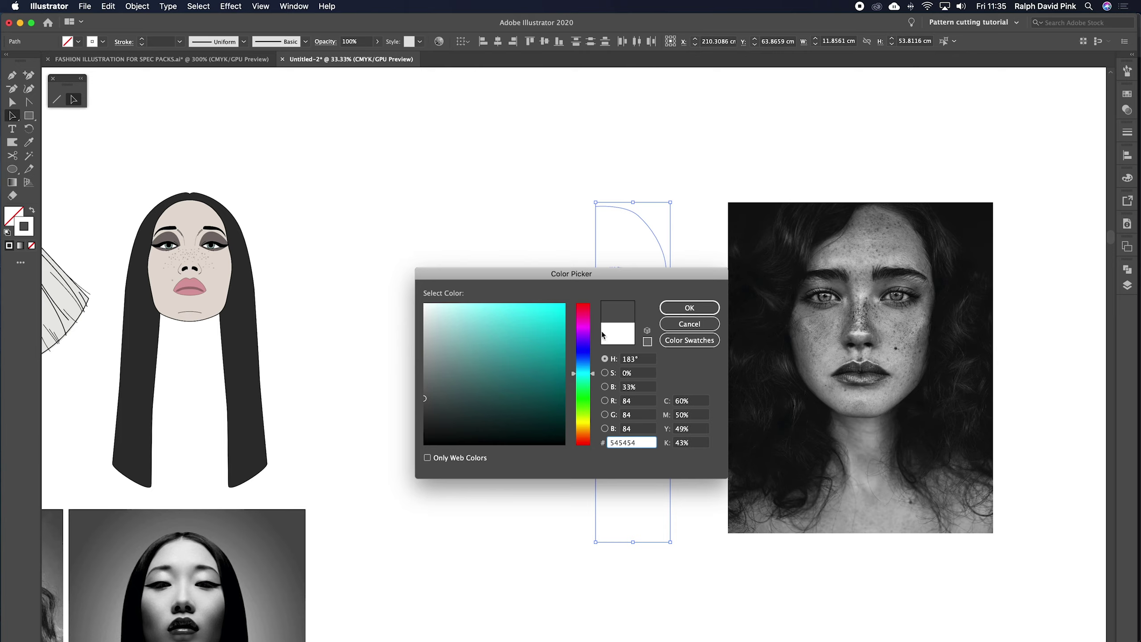
{"action": "left_click", "coordinate": [691, 308]}
{"action": "left_click", "coordinate": [697, 308]}
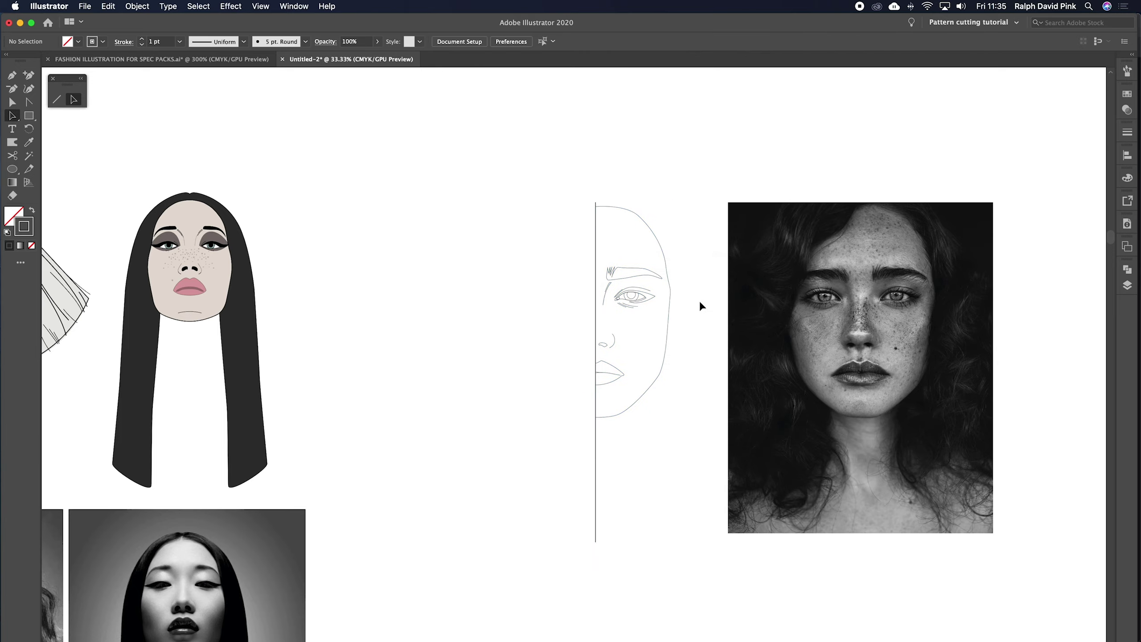
Compare the half-face line work with the two finished face illustrations and the portrait photo
{"action": "key", "text": "super+equal"}
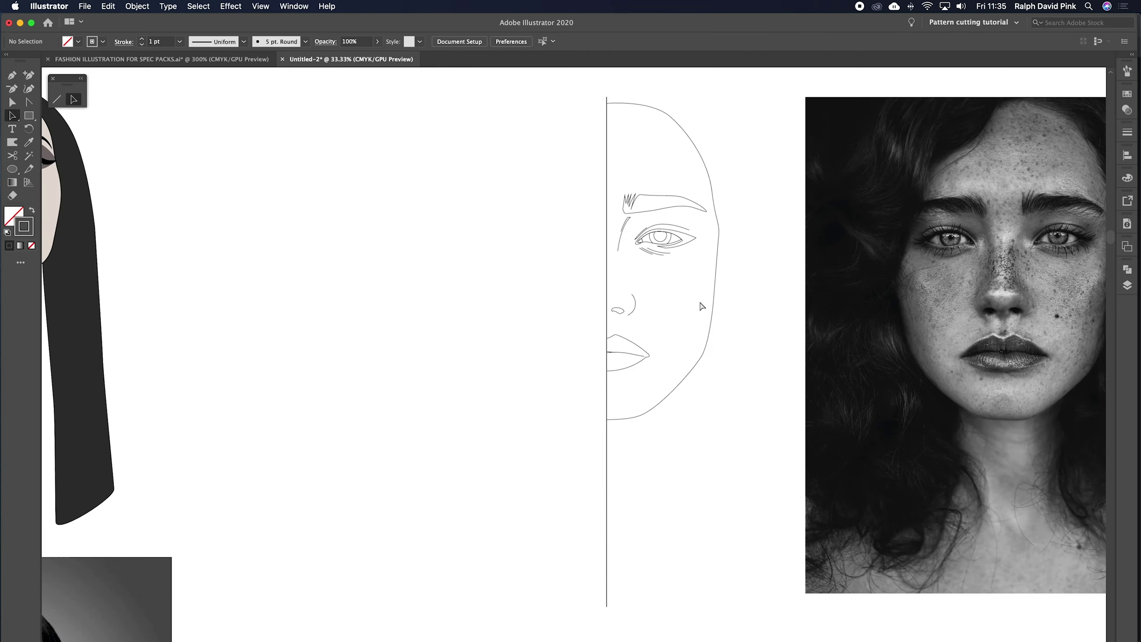
{"action": "mouse_move", "coordinate": [701, 297]}
{"action": "left_mouse_down"}
{"action": "mouse_move", "coordinate": [515, 400]}
{"action": "mouse_move", "coordinate": [503, 395]}
{"action": "mouse_move", "coordinate": [591, 336]}
{"action": "left_mouse_up"}
{"action": "key", "text": "super+minus"}
{"action": "key", "text": "super+minus"}
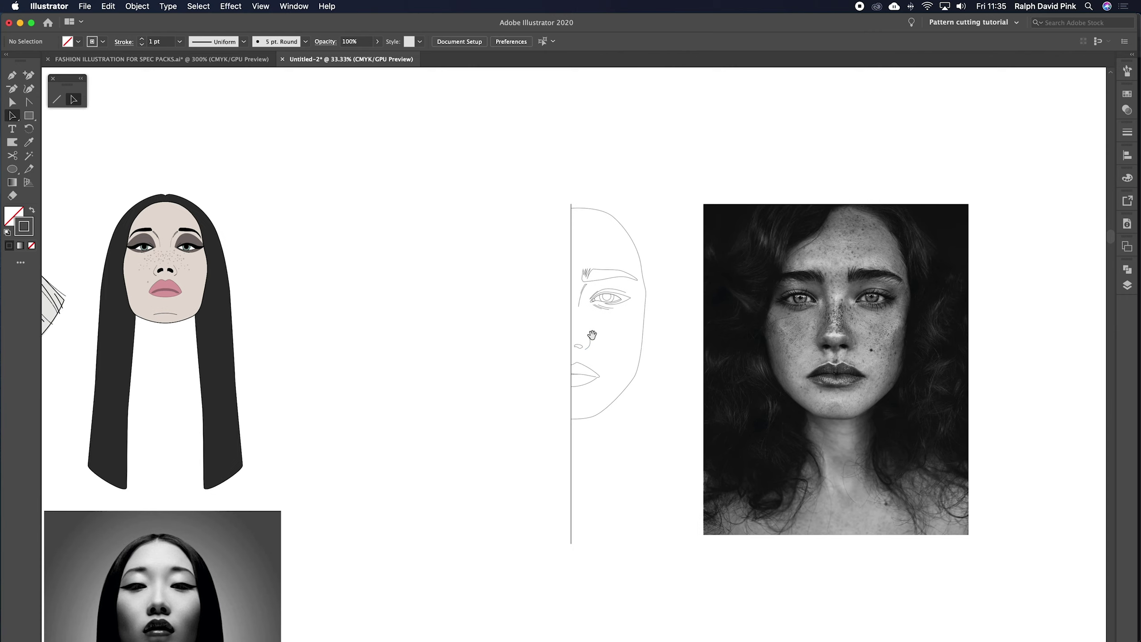
{"action": "left_click_drag", "start_coordinate": [171, 276], "coordinate": [261, 264]}
{"action": "scroll", "coordinate": [148, 320], "scroll_direction": "left", "scroll_amount": 3}
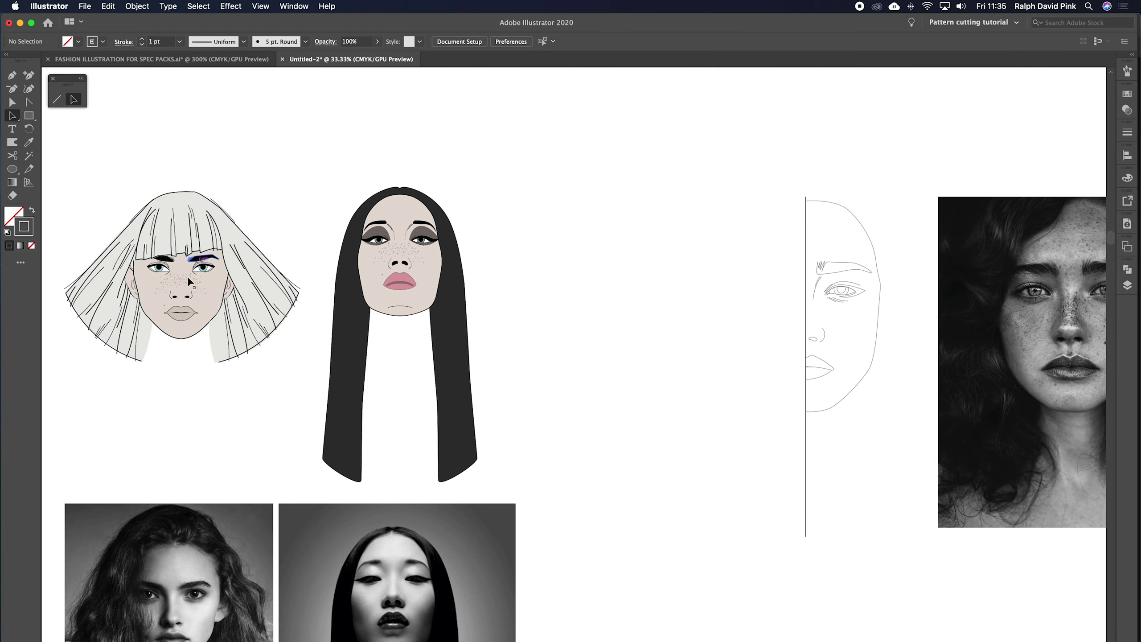
{"action": "scroll", "coordinate": [706, 370], "scroll_direction": "right", "scroll_amount": 6}
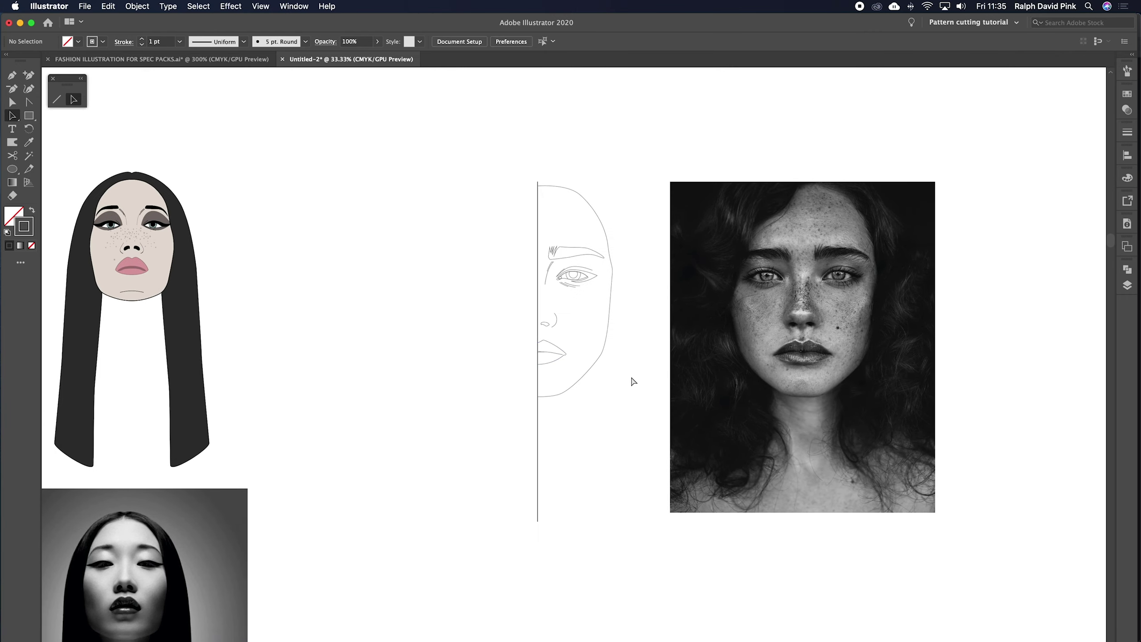
Delete the vertical centre guide line beside the traced half face
{"action": "key", "text": "super+plus"}
{"action": "scroll", "coordinate": [643, 365], "scroll_direction": "up", "scroll_amount": 2}
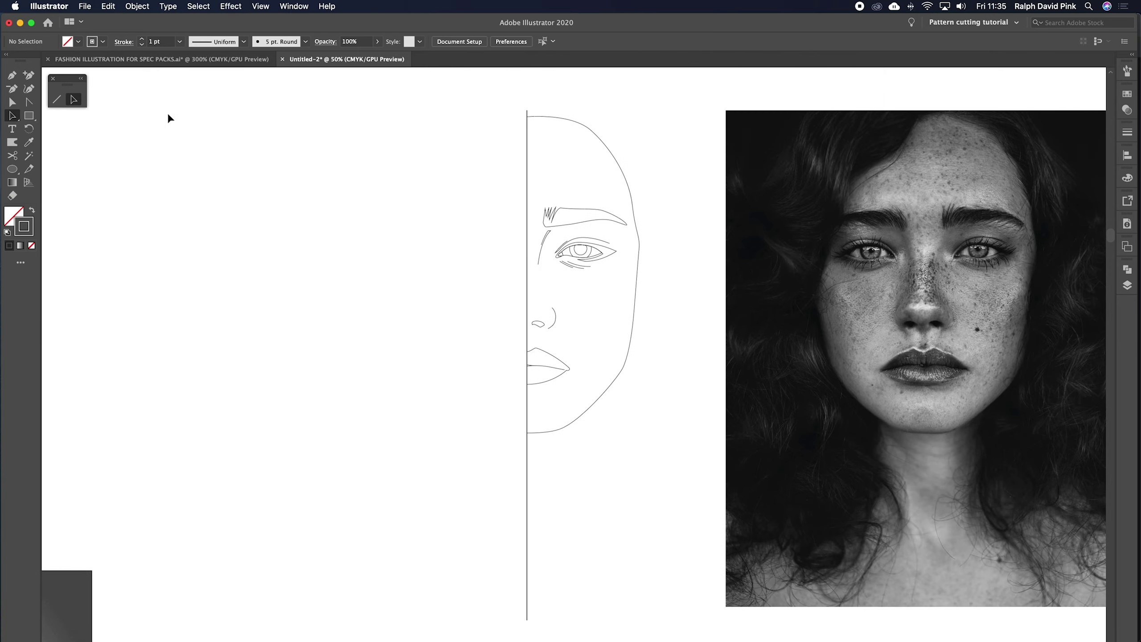
{"action": "left_click", "coordinate": [528, 160]}
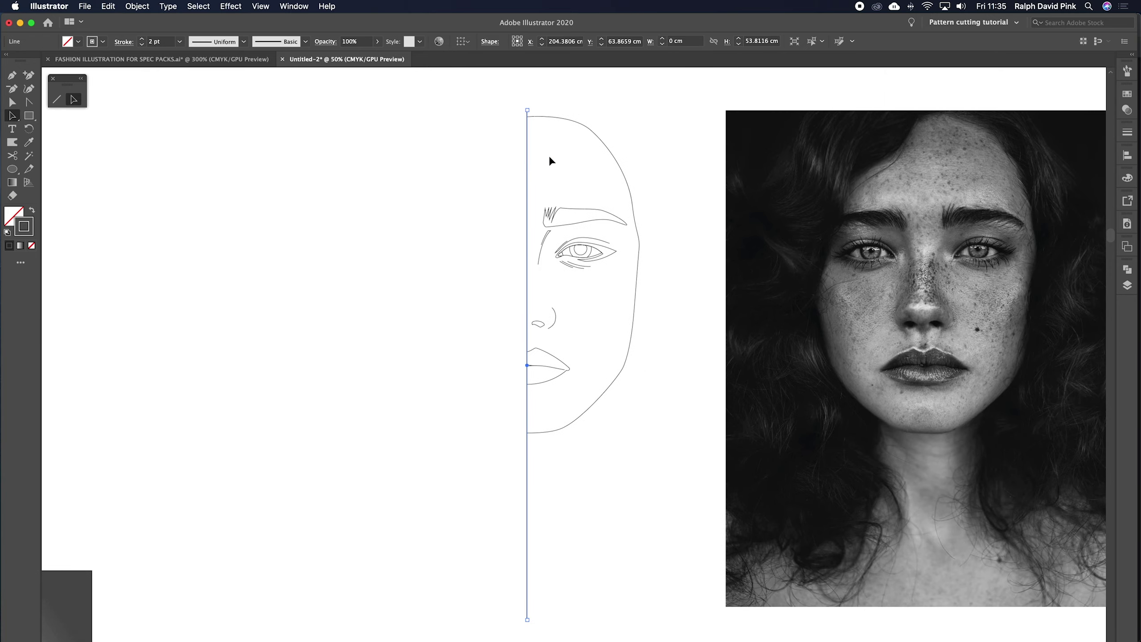
{"action": "key", "text": "Delete"}
Select the whole half face and create a reflected copy of it across the vertical axis
{"action": "mouse_move", "coordinate": [500, 100]}
{"action": "left_mouse_down"}
{"action": "mouse_move", "coordinate": [645, 362]}
{"action": "mouse_move", "coordinate": [671, 463]}
{"action": "left_mouse_up"}
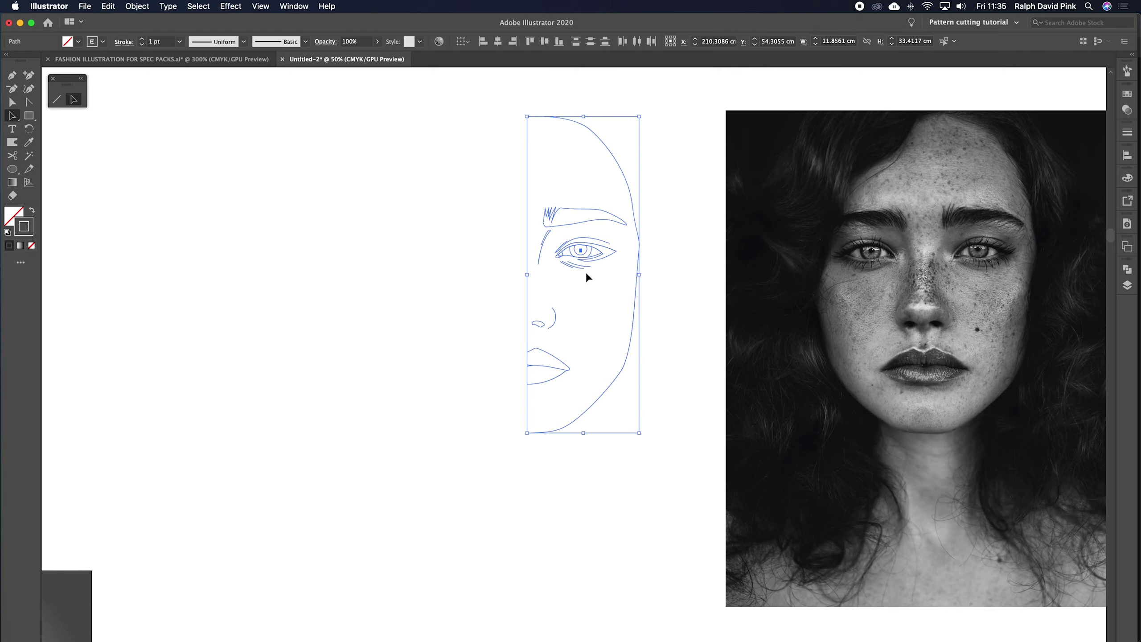
{"action": "left_click", "coordinate": [137, 6]}
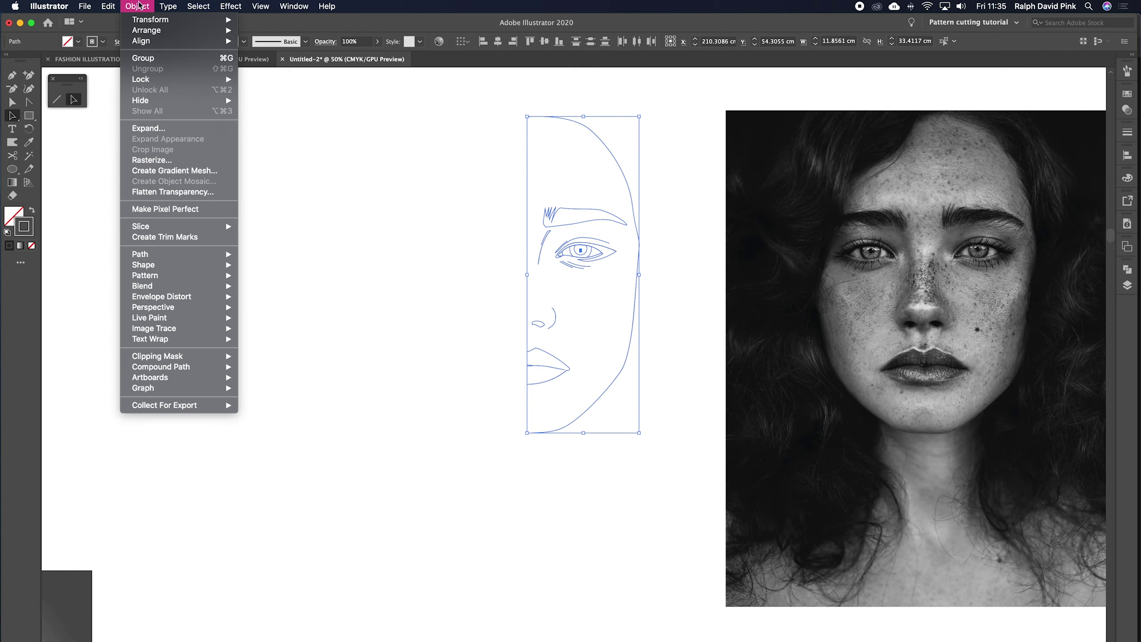
{"action": "left_click", "coordinate": [138, 4]}
{"action": "right_click", "coordinate": [632, 178]}
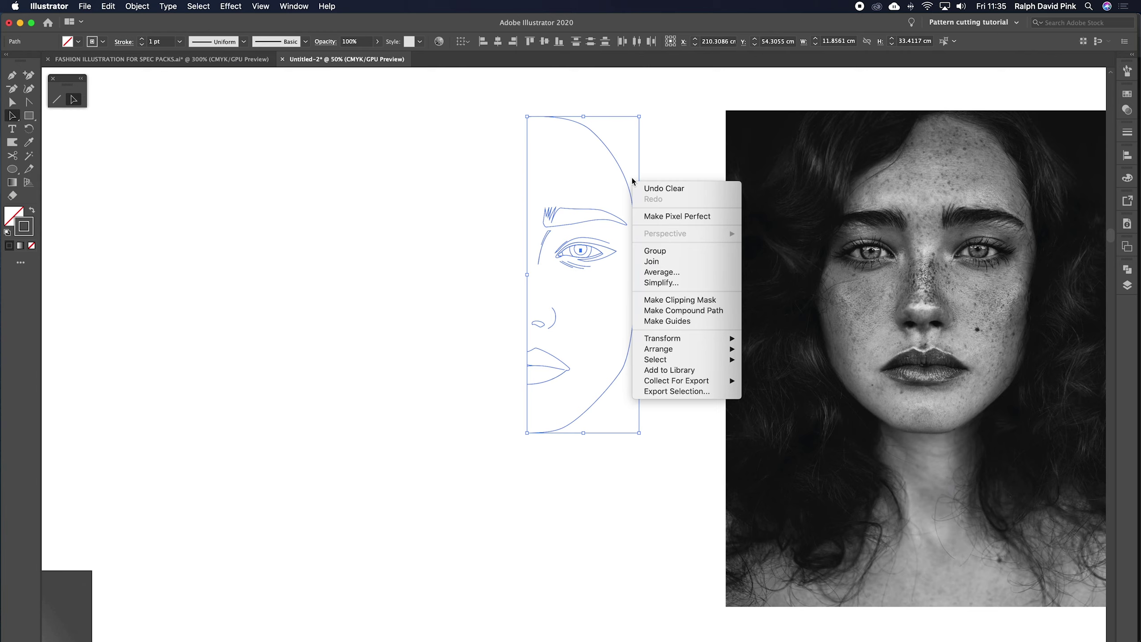
{"action": "mouse_move", "coordinate": [679, 340]}
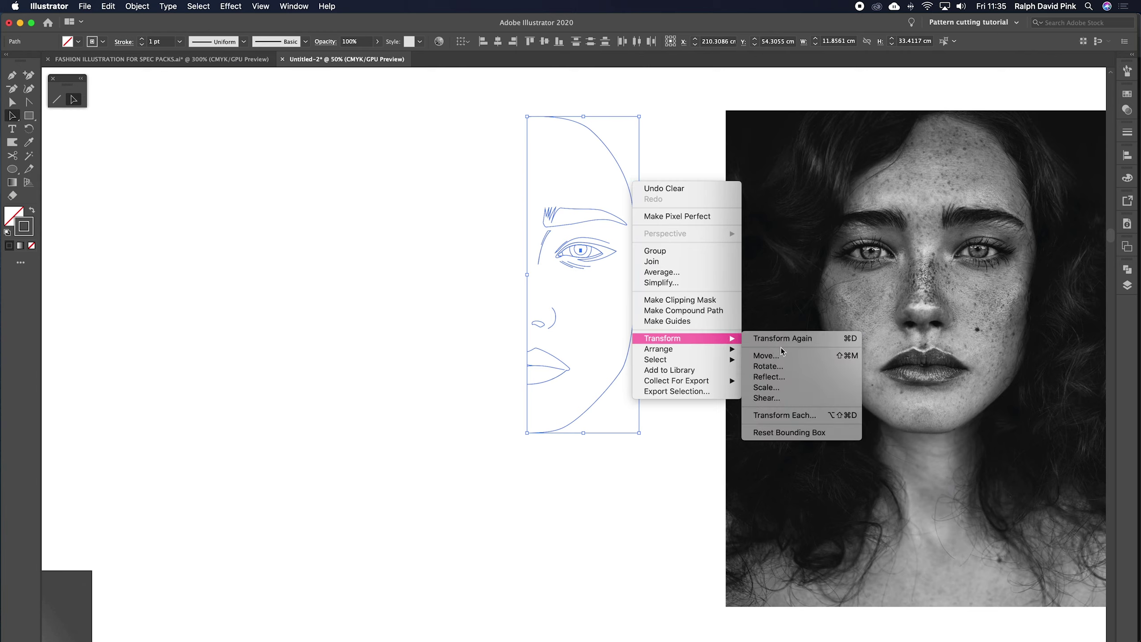
{"action": "left_click", "coordinate": [778, 377]}
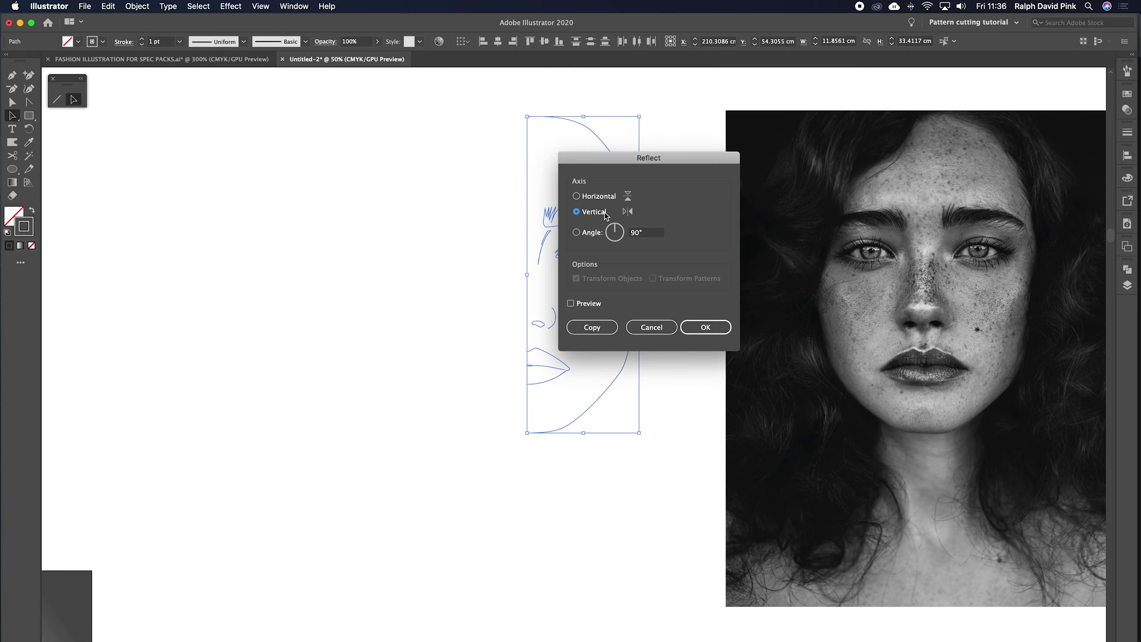
{"action": "left_click", "coordinate": [599, 327]}
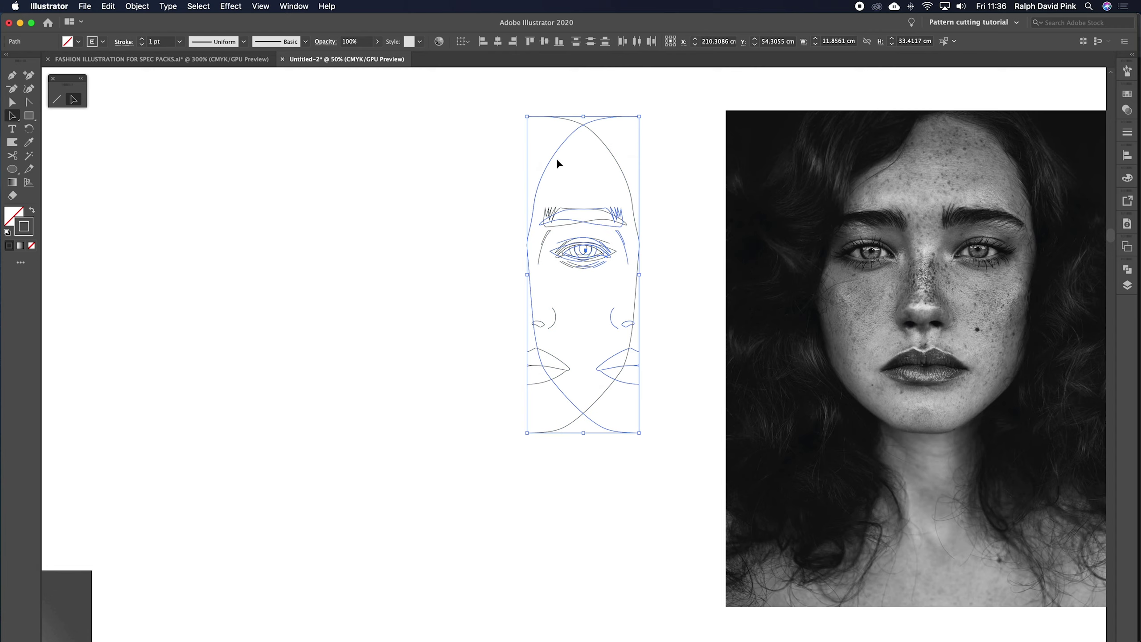
Move the reflected copy horizontally until its centre edge meets the original half and completes the face, and deselect it
{"action": "left_click_drag", "start_coordinate": [558, 161], "coordinate": [353, 166]}
{"action": "key", "text": "super+z"}
{"action": "left_click", "coordinate": [551, 159], "text": "shift"}
{"action": "left_click", "coordinate": [547, 164], "text": "shift"}
{"action": "left_click_drag", "start_coordinate": [549, 164], "coordinate": [437, 204]}
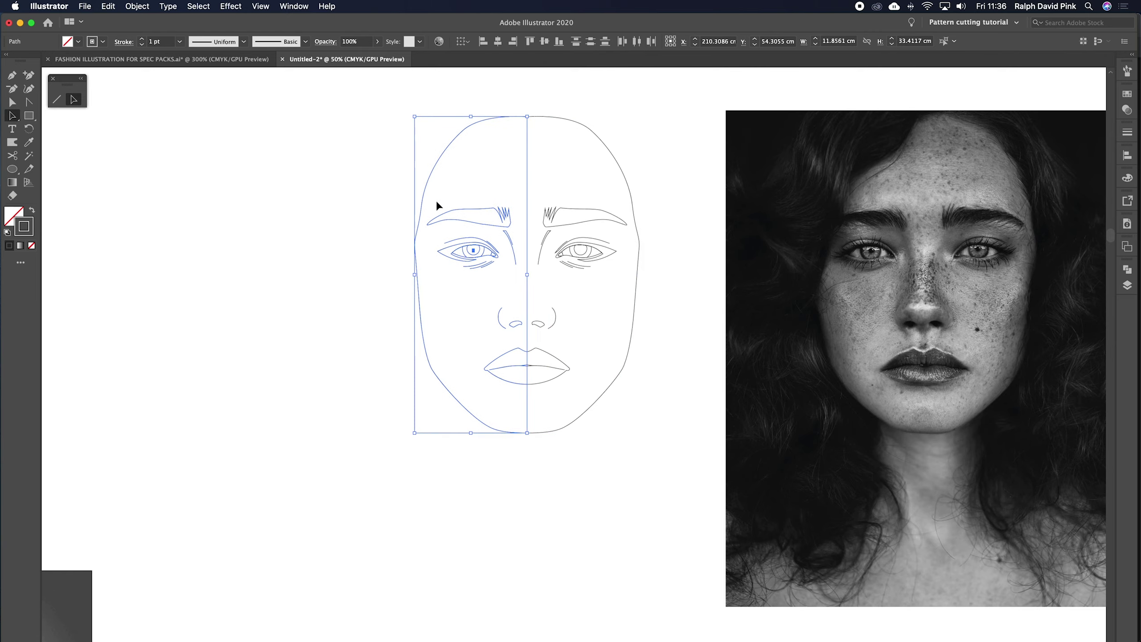
{"action": "left_click", "coordinate": [539, 158]}
Join the overlapping top anchor points of the two face outline halves at the centre of the forehead
{"action": "key", "text": "super+equal"}
{"action": "key", "text": "a"}
{"action": "scroll", "coordinate": [540, 158], "scroll_direction": "up", "scroll_amount": 5}
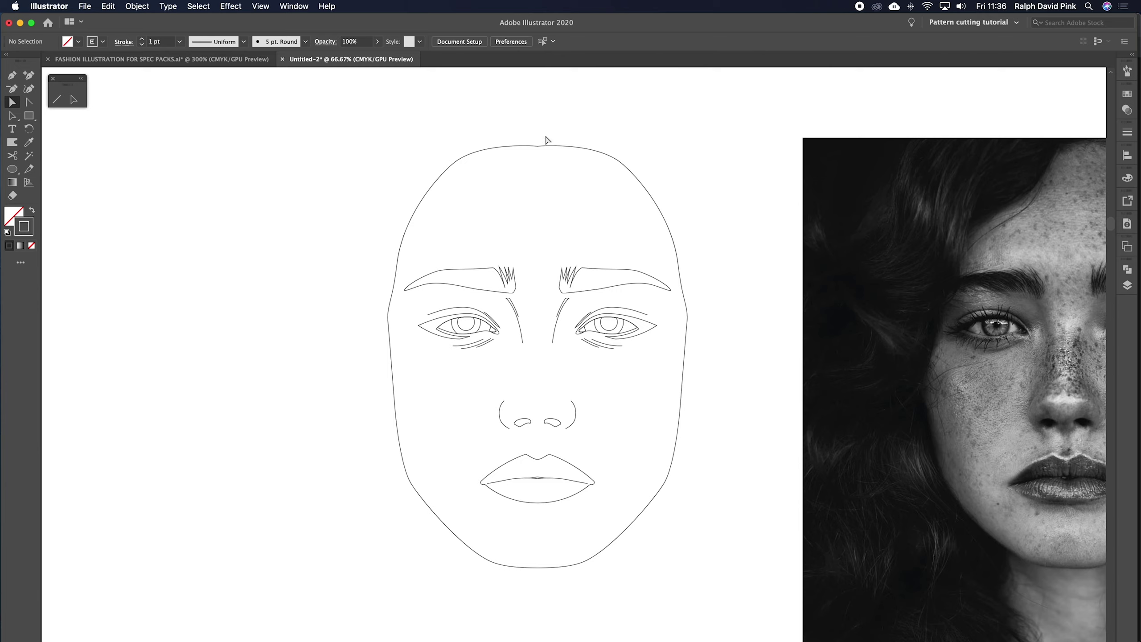
{"action": "left_click", "coordinate": [463, 160]}
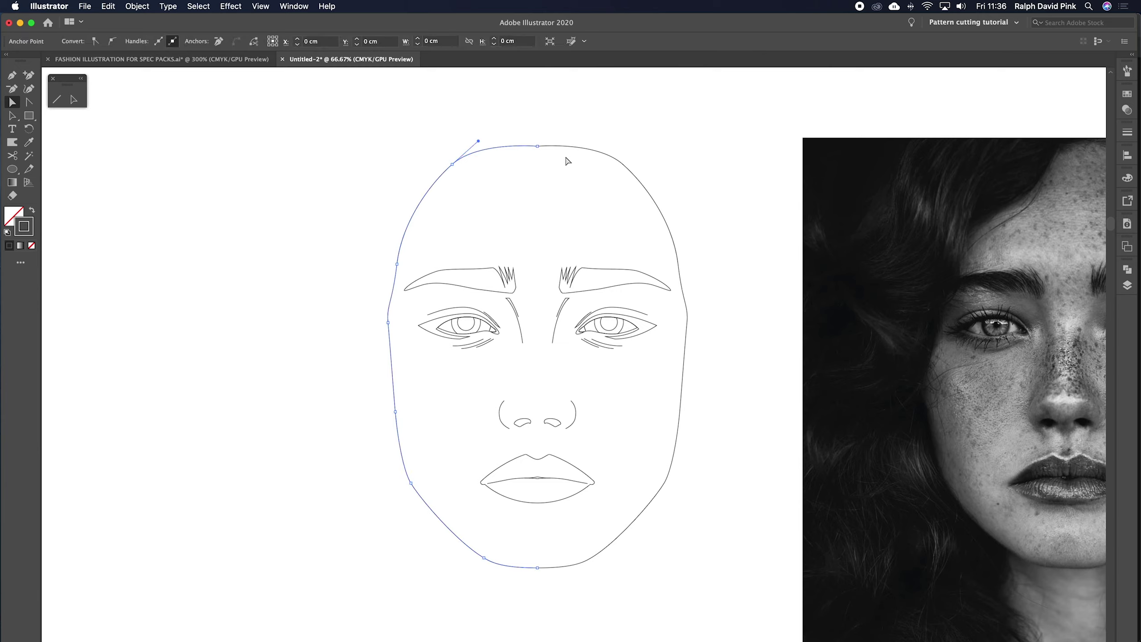
{"action": "left_click", "coordinate": [521, 458]}
{"action": "left_click", "coordinate": [567, 146]}
{"action": "left_click", "coordinate": [569, 179]}
{"action": "left_click", "coordinate": [538, 146]}
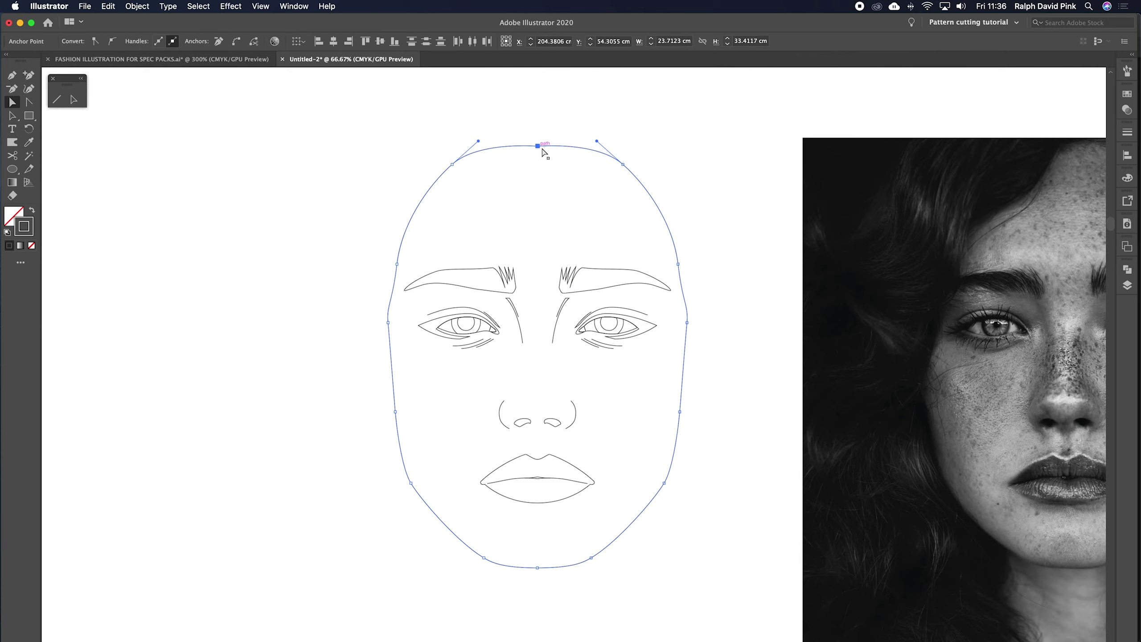
{"action": "right_click", "coordinate": [544, 152]}
{"action": "left_click", "coordinate": [564, 232]}
Join the overlapping bottom anchor points of the face outline at the centre of the chin
{"action": "left_click_drag", "start_coordinate": [549, 601], "coordinate": [524, 558]}
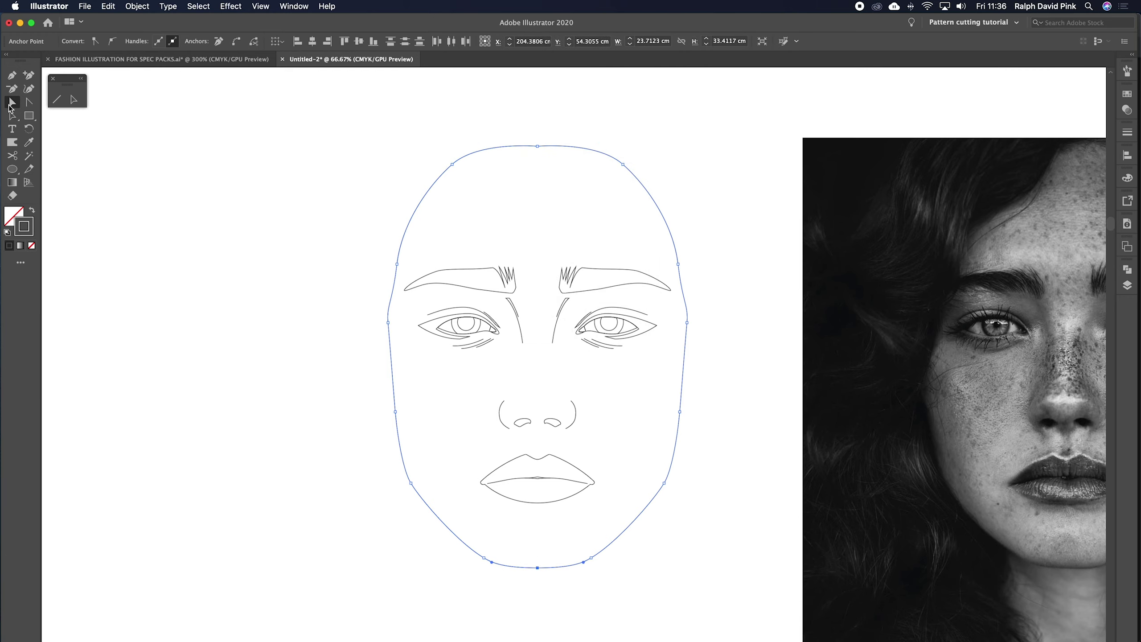
{"action": "scroll", "coordinate": [438, 502], "scroll_direction": "down", "scroll_amount": 5}
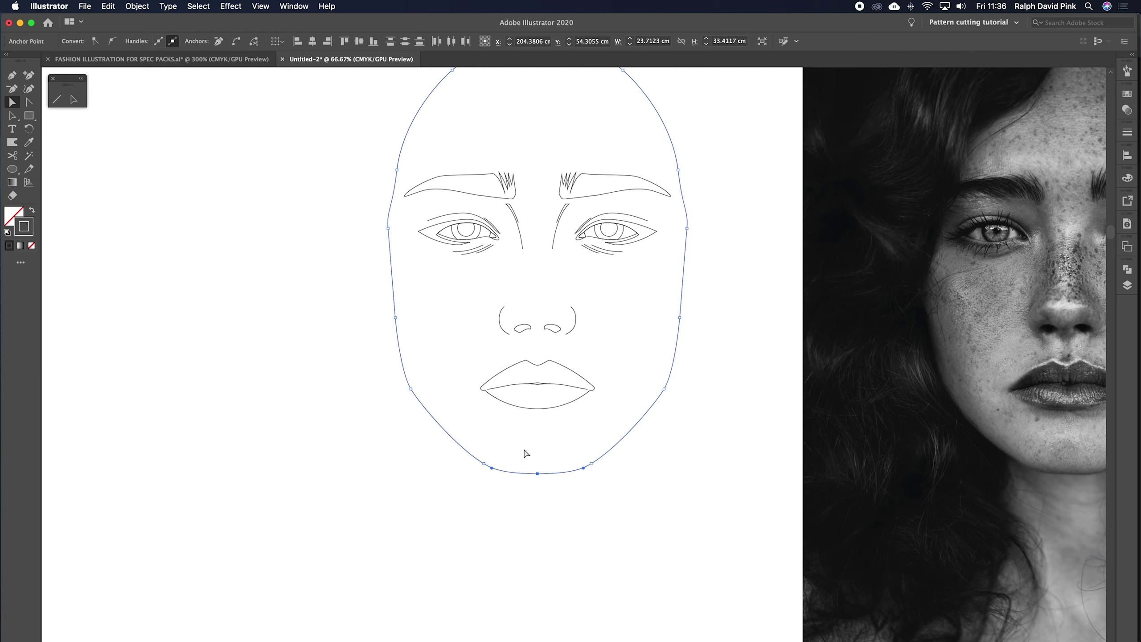
{"action": "right_click", "coordinate": [549, 459]}
{"action": "left_click", "coordinate": [562, 498]}
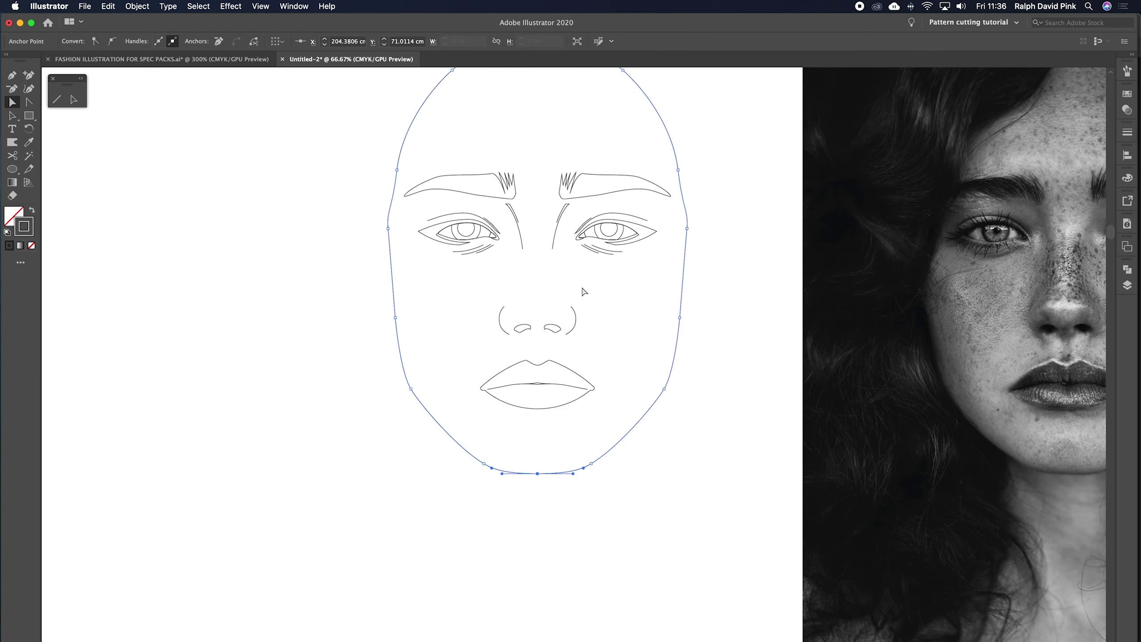
Join the two lip outline halves at the centre of the upper lip and of the lower lip, and deselect
{"action": "left_click_drag", "start_coordinate": [534, 383], "coordinate": [540, 353]}
{"action": "right_click", "coordinate": [540, 353]}
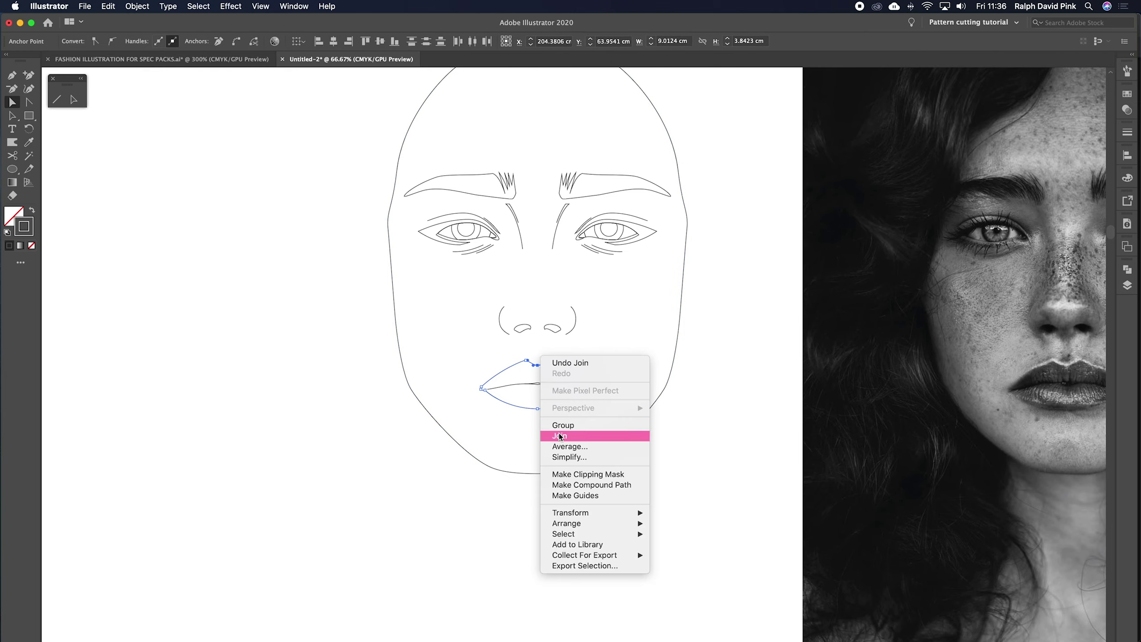
{"action": "left_click", "coordinate": [542, 436]}
{"action": "left_click", "coordinate": [538, 409]}
{"action": "right_click", "coordinate": [546, 411]}
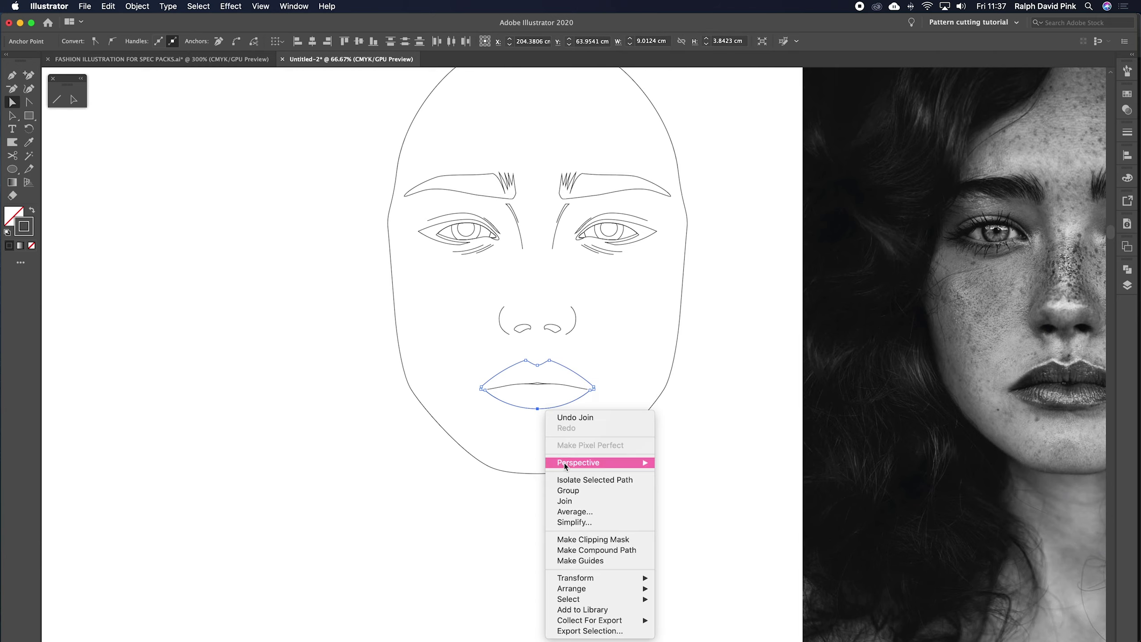
{"action": "left_click", "coordinate": [567, 503]}
{"action": "left_click", "coordinate": [584, 159]}
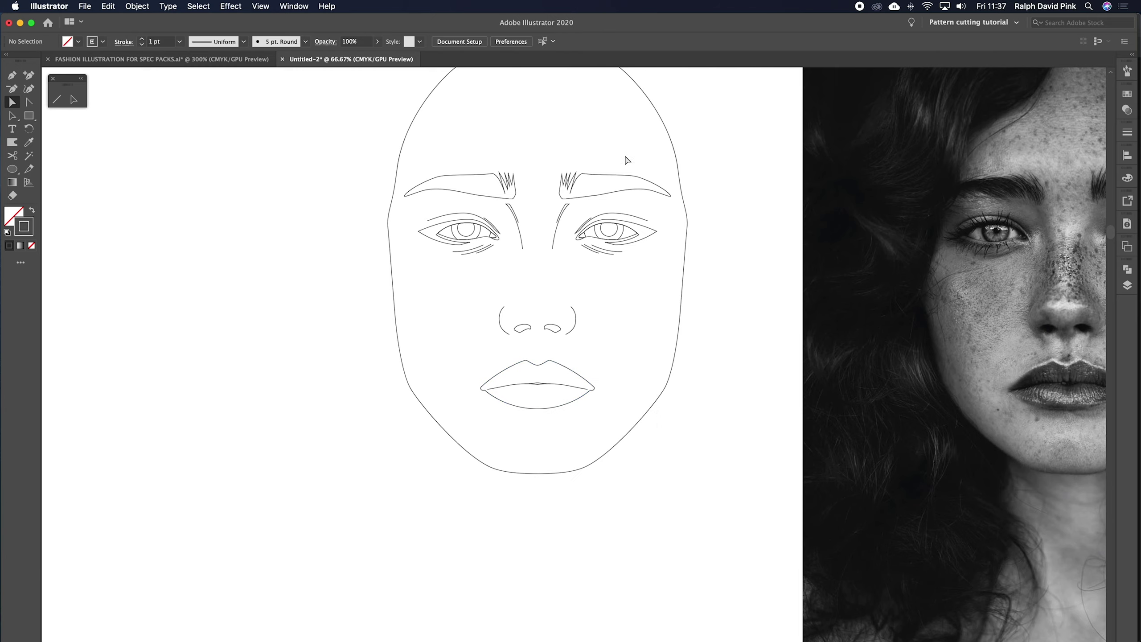
Try filling the joined face outline with light grey CBD8D8 and undo the fill
{"action": "scroll", "coordinate": [653, 201], "scroll_direction": "up", "scroll_amount": 2}
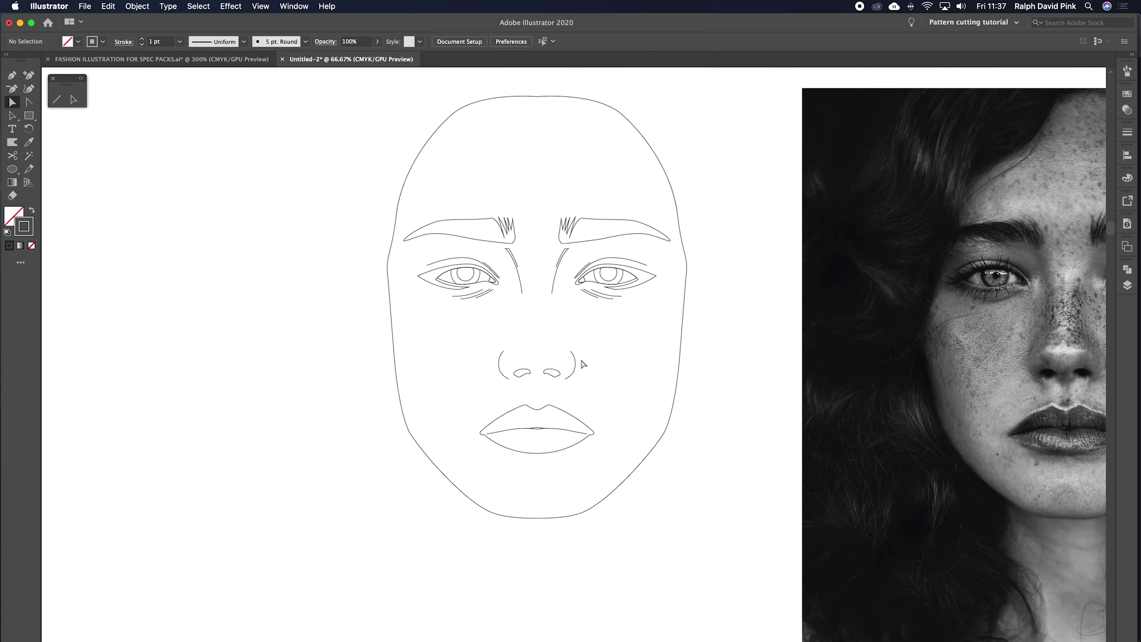
{"action": "left_click", "coordinate": [682, 316]}
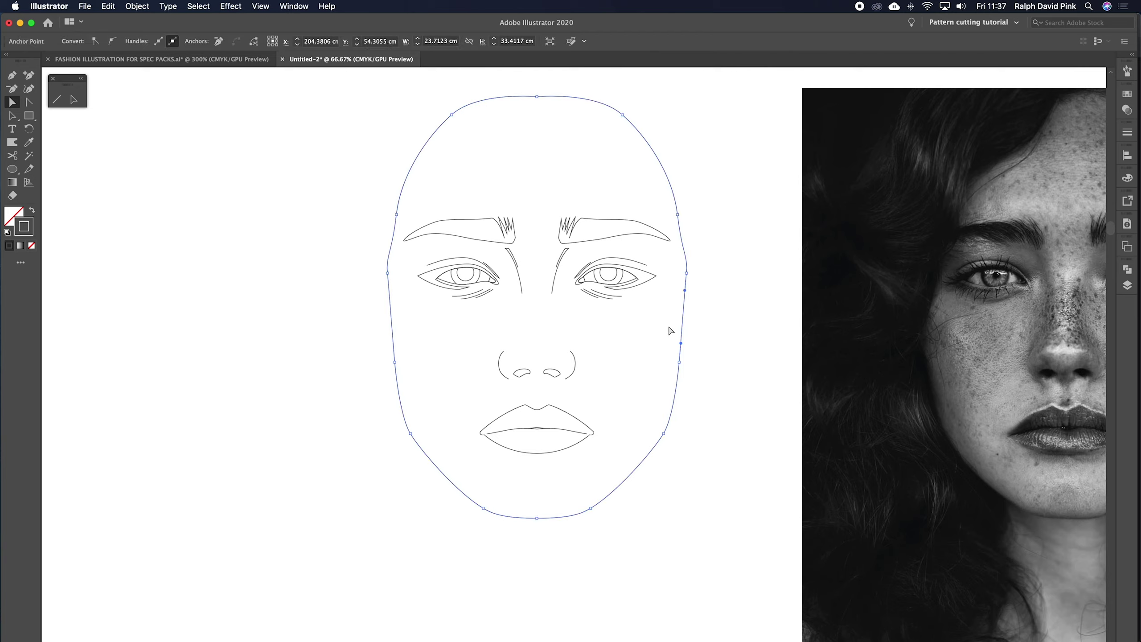
{"action": "double_click", "coordinate": [17, 216]}
{"action": "left_click", "coordinate": [433, 323]}
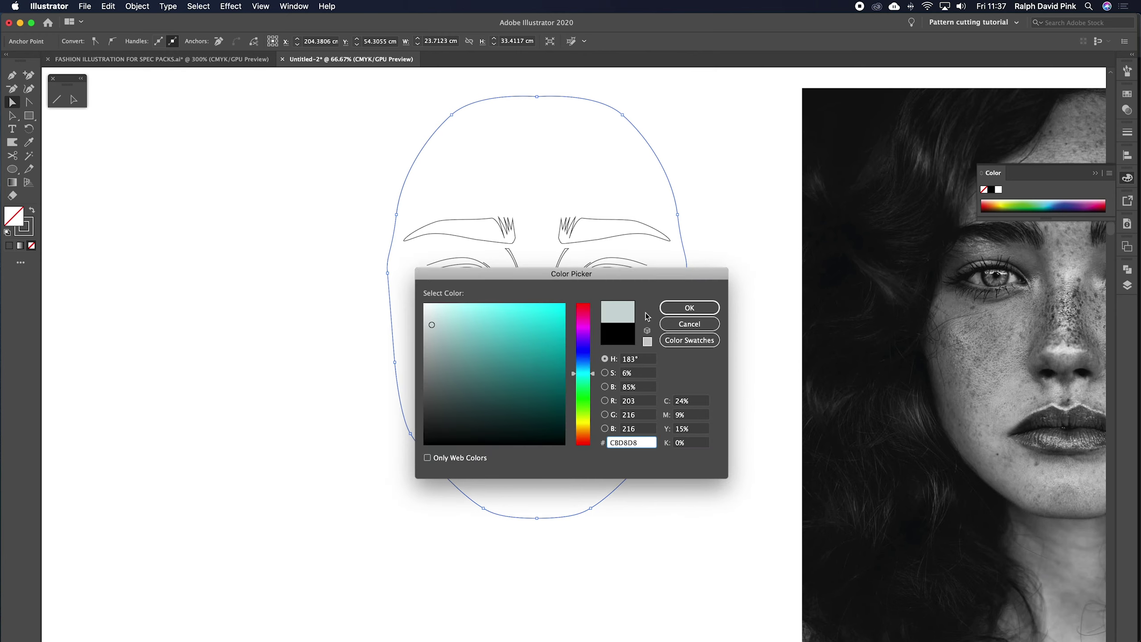
{"action": "left_click", "coordinate": [666, 309]}
{"action": "key", "text": "super+z"}
{"action": "left_click", "coordinate": [739, 246]}
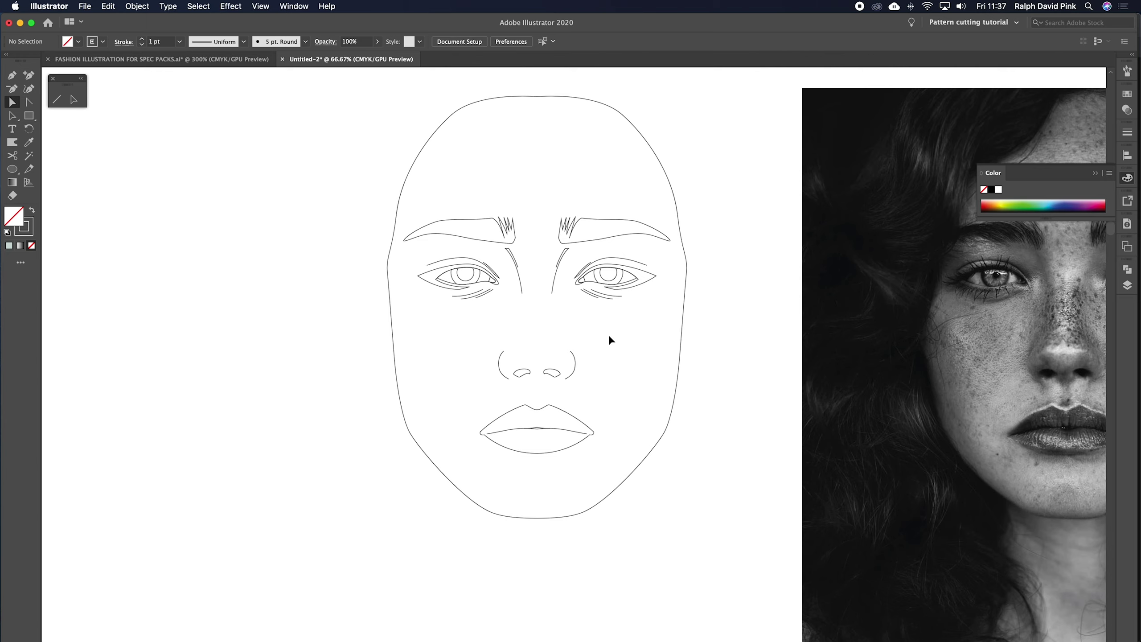
{"action": "key", "text": "super+equal"}
{"action": "left_click_drag", "start_coordinate": [608, 335], "coordinate": [555, 413]}
{"action": "key", "text": "super+minus"}
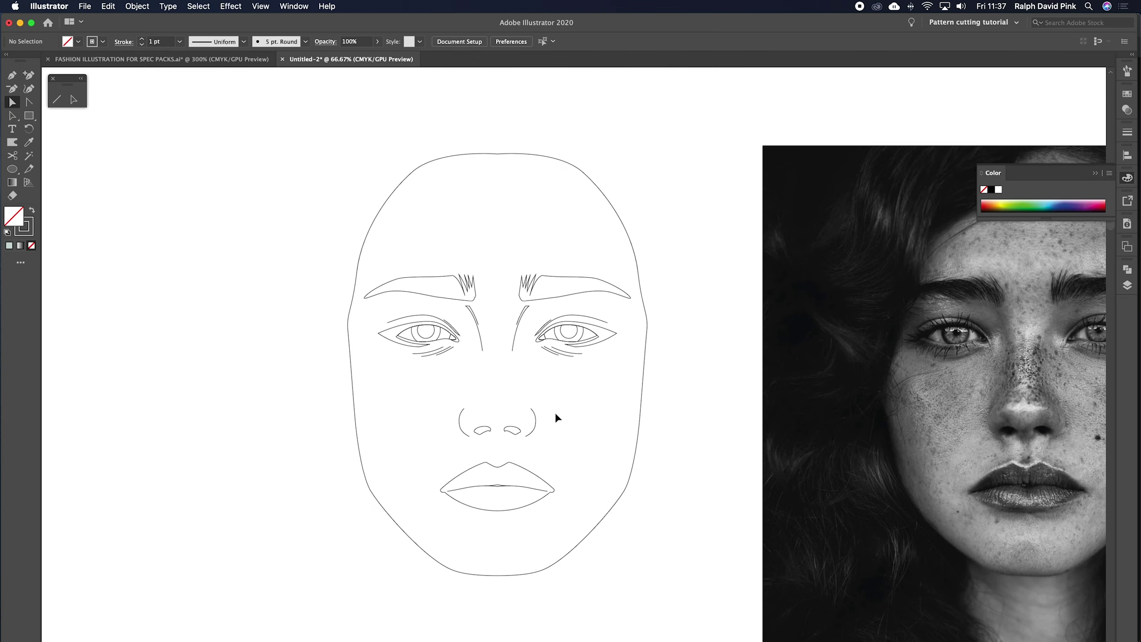
{"action": "scroll", "coordinate": [553, 415], "scroll_direction": "right", "scroll_amount": 2}
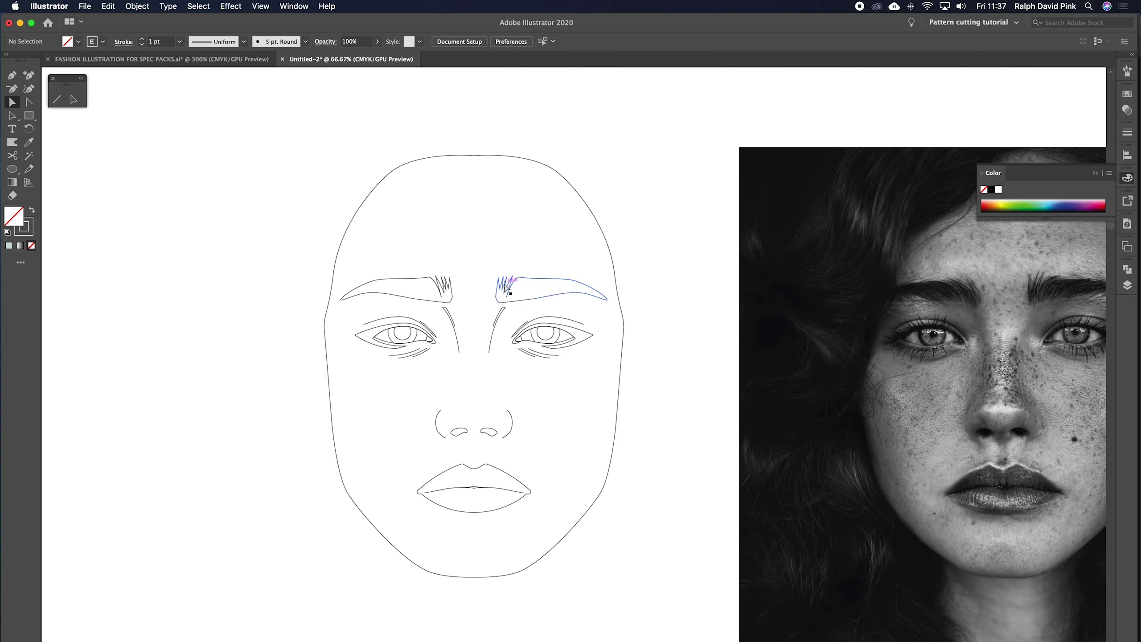
{"action": "left_click", "coordinate": [13, 116]}
{"action": "left_click_drag", "start_coordinate": [488, 277], "coordinate": [522, 282]}
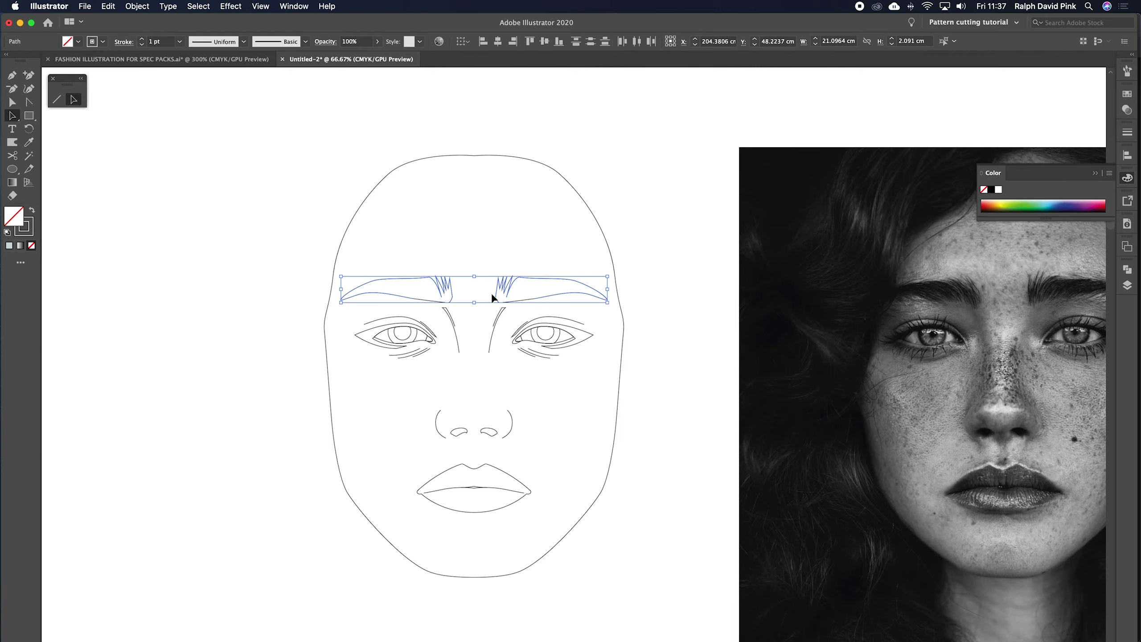
{"action": "left_click", "coordinate": [507, 255]}
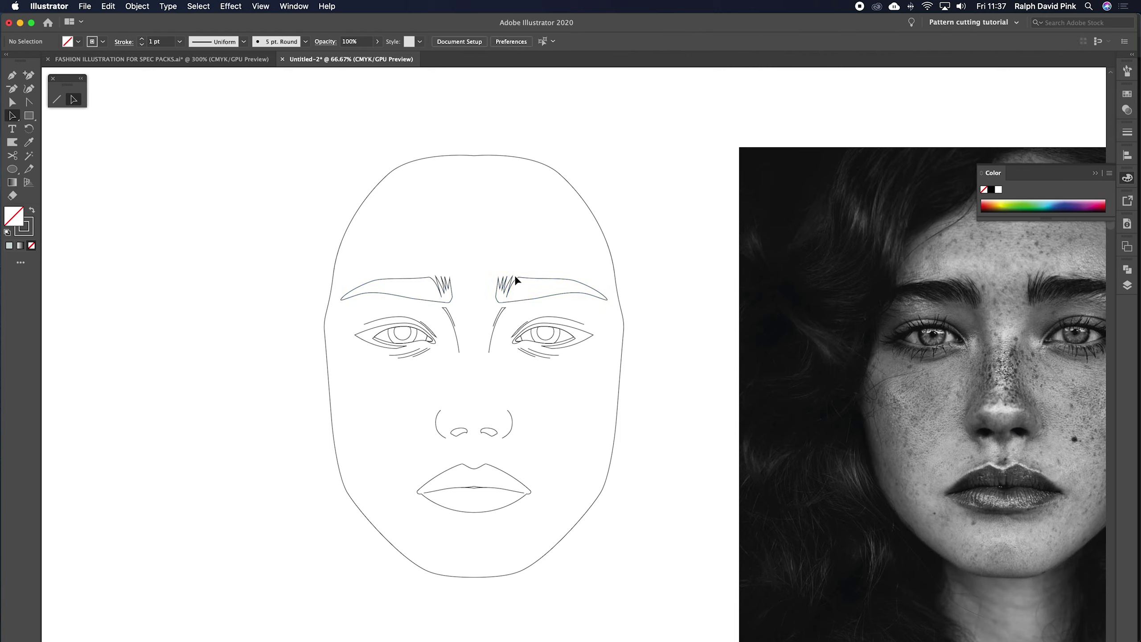
Group the two eyebrow outlines into one object
{"action": "left_click", "coordinate": [501, 285]}
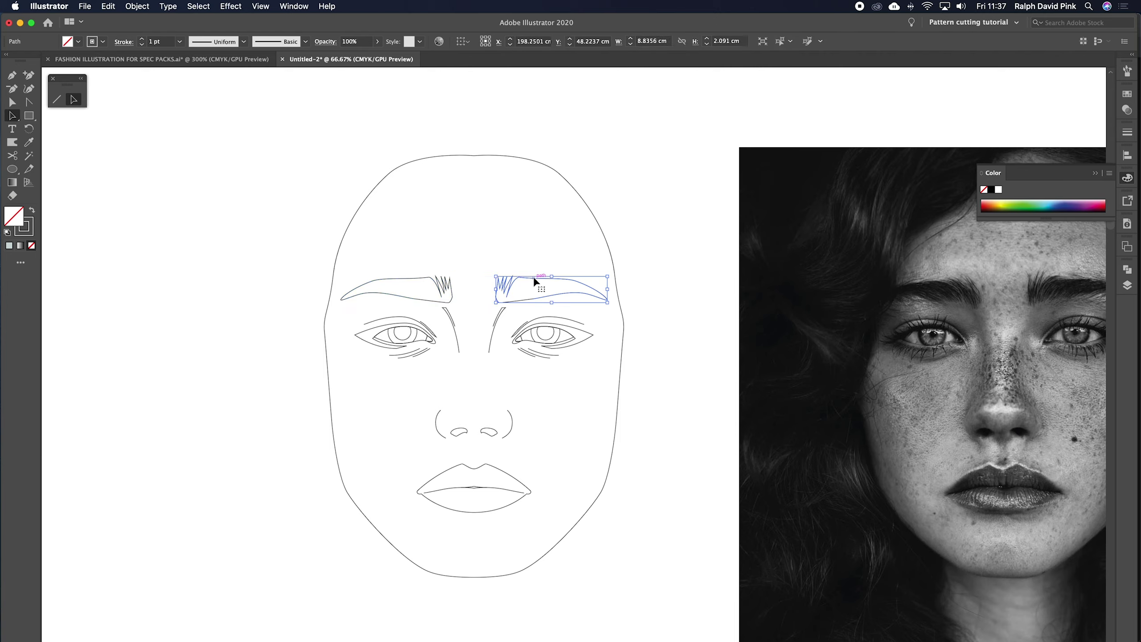
{"action": "left_click_drag", "start_coordinate": [440, 288], "coordinate": [440, 289]}
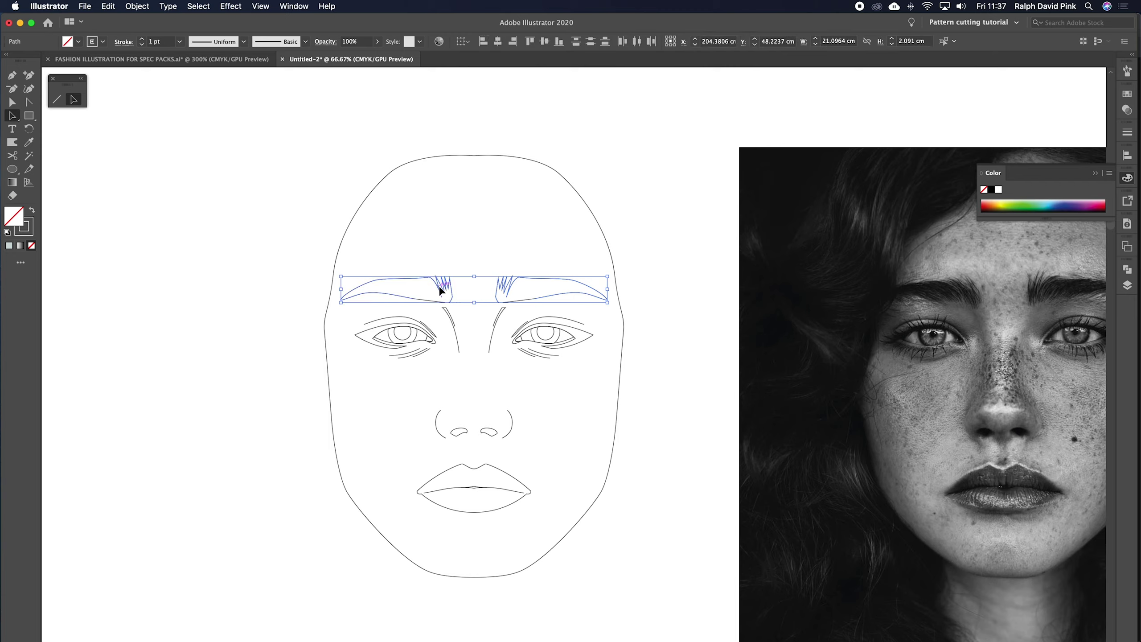
{"action": "left_click", "coordinate": [518, 268]}
{"action": "left_click", "coordinate": [540, 297]}
{"action": "left_click", "coordinate": [450, 283]}
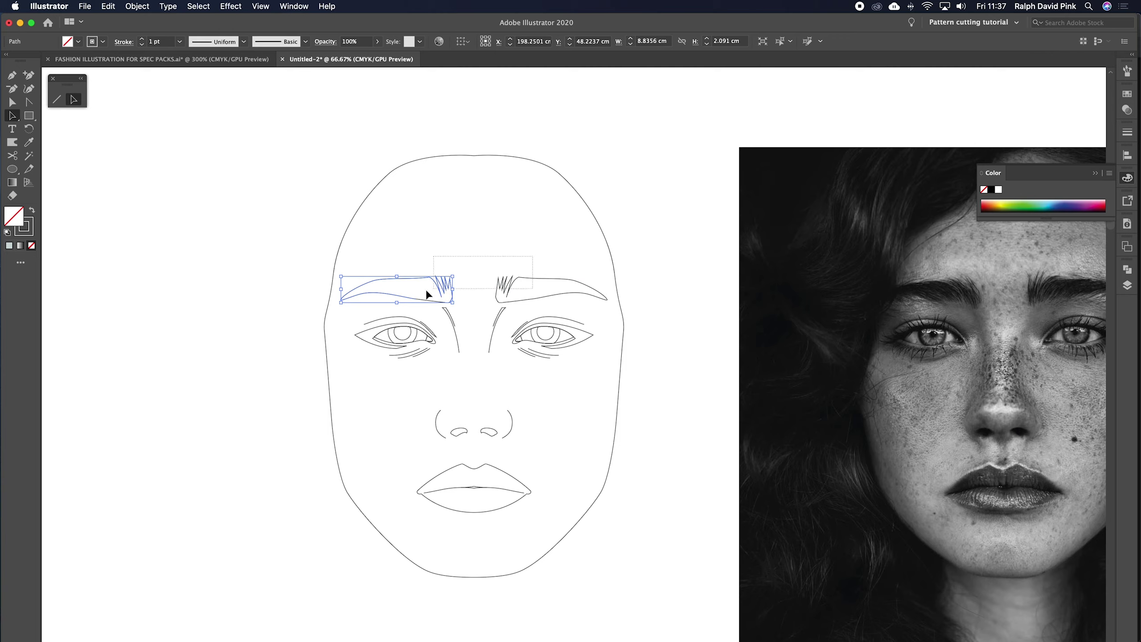
{"action": "left_click", "coordinate": [505, 287], "text": "shift"}
{"action": "left_click", "coordinate": [140, 6]}
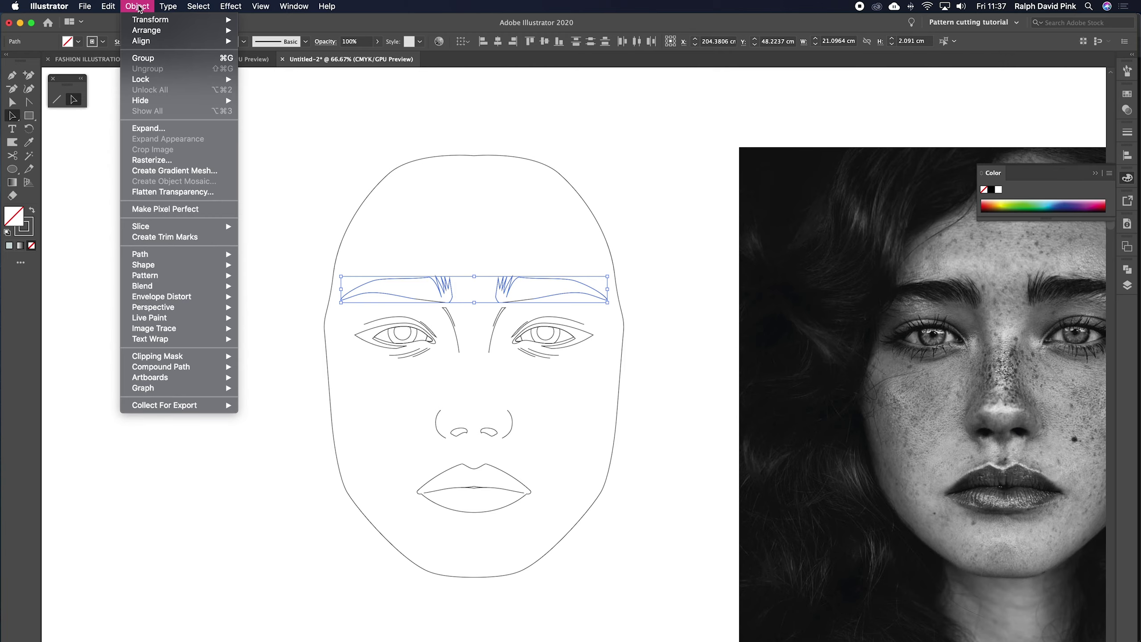
{"action": "left_click", "coordinate": [148, 61]}
{"action": "left_click", "coordinate": [499, 230]}
{"action": "left_click", "coordinate": [510, 285]}
{"action": "left_click", "coordinate": [520, 276]}
{"action": "left_click", "coordinate": [521, 277]}
{"action": "left_click", "coordinate": [519, 247]}
Swap the fill and stroke of the grouped eyebrows to give them a solid dark grey fill, and deselect
{"action": "key", "text": "super+equal"}
{"action": "left_click_drag", "start_coordinate": [519, 240], "coordinate": [525, 248]}
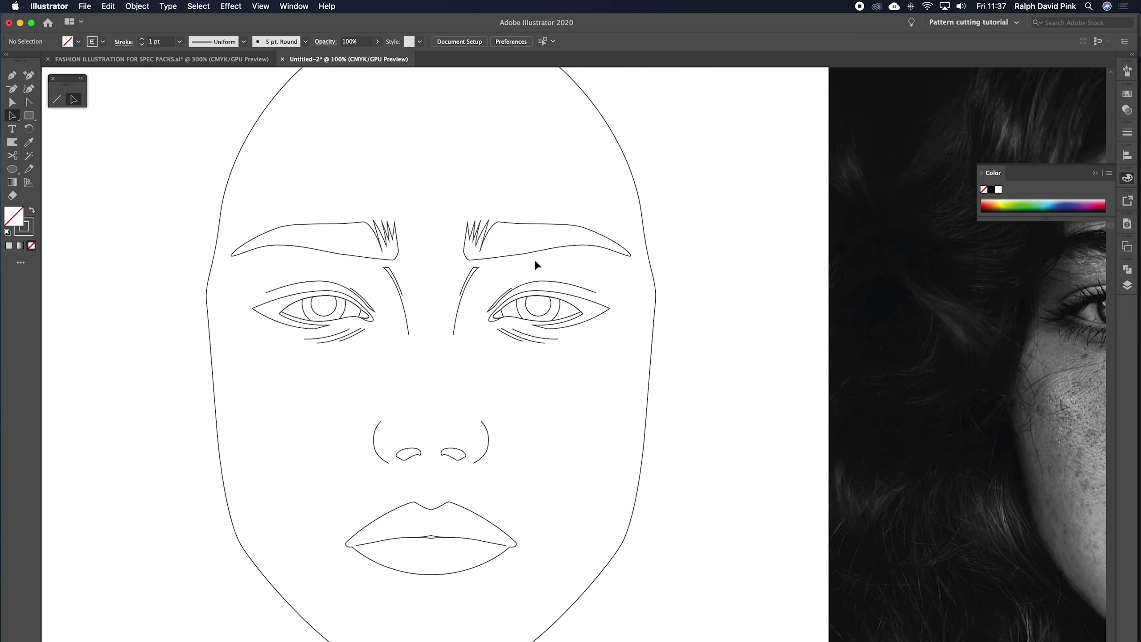
{"action": "left_click", "coordinate": [532, 250]}
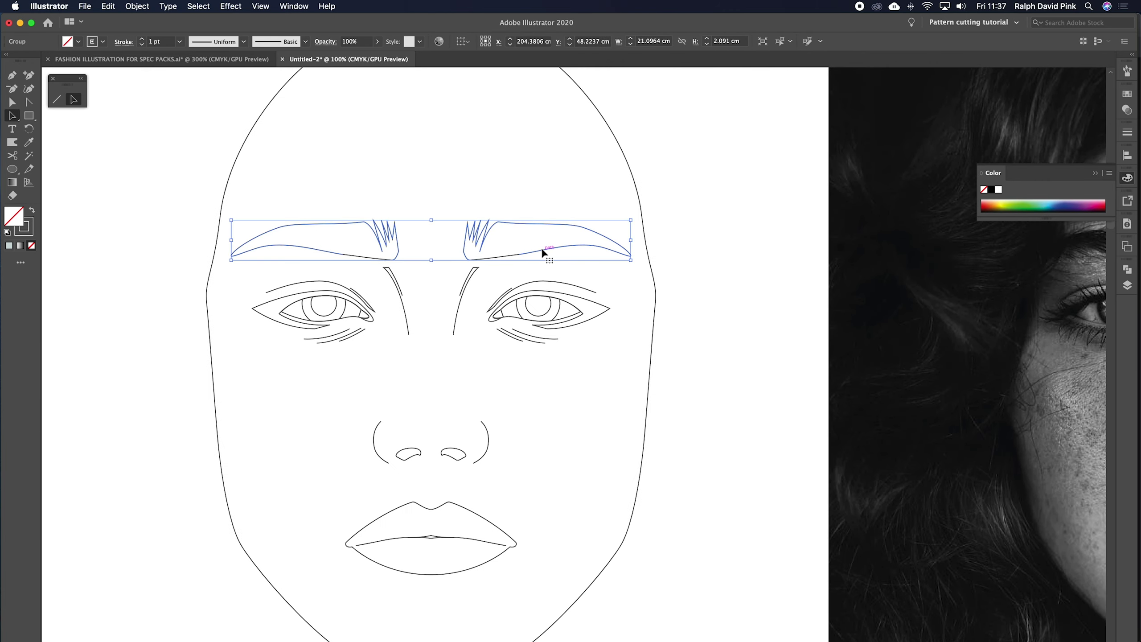
{"action": "left_click", "coordinate": [32, 211]}
{"action": "left_click", "coordinate": [440, 185]}
Group the two pupils and swap their fill and stroke to make them solid dark grey
{"action": "scroll", "coordinate": [469, 332], "scroll_direction": "down", "scroll_amount": 2}
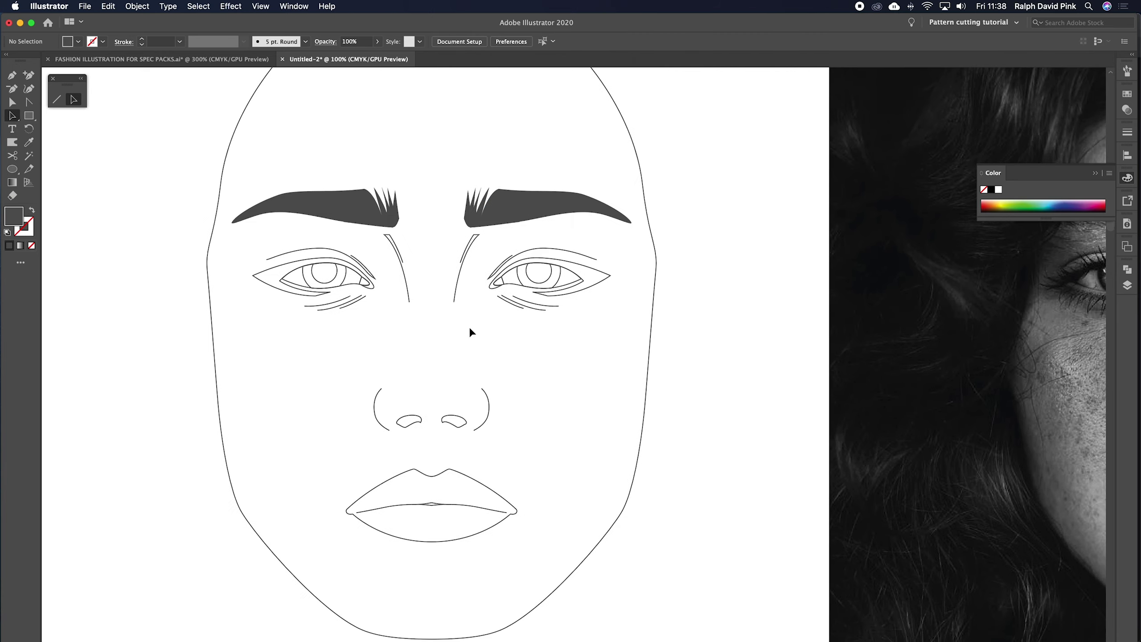
{"action": "left_click", "coordinate": [551, 283]}
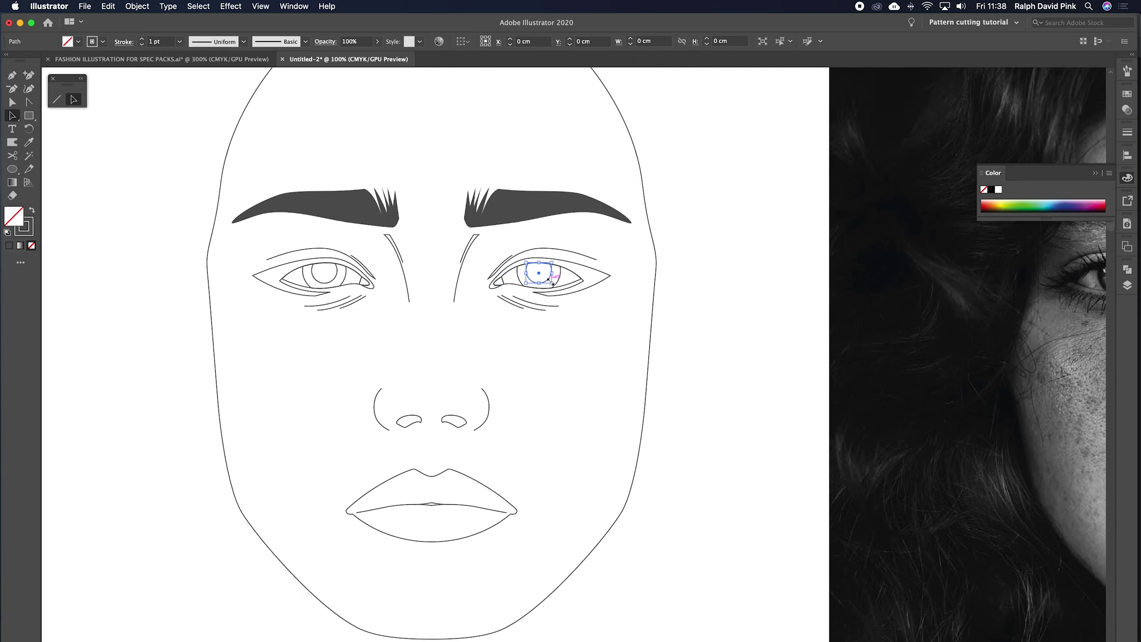
{"action": "left_click", "coordinate": [339, 283], "text": "shift"}
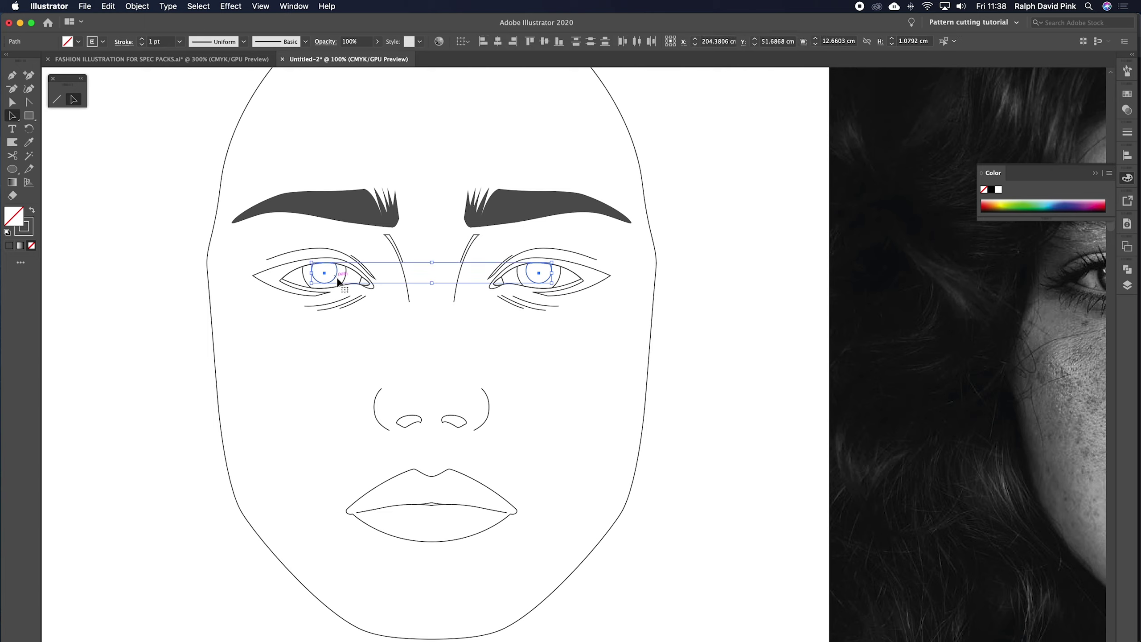
{"action": "left_click", "coordinate": [137, 7]}
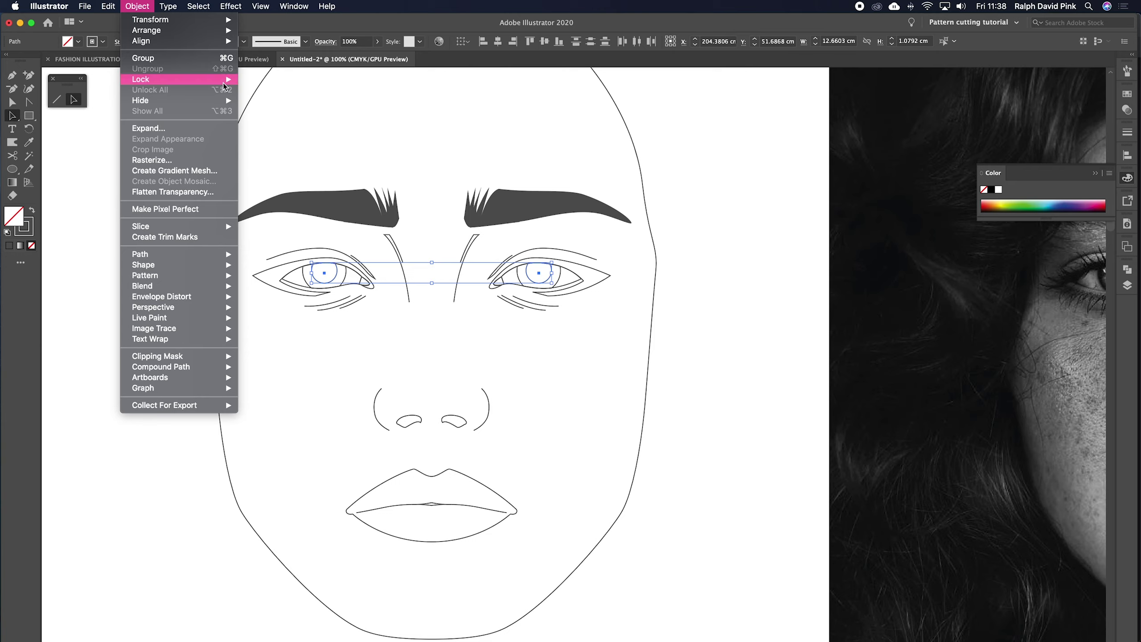
{"action": "left_click", "coordinate": [228, 59]}
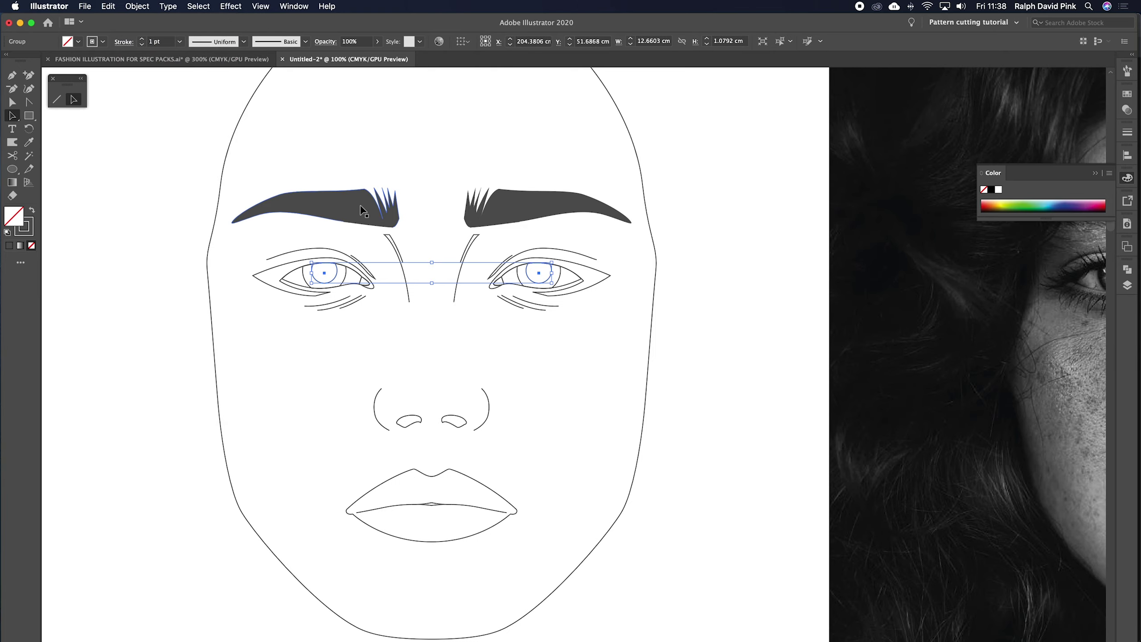
{"action": "left_click", "coordinate": [32, 213]}
{"action": "left_click", "coordinate": [403, 246]}
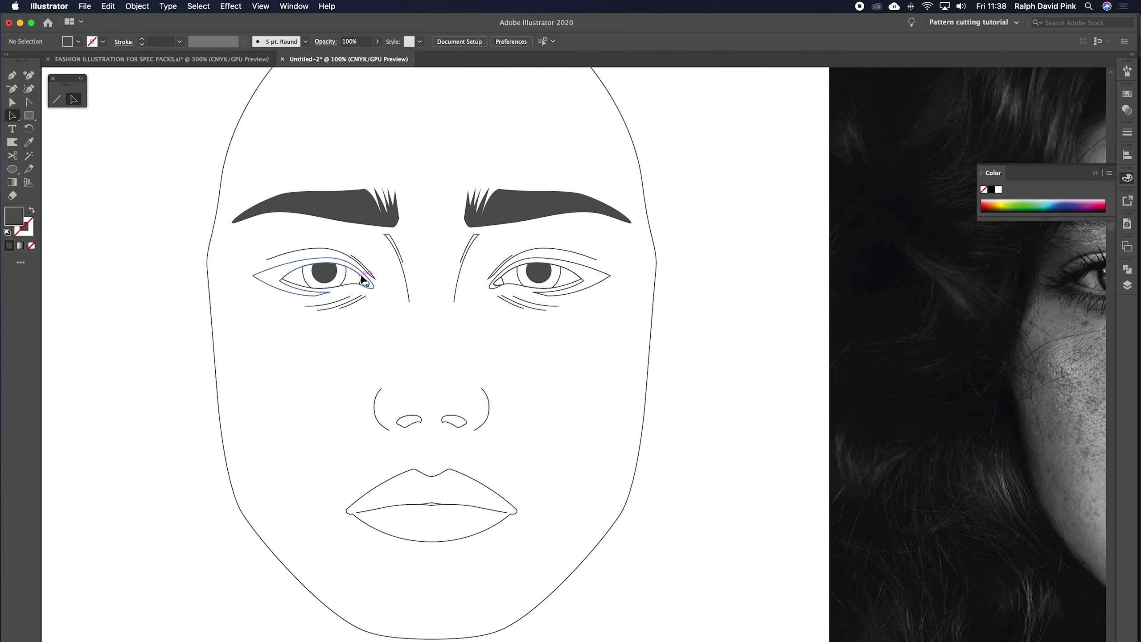
Group the two eyeliner outlines around the eyes and swap their fill and stroke to make them solid dark grey
{"action": "left_click", "coordinate": [285, 270]}
{"action": "left_click", "coordinate": [592, 270], "text": "shift"}
{"action": "key", "text": "a"}
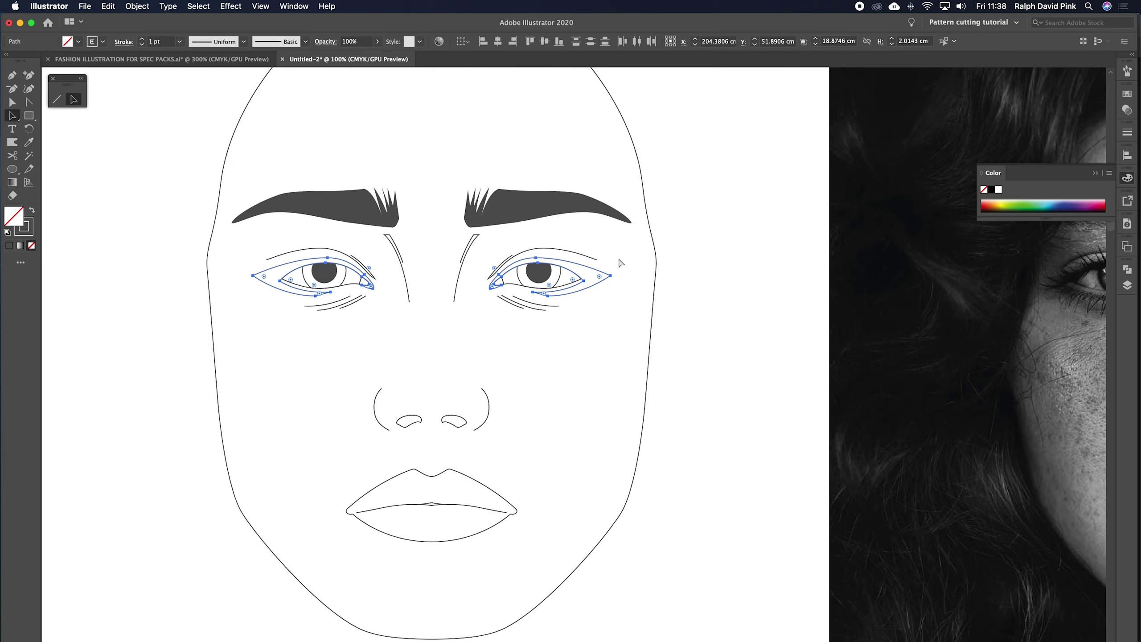
{"action": "key", "text": "super+g"}
{"action": "key", "text": "v"}
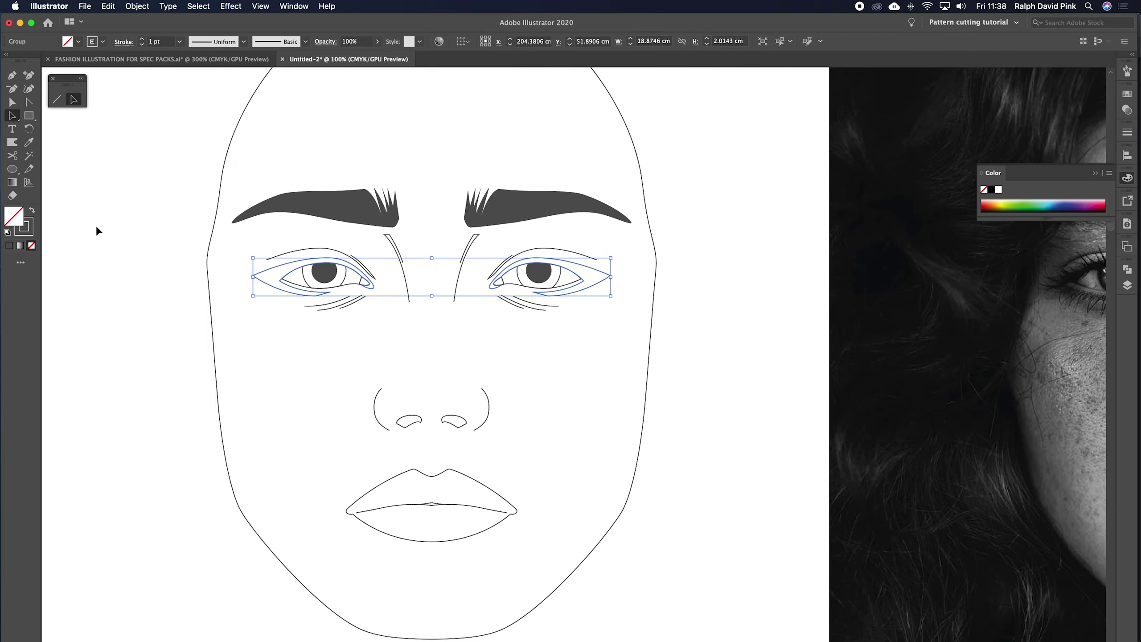
{"action": "left_click", "coordinate": [32, 210]}
{"action": "left_click", "coordinate": [530, 359]}
{"action": "left_click_drag", "start_coordinate": [529, 360], "coordinate": [549, 340]}
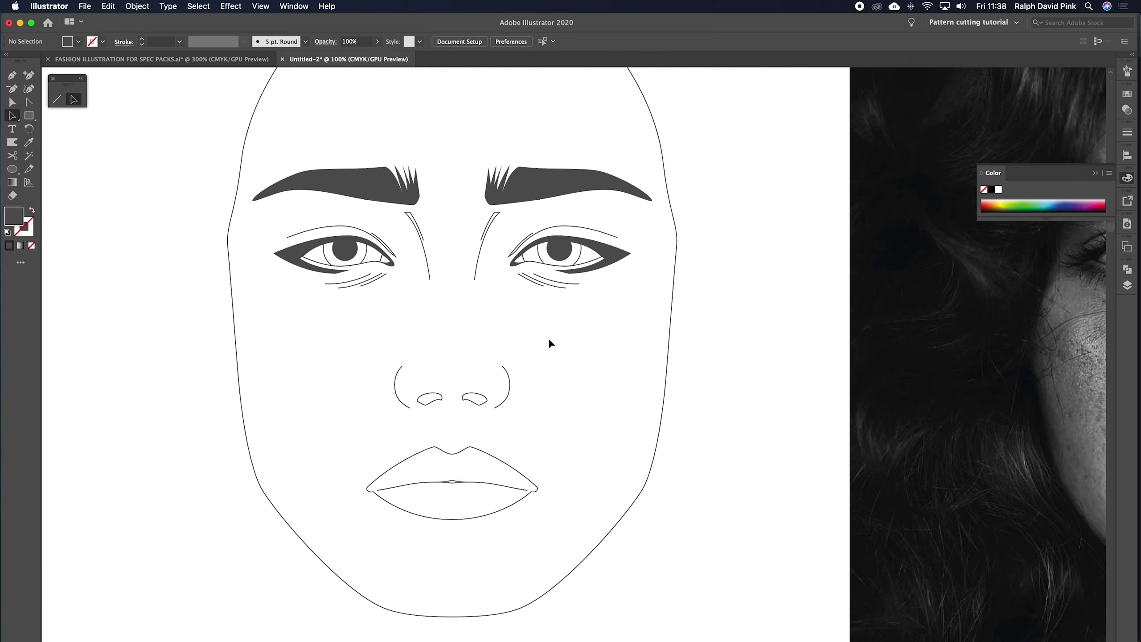
Group the two nostril shapes and swap their fill and stroke to make them solid dark grey
{"action": "scroll", "coordinate": [551, 343], "scroll_direction": "down", "scroll_amount": 1}
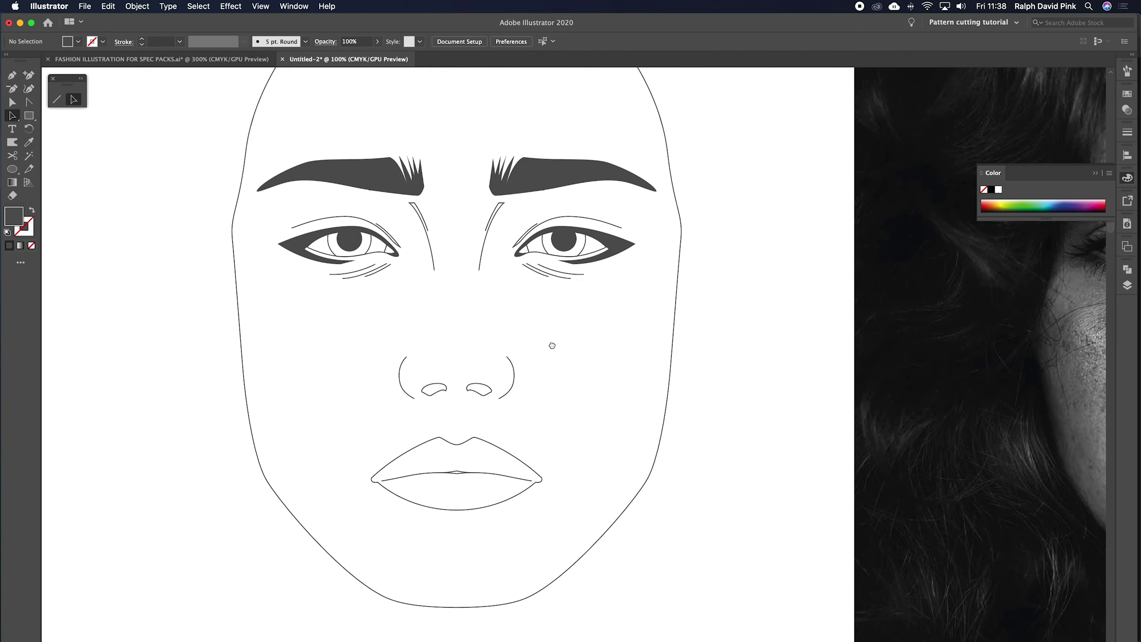
{"action": "left_click", "coordinate": [486, 385]}
{"action": "left_click", "coordinate": [437, 387], "text": "shift"}
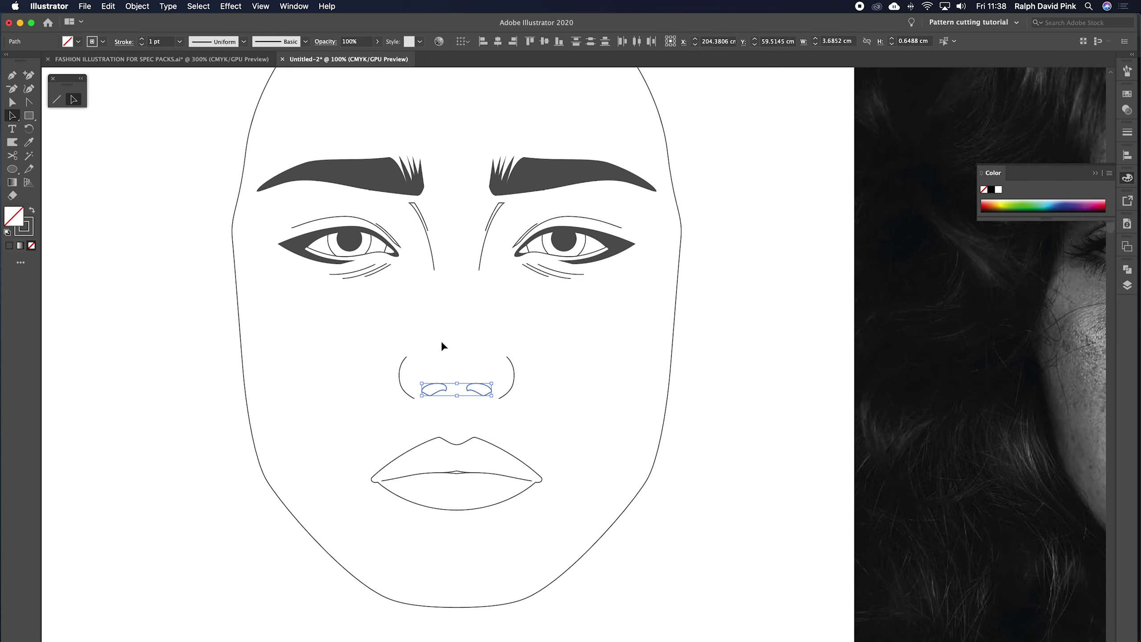
{"action": "key", "text": "super+g"}
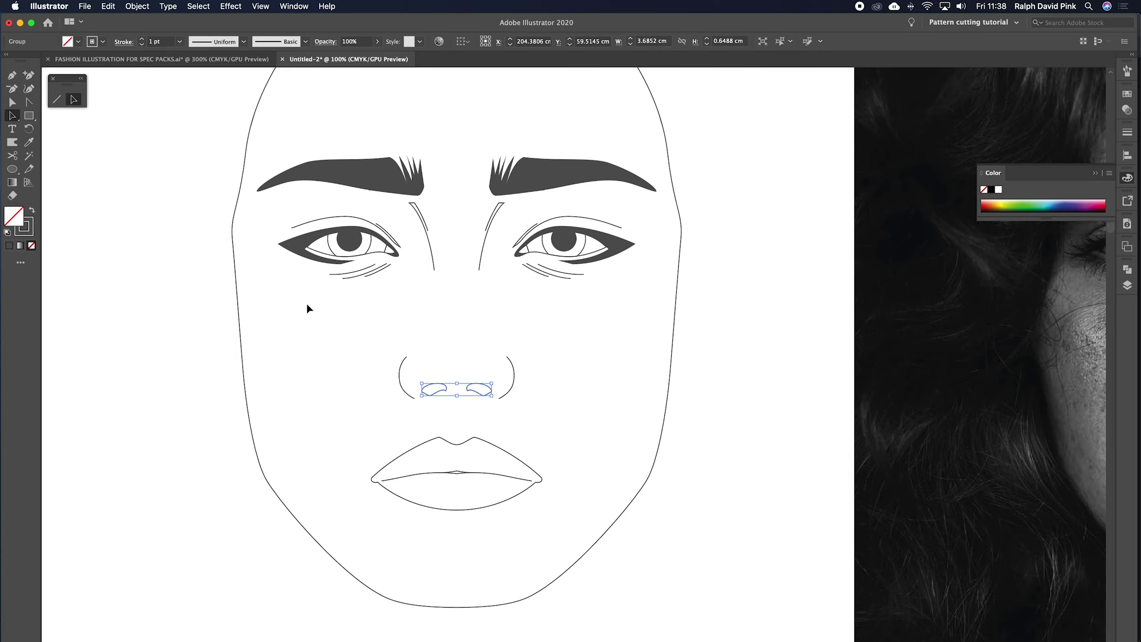
{"action": "left_click", "coordinate": [33, 213]}
{"action": "left_click", "coordinate": [510, 335]}
Check the filled groups, then group the two iris outlines around the pupils and deselect
{"action": "left_click", "coordinate": [476, 389]}
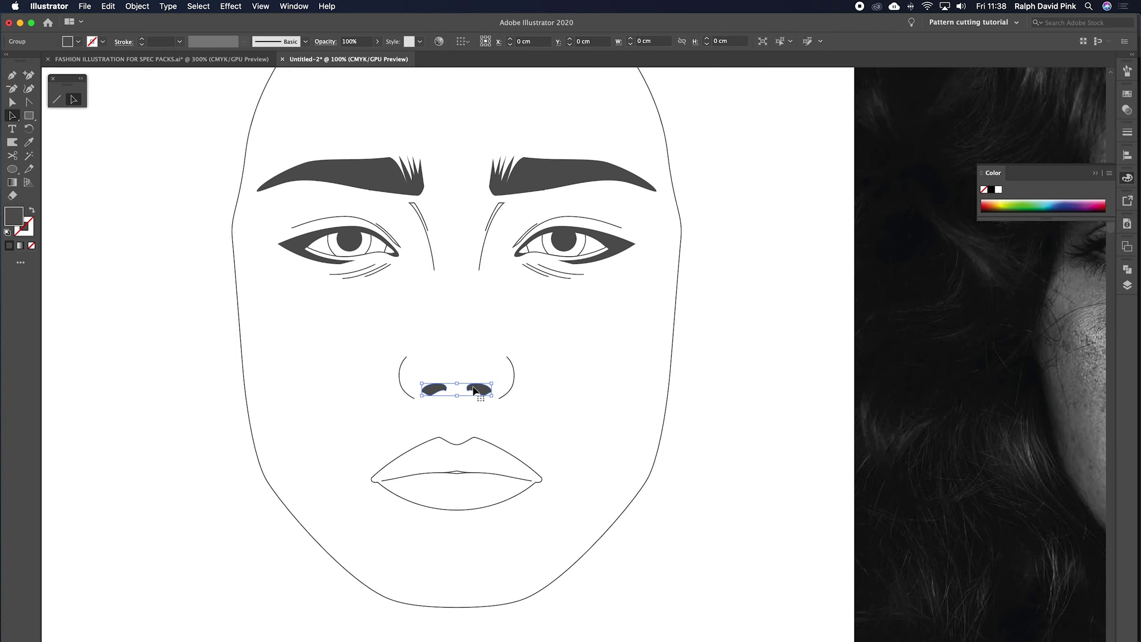
{"action": "left_click", "coordinate": [559, 163]}
{"action": "left_click", "coordinate": [616, 245]}
{"action": "left_click", "coordinate": [359, 241]}
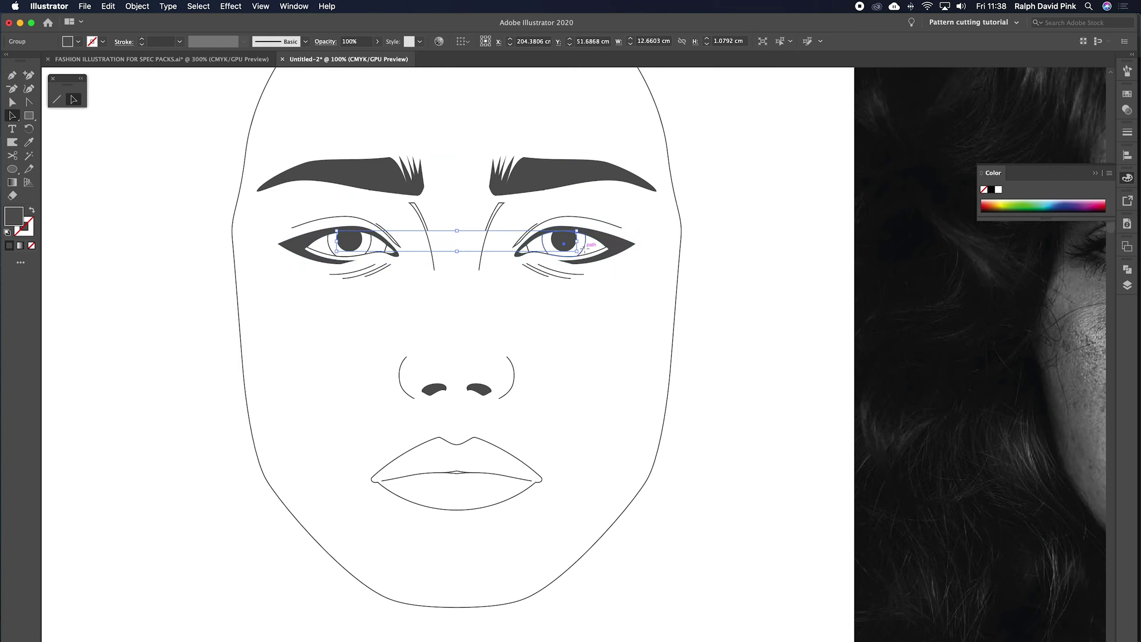
{"action": "left_click", "coordinate": [583, 253]}
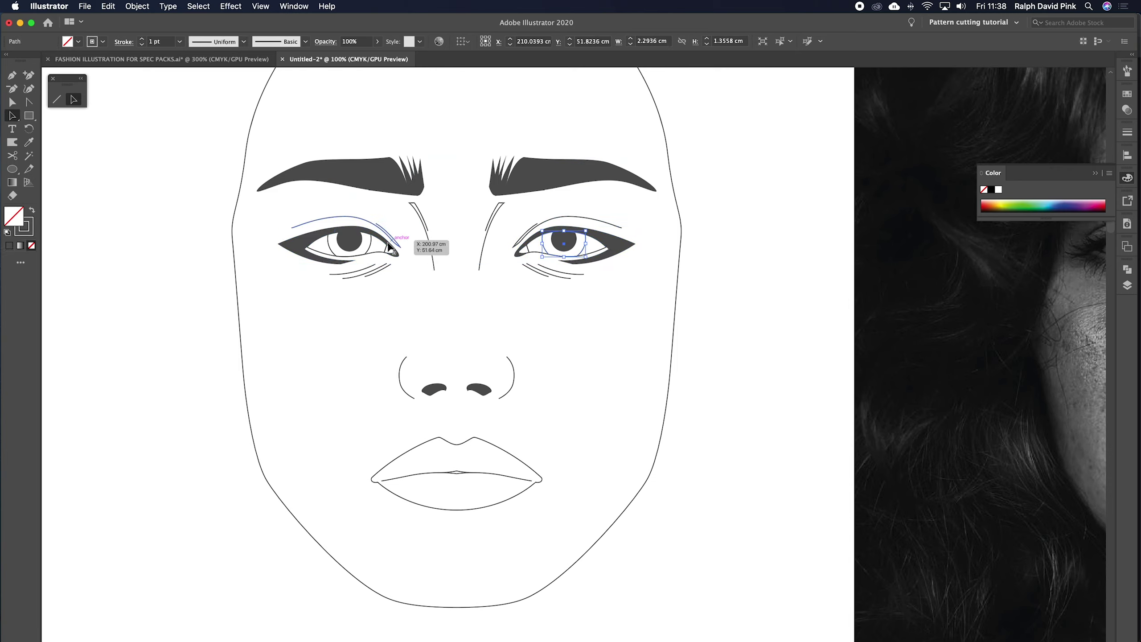
{"action": "left_click", "coordinate": [370, 250], "text": "shift"}
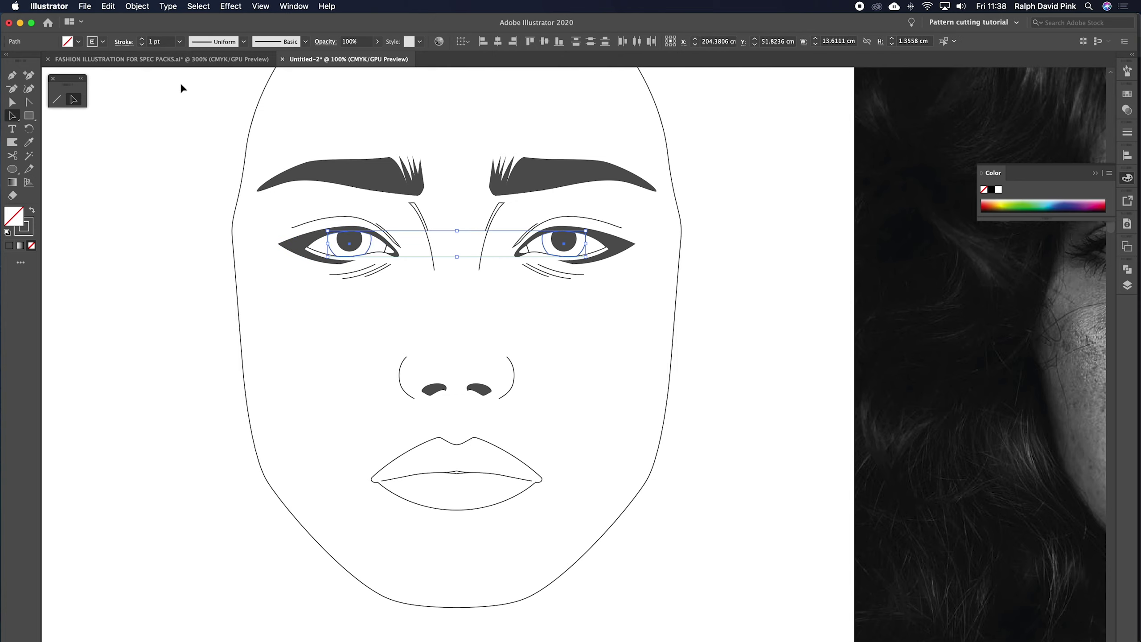
{"action": "key", "text": "super+g"}
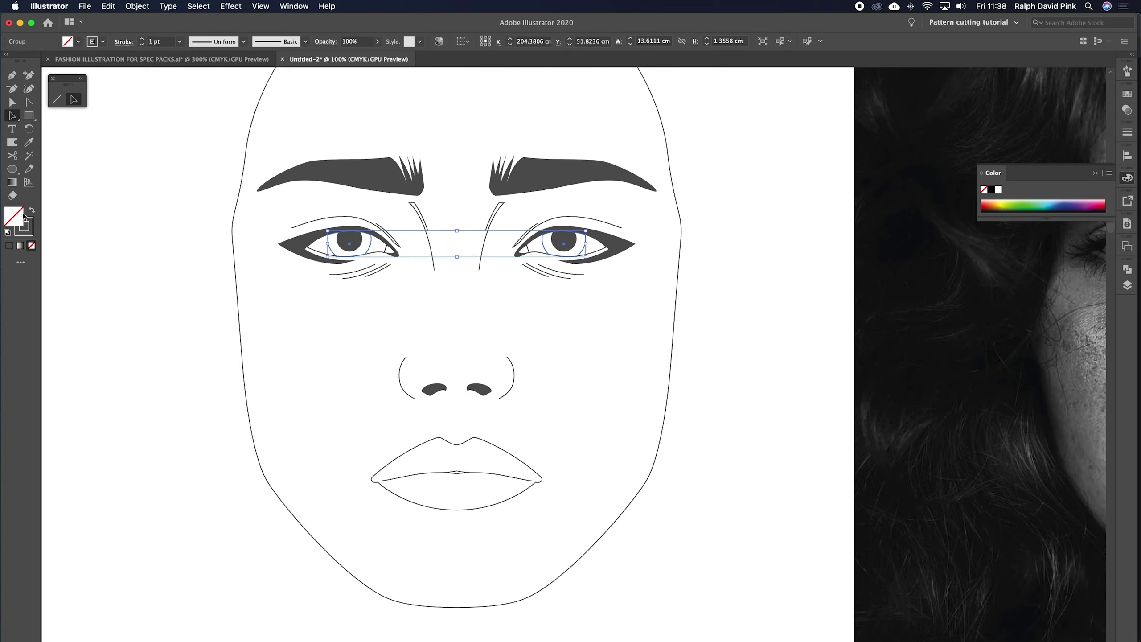
{"action": "left_click", "coordinate": [560, 323]}
{"action": "key", "text": "v"}
Try deleting the crease lines below the eye nearest the photo, and undo the deletions
{"action": "scroll", "coordinate": [544, 326], "scroll_direction": "up", "scroll_amount": 3}
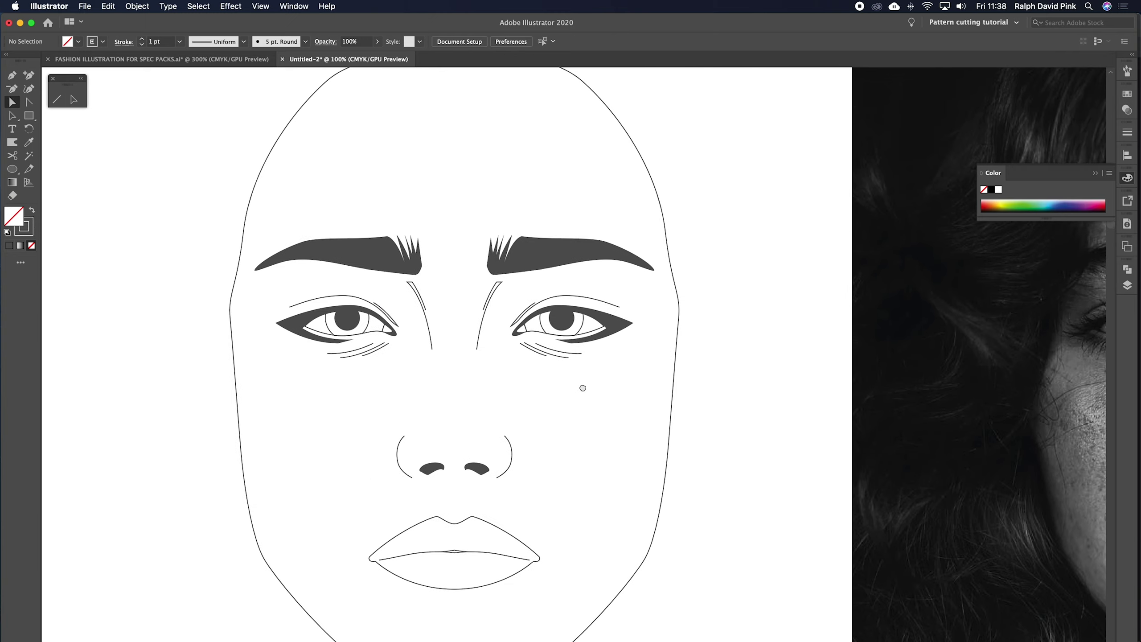
{"action": "key", "text": "super+minus"}
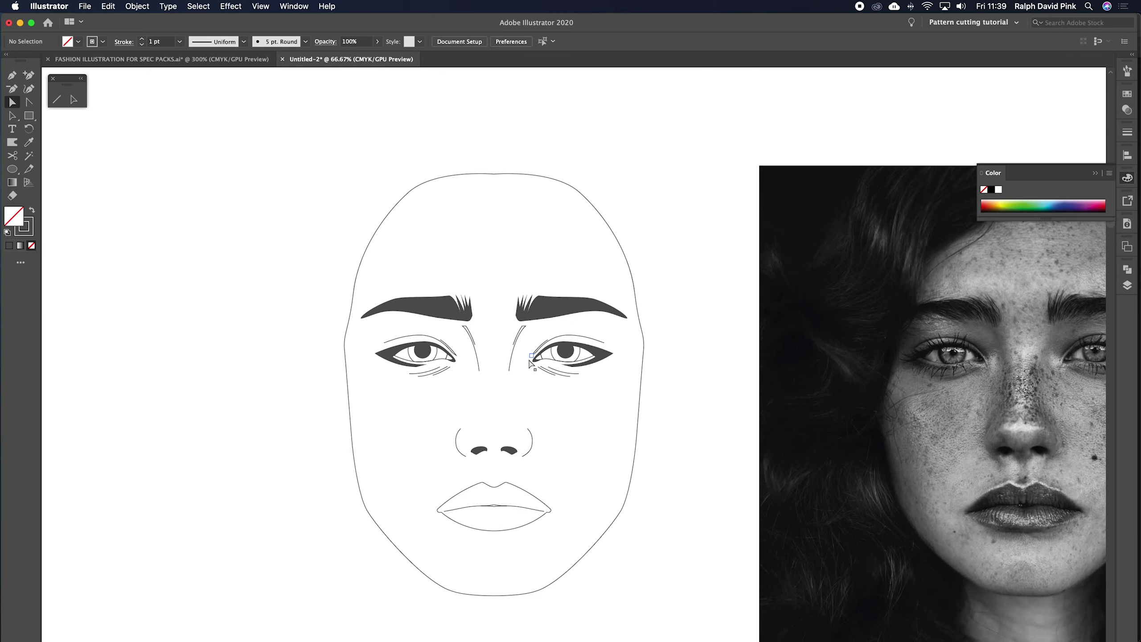
{"action": "left_click_drag", "start_coordinate": [528, 360], "coordinate": [516, 331]}
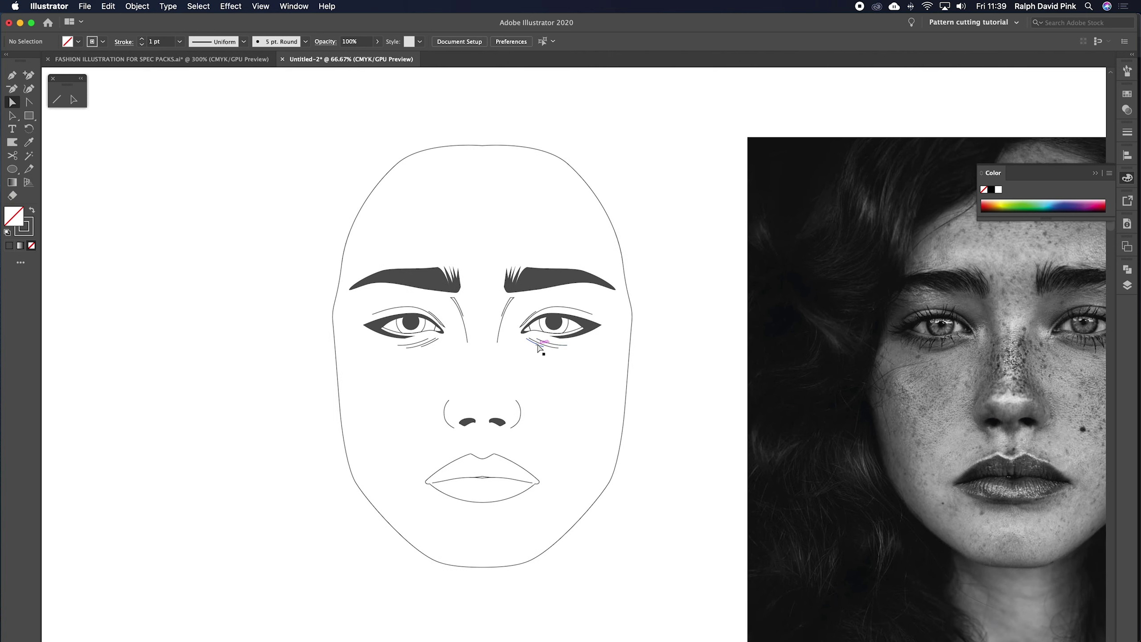
{"action": "left_click", "coordinate": [554, 347]}
{"action": "key", "text": "Delete"}
{"action": "left_click_drag", "start_coordinate": [555, 347], "coordinate": [518, 367]}
{"action": "key", "text": "Delete"}
{"action": "key", "text": "super+z"}
{"action": "key", "text": "super+z"}
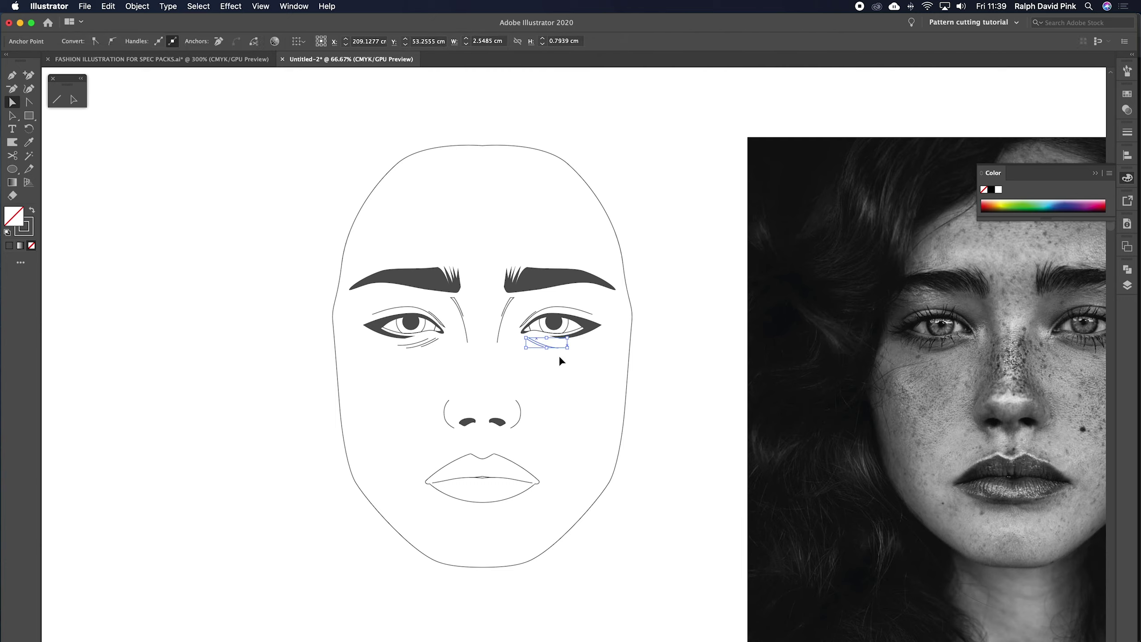
{"action": "key", "text": "super+shift+a"}
Select the joined lip outline to check it as a single path, and deselect
{"action": "scroll", "coordinate": [548, 373], "scroll_direction": "down", "scroll_amount": 1}
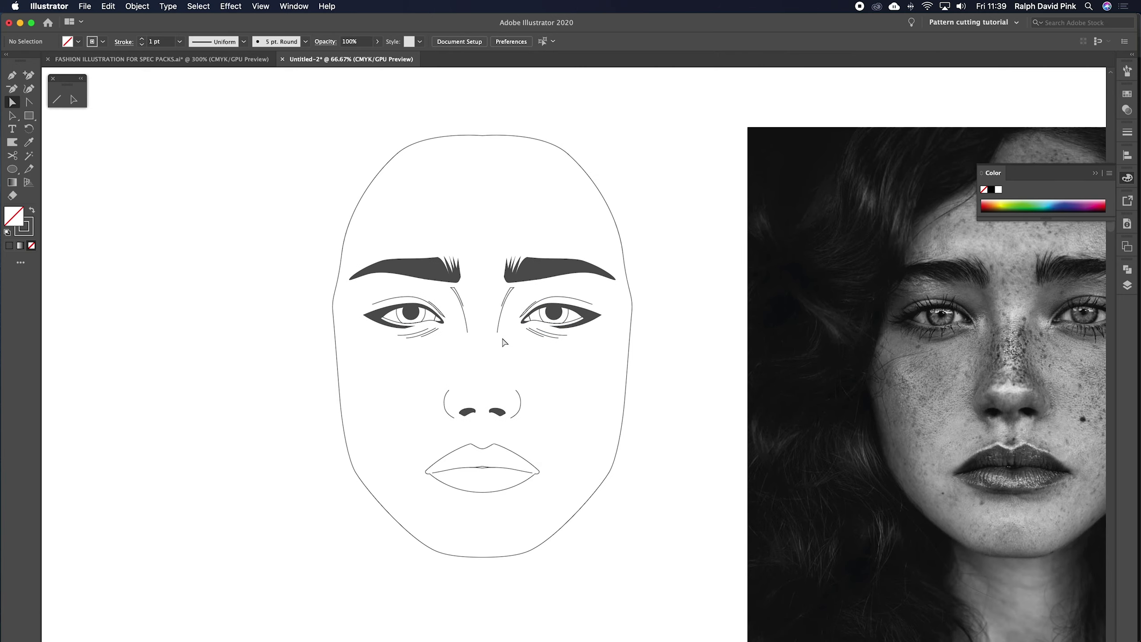
{"action": "scroll", "coordinate": [509, 346], "scroll_direction": "down", "scroll_amount": 5}
{"action": "left_click", "coordinate": [533, 364]}
{"action": "left_click", "coordinate": [547, 348]}
{"action": "key", "text": "v"}
{"action": "left_click", "coordinate": [523, 361]}
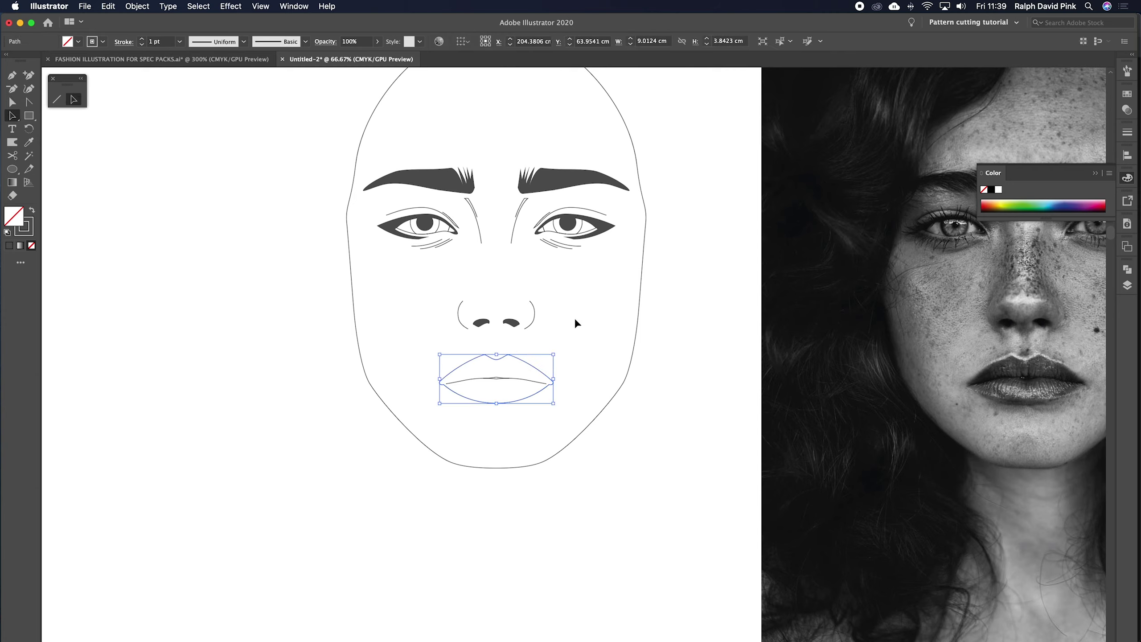
{"action": "left_click", "coordinate": [566, 319]}
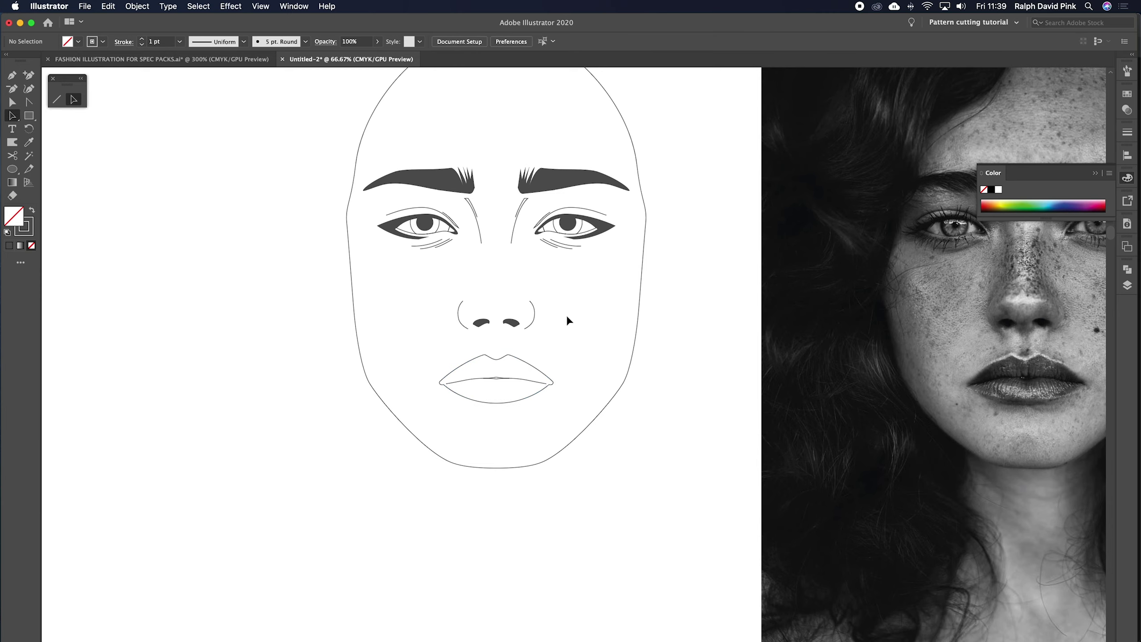
Compare the face drawing with the reference photo and the finished fashion face illustrations beside it
{"action": "key", "text": "super+minus"}
{"action": "key", "text": "super+minus"}
{"action": "scroll", "coordinate": [597, 337], "scroll_direction": "down", "scroll_amount": 1}
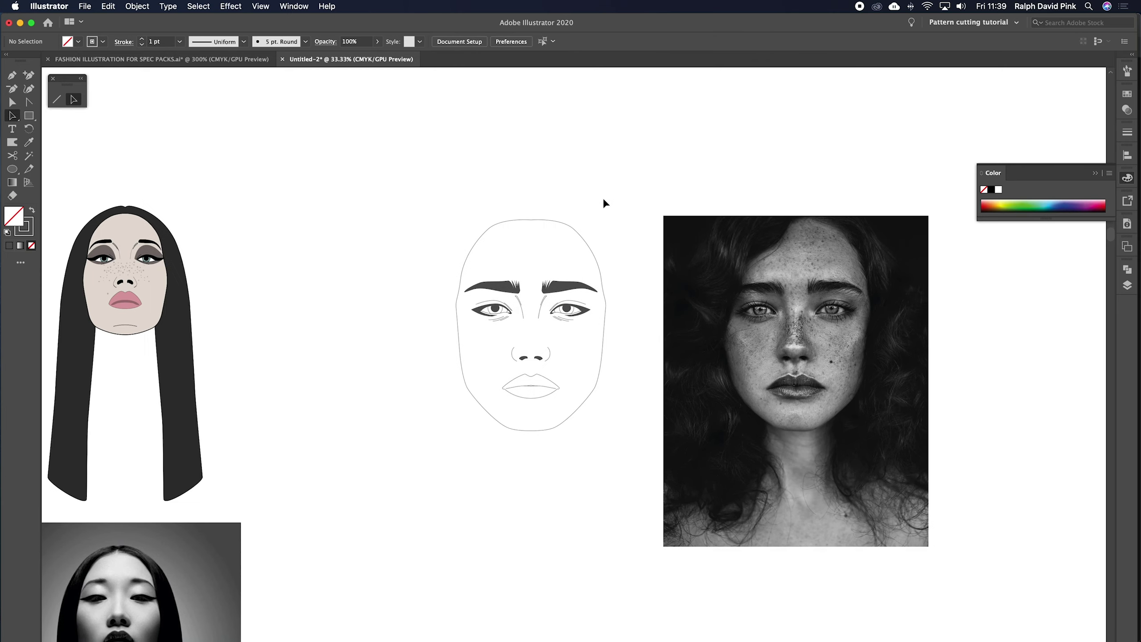
{"action": "key", "text": "super+equal"}
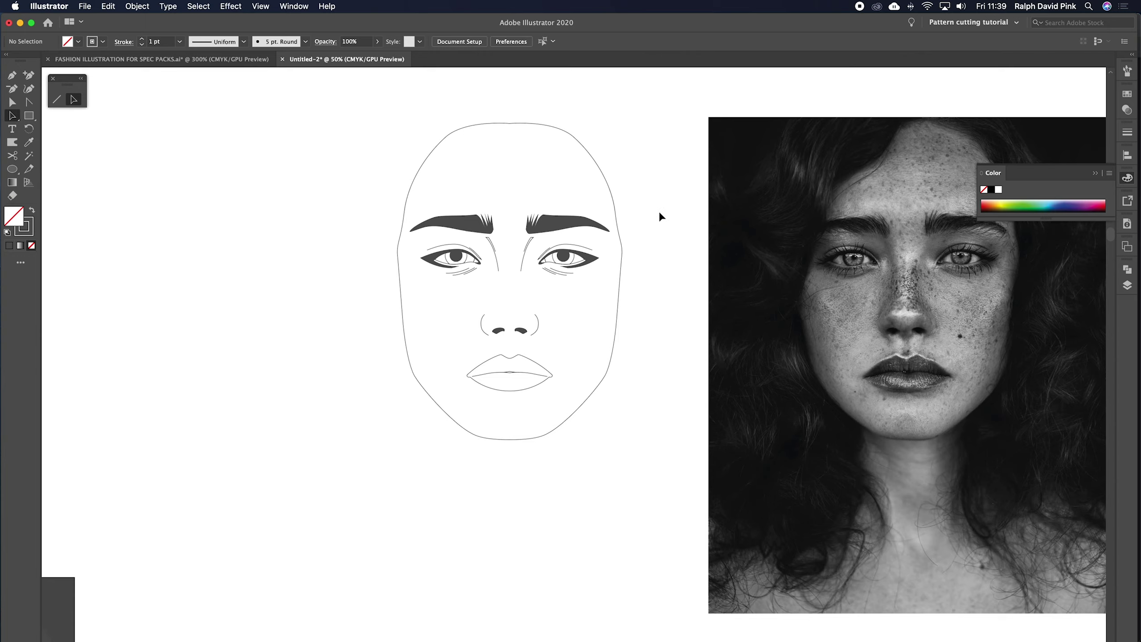
{"action": "key", "text": "super+minus"}
{"action": "key", "text": "super+minus"}
{"action": "scroll", "coordinate": [520, 283], "scroll_direction": "left", "scroll_amount": 3}
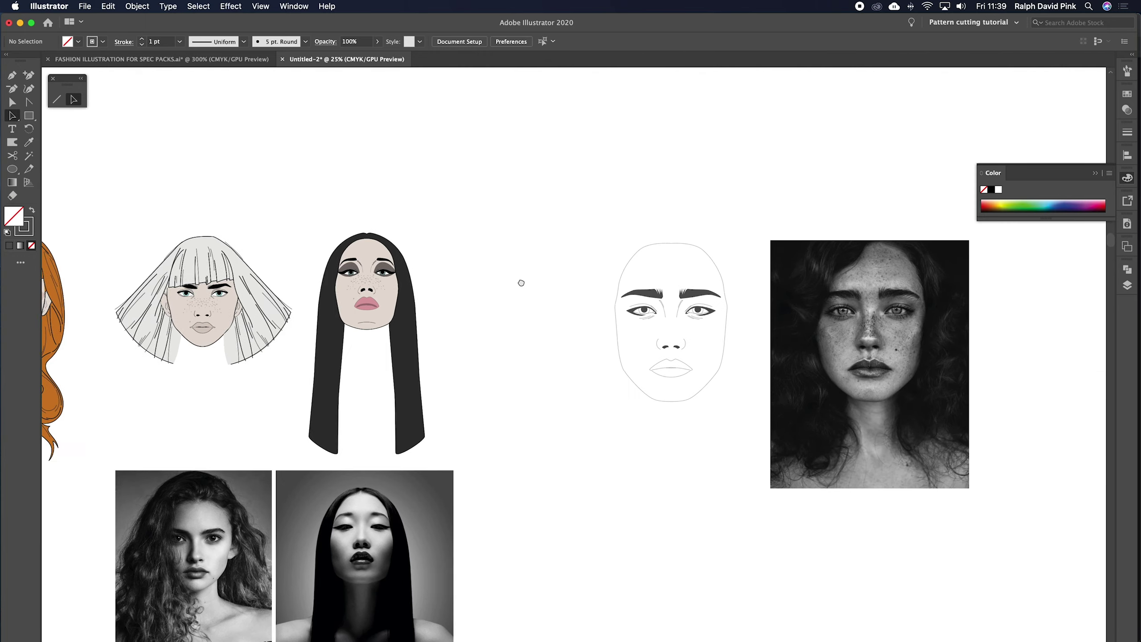
{"action": "scroll", "coordinate": [543, 216], "scroll_direction": "right", "scroll_amount": 3}
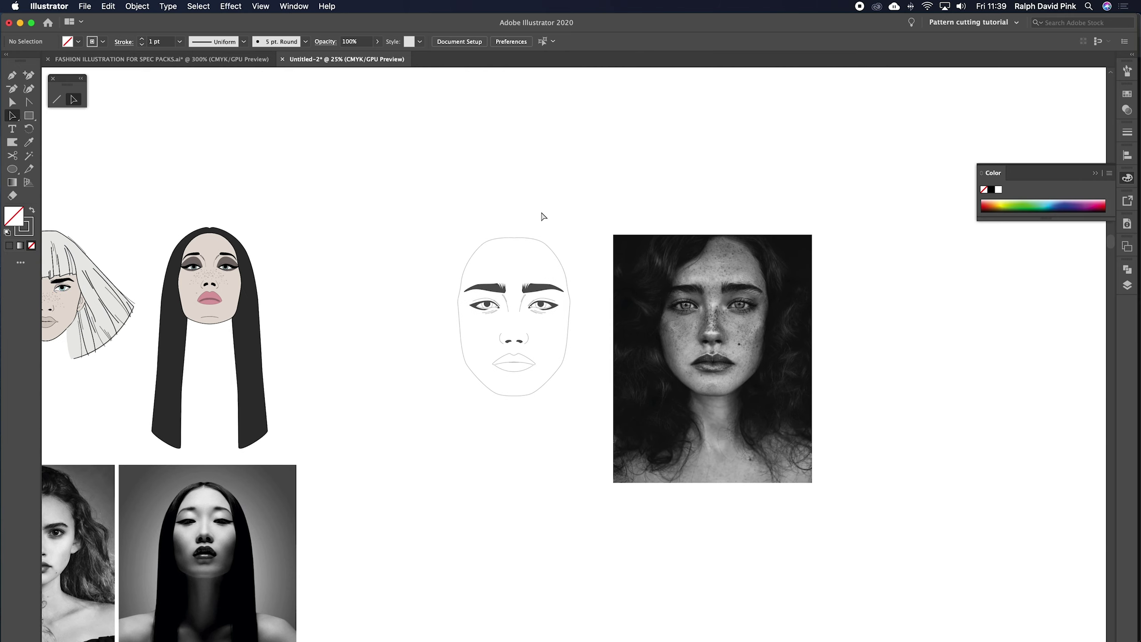
{"action": "key", "text": "super+equal"}
{"action": "key", "text": "super+equal"}
{"action": "scroll", "coordinate": [557, 238], "scroll_direction": "up", "scroll_amount": 2}
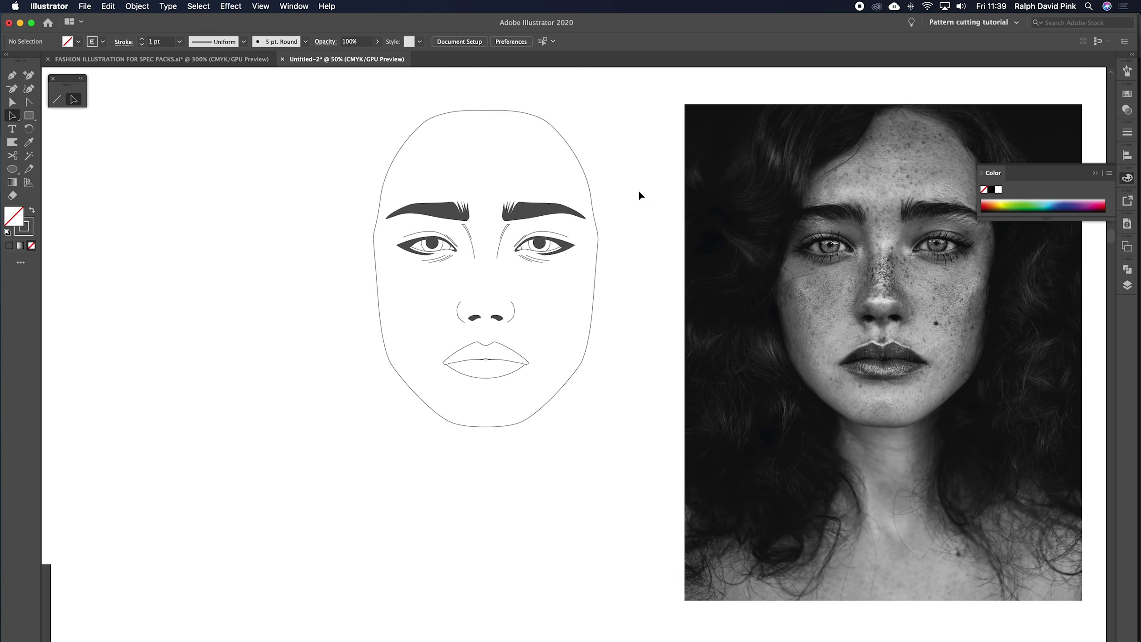
Compare the face line drawing with the two finished fashion faces, examining their line weights around the eyes, nose and lips
{"action": "key", "text": "super+equal"}
{"action": "key", "text": "super+equal"}
{"action": "scroll", "coordinate": [553, 302], "scroll_direction": "up", "scroll_amount": 3}
{"action": "key", "text": "v"}
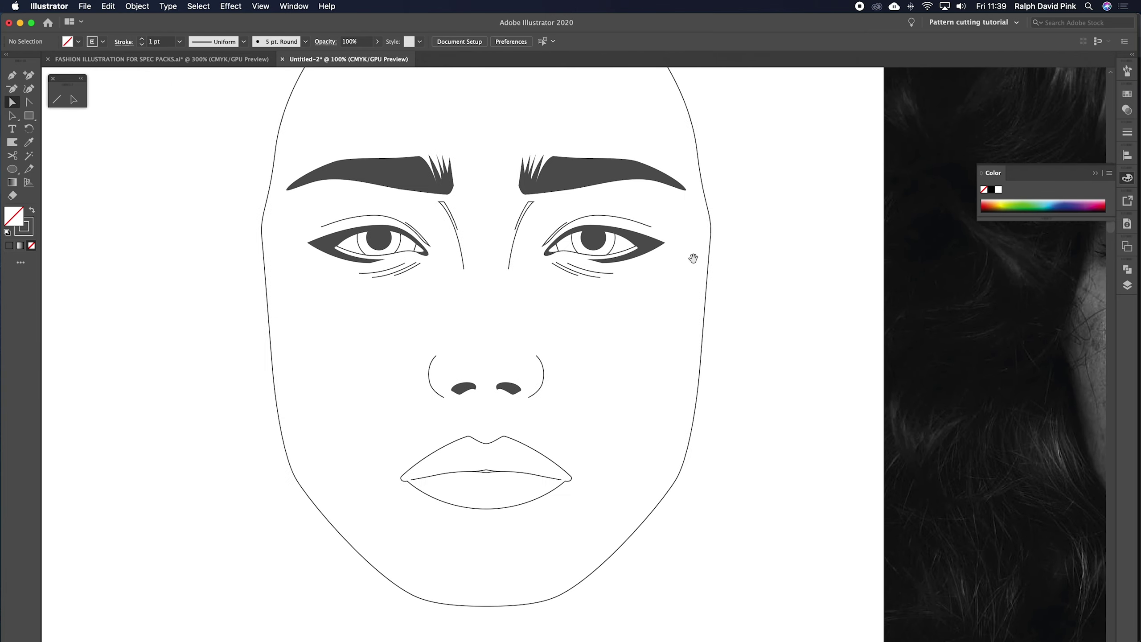
{"action": "left_click_drag", "start_coordinate": [693, 260], "coordinate": [697, 290]}
{"action": "left_click_drag", "start_coordinate": [472, 313], "coordinate": [1074, 279]}
{"action": "left_click_drag", "start_coordinate": [411, 287], "coordinate": [962, 292]}
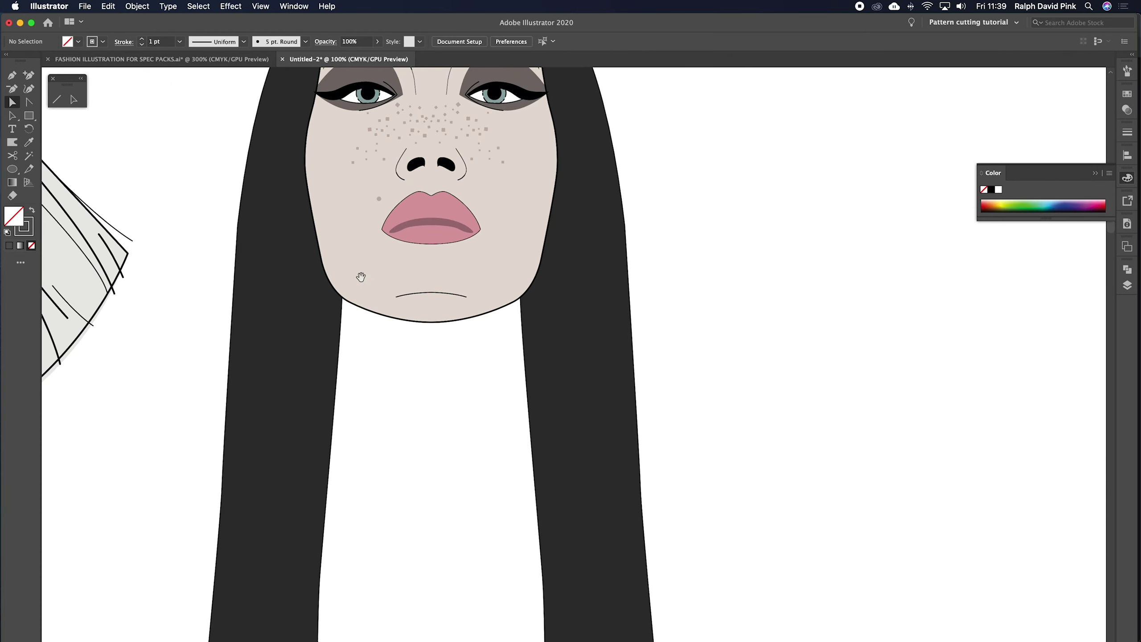
{"action": "left_click_drag", "start_coordinate": [360, 277], "coordinate": [782, 392]}
{"action": "left_click_drag", "start_coordinate": [392, 340], "coordinate": [627, 260]}
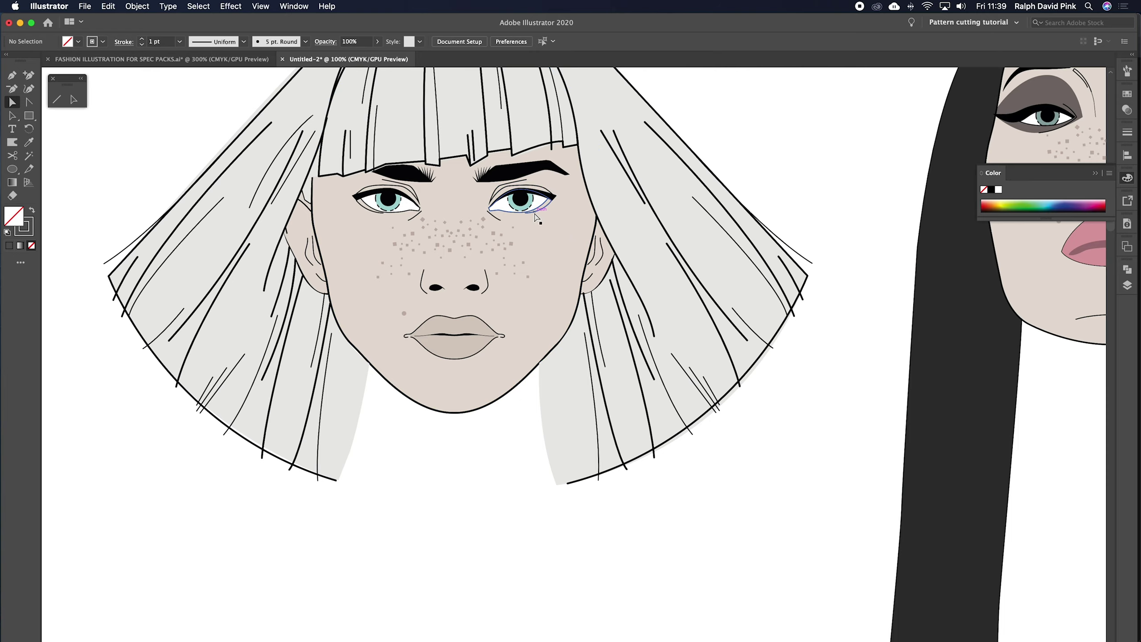
{"action": "key", "text": "super+plus"}
{"action": "left_click_drag", "start_coordinate": [516, 177], "coordinate": [602, 408]}
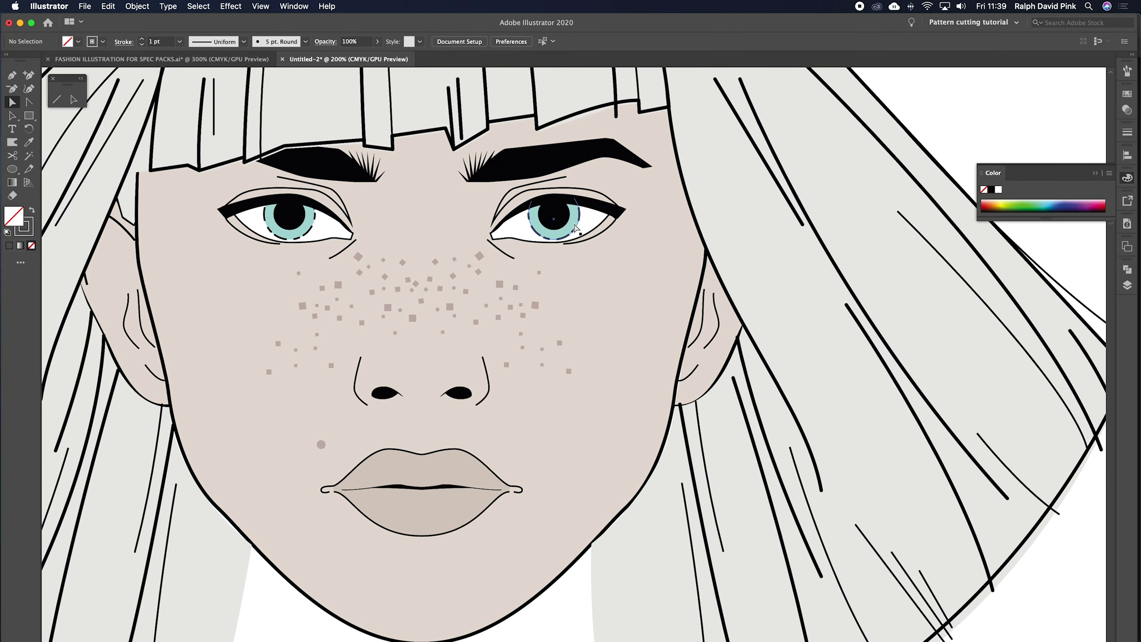
{"action": "left_click_drag", "start_coordinate": [331, 231], "coordinate": [437, 283]}
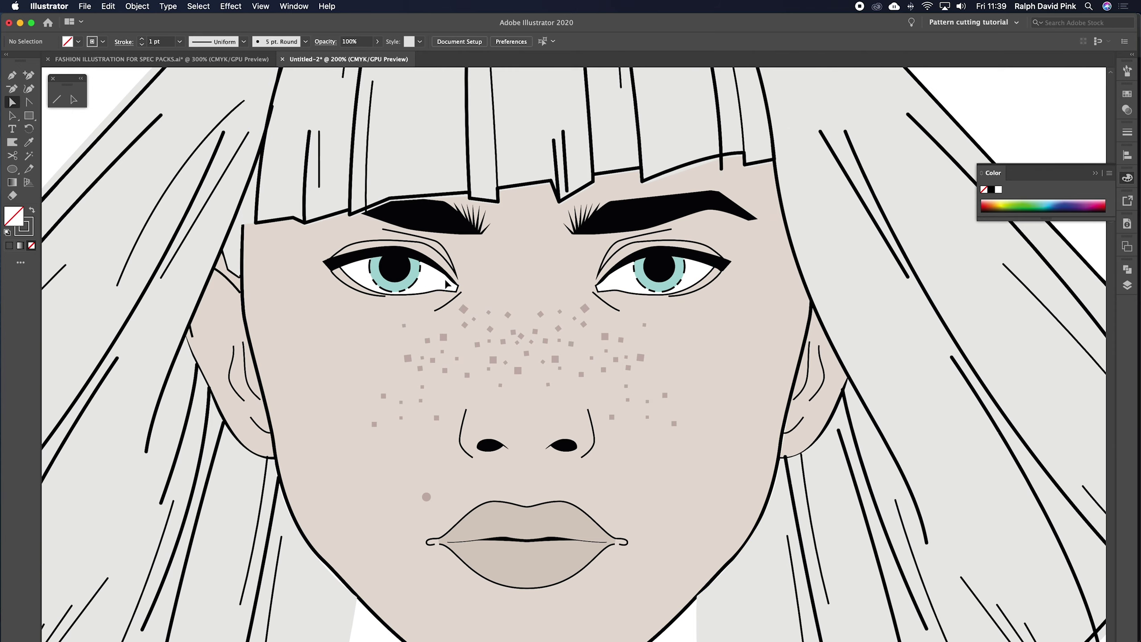
{"action": "key", "text": "super+1"}
{"action": "scroll", "coordinate": [644, 324], "scroll_direction": "right", "scroll_amount": 15}
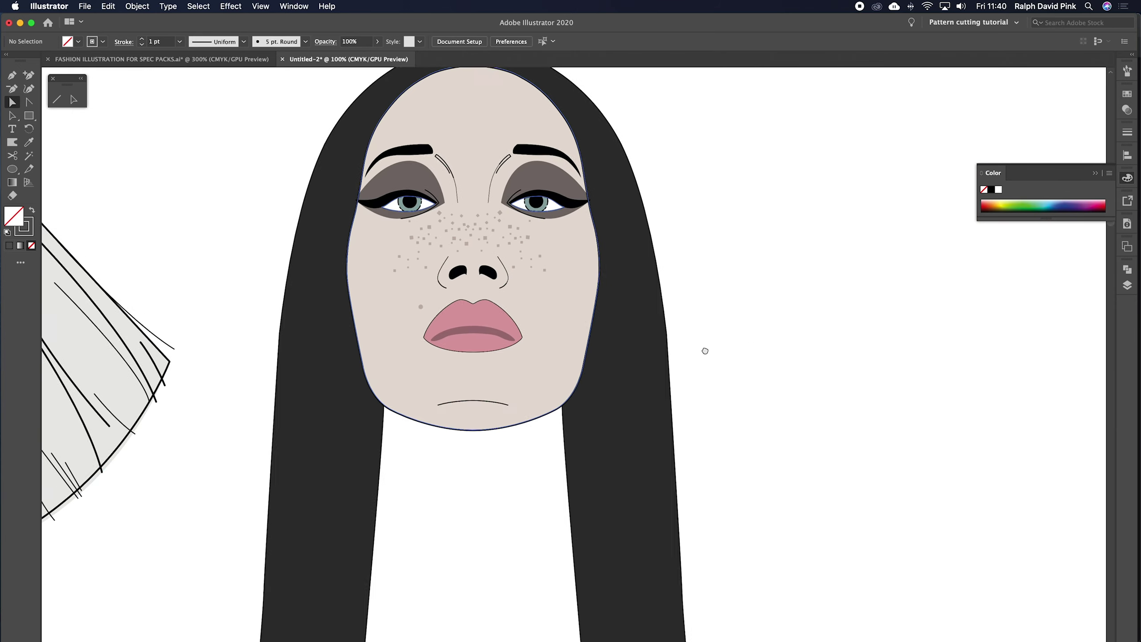
{"action": "scroll", "coordinate": [705, 350], "scroll_direction": "right", "scroll_amount": 20}
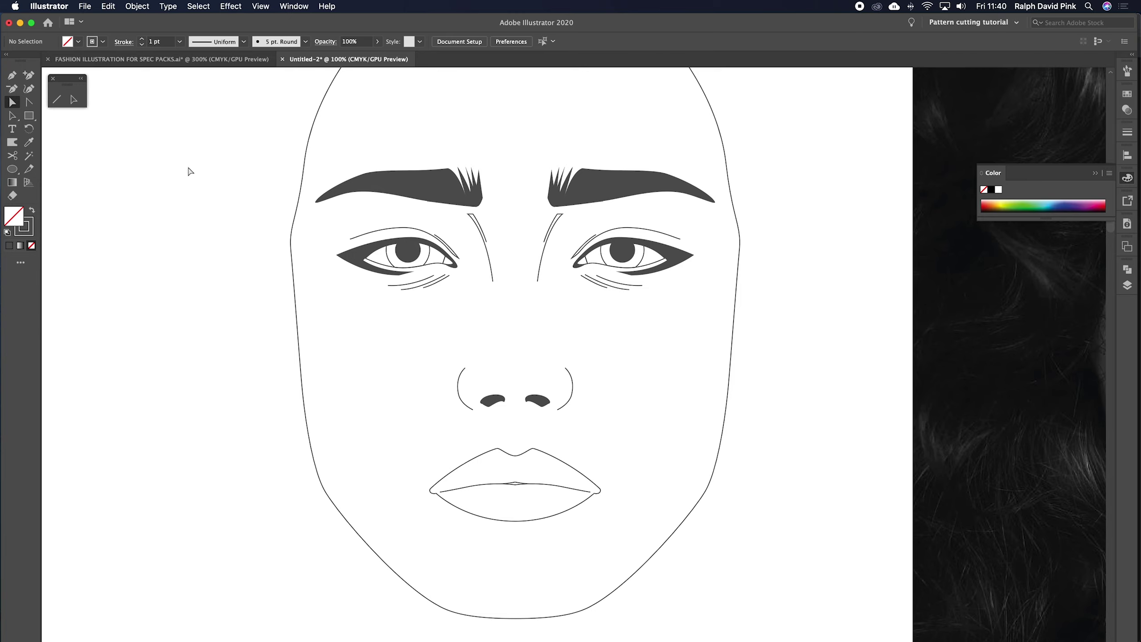
Set the face outline's stroke weight to 3 pt and deselect it
{"action": "left_click", "coordinate": [12, 116]}
{"action": "left_click", "coordinate": [309, 141]}
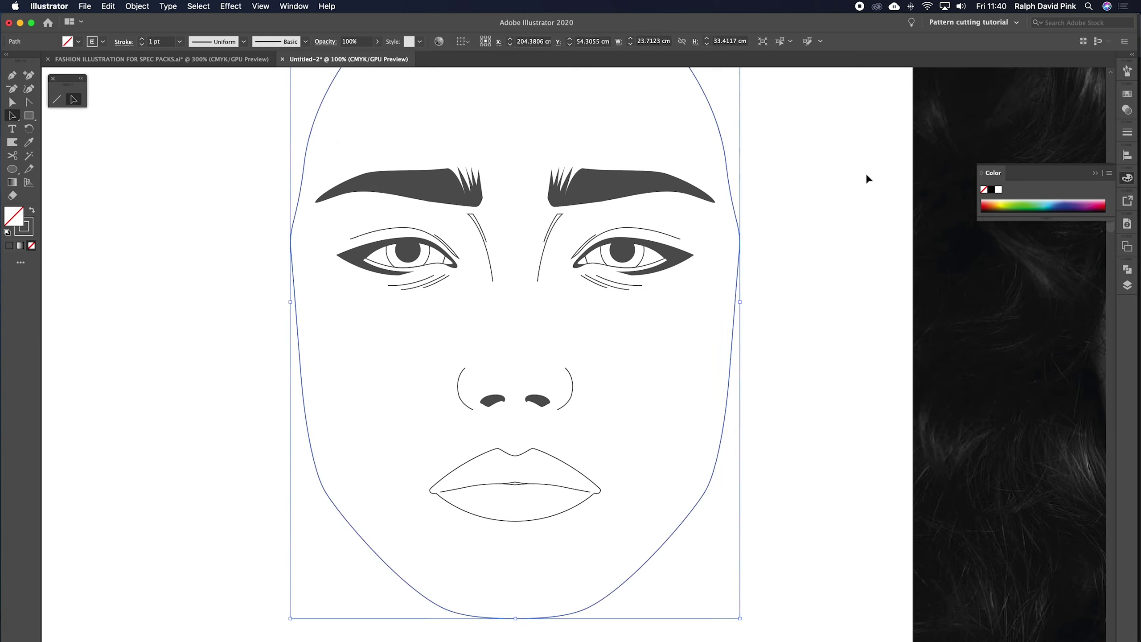
{"action": "left_click", "coordinate": [1128, 134]}
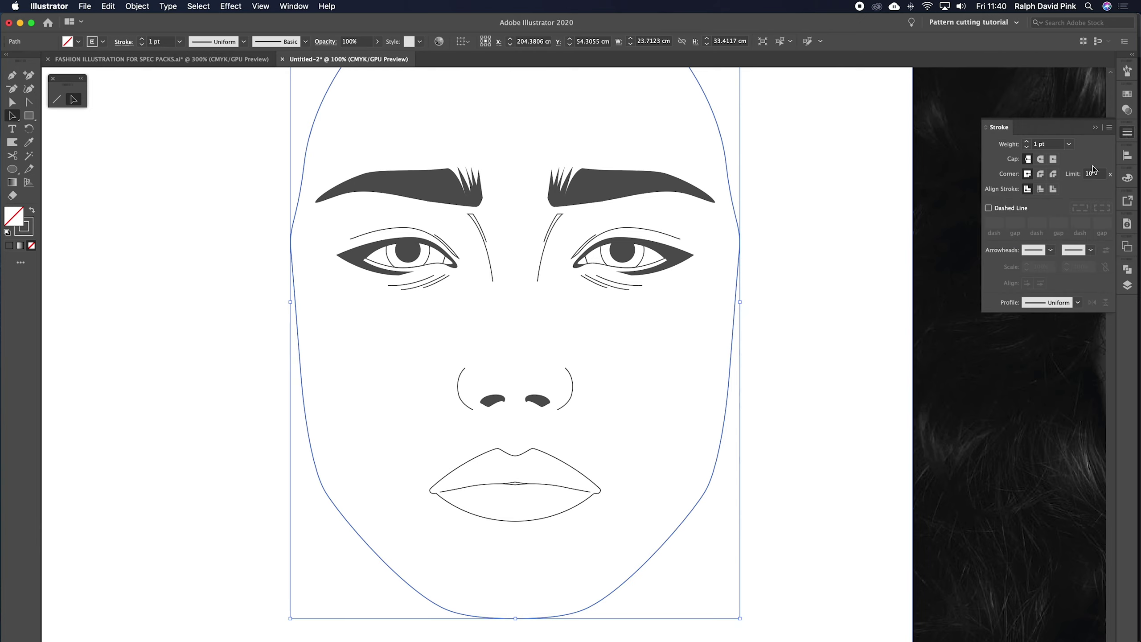
{"action": "left_click", "coordinate": [1027, 142]}
{"action": "left_click", "coordinate": [1028, 142]}
{"action": "left_click", "coordinate": [800, 293]}
{"action": "key", "text": "v"}
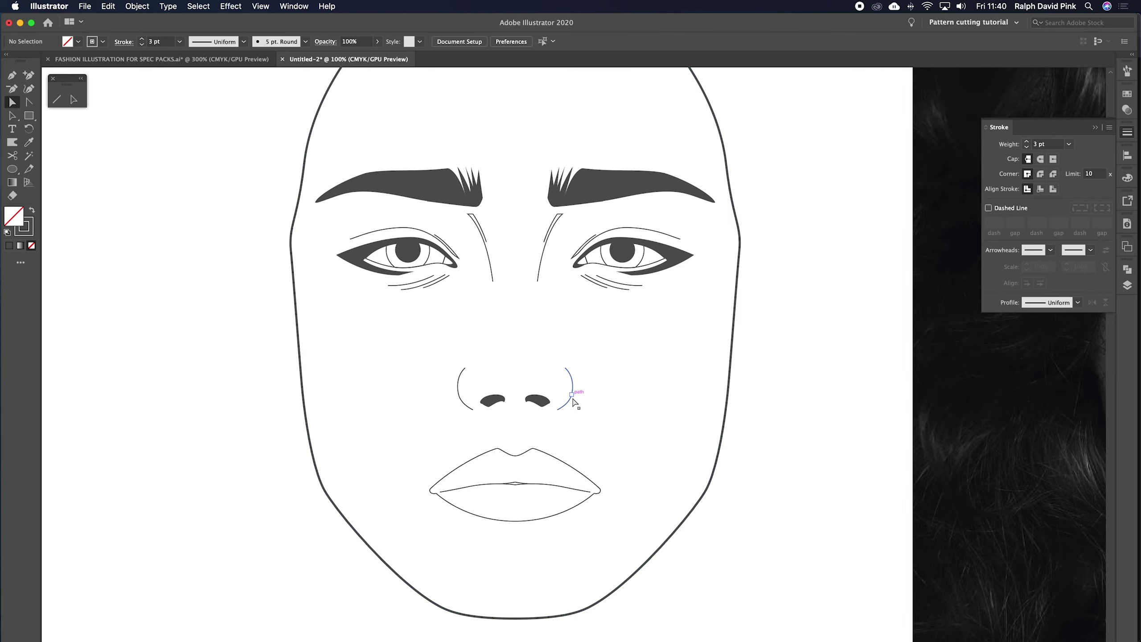
Set the lowest crease line under each eye to a 1.5 pt stroke weight
{"action": "scroll", "coordinate": [558, 301], "scroll_direction": "up", "scroll_amount": 2}
{"action": "key", "text": "super+="}
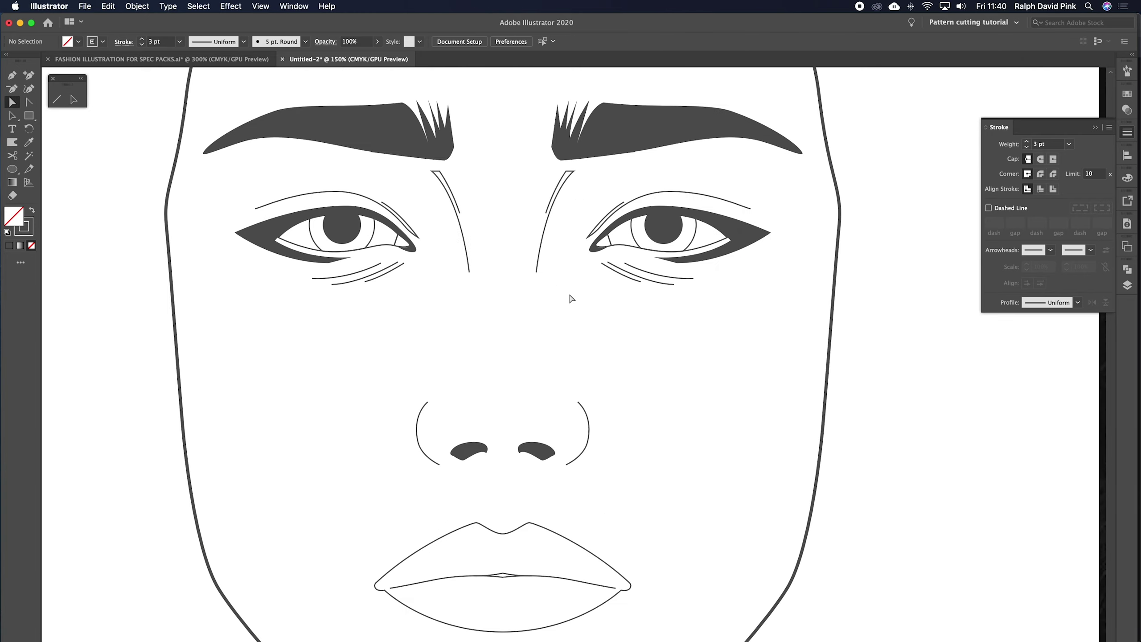
{"action": "left_click_drag", "start_coordinate": [580, 290], "coordinate": [544, 343]}
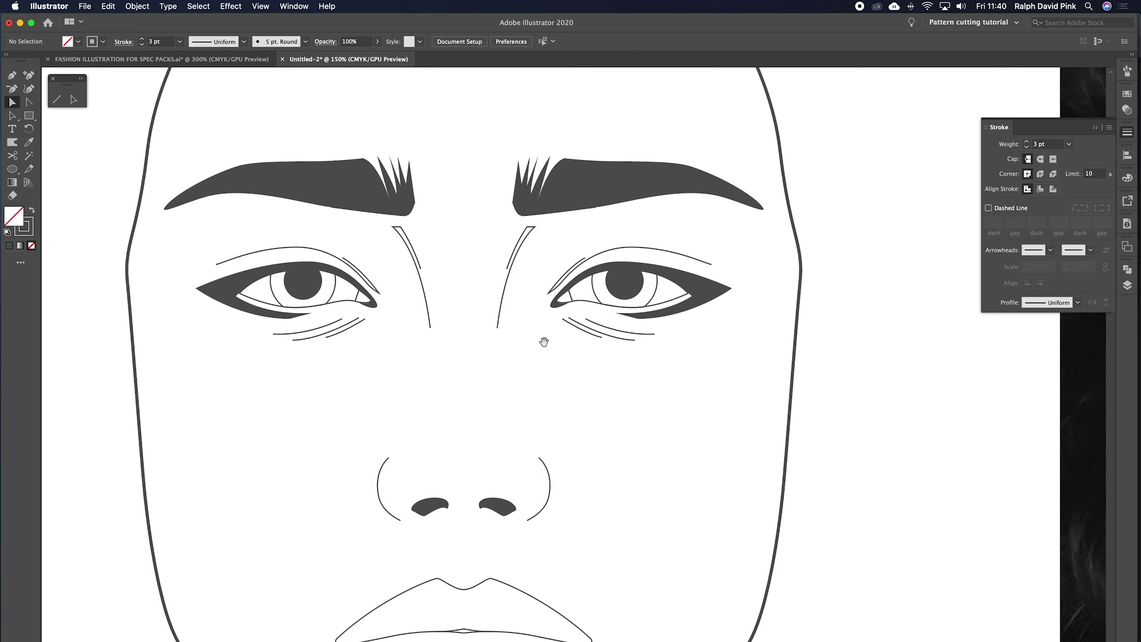
{"action": "left_click", "coordinate": [588, 329]}
{"action": "left_click", "coordinate": [348, 324], "text": "shift"}
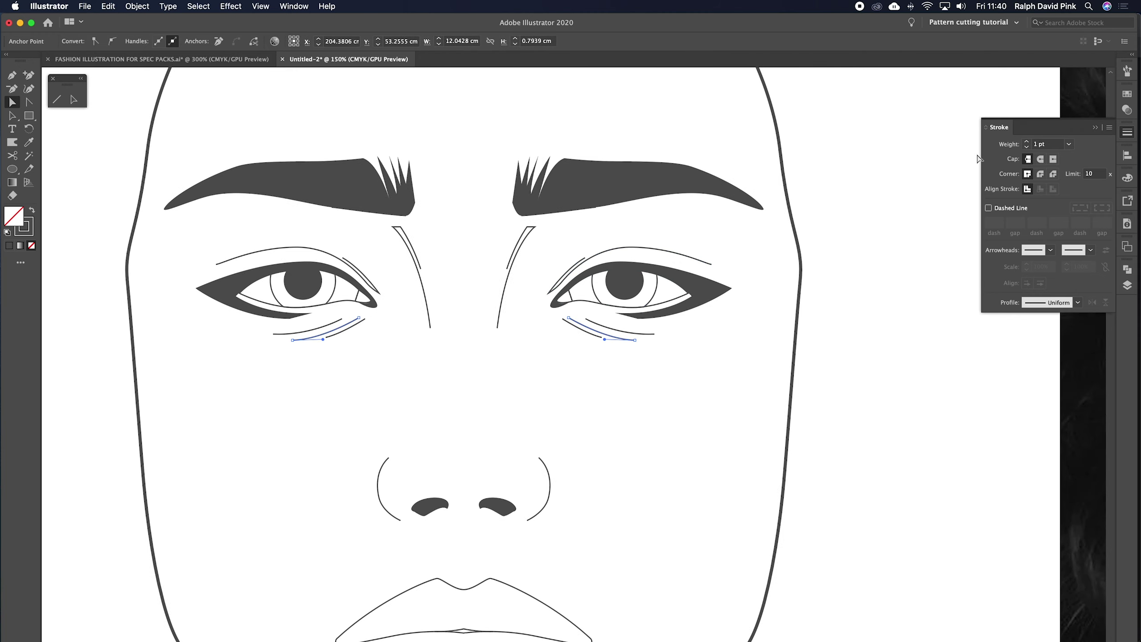
{"action": "left_click", "coordinate": [1026, 141]}
{"action": "left_click", "coordinate": [1046, 144]}
{"action": "type", "text": "1.5"}
{"action": "key", "text": "Return"}
{"action": "left_click", "coordinate": [693, 378]}
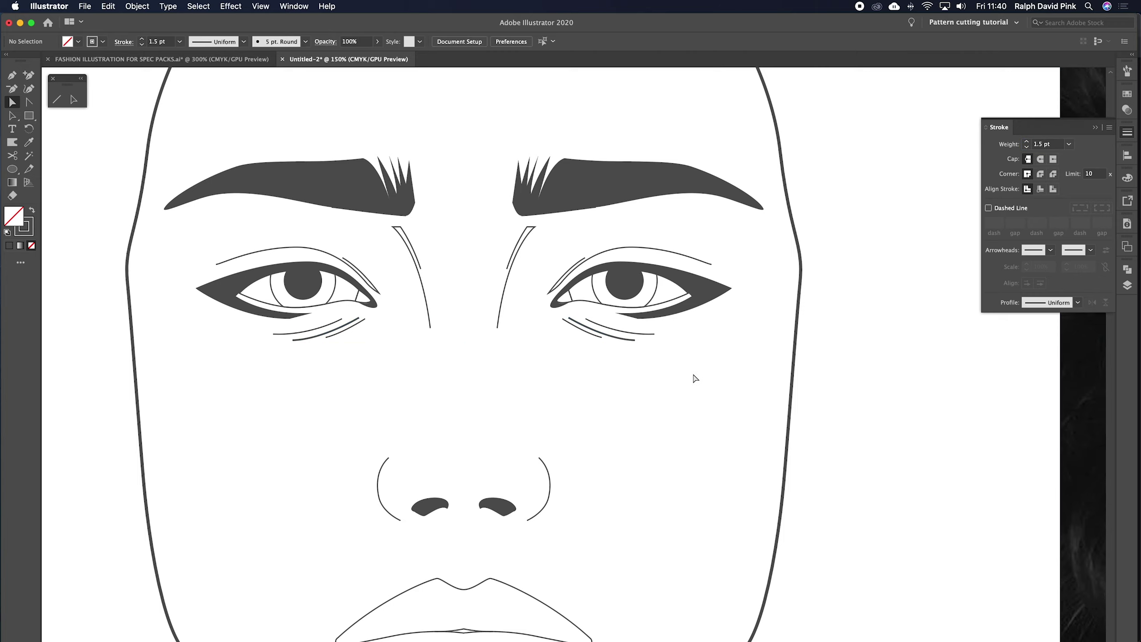
Cut both frown lines between the eyebrows with the Scissors tool, separating their upper parts from the lower lines
{"action": "left_click_drag", "start_coordinate": [693, 369], "coordinate": [726, 403]}
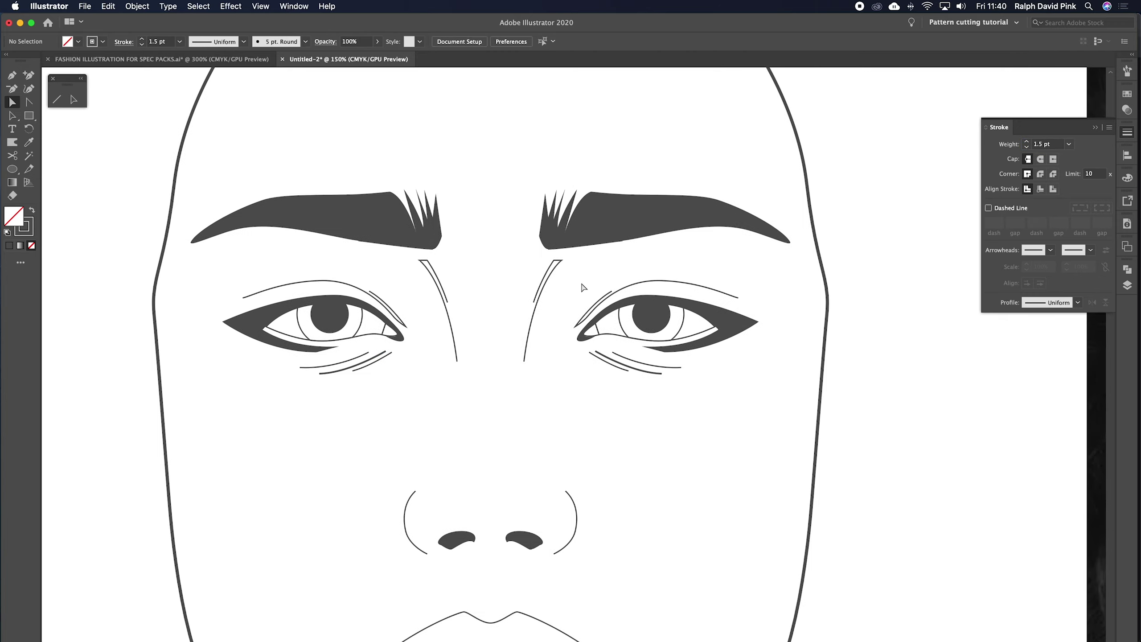
{"action": "left_click", "coordinate": [540, 280]}
{"action": "left_click", "coordinate": [570, 288]}
{"action": "left_click", "coordinate": [549, 280]}
{"action": "left_click", "coordinate": [12, 156]}
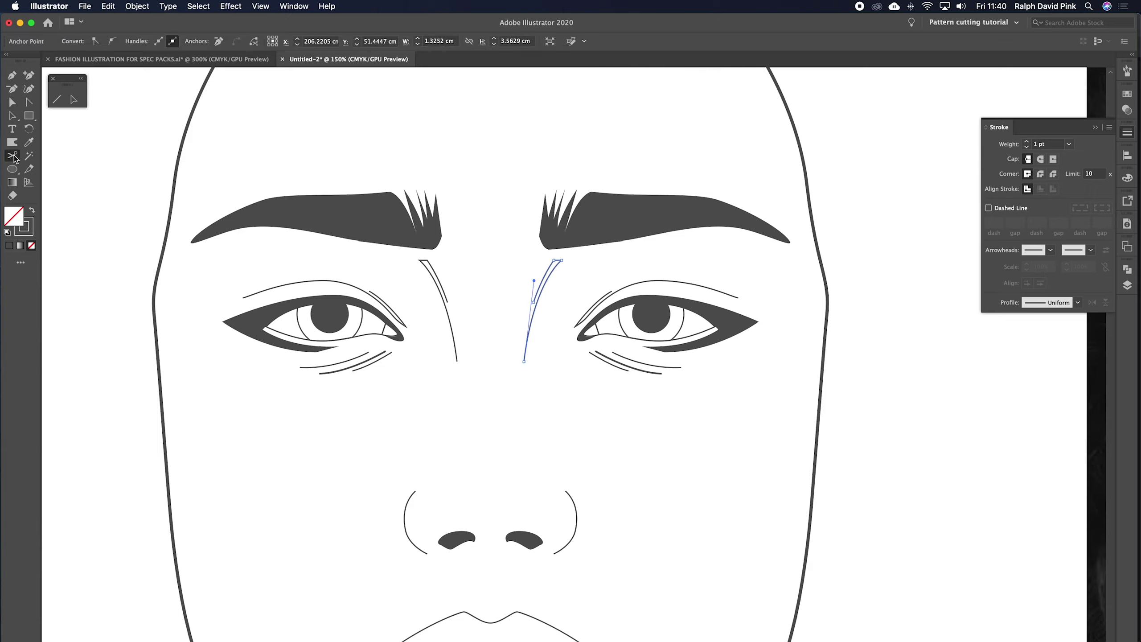
{"action": "left_click", "coordinate": [546, 281]}
{"action": "left_click", "coordinate": [449, 317]}
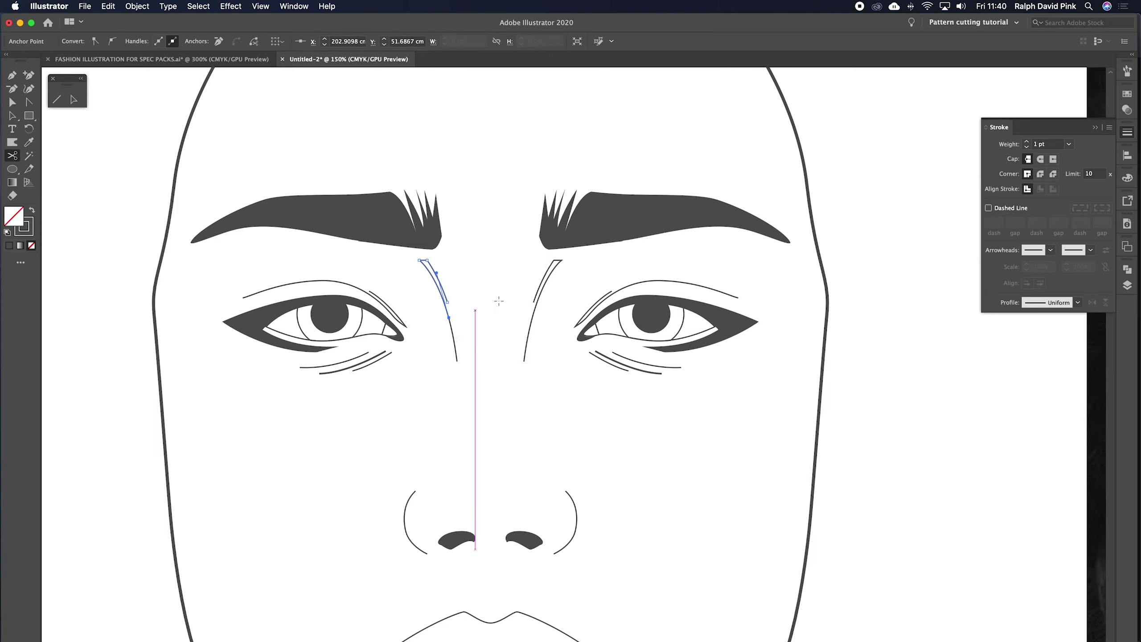
Set the upper segments of both frown lines to a 2 pt stroke weight
{"action": "left_click", "coordinate": [12, 102]}
{"action": "left_click", "coordinate": [452, 266]}
{"action": "left_click_drag", "start_coordinate": [401, 268], "coordinate": [556, 279]}
{"action": "left_click", "coordinate": [1027, 141]}
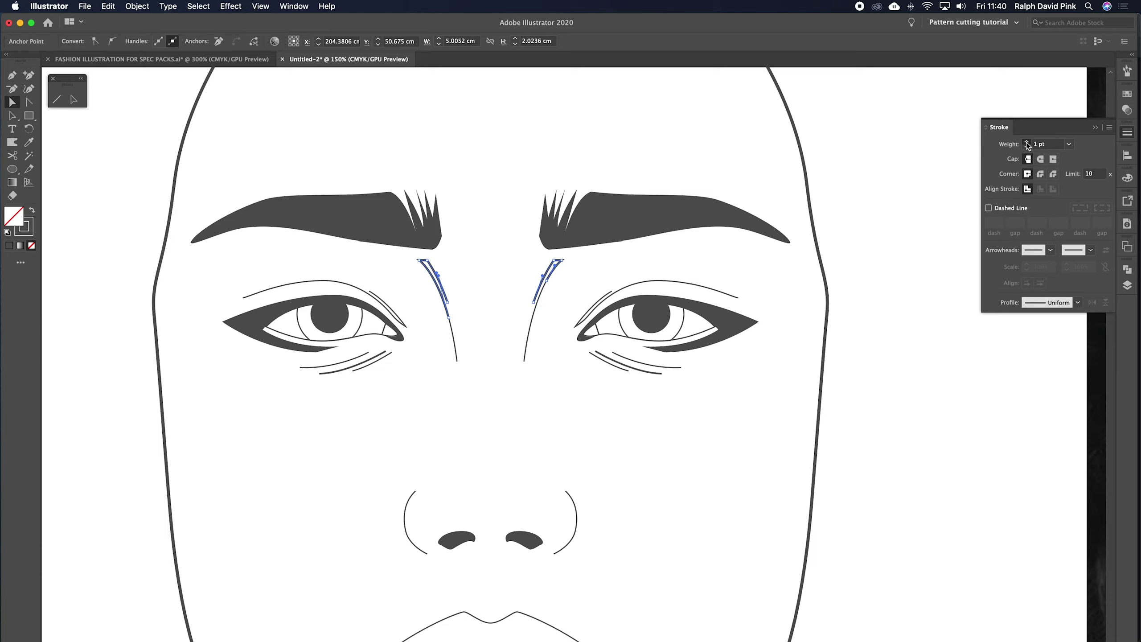
Give the upper frown line segments round joins and round caps, then deselect them
{"action": "left_click_drag", "start_coordinate": [607, 260], "coordinate": [434, 275]}
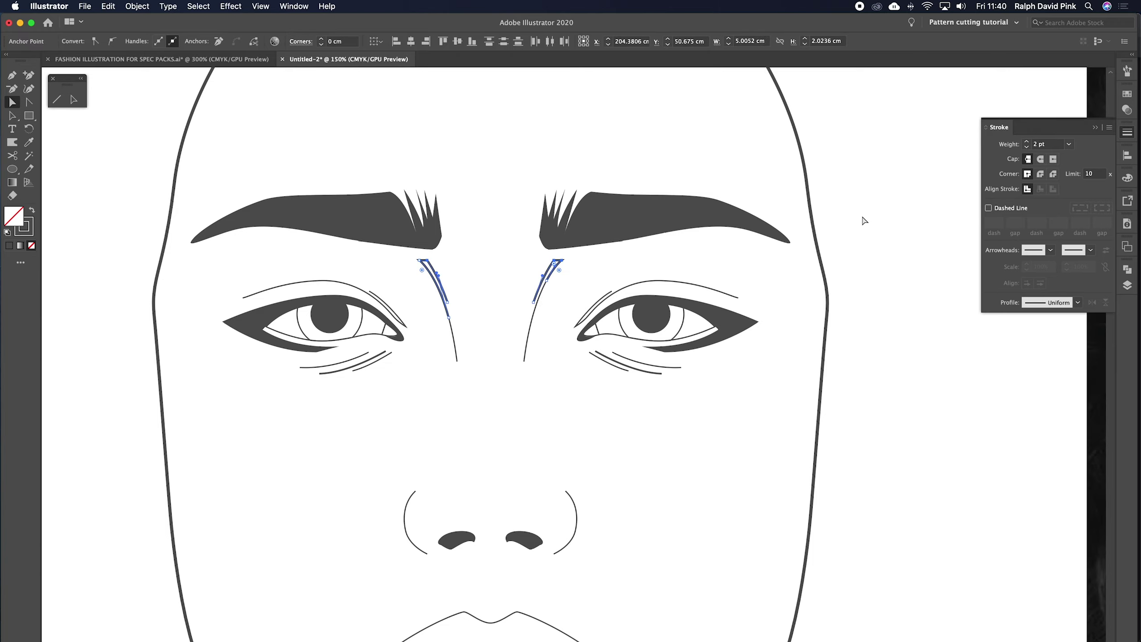
{"action": "left_click", "coordinate": [1041, 173]}
{"action": "left_click", "coordinate": [568, 268]}
{"action": "key", "text": "super+z"}
{"action": "left_click", "coordinate": [561, 267]}
{"action": "left_click_drag", "start_coordinate": [577, 257], "coordinate": [447, 274]}
{"action": "left_click", "coordinate": [1041, 174]}
{"action": "left_click", "coordinate": [1041, 159]}
{"action": "left_click", "coordinate": [596, 185]}
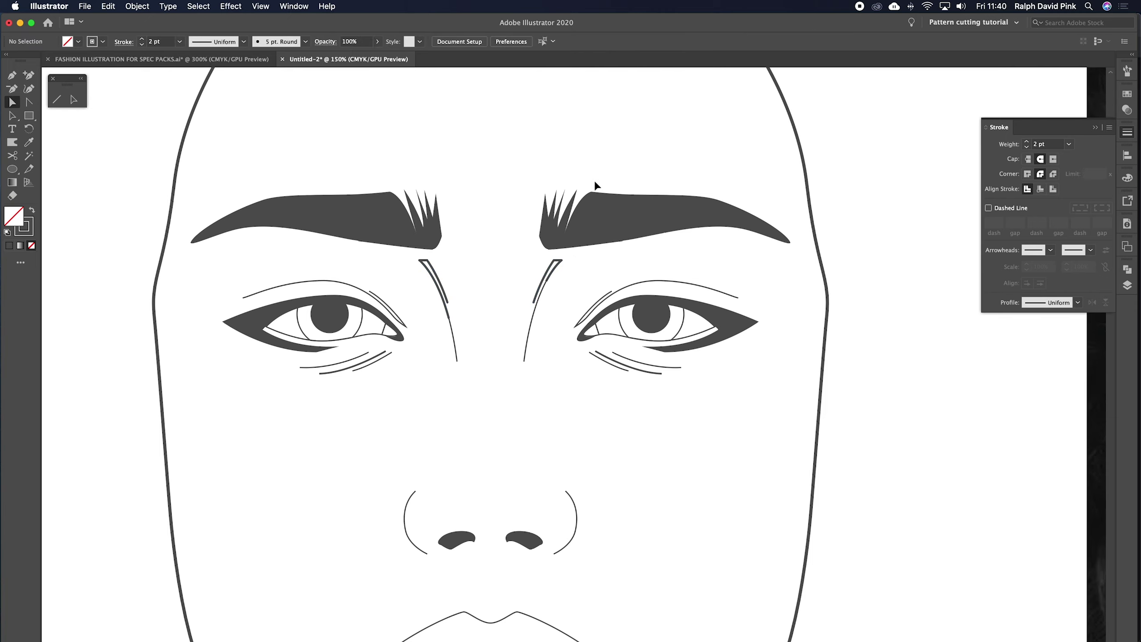
Set the upper frown line segments' stroke weight to 1.5 pt
{"action": "key", "text": "super+minus"}
{"action": "key", "text": "super+minus"}
{"action": "scroll", "coordinate": [619, 232], "scroll_direction": "down", "scroll_amount": 2}
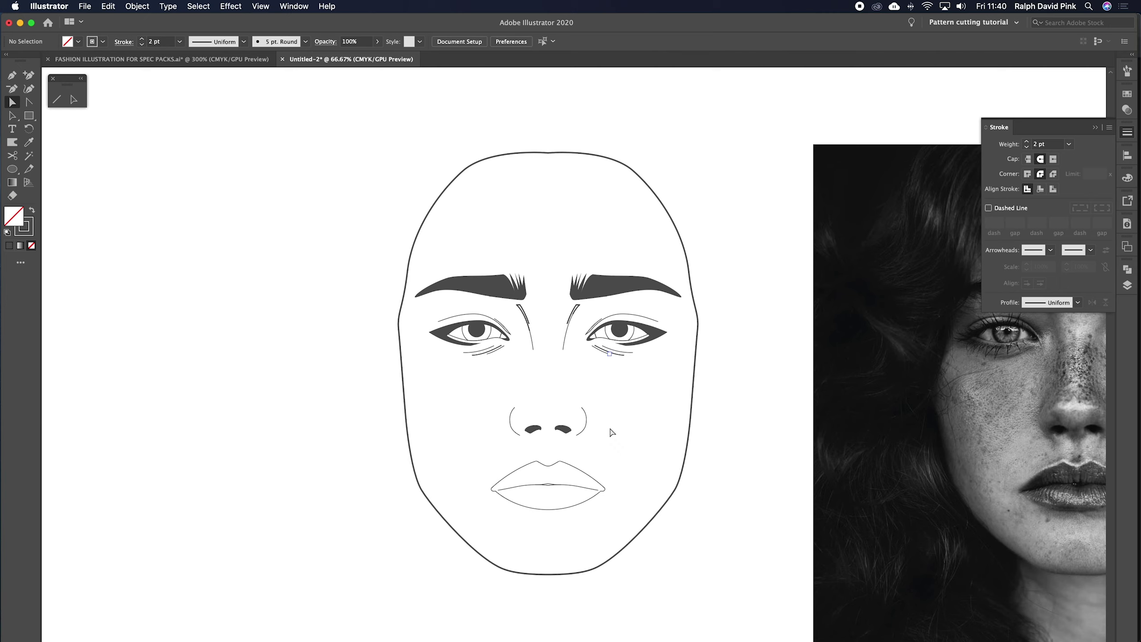
{"action": "key", "text": "super+1"}
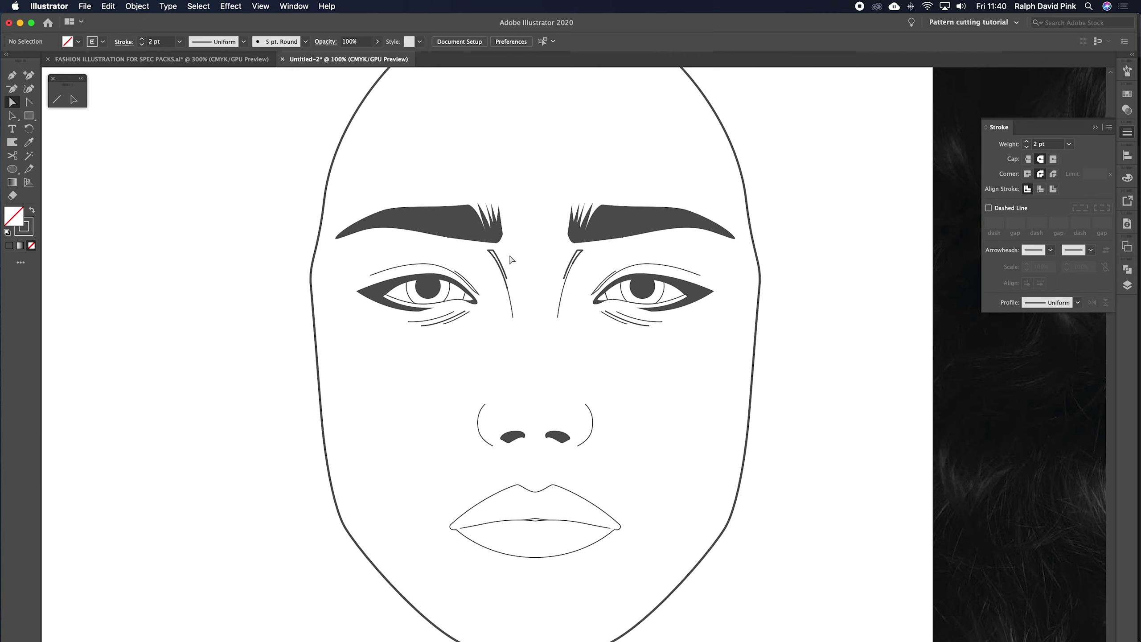
{"action": "left_click_drag", "start_coordinate": [603, 248], "coordinate": [487, 269]}
{"action": "left_click", "coordinate": [1042, 144]}
{"action": "type", "text": "1.5"}
{"action": "key", "text": "Return"}
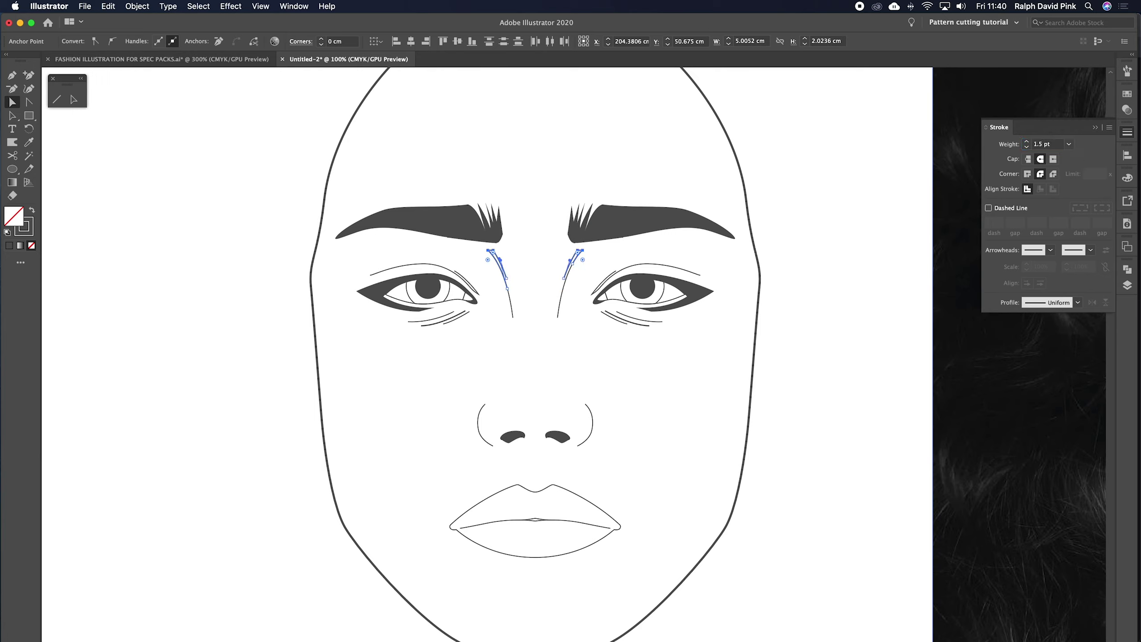
Set the lower frown line segments beside the nose bridge to a 0.5 pt stroke weight and deselect them
{"action": "left_click_drag", "start_coordinate": [571, 309], "coordinate": [501, 333]}
{"action": "left_click", "coordinate": [1060, 145]}
{"action": "type", "text": "0.5"}
{"action": "key", "text": "Return"}
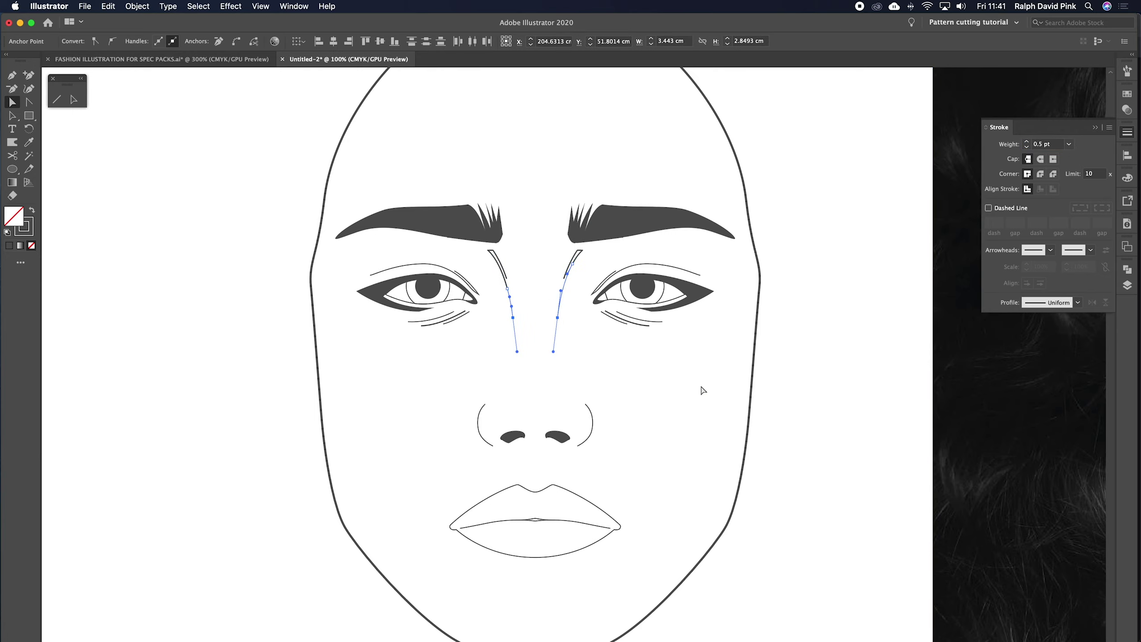
{"action": "left_click", "coordinate": [677, 395]}
Nudge the lower end points of both thin nose-bridge lines slightly outward towards the eyes
{"action": "left_click_drag", "start_coordinate": [636, 381], "coordinate": [660, 347]}
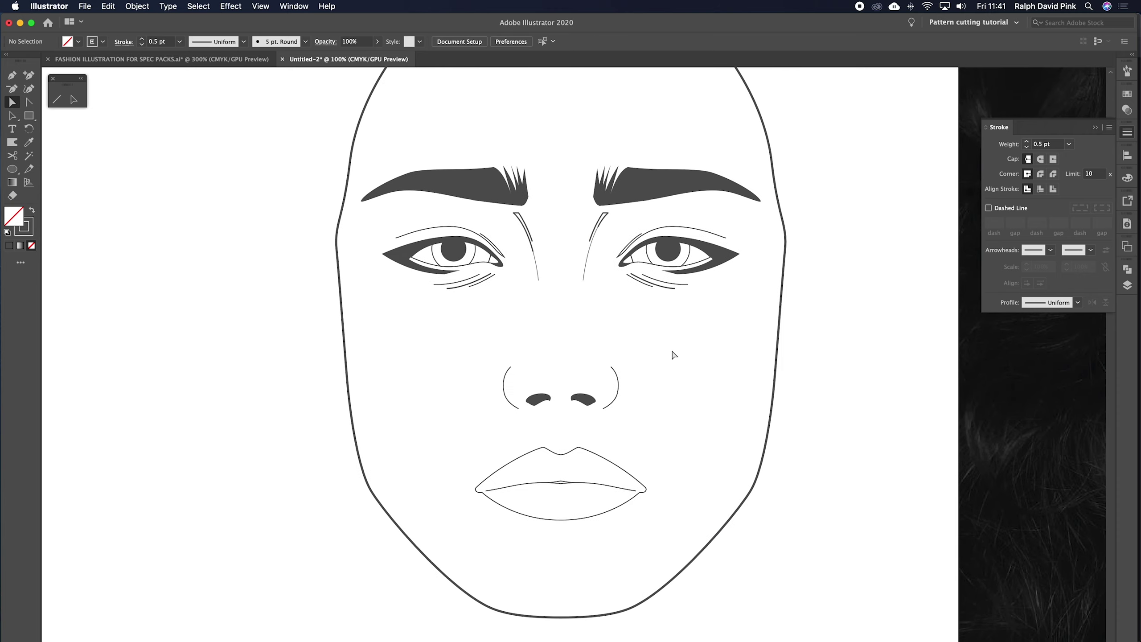
{"action": "left_click", "coordinate": [586, 283]}
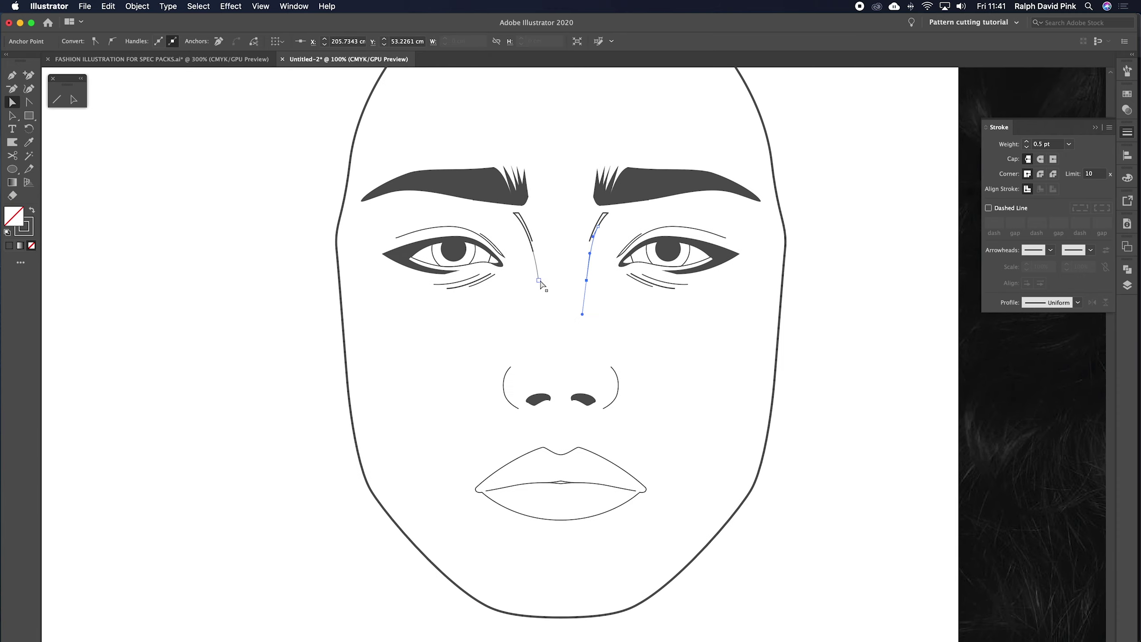
{"action": "left_click", "coordinate": [640, 310]}
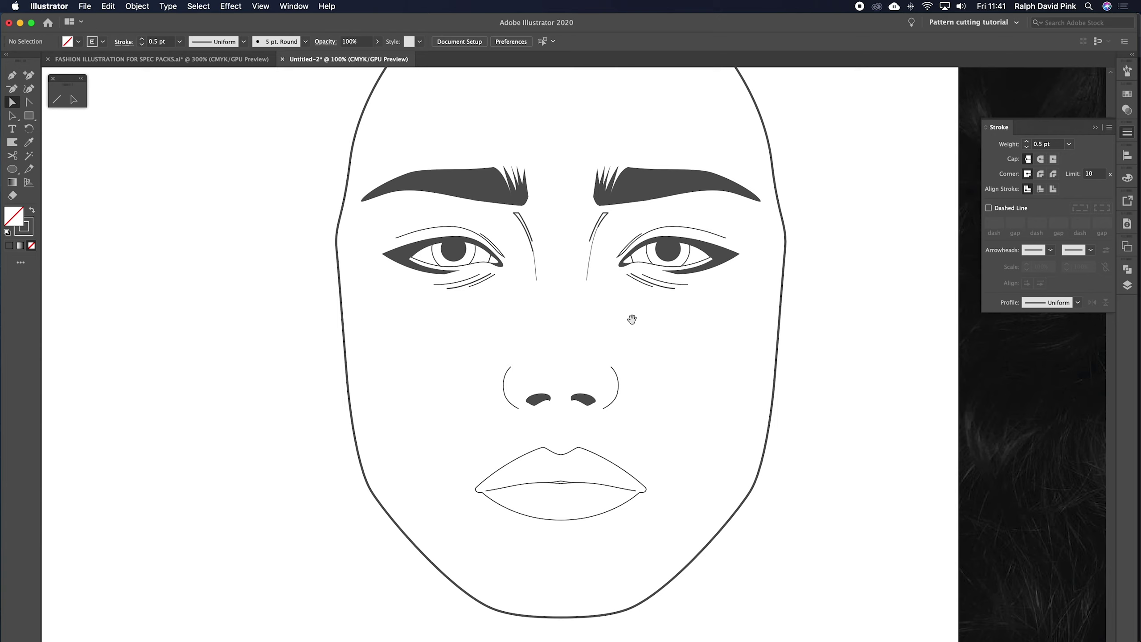
{"action": "left_click_drag", "start_coordinate": [632, 319], "coordinate": [630, 314]}
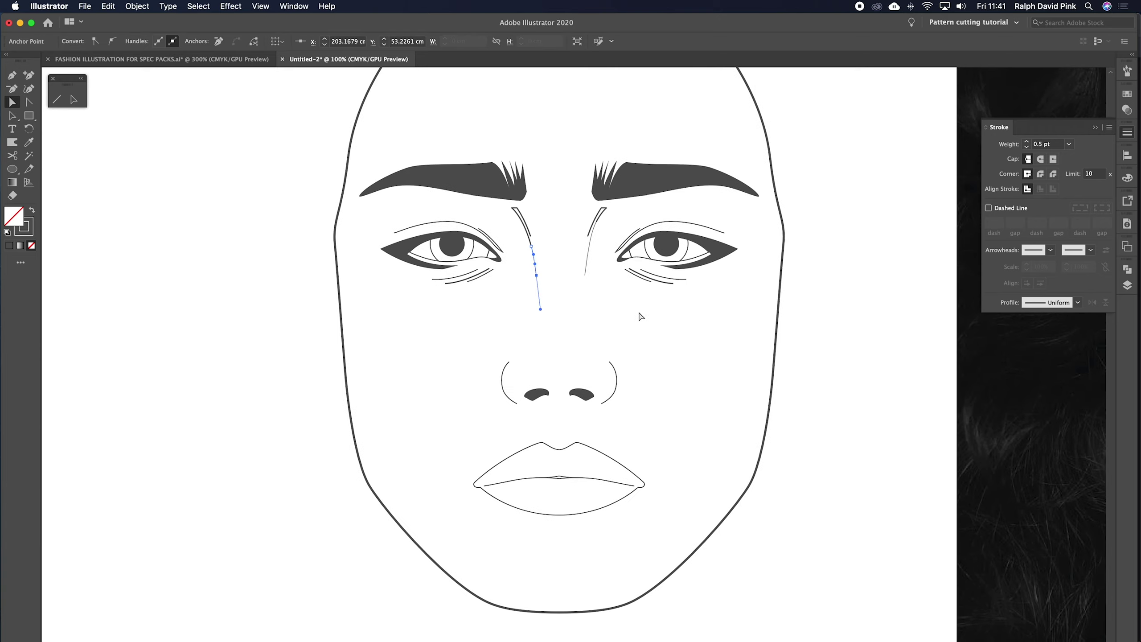
{"action": "left_click", "coordinate": [639, 315]}
Nudge the top end point of the nostril curve nearest the photo slightly downward
{"action": "left_click", "coordinate": [610, 362]}
{"action": "scroll", "coordinate": [650, 325], "scroll_direction": "down", "scroll_amount": 3}
{"action": "key", "text": "super+equal"}
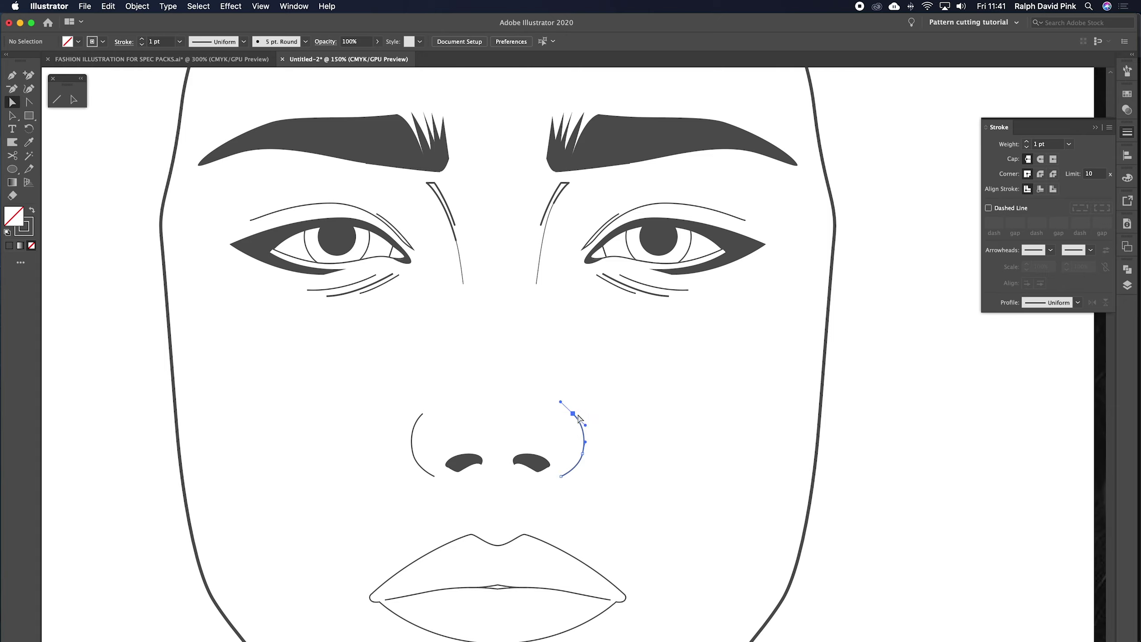
{"action": "left_click", "coordinate": [512, 402]}
{"action": "left_click", "coordinate": [573, 413]}
{"action": "key", "text": "Down"}
{"action": "key", "text": "Down"}
{"action": "key", "text": "Down"}
{"action": "key", "text": "Down"}
{"action": "key", "text": "Down"}
{"action": "key", "text": "Down"}
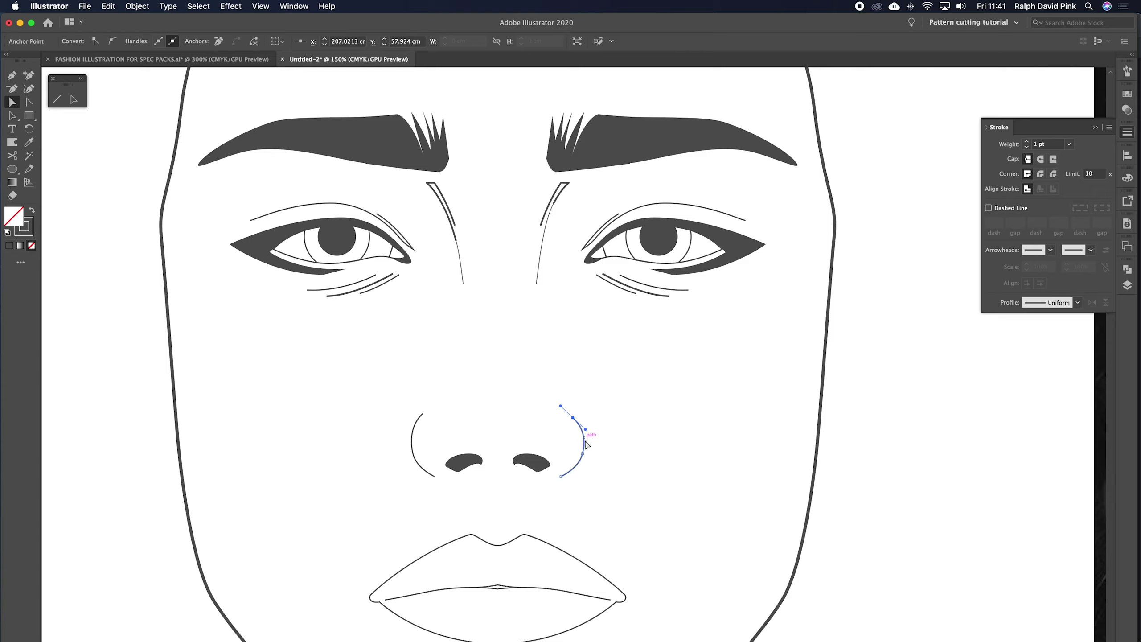
{"action": "left_click", "coordinate": [613, 443]}
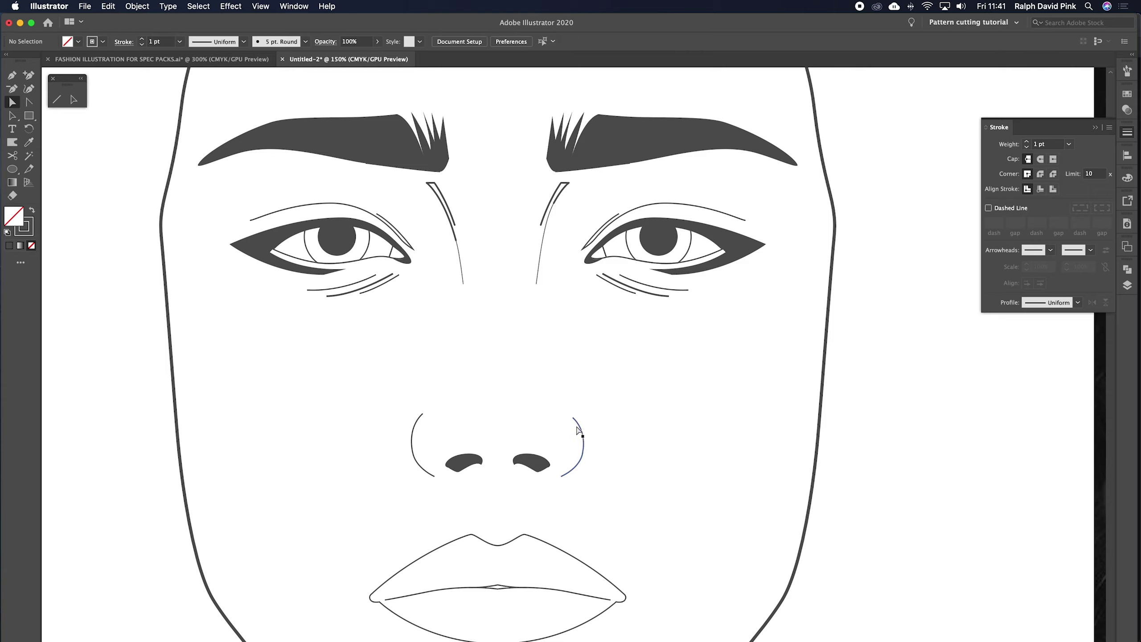
Try moving the same nostril curve's top and middle points inward, and undo the adjustments
{"action": "left_click", "coordinate": [583, 445]}
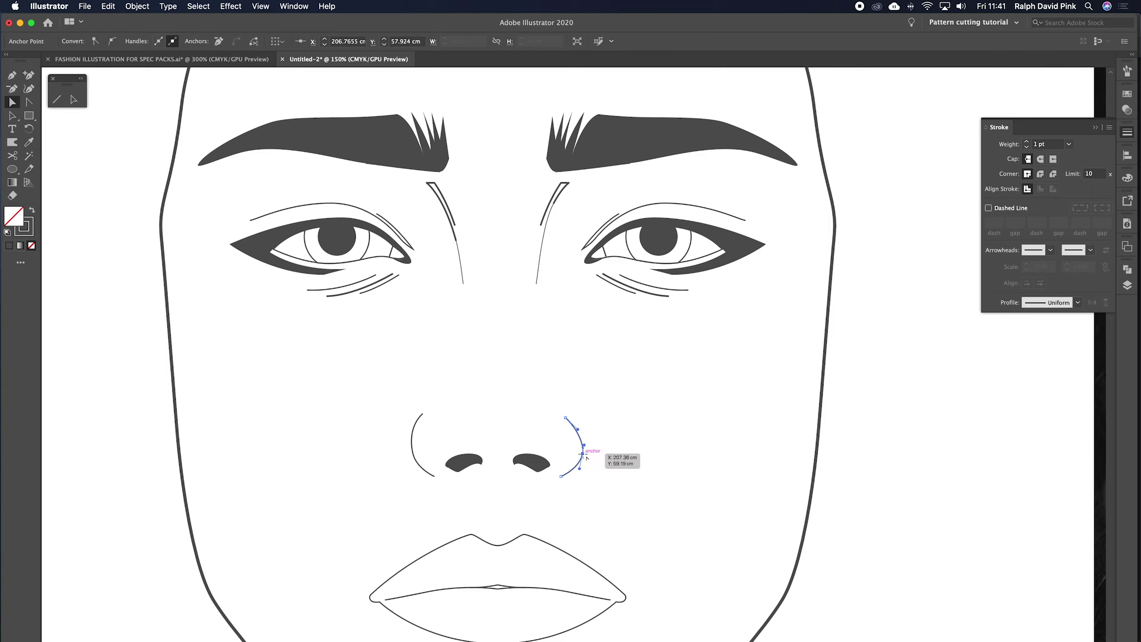
{"action": "left_click", "coordinate": [620, 434]}
{"action": "left_click_drag", "start_coordinate": [627, 426], "coordinate": [657, 346]}
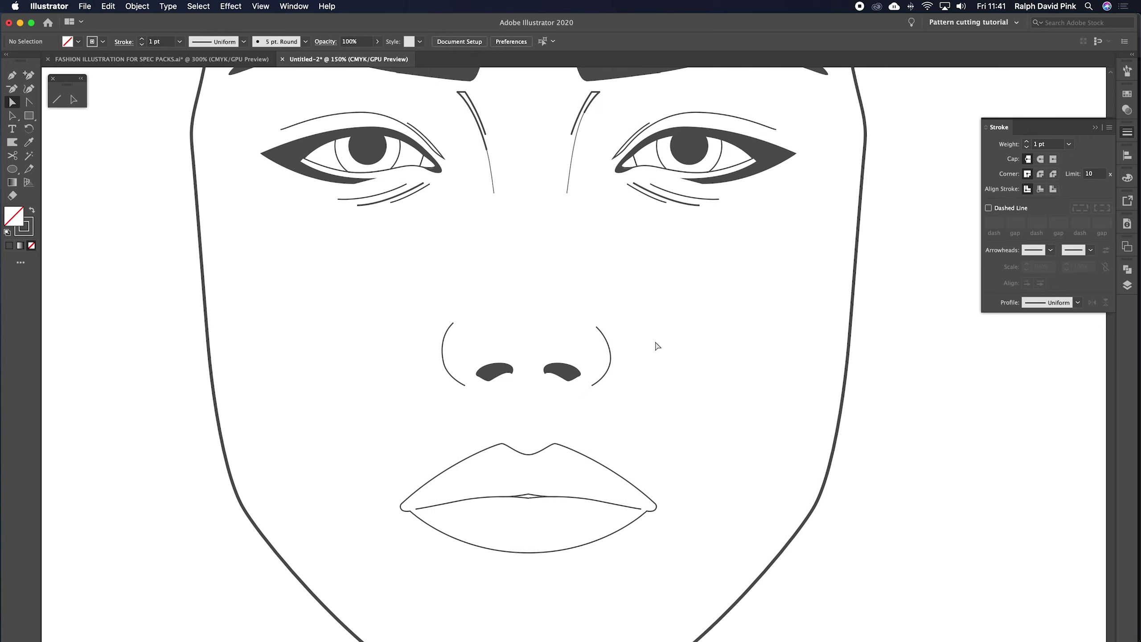
{"action": "key", "text": "super+z"}
{"action": "key", "text": "super+z"}
{"action": "key", "text": "super+z"}
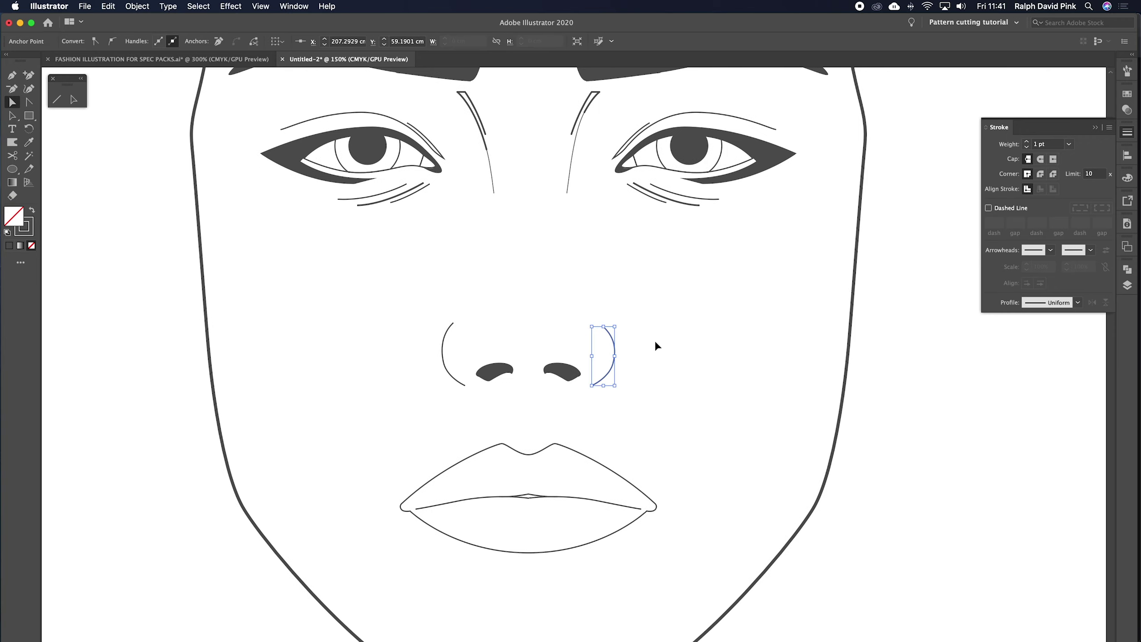
Deselect the nostril curve and check the line work across the whole face and around the mouth
{"action": "left_click", "coordinate": [649, 334]}
{"action": "key", "text": "super+minus"}
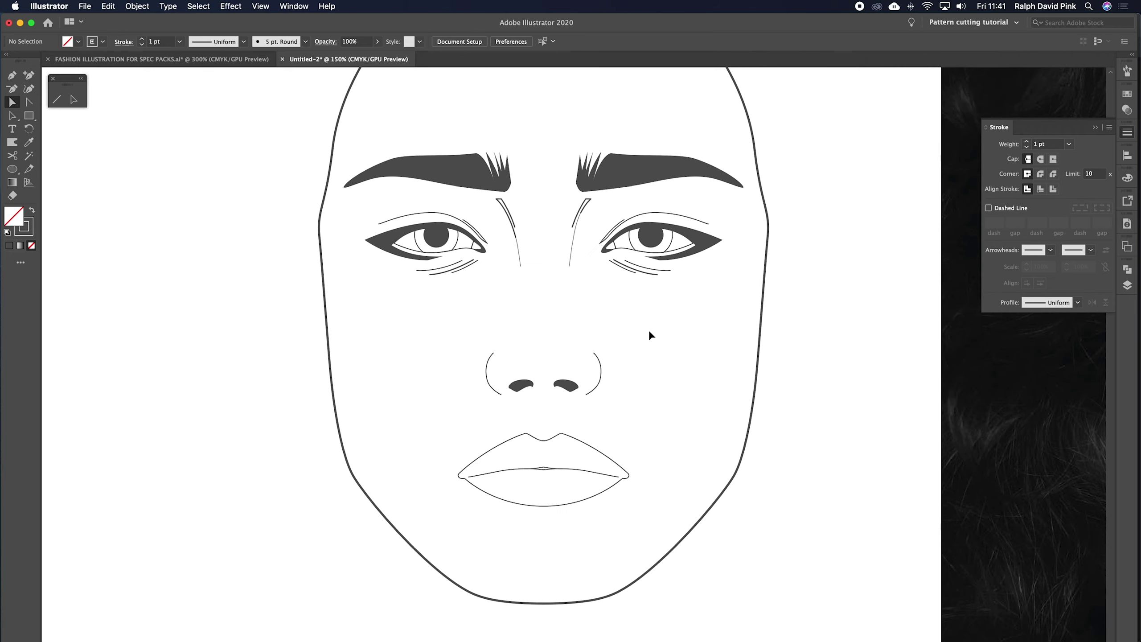
{"action": "key", "text": "super+minus"}
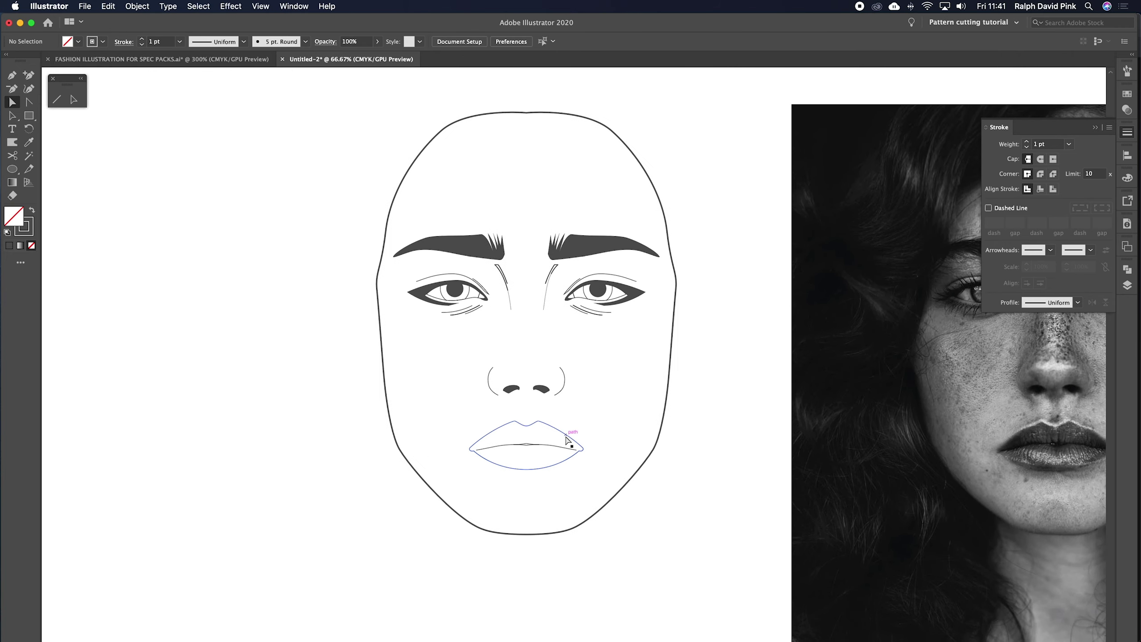
{"action": "left_click", "coordinate": [566, 439]}
{"action": "key", "text": "super+plus"}
{"action": "key", "text": "super+plus"}
{"action": "left_click", "coordinate": [617, 387]}
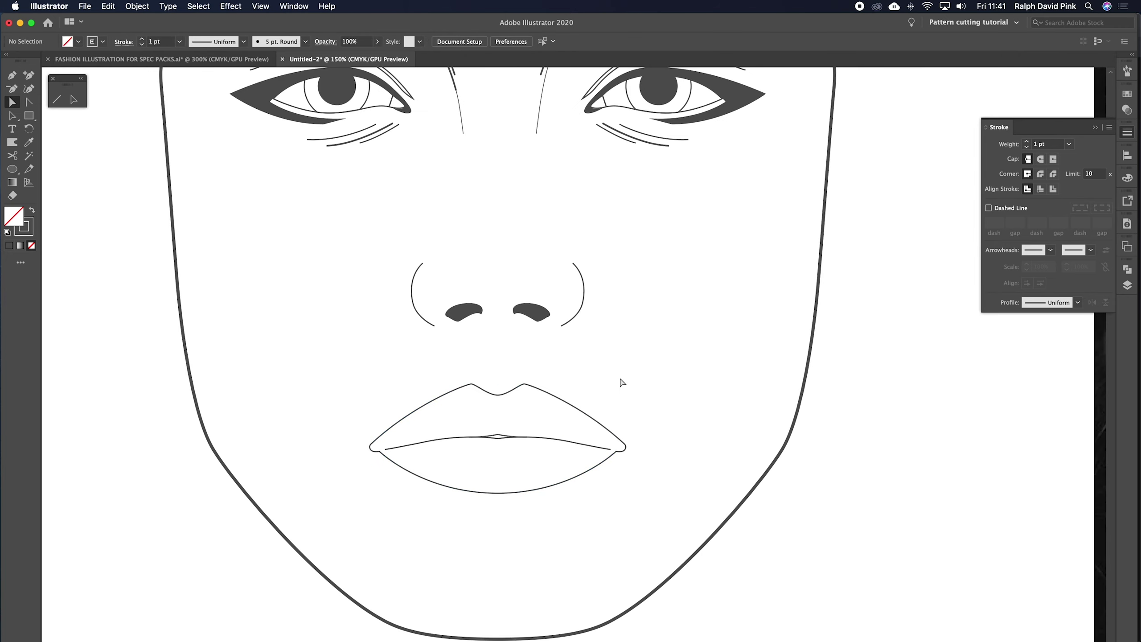
Try splitting the lip outline with the Scissors tool at points on both upper edges and along the lower edge
{"action": "key", "text": "a"}
{"action": "left_click", "coordinate": [575, 408]}
{"action": "key", "text": "a"}
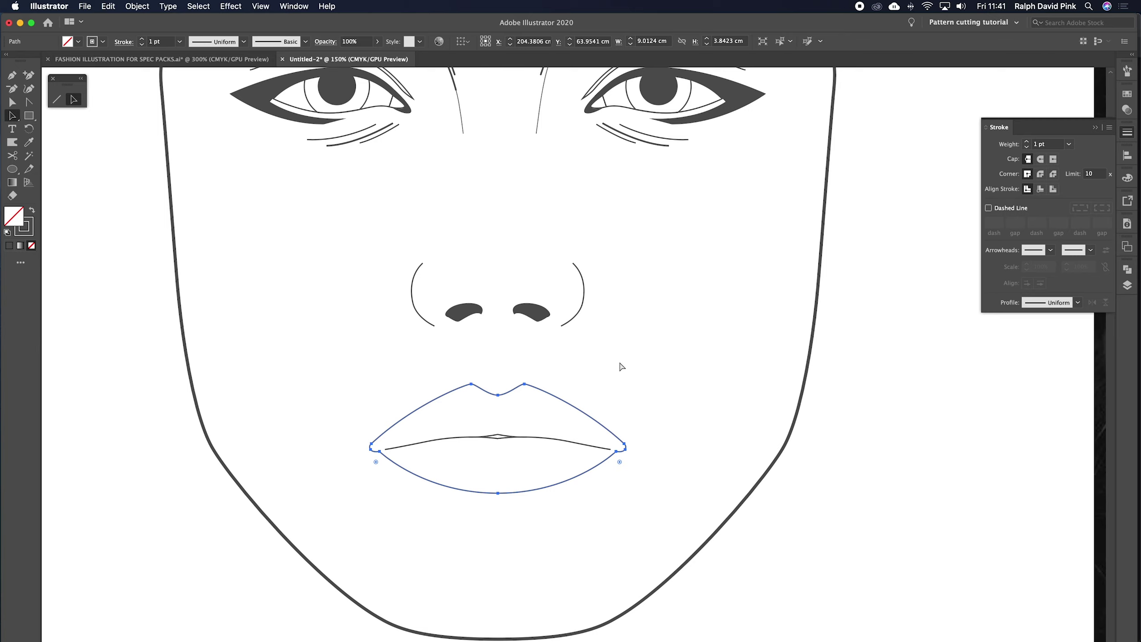
{"action": "key", "text": "super+v"}
{"action": "left_click_drag", "start_coordinate": [636, 373], "coordinate": [558, 397]}
{"action": "key", "text": "super+equal"}
{"action": "key", "text": "c"}
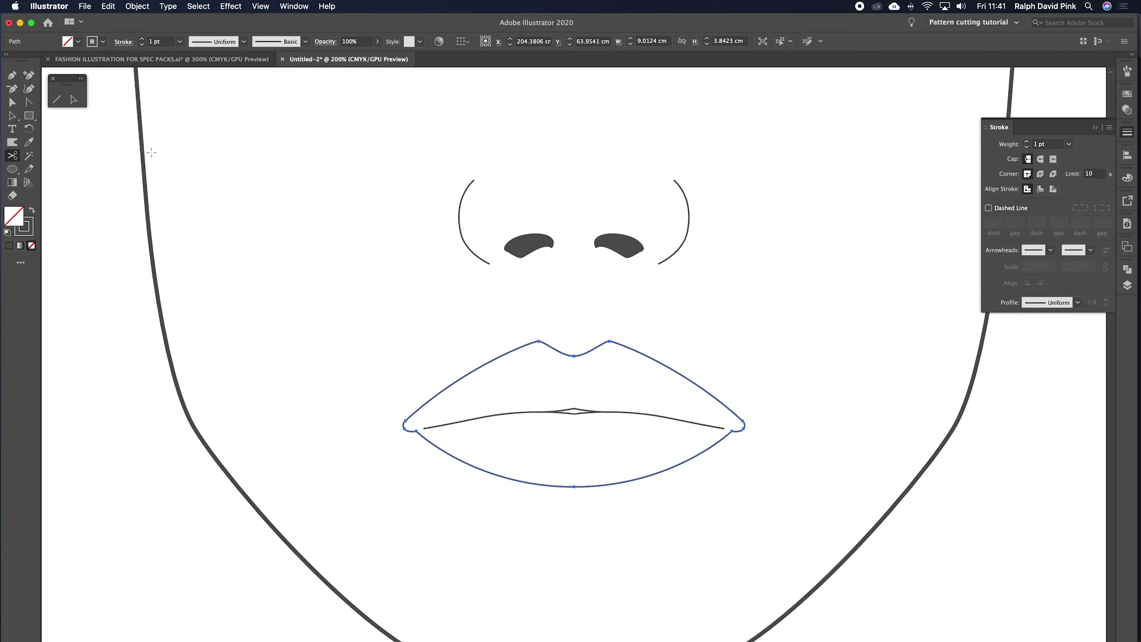
{"action": "left_click", "coordinate": [717, 398]}
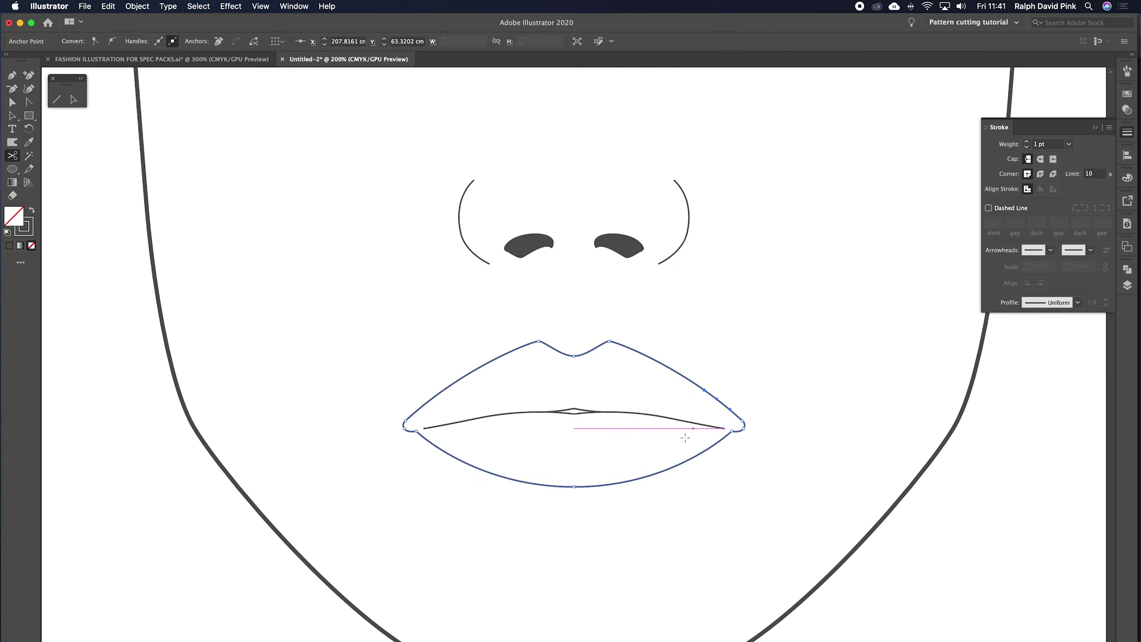
{"action": "left_click", "coordinate": [489, 472]}
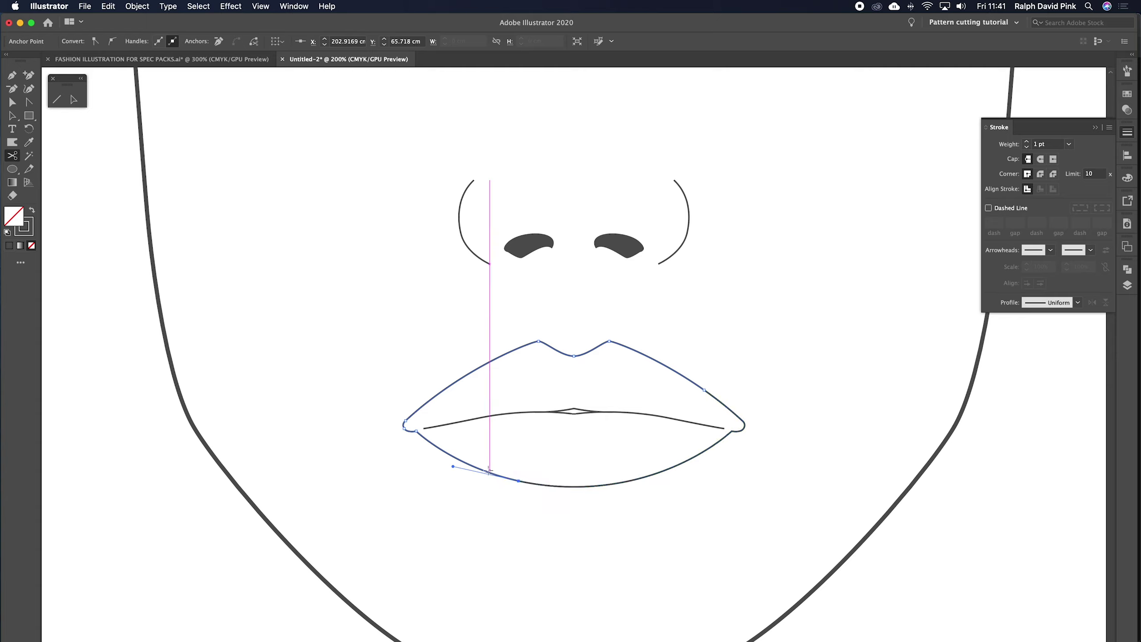
{"action": "left_click", "coordinate": [538, 341]}
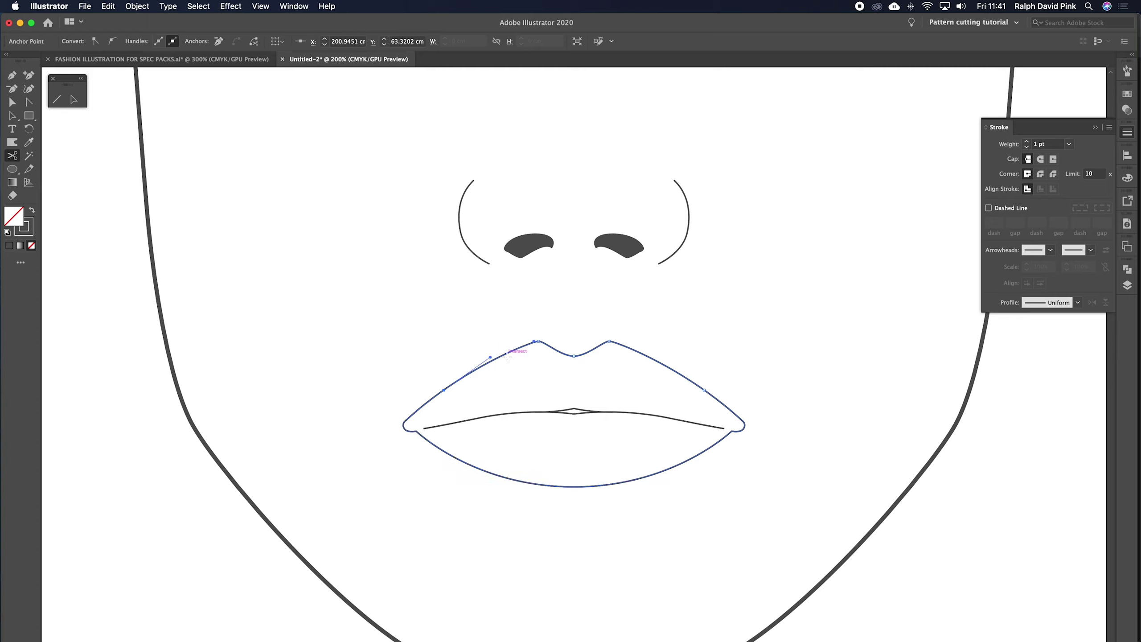
Try selecting the separate upper and lower lip segments, and undo the cuts in the lip outline
{"action": "key", "text": "v"}
{"action": "left_click", "coordinate": [469, 376]}
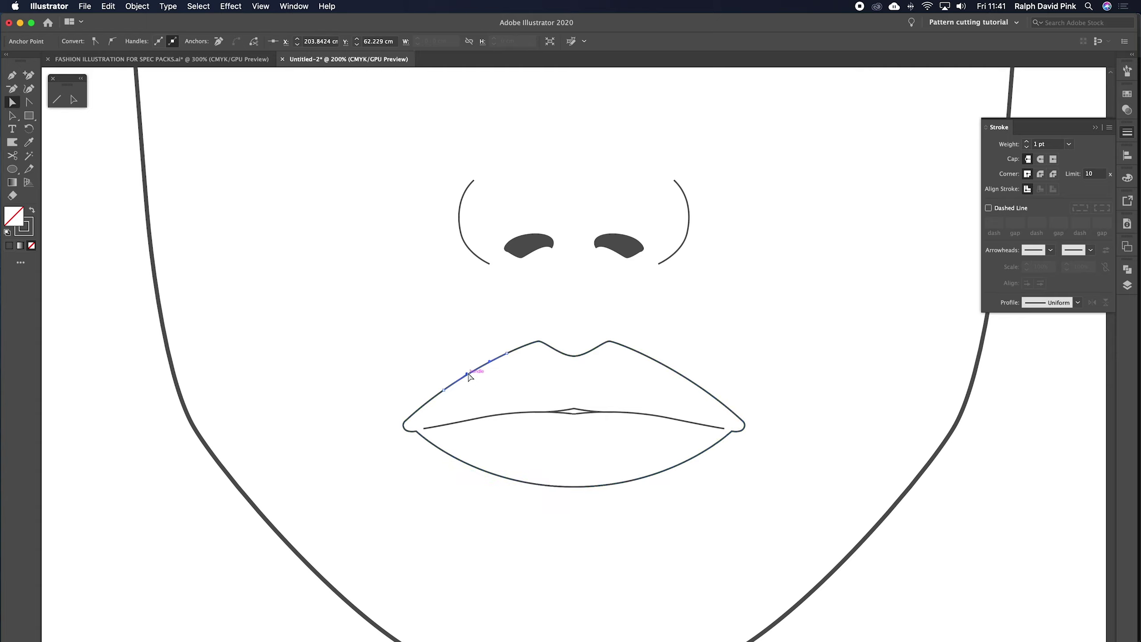
{"action": "left_click", "coordinate": [654, 362]}
{"action": "left_click", "coordinate": [719, 407]}
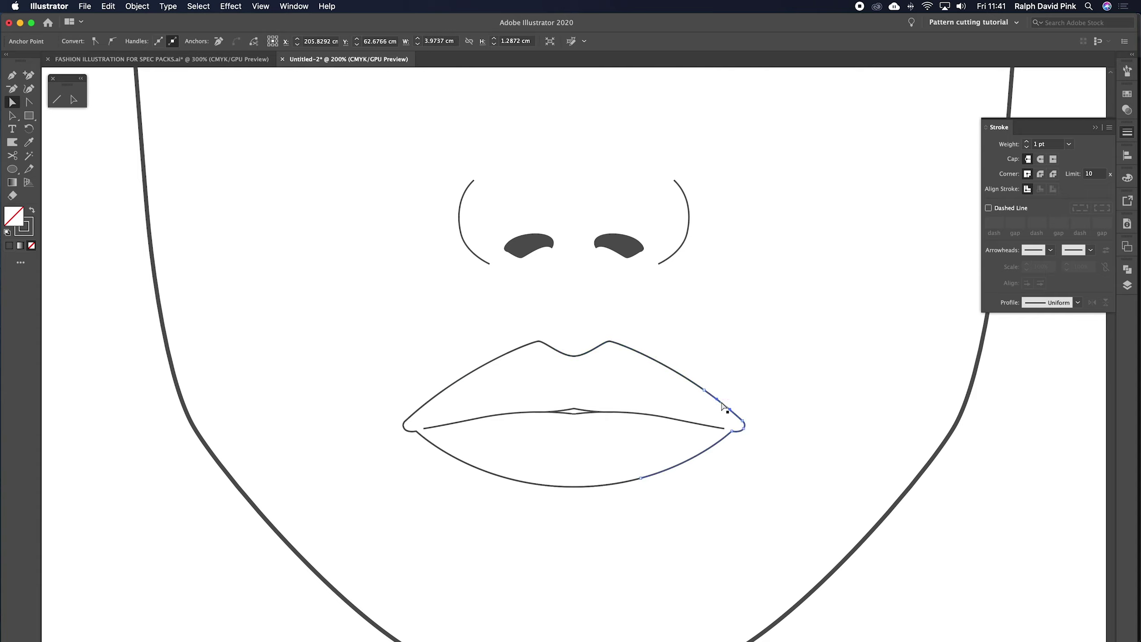
{"action": "left_click", "coordinate": [690, 380]}
{"action": "left_click", "coordinate": [685, 387]}
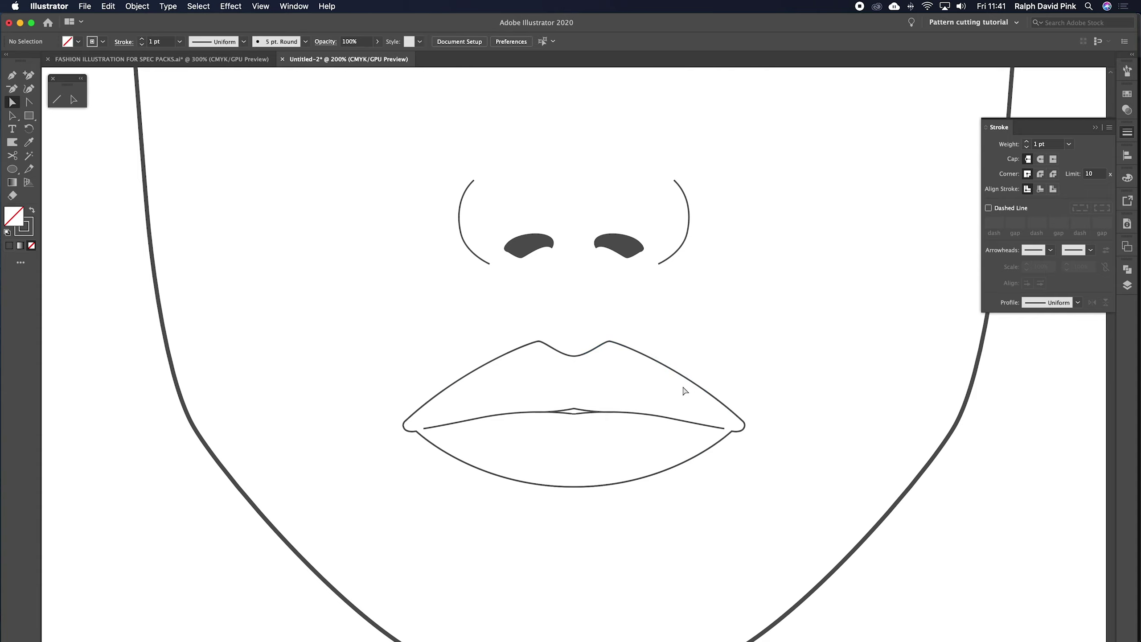
{"action": "left_click", "coordinate": [722, 405]}
{"action": "left_click", "coordinate": [588, 487], "text": "shift"}
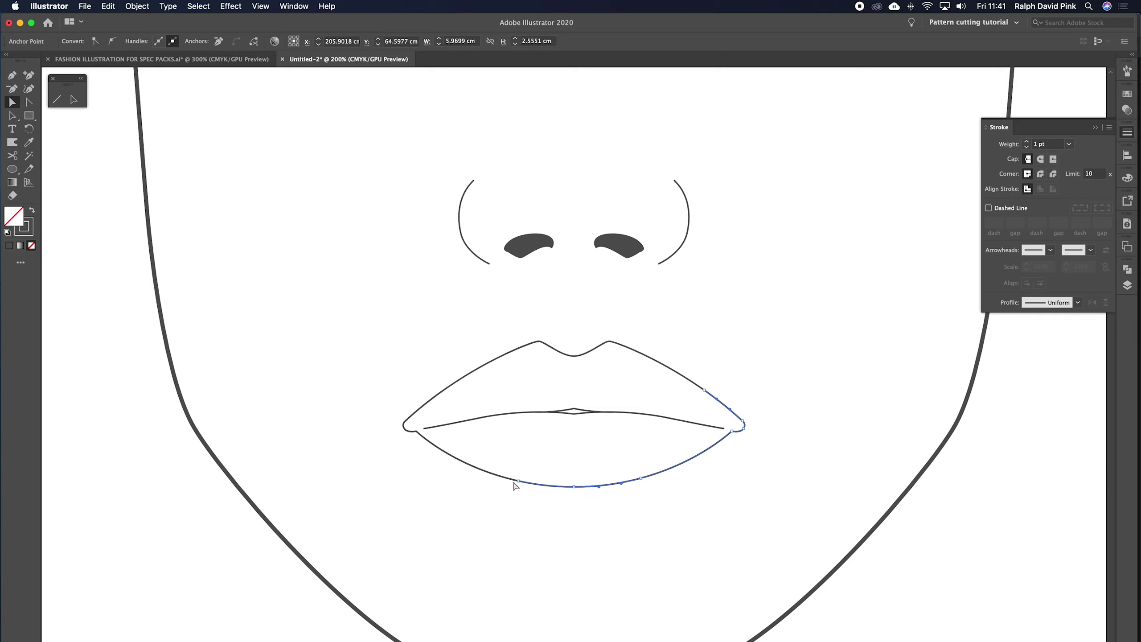
{"action": "left_click", "coordinate": [497, 475], "text": "shift"}
{"action": "left_click", "coordinate": [466, 464], "text": "shift"}
{"action": "left_click", "coordinate": [425, 405], "text": "shift"}
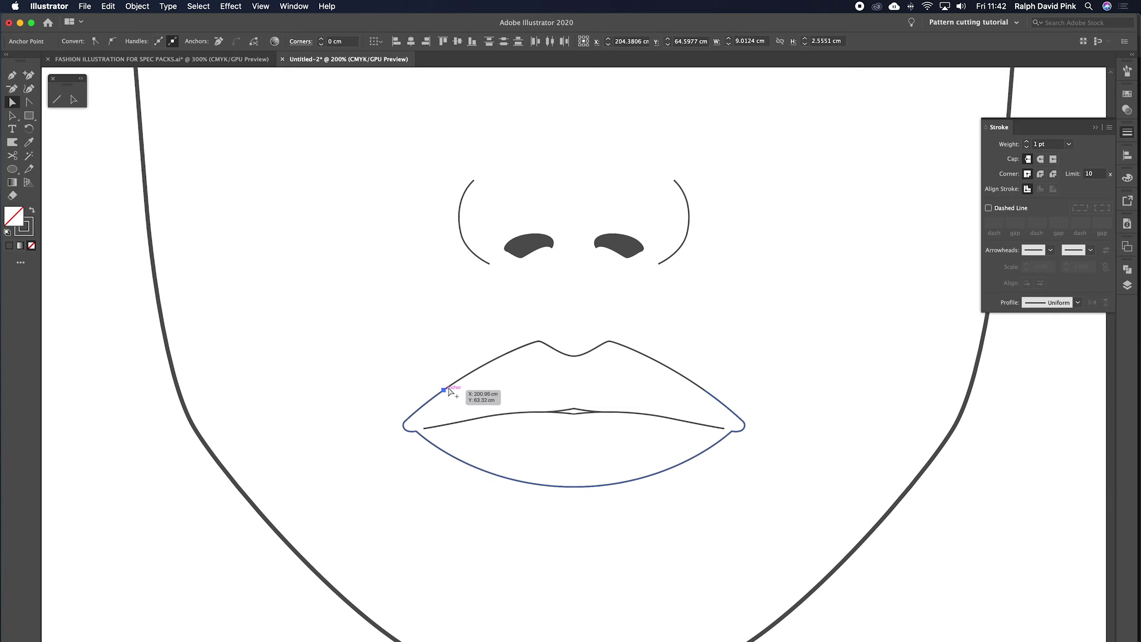
{"action": "left_click", "coordinate": [462, 379], "text": "shift"}
{"action": "left_click", "coordinate": [543, 353], "text": "shift"}
{"action": "left_click", "coordinate": [577, 314]}
{"action": "key", "text": "super+z"}
{"action": "key", "text": "super+z"}
{"action": "key", "text": "super+z"}
{"action": "key", "text": "super+z"}
{"action": "key", "text": "super+z"}
{"action": "key", "text": "super+z"}
{"action": "key", "text": "super+z"}
{"action": "key", "text": "super+z"}
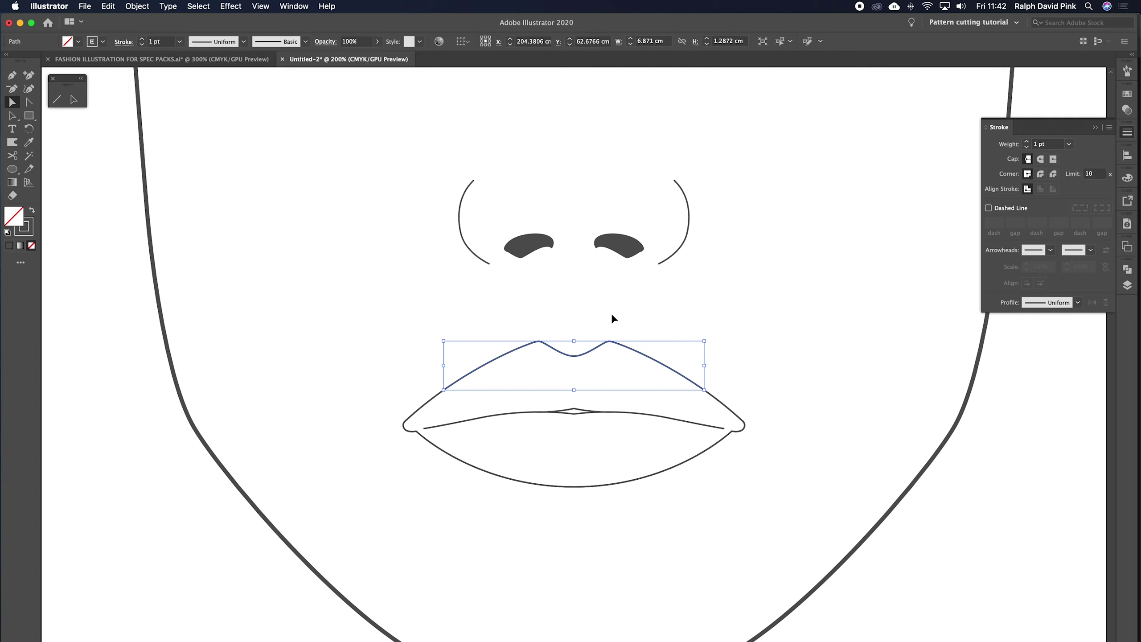
Duplicate the lip outline, set the copy's stroke weight to 2 pt, and place it exactly over the original lips
{"action": "left_click_drag", "start_coordinate": [619, 321], "coordinate": [680, 324]}
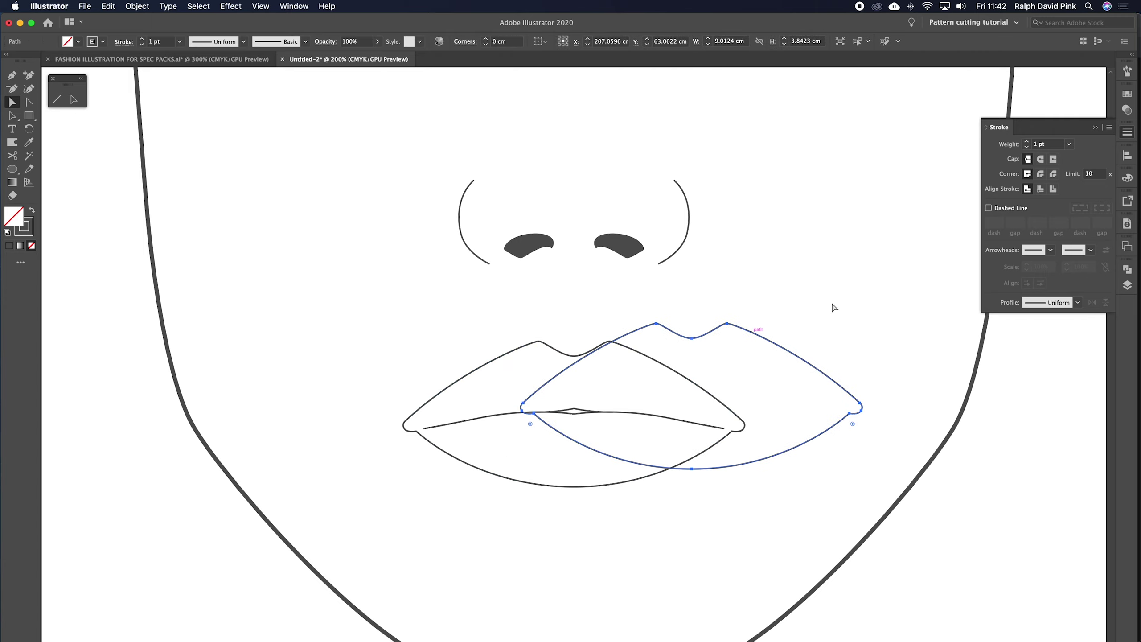
{"action": "left_click", "coordinate": [1027, 142]}
{"action": "left_click_drag", "start_coordinate": [692, 341], "coordinate": [577, 360]}
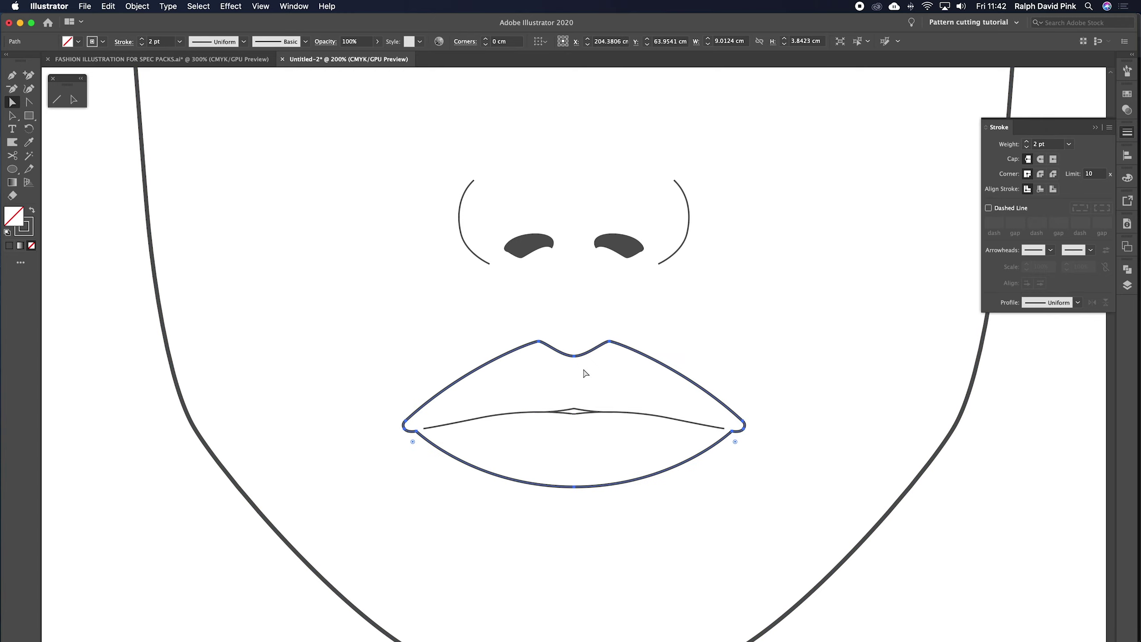
Cut two short pieces out of the 2 pt outline along the left half of the lower lip with the Scissors tool and delete them
{"action": "key", "text": "c"}
{"action": "left_click", "coordinate": [439, 448]}
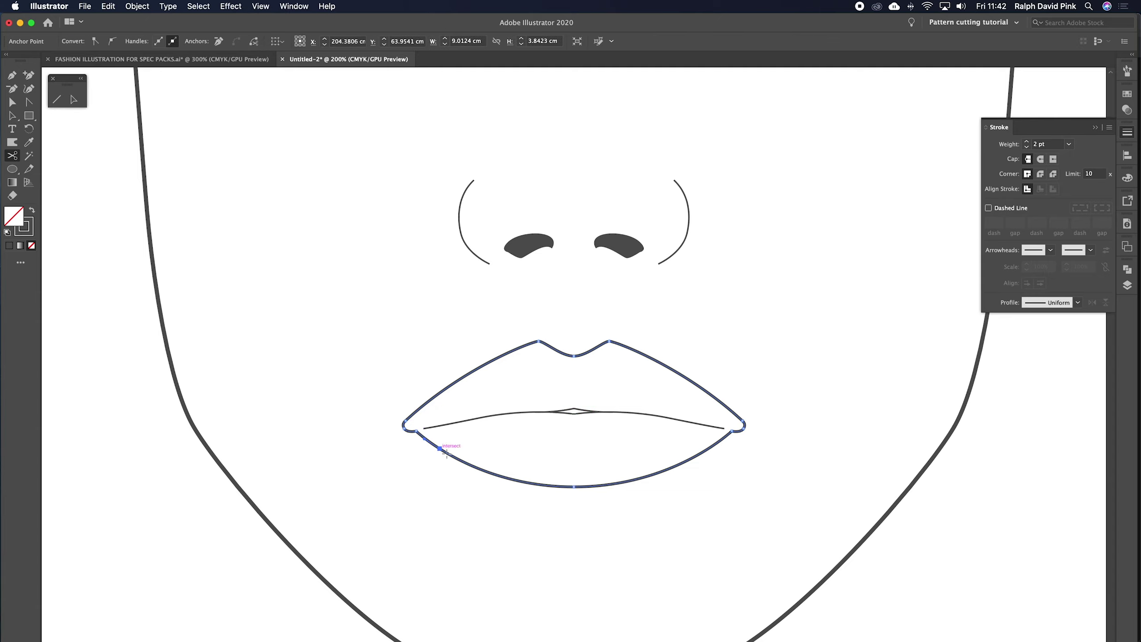
{"action": "left_click", "coordinate": [479, 467]}
{"action": "key", "text": "v"}
{"action": "key", "text": "Delete"}
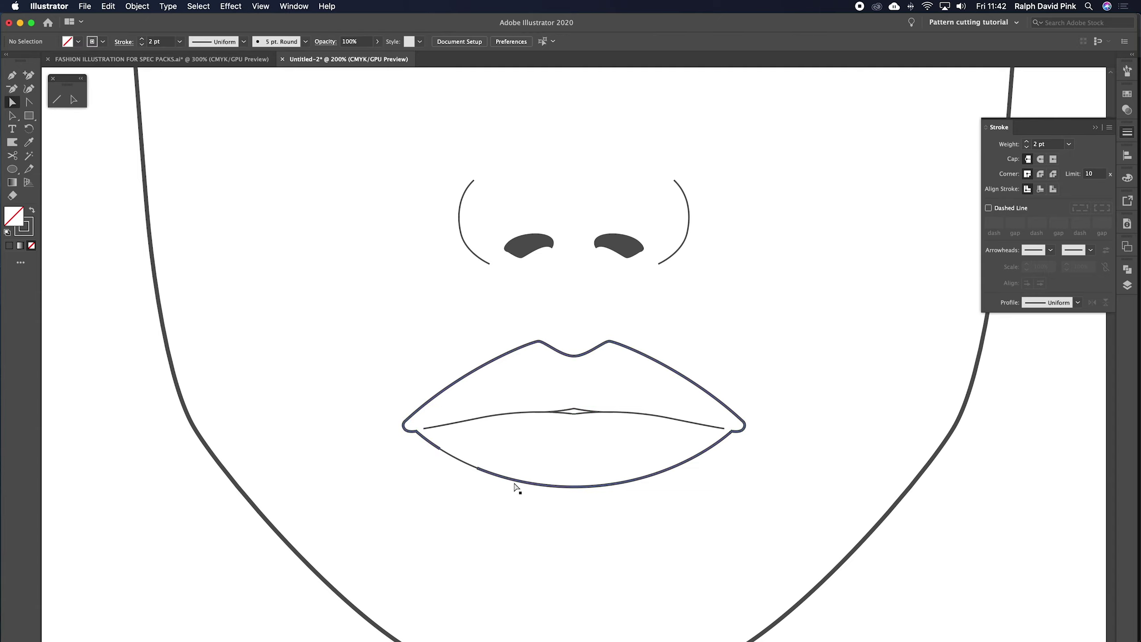
{"action": "left_click", "coordinate": [517, 483]}
{"action": "key", "text": "c"}
{"action": "left_click", "coordinate": [551, 486]}
{"action": "key", "text": "v"}
{"action": "left_click", "coordinate": [543, 492]}
Cut further pieces out of the 2 pt outline along the right half of the lower lip and delete them
{"action": "key", "text": "c"}
{"action": "left_click", "coordinate": [583, 489]}
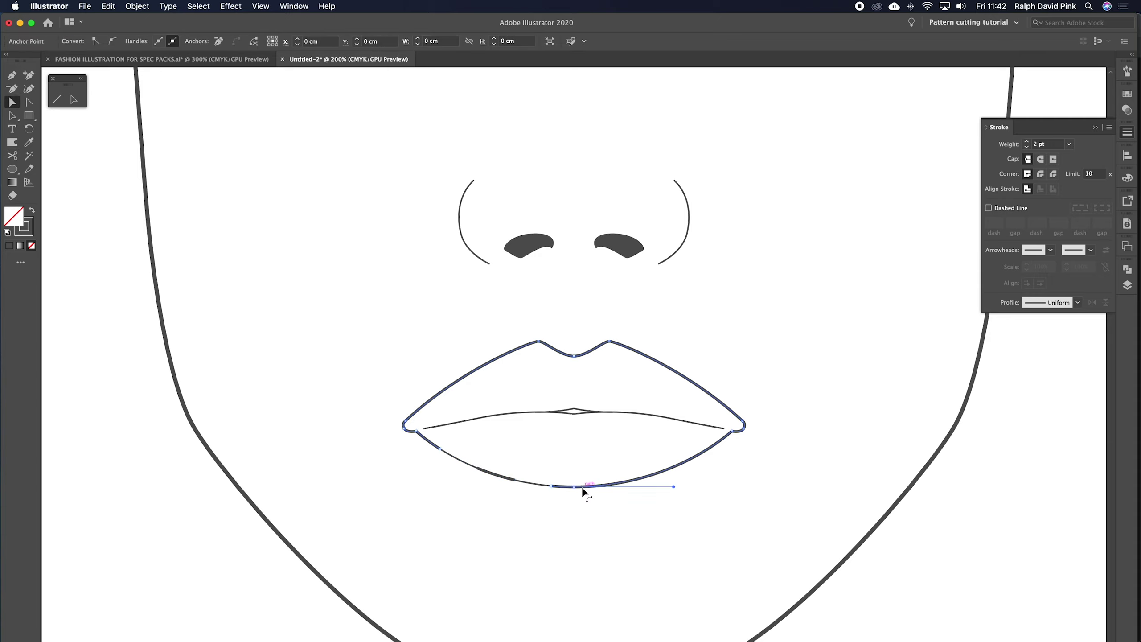
{"action": "left_click", "coordinate": [650, 475]}
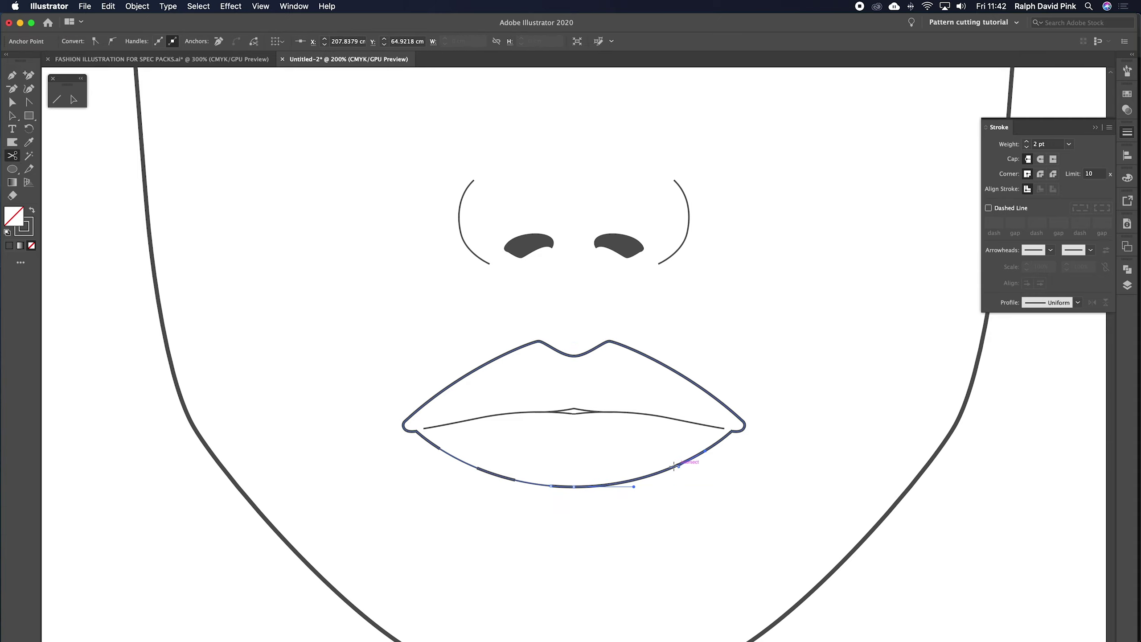
{"action": "key", "text": "v"}
{"action": "left_click", "coordinate": [652, 481]}
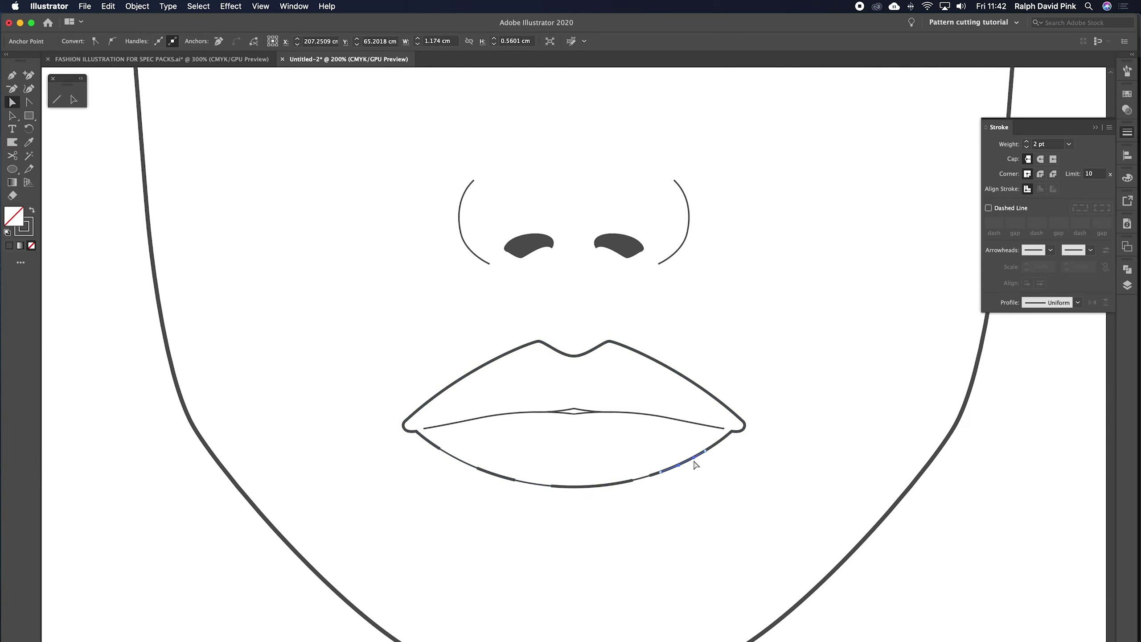
Turn the remaining 2 pt upper lip outline into a dashed line with a 30 pt dash, 10 pt gap and 2 pt dash
{"action": "left_click", "coordinate": [734, 419]}
{"action": "left_click", "coordinate": [989, 208]}
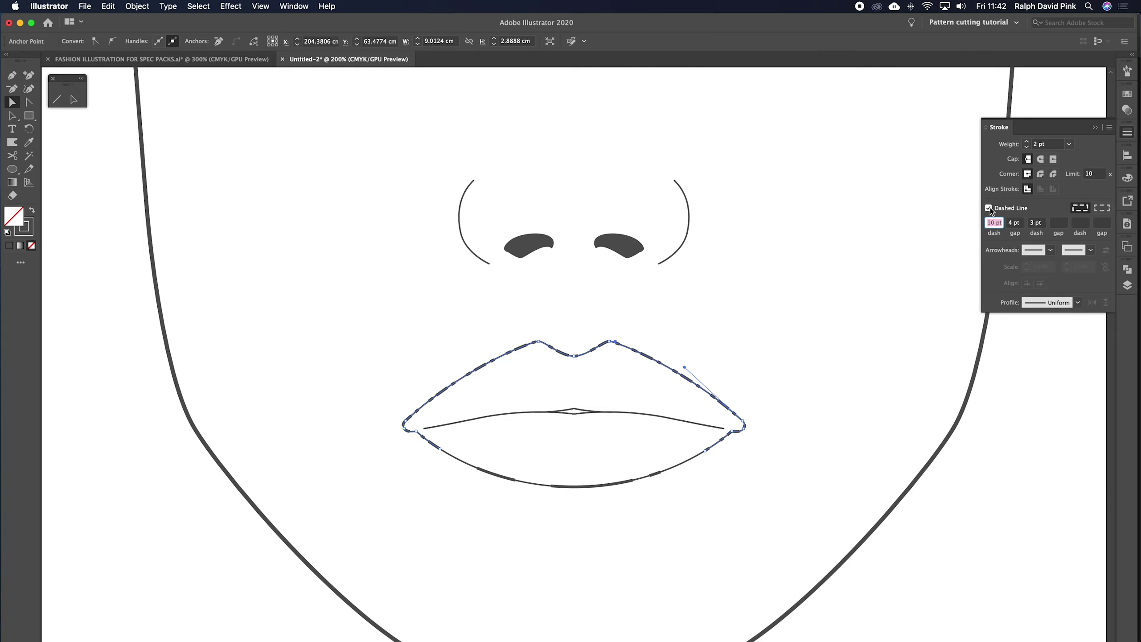
{"action": "type", "text": "30"}
{"action": "key", "text": "Tab"}
{"action": "type", "text": "10"}
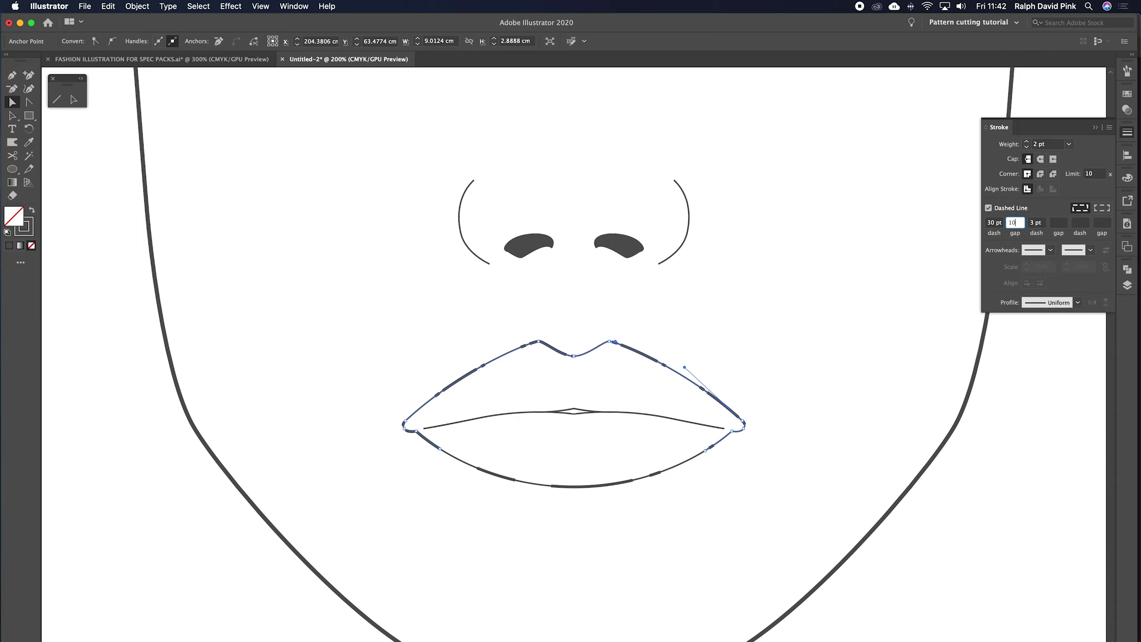
{"action": "key", "text": "Tab"}
{"action": "type", "text": "2"}
{"action": "left_click", "coordinate": [837, 293]}
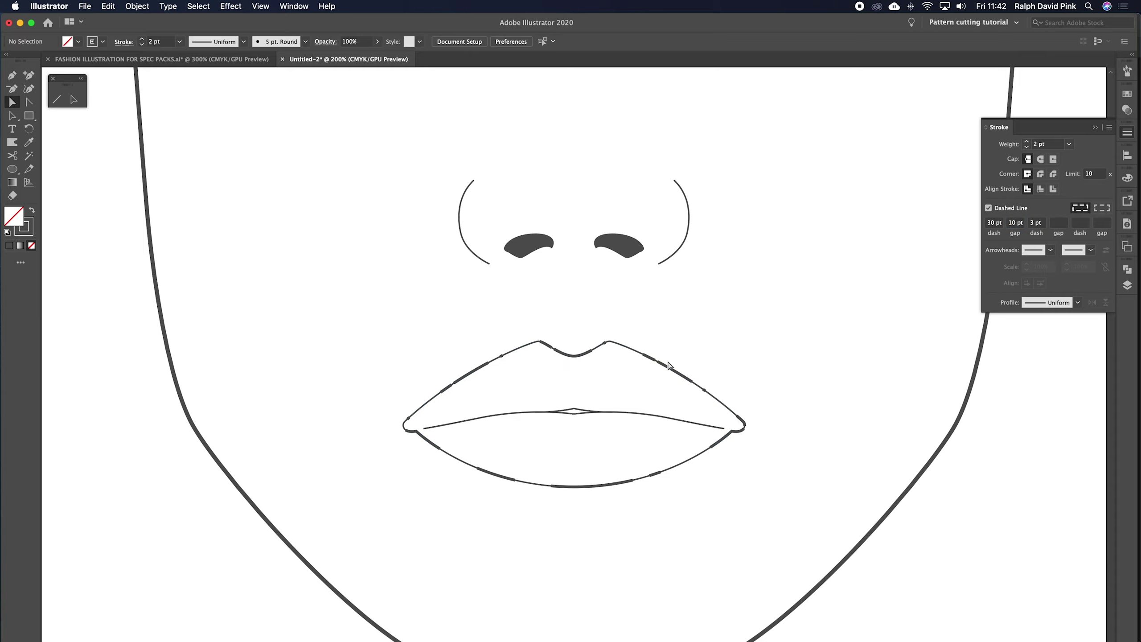
Examine the dashed lip outline close up and its effect on the whole face
{"action": "key", "text": "super+minus"}
{"action": "key", "text": "super+minus"}
{"action": "key", "text": "super+minus"}
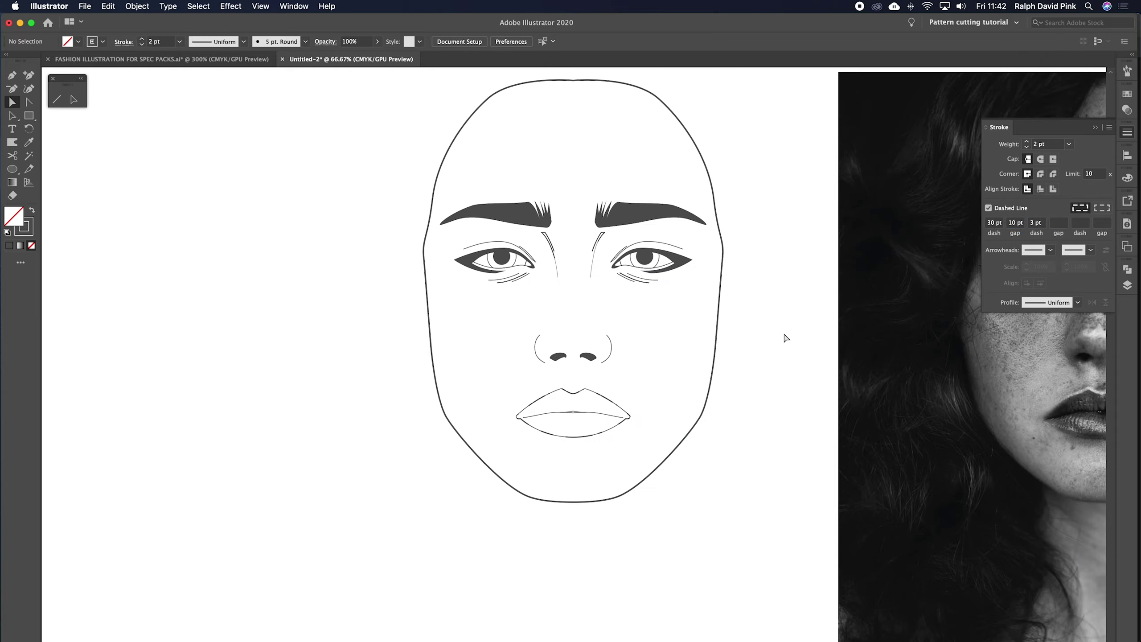
{"action": "key", "text": "super+plus"}
{"action": "key", "text": "super+plus"}
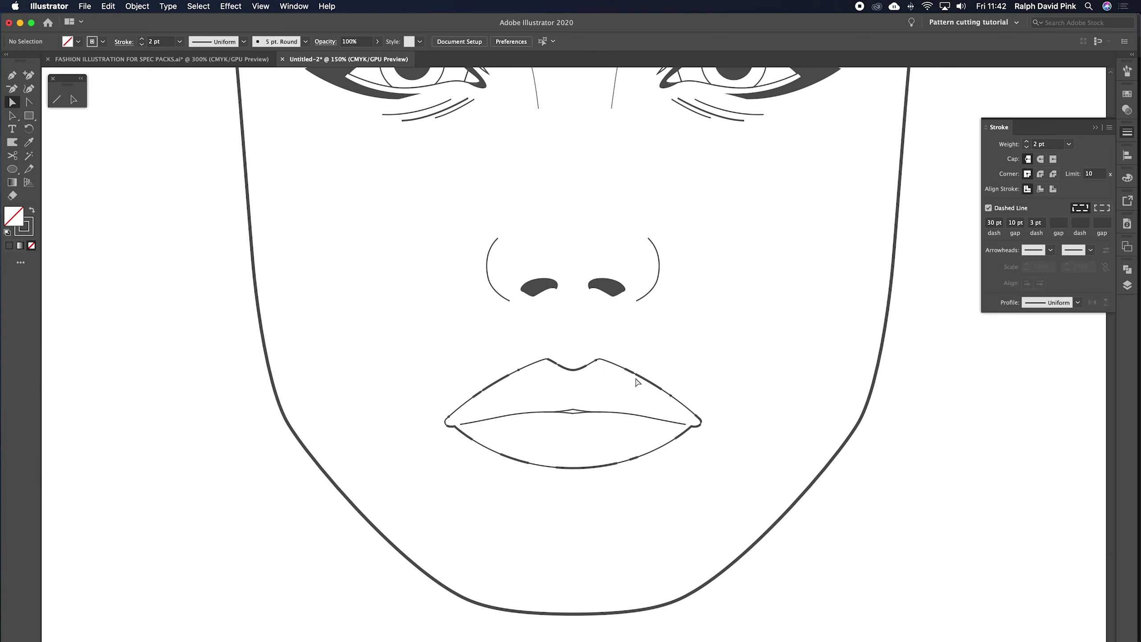
{"action": "left_click", "coordinate": [642, 379]}
{"action": "left_click", "coordinate": [650, 359]}
{"action": "left_click", "coordinate": [643, 378]}
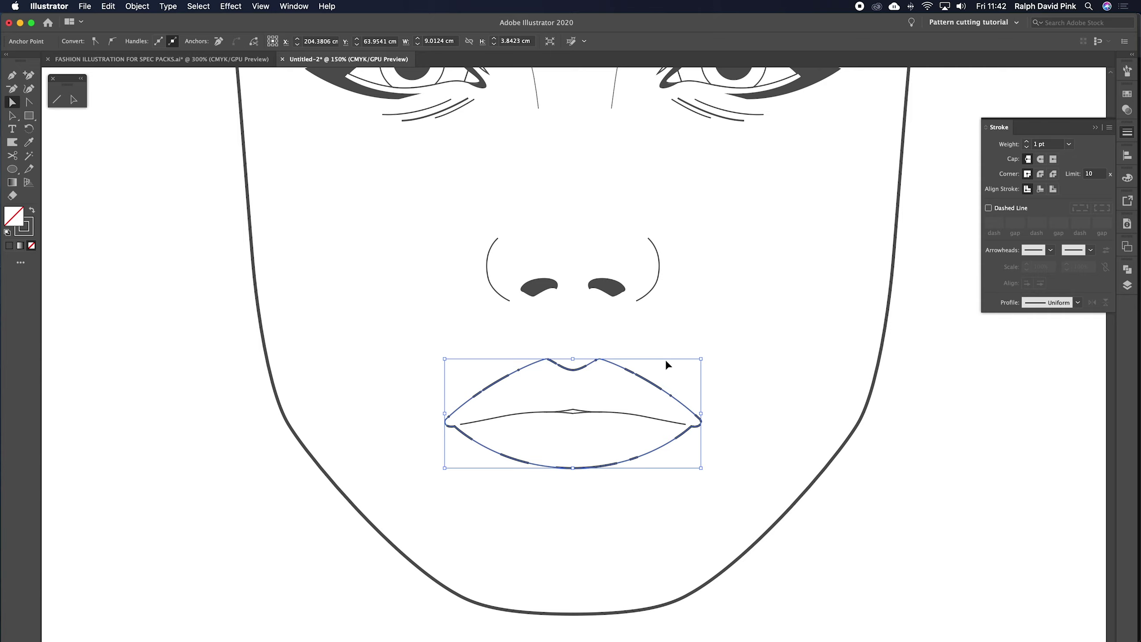
{"action": "left_click", "coordinate": [666, 362]}
{"action": "left_click", "coordinate": [649, 381], "text": "super"}
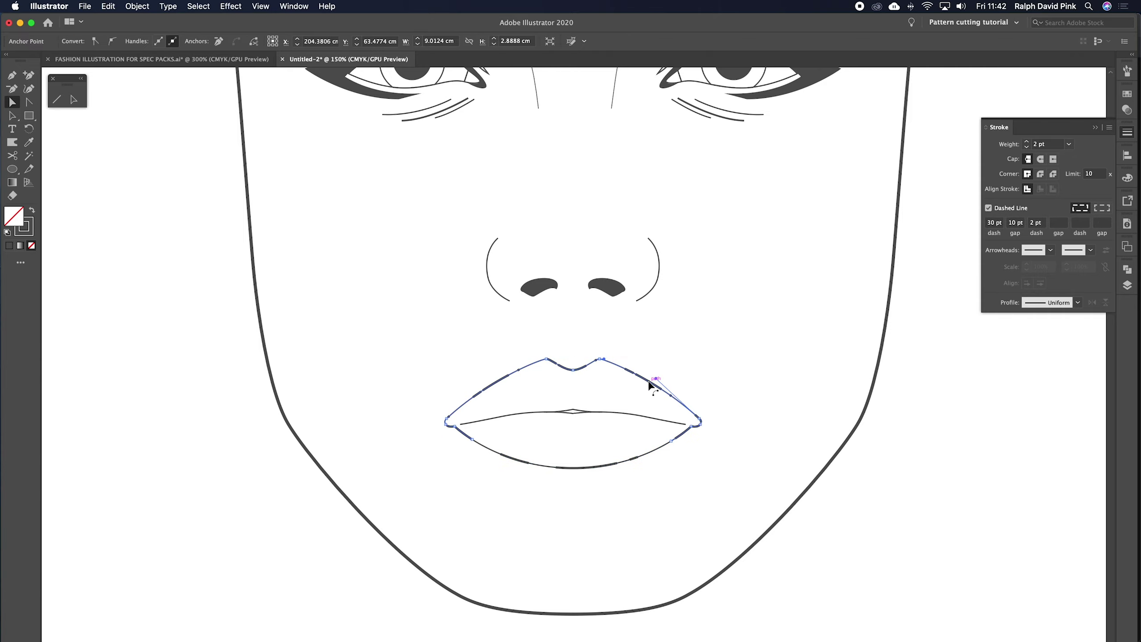
{"action": "left_click", "coordinate": [672, 358]}
{"action": "key", "text": "super+minus"}
{"action": "key", "text": "super+minus"}
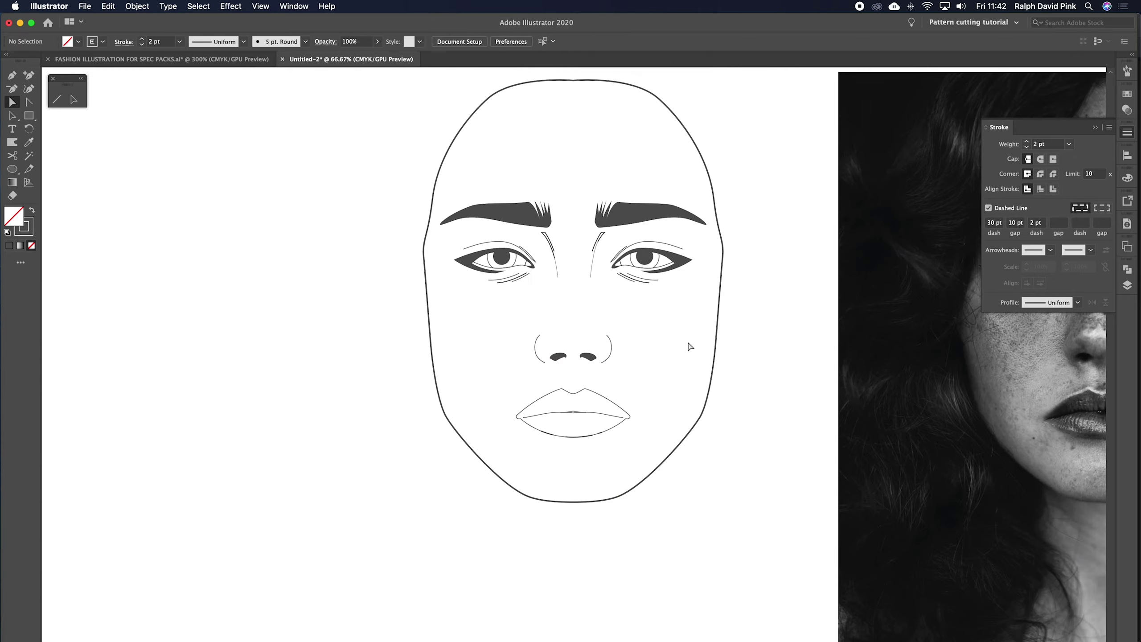
{"action": "key", "text": "super+minus"}
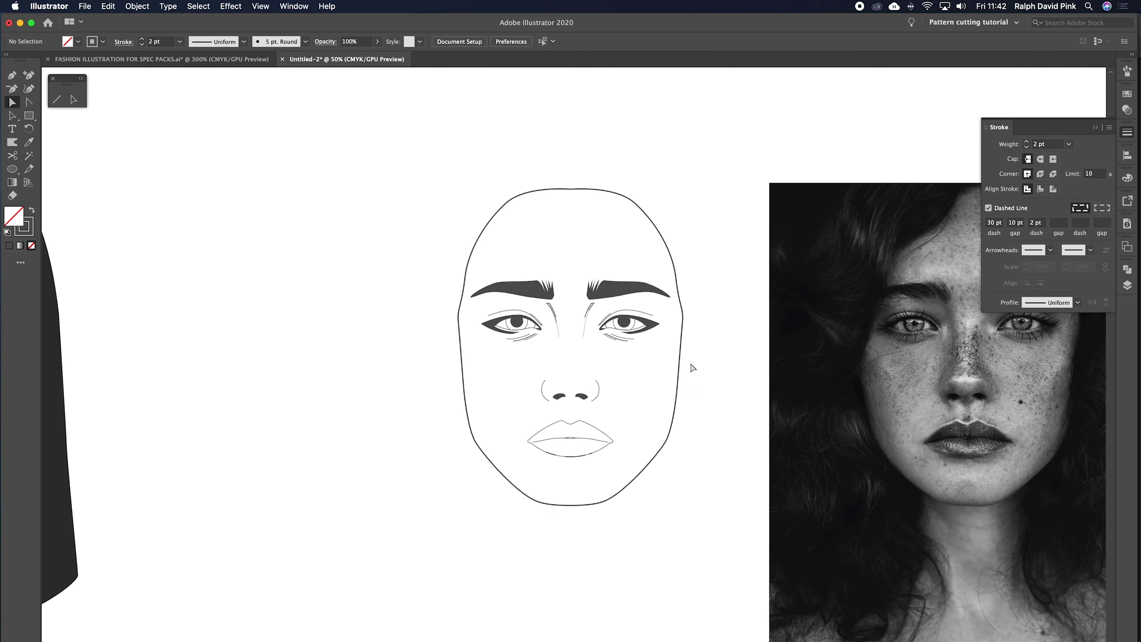
Compare the new face with the finished illustrations and the reference photos beside it
{"action": "key", "text": "a"}
{"action": "key", "text": "super+minus"}
{"action": "key", "text": "super+minus"}
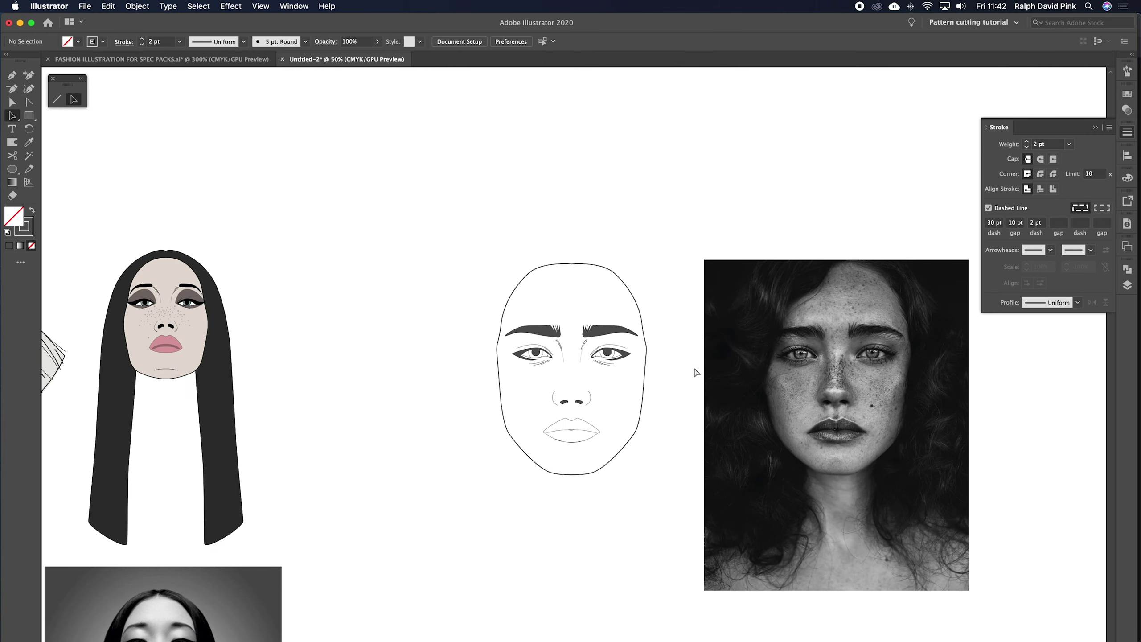
{"action": "mouse_move", "coordinate": [506, 473]}
{"action": "left_mouse_down"}
{"action": "mouse_move", "coordinate": [581, 370]}
{"action": "mouse_move", "coordinate": [516, 361]}
{"action": "left_mouse_up"}
{"action": "left_click", "coordinate": [570, 405]}
{"action": "scroll", "coordinate": [607, 391], "scroll_direction": "down", "scroll_amount": 3}
{"action": "scroll", "coordinate": [607, 391], "scroll_direction": "left", "scroll_amount": 3}
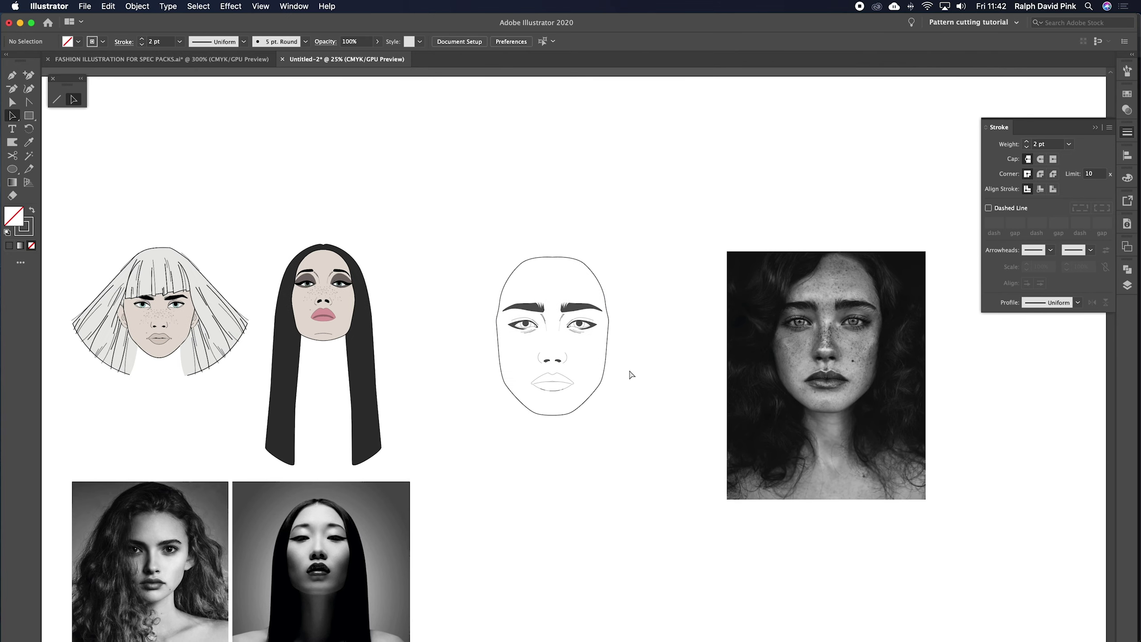
{"action": "key", "text": "super+equal"}
{"action": "scroll", "coordinate": [647, 364], "scroll_direction": "up", "scroll_amount": 2}
{"action": "scroll", "coordinate": [647, 365], "scroll_direction": "left", "scroll_amount": 2}
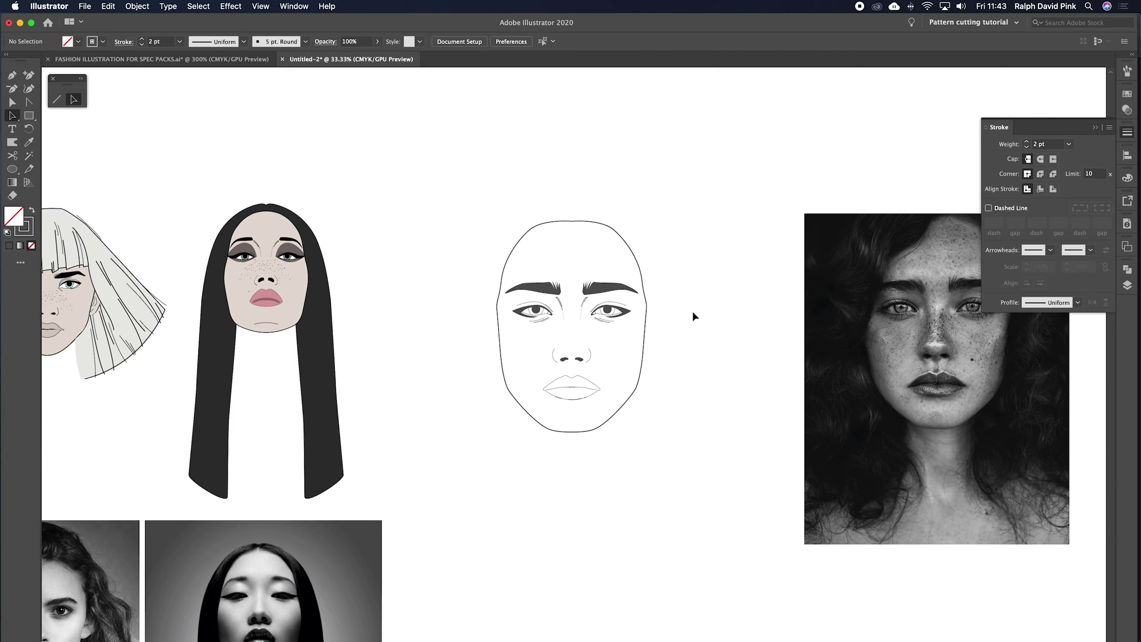
Collapse the Stroke panel and activate the Selection tool with the new face in view
{"action": "left_click", "coordinate": [1095, 128]}
{"action": "key", "text": "super+equal"}
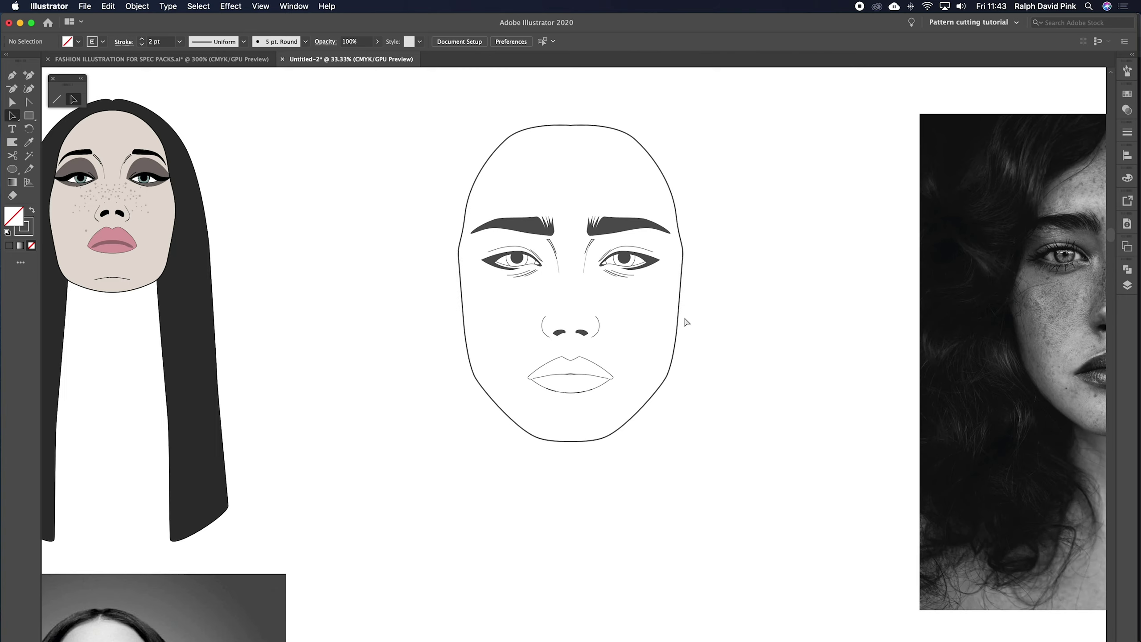
{"action": "key", "text": "v"}
{"action": "scroll", "coordinate": [696, 355], "scroll_direction": "left", "scroll_amount": 2}
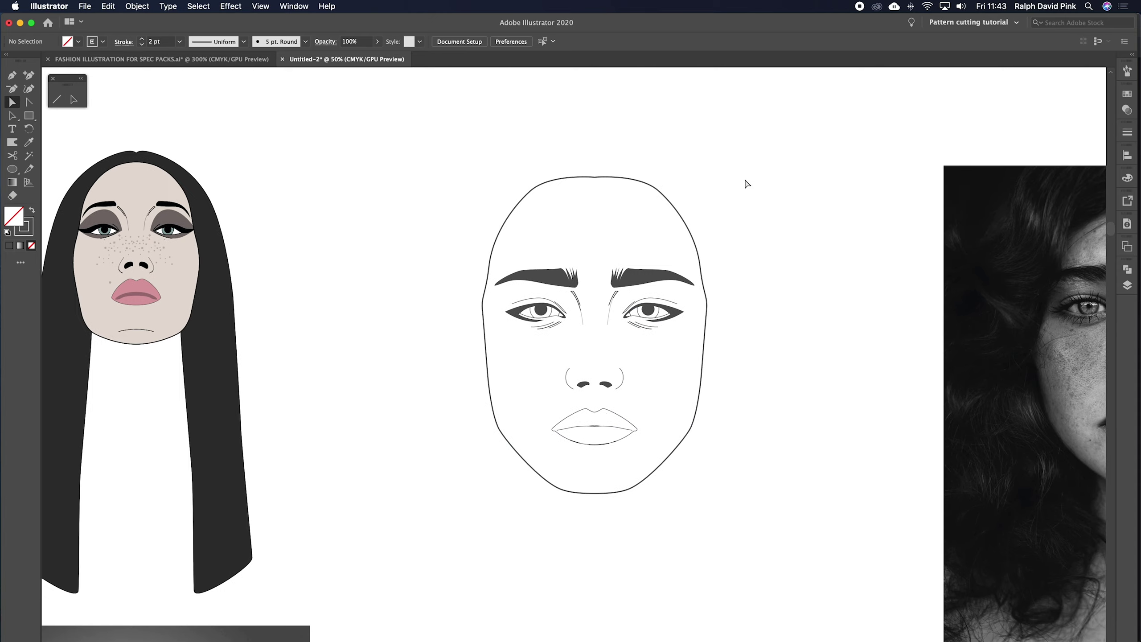
Pull the skin shape away from the finished face to examine its eye cutouts, and undo the move
{"action": "left_click", "coordinate": [13, 116]}
{"action": "left_click_drag", "start_coordinate": [744, 158], "coordinate": [426, 527]}
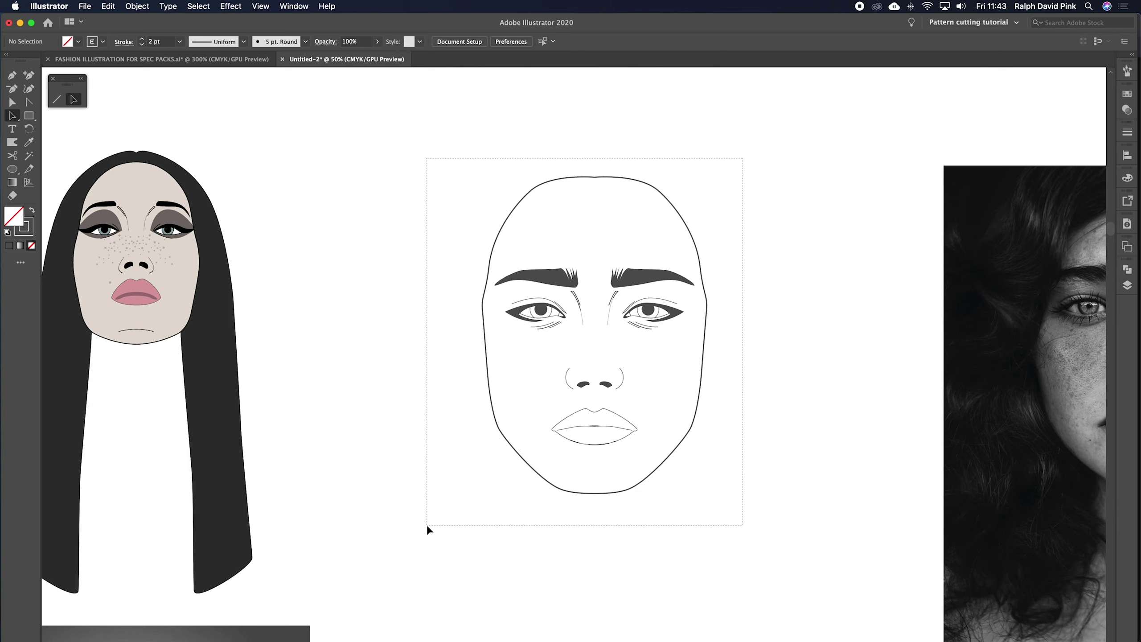
{"action": "left_click", "coordinate": [738, 307]}
{"action": "key", "text": "v"}
{"action": "left_click_drag", "start_coordinate": [193, 286], "coordinate": [229, 307]}
{"action": "scroll", "coordinate": [357, 311], "scroll_direction": "left", "scroll_amount": 5}
{"action": "key", "text": "super+z"}
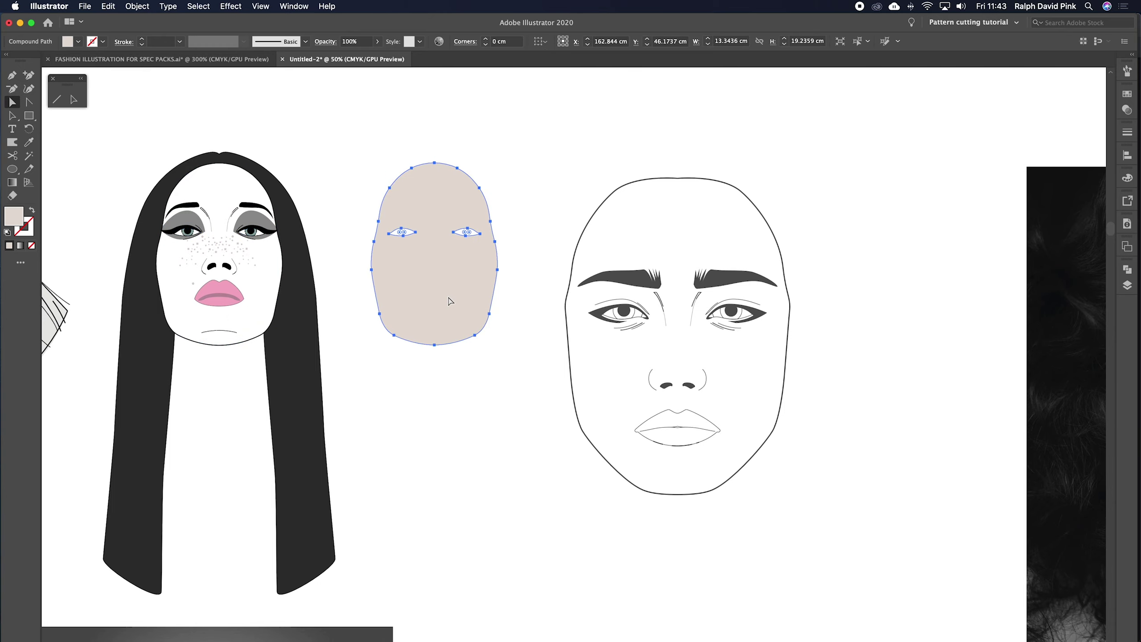
{"action": "key", "text": "shift+super+z"}
{"action": "left_click", "coordinate": [477, 334]}
{"action": "scroll", "coordinate": [517, 342], "scroll_direction": "right", "scroll_amount": 3}
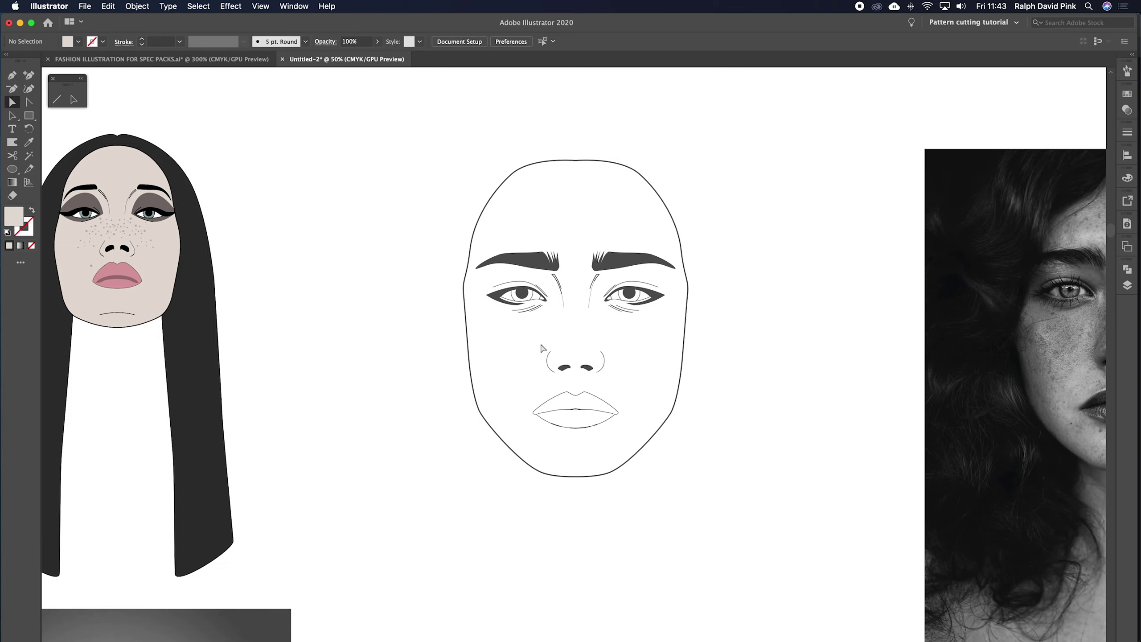
Duplicate the new face's outline exactly over the original and remove the copy's stroke
{"action": "key", "text": "a"}
{"action": "left_click", "coordinate": [615, 161]}
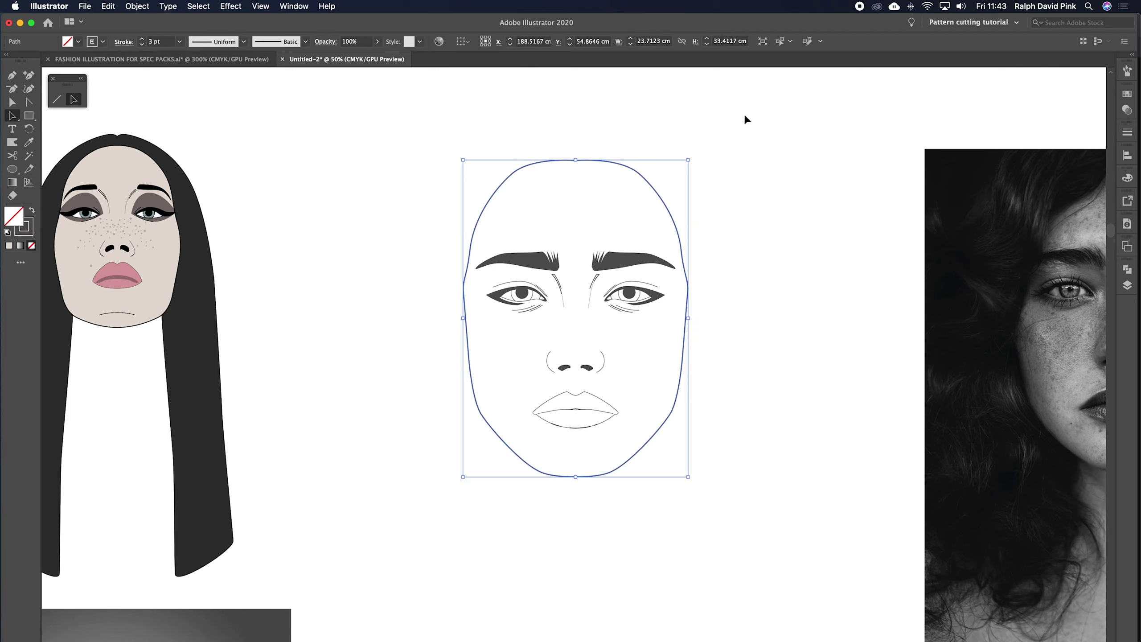
{"action": "key", "text": "a"}
{"action": "key", "text": "super+c"}
{"action": "key", "text": "super+v"}
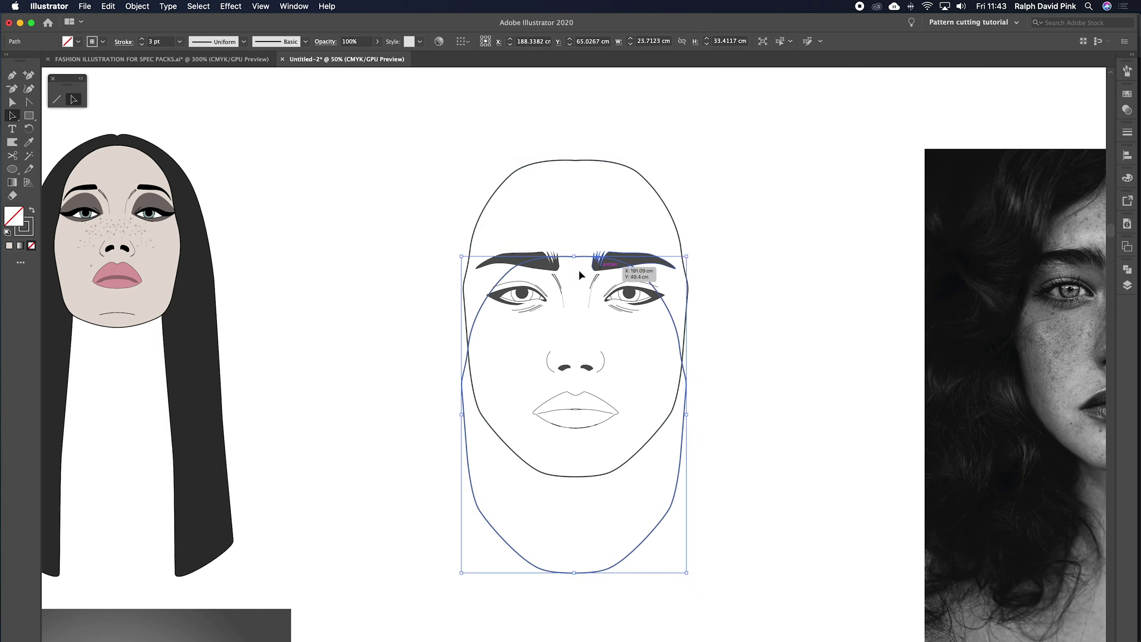
{"action": "left_click_drag", "start_coordinate": [591, 256], "coordinate": [587, 162]}
{"action": "left_click", "coordinate": [29, 227]}
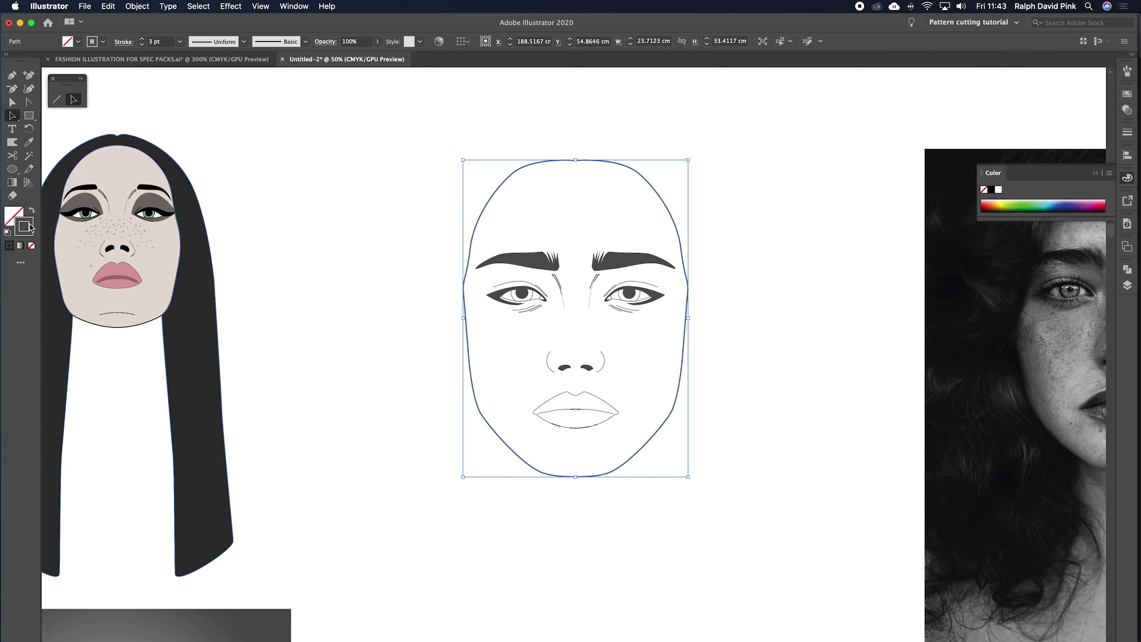
{"action": "left_click", "coordinate": [32, 245]}
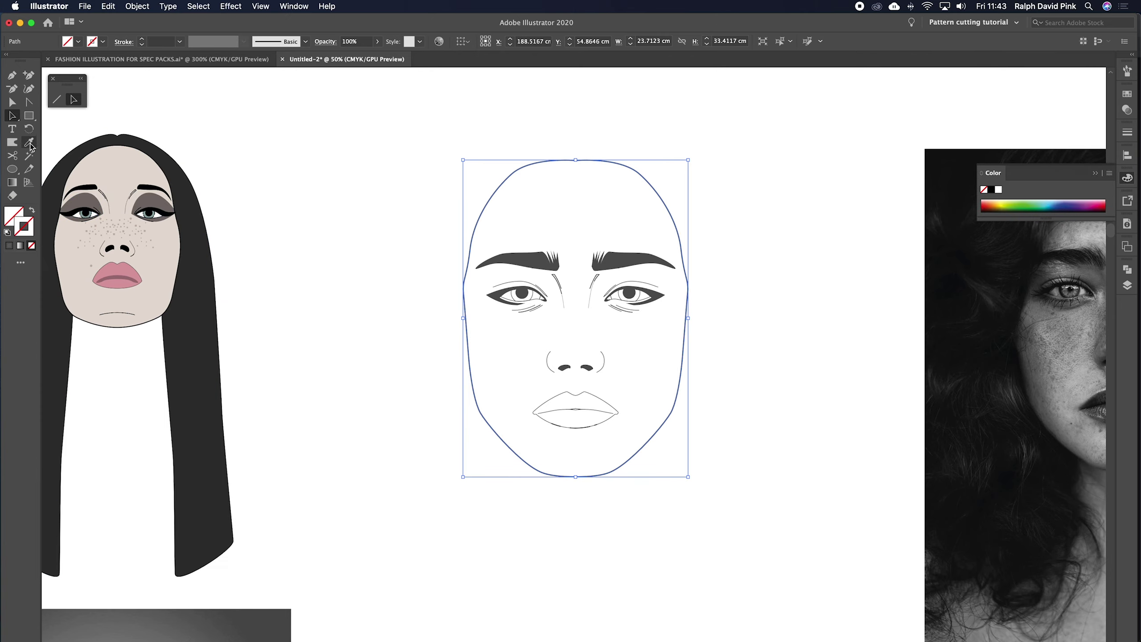
Fill the duplicated face shape with a pale pink
{"action": "double_click", "coordinate": [18, 216]}
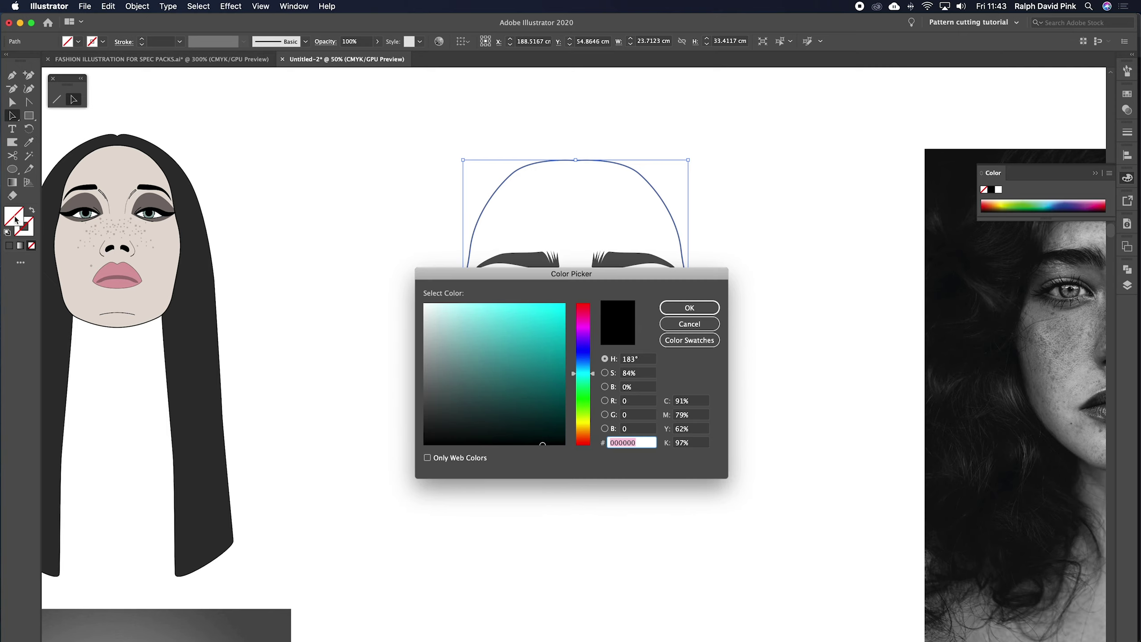
{"action": "left_click", "coordinate": [579, 312]}
{"action": "left_click_drag", "start_coordinate": [437, 313], "coordinate": [435, 314]}
{"action": "left_click", "coordinate": [689, 310]}
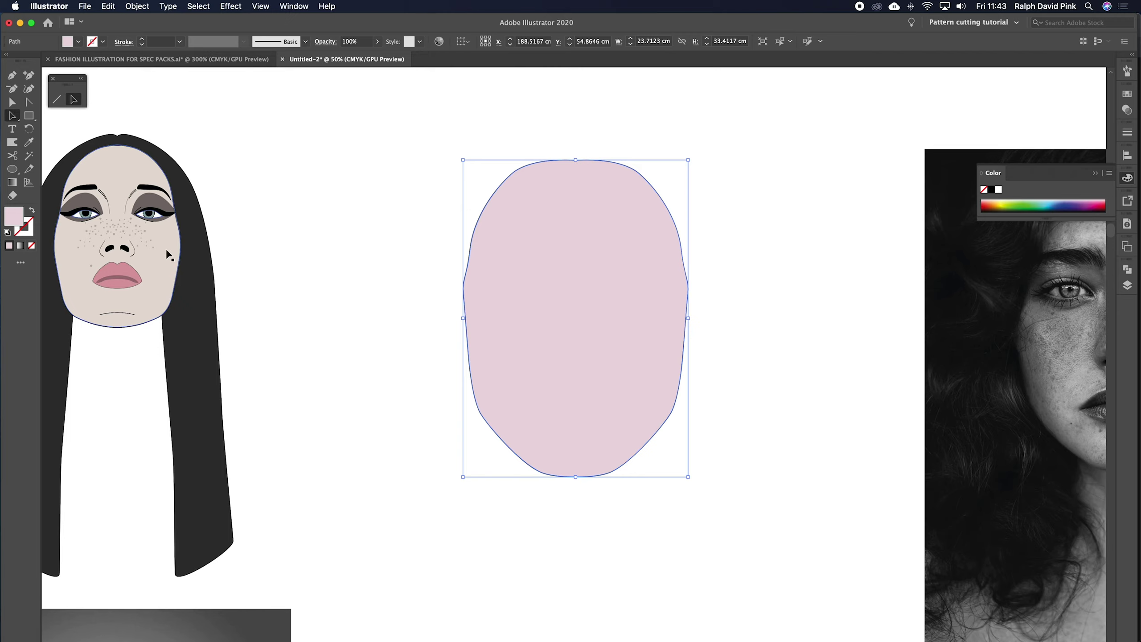
Sample the finished face's beige skin tone as the duplicate's fill, also trying its lip and eye colours
{"action": "key", "text": "i"}
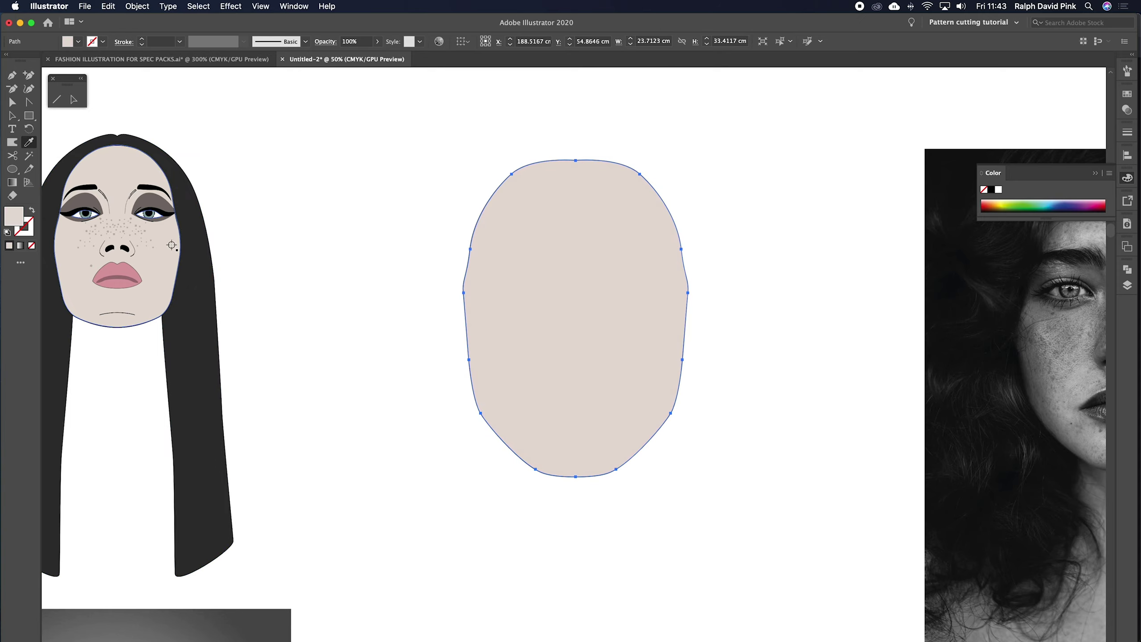
{"action": "left_click", "coordinate": [128, 272]}
{"action": "left_click", "coordinate": [156, 212]}
{"action": "left_click", "coordinate": [131, 275]}
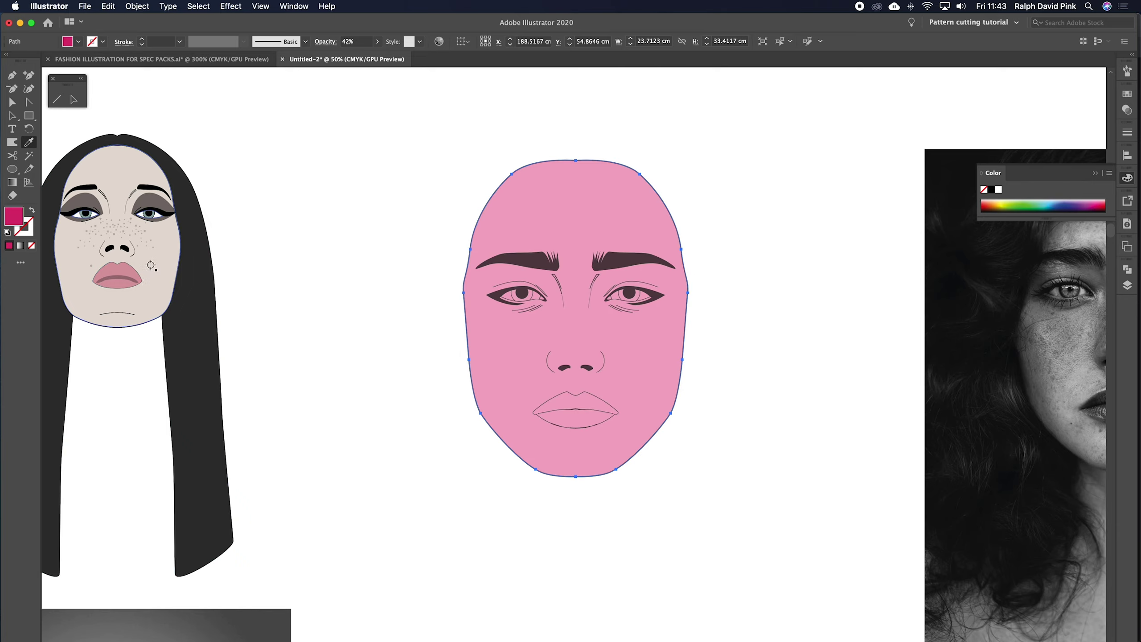
{"action": "left_click", "coordinate": [155, 264]}
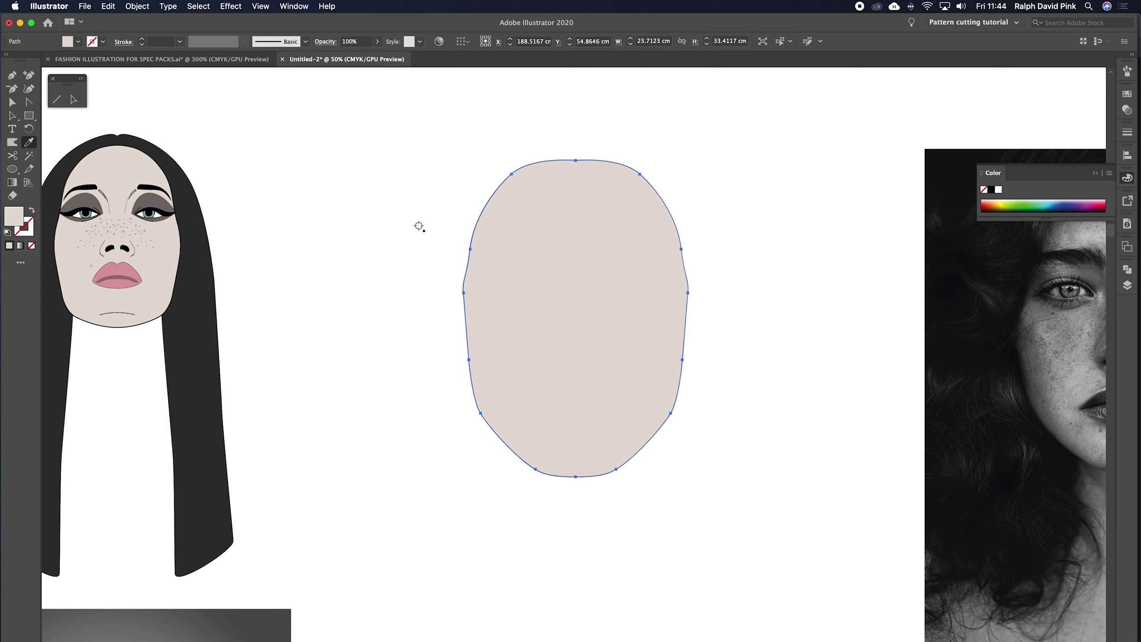
Send the beige skin shape to the back, behind the facial features and outline
{"action": "left_click", "coordinate": [12, 115]}
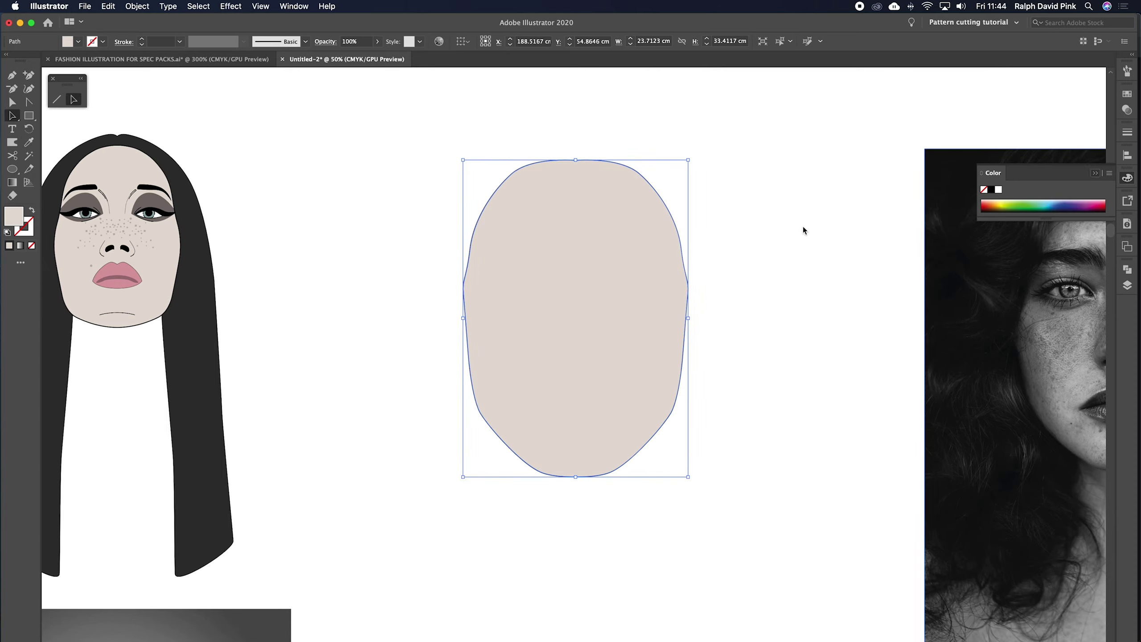
{"action": "left_click", "coordinate": [655, 244]}
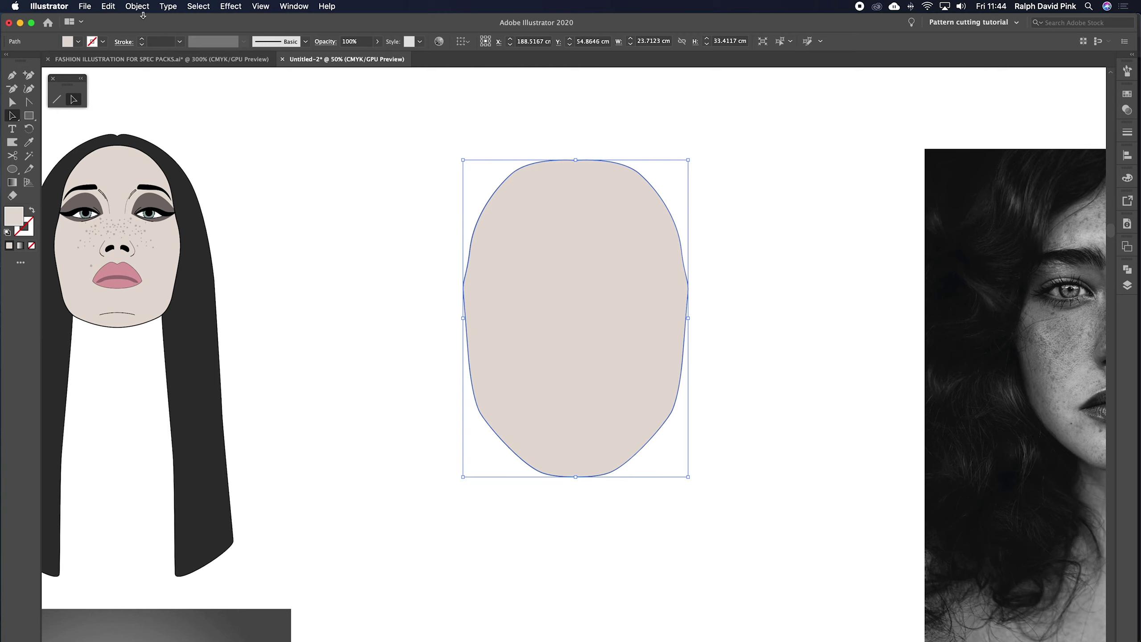
{"action": "left_click", "coordinate": [139, 6]}
{"action": "mouse_move", "coordinate": [207, 30]}
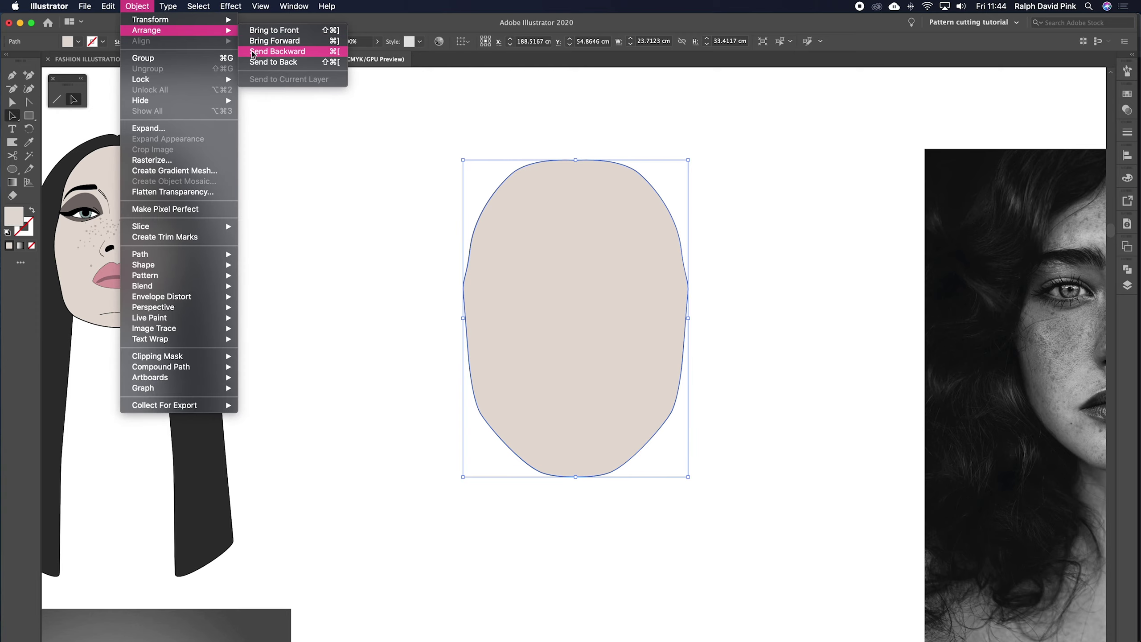
{"action": "left_click", "coordinate": [259, 63]}
{"action": "left_click", "coordinate": [756, 247]}
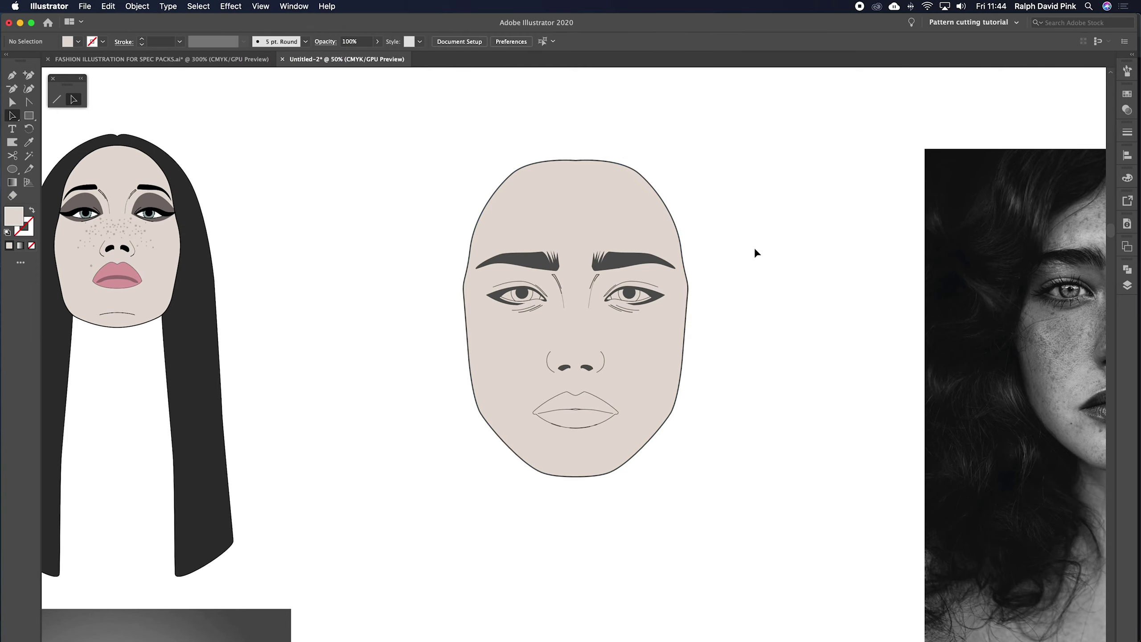
Move the skin shape and the face outline aside in turn to check their layering, undoing both moves
{"action": "key", "text": "super+equal"}
{"action": "key", "text": "v"}
{"action": "left_click_drag", "start_coordinate": [647, 243], "coordinate": [909, 246]}
{"action": "key", "text": "super+z"}
{"action": "left_click", "coordinate": [721, 222]}
{"action": "left_click_drag", "start_coordinate": [717, 224], "coordinate": [883, 219]}
{"action": "key", "text": "super+z"}
{"action": "left_click", "coordinate": [848, 276]}
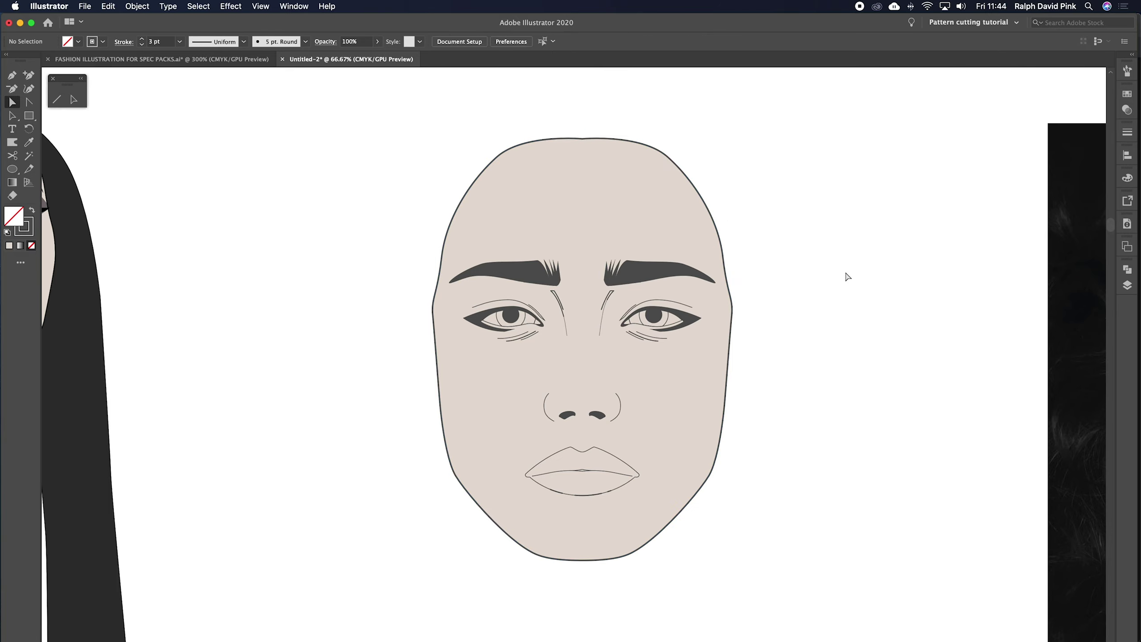
Combine the inner outlines of both eyes and the beige skin shape into a compound path that cuts out the eyes
{"action": "key", "text": "super+1"}
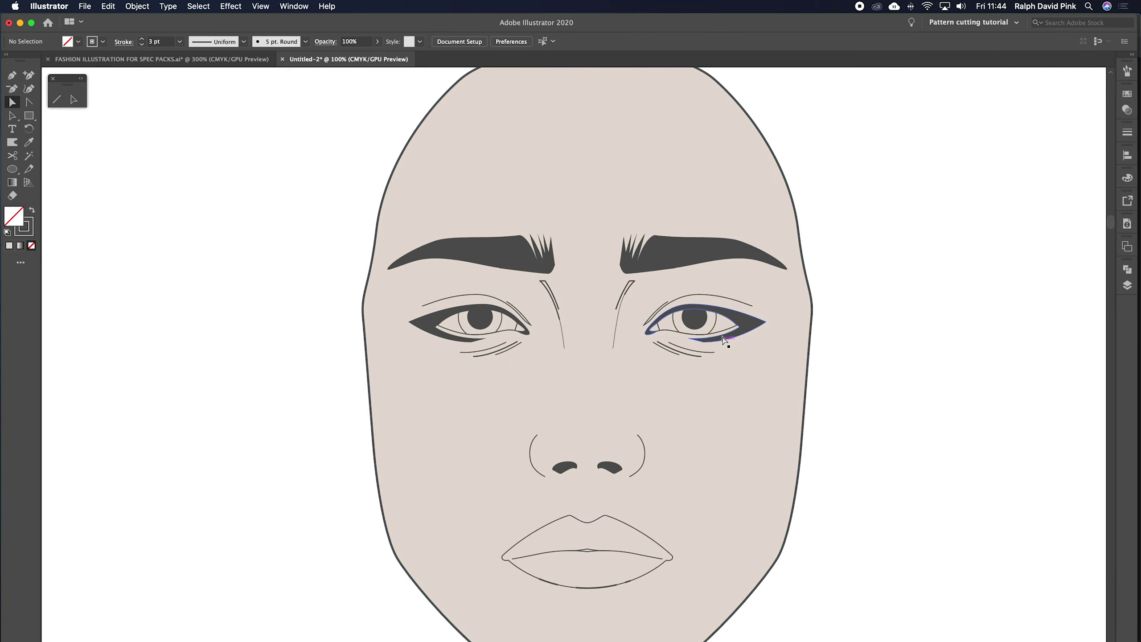
{"action": "left_click_drag", "start_coordinate": [736, 378], "coordinate": [696, 398]}
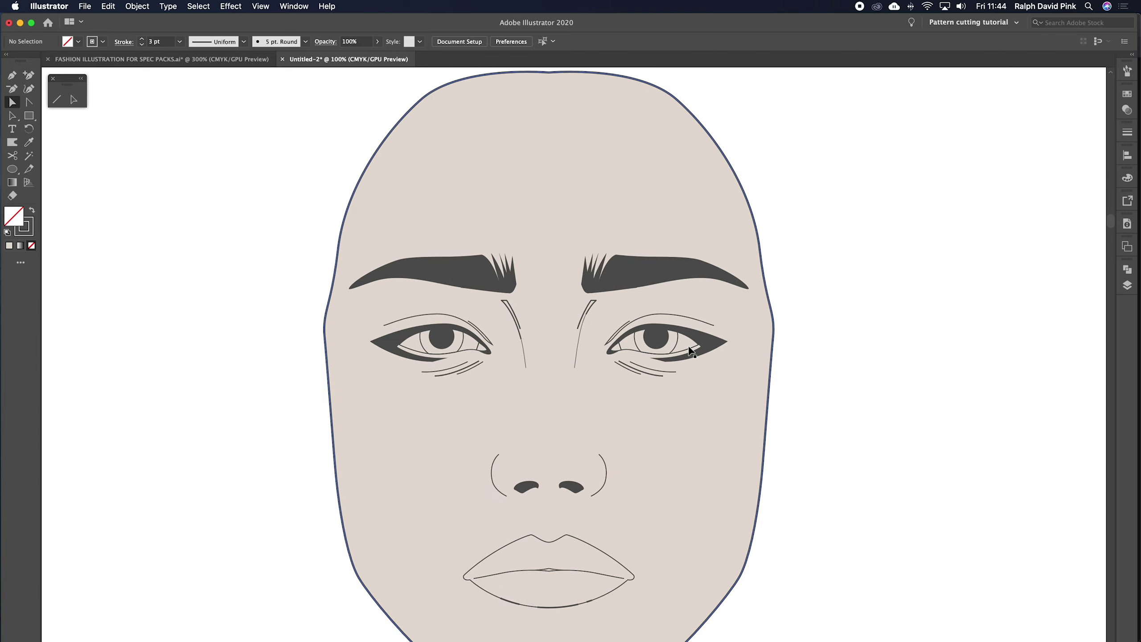
{"action": "key", "text": "super+minus"}
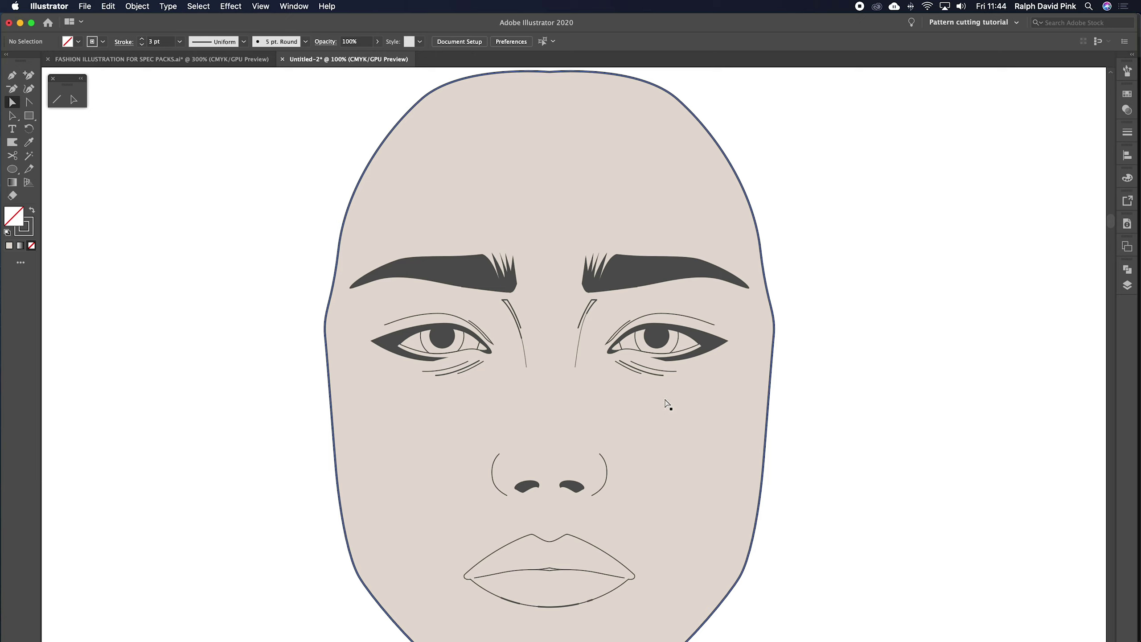
{"action": "left_click", "coordinate": [12, 115]}
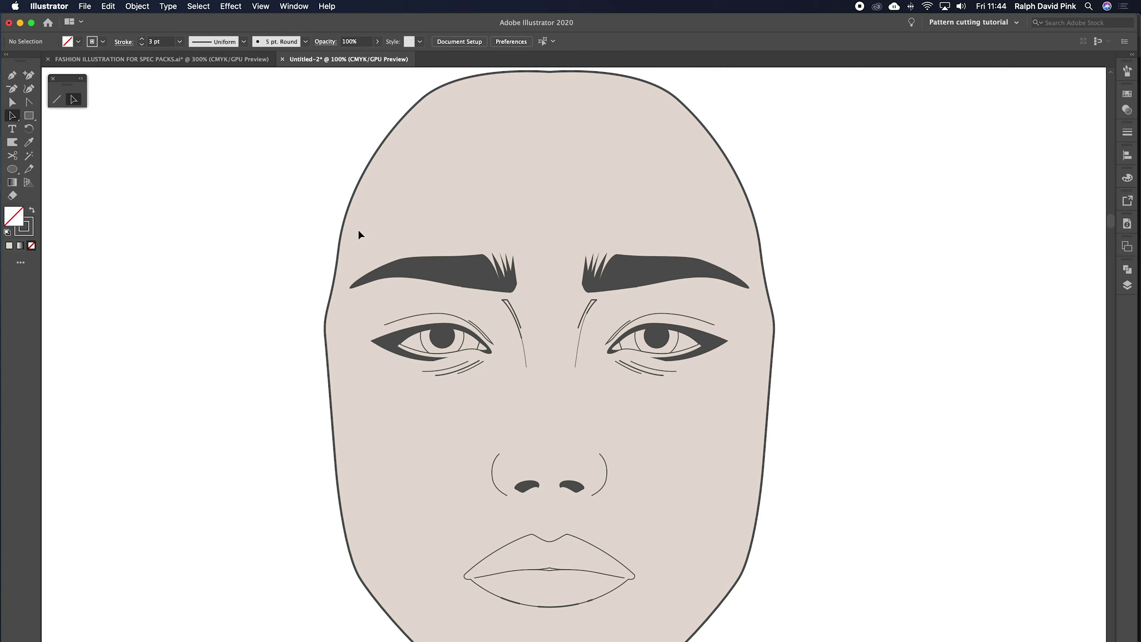
{"action": "left_click", "coordinate": [636, 353]}
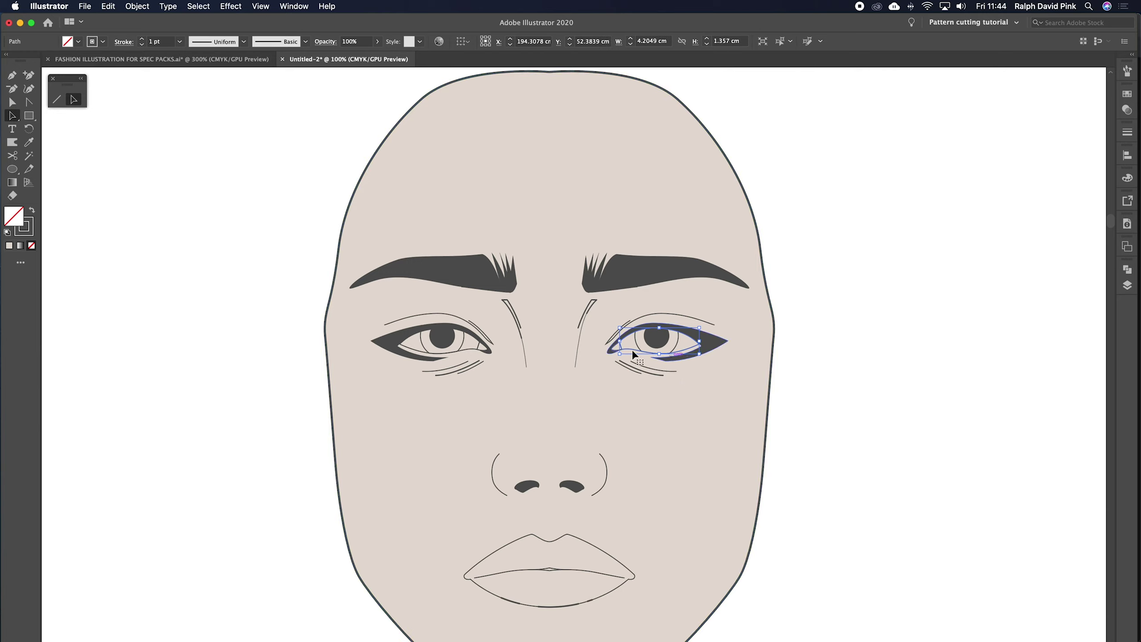
{"action": "left_click", "coordinate": [468, 351], "text": "shift"}
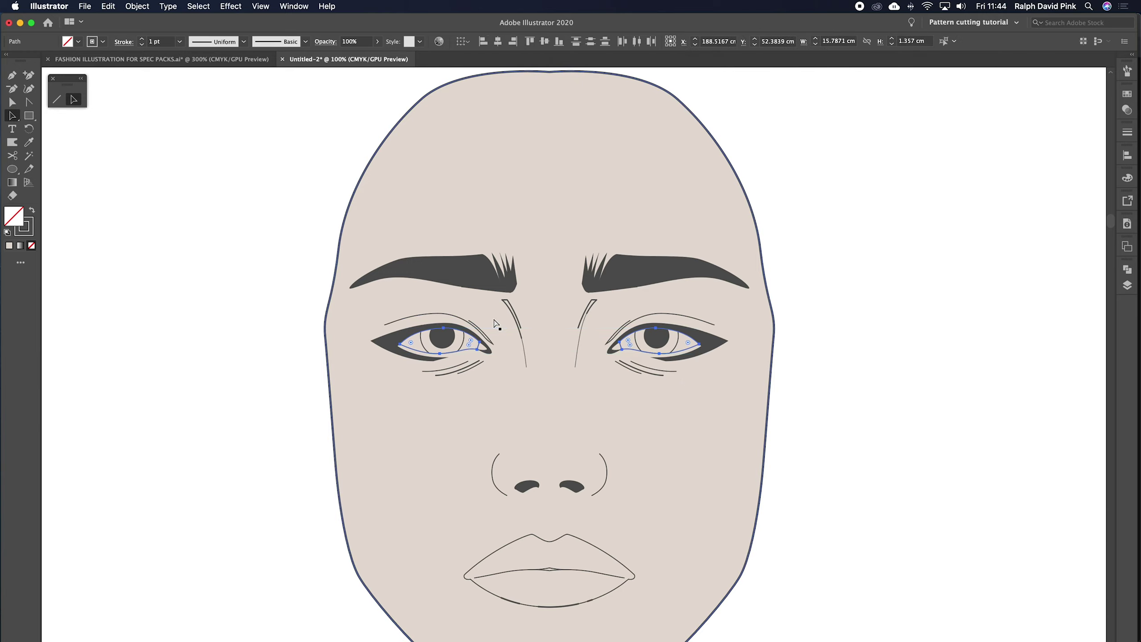
{"action": "key", "text": "super+minus"}
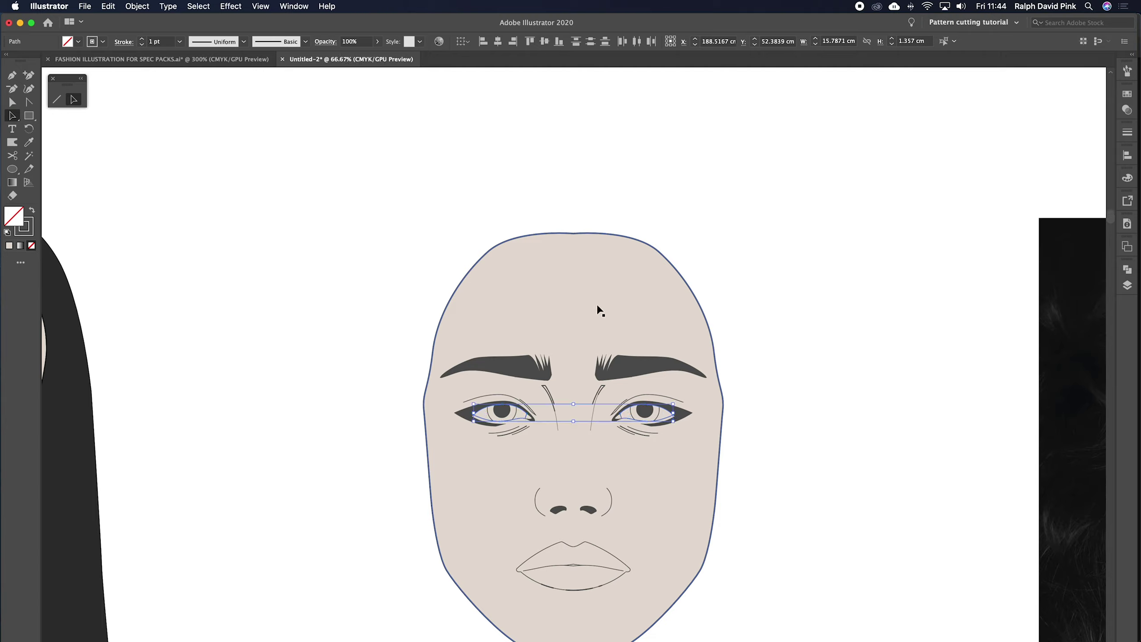
{"action": "left_click", "coordinate": [595, 305], "text": "shift"}
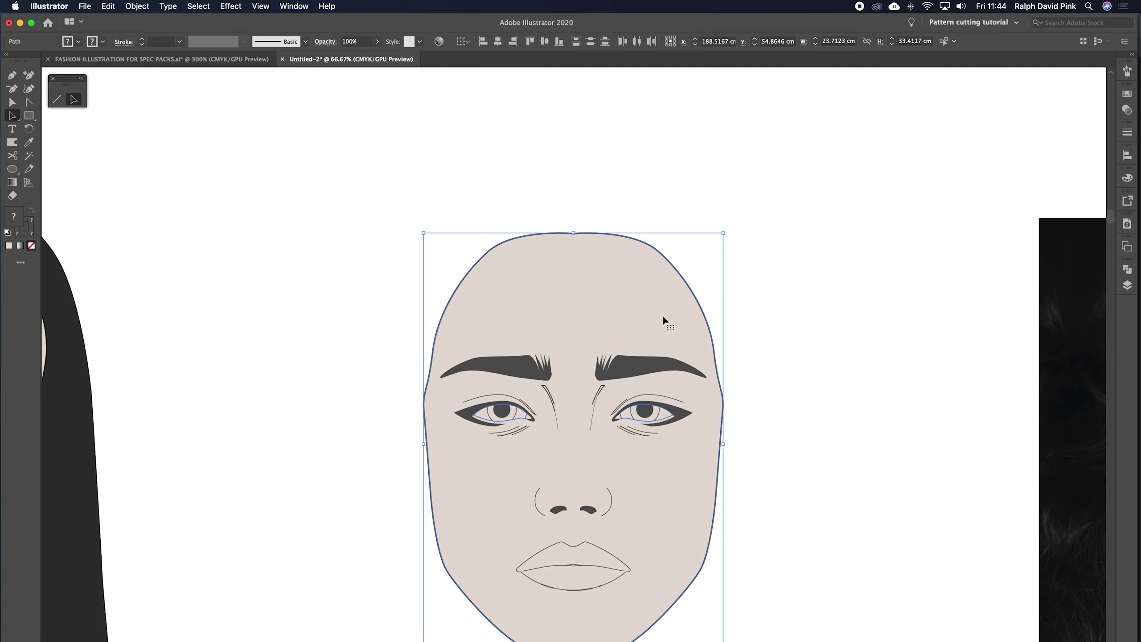
{"action": "right_click", "coordinate": [611, 318]}
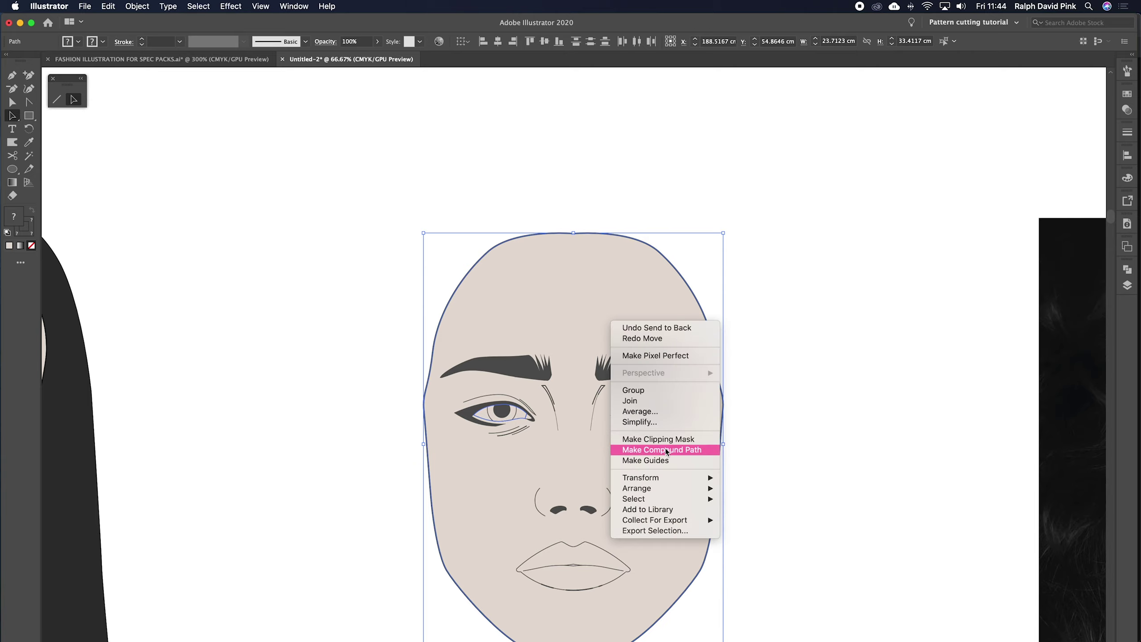
{"action": "left_click", "coordinate": [666, 450]}
{"action": "left_click_drag", "start_coordinate": [665, 446], "coordinate": [861, 324]}
{"action": "key", "text": "super+z"}
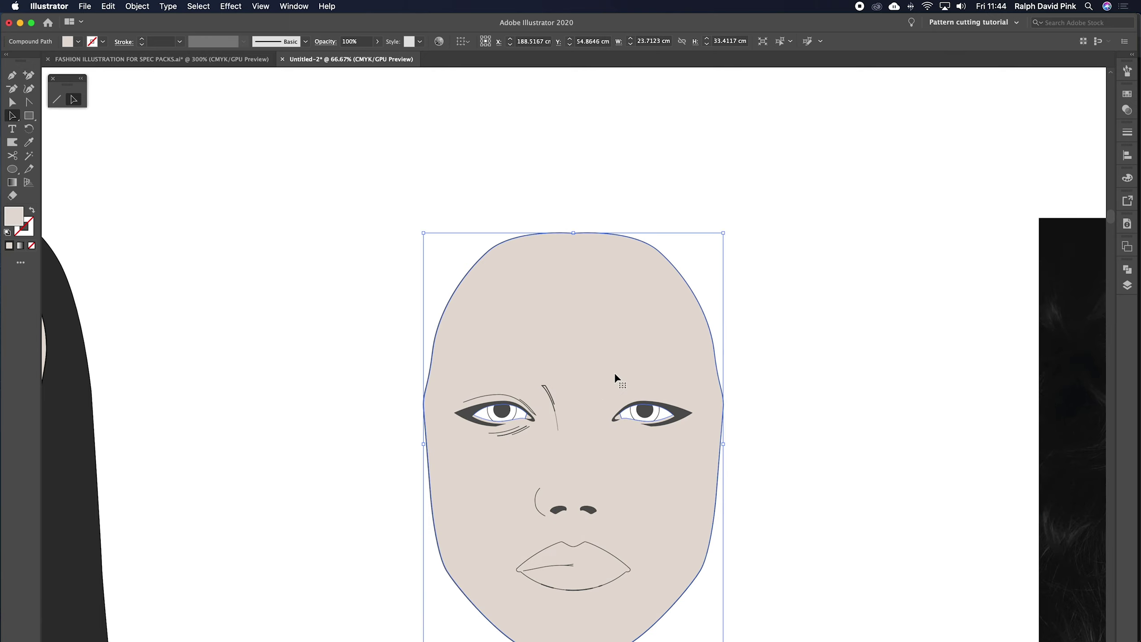
Send the skin compound path to the back, behind the brows, eyes, nose and lips
{"action": "left_click", "coordinate": [137, 6]}
{"action": "mouse_move", "coordinate": [148, 30]}
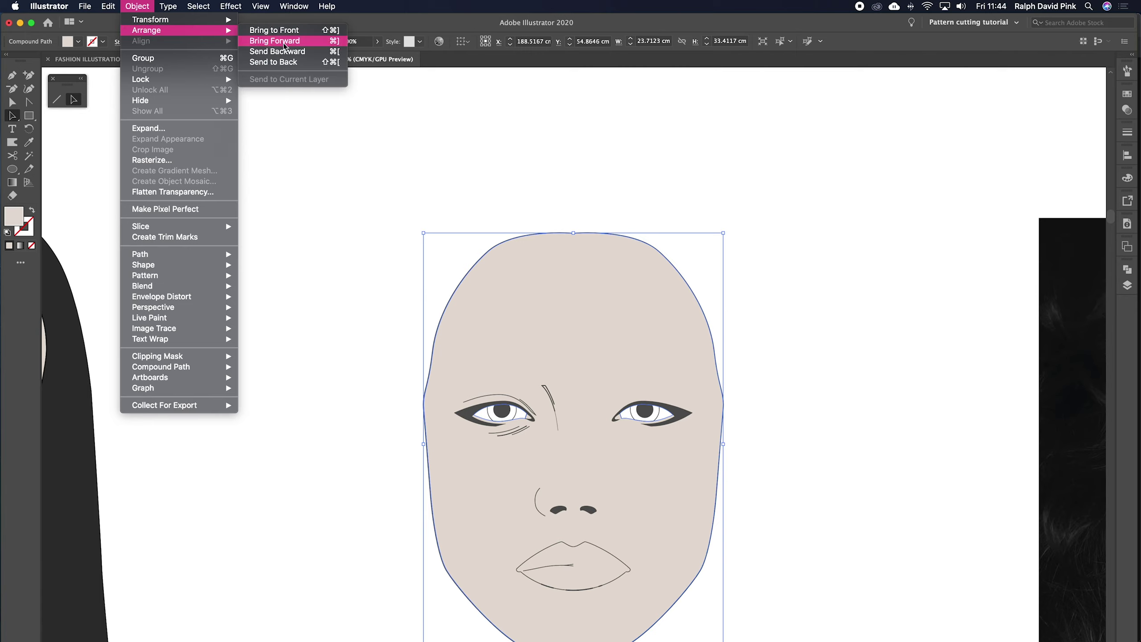
{"action": "left_click", "coordinate": [334, 63]}
{"action": "scroll", "coordinate": [772, 316], "scroll_direction": "down", "scroll_amount": 5}
{"action": "key", "text": "super+z"}
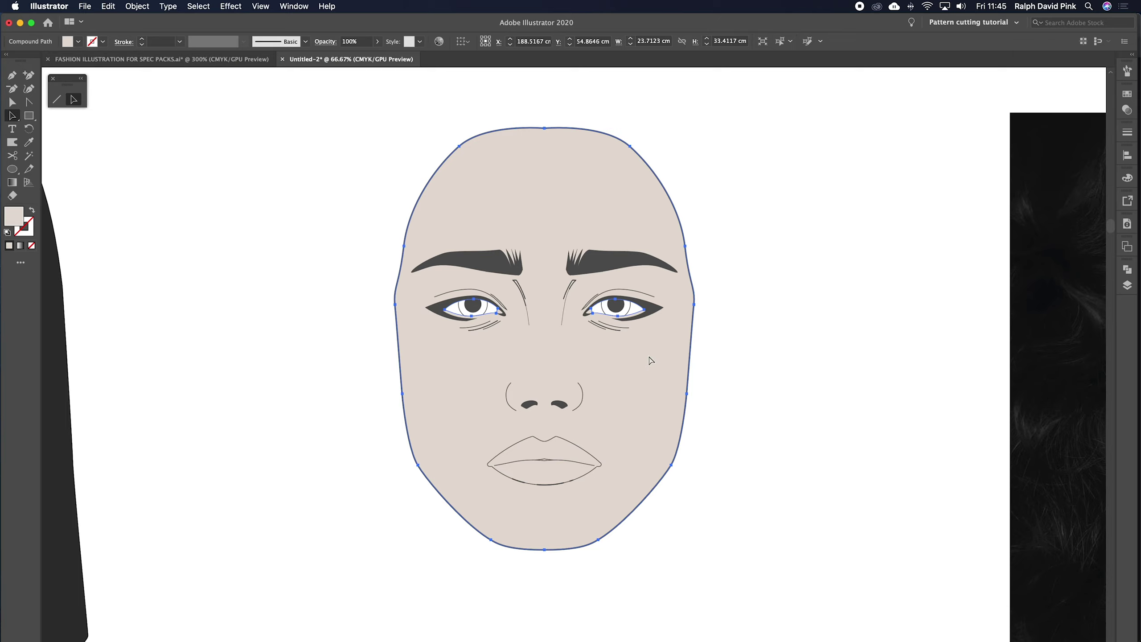
{"action": "key", "text": "super+shift+z"}
{"action": "left_click", "coordinate": [757, 322]}
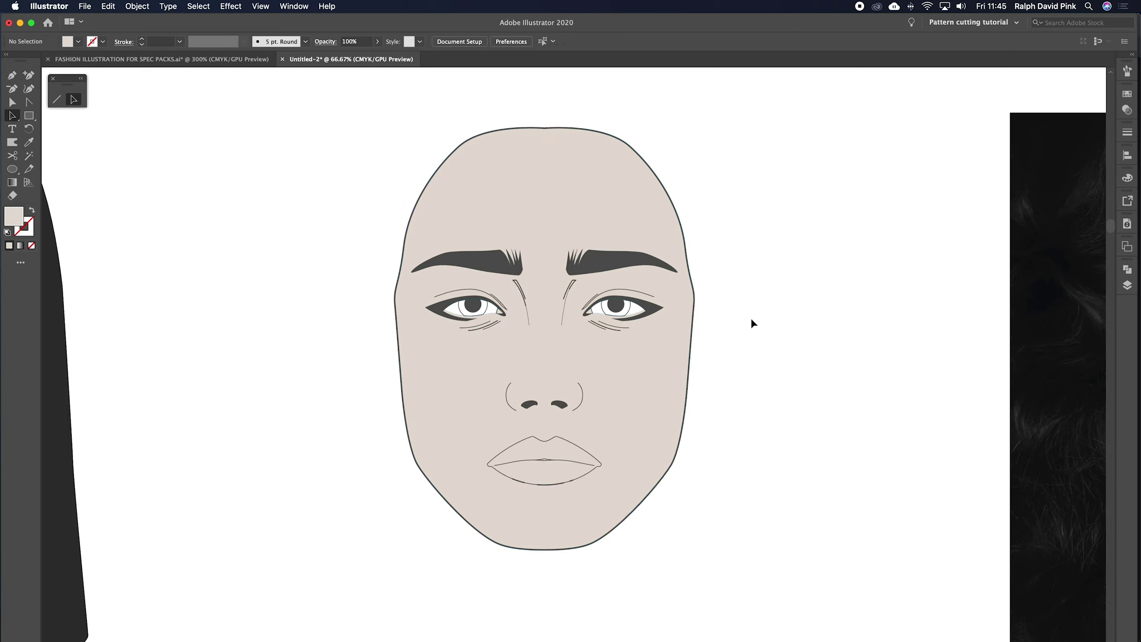
Examine the eye cutouts close up, and undo the last send to back and the compound path
{"action": "key", "text": "super+equal"}
{"action": "key", "text": "super+equal"}
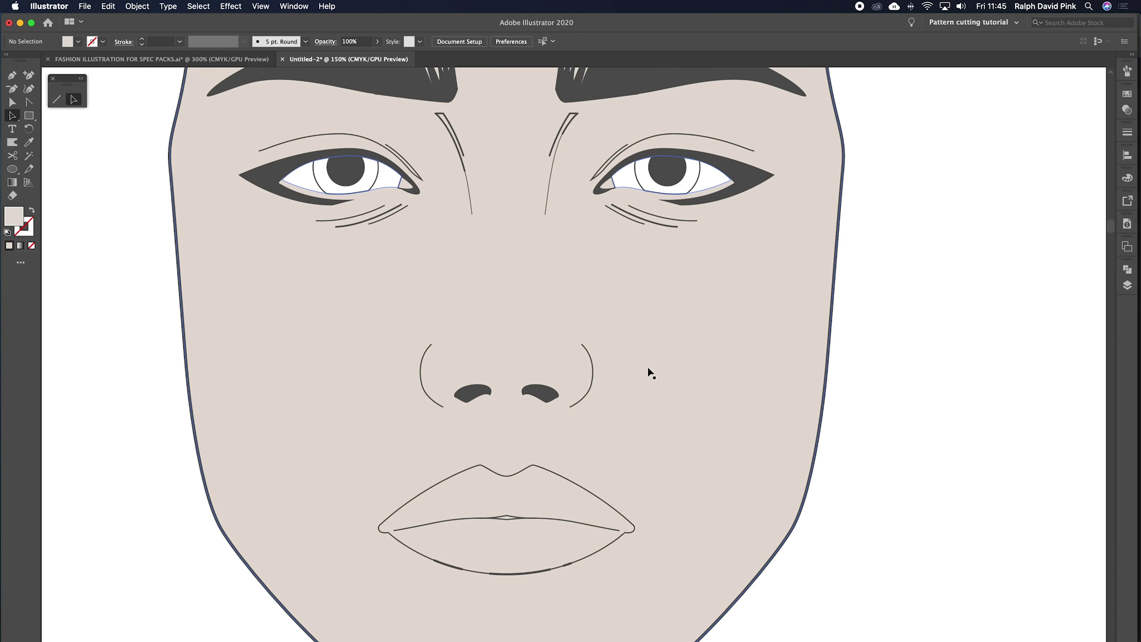
{"action": "scroll", "coordinate": [826, 282], "scroll_direction": "up", "scroll_amount": 3}
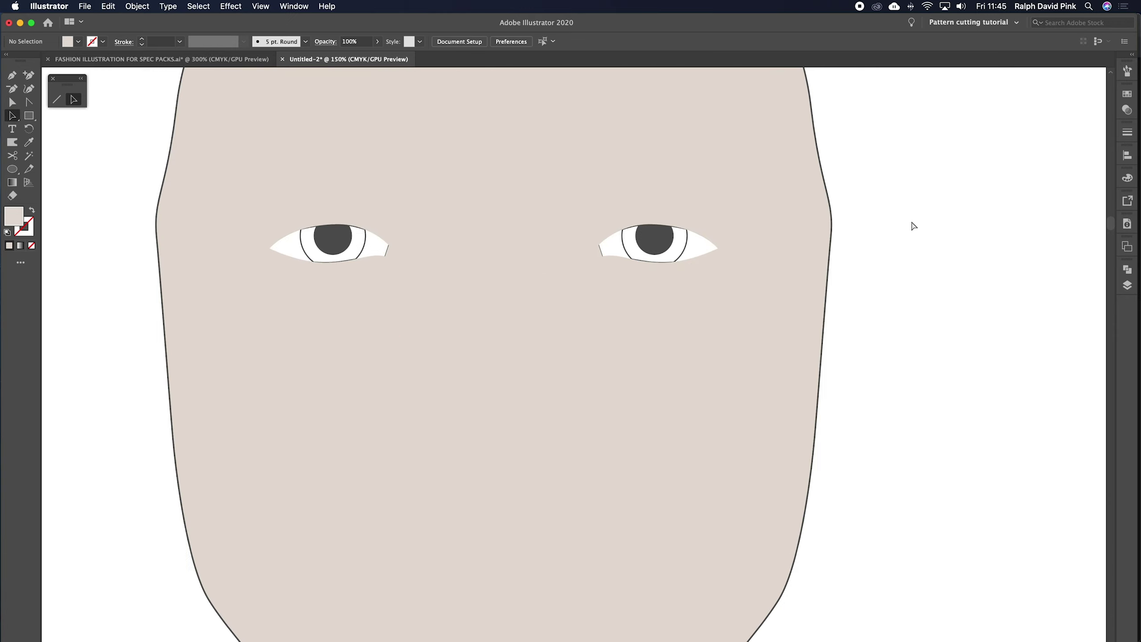
{"action": "key", "text": "super+a"}
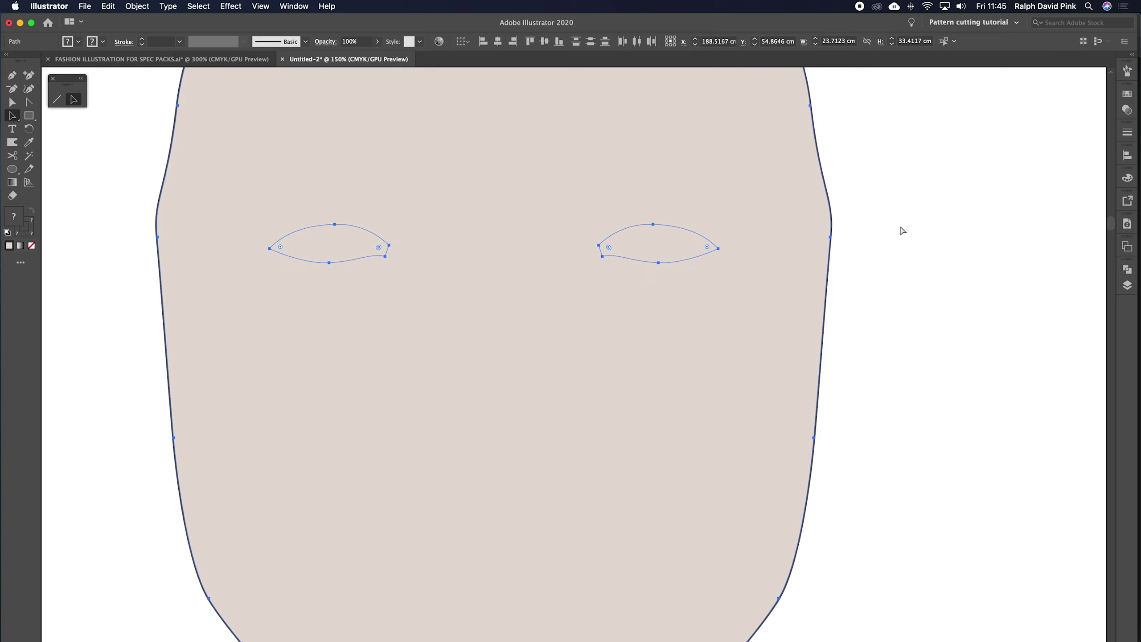
{"action": "key", "text": "shift+super+bracketleft"}
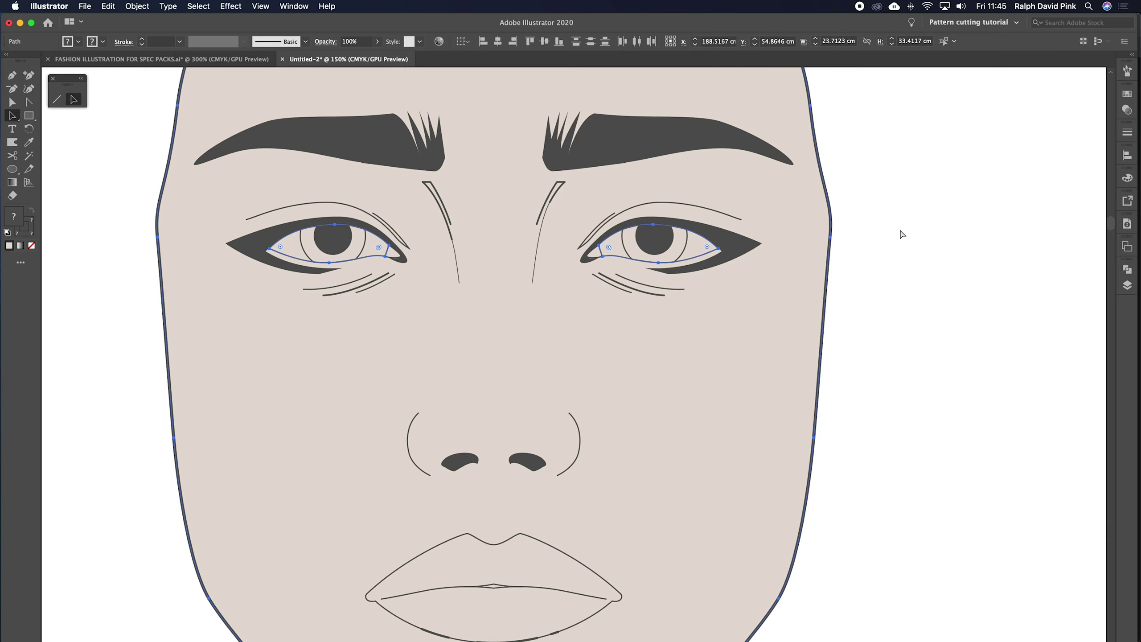
Try combining the inner outlines of both eyes with the beige skin shape into a compound path behind the line work
{"action": "left_click", "coordinate": [909, 240]}
{"action": "left_click", "coordinate": [699, 257]}
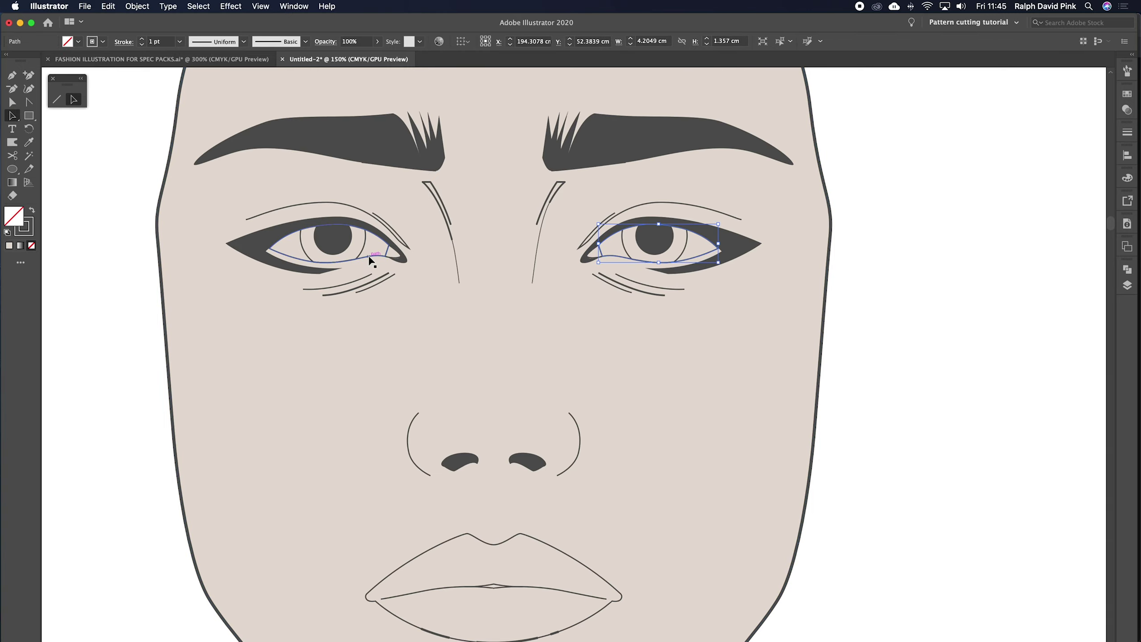
{"action": "left_click", "coordinate": [371, 260], "text": "shift"}
{"action": "key", "text": "super+8"}
{"action": "key", "text": "super+minus"}
{"action": "key", "text": "super+minus"}
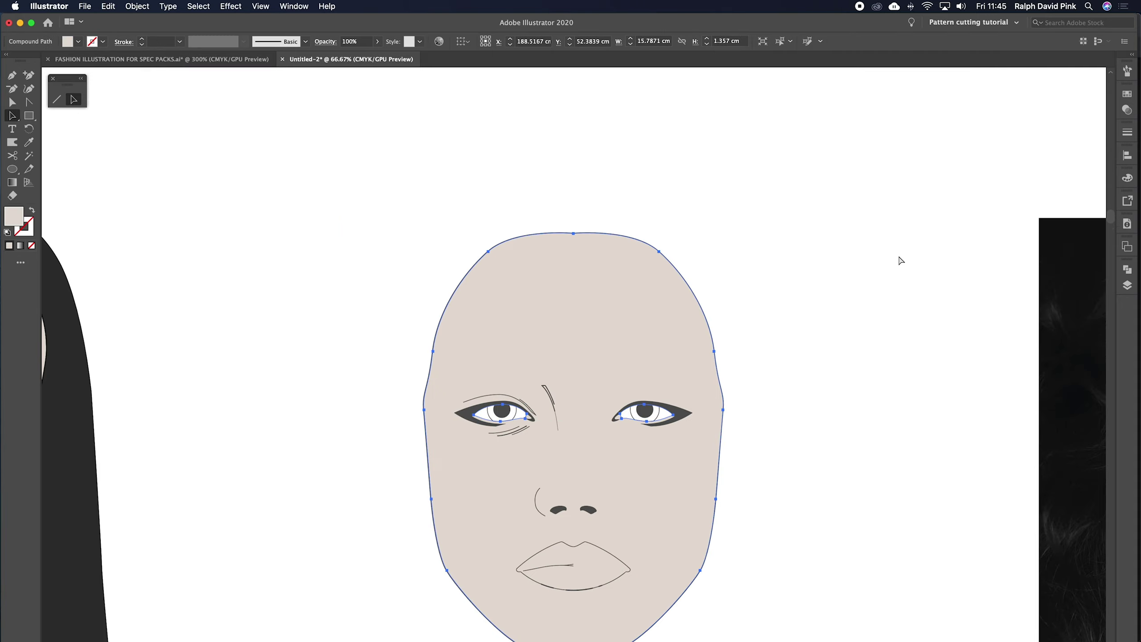
{"action": "left_click", "coordinate": [790, 350]}
Examine the eye cutouts close up and undo the compound path of eye outlines and skin shape
{"action": "key", "text": "super+plus"}
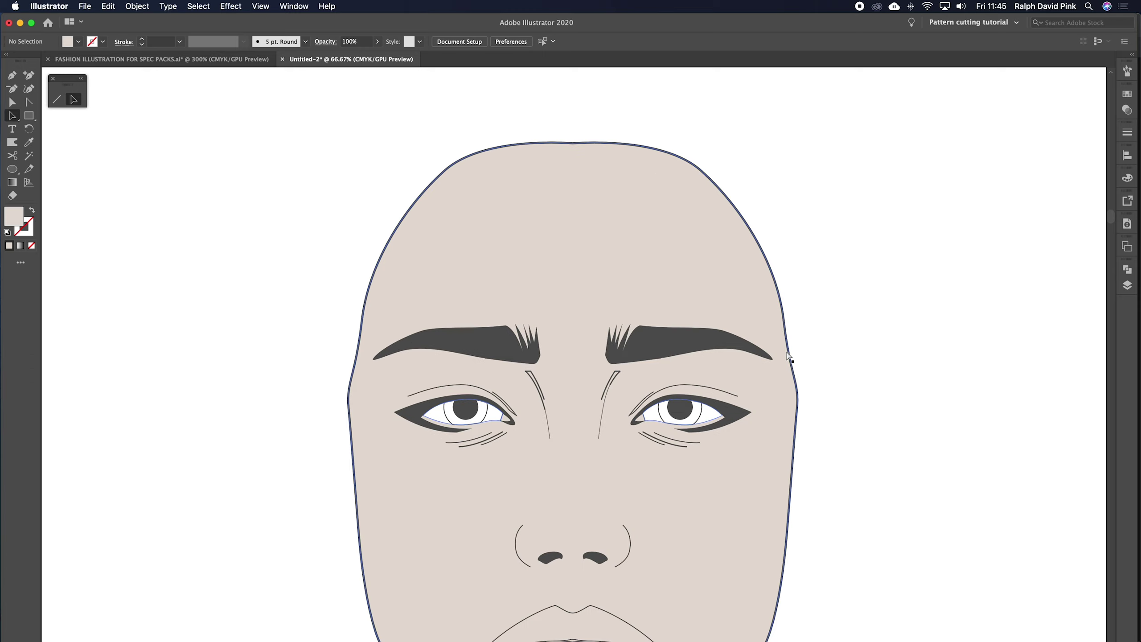
{"action": "key", "text": "super+plus"}
{"action": "key", "text": "super+plus"}
{"action": "key", "text": "v"}
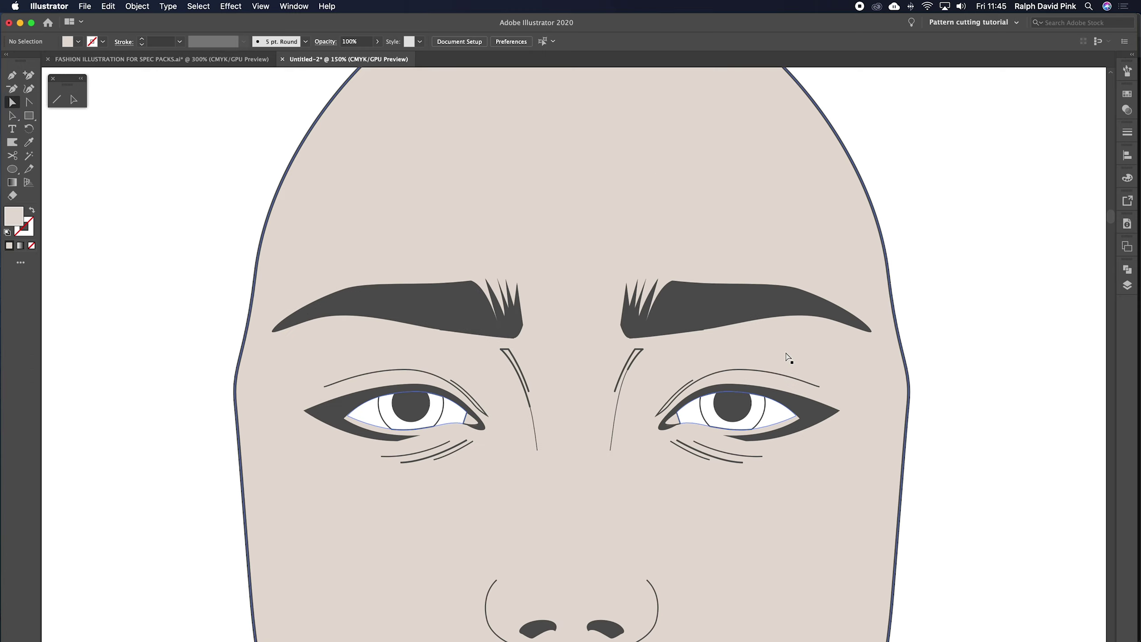
{"action": "left_click", "coordinate": [696, 424]}
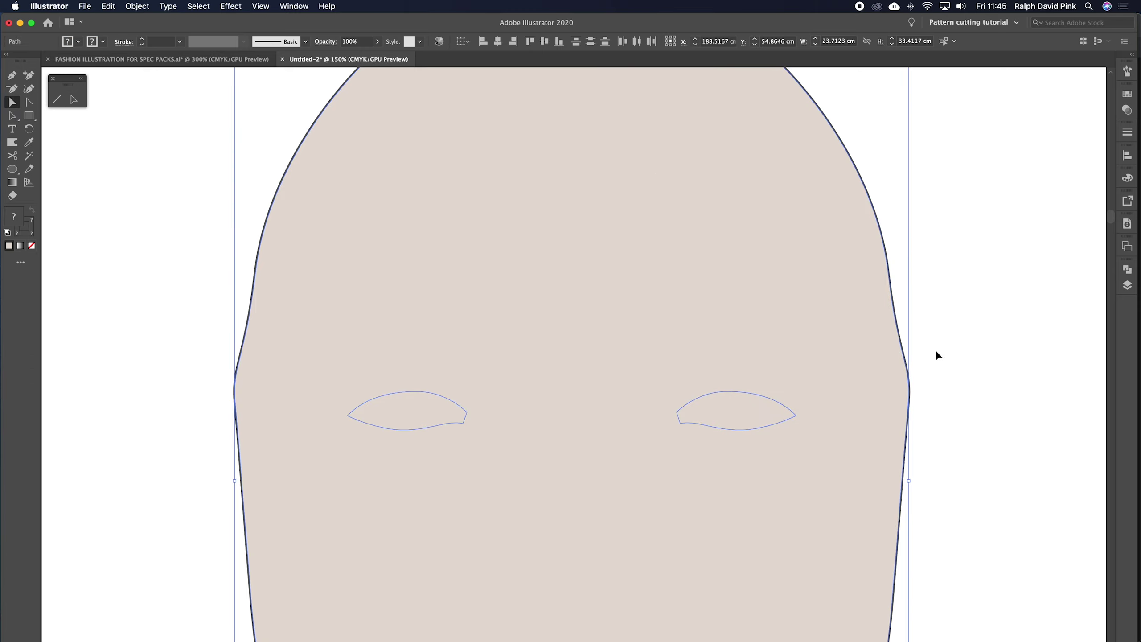
{"action": "key", "text": "super+minus"}
Send the uncut beige skin shape to the back, behind the facial line work
{"action": "key", "text": "shift+grave"}
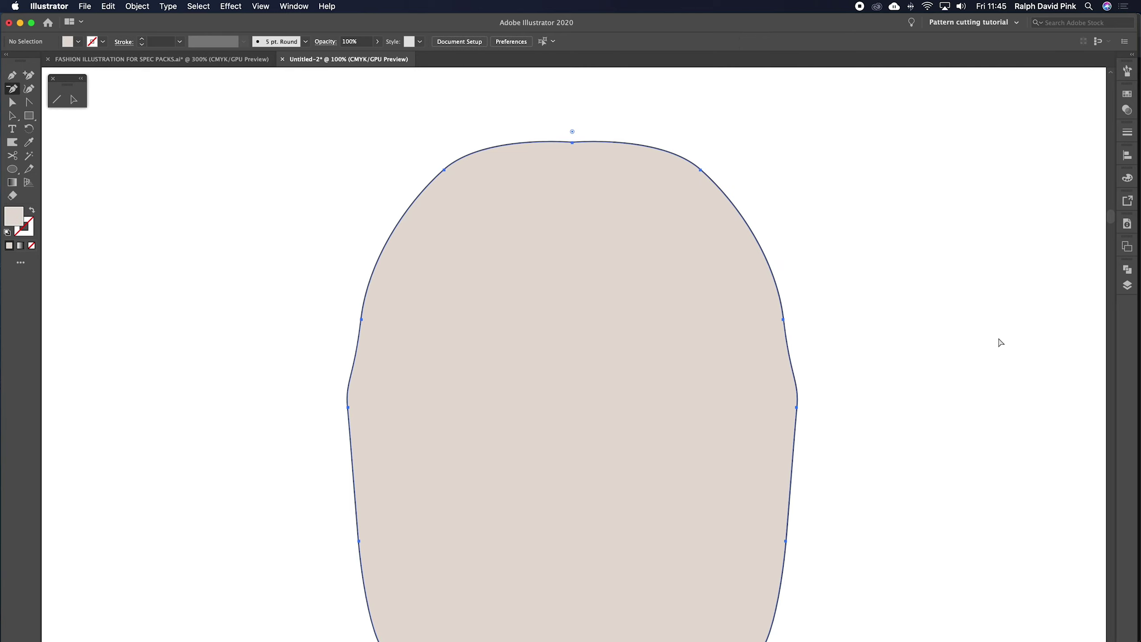
{"action": "key", "text": "super+shift+bracketleft"}
{"action": "left_click_drag", "start_coordinate": [860, 399], "coordinate": [883, 361]}
{"action": "key", "text": "a"}
{"action": "left_click", "coordinate": [902, 361]}
Duplicate the inner outlines of both eyes and place the copies exactly over the originals
{"action": "left_click", "coordinate": [676, 381]}
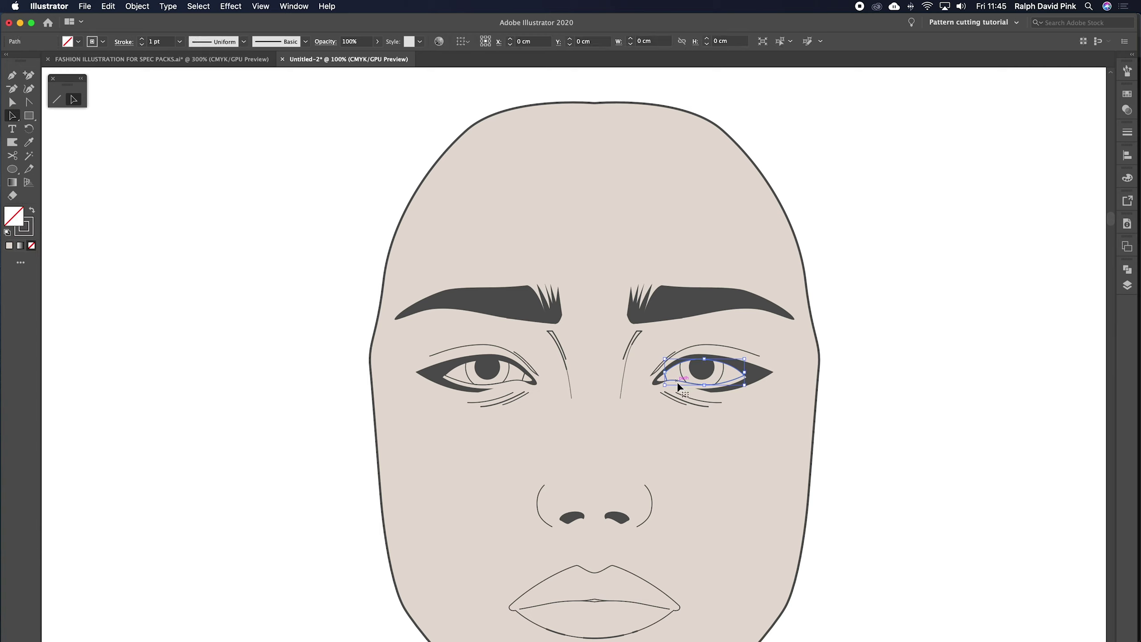
{"action": "left_click", "coordinate": [512, 380], "text": "shift"}
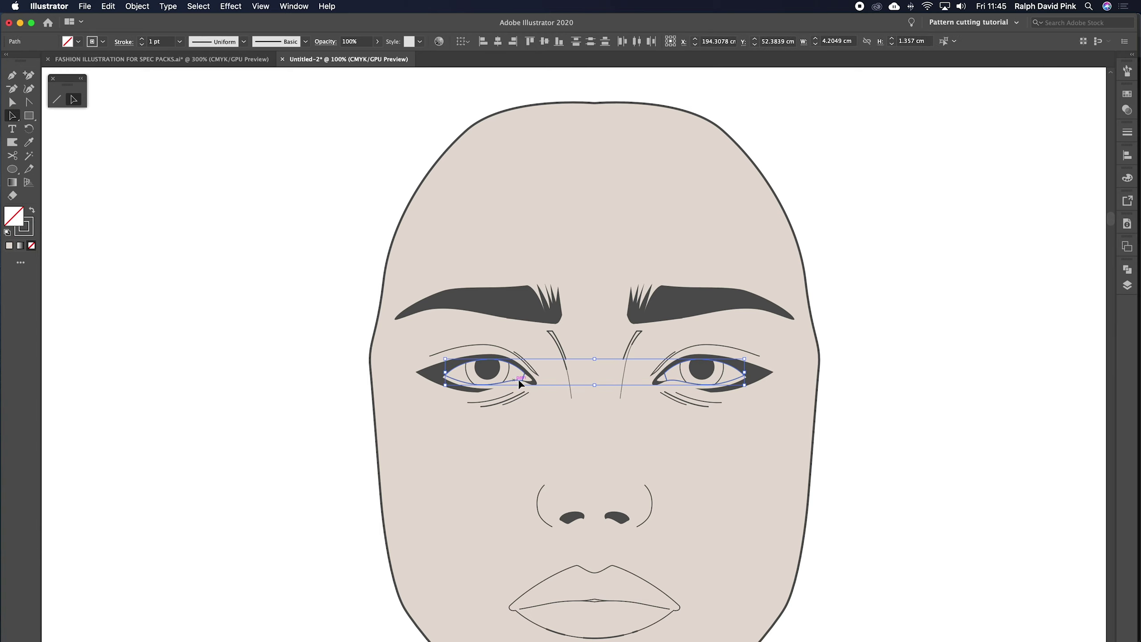
{"action": "key", "text": "super+c"}
{"action": "key", "text": "super+v"}
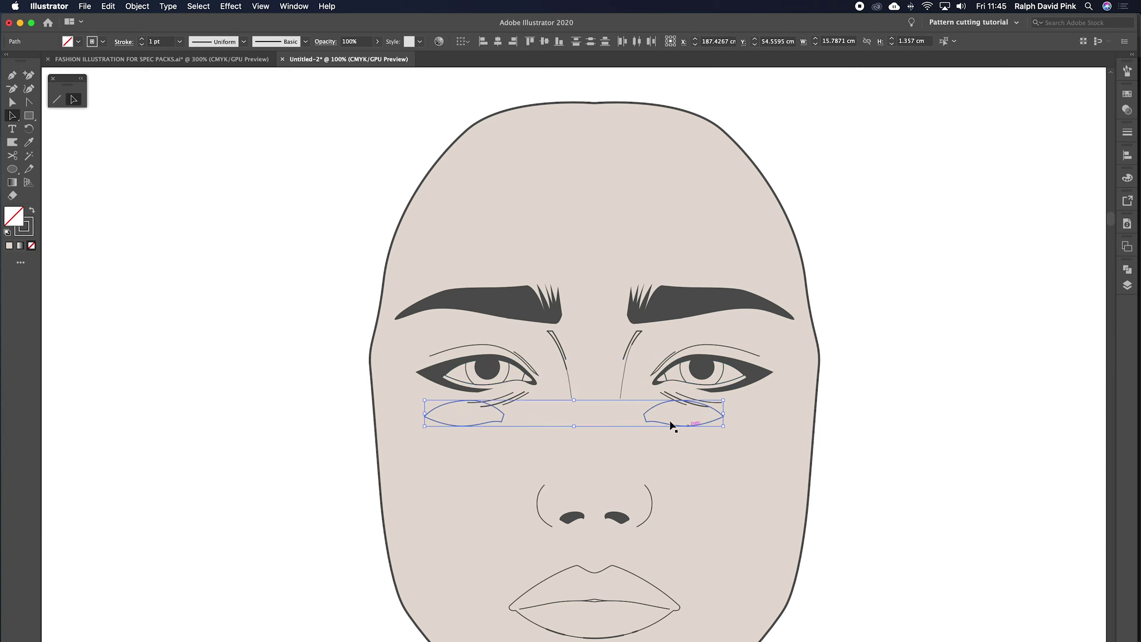
{"action": "left_click_drag", "start_coordinate": [680, 425], "coordinate": [668, 375]}
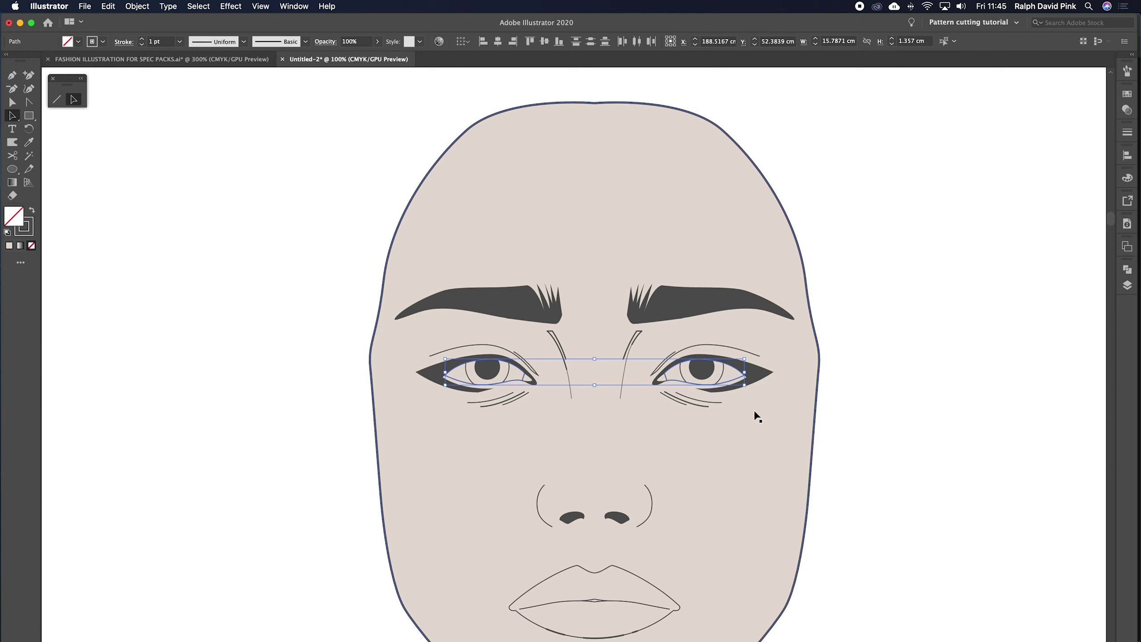
Combine the copied eye outlines and the beige skin shape into a compound path and send it to the back
{"action": "left_click", "coordinate": [595, 193], "text": "shift"}
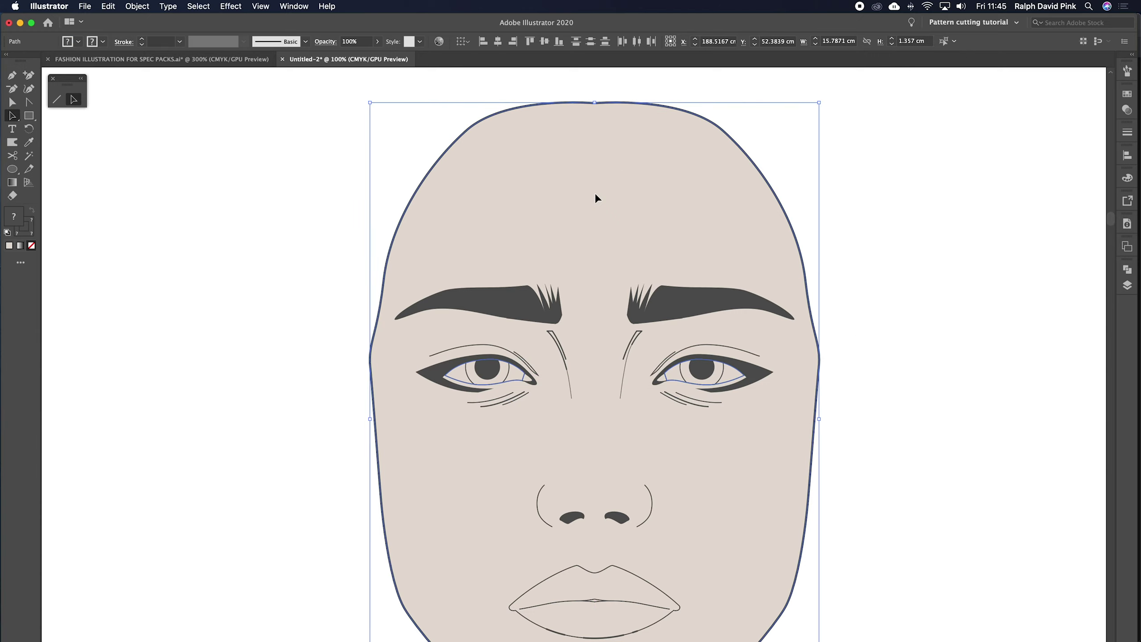
{"action": "right_click", "coordinate": [627, 200]}
{"action": "left_click", "coordinate": [672, 331]}
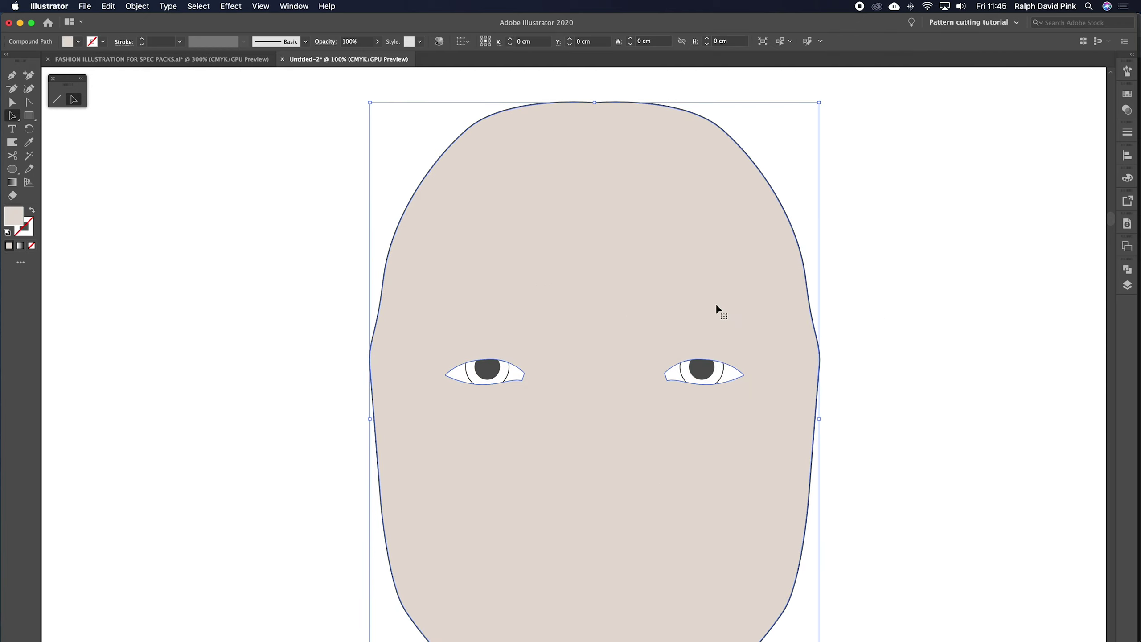
{"action": "key", "text": "super+shift+bracketleft"}
{"action": "left_click", "coordinate": [944, 320]}
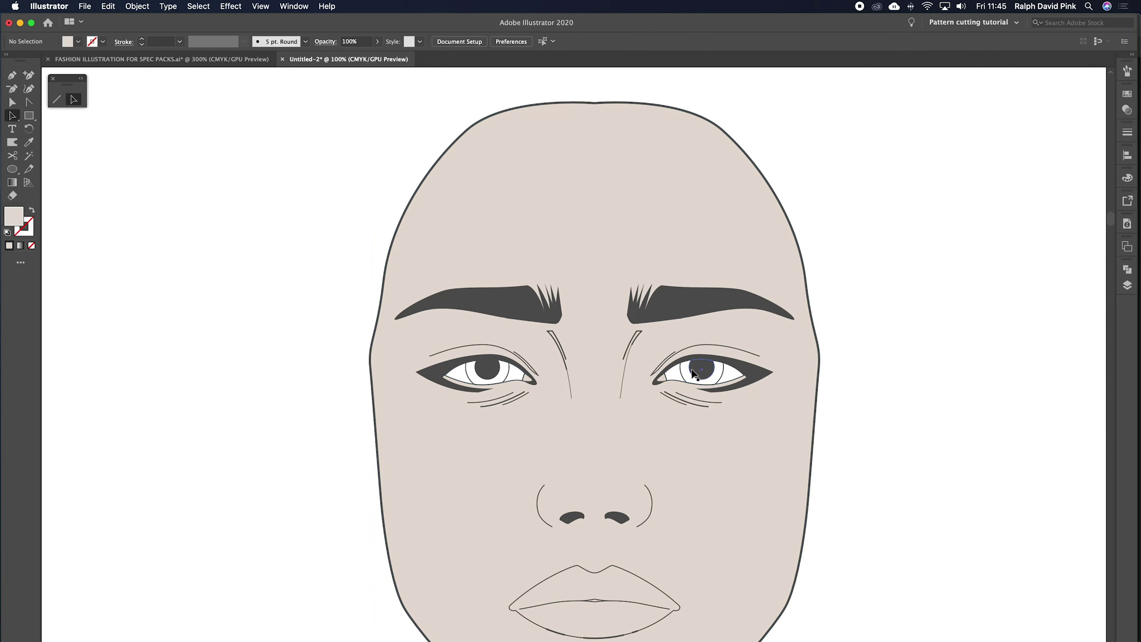
Examine the cut-out eyes and surrounding line work close up, and review the whole face
{"action": "key", "text": "super+equal"}
{"action": "key", "text": "super+equal"}
{"action": "key", "text": "super+equal"}
{"action": "key", "text": "super+equal"}
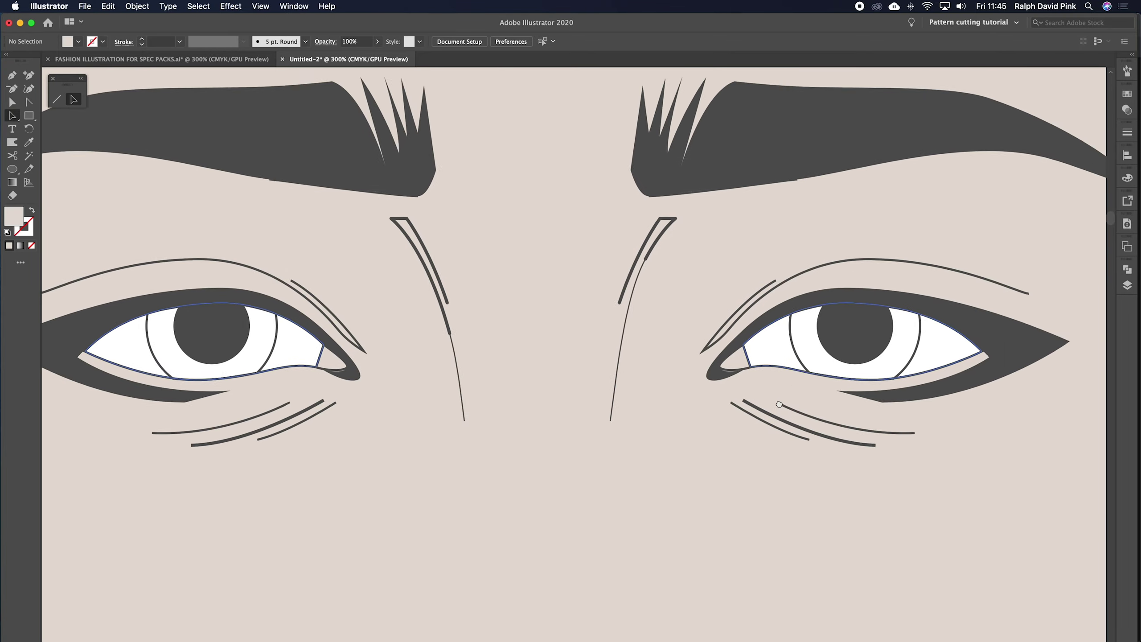
{"action": "key", "text": "super+minus"}
{"action": "key", "text": "super+minus"}
{"action": "key", "text": "super+minus"}
{"action": "key", "text": "super+minus"}
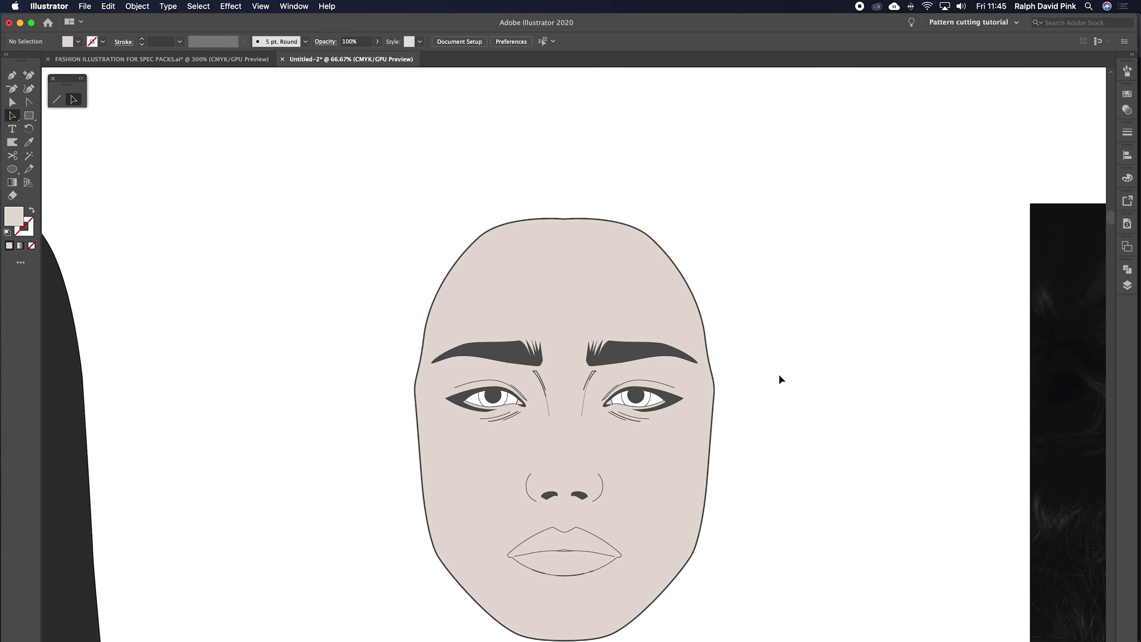
Duplicate the outer lip outline and place the copy exactly over the original lips
{"action": "left_click_drag", "start_coordinate": [830, 300], "coordinate": [923, 309]}
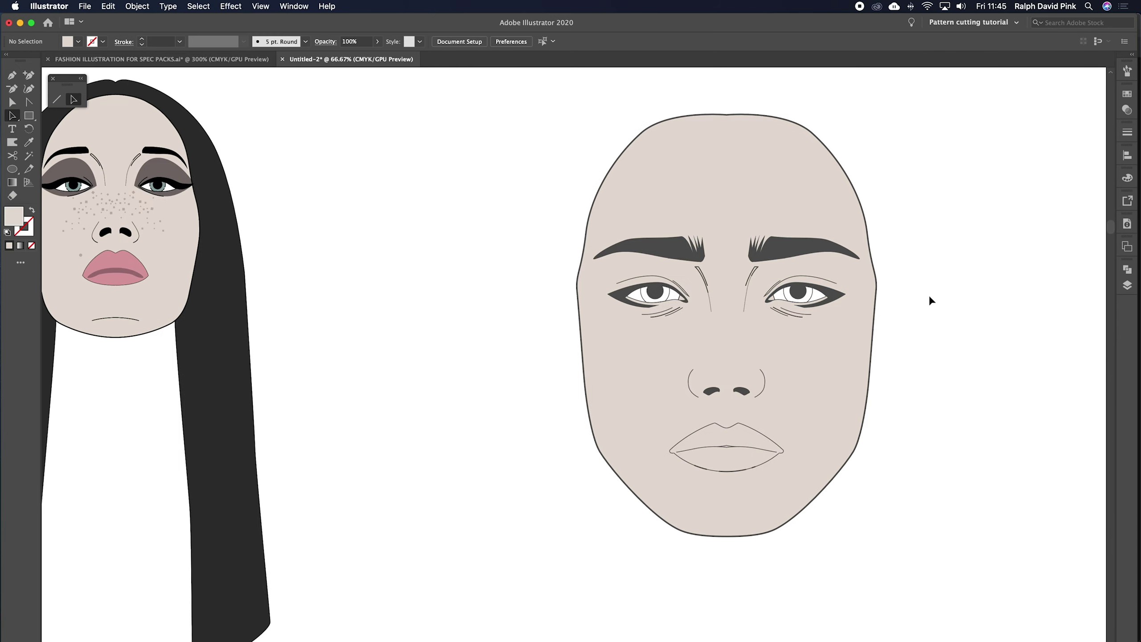
{"action": "left_click", "coordinate": [748, 427]}
{"action": "key", "text": "a"}
{"action": "key", "text": "ctrl+v"}
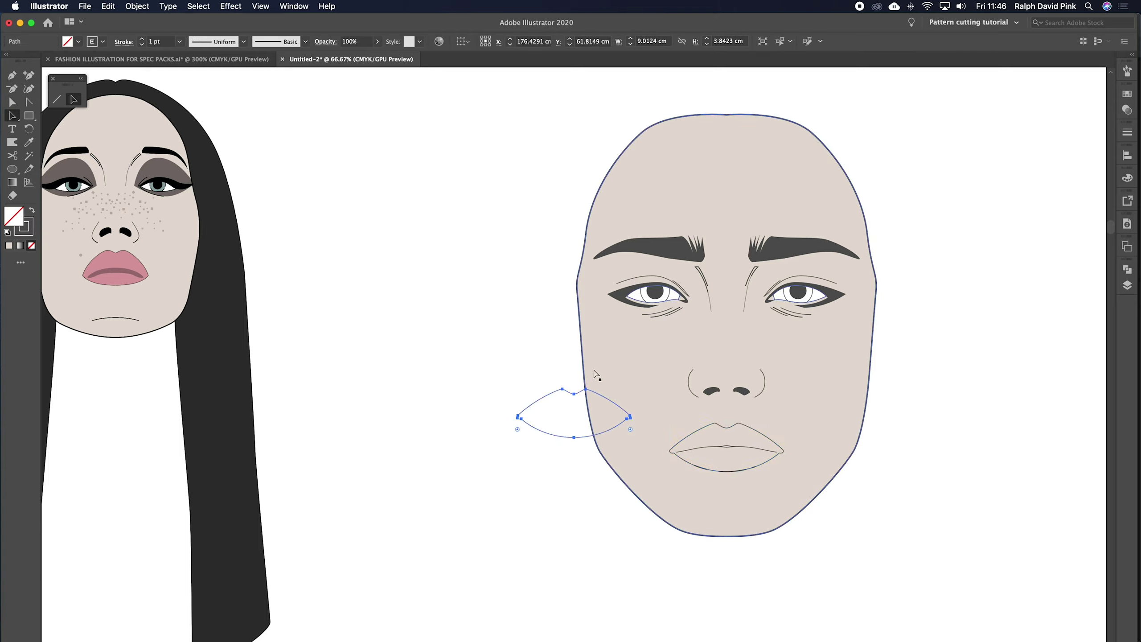
{"action": "left_click_drag", "start_coordinate": [533, 407], "coordinate": [683, 439]}
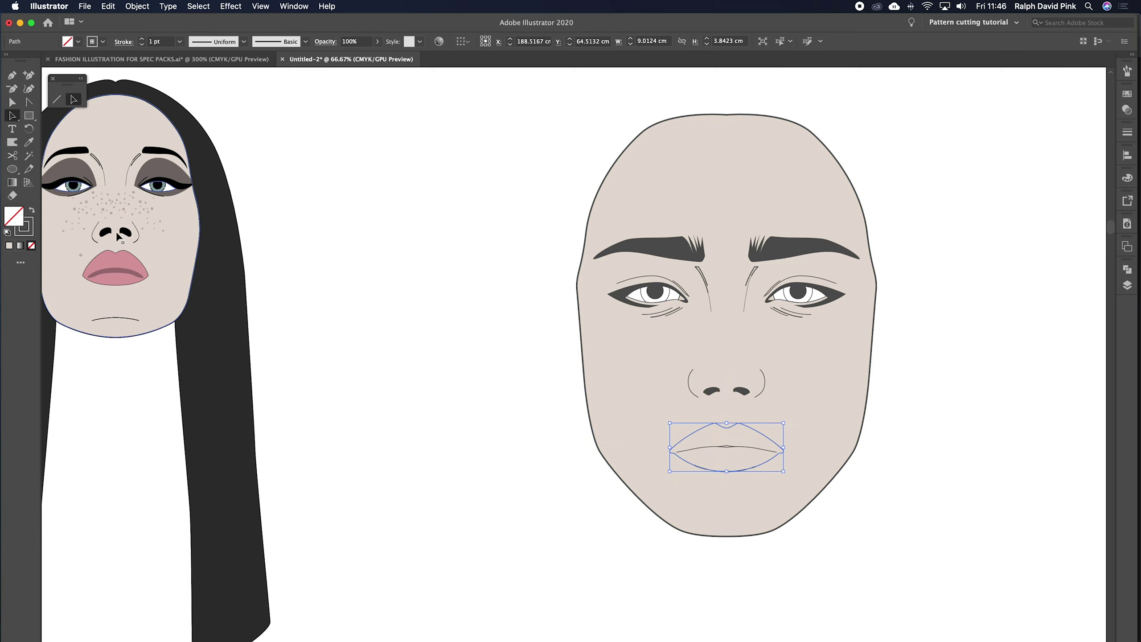
Apply the finished face's translucent pink lip fill to the copied lip shape with the Eyedropper
{"action": "left_click", "coordinate": [28, 144]}
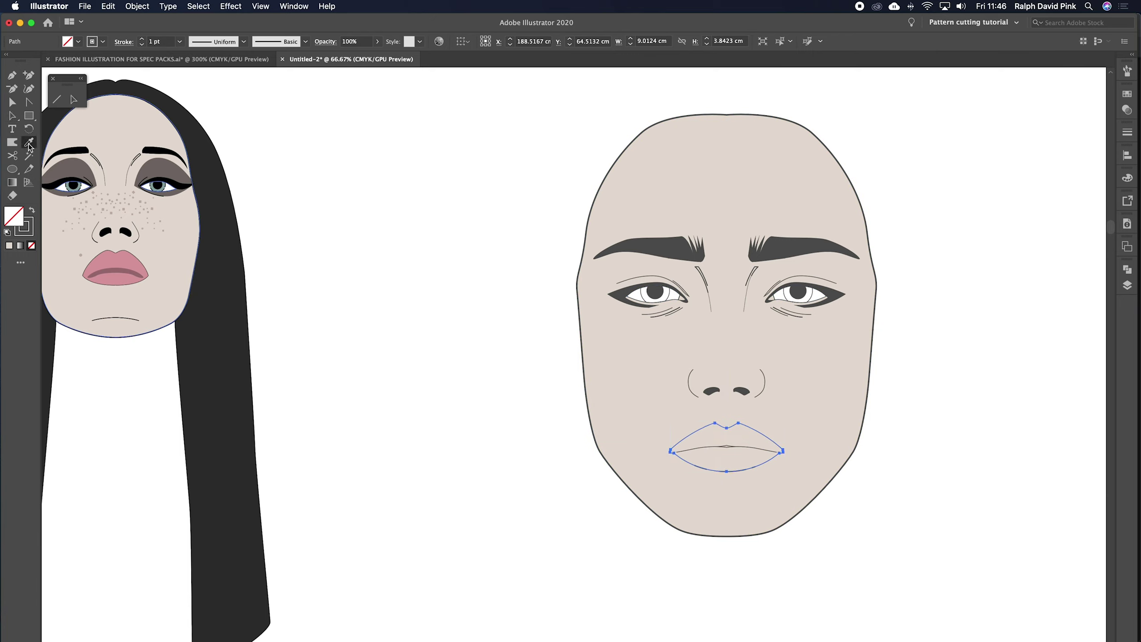
{"action": "left_click", "coordinate": [127, 261]}
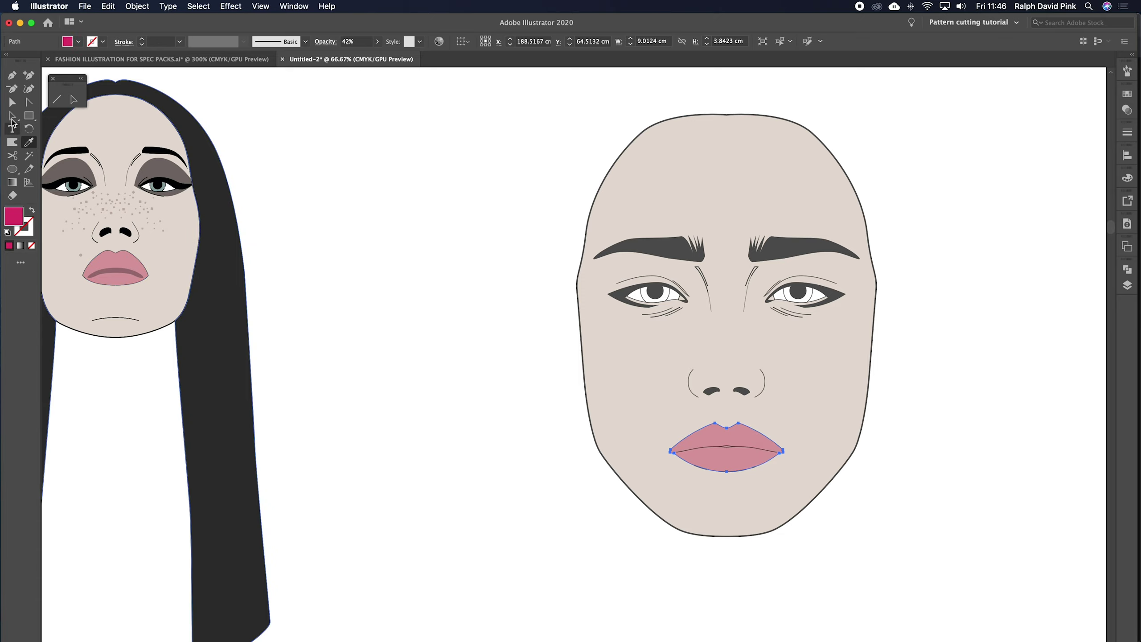
{"action": "left_click", "coordinate": [12, 102]}
{"action": "left_click_drag", "start_coordinate": [537, 382], "coordinate": [435, 342]}
{"action": "key", "text": "a"}
{"action": "left_click", "coordinate": [838, 340]}
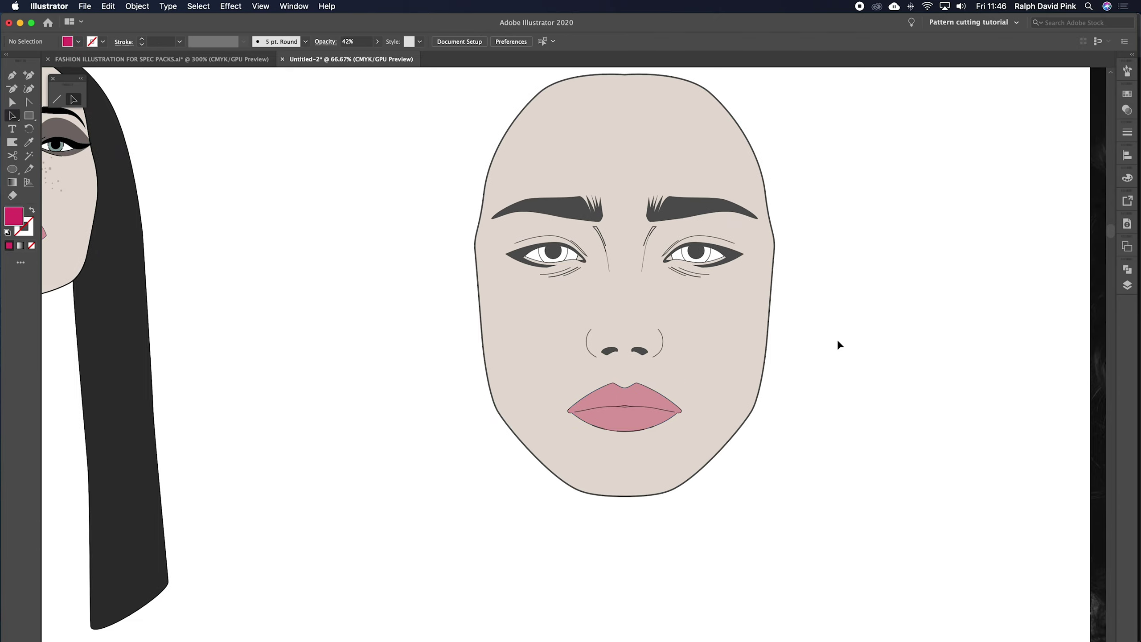
Select the pink lip shape on the new face
{"action": "key", "text": "super+equal"}
{"action": "scroll", "coordinate": [866, 383], "scroll_direction": "up", "scroll_amount": 3}
{"action": "scroll", "coordinate": [866, 383], "scroll_direction": "right", "scroll_amount": 2}
{"action": "key", "text": "v"}
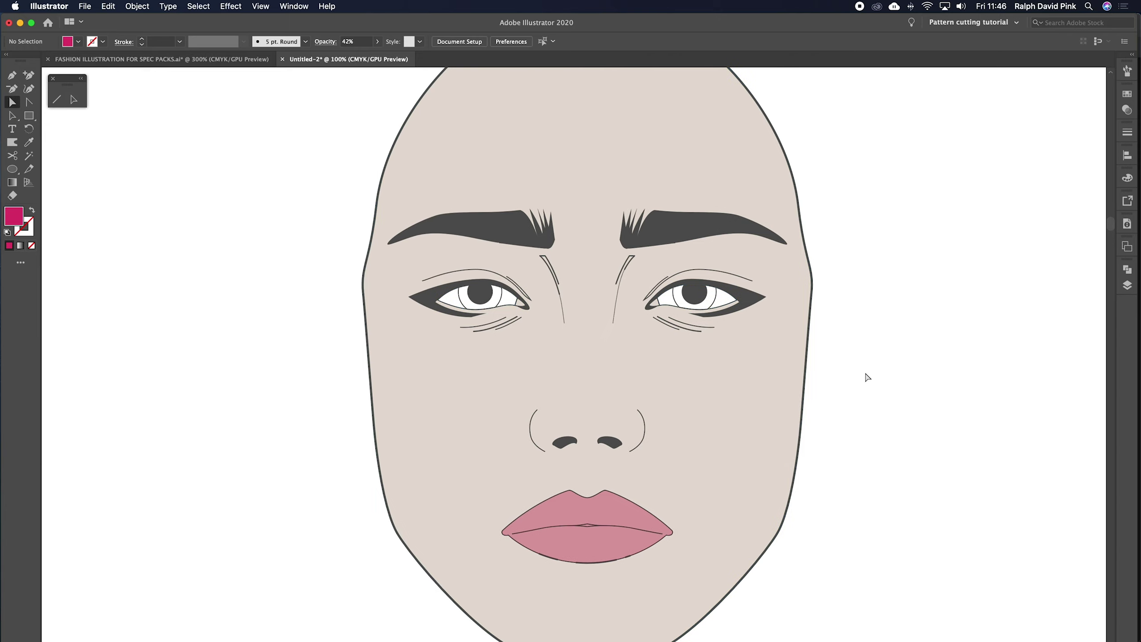
{"action": "left_click", "coordinate": [622, 515]}
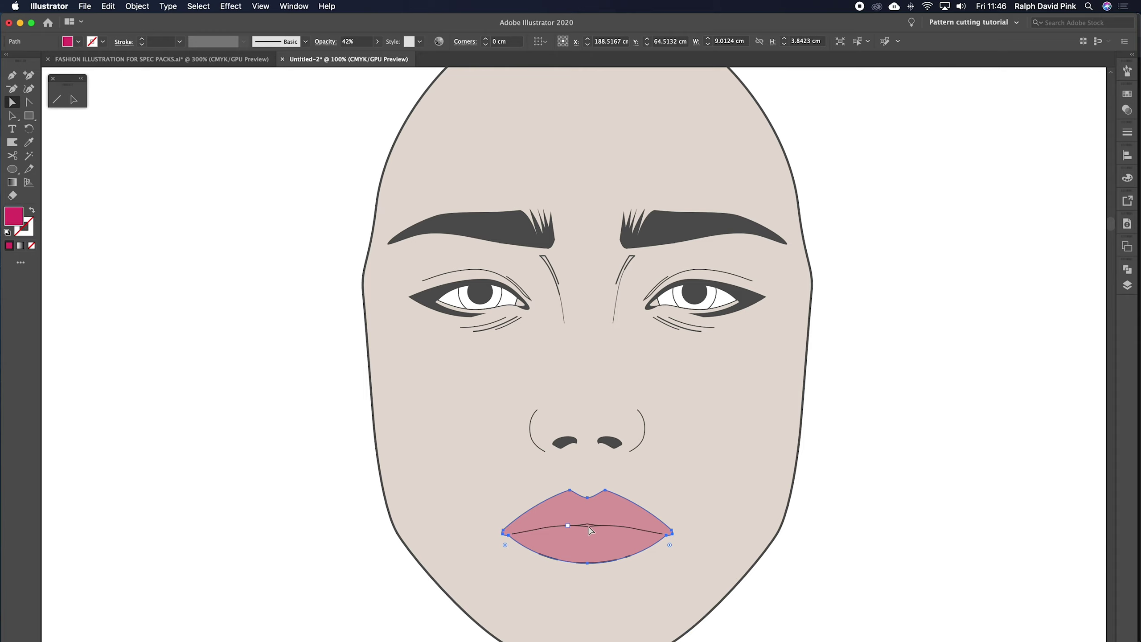
Try the pink lip fill with the Normal blend mode at 100% opacity
{"action": "left_click", "coordinate": [1129, 111]}
{"action": "left_click", "coordinate": [1104, 107]}
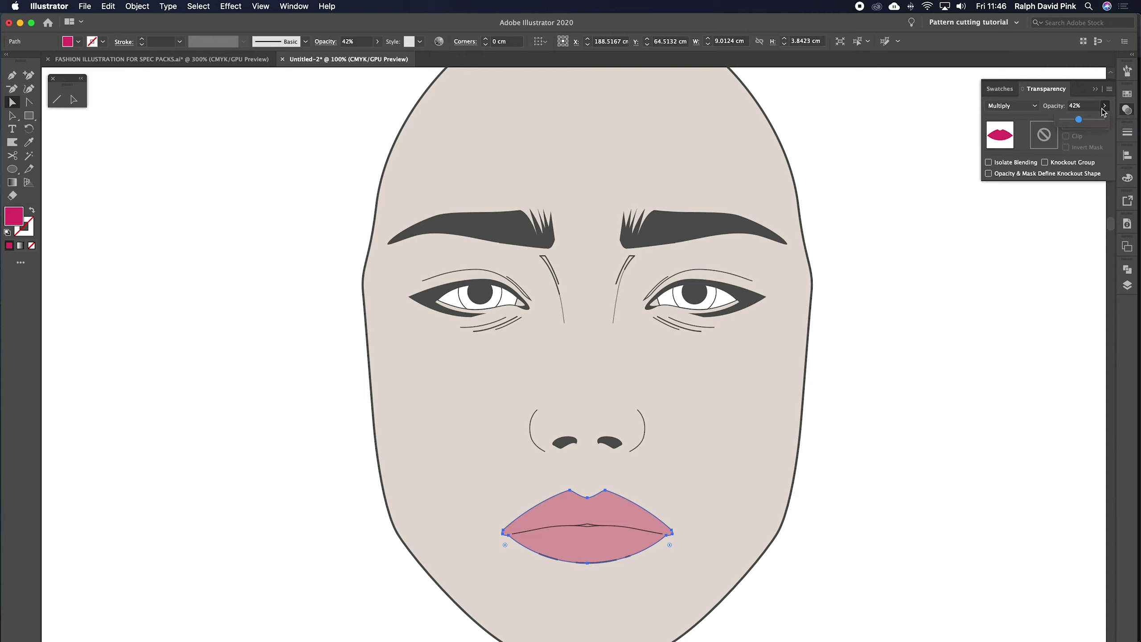
{"action": "mouse_move", "coordinate": [1080, 119]}
{"action": "left_mouse_down"}
{"action": "mouse_move", "coordinate": [1103, 119]}
{"action": "mouse_move", "coordinate": [1078, 121]}
{"action": "left_mouse_up"}
{"action": "left_click", "coordinate": [1012, 106]}
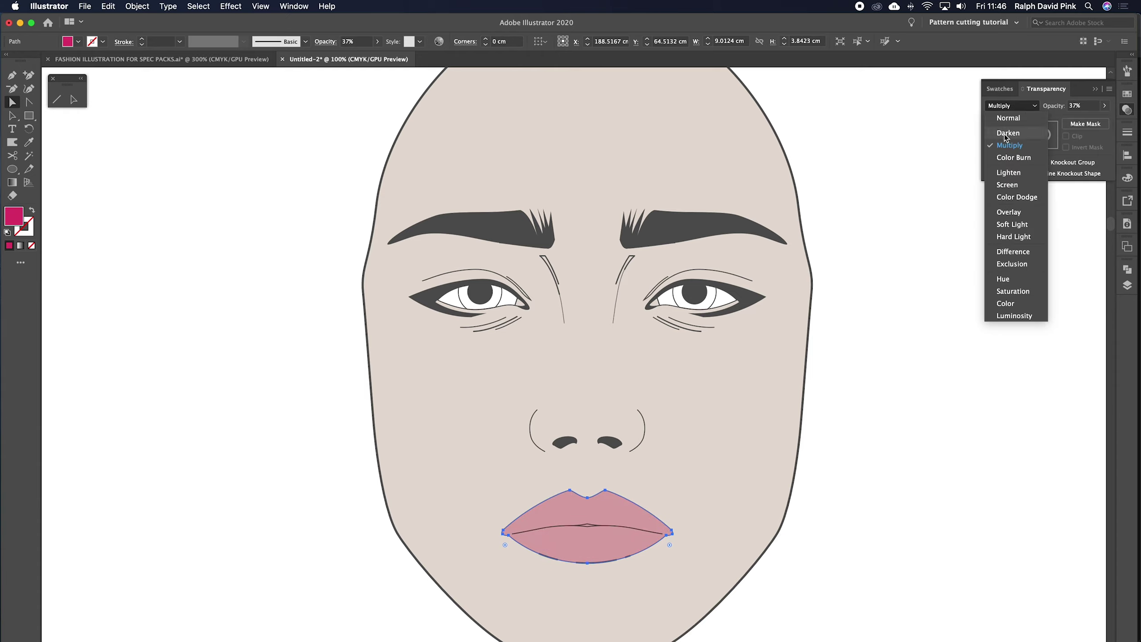
{"action": "left_click", "coordinate": [1008, 118]}
{"action": "left_click", "coordinate": [1104, 105]}
{"action": "left_click_drag", "start_coordinate": [1078, 119], "coordinate": [1103, 120]}
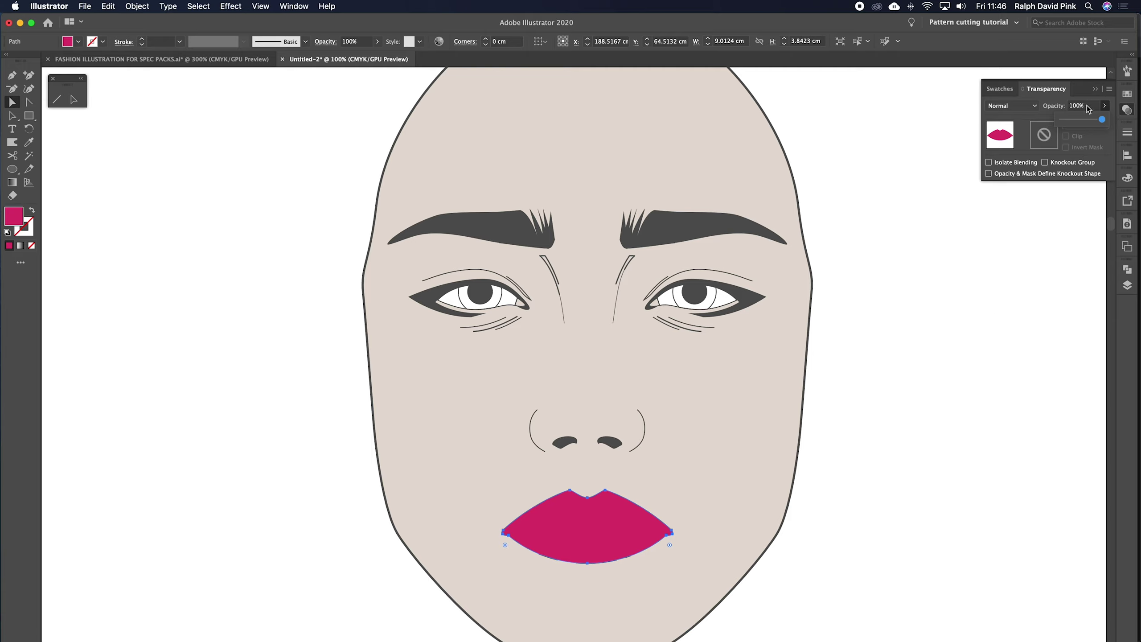
Set the lip fill's opacity to 30% and its blend mode to Multiply, and deselect it
{"action": "left_click_drag", "start_coordinate": [1102, 120], "coordinate": [1072, 120]}
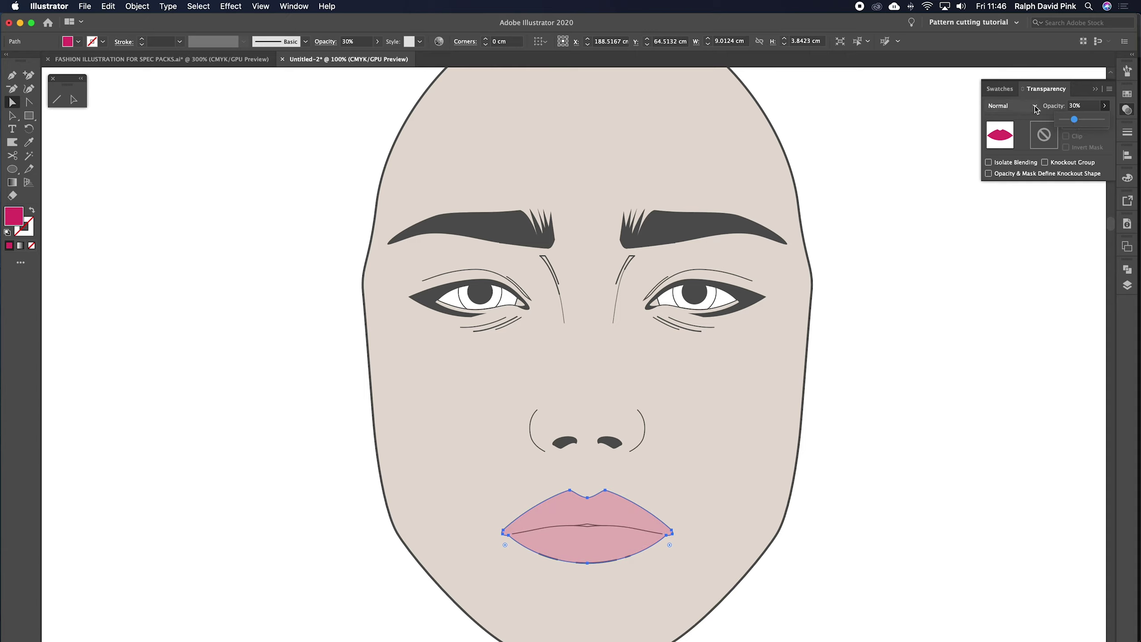
{"action": "left_click", "coordinate": [1036, 109]}
{"action": "left_click", "coordinate": [1009, 137]}
{"action": "left_click", "coordinate": [905, 387]}
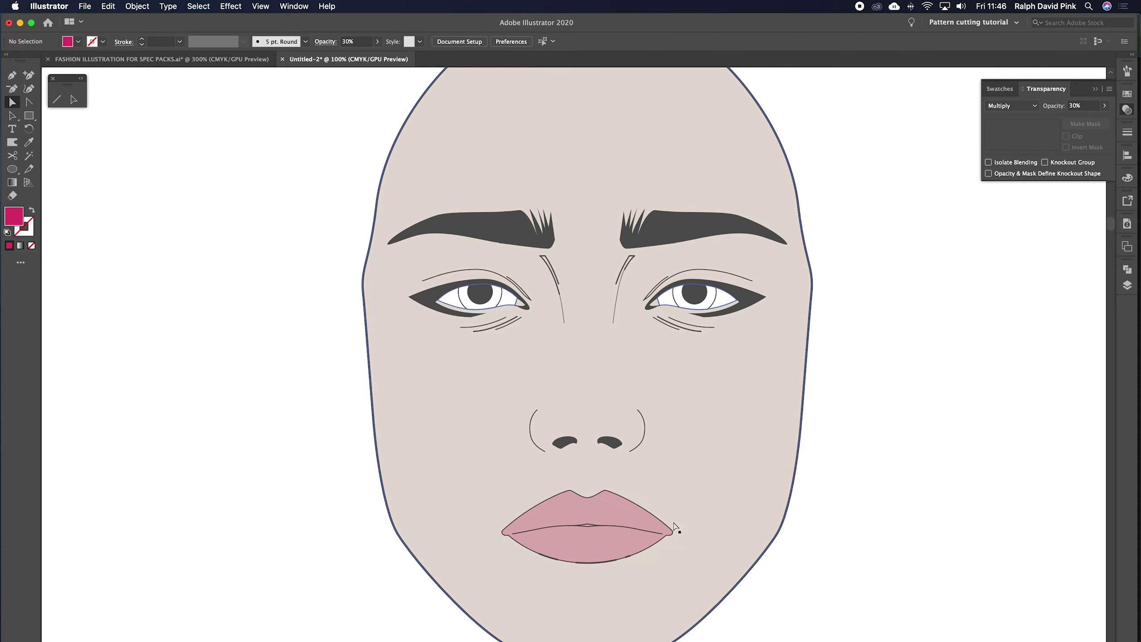
Move the pink lip shape off to the side of the face and return it exactly over the lip outline
{"action": "left_click_drag", "start_coordinate": [608, 517], "coordinate": [809, 449]}
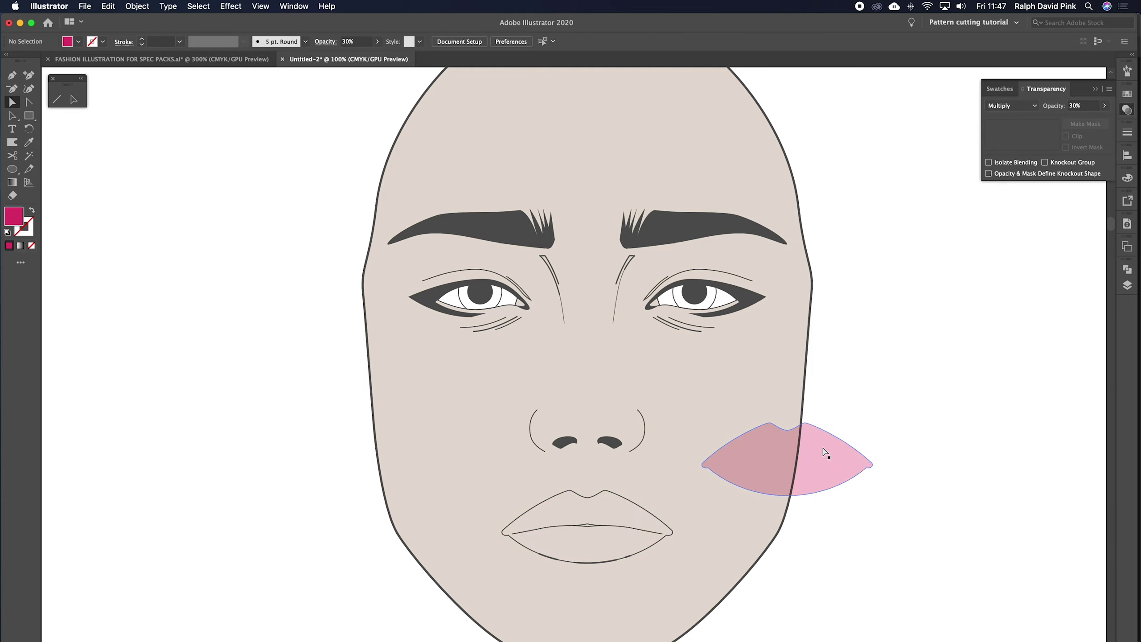
{"action": "mouse_move", "coordinate": [820, 451]}
{"action": "left_mouse_down"}
{"action": "mouse_move", "coordinate": [840, 439]}
{"action": "mouse_move", "coordinate": [636, 523]}
{"action": "left_mouse_up"}
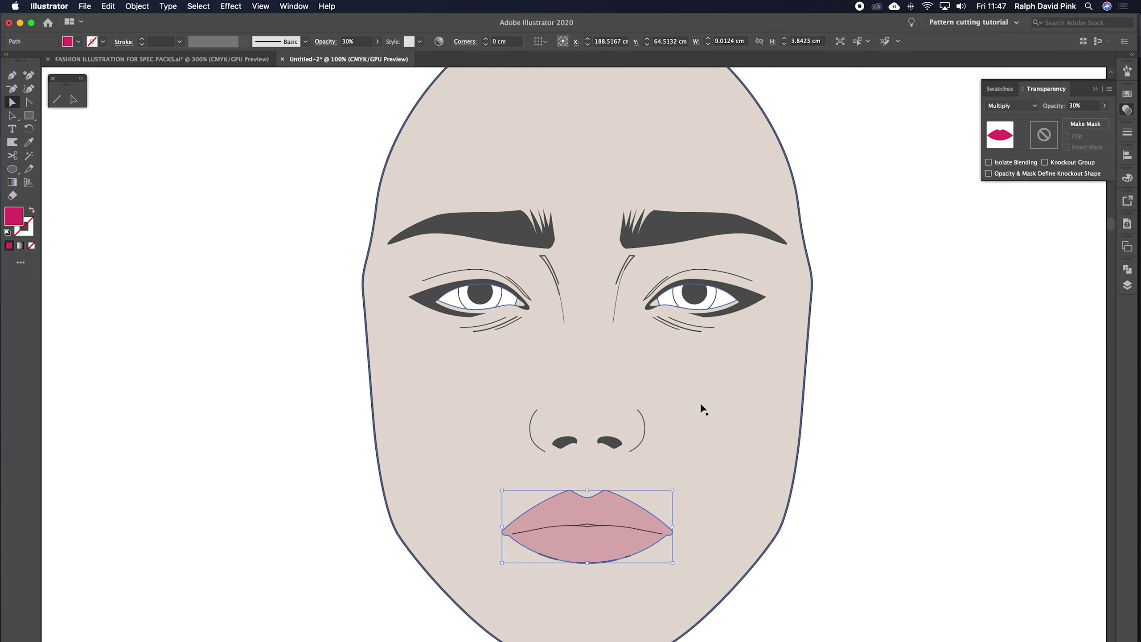
{"action": "key", "text": "super+minus"}
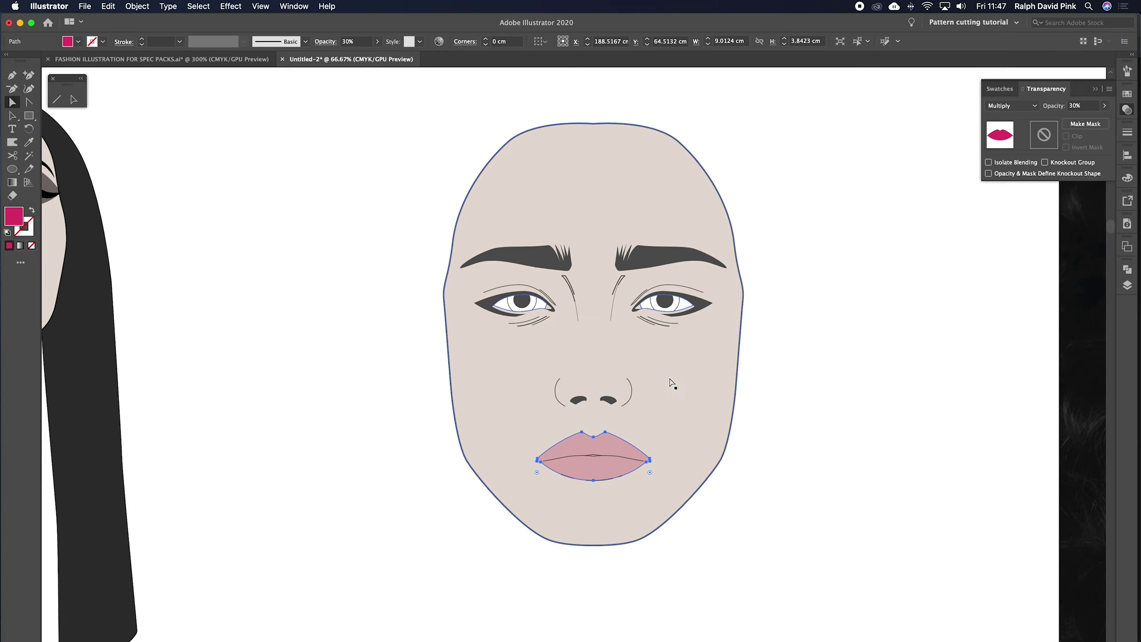
{"action": "left_click", "coordinate": [838, 359]}
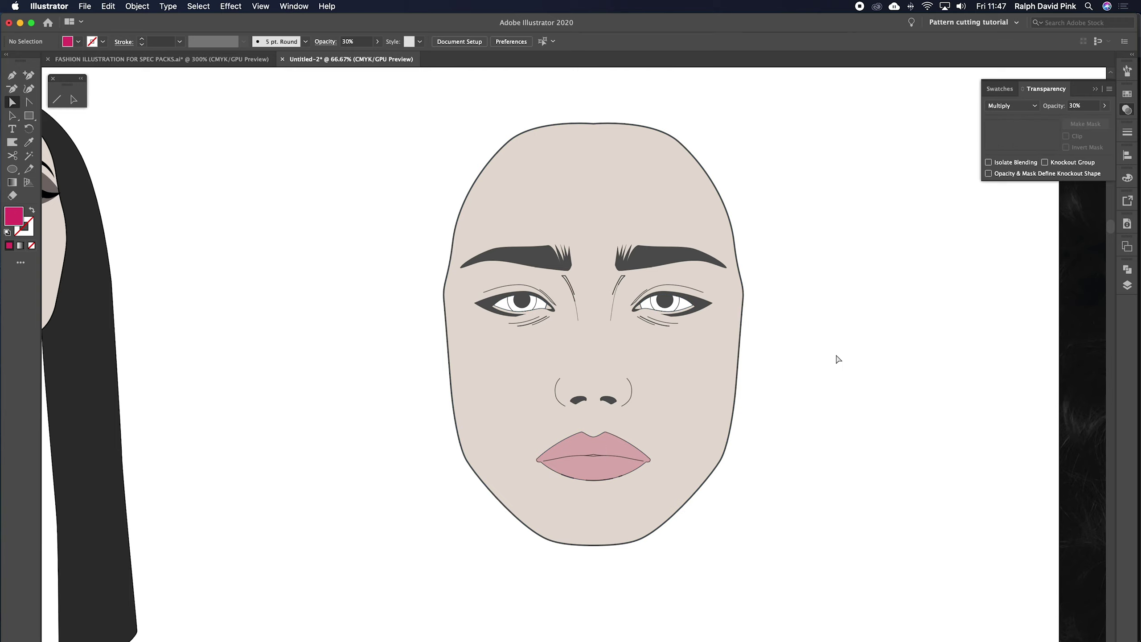
{"action": "key", "text": "super+equal"}
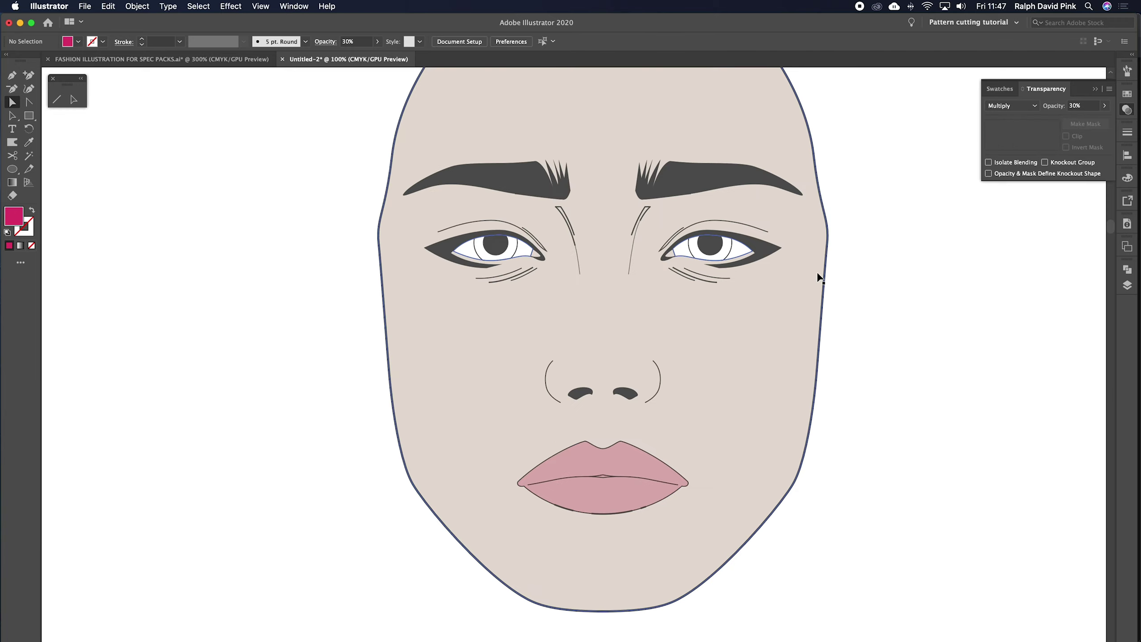
{"action": "key", "text": "super+equal"}
{"action": "scroll", "coordinate": [822, 314], "scroll_direction": "up", "scroll_amount": 3}
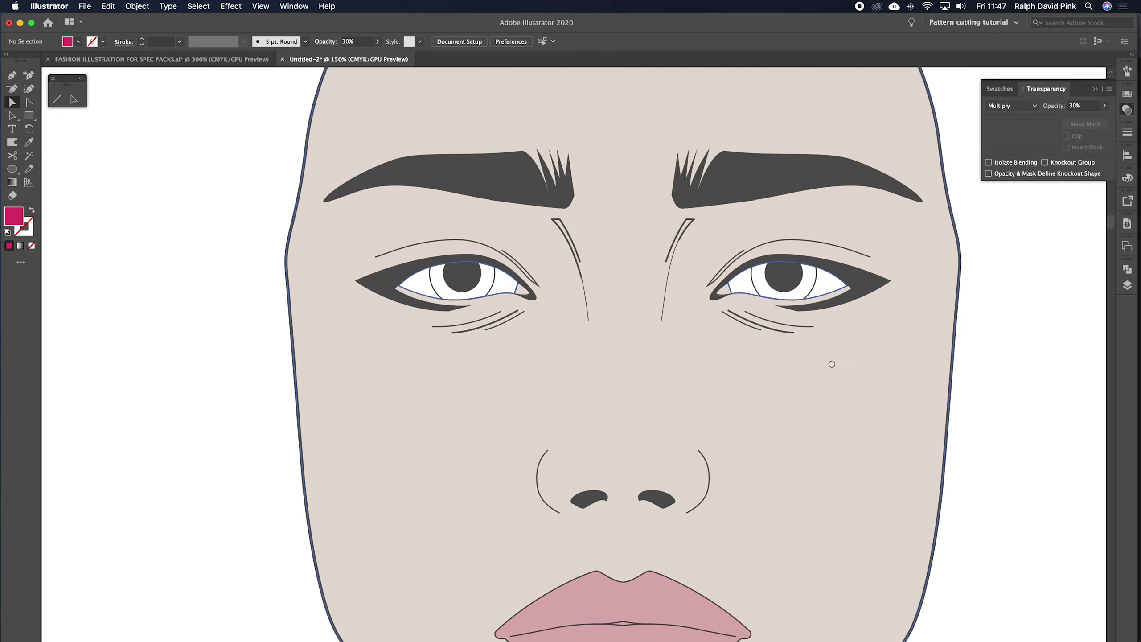
{"action": "left_click", "coordinate": [729, 297]}
{"action": "left_click", "coordinate": [735, 298]}
{"action": "key", "text": "super+equal"}
{"action": "key", "text": "super+equal"}
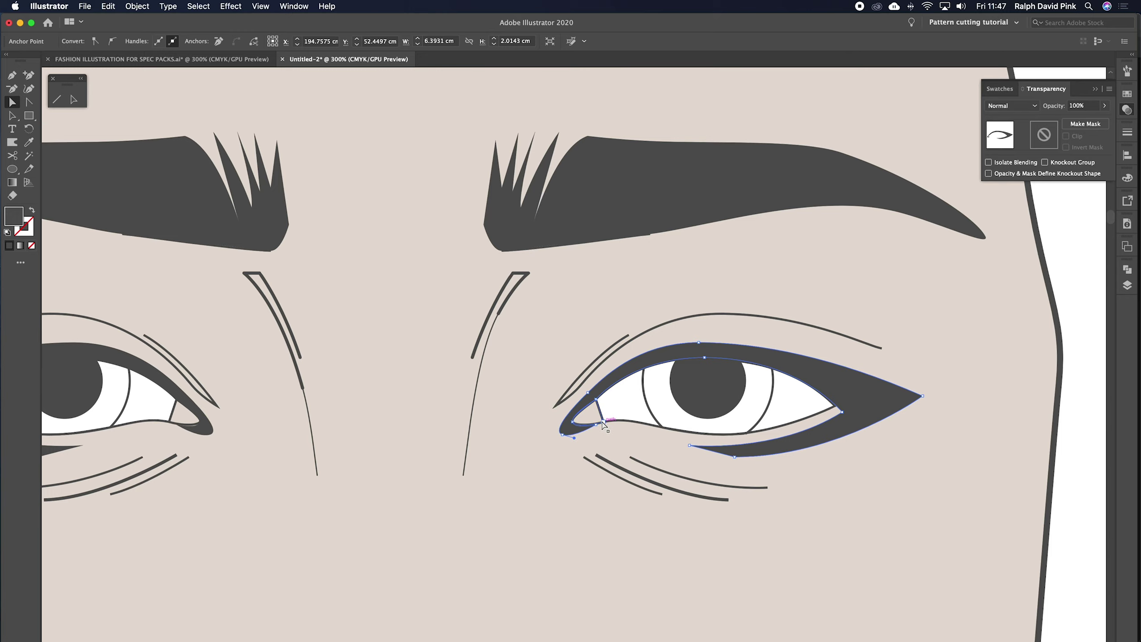
{"action": "key", "text": "super+shift+a"}
{"action": "key", "text": "super+equal"}
{"action": "key", "text": "super+equal"}
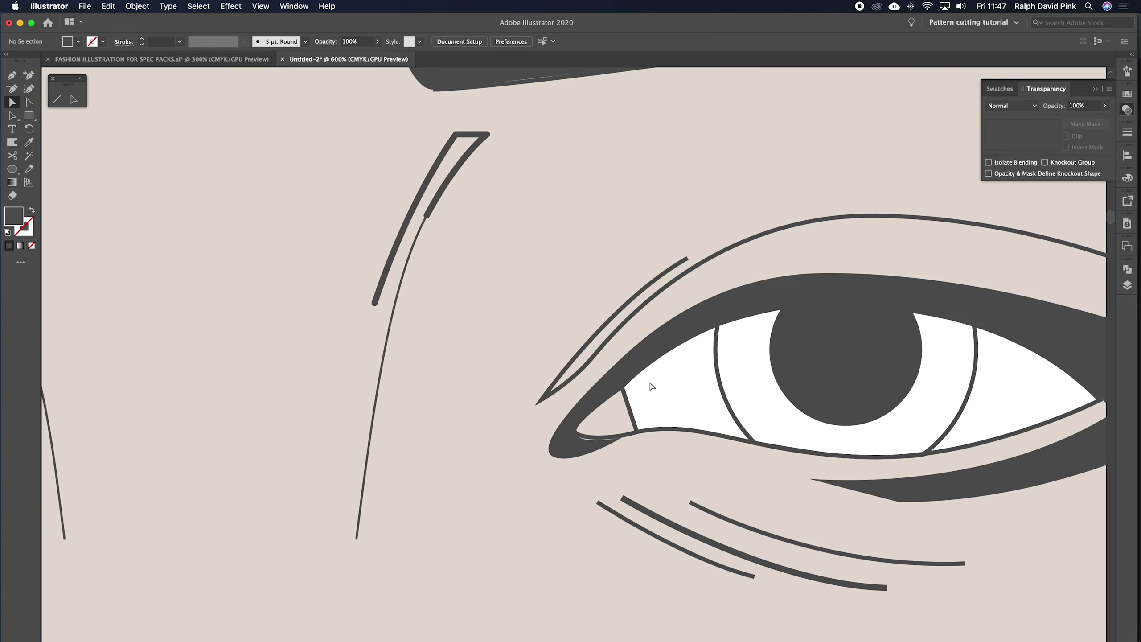
Select the small inner corner outlines of both eyes together
{"action": "left_click", "coordinate": [634, 441]}
{"action": "scroll", "coordinate": [660, 411], "scroll_direction": "left", "scroll_amount": 10}
{"action": "left_click", "coordinate": [253, 409]}
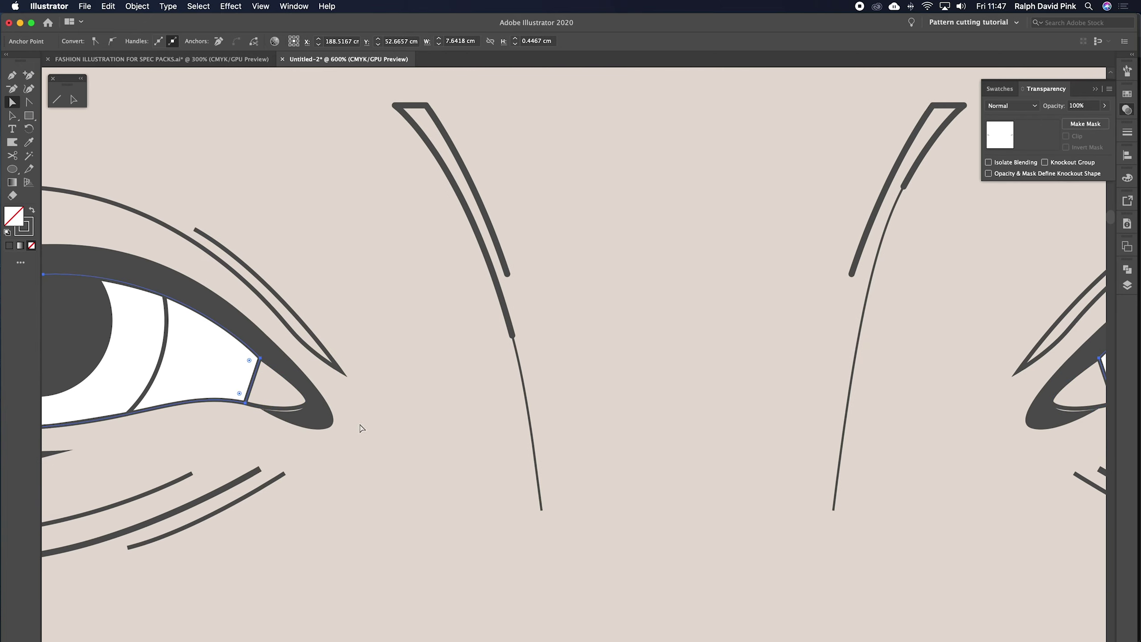
{"action": "left_click", "coordinate": [255, 408]}
{"action": "left_click", "coordinate": [254, 409]}
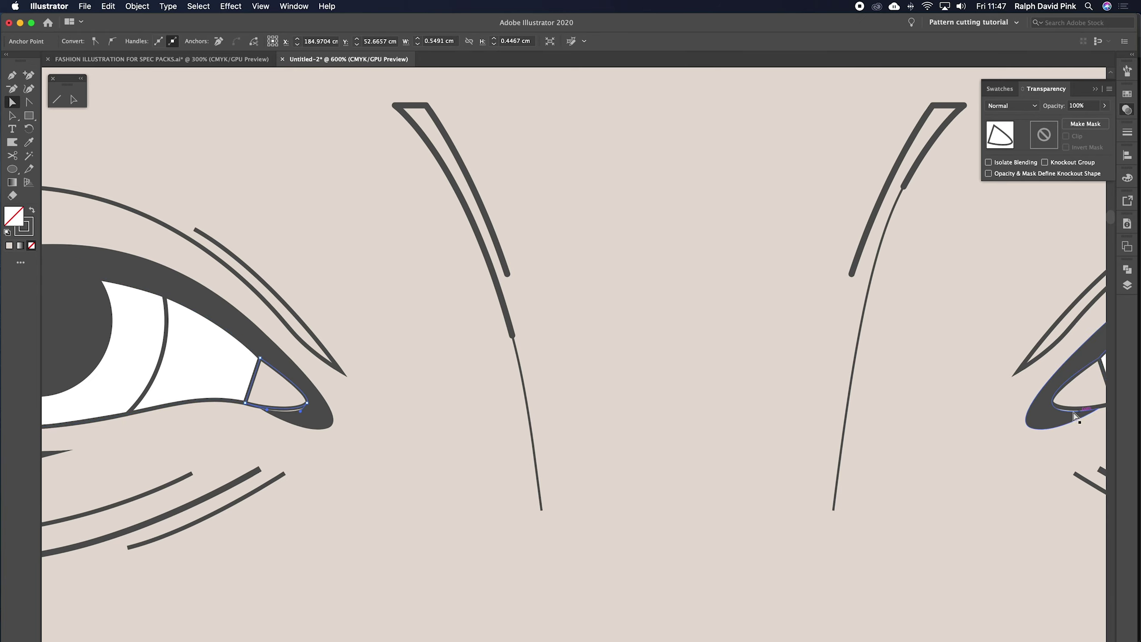
{"action": "scroll", "coordinate": [899, 414], "scroll_direction": "right", "scroll_amount": 4}
{"action": "left_click", "coordinate": [897, 417], "text": "shift"}
{"action": "key", "text": "super+minus"}
{"action": "key", "text": "super+minus"}
{"action": "key", "text": "super+minus"}
{"action": "key", "text": "super+minus"}
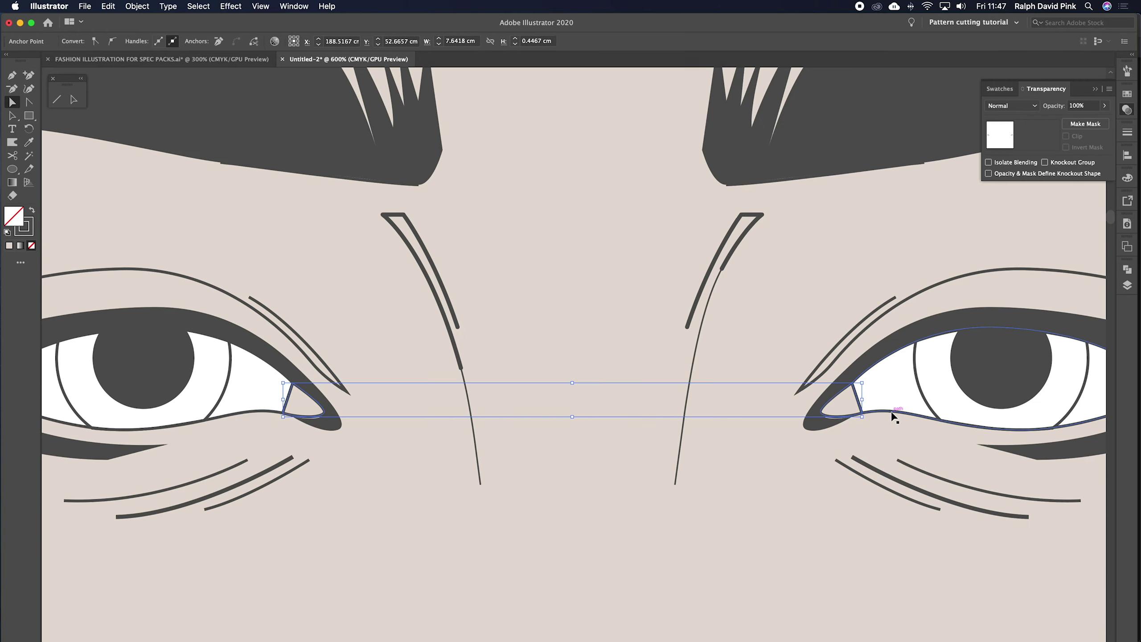
{"action": "scroll", "coordinate": [871, 391], "scroll_direction": "down", "scroll_amount": 8}
{"action": "scroll", "coordinate": [872, 391], "scroll_direction": "left", "scroll_amount": 2}
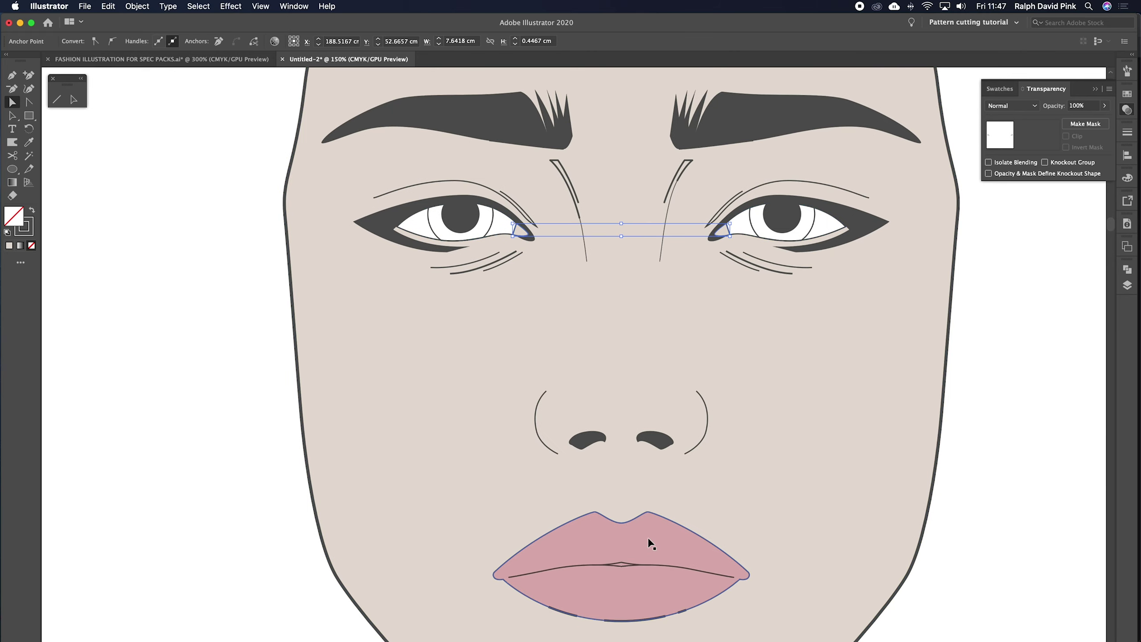
Move the pink lip shape away from the mouth, undo the move and clear the selection
{"action": "left_click_drag", "start_coordinate": [648, 537], "coordinate": [946, 427]}
{"action": "key", "text": "super+z"}
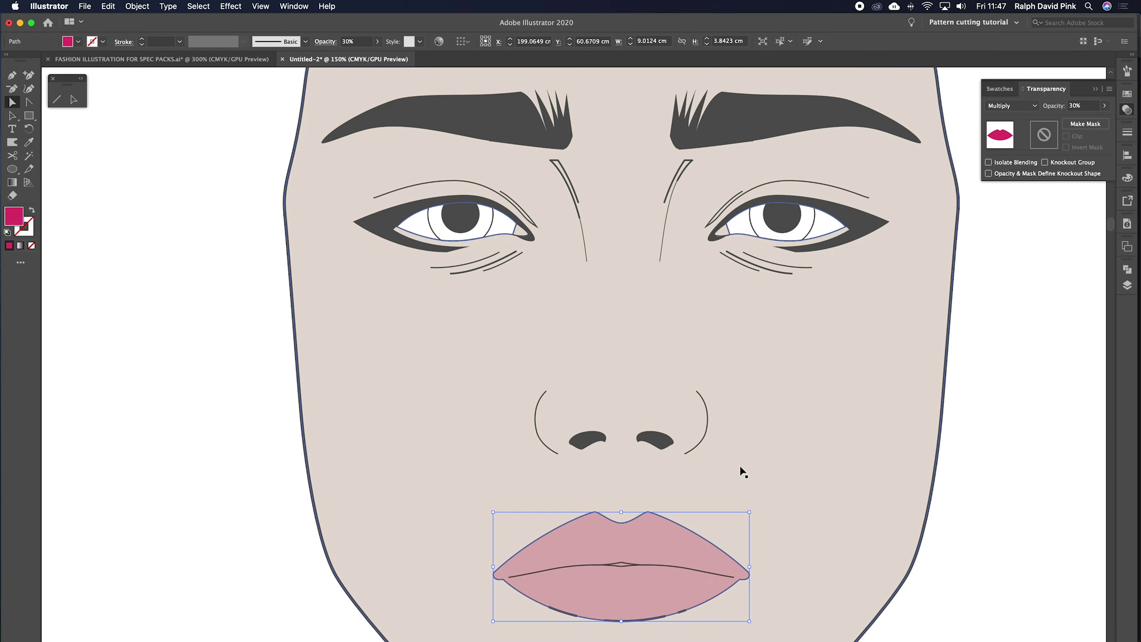
{"action": "left_click", "coordinate": [968, 286]}
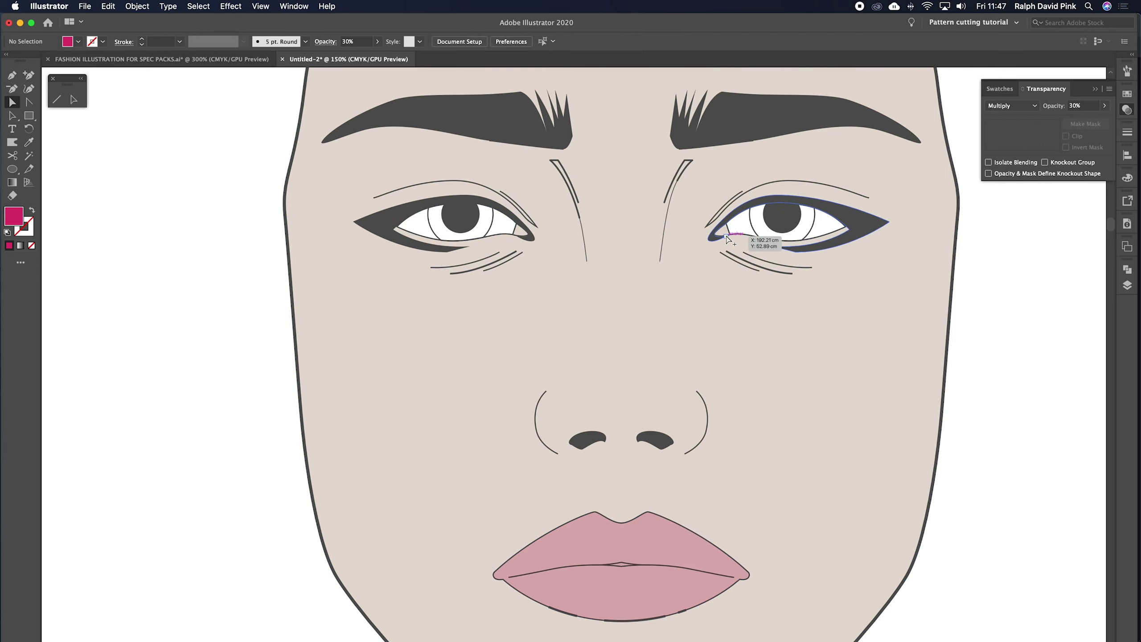
Duplicate the inner corner outlines of both eyes and place the copies exactly over the originals
{"action": "key", "text": "super+plus"}
{"action": "key", "text": "super+plus"}
{"action": "key", "text": "super+plus"}
{"action": "left_click_drag", "start_coordinate": [867, 200], "coordinate": [642, 554]}
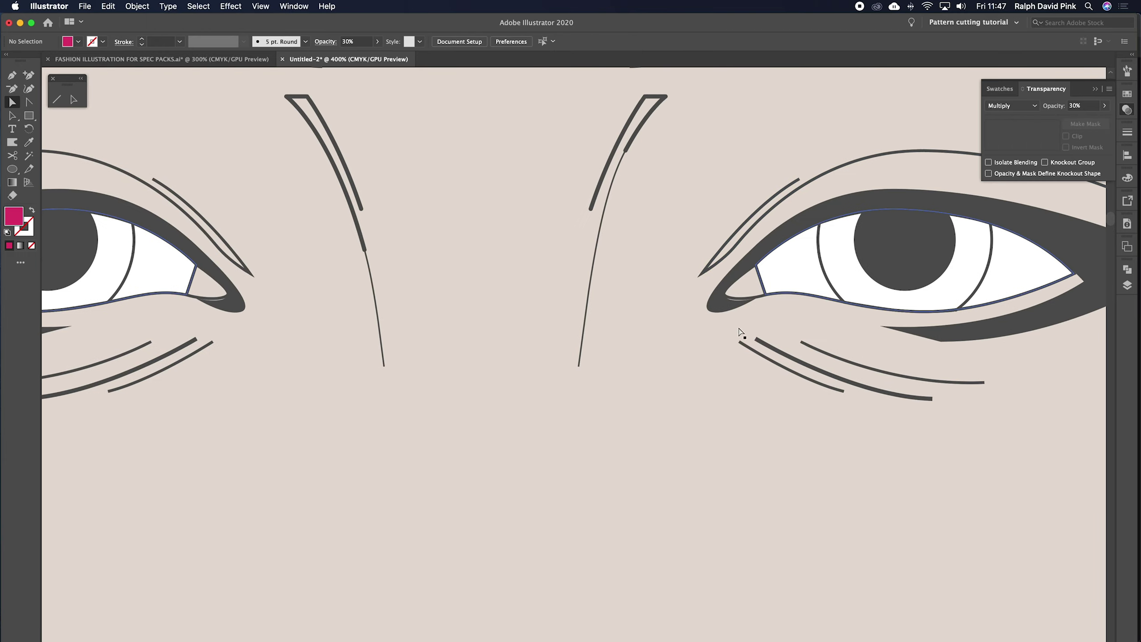
{"action": "left_click", "coordinate": [762, 301]}
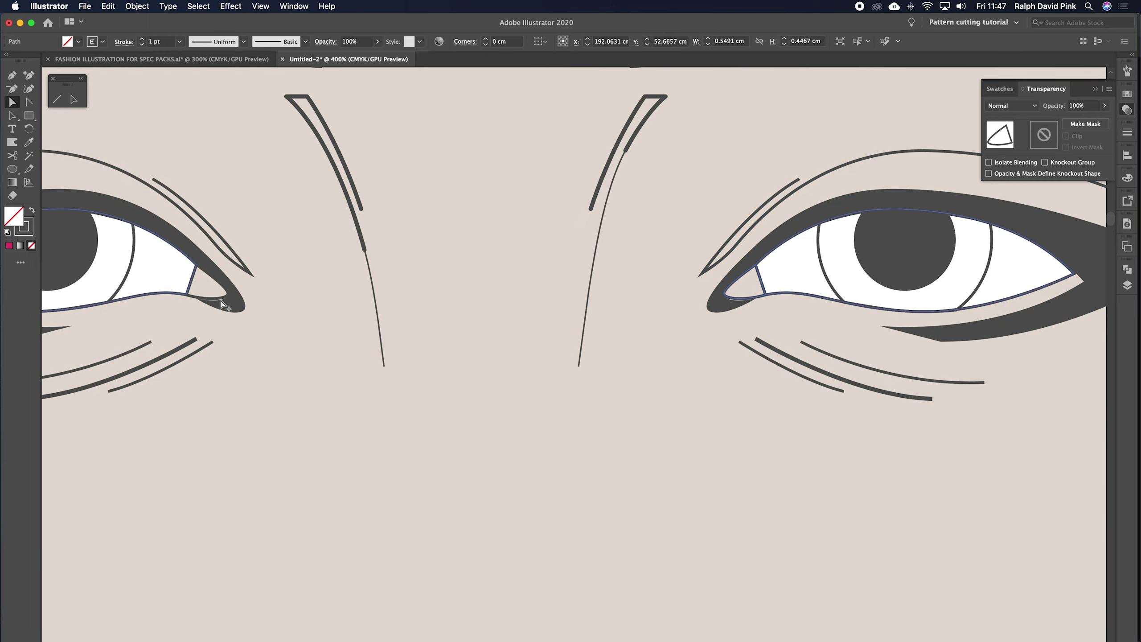
{"action": "left_click", "coordinate": [196, 300], "text": "shift"}
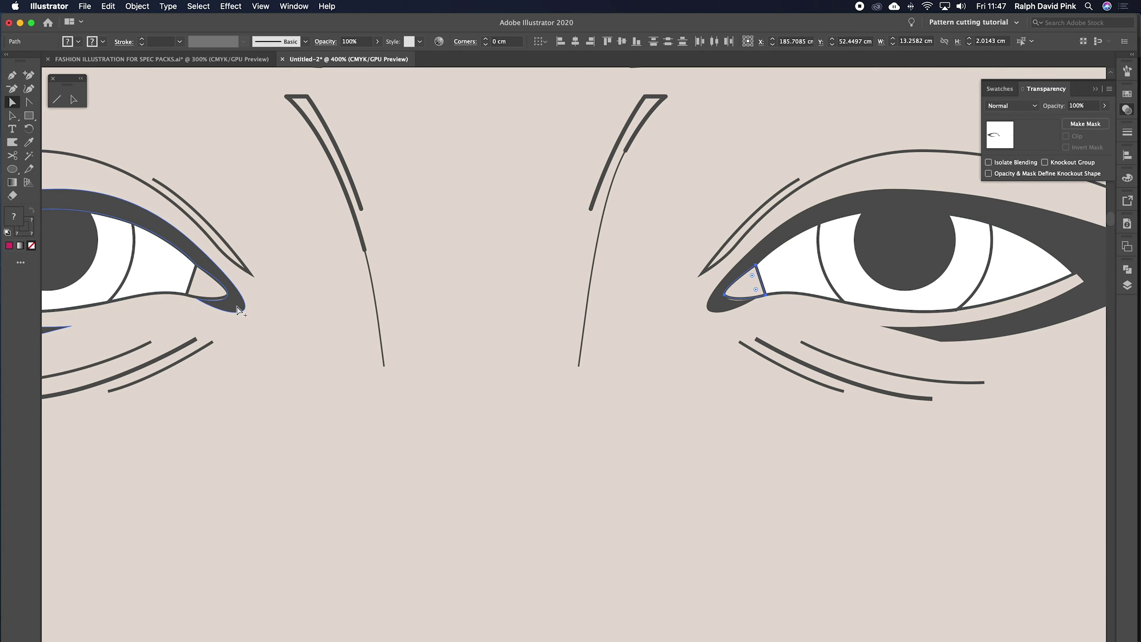
{"action": "left_click", "coordinate": [193, 298]}
{"action": "key", "text": "super+c"}
{"action": "key", "text": "super+v"}
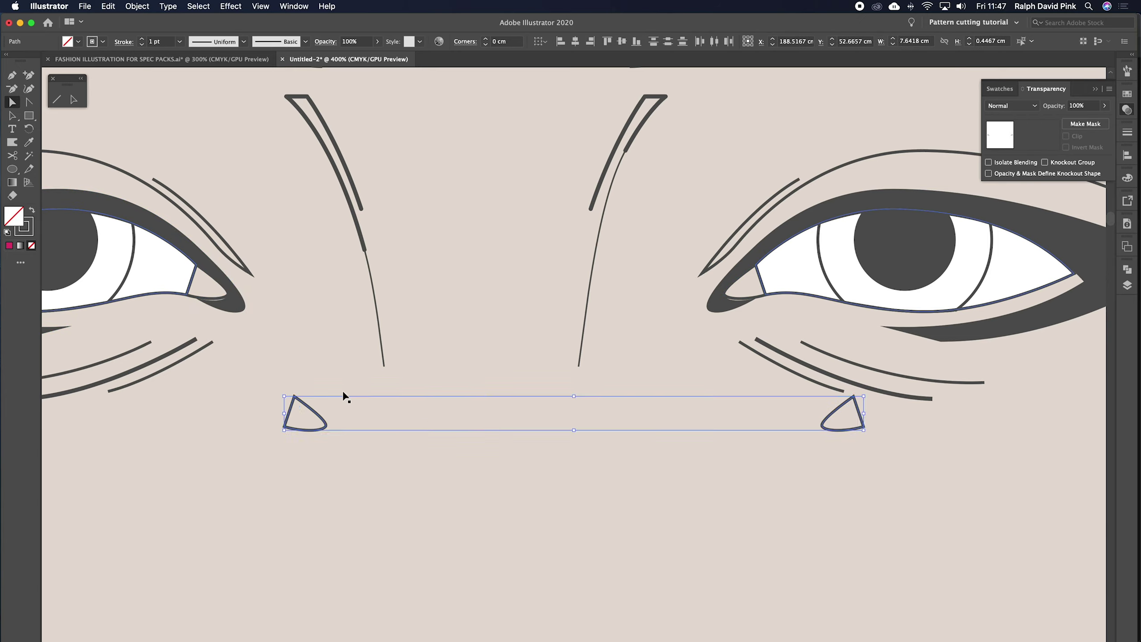
{"action": "left_click_drag", "start_coordinate": [826, 418], "coordinate": [733, 291]}
Try the lips' translucent pink fill on the copied inner eye corners with the Eyedropper, and undo it
{"action": "key", "text": "super+minus"}
{"action": "key", "text": "super+minus"}
{"action": "key", "text": "super+minus"}
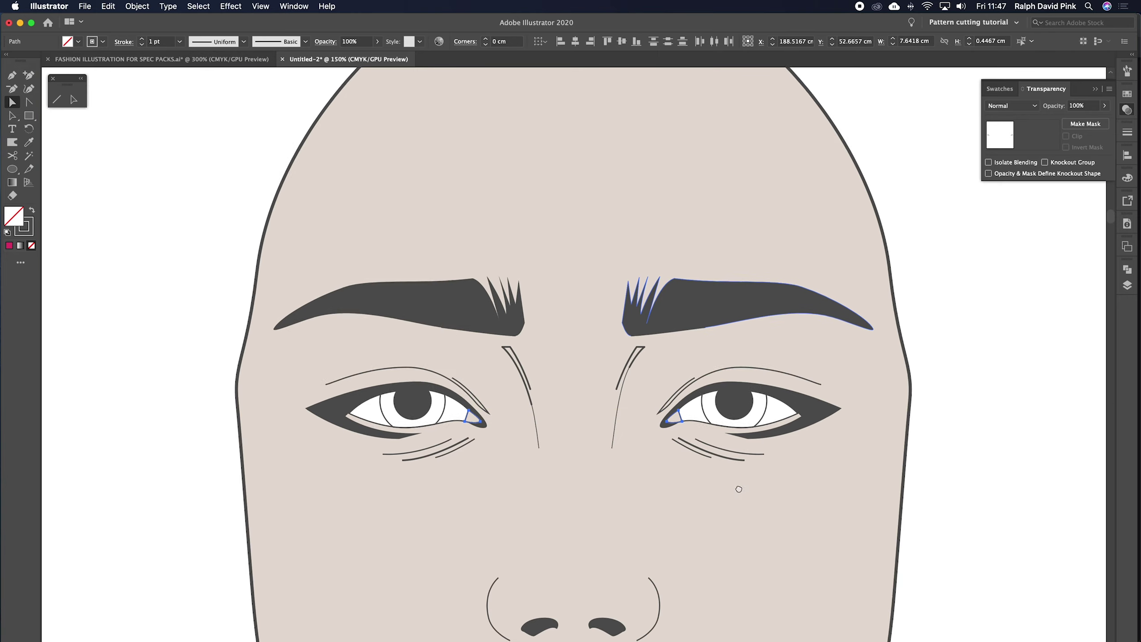
{"action": "left_click", "coordinate": [29, 143]}
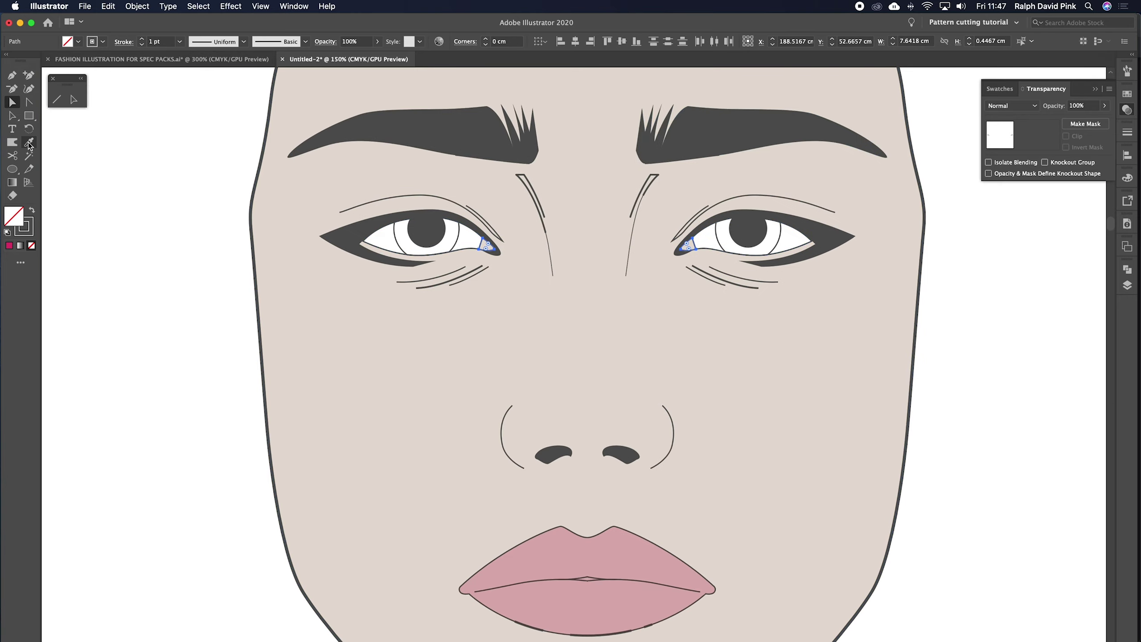
{"action": "left_click", "coordinate": [544, 563]}
{"action": "key", "text": "v"}
{"action": "left_click", "coordinate": [953, 355]}
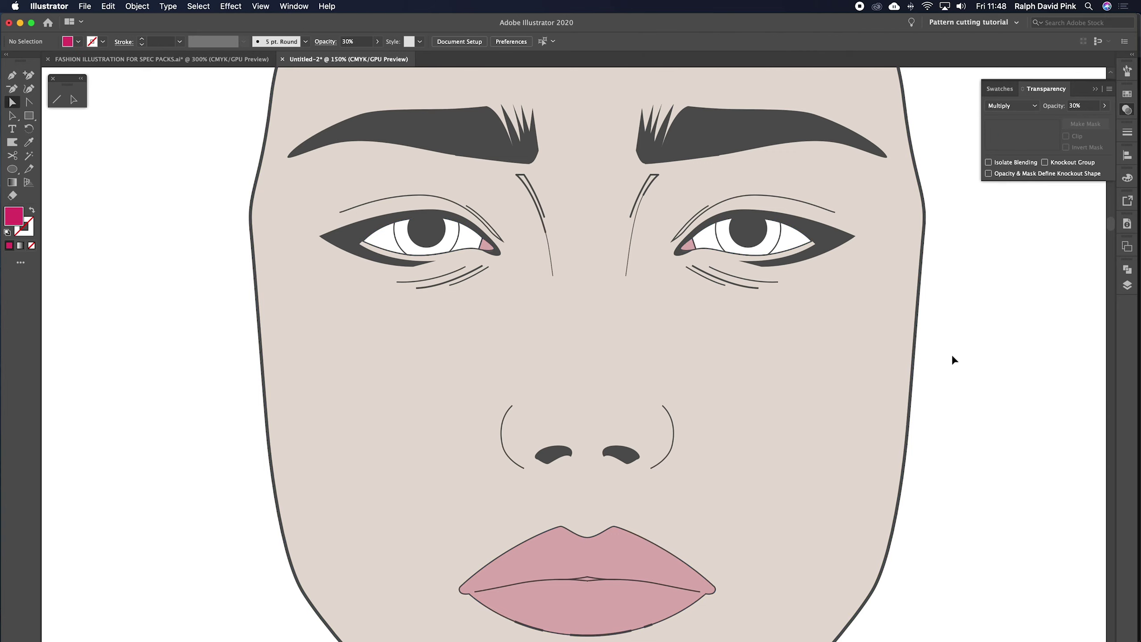
{"action": "key", "text": "super+minus"}
{"action": "key", "text": "super+minus"}
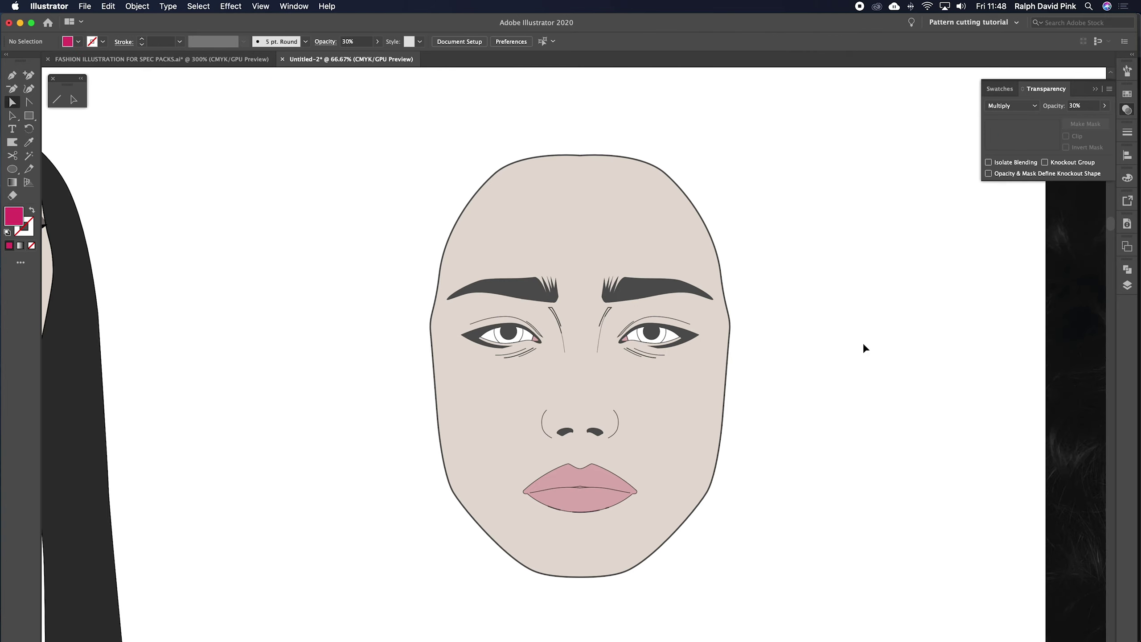
{"action": "key", "text": "super+plus"}
{"action": "key", "text": "super+z"}
Try the eyeliner's dark grey fill on the copied inner eye corners with the Eyedropper, and undo it
{"action": "key", "text": "i"}
{"action": "left_click", "coordinate": [830, 239]}
{"action": "key", "text": "v"}
{"action": "left_click", "coordinate": [964, 300]}
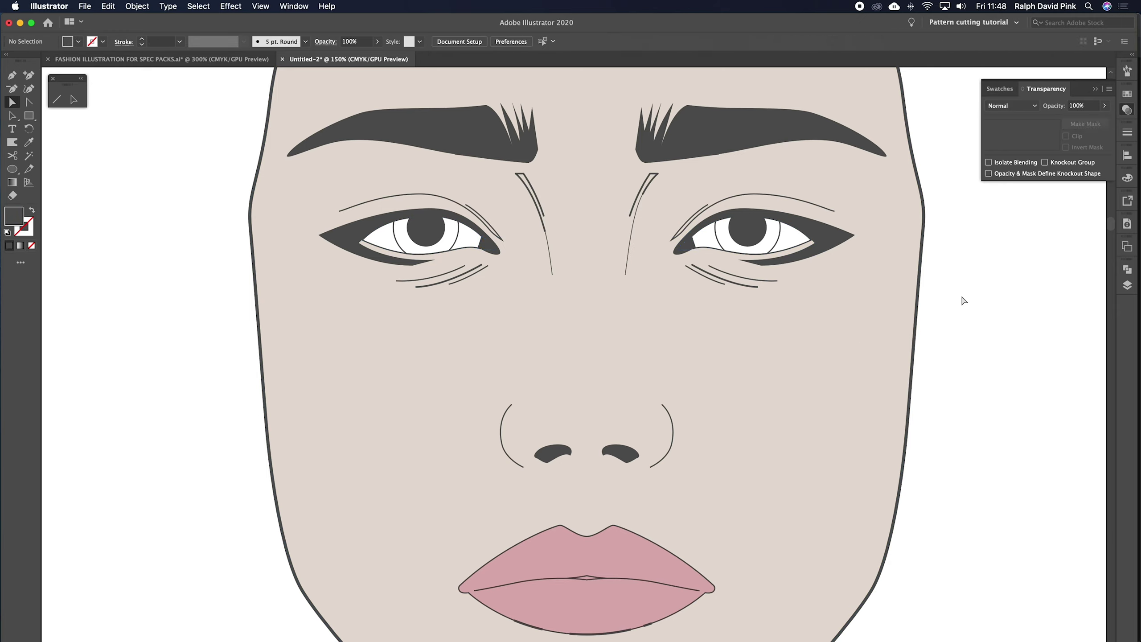
{"action": "key", "text": "super+z"}
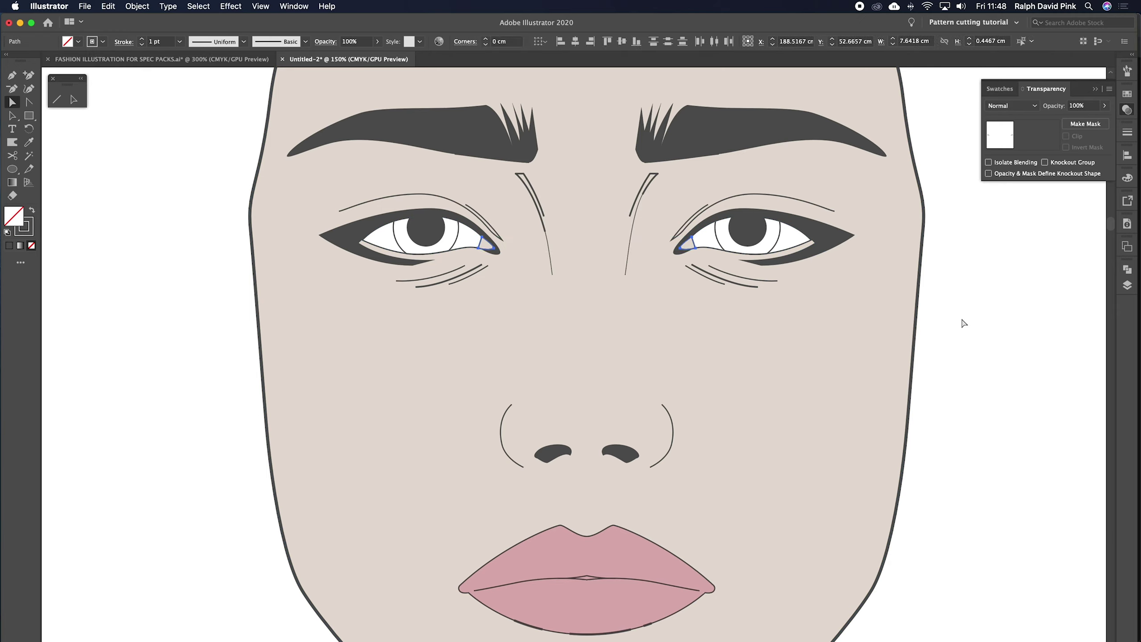
{"action": "left_click", "coordinate": [963, 321]}
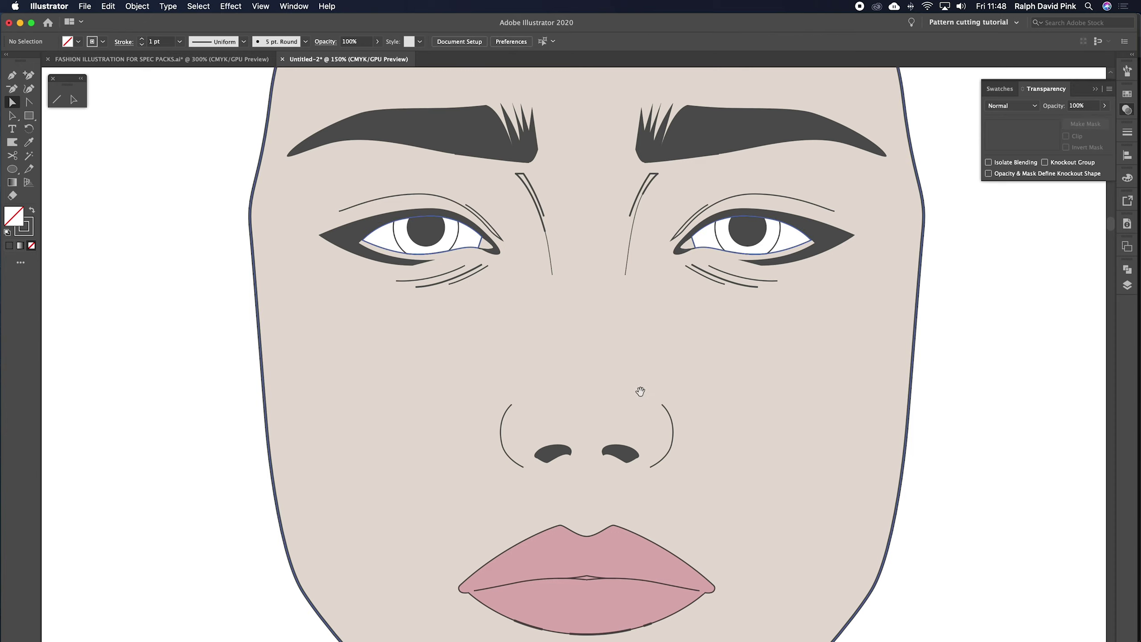
Duplicate the iris outlines of both eyes and place the copies exactly over the originals
{"action": "scroll", "coordinate": [642, 389], "scroll_direction": "down", "scroll_amount": 2}
{"action": "key", "text": "super+minus"}
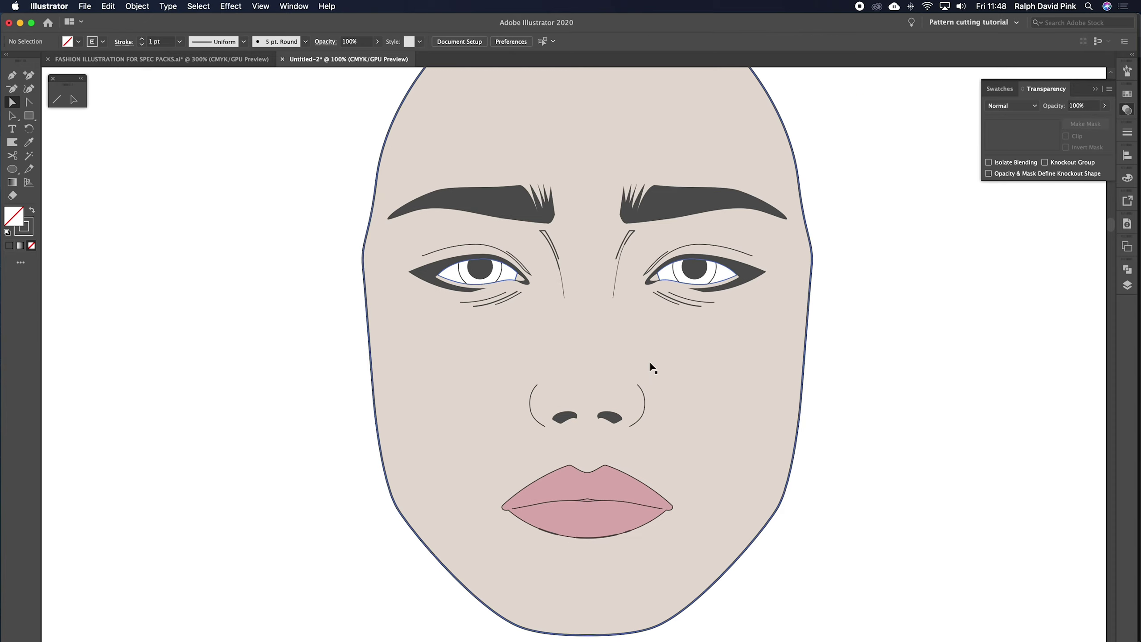
{"action": "key", "text": "super+equal"}
{"action": "key", "text": "super+equal"}
{"action": "left_click_drag", "start_coordinate": [690, 322], "coordinate": [638, 485]}
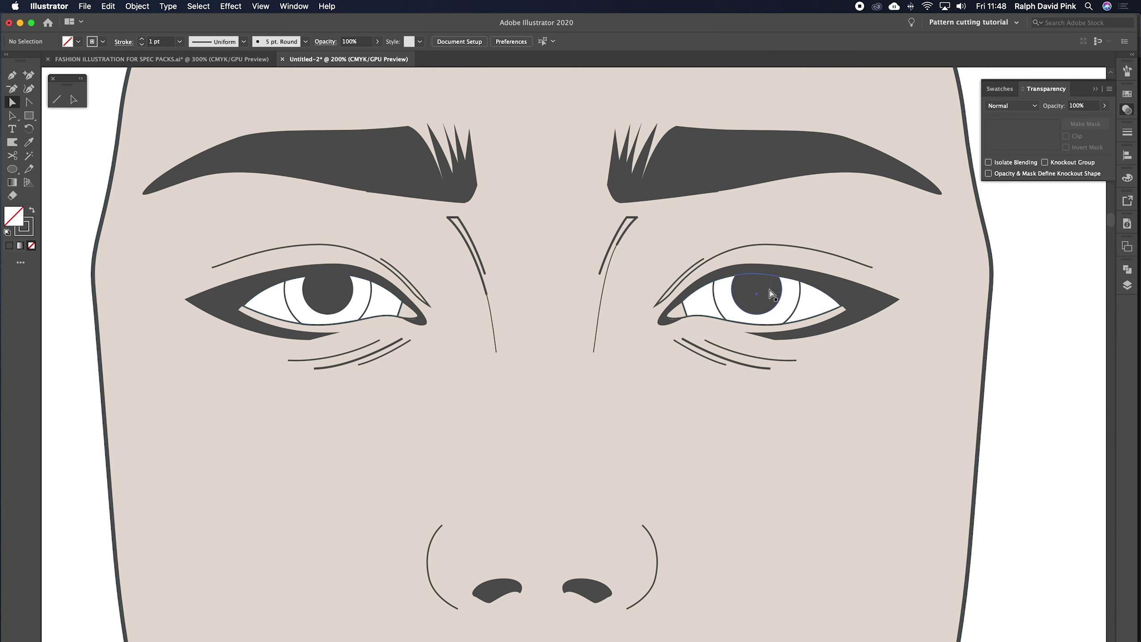
{"action": "key", "text": "a"}
{"action": "left_click", "coordinate": [802, 307]}
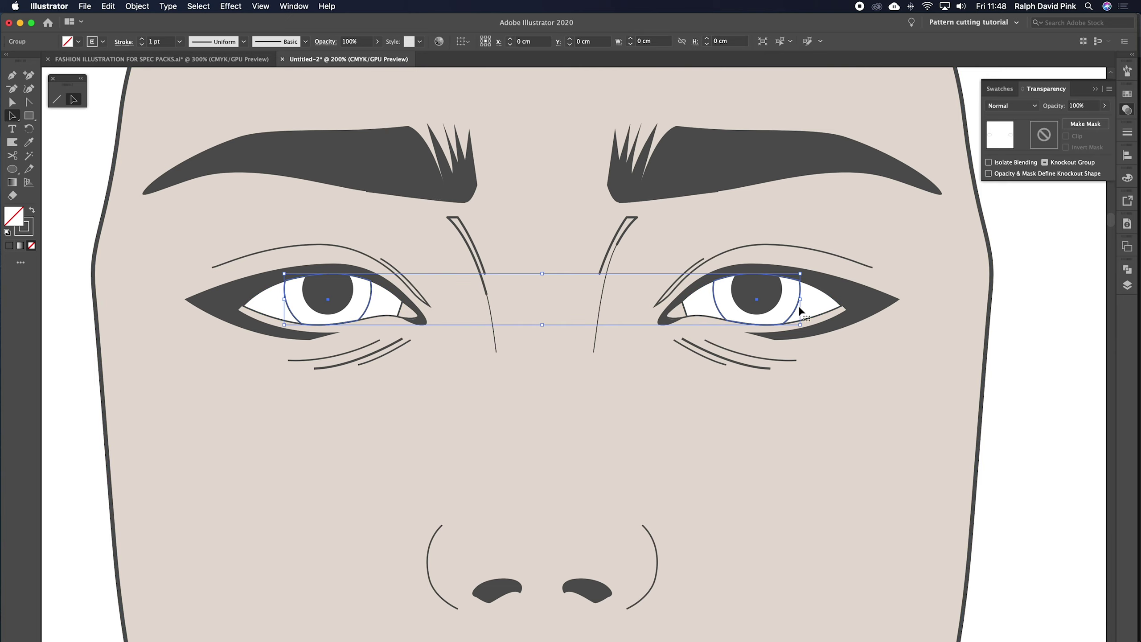
{"action": "left_click", "coordinate": [103, 6]}
{"action": "mouse_move", "coordinate": [135, 8]}
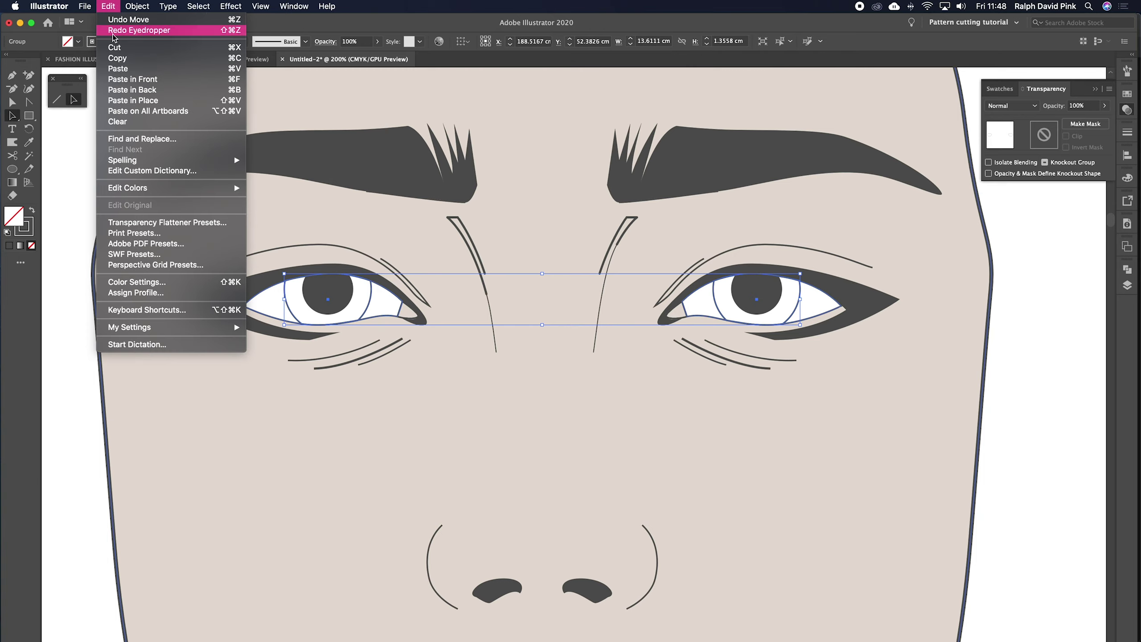
{"action": "left_click", "coordinate": [135, 60]}
{"action": "key", "text": "super+v"}
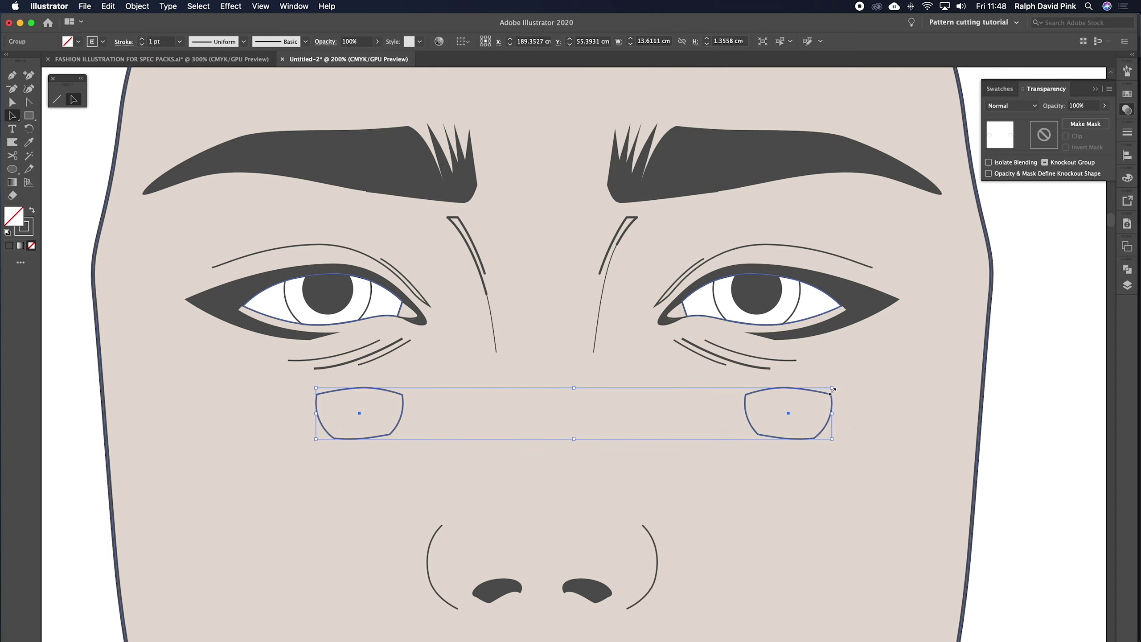
{"action": "left_click_drag", "start_coordinate": [834, 399], "coordinate": [803, 287]}
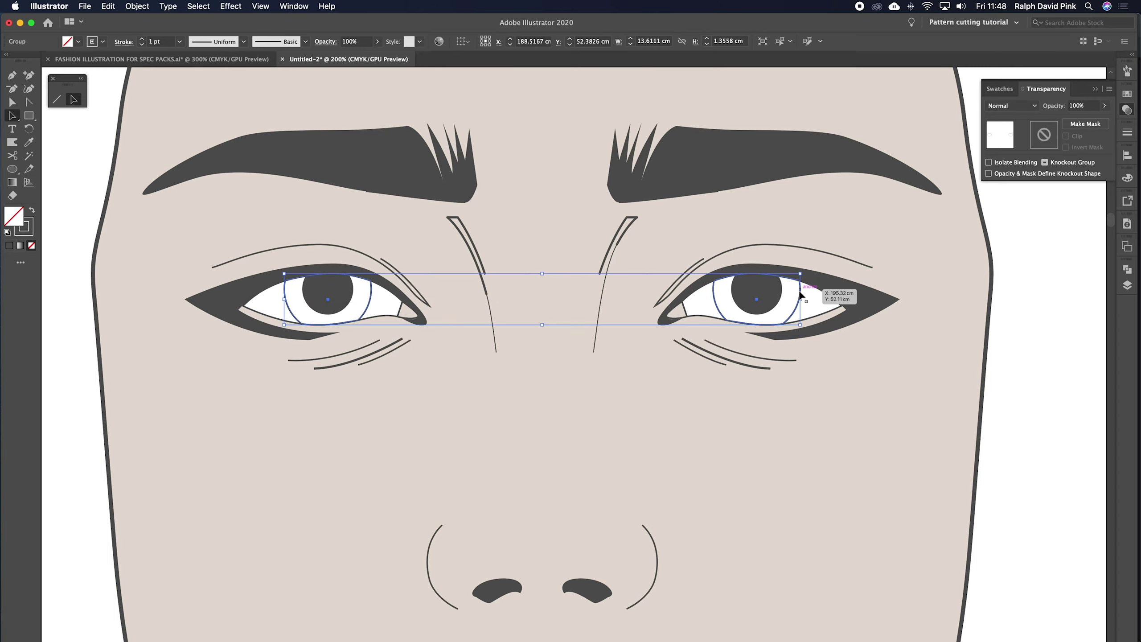
Remove the stroke from the copied irises and fill them with pale teal A9D2D3
{"action": "left_click", "coordinate": [25, 231]}
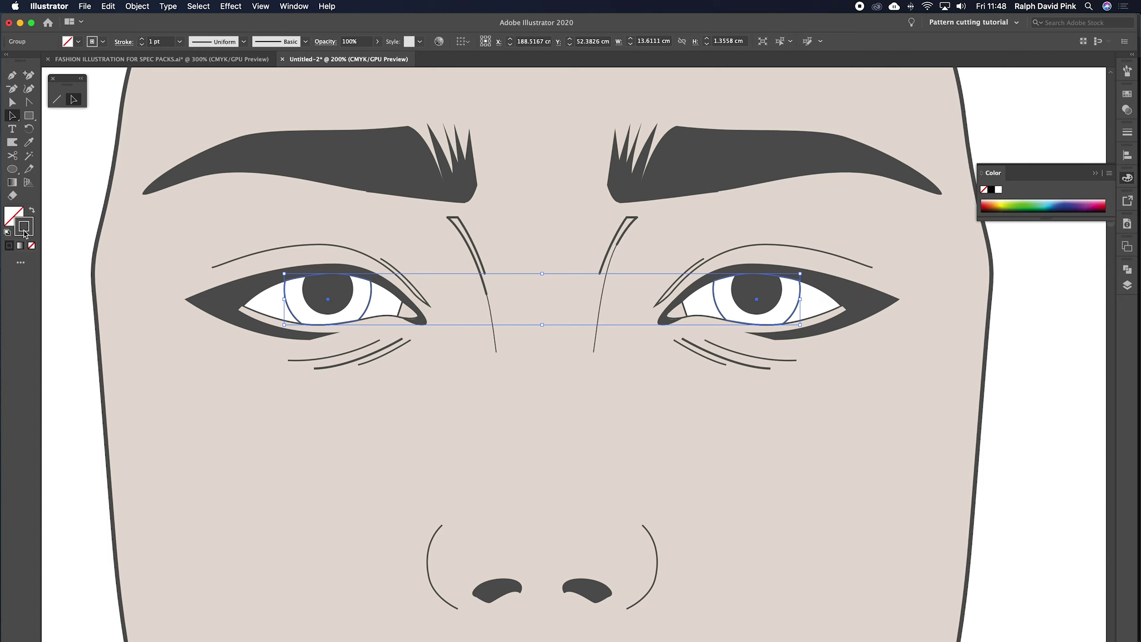
{"action": "left_click", "coordinate": [32, 247]}
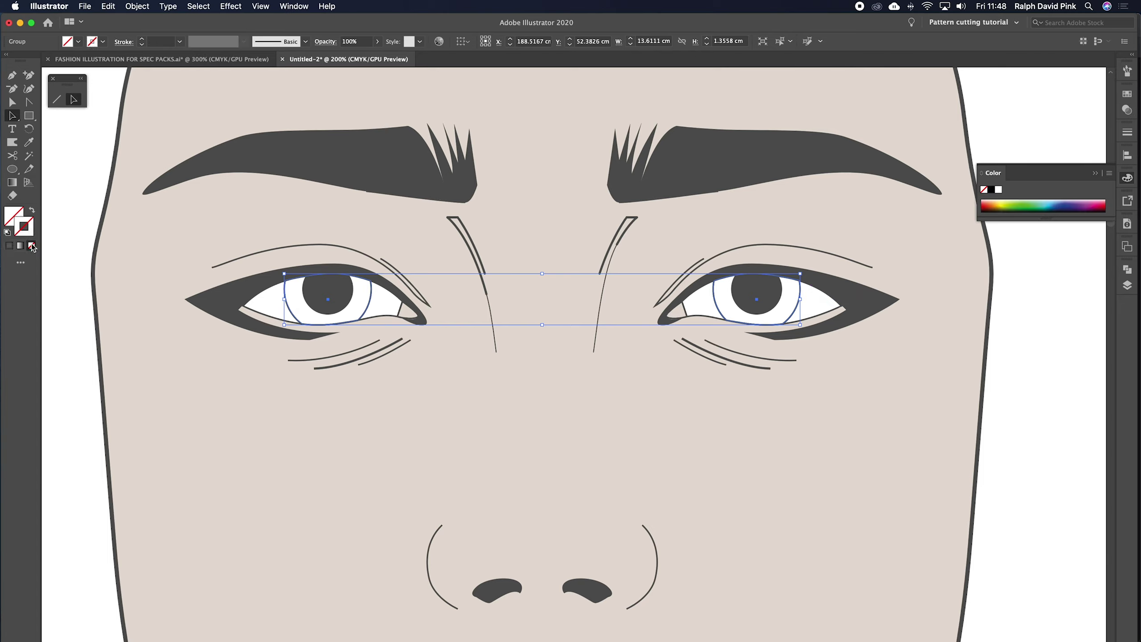
{"action": "double_click", "coordinate": [18, 214]}
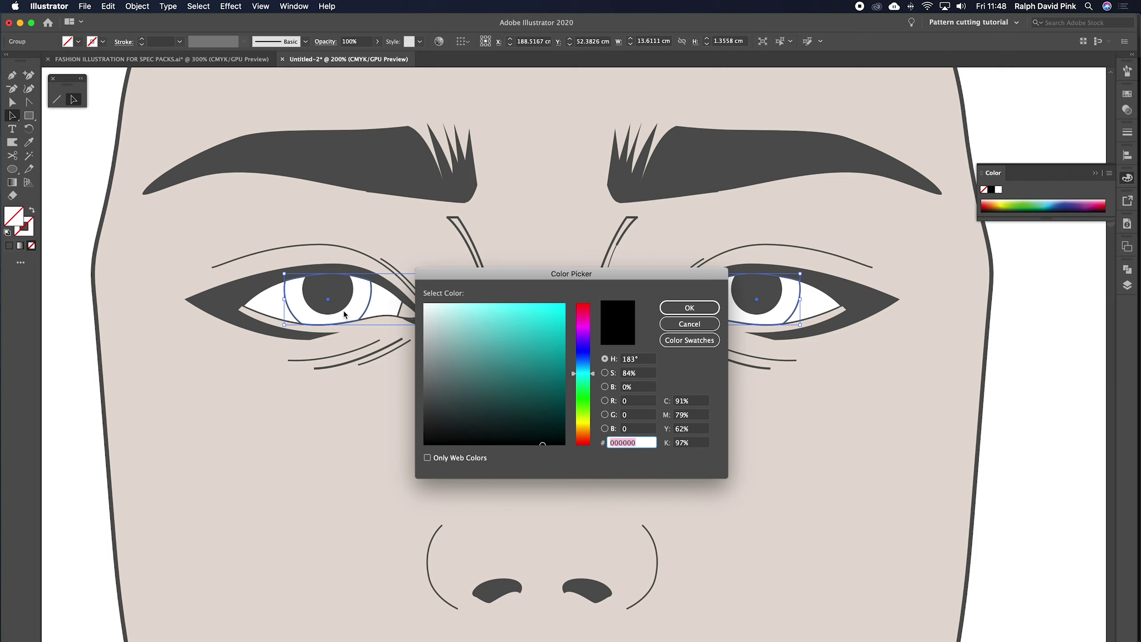
{"action": "left_click", "coordinate": [452, 327]}
{"action": "left_click", "coordinate": [672, 309]}
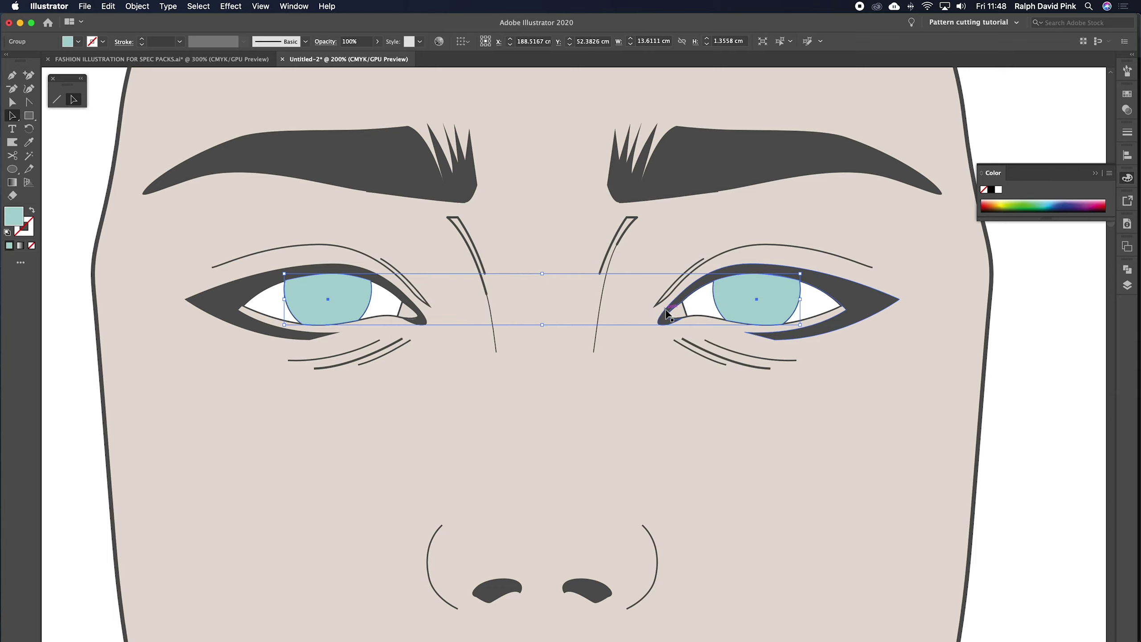
Set the iris fill's blending mode to Multiply and its opacity to 71%
{"action": "left_click", "coordinate": [1128, 110]}
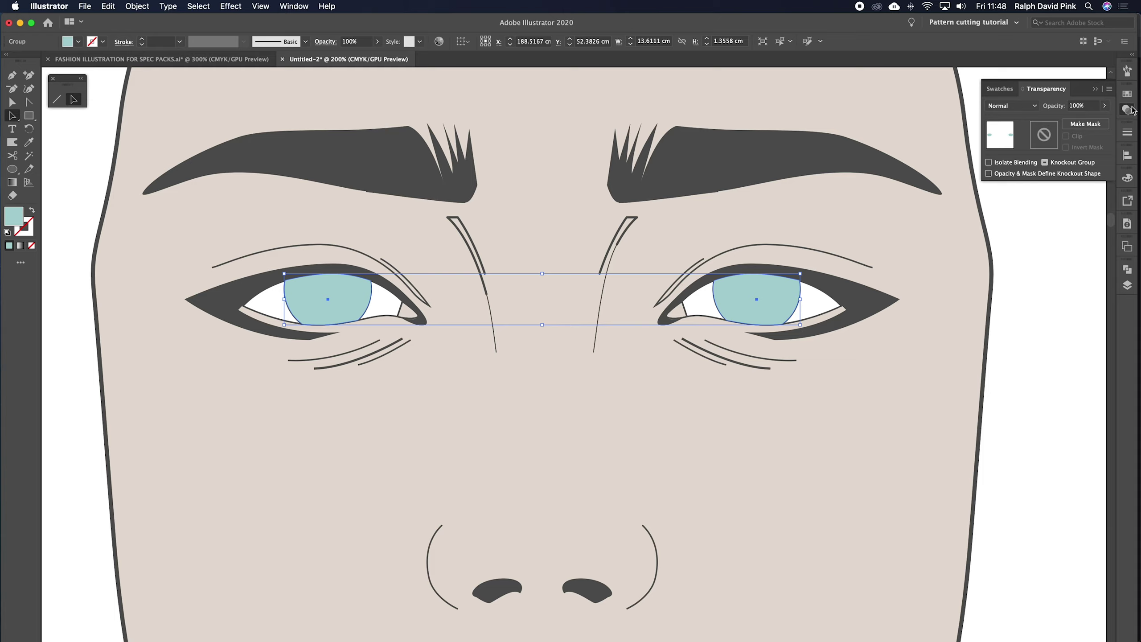
{"action": "left_click", "coordinate": [1035, 107]}
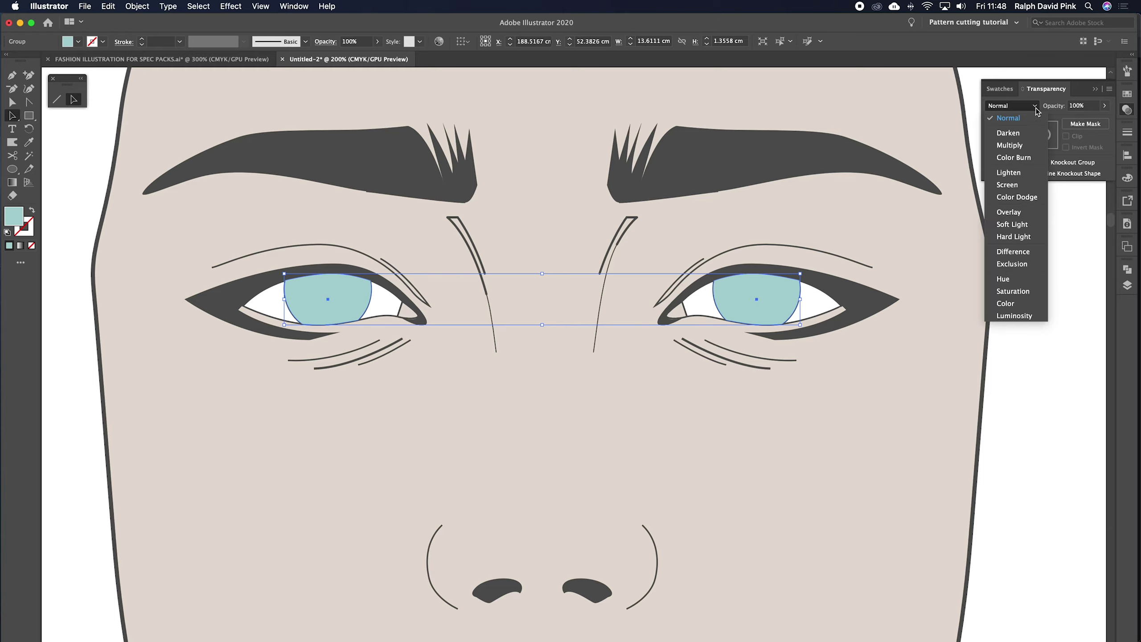
{"action": "left_click", "coordinate": [1011, 145]}
{"action": "left_click", "coordinate": [1105, 106]}
{"action": "mouse_move", "coordinate": [1105, 120]}
{"action": "left_mouse_down"}
{"action": "mouse_move", "coordinate": [1079, 126]}
{"action": "mouse_move", "coordinate": [1091, 121]}
{"action": "left_mouse_up"}
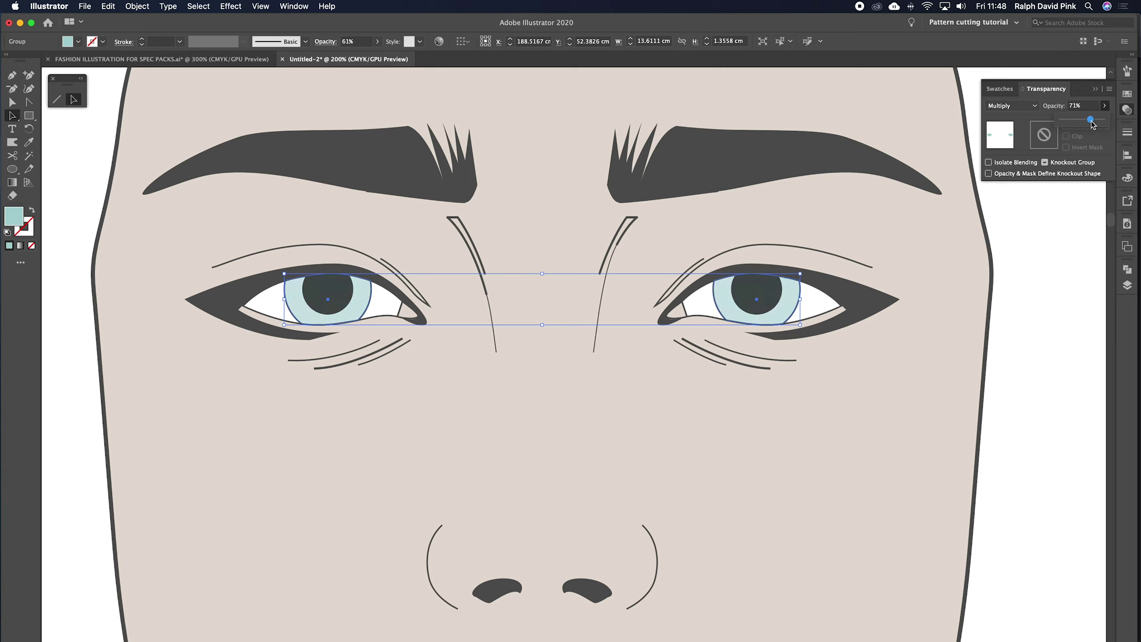
Change the iris fill to a darker grey-blue, lower its opacity slightly and clear the selection
{"action": "double_click", "coordinate": [16, 218]}
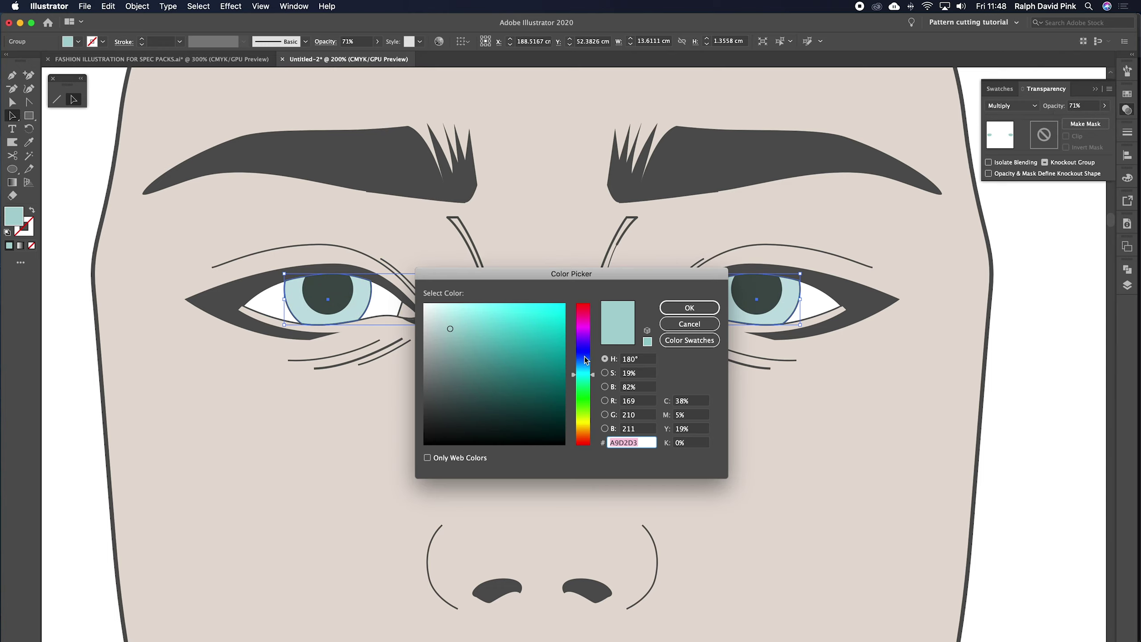
{"action": "left_click_drag", "start_coordinate": [592, 375], "coordinate": [592, 367]}
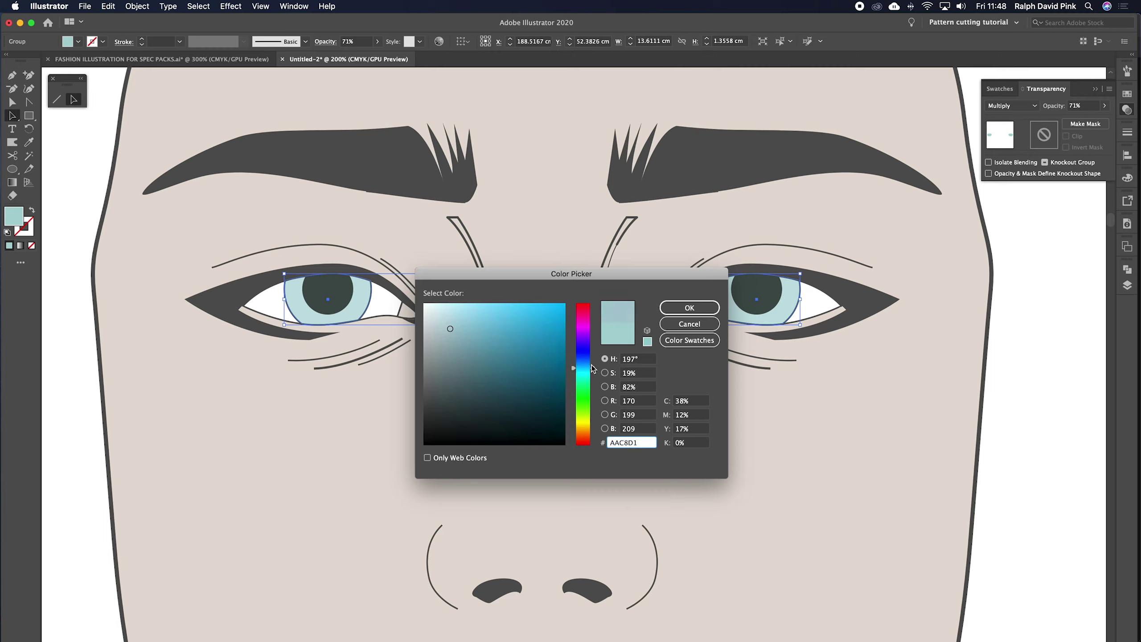
{"action": "left_click", "coordinate": [475, 355]}
{"action": "left_click", "coordinate": [683, 308]}
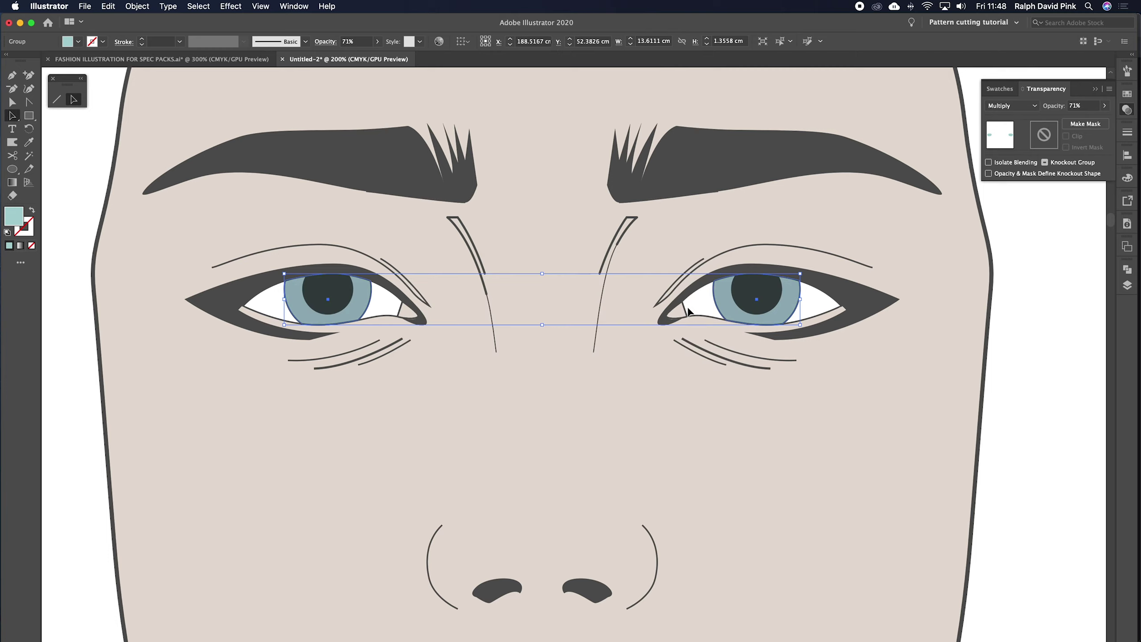
{"action": "left_click", "coordinate": [1105, 105]}
{"action": "left_click_drag", "start_coordinate": [1092, 119], "coordinate": [1083, 122]}
{"action": "left_click", "coordinate": [1031, 241]}
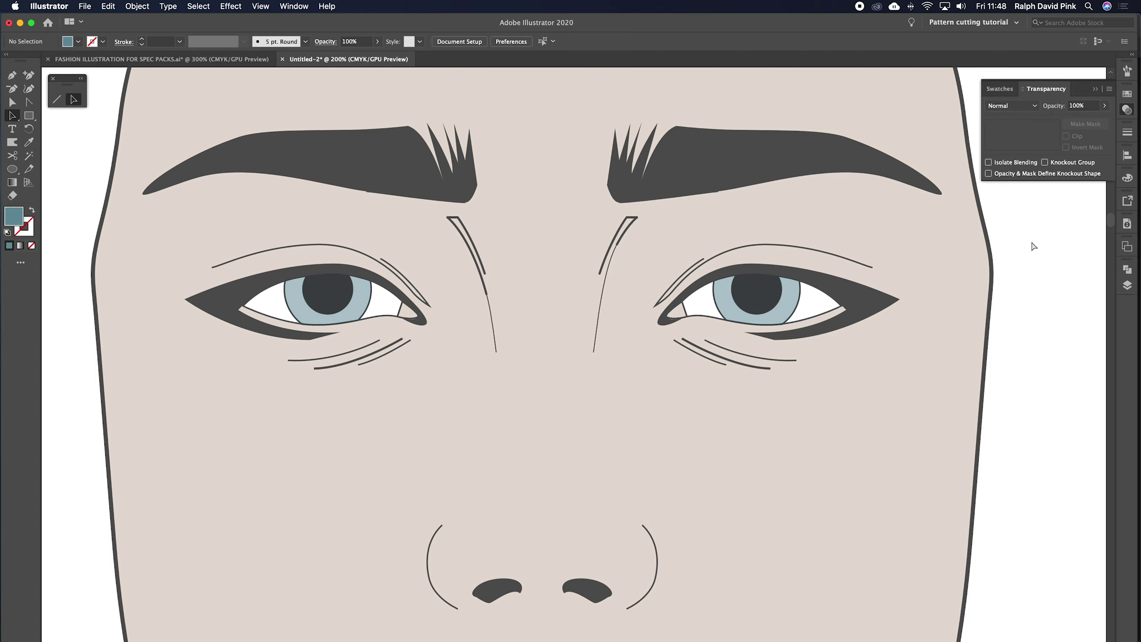
Examine the coloured face as a whole beside the finished heads and the freckled woman's reference photo
{"action": "key", "text": "super+0"}
{"action": "left_click_drag", "start_coordinate": [890, 288], "coordinate": [925, 229]}
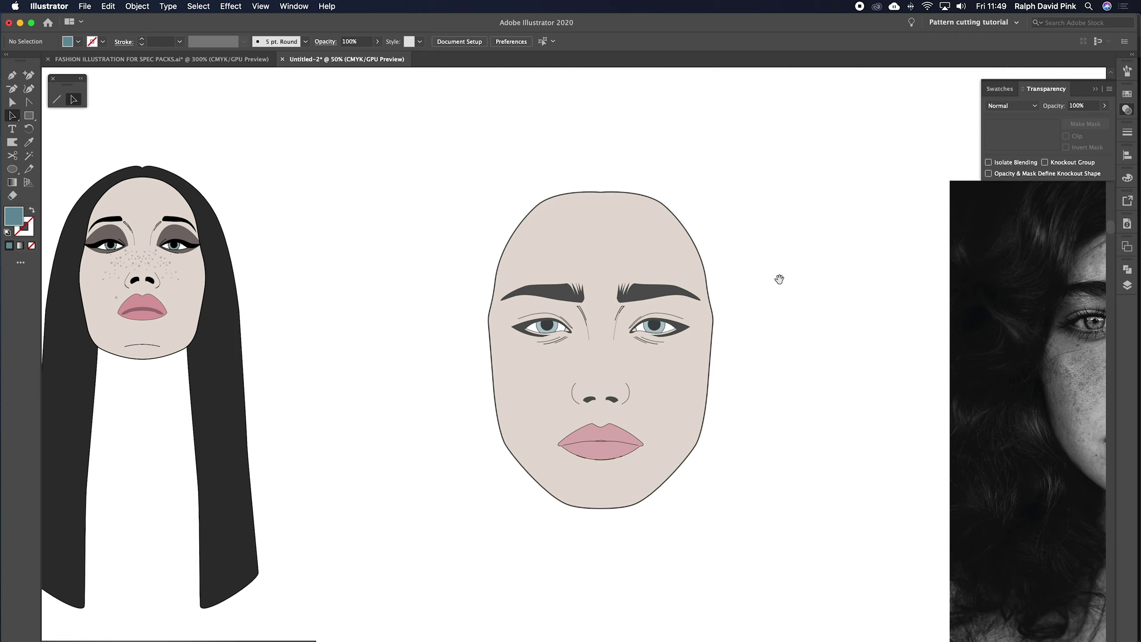
{"action": "scroll", "coordinate": [804, 270], "scroll_direction": "down", "scroll_amount": 1}
{"action": "scroll", "coordinate": [813, 270], "scroll_direction": "left", "scroll_amount": 2}
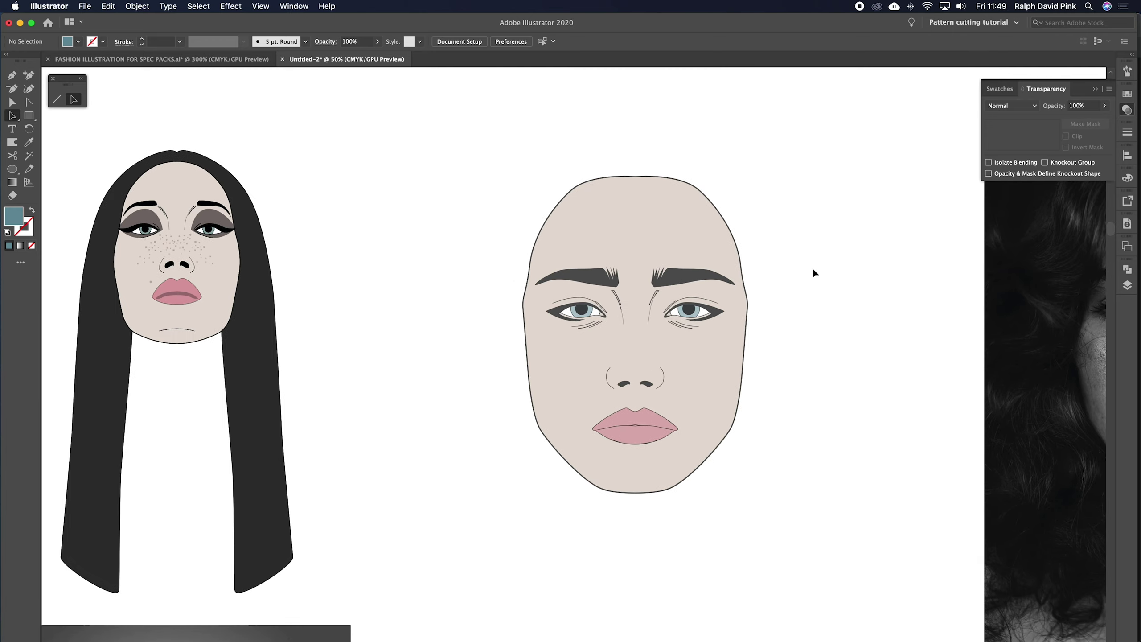
{"action": "left_click", "coordinate": [851, 232]}
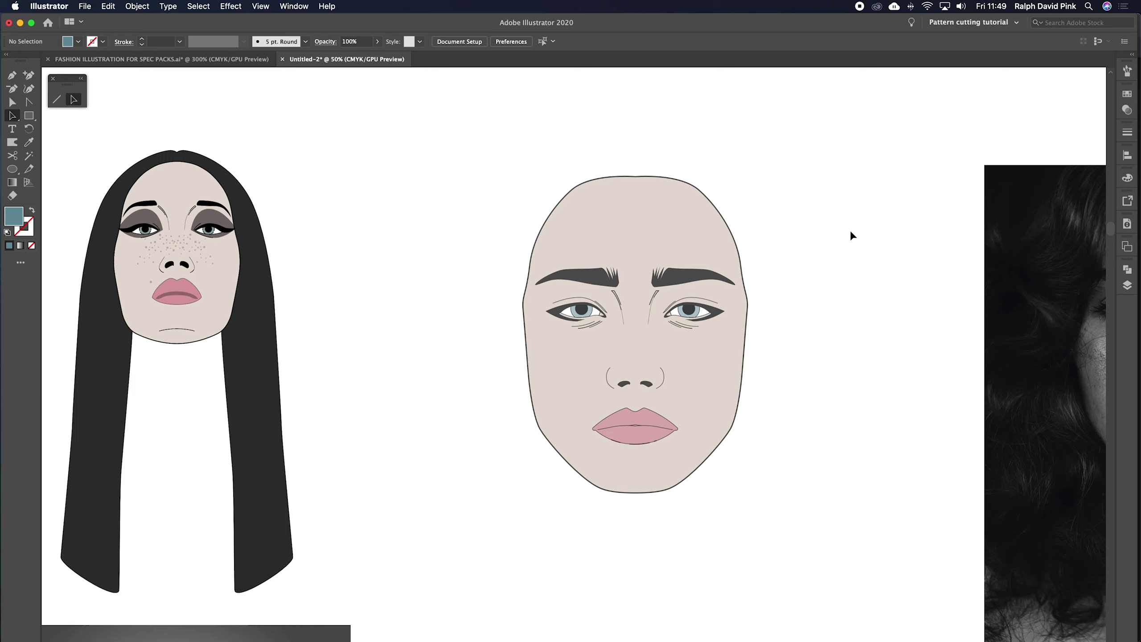
{"action": "key", "text": "super+equal"}
{"action": "scroll", "coordinate": [859, 243], "scroll_direction": "up", "scroll_amount": 1}
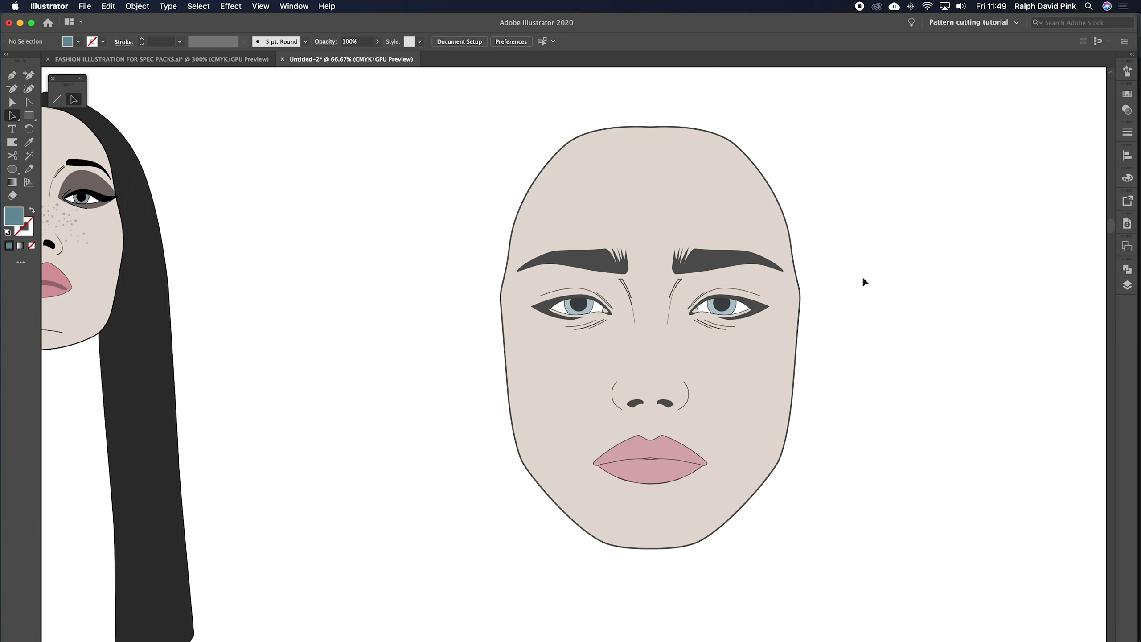
{"action": "key", "text": "super+minus"}
{"action": "key", "text": "super+minus"}
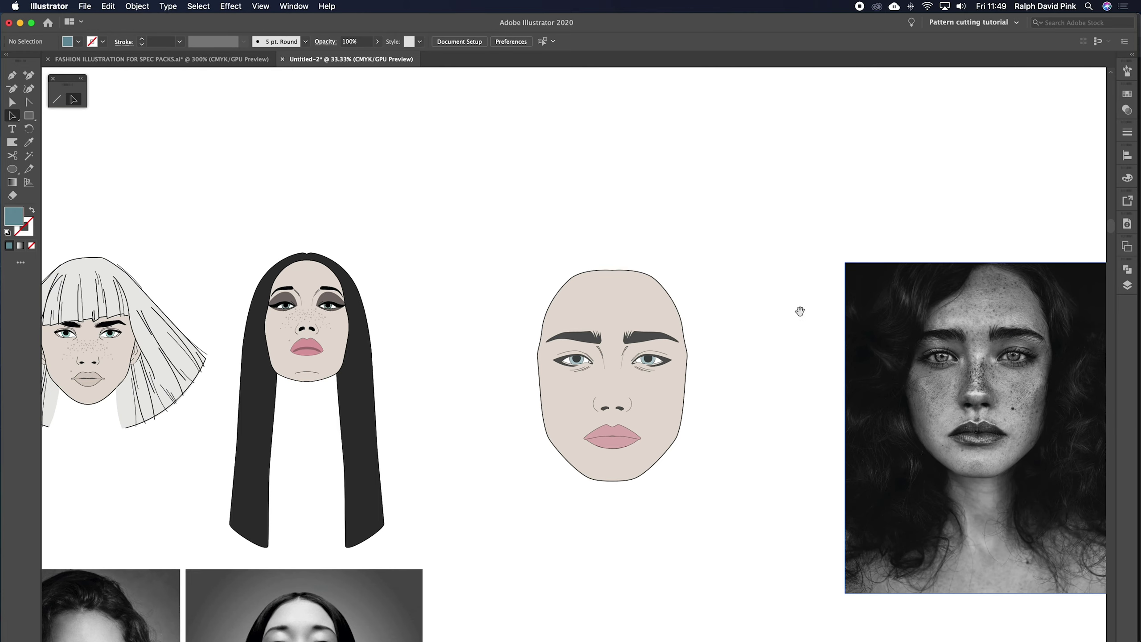
{"action": "left_click_drag", "start_coordinate": [799, 311], "coordinate": [871, 293]}
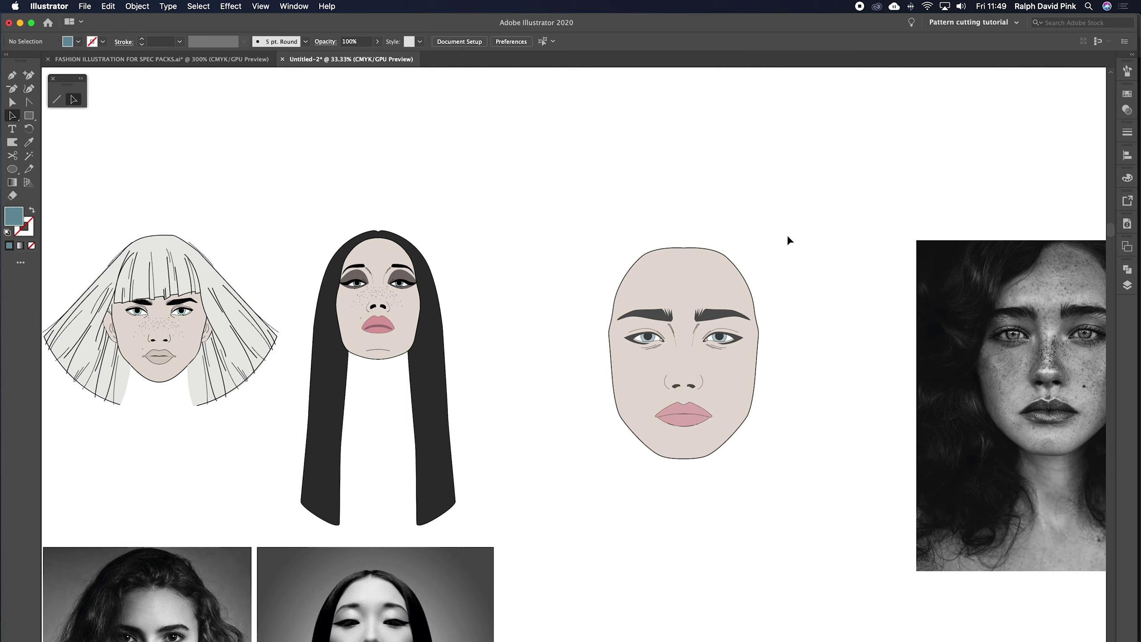
Move the long black-haired head towards the new face and undo the move
{"action": "left_click_drag", "start_coordinate": [383, 325], "coordinate": [512, 322]}
{"action": "key", "text": "Delete"}
{"action": "key", "text": "super+z"}
{"action": "left_click", "coordinate": [332, 246]}
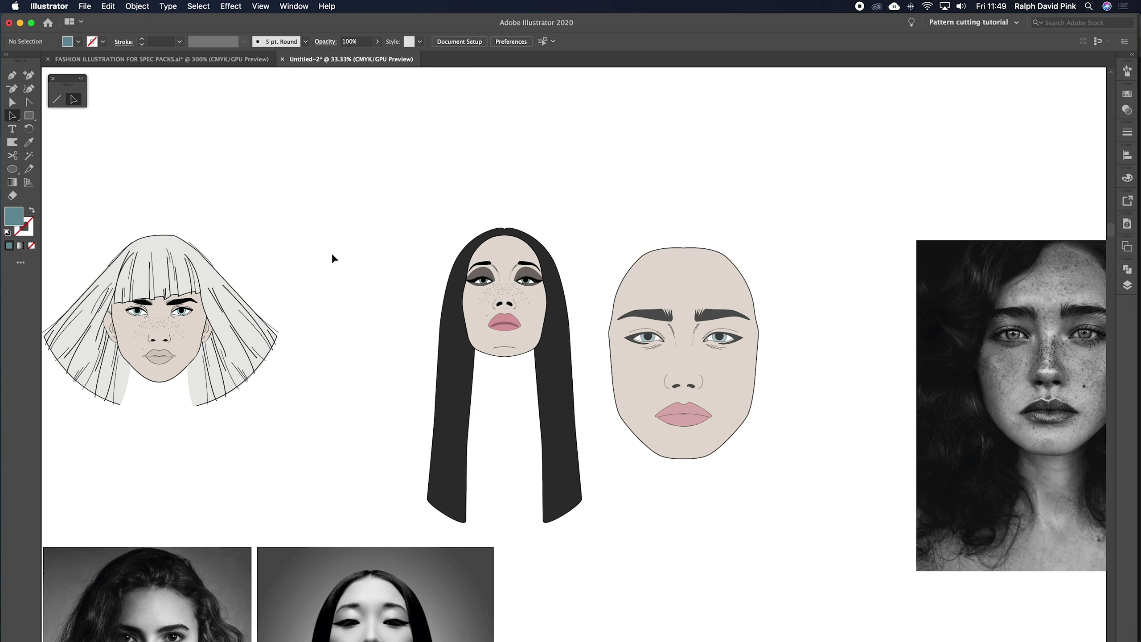
{"action": "key", "text": "super+z"}
Move the skin-coloured face shape away from the face outline and undo the move
{"action": "scroll", "coordinate": [278, 255], "scroll_direction": "left", "scroll_amount": 10}
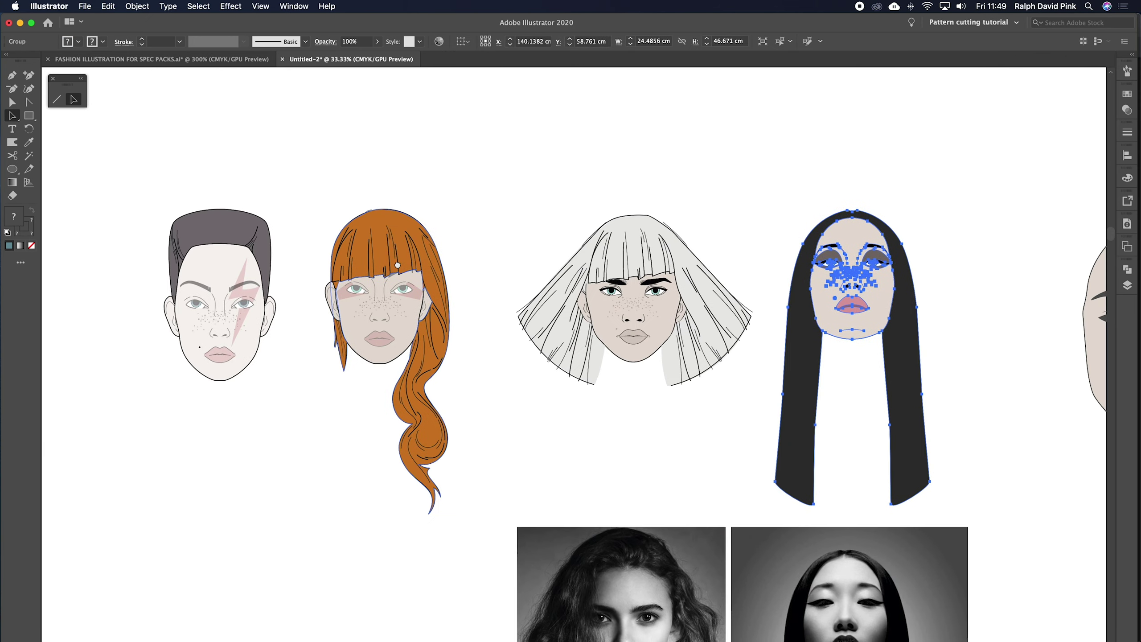
{"action": "scroll", "coordinate": [441, 258], "scroll_direction": "right", "scroll_amount": 10}
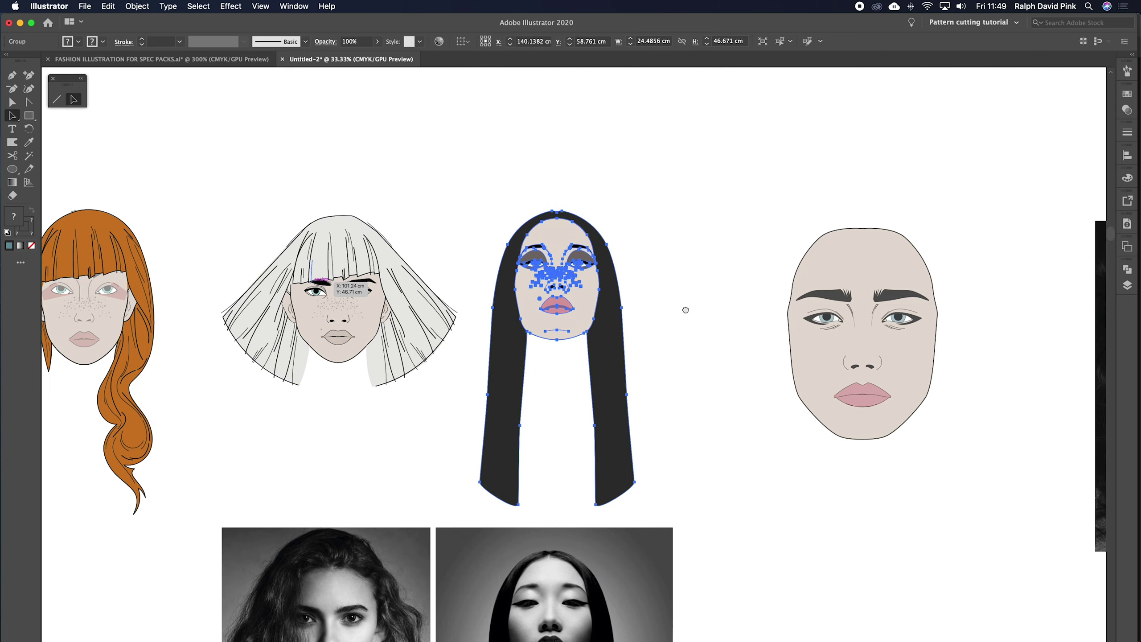
{"action": "scroll", "coordinate": [685, 310], "scroll_direction": "right", "scroll_amount": 8}
{"action": "key", "text": "super+equal"}
{"action": "left_click_drag", "start_coordinate": [896, 287], "coordinate": [208, 294]}
{"action": "left_click", "coordinate": [705, 239]}
{"action": "left_click_drag", "start_coordinate": [601, 243], "coordinate": [825, 194]}
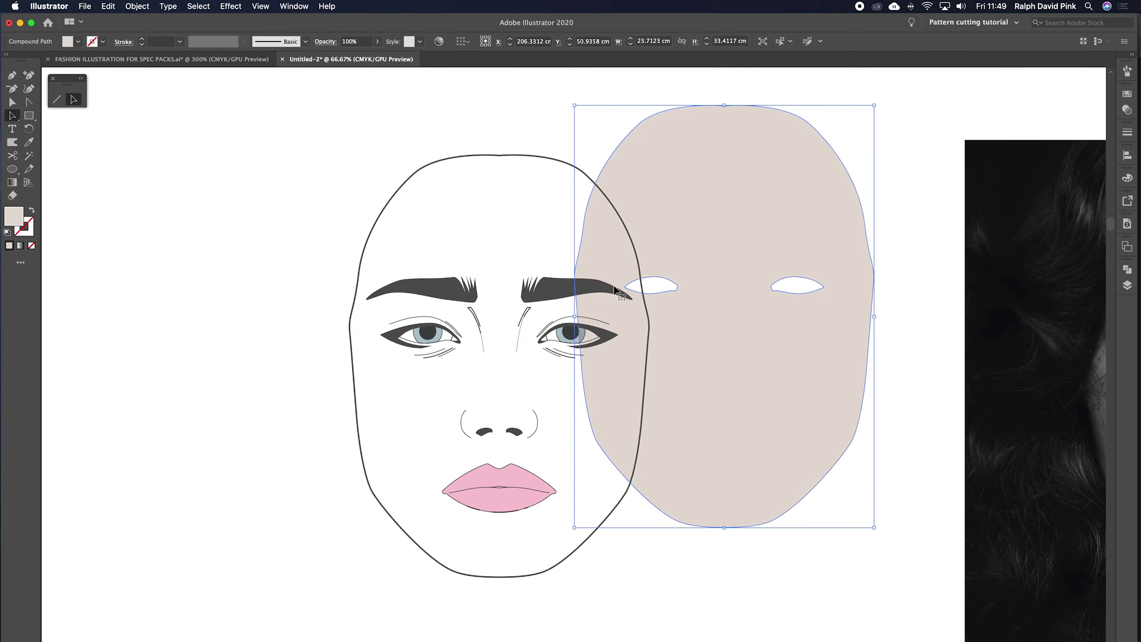
{"action": "key", "text": "a"}
{"action": "key", "text": "v"}
{"action": "key", "text": "super+z"}
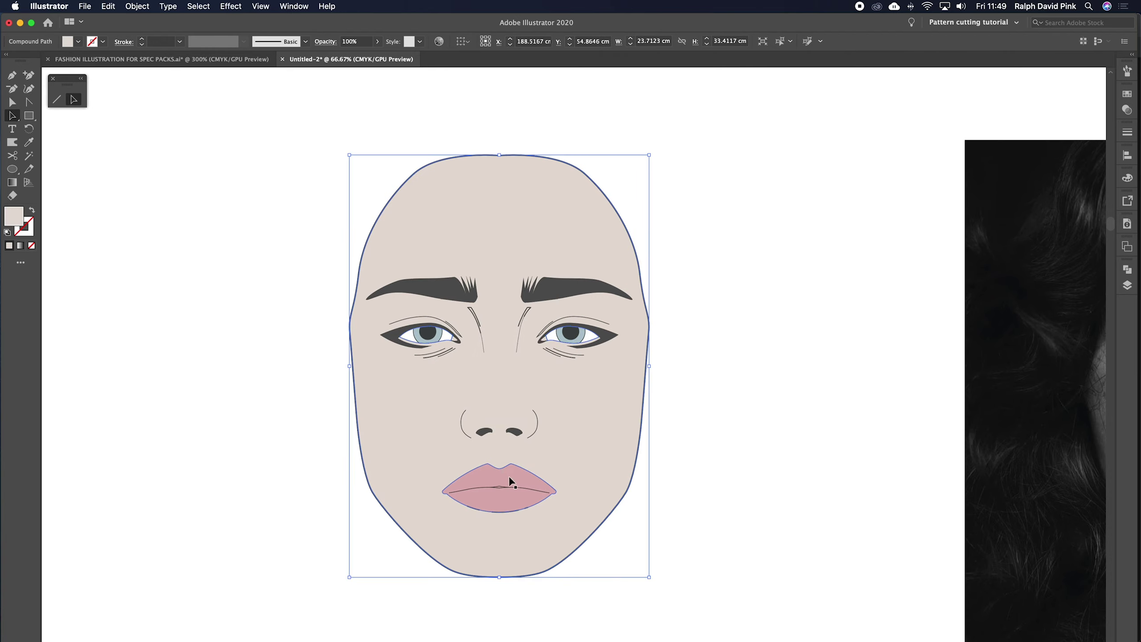
Move the translucent pink lip fill off the face, undo the move and clear the selection
{"action": "left_click_drag", "start_coordinate": [508, 476], "coordinate": [710, 390]}
{"action": "key", "text": "super+z"}
{"action": "left_click", "coordinate": [721, 212]}
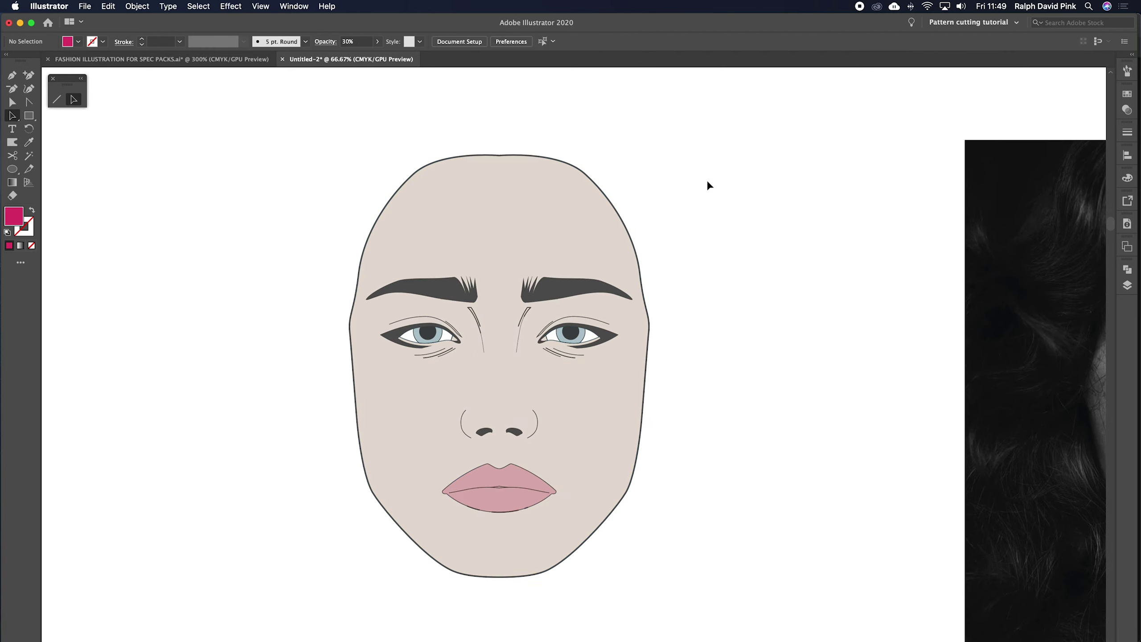
Group all parts of the new face into one object
{"action": "key", "text": "super+minus"}
{"action": "key", "text": "super+minus"}
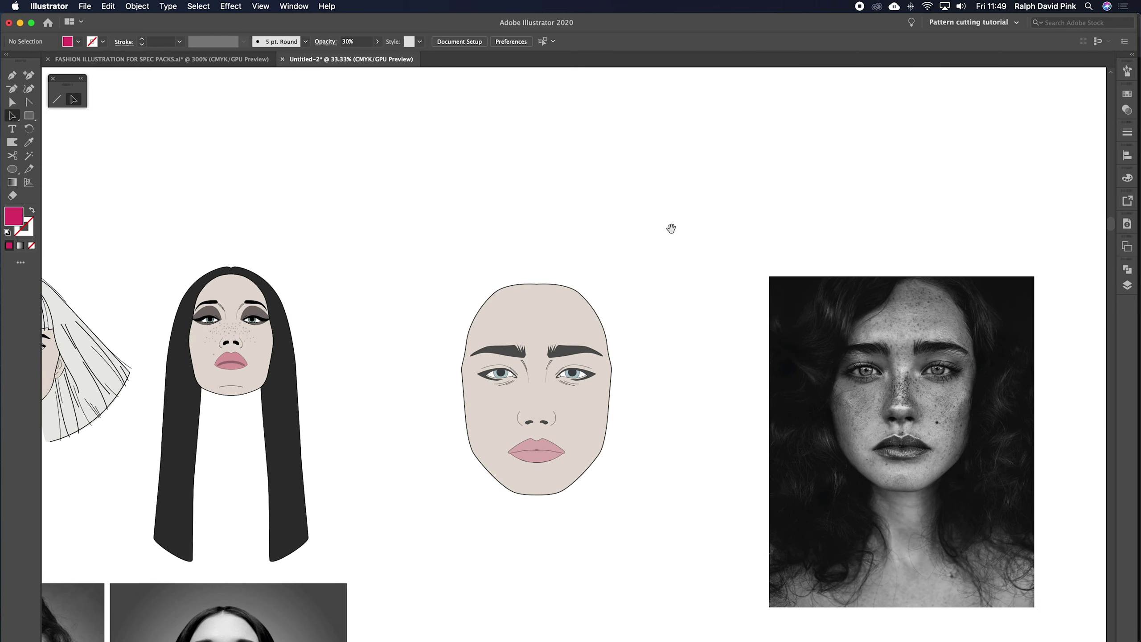
{"action": "left_click_drag", "start_coordinate": [671, 225], "coordinate": [701, 179]}
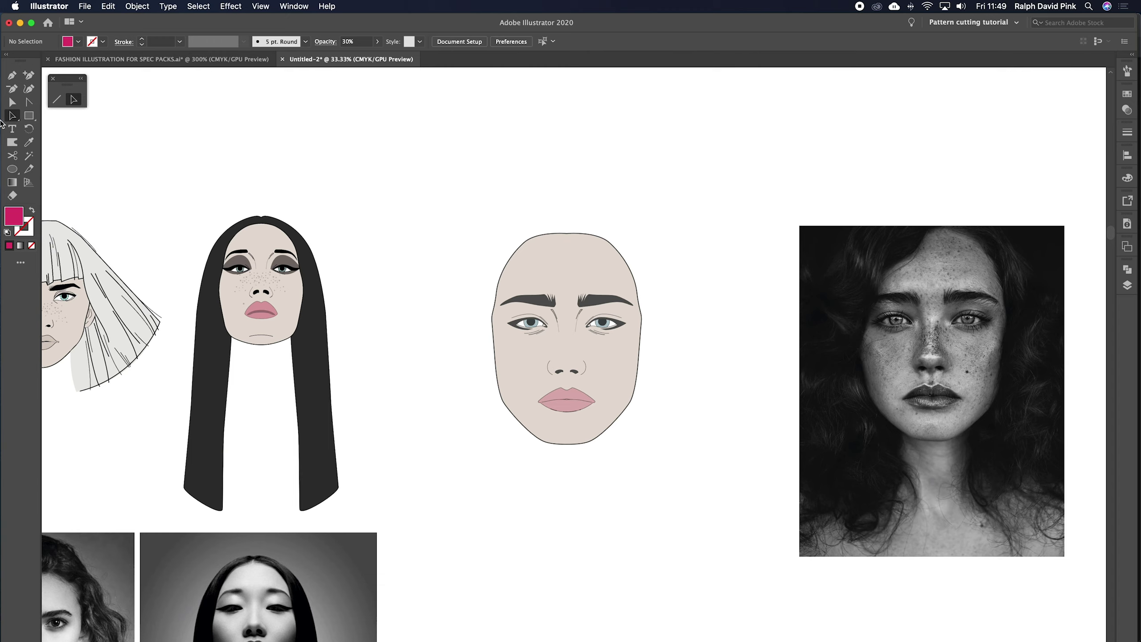
{"action": "left_click_drag", "start_coordinate": [472, 225], "coordinate": [681, 476]}
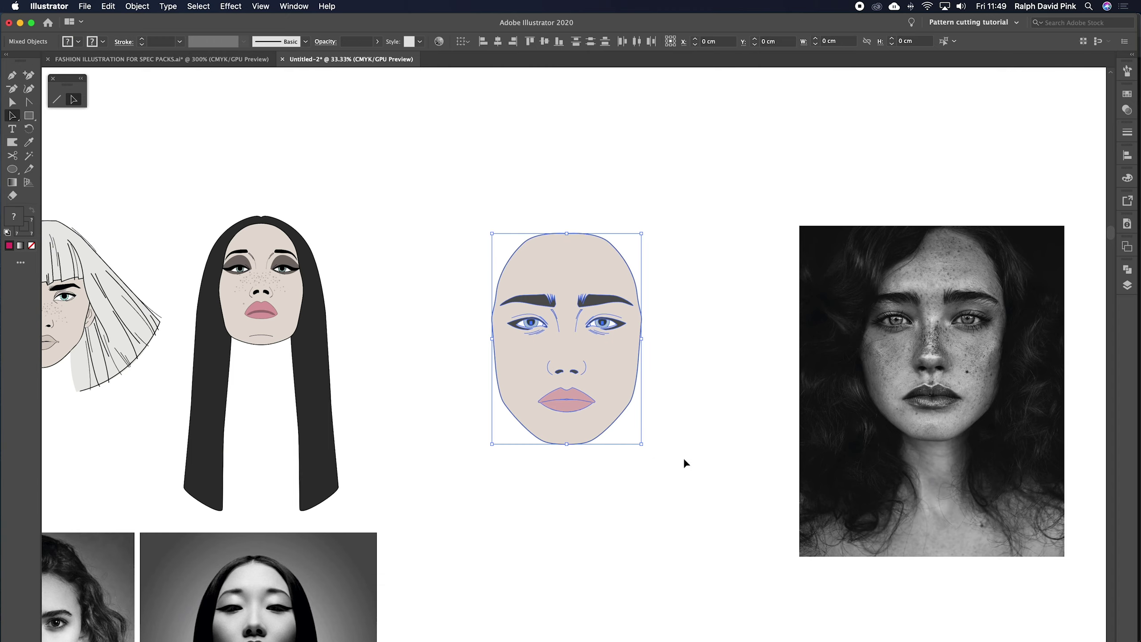
{"action": "left_click", "coordinate": [137, 6]}
{"action": "left_click", "coordinate": [143, 58]}
Move the grouped face up and slightly closer to the black-haired head, and clear the selection
{"action": "mouse_move", "coordinate": [612, 263]}
{"action": "left_mouse_down"}
{"action": "mouse_move", "coordinate": [777, 135]}
{"action": "mouse_move", "coordinate": [620, 262]}
{"action": "left_mouse_up"}
{"action": "left_click", "coordinate": [706, 251]}
{"action": "left_click_drag", "start_coordinate": [582, 369], "coordinate": [557, 318]}
{"action": "left_click", "coordinate": [670, 271]}
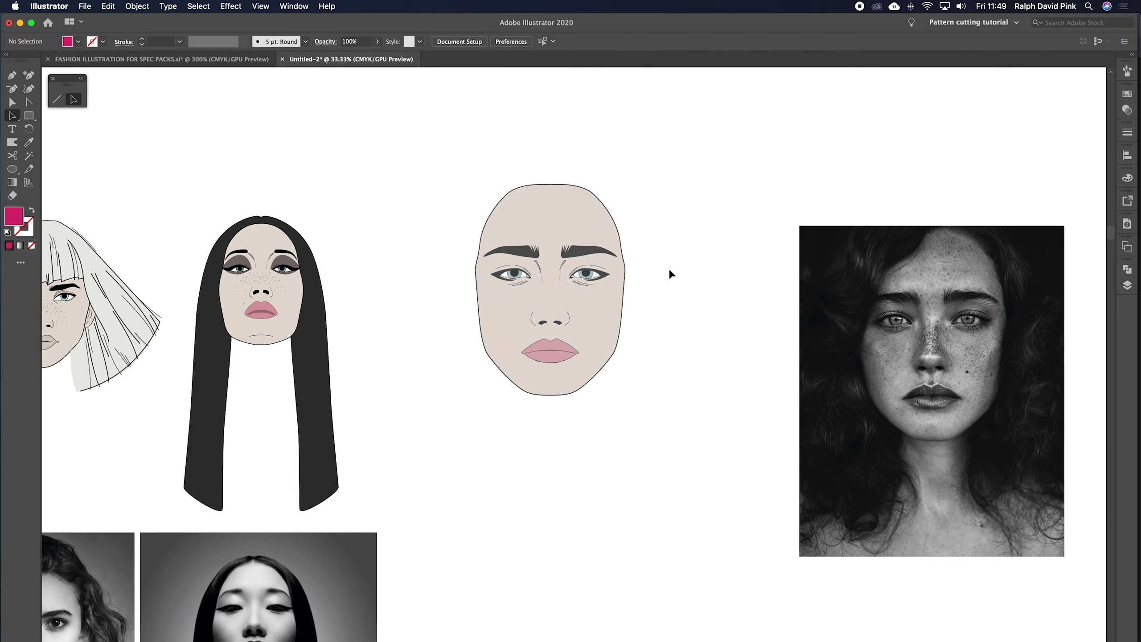